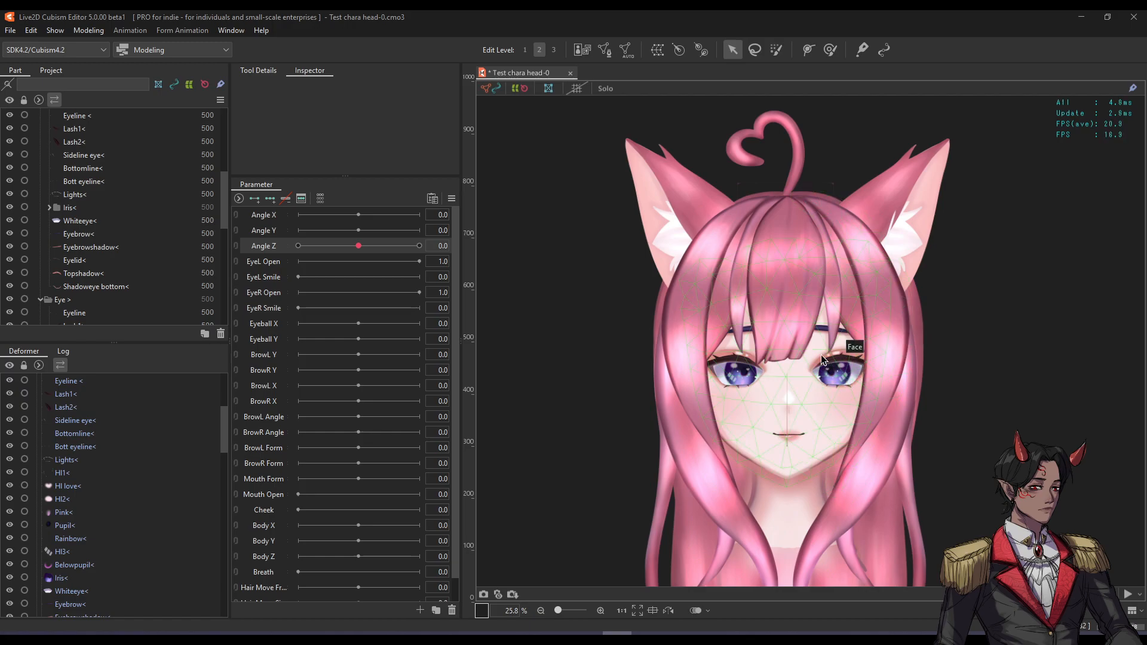
Zoom in on the eyes and alternate between the right Eyeline and left Eyeline < meshes, ending on Eyeline <.
scroll(779, 354, up, 2)
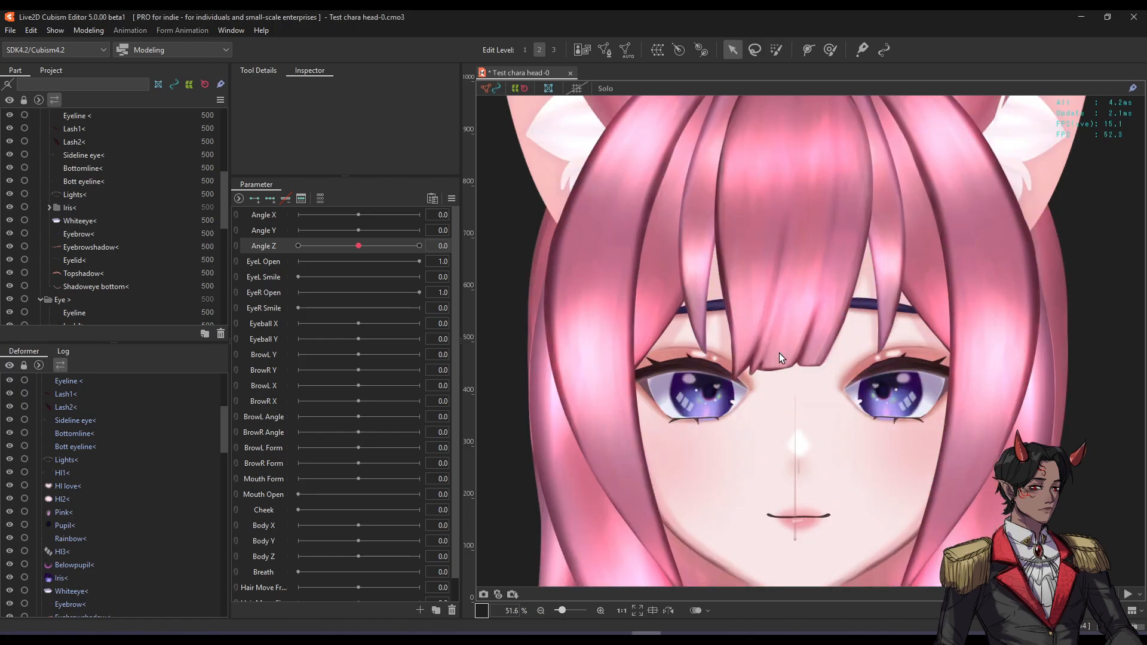
scroll(777, 357, up, 2)
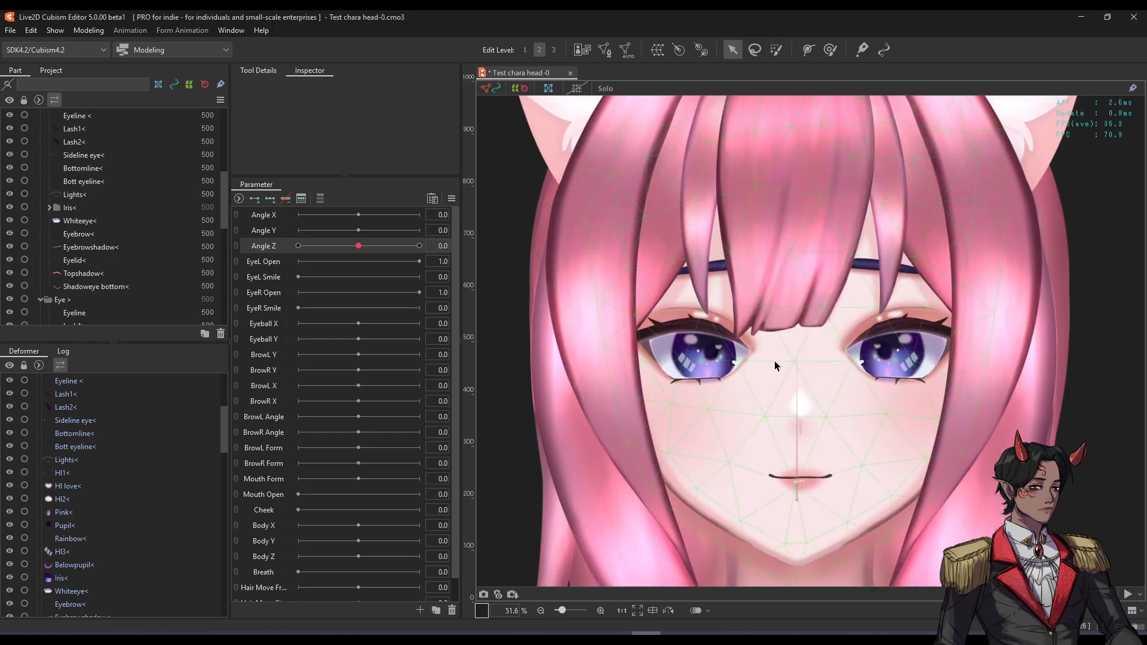
click(724, 341)
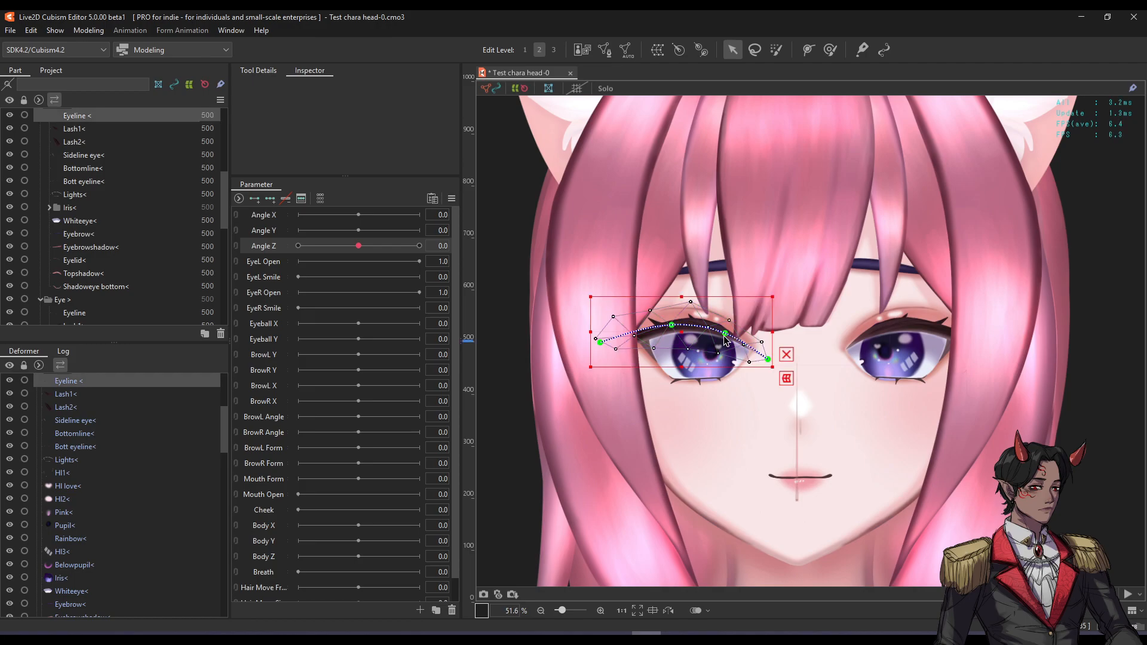
click(883, 329)
scroll(765, 340, up, 2)
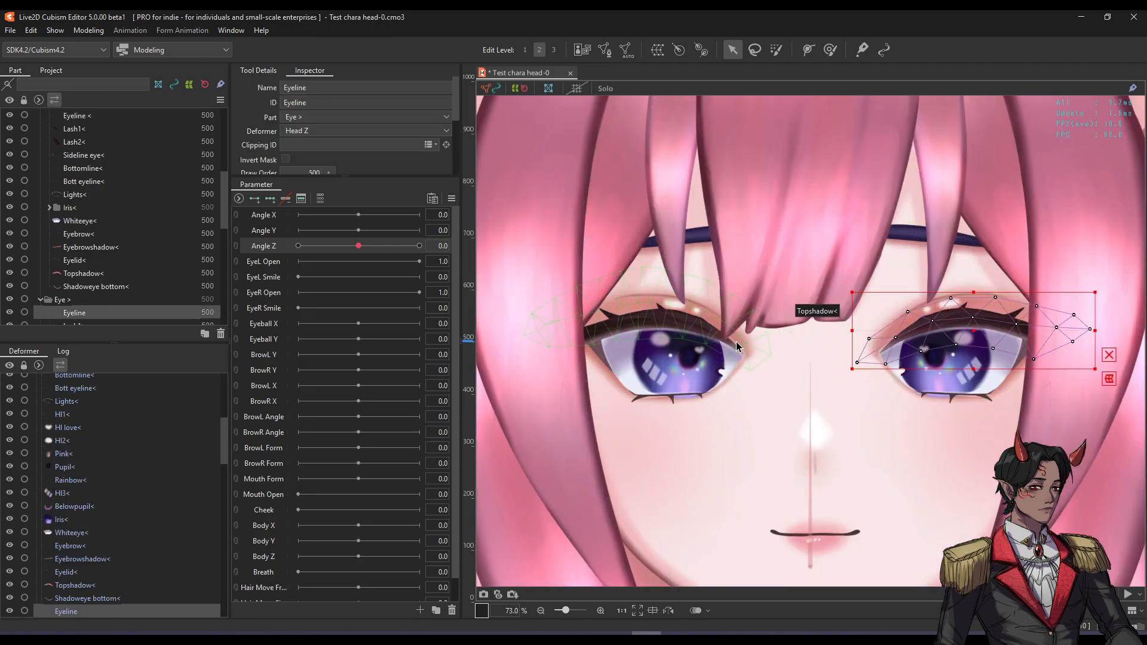
click(690, 334)
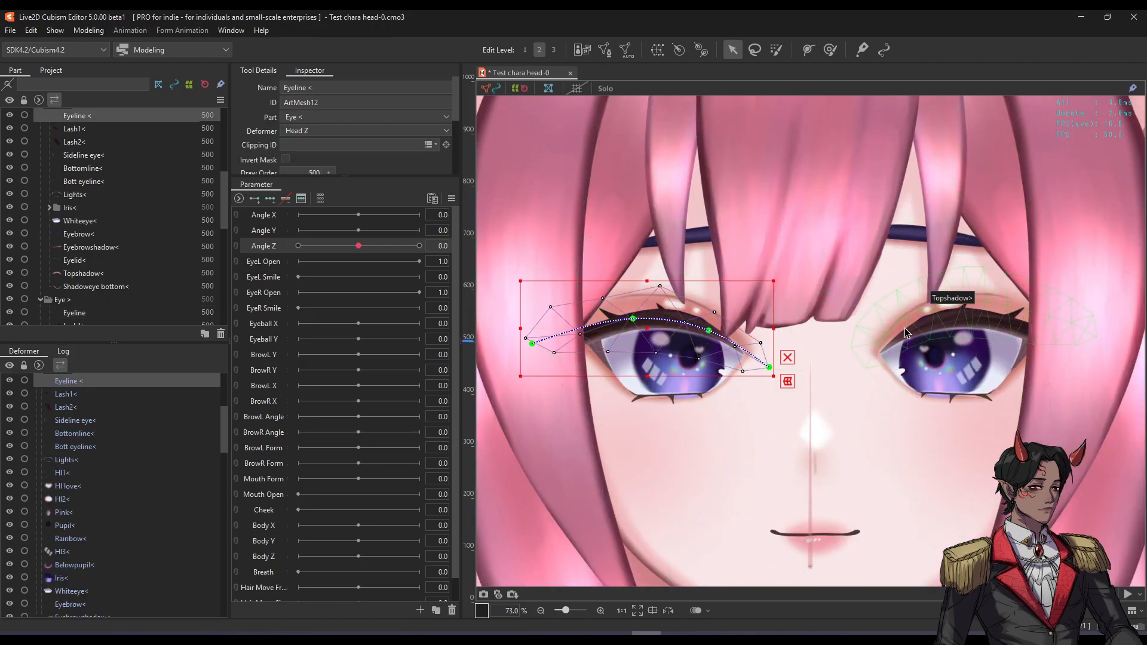
click(908, 332)
click(677, 324)
click(925, 329)
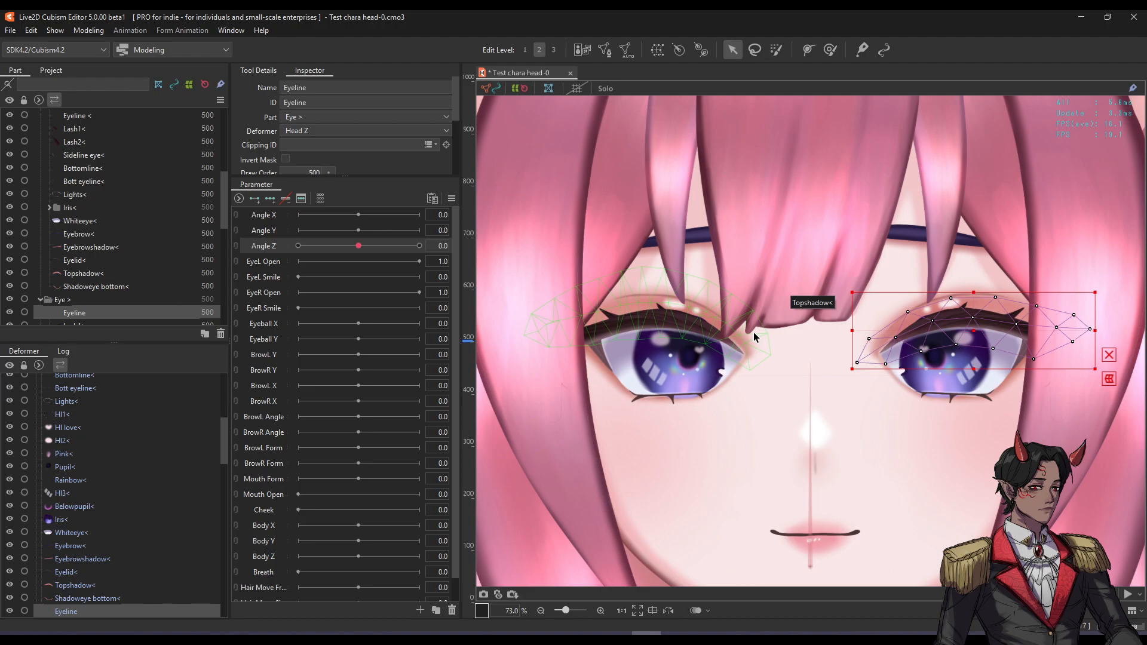
click(696, 330)
click(930, 325)
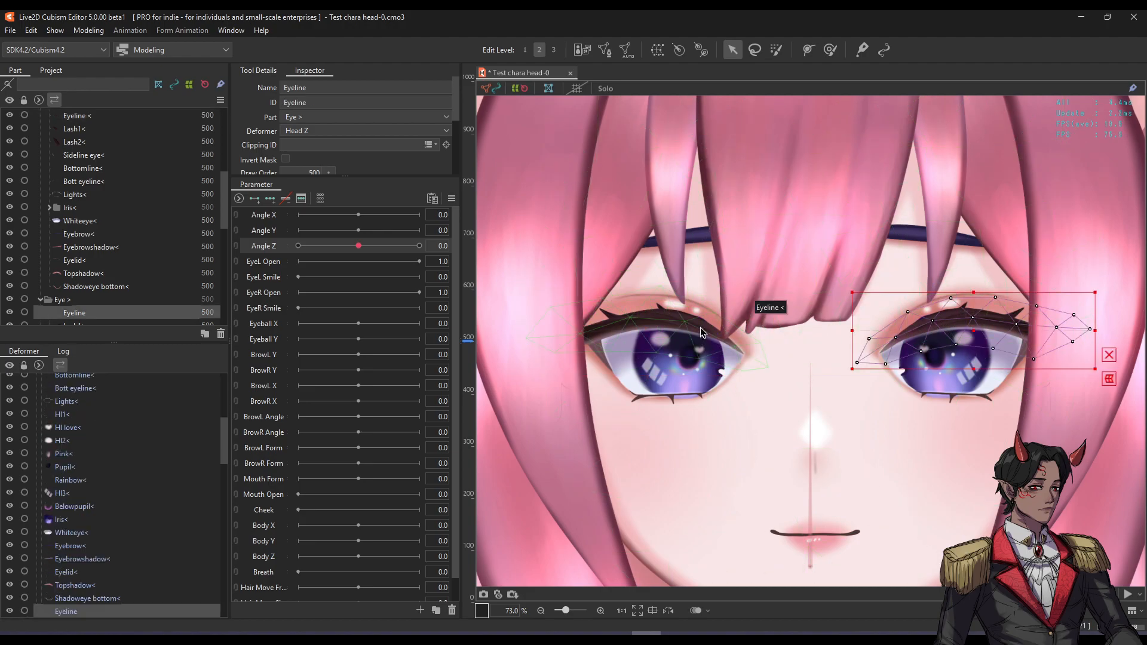
click(700, 328)
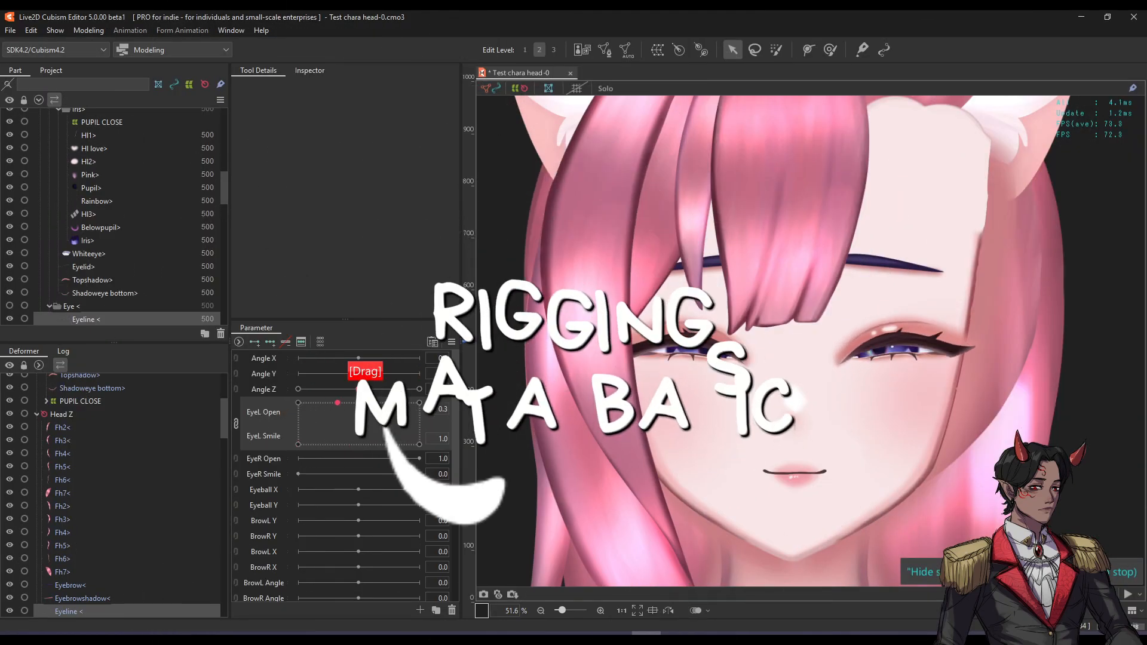
drag(337, 402, 284, 444)
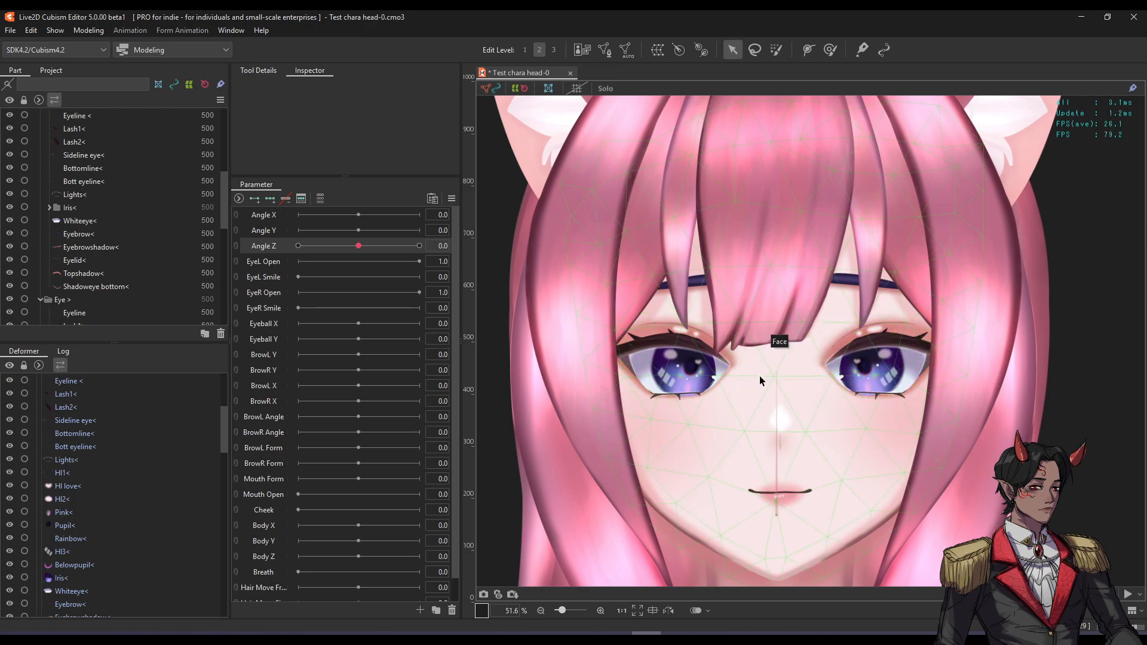
Compare the left Eyeline < mesh with the right Eyeline, zooming in on the left eye and back out.
scroll(770, 381, up, 2)
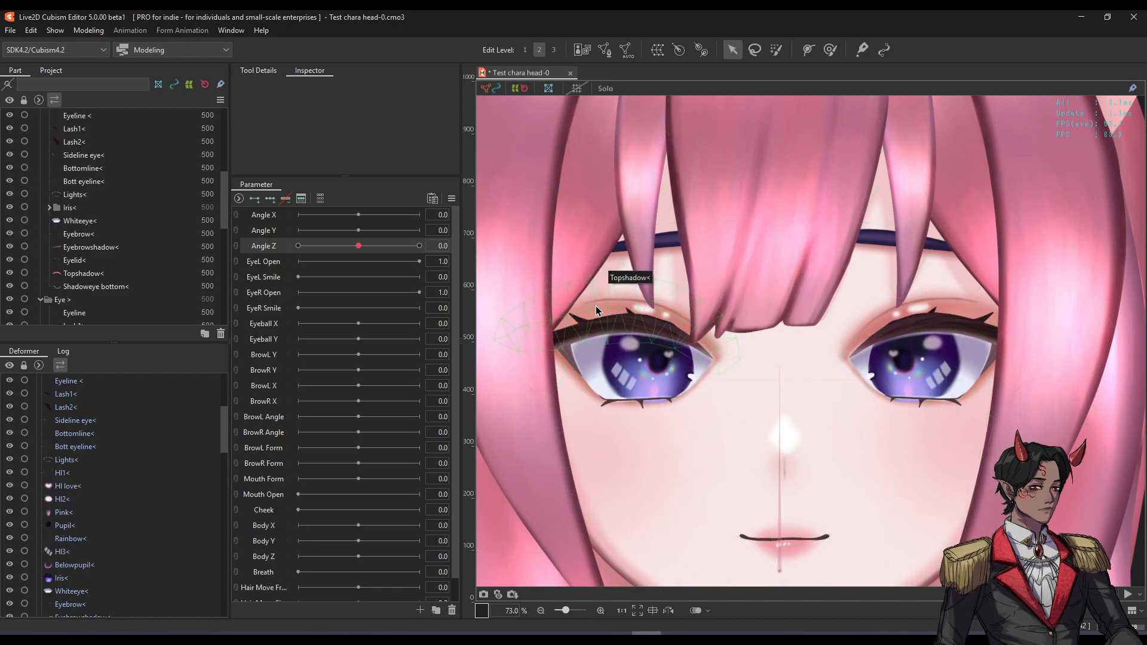
click(608, 326)
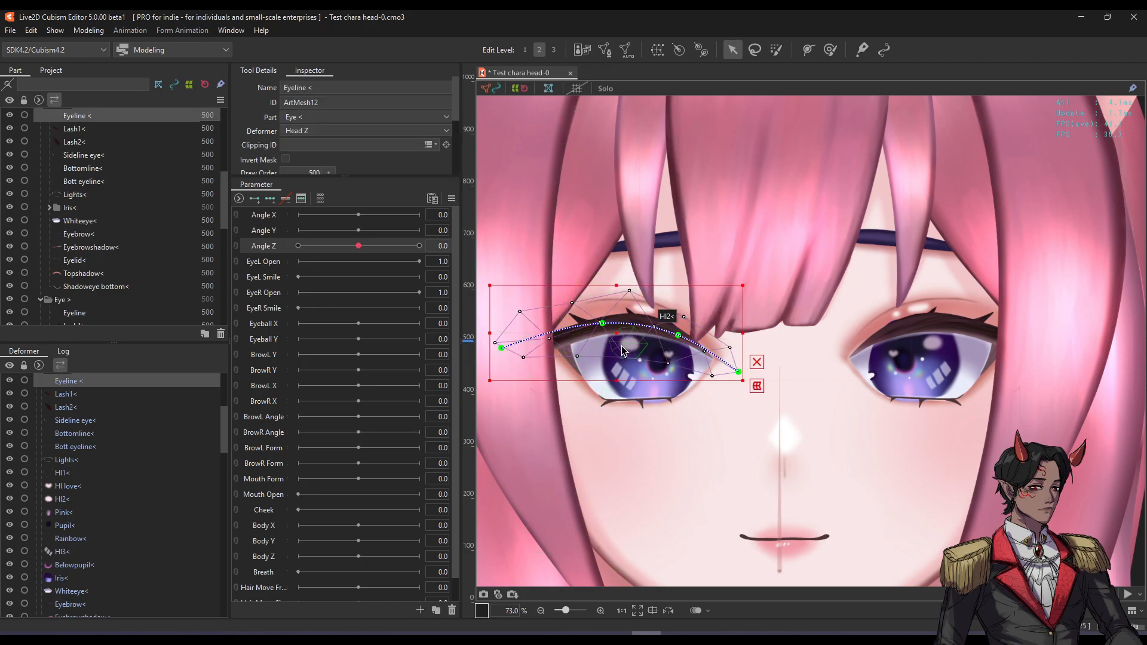
click(932, 358)
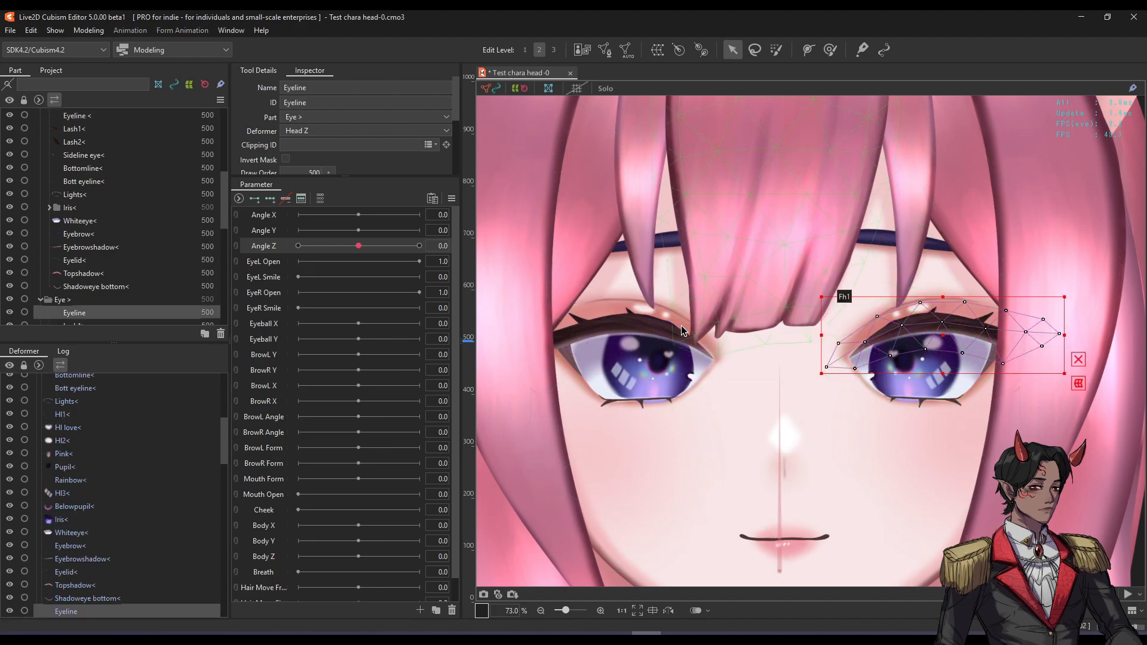
click(591, 331)
scroll(586, 336, up, 2)
drag(584, 330, 625, 328)
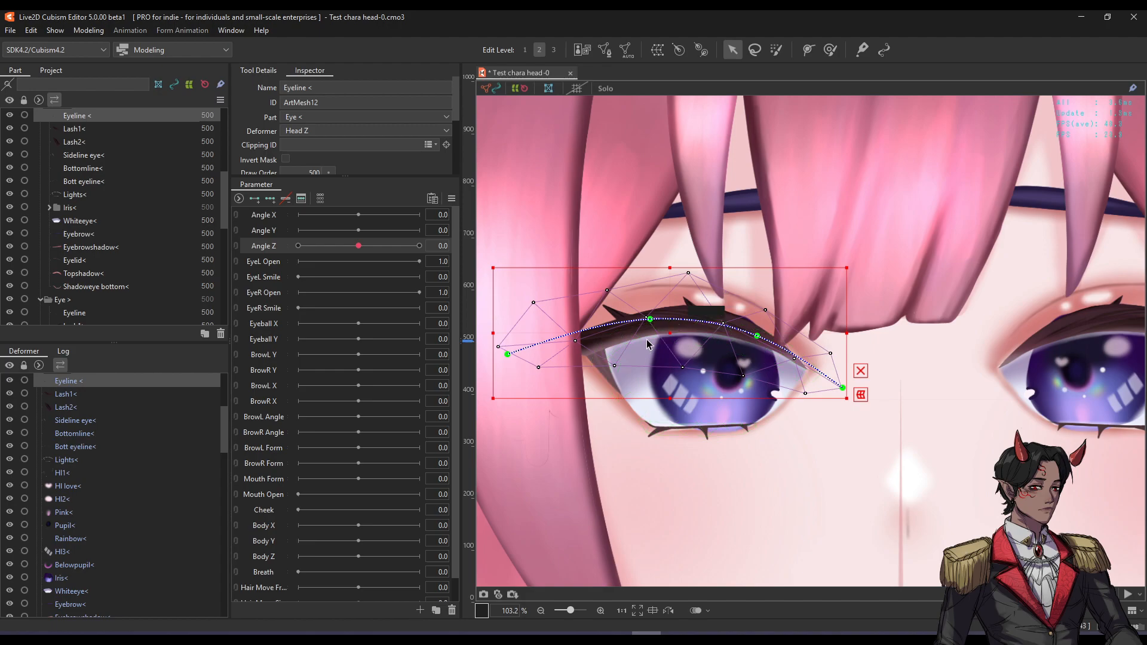
scroll(722, 319, down, 2)
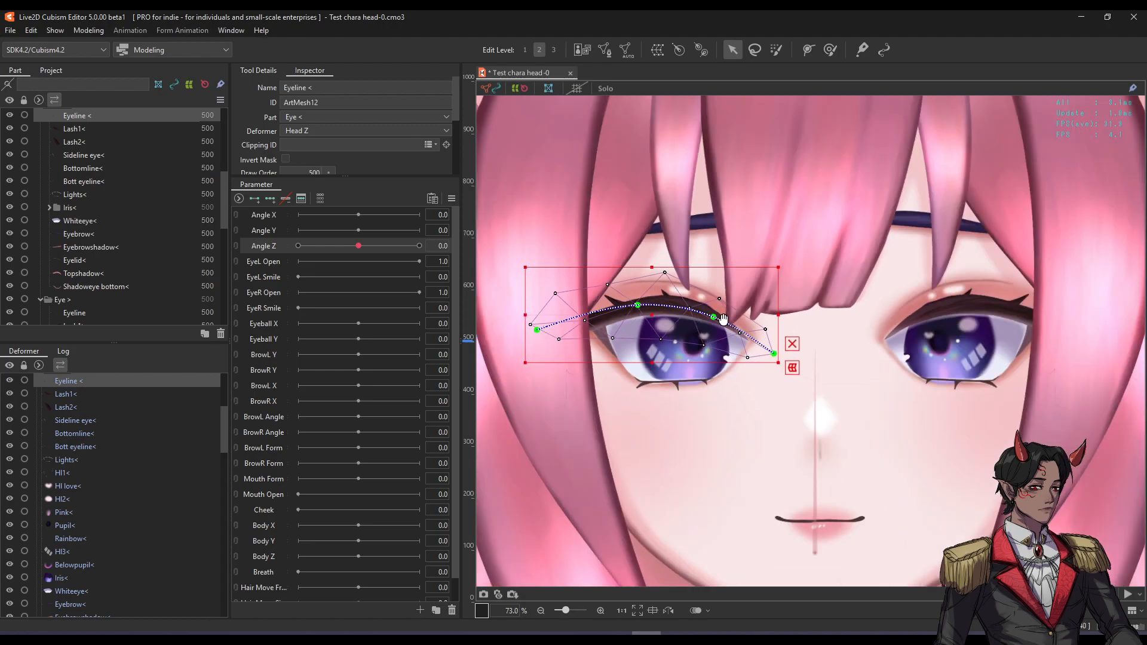
scroll(723, 320, down, 2)
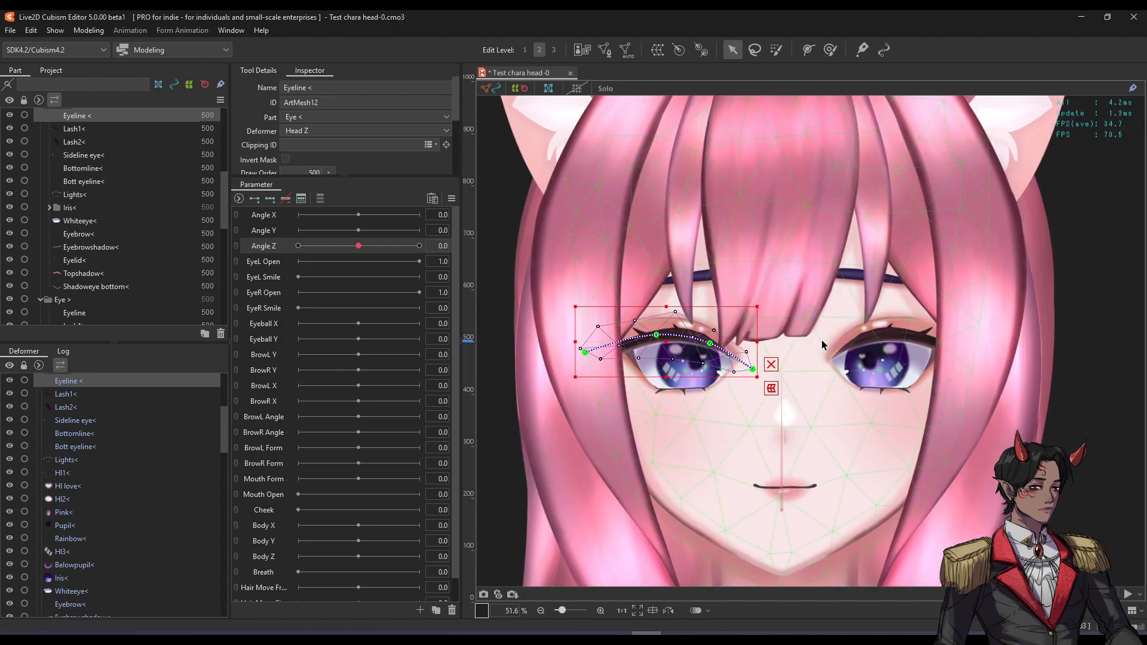
Select the right eye's Topshadow> mesh, then the left Eyeline < mesh again.
click(842, 345)
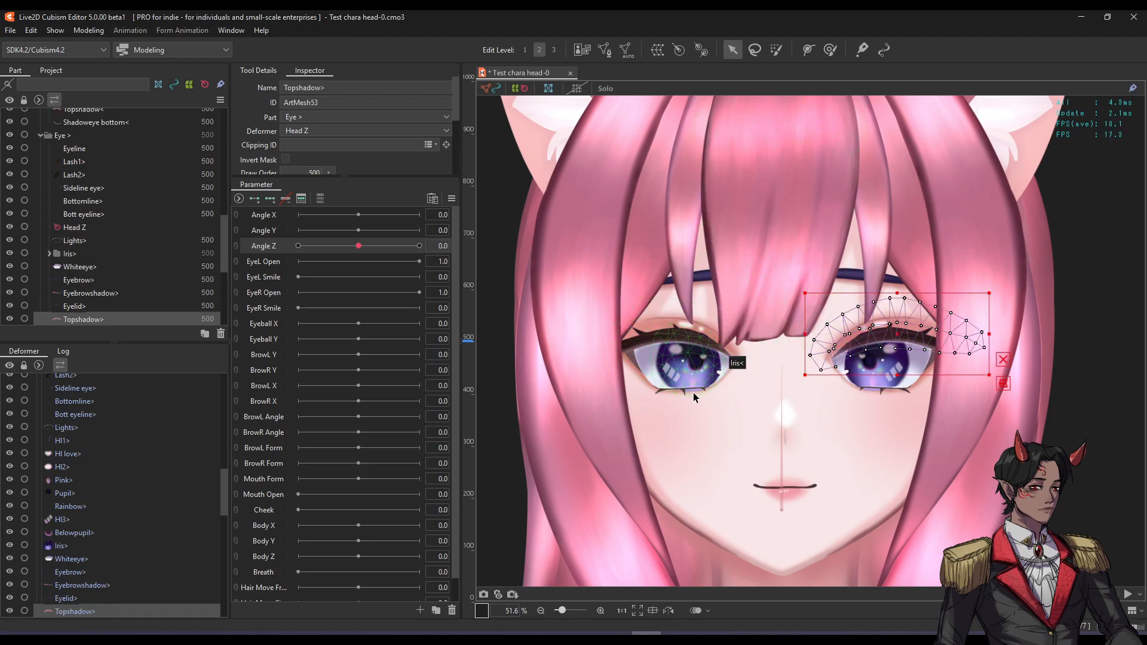
click(685, 337)
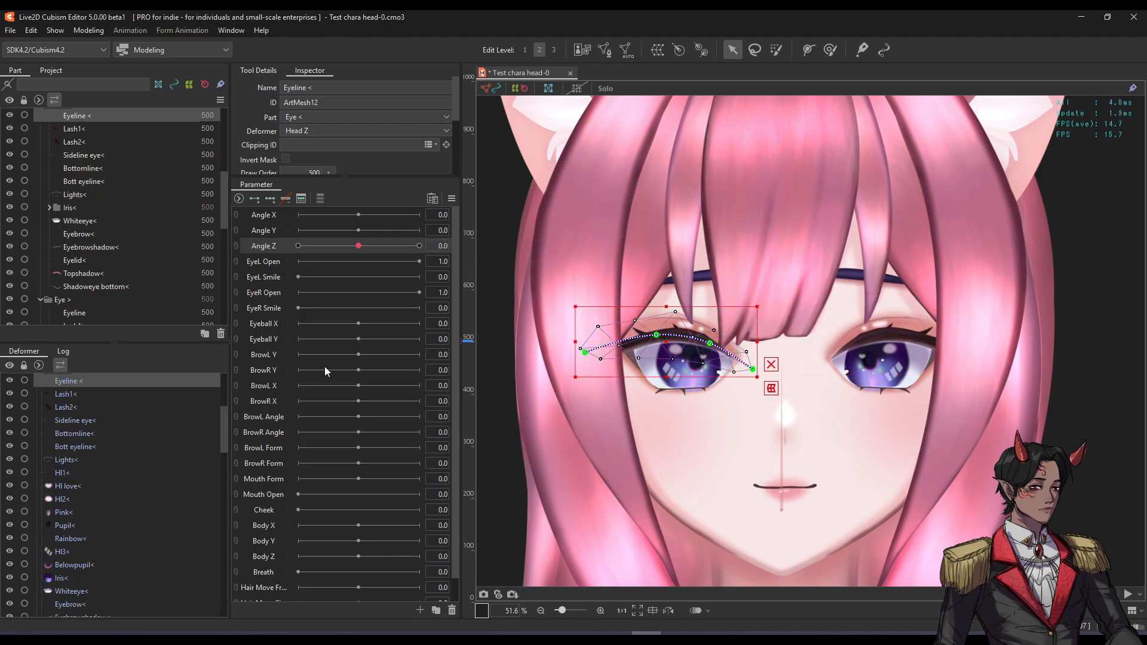
scroll(325, 367, down, 1)
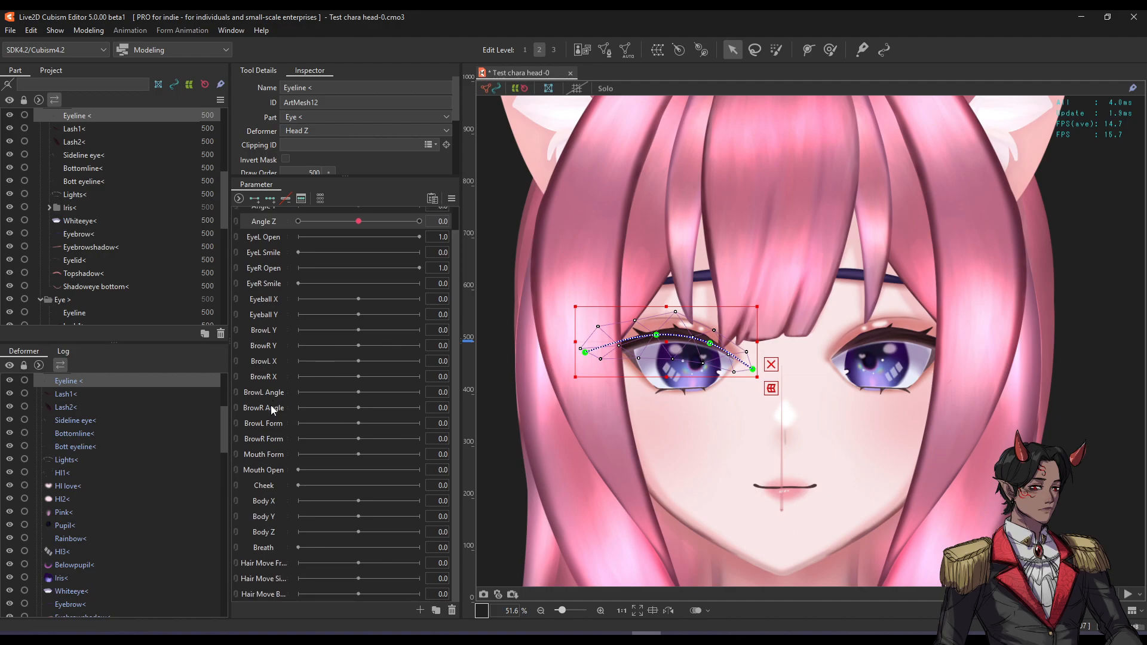
scroll(295, 390, up, 1)
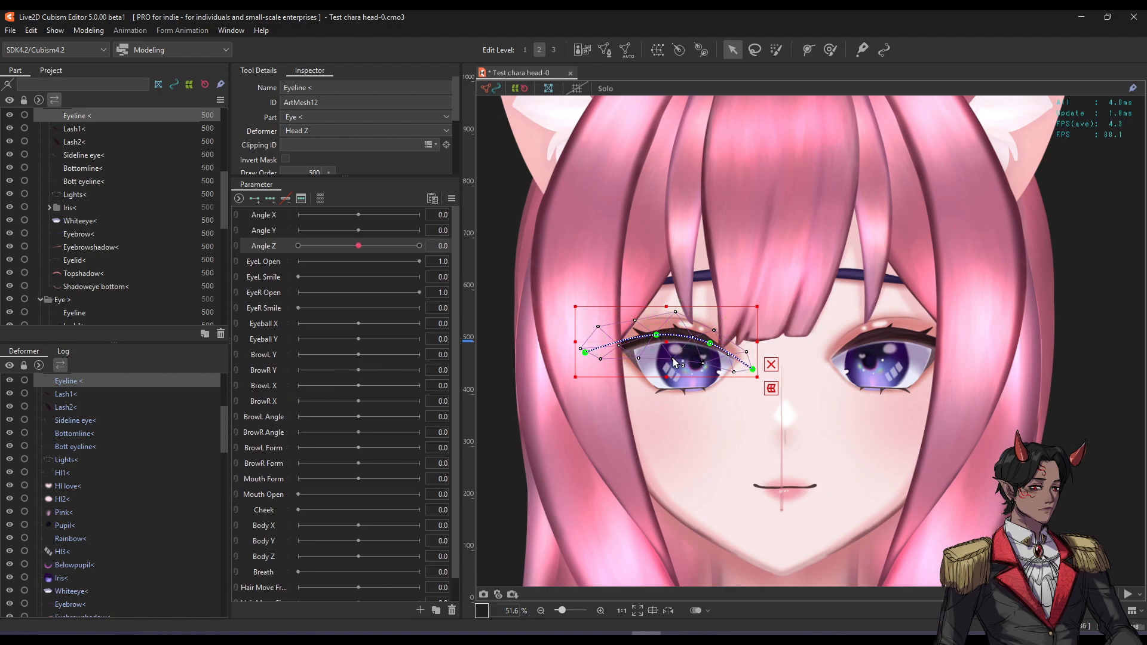
scroll(673, 361, up, 3)
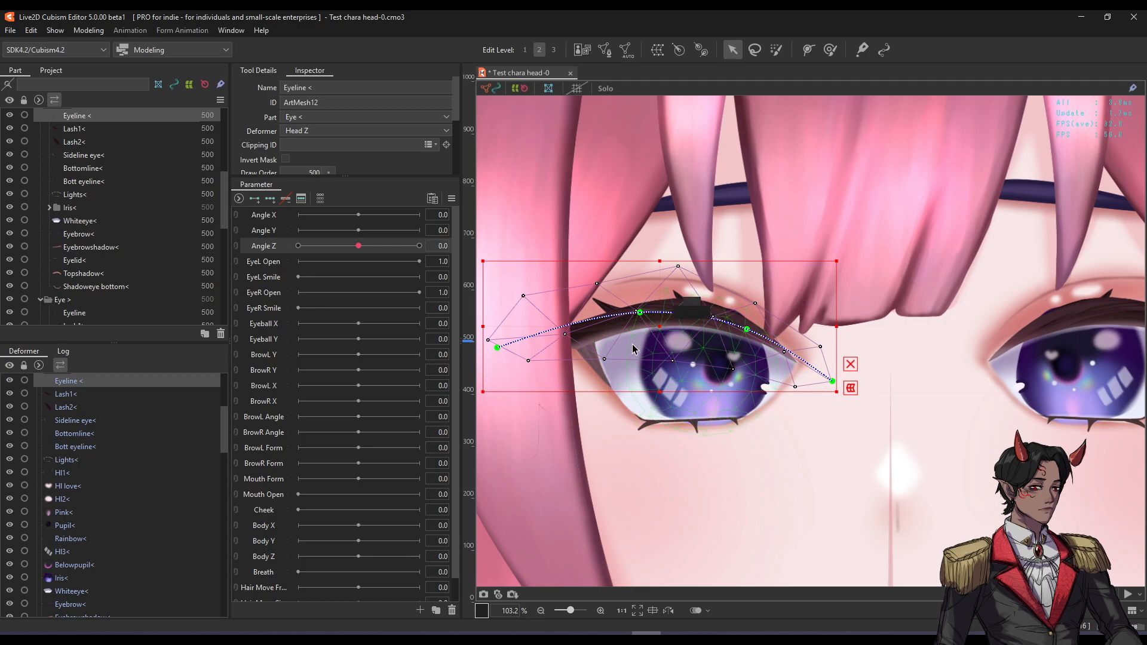
Check the EyeL Open and EyeR Open parameters against the right Eyeline and left Eyeline < meshes.
click(270, 268)
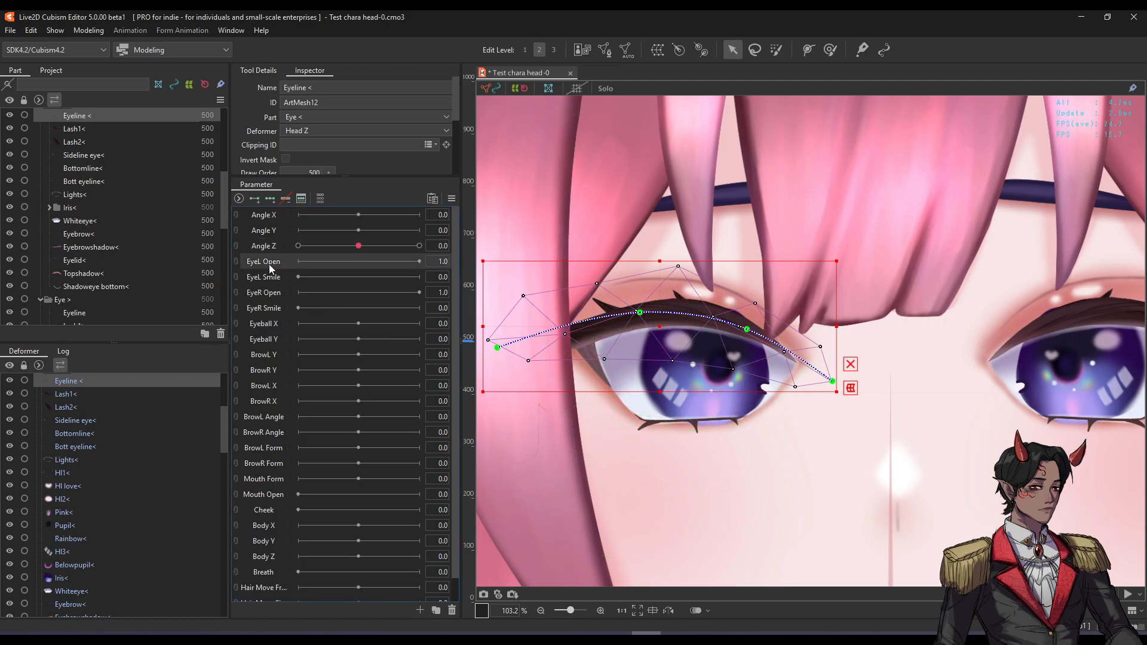
click(262, 297)
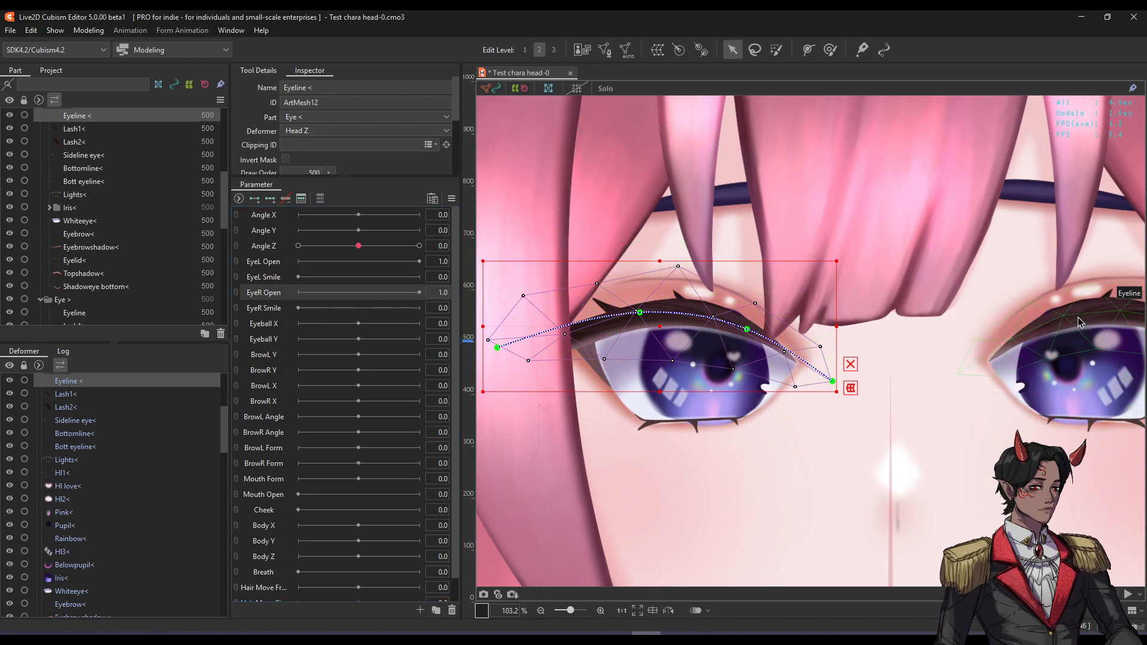
click(1080, 322)
click(277, 266)
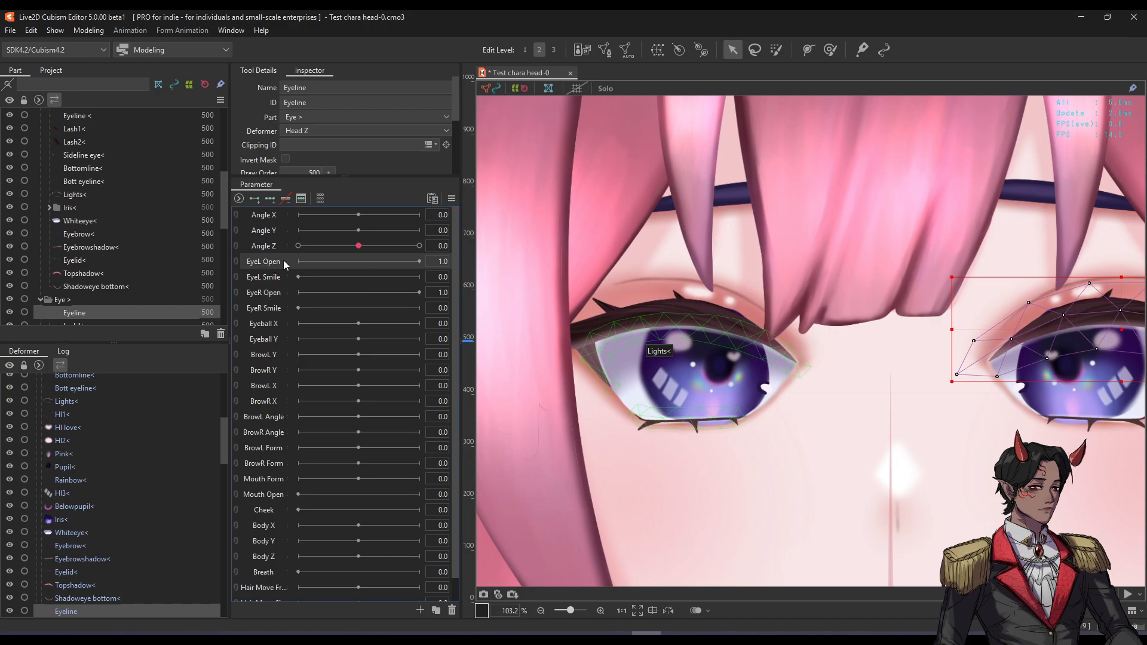
scroll(702, 336, down, 3)
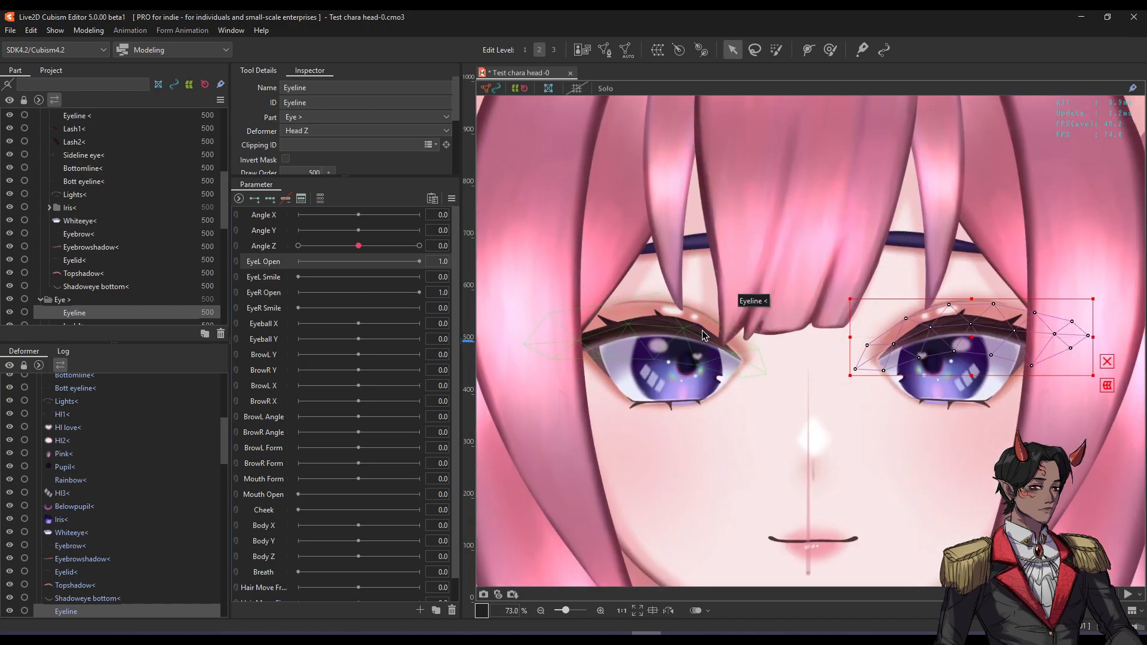
click(702, 336)
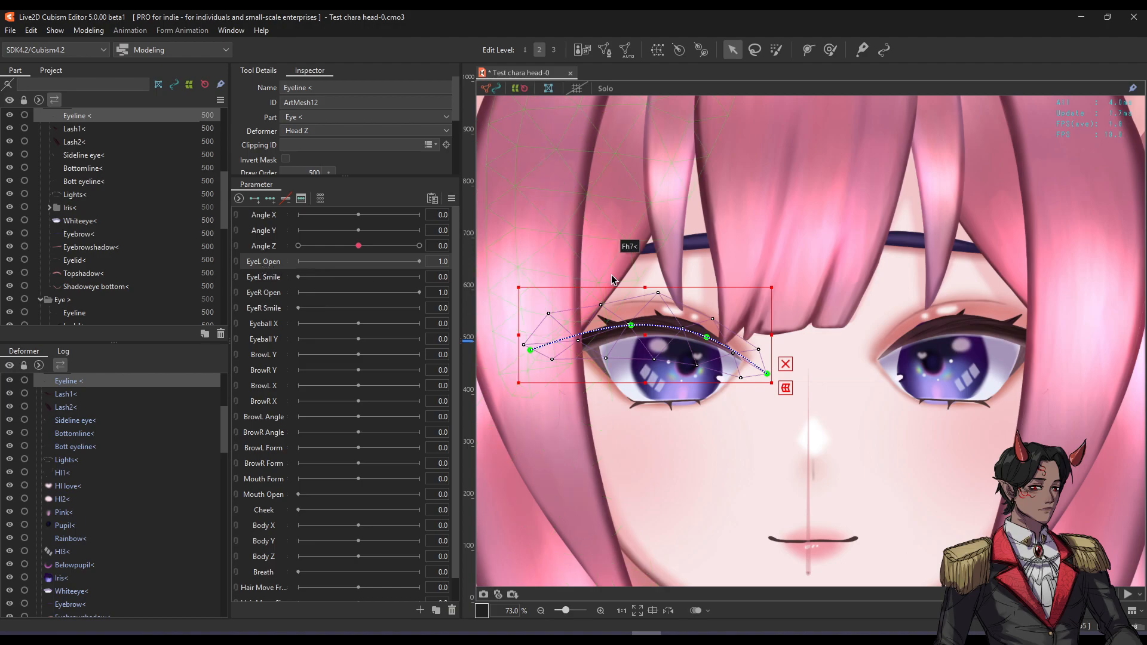
Zoom out, recenter the view on the whole head and clear the mesh selection.
scroll(687, 275, down, 1)
scroll(675, 302, up, 1)
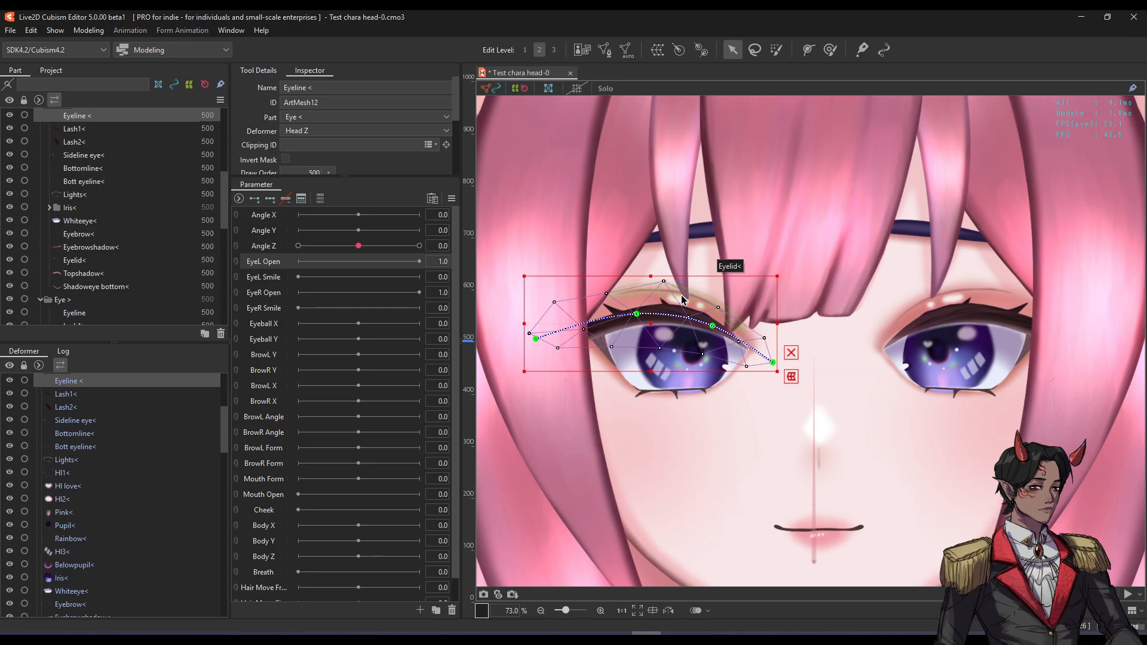
scroll(682, 298, down, 1)
scroll(681, 286, down, 1)
mouse_move(696, 370)
mouse_down()
mouse_move(723, 344)
mouse_move(713, 371)
mouse_up()
click(554, 342)
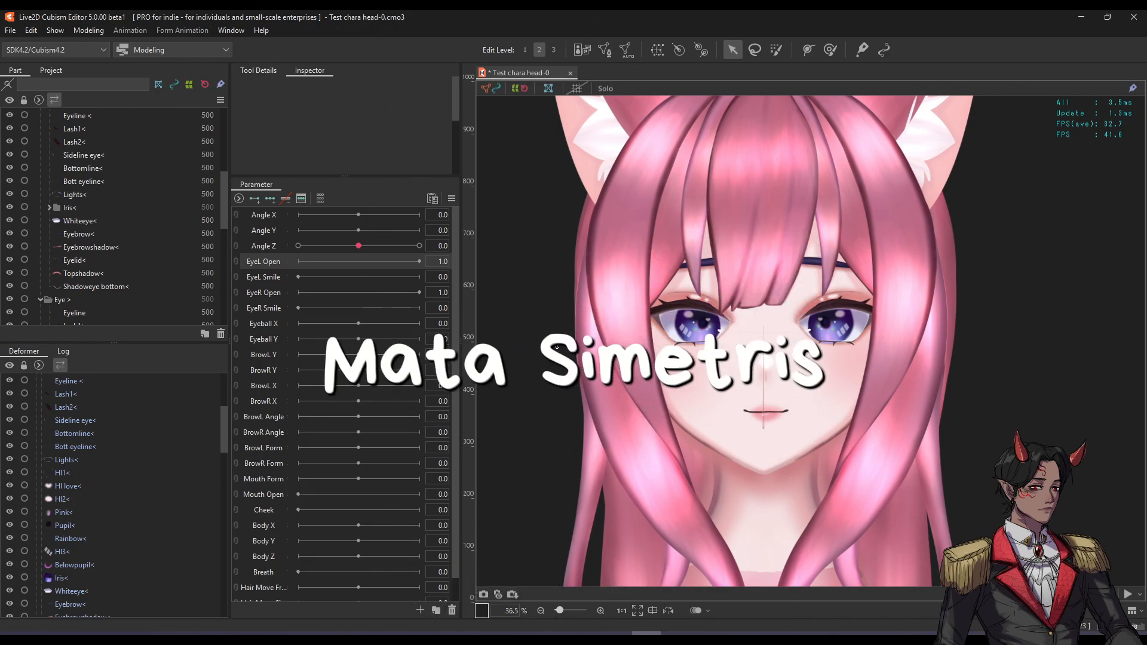
scroll(776, 314, up, 4)
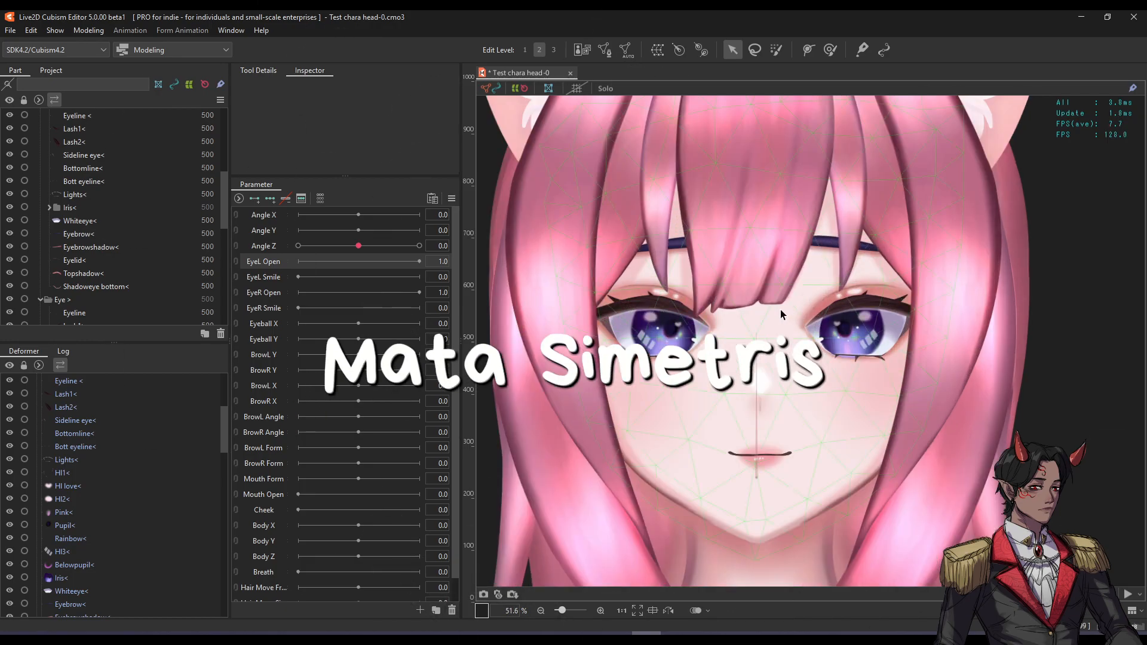
drag(756, 310, 758, 326)
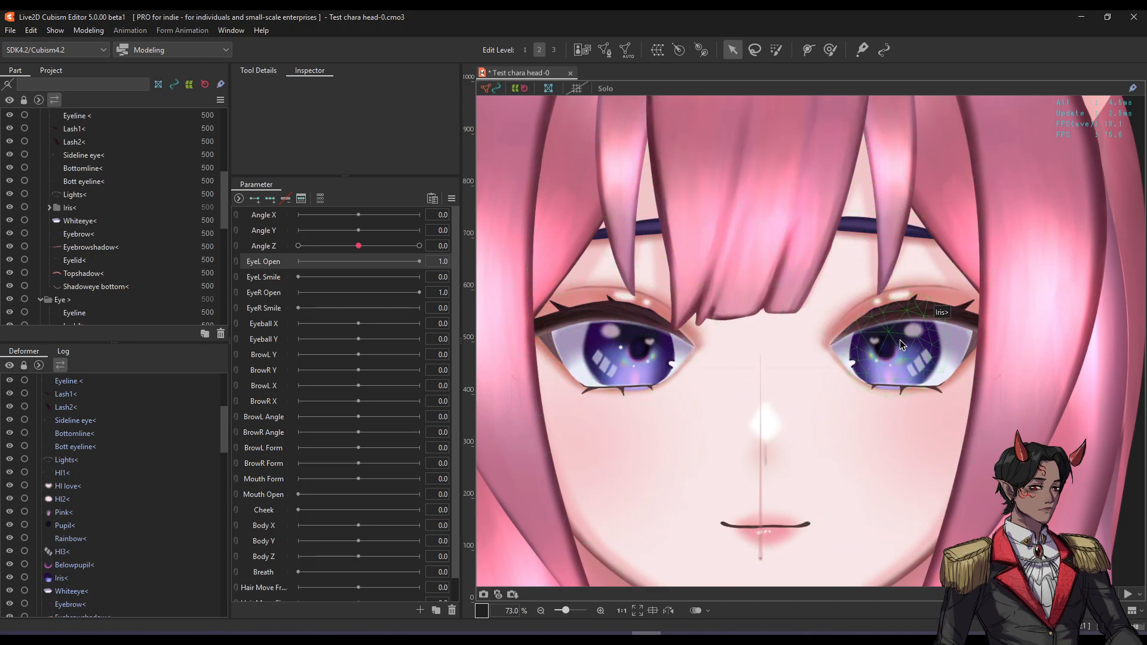
Alternate selection between the right eye's Eyeline mesh and the left eye's Eyeline < mesh.
click(905, 310)
click(621, 318)
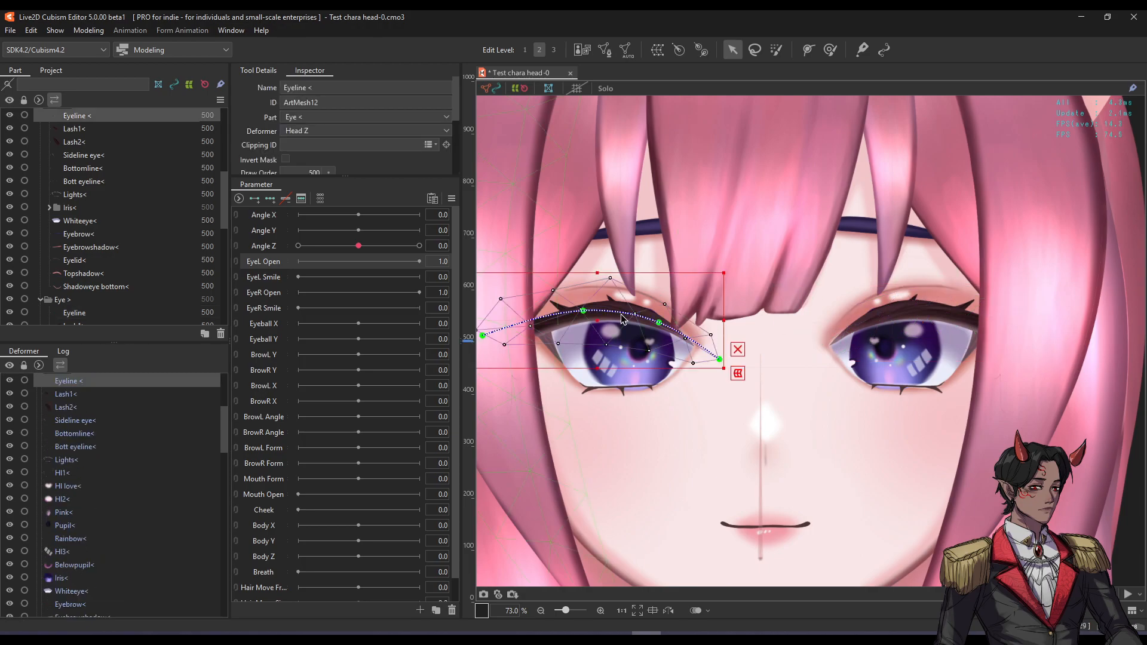
click(896, 316)
scroll(898, 310, up, 2)
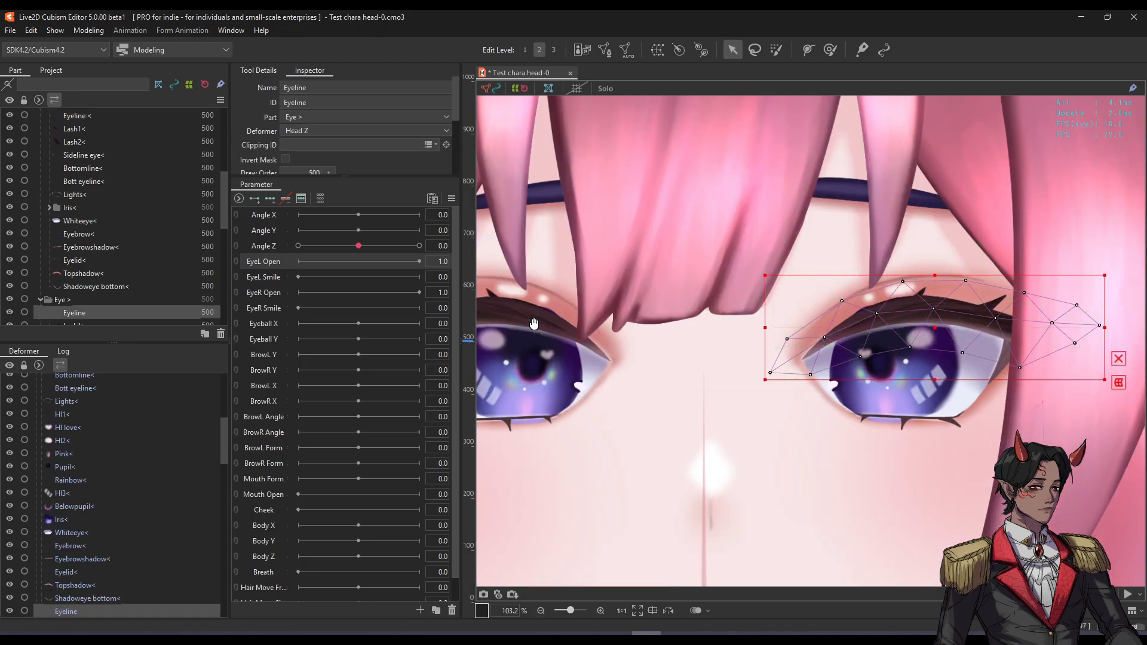
scroll(533, 324, down, 2)
click(601, 321)
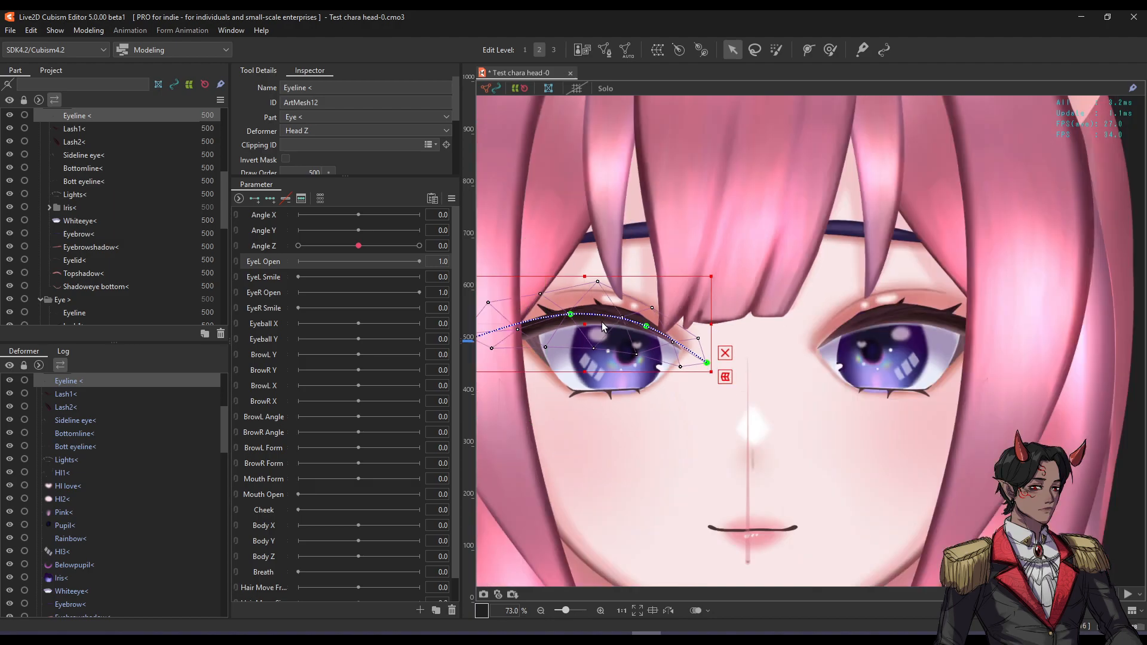
click(905, 317)
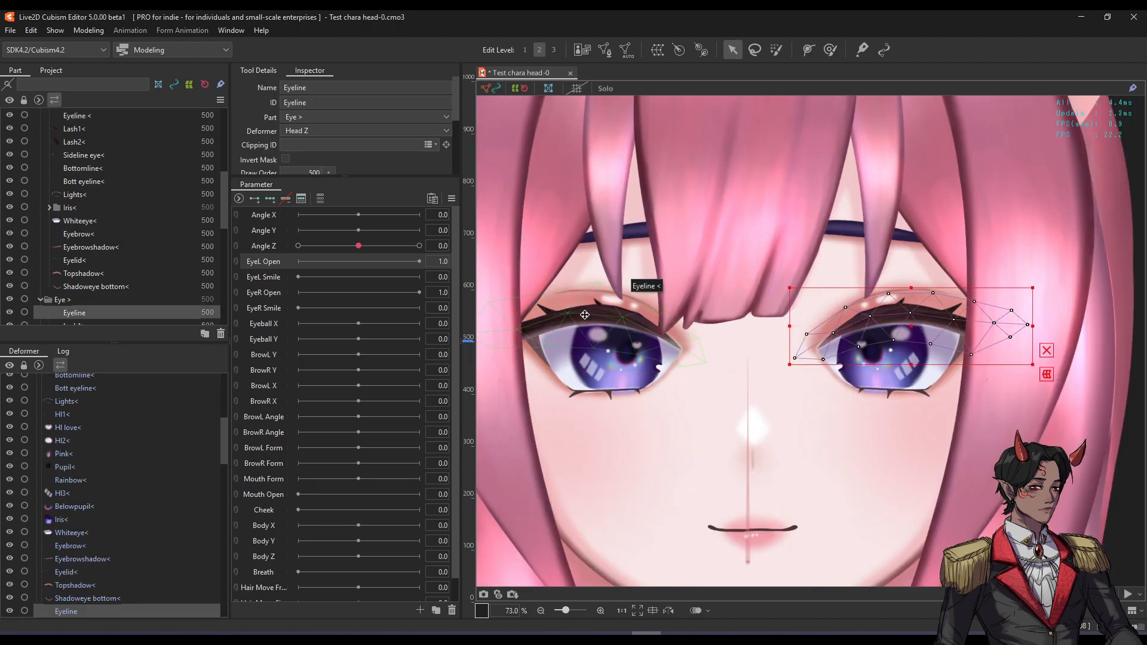
click(586, 320)
click(878, 318)
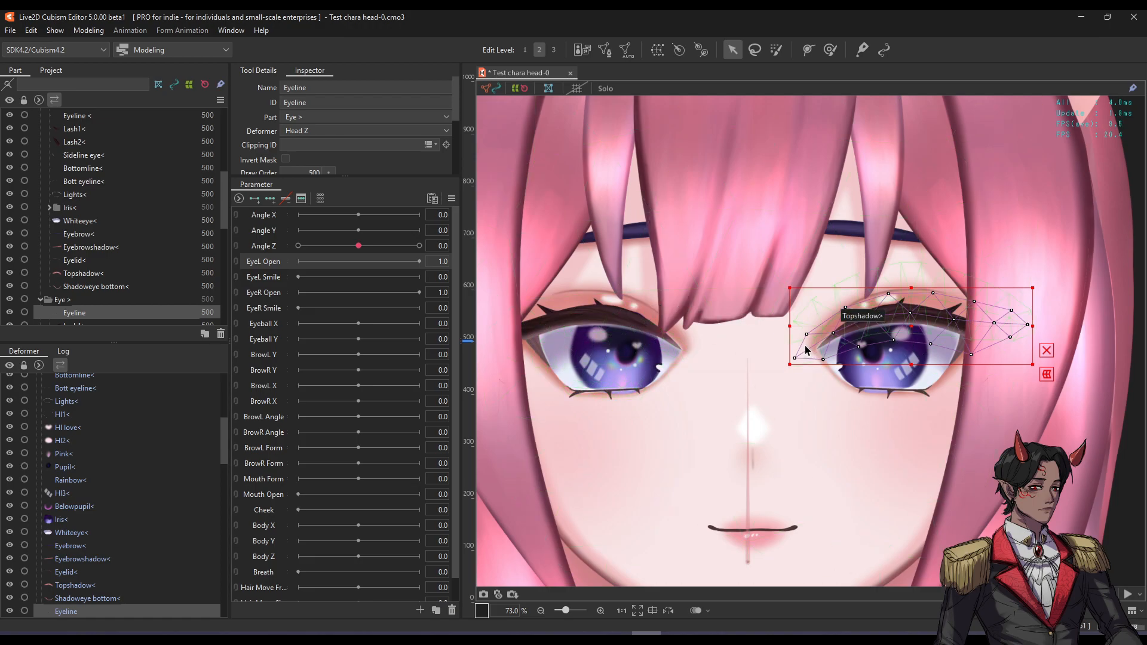
Clear the selection, zoom in to about 146% and select the right eye's Eyeline mesh.
scroll(808, 336, down, 4)
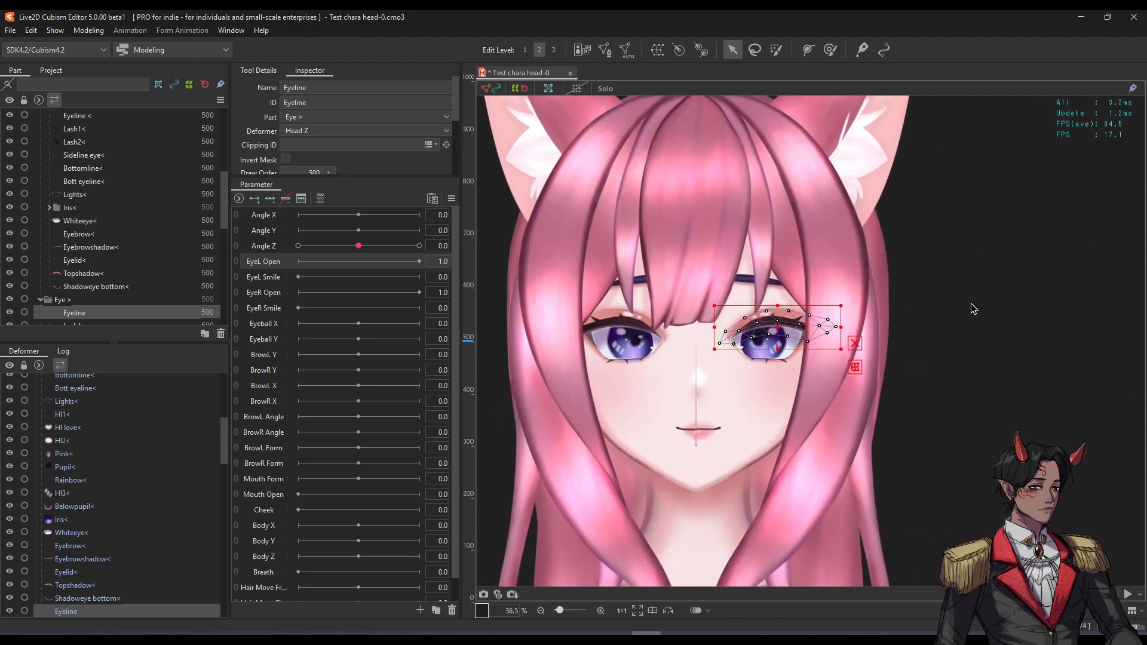
click(974, 308)
scroll(747, 309, up, 4)
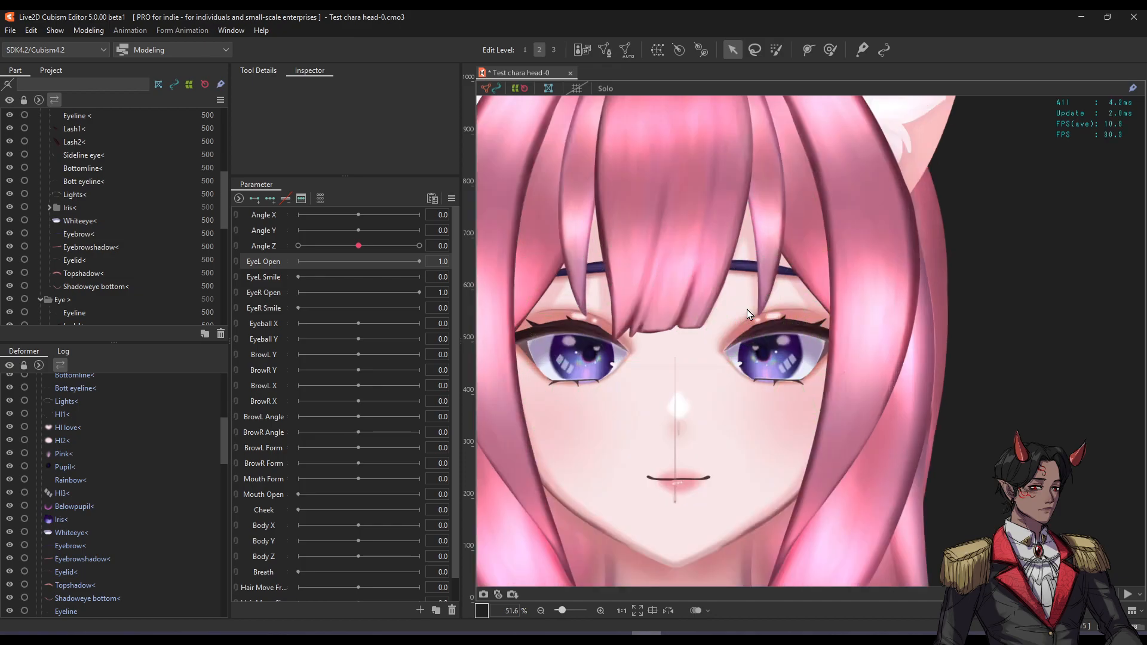
scroll(815, 336, up, 2)
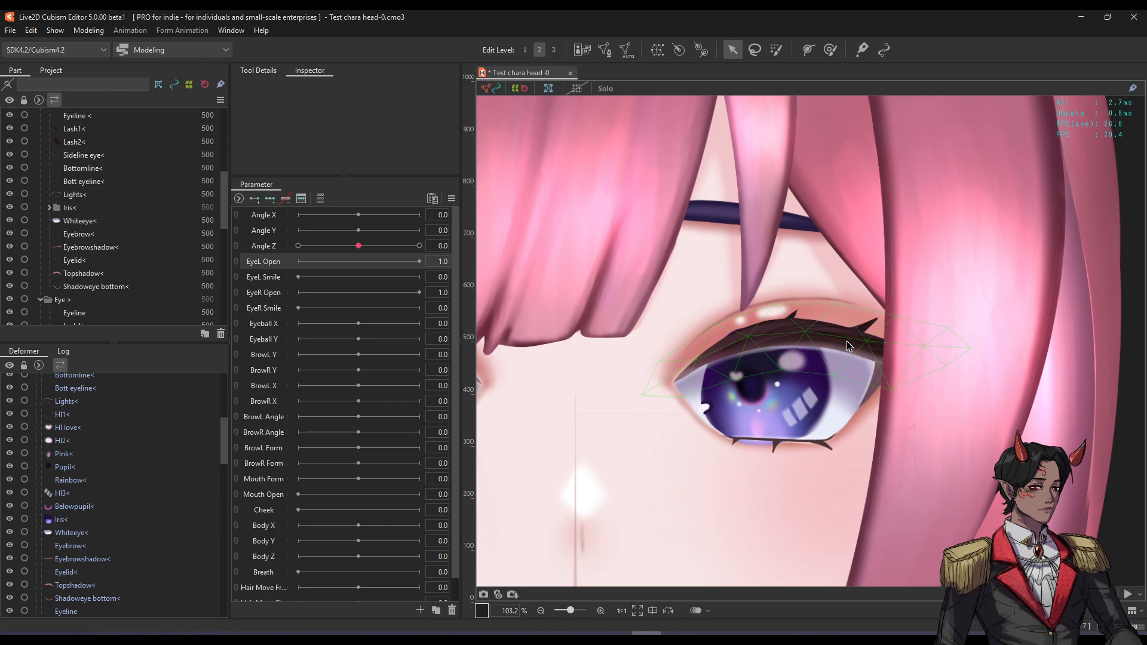
click(849, 345)
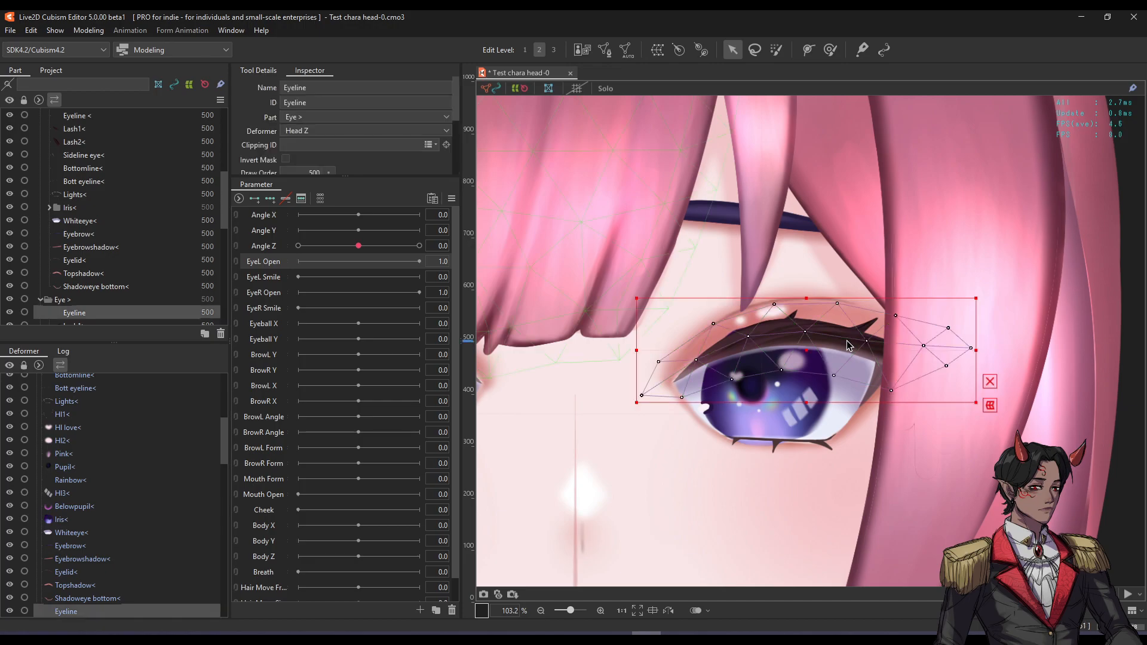
scroll(843, 339, up, 4)
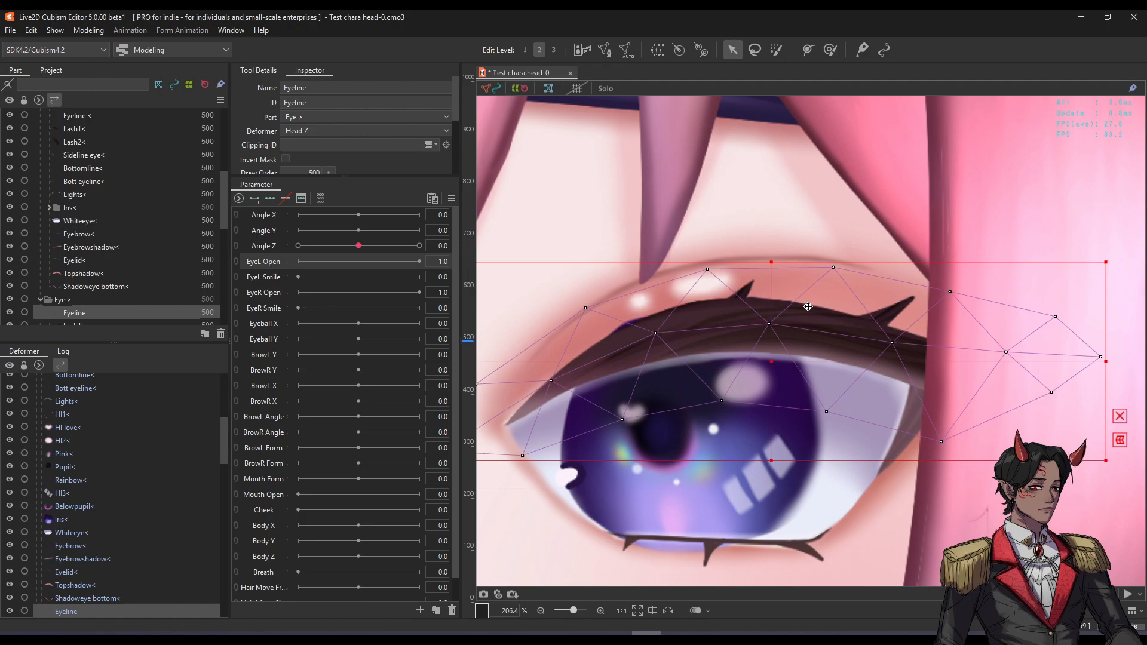
scroll(798, 308, down, 2)
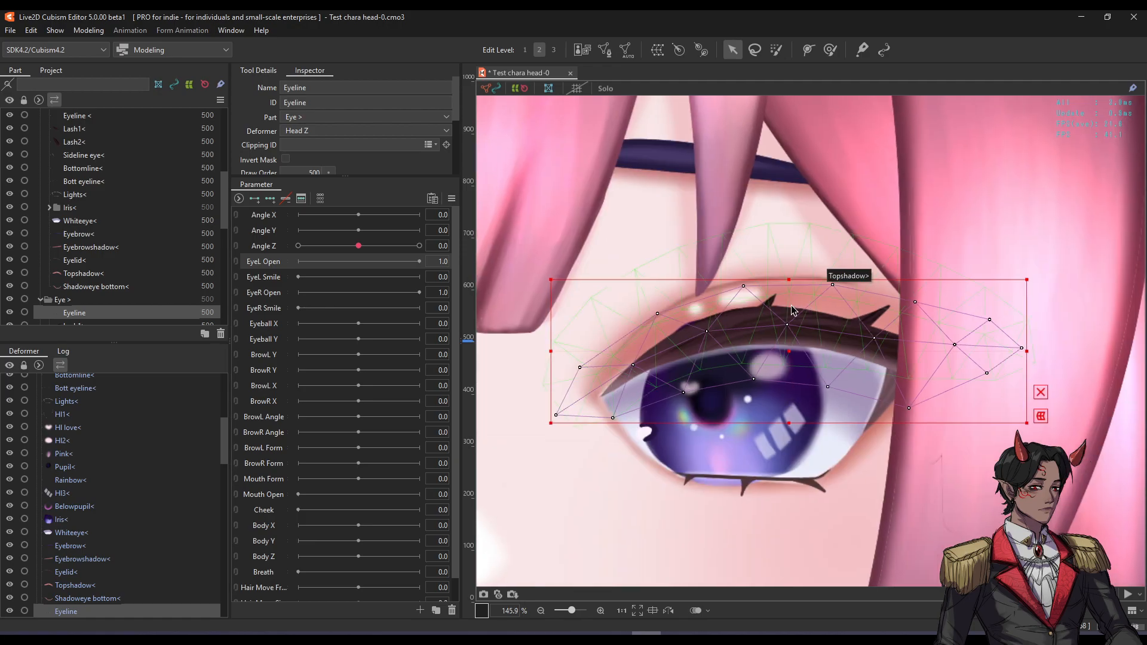
Briefly enter and leave mesh editing on the Eyeline, adjusting the view around the eye.
double_click(791, 310)
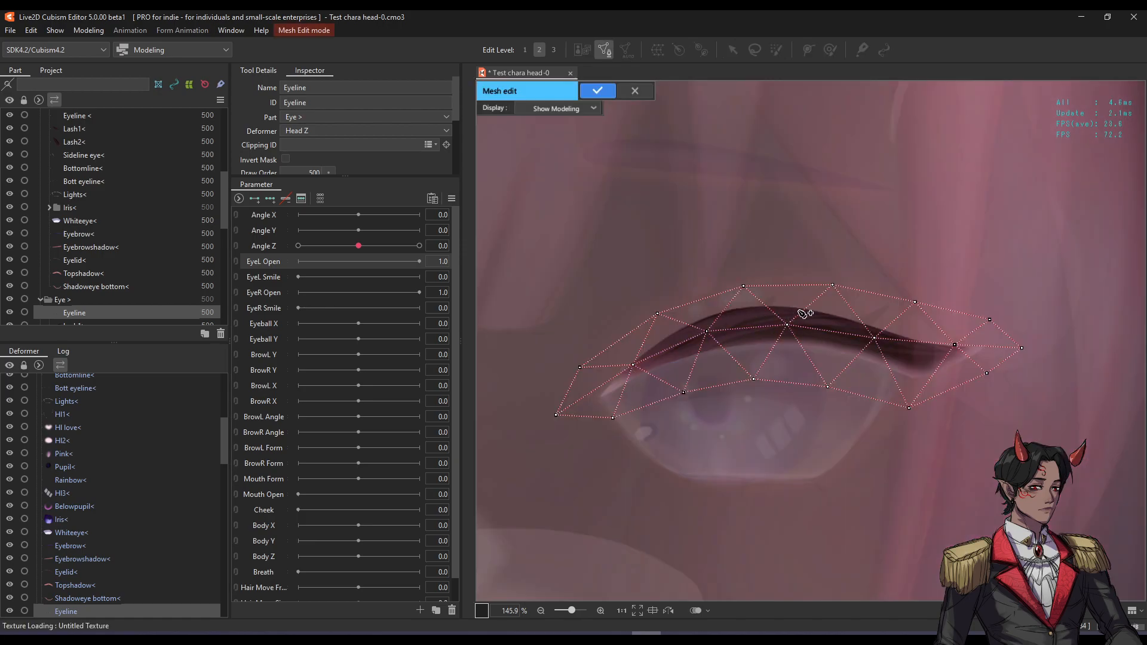
scroll(798, 311, down, 2)
scroll(811, 310, up, 2)
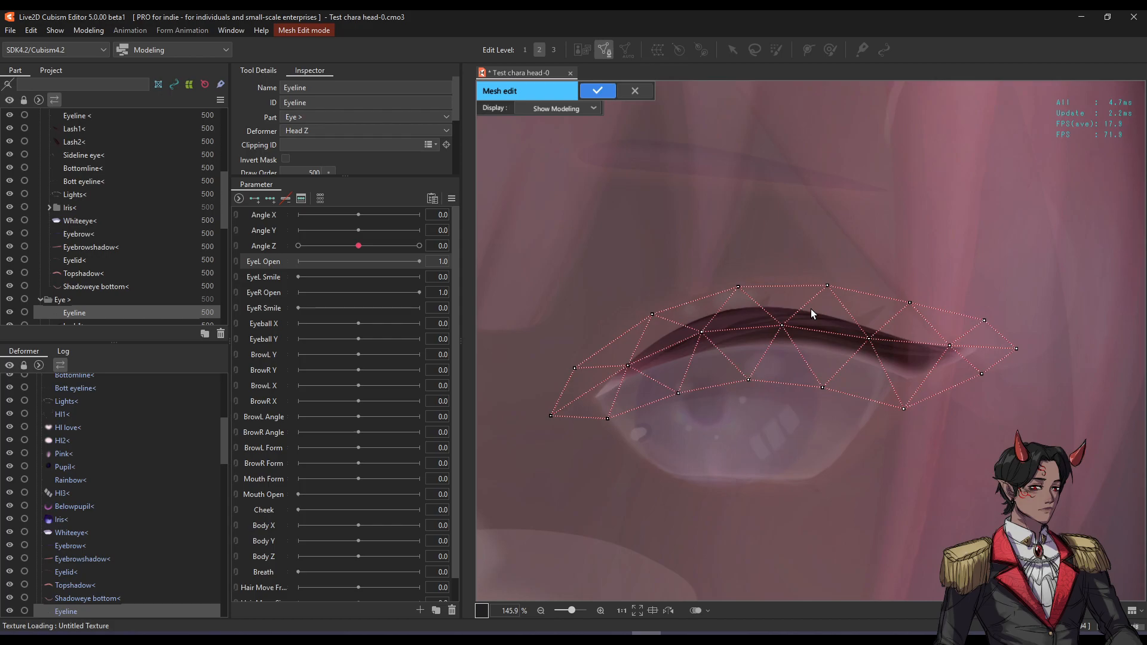
click(596, 93)
scroll(715, 230, down, 2)
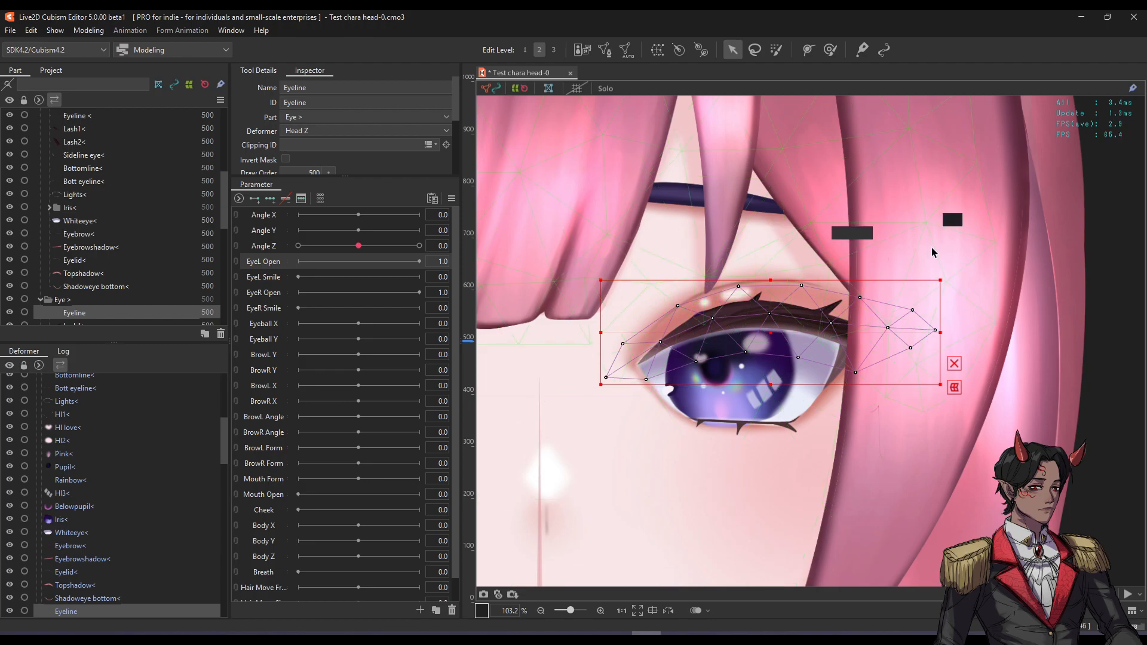
drag(824, 292, 819, 301)
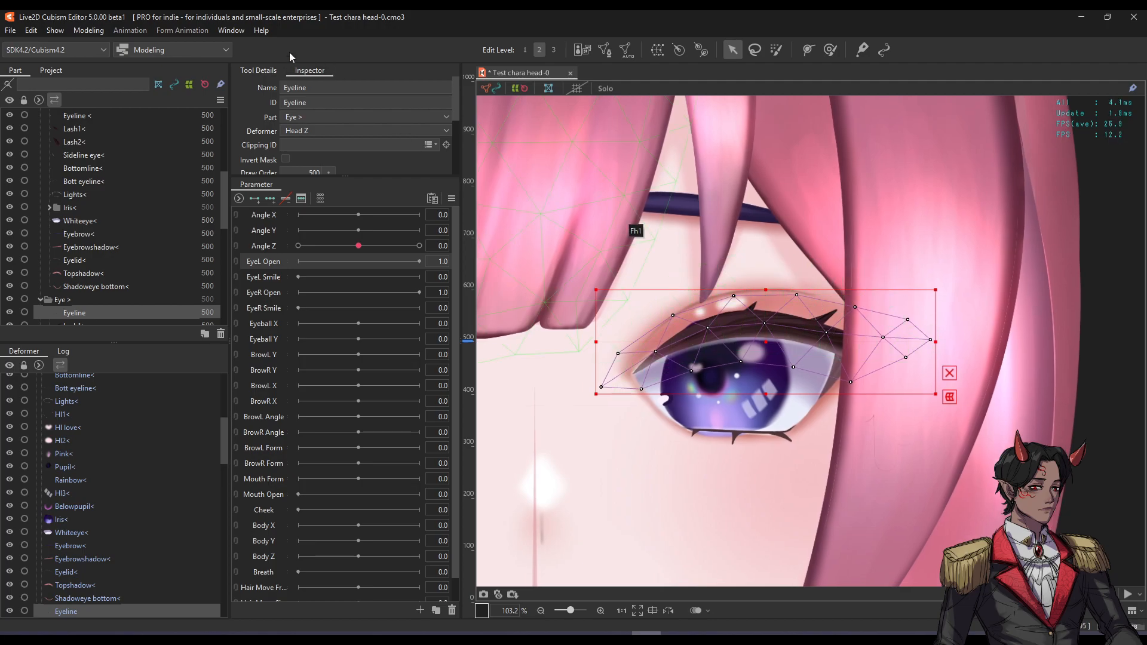
Browse the Window and Help menus, then reselect the right Eyeline mesh.
click(231, 30)
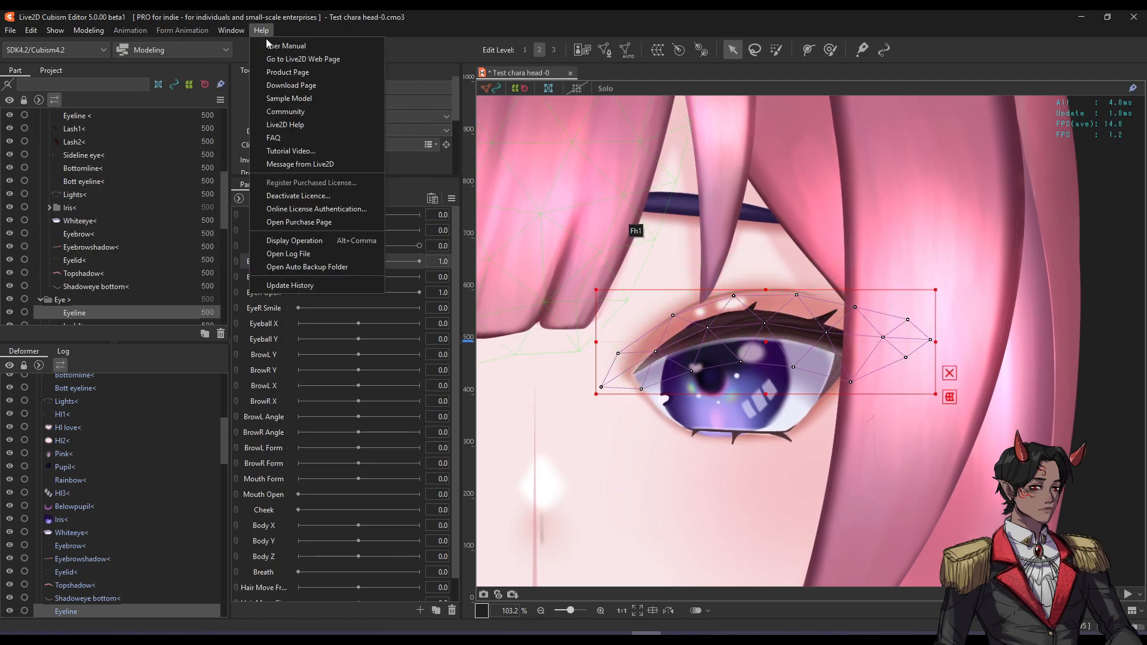
click(635, 244)
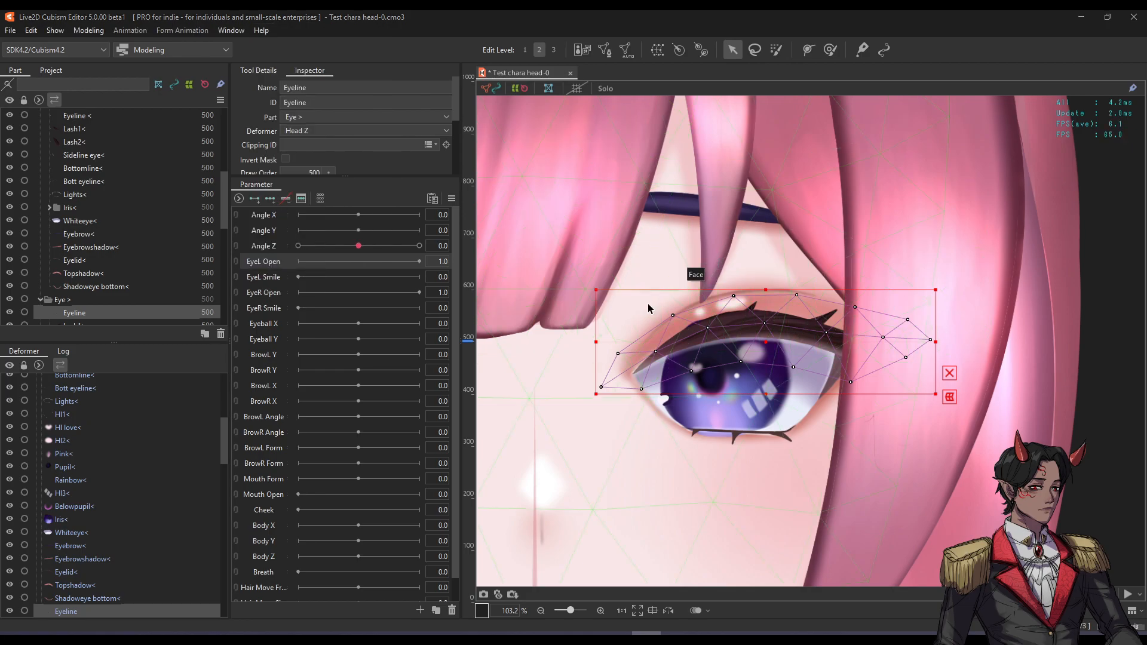
scroll(648, 304, down, 2)
click(1051, 306)
scroll(660, 325, up, 4)
click(746, 316)
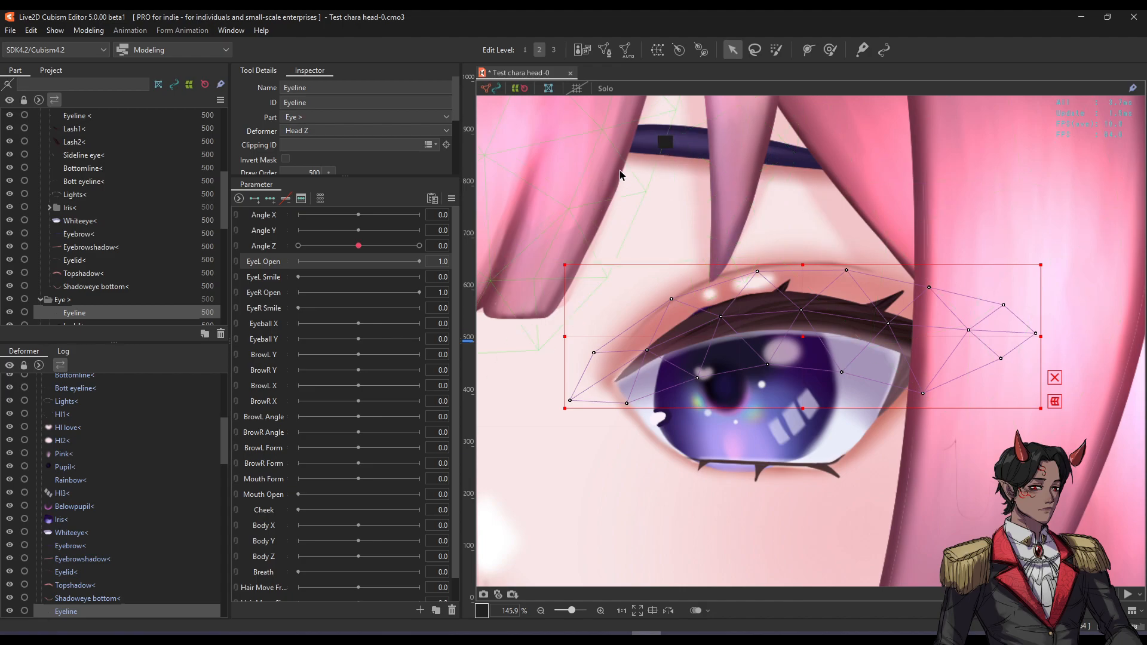
Enter Manual Mesh Edit on the Eyeline, pan around the mesh and exit again.
click(601, 52)
key(space)
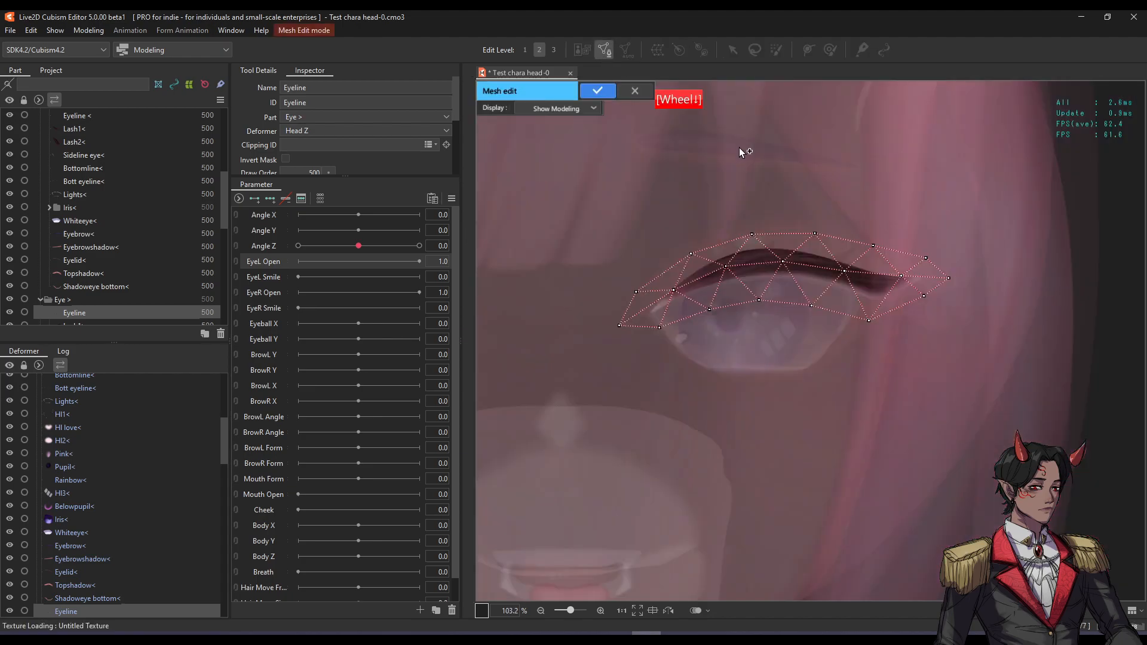
drag(738, 173, 735, 196)
scroll(770, 277, up, 3)
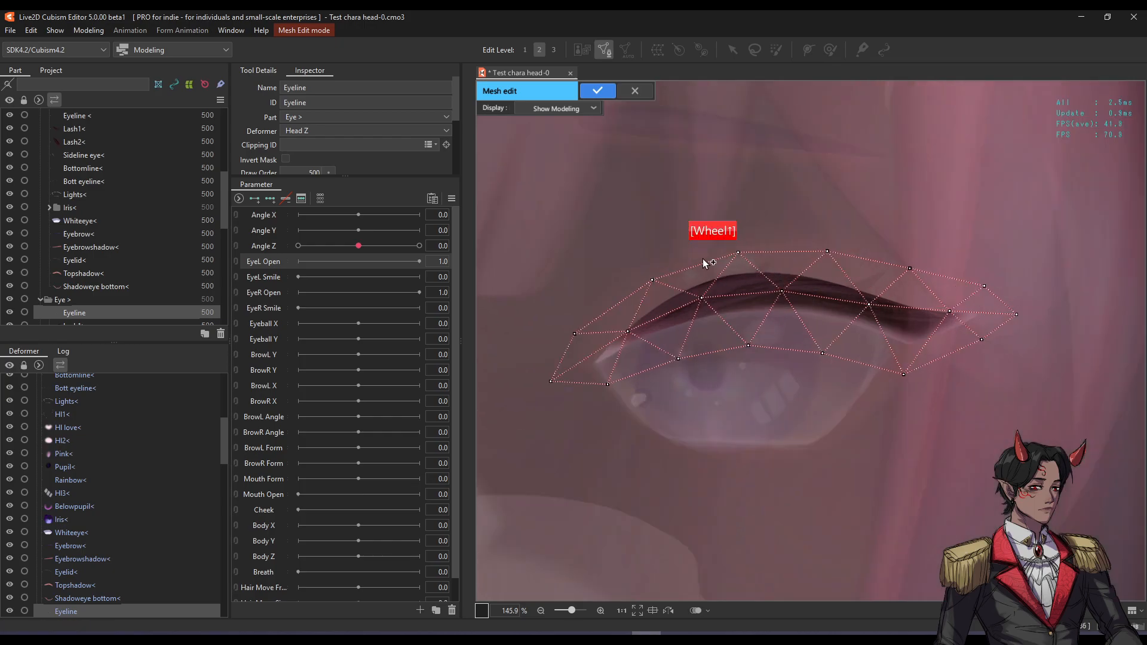
click(597, 90)
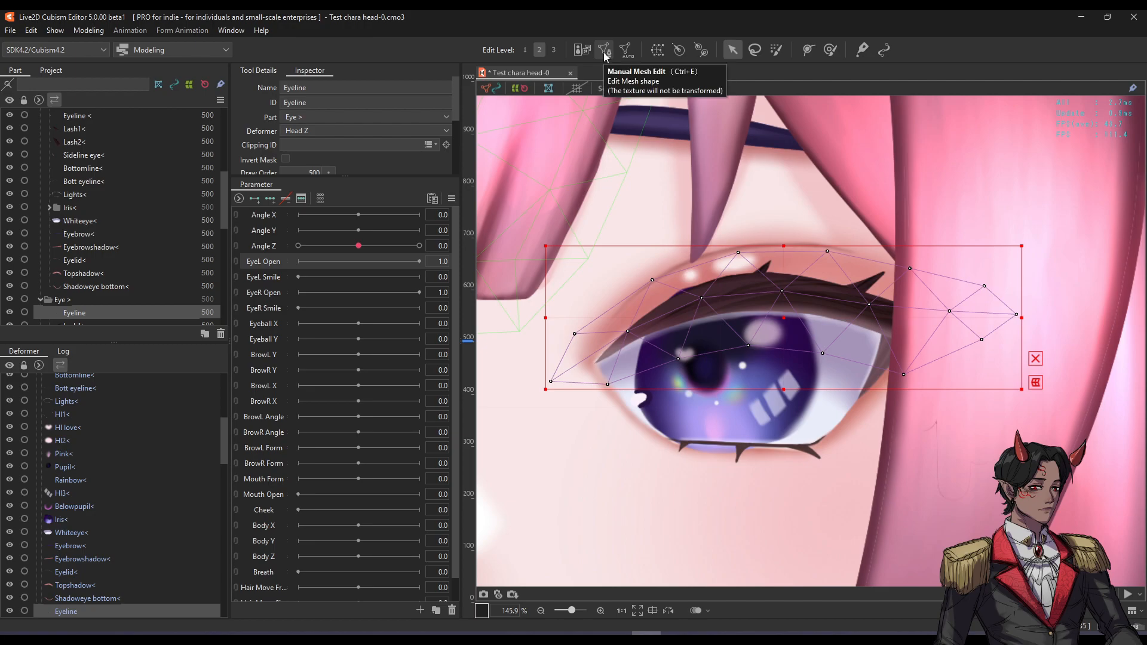
Reopen Manual Mesh Edit on the Eyeline and show the Tool Details panel.
click(604, 52)
scroll(690, 226, down, 3)
drag(664, 223, 669, 253)
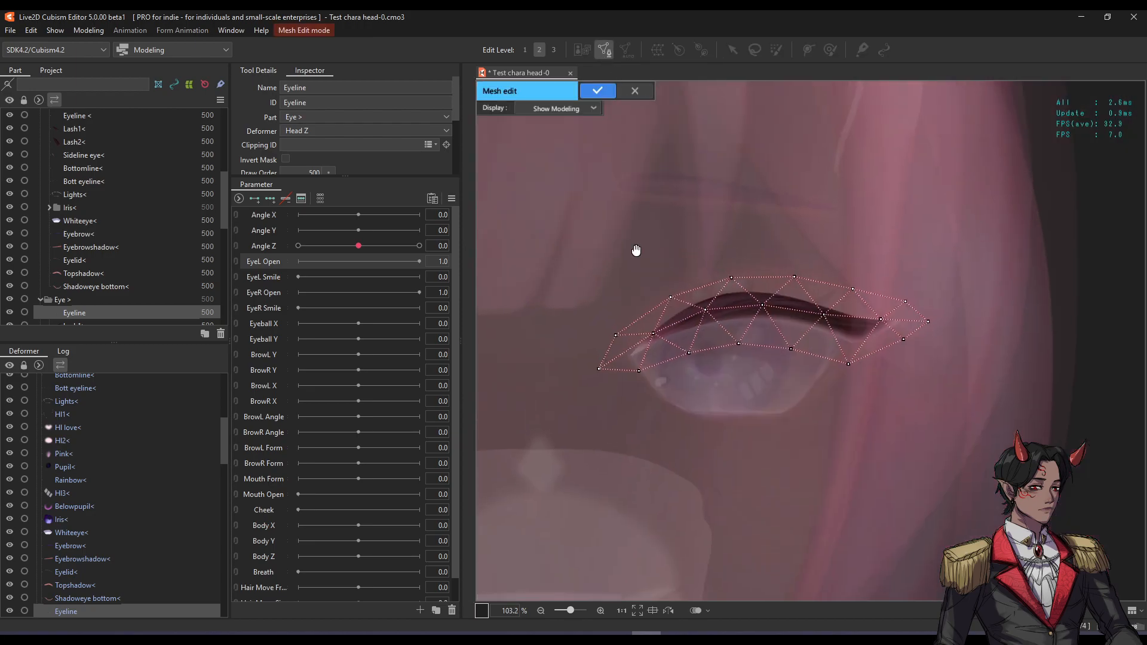
click(251, 75)
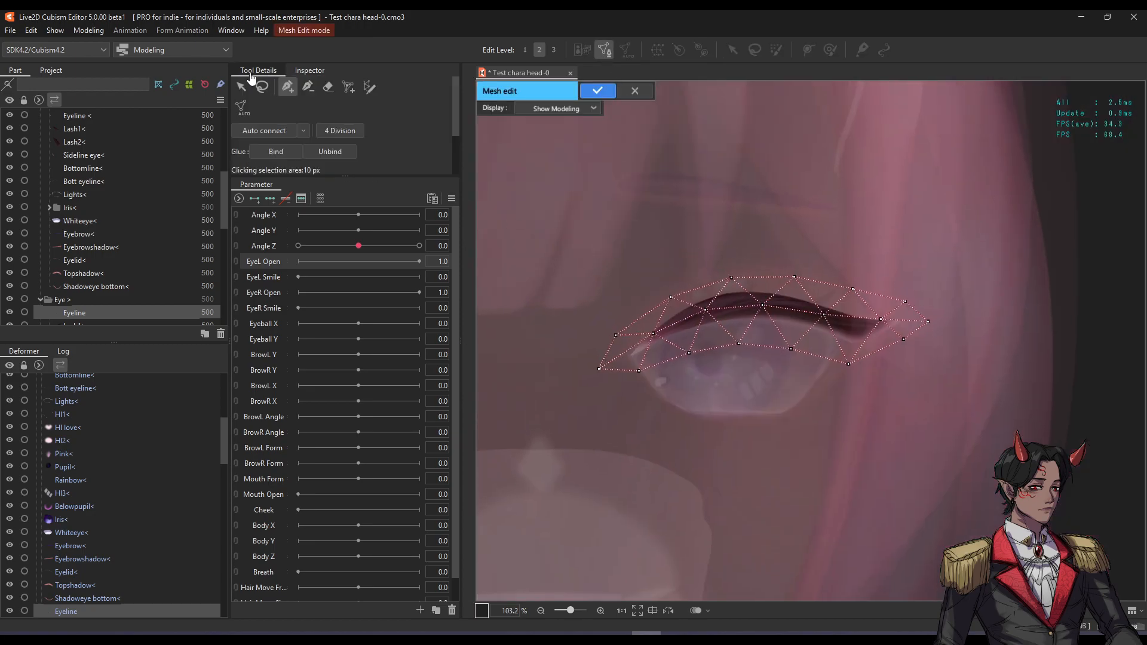
Enlarge the eraser brush with B and erase the Eyeline's existing mesh.
click(324, 91)
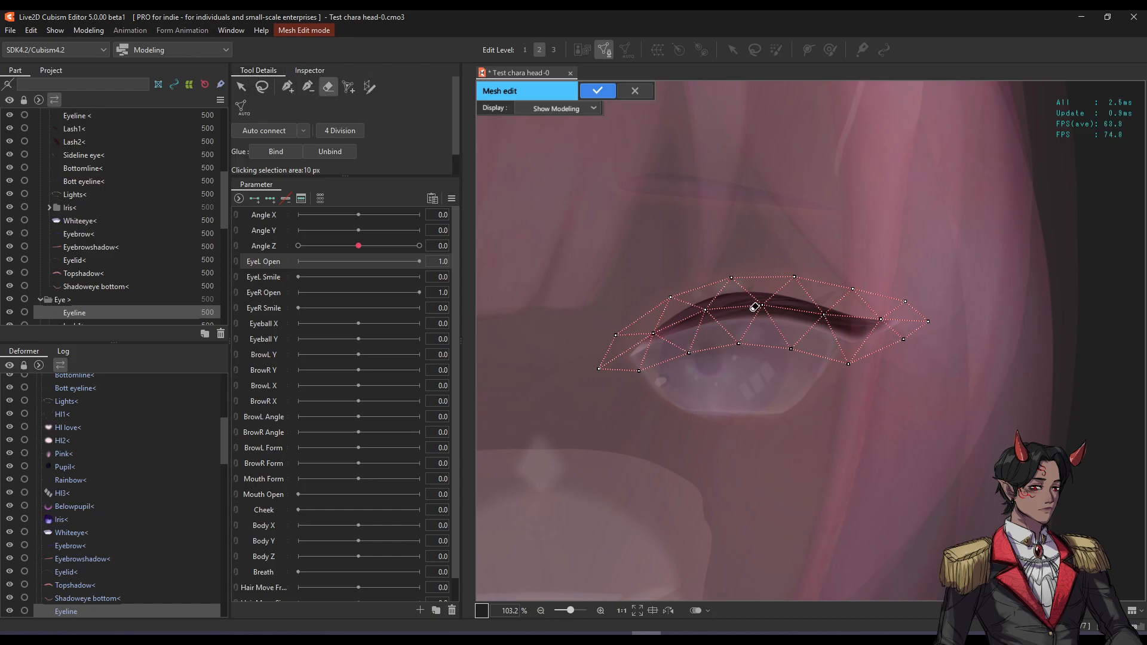
scroll(723, 300, down, 4)
scroll(683, 267, up, 3)
drag(646, 375, 931, 339)
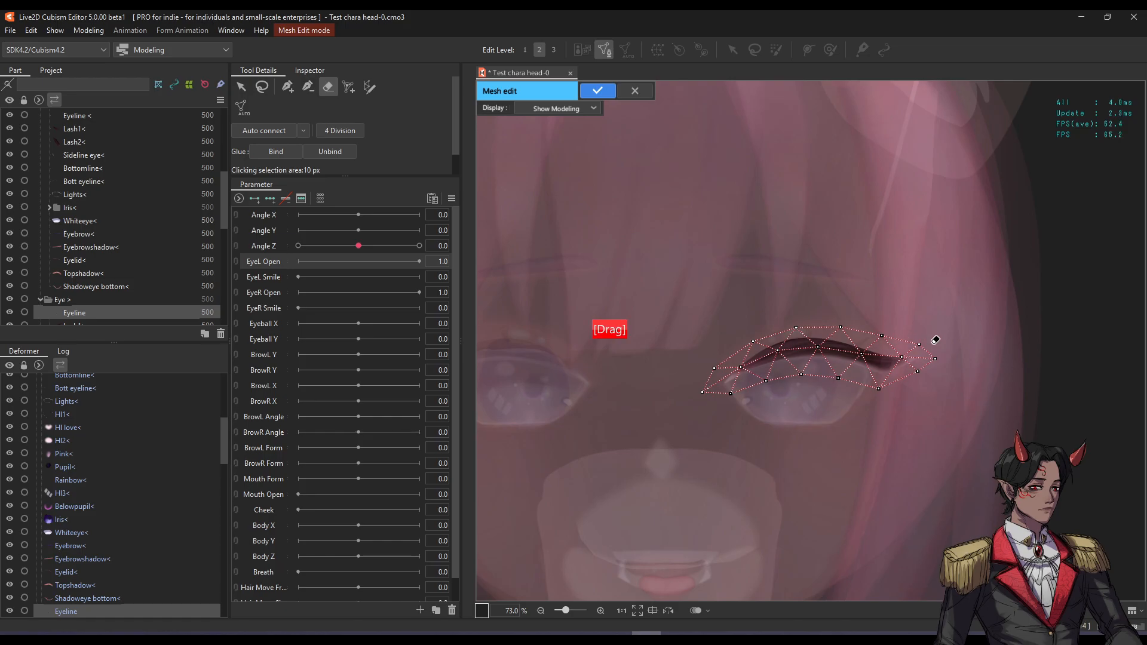
key(b)
mouse_move(637, 322)
mouse_down()
mouse_move(860, 307)
mouse_move(620, 297)
mouse_move(799, 273)
mouse_move(762, 281)
mouse_up()
mouse_move(690, 369)
mouse_down()
mouse_move(769, 350)
mouse_move(916, 341)
mouse_up()
scroll(878, 355, up, 2)
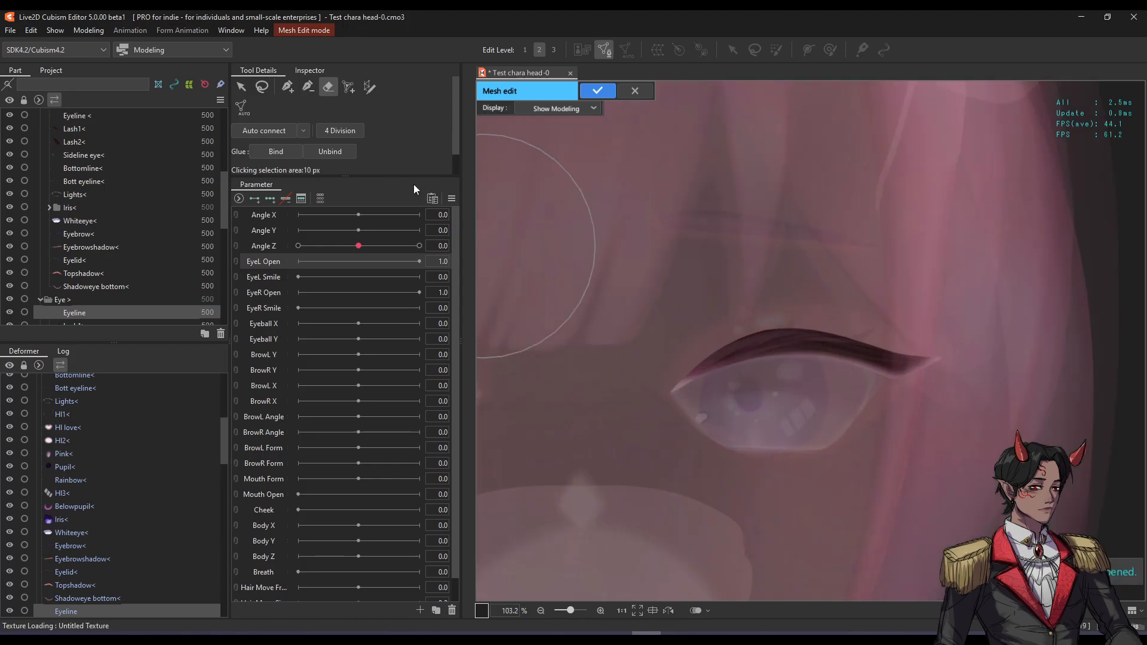
Switch to the Stroke mesh-mapping tool and pan toward the eye's inner corner.
click(371, 89)
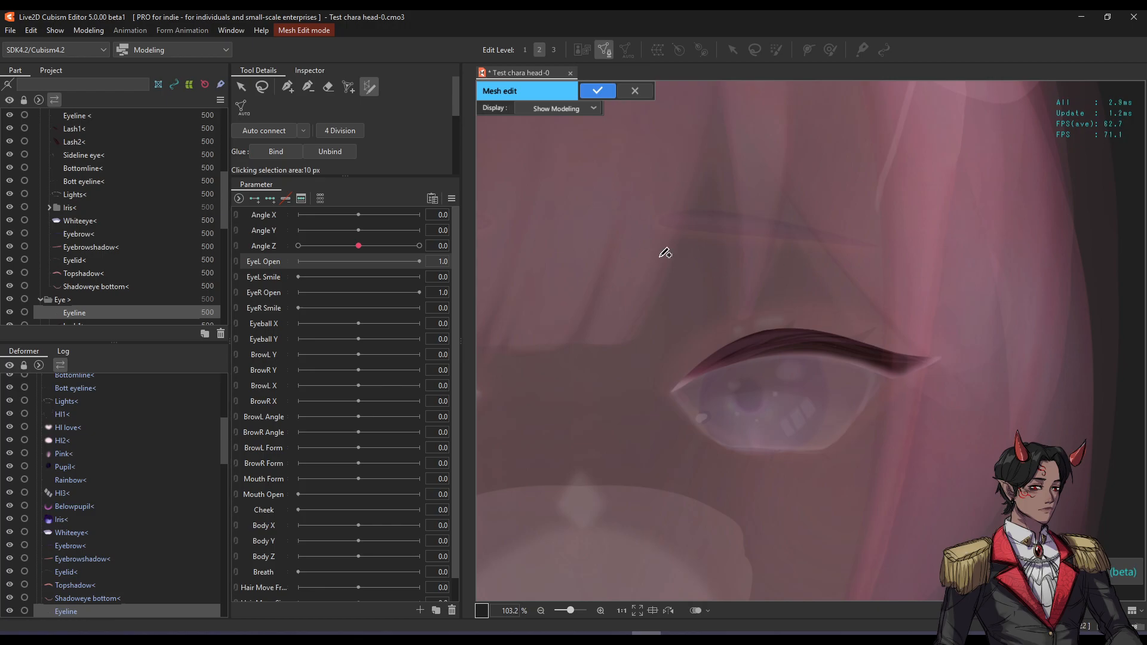
scroll(787, 353, up, 3)
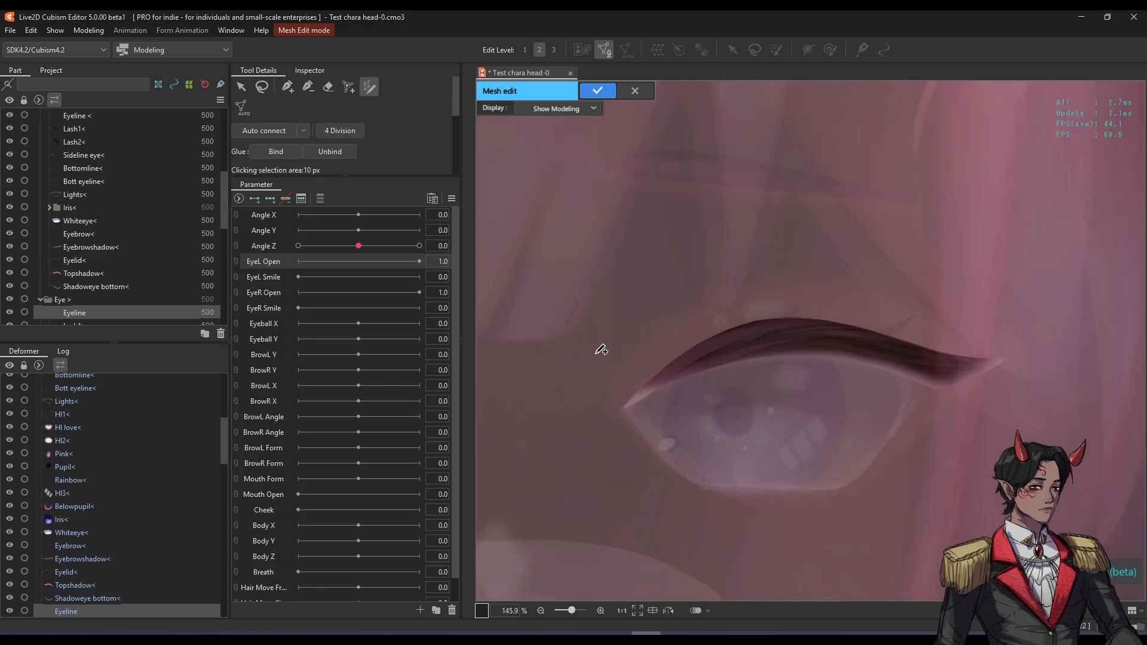
key(space)
drag(750, 317, 727, 307)
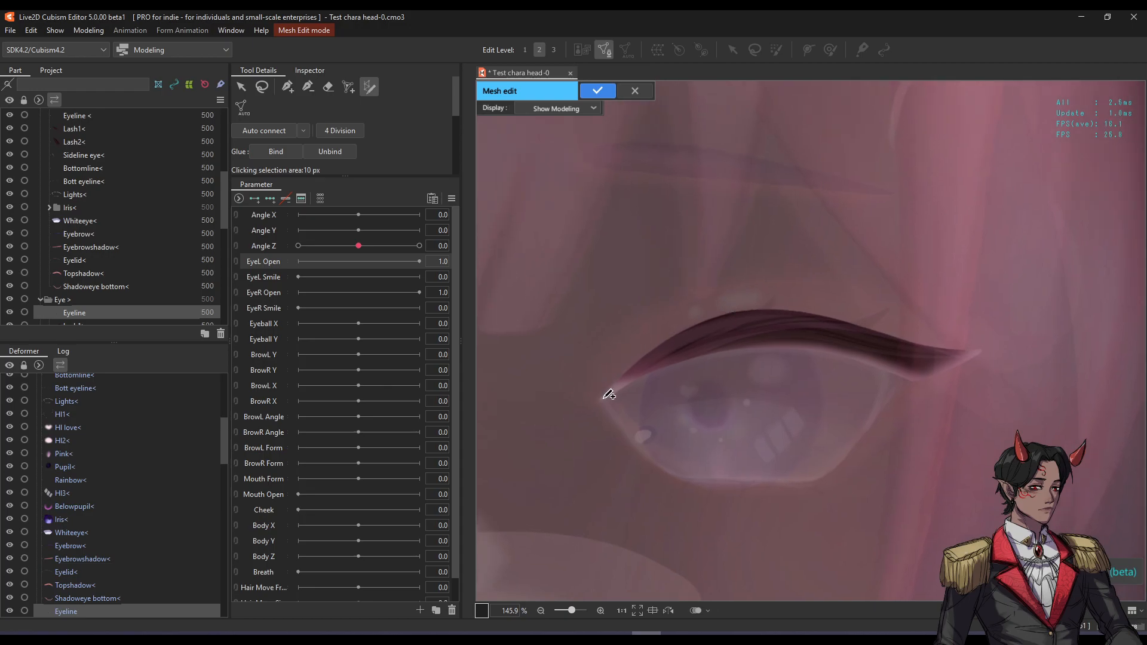
Draw a stroke from the eye's inner corner to the eyeline's outer tip.
click(599, 400)
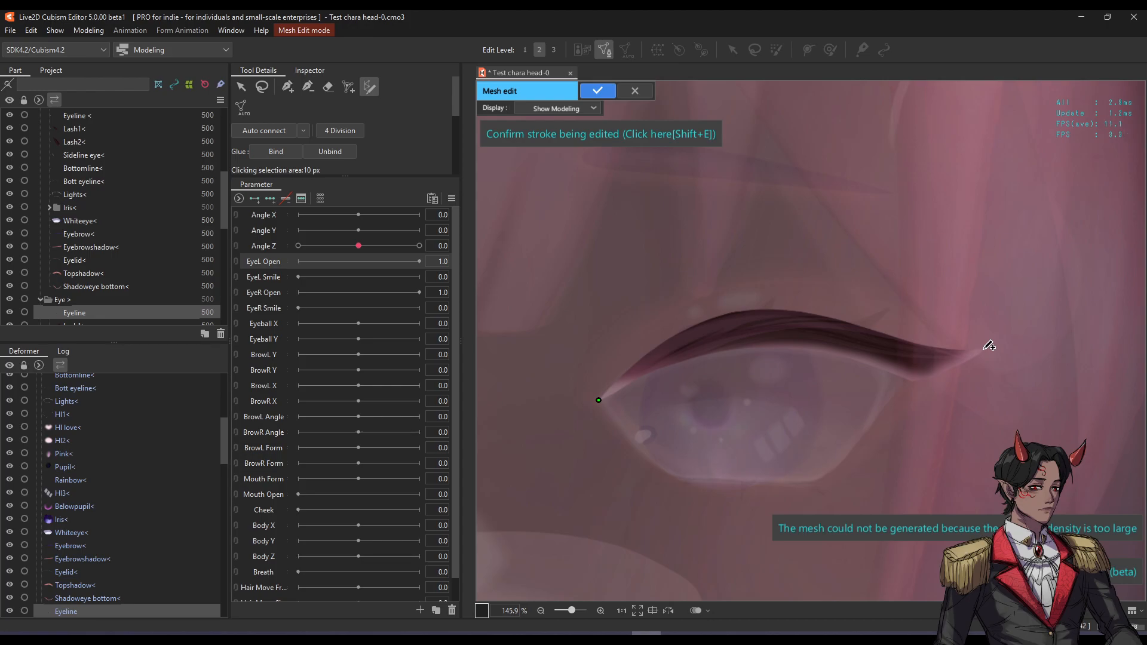
click(984, 348)
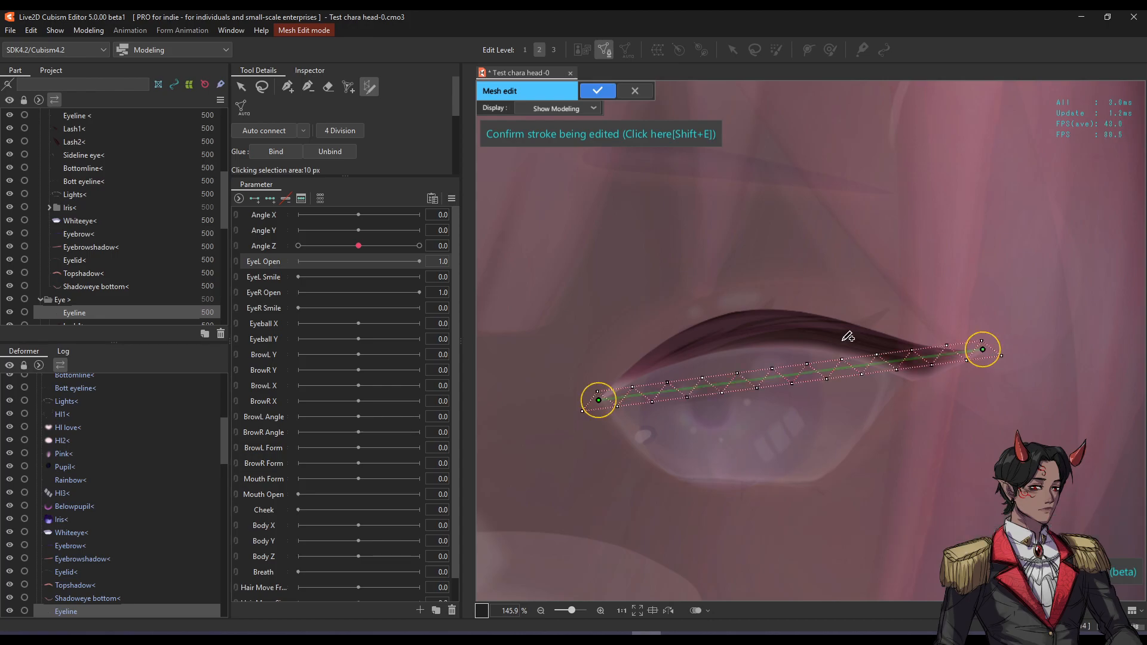
scroll(869, 350, up, 2)
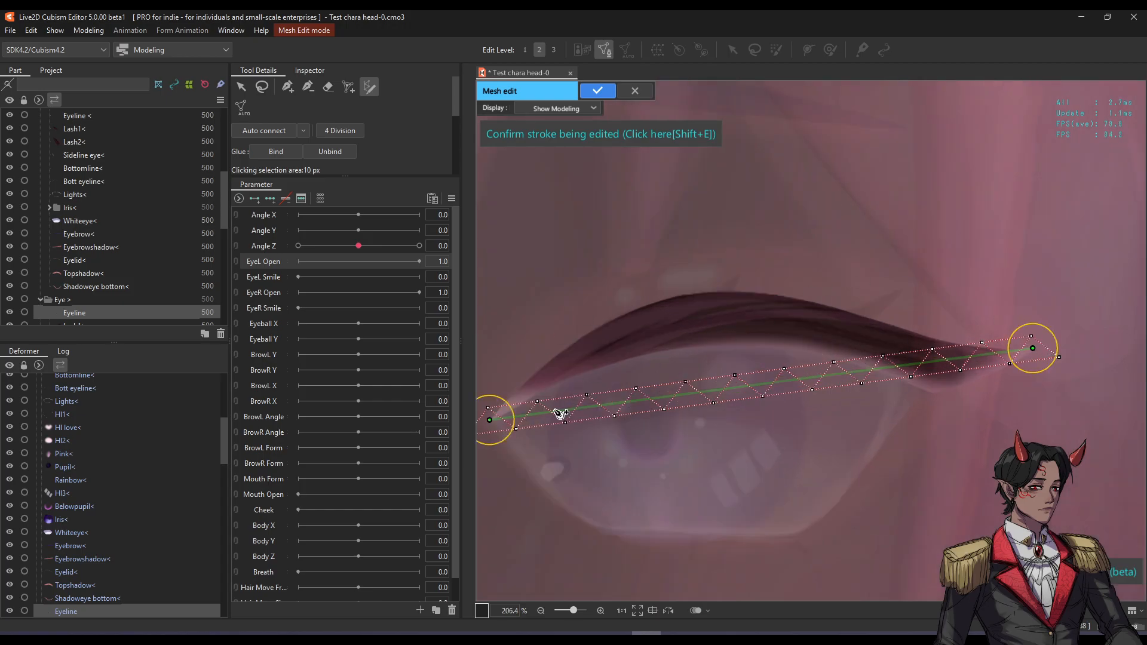
scroll(550, 415, up, 1)
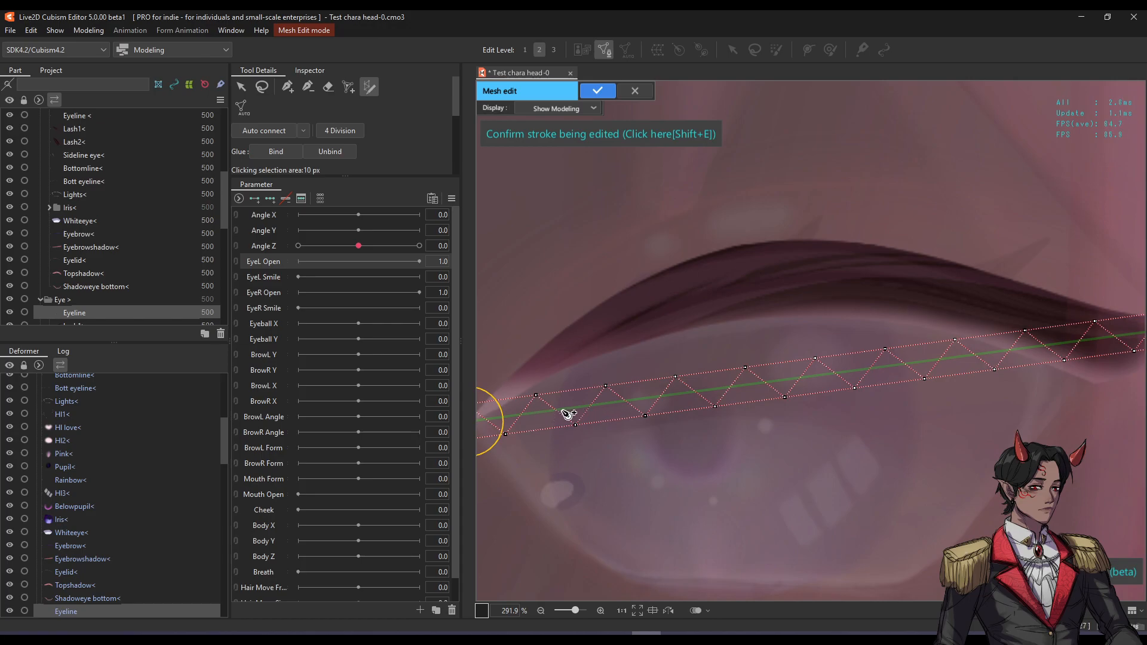
Drag the stroke's points up along the eyelid and down to the tip to follow the eyeline.
drag(561, 414, 550, 358)
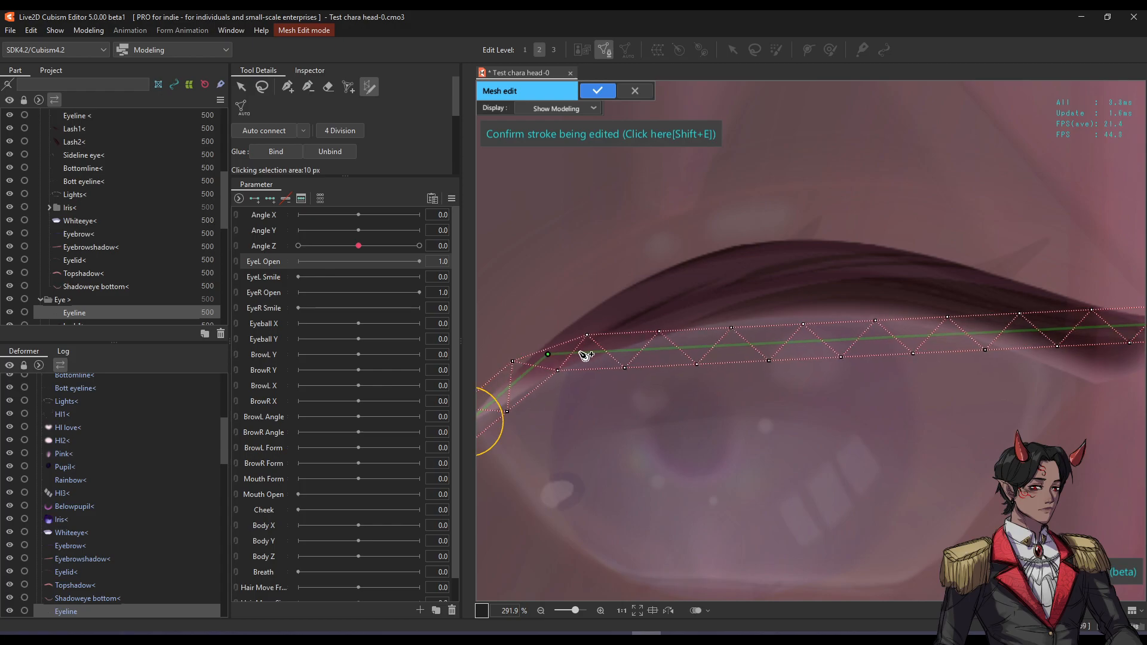
drag(663, 355, 645, 308)
drag(745, 313, 761, 282)
drag(850, 291, 853, 274)
drag(965, 291, 967, 298)
drag(1054, 302, 1047, 329)
key(space)
mouse_move(1073, 318)
mouse_down()
mouse_move(908, 313)
mouse_move(946, 340)
mouse_move(997, 337)
mouse_up()
Frame the whole stroke and expand the tool options to show the Mesh-mapping settings.
scroll(998, 335, down, 1)
key(space)
mouse_move(747, 321)
mouse_down()
mouse_move(798, 328)
mouse_move(770, 333)
mouse_up()
scroll(804, 325, down, 1)
key(space)
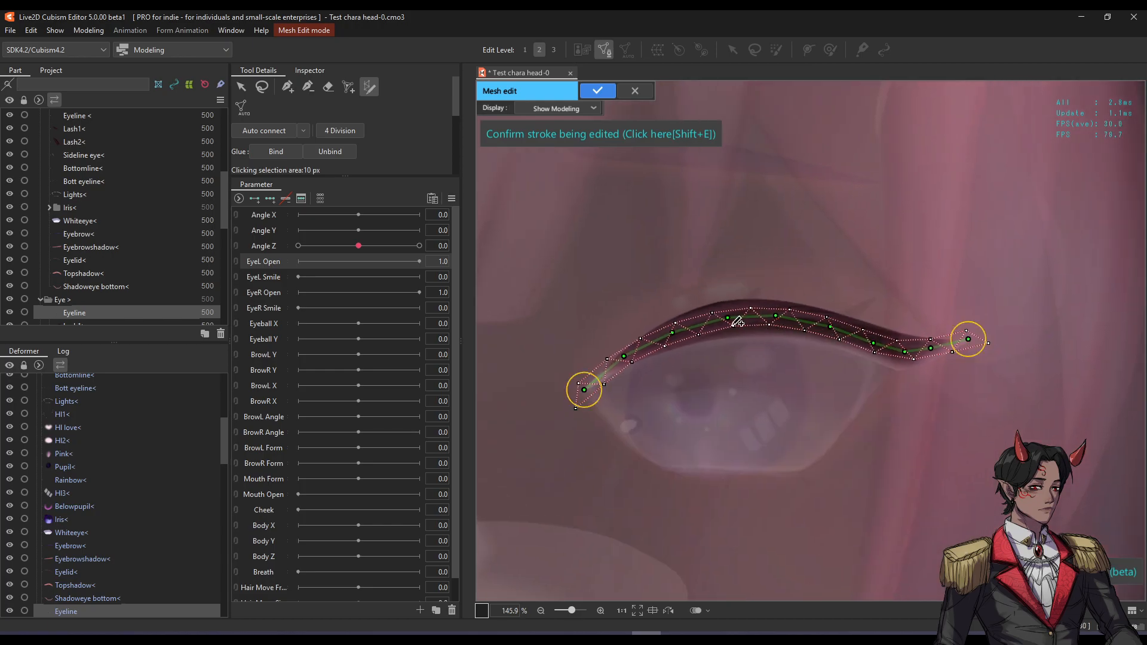
drag(389, 176, 378, 318)
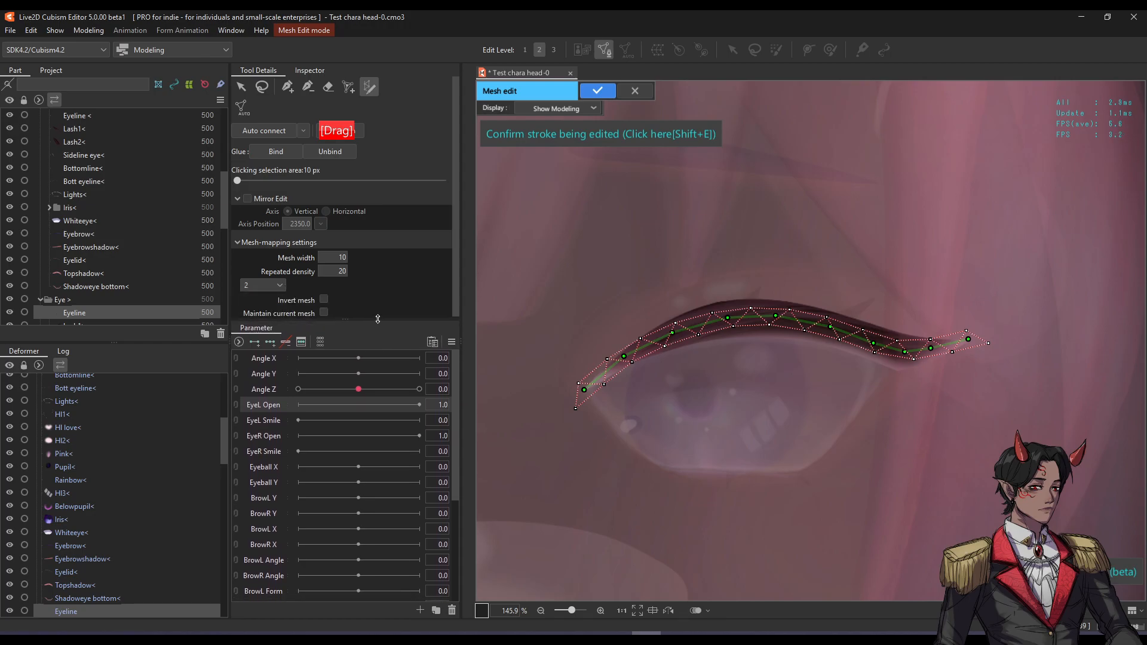
Set the mesh division count to 3, leaving Invert mesh off after trying it.
scroll(643, 324, up, 3)
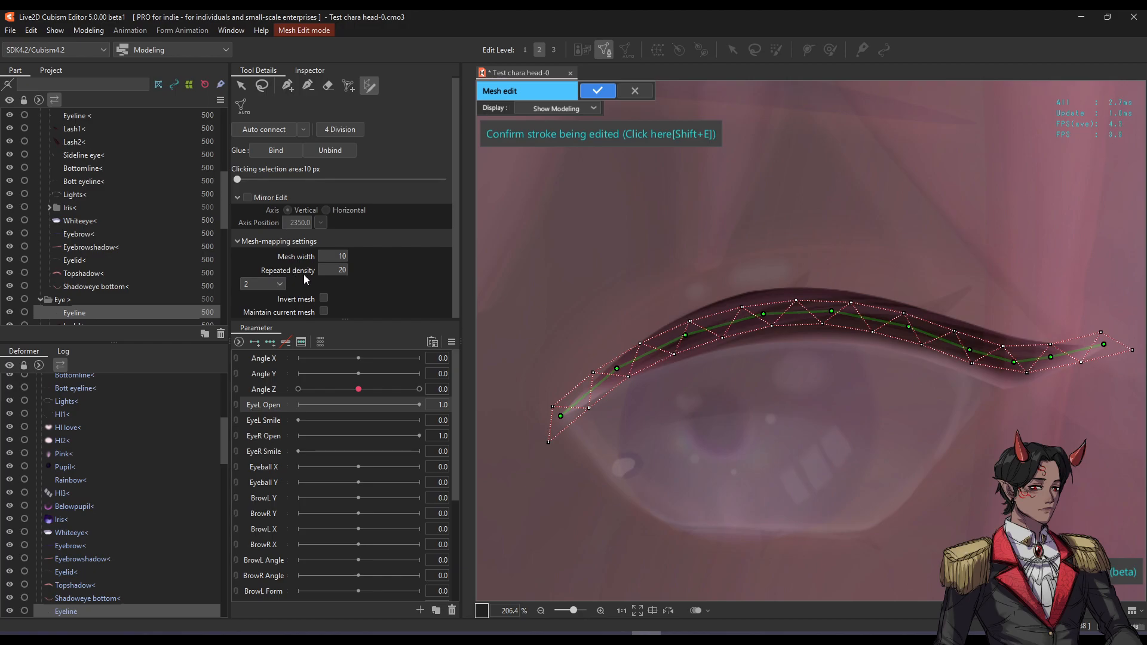
click(260, 285)
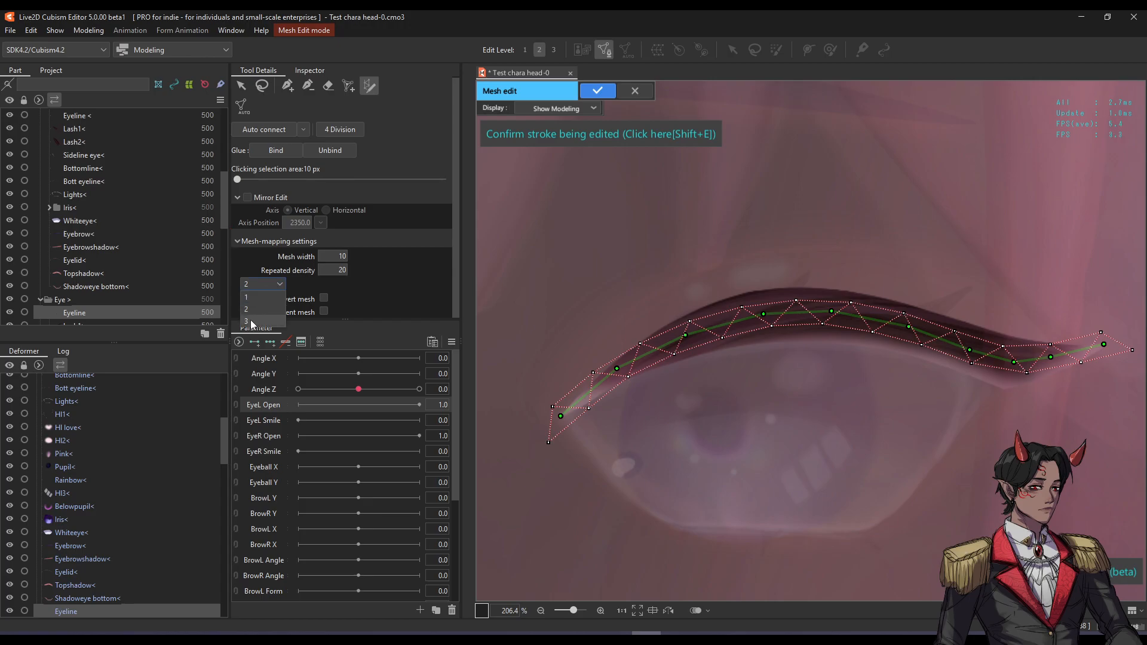
click(295, 293)
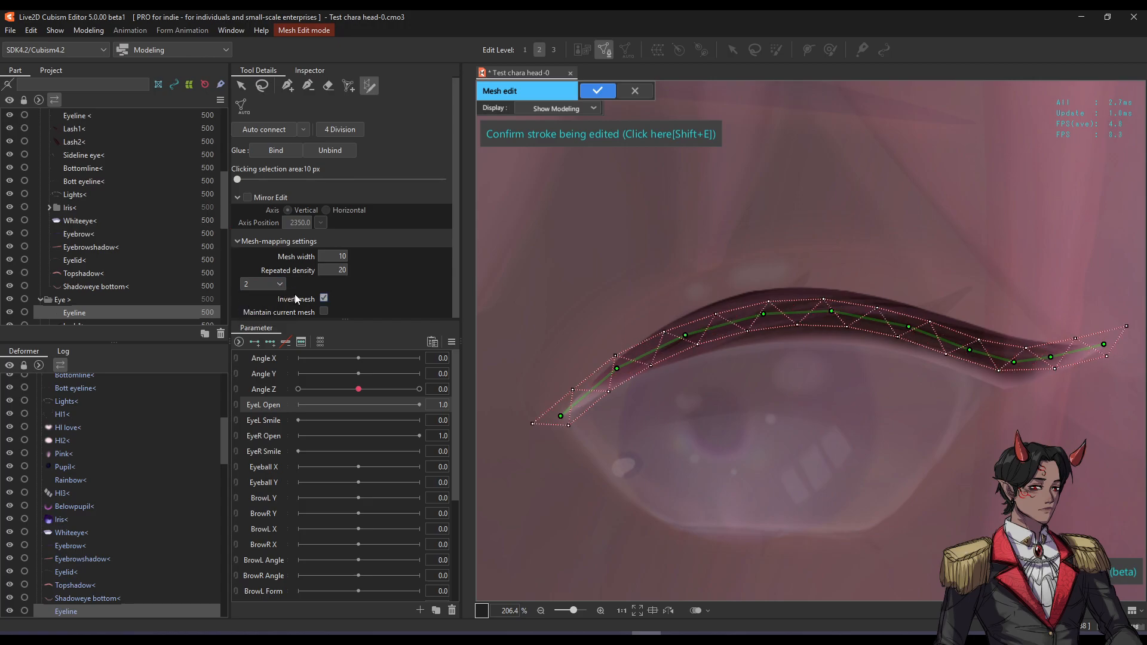
click(318, 299)
click(278, 285)
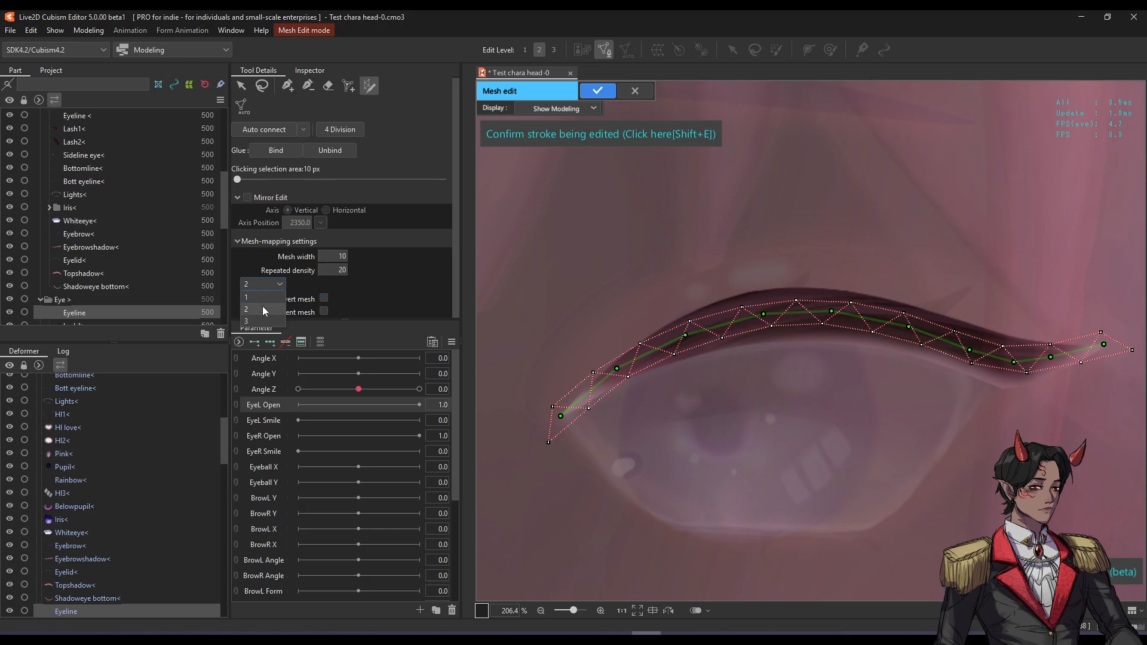
click(252, 320)
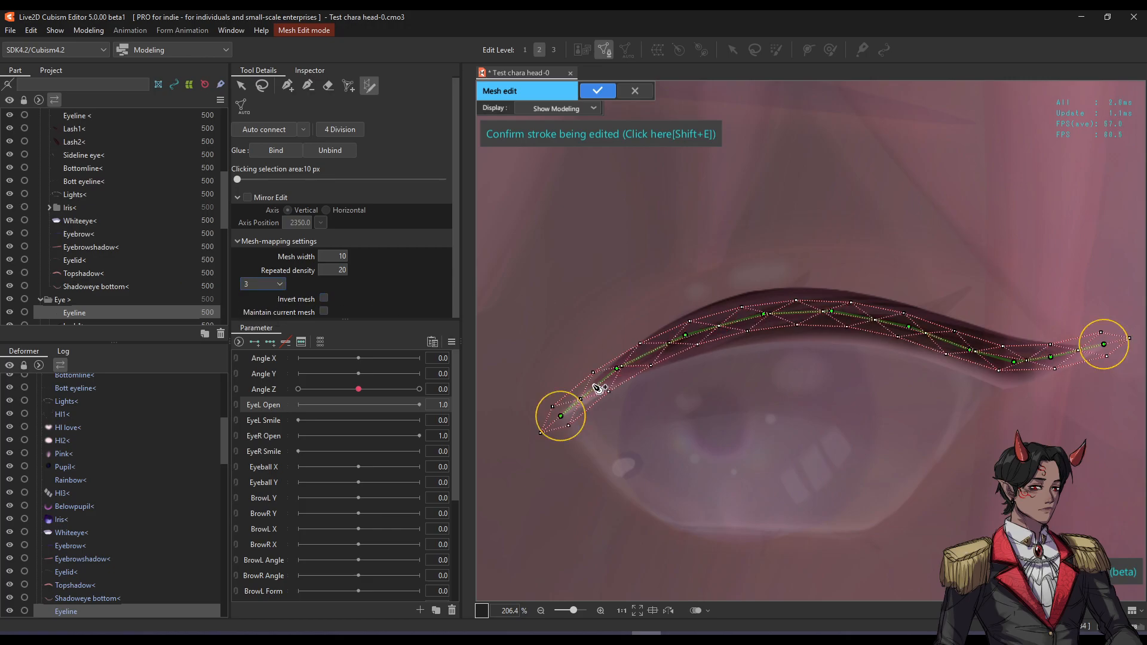
Pan back to the whole eyeline and raise Mesh width to 34.
scroll(603, 385, up, 2)
scroll(524, 438, up, 1)
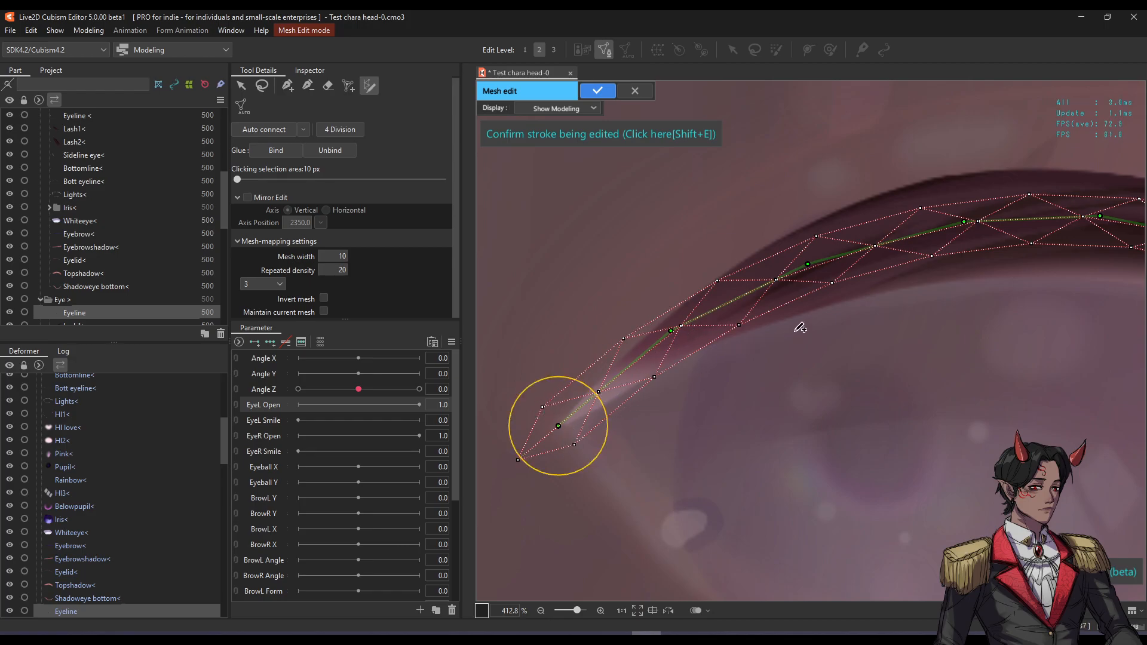
scroll(670, 251, down, 3)
key(space)
drag(818, 238, 755, 304)
drag(338, 256, 380, 257)
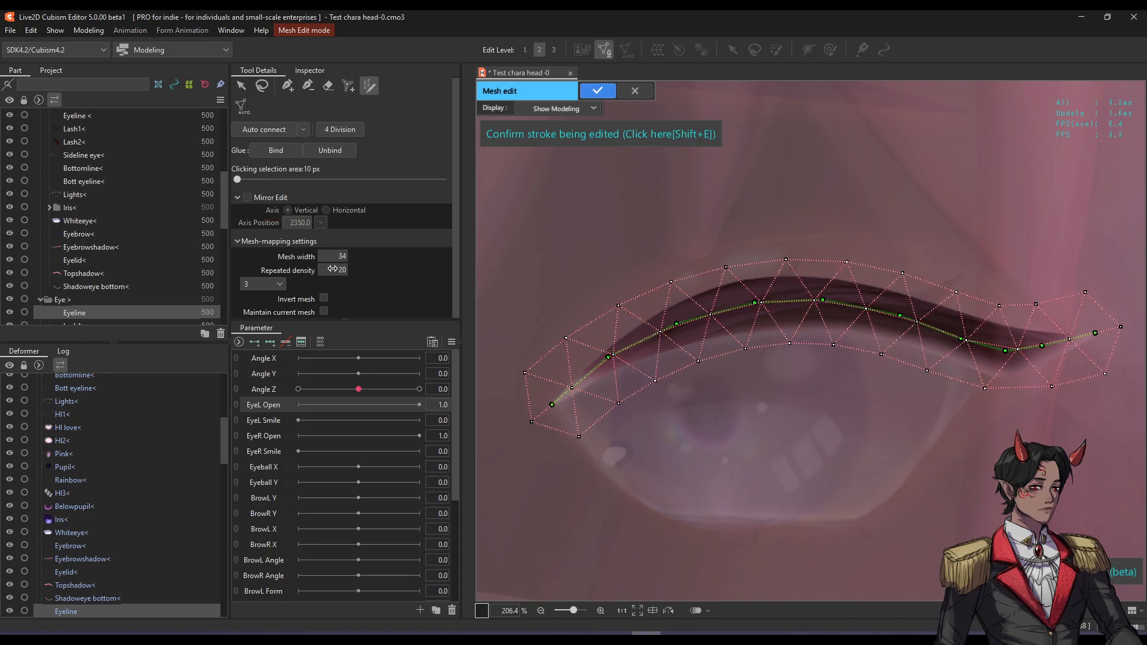
Set Repeated density to 14 and confirm the stroke-generated Eyeline mesh with the check mark.
drag(339, 270, 346, 270)
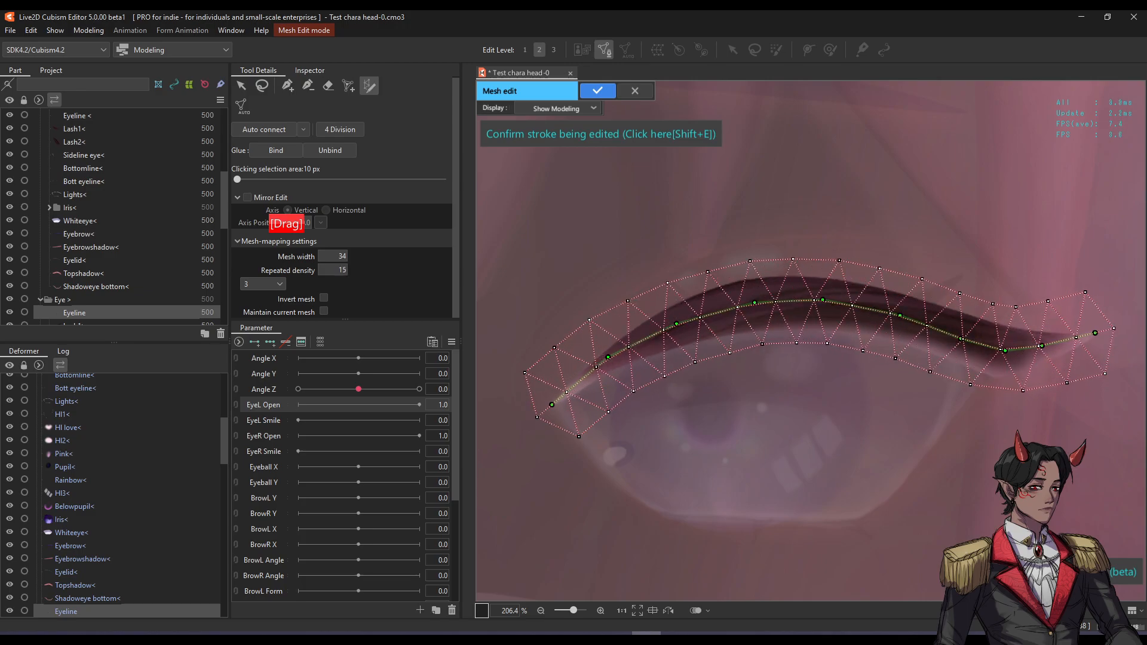
mouse_move(333, 270)
mouse_down()
mouse_move(322, 270)
mouse_move(351, 270)
mouse_move(338, 270)
mouse_up()
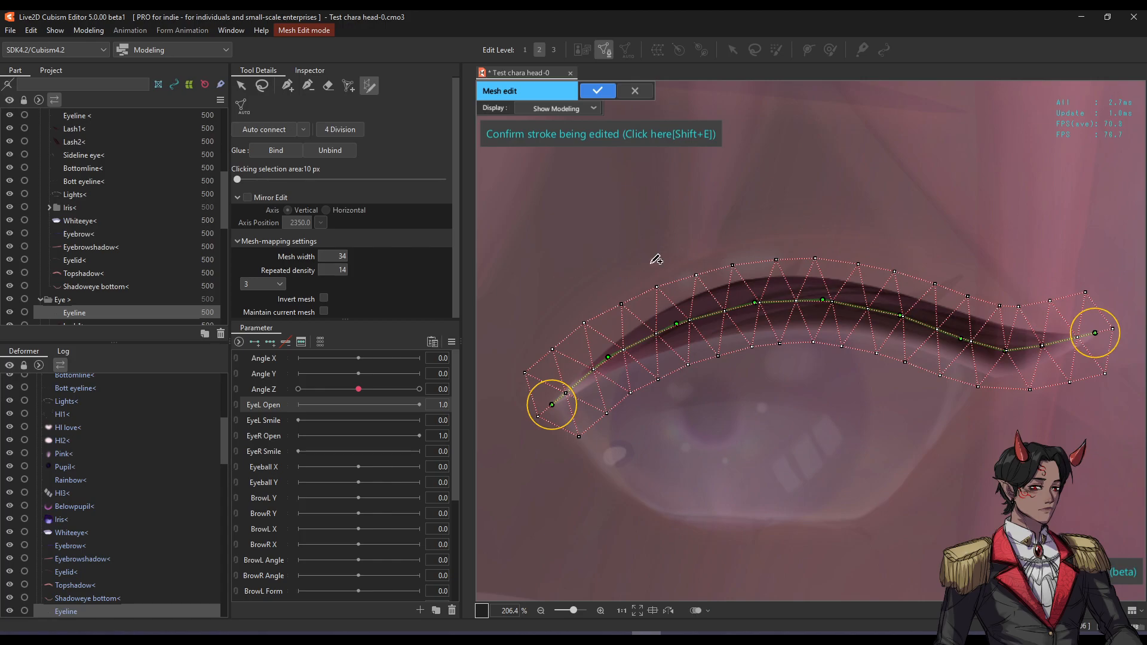
click(598, 91)
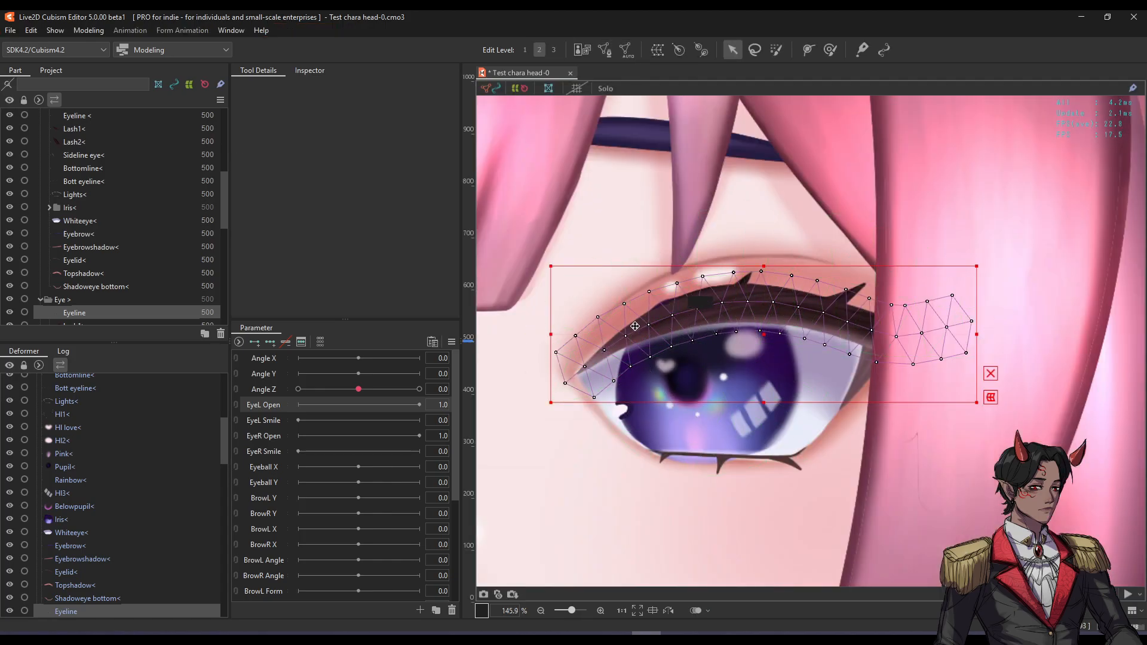
drag(603, 320, 643, 324)
key(s)
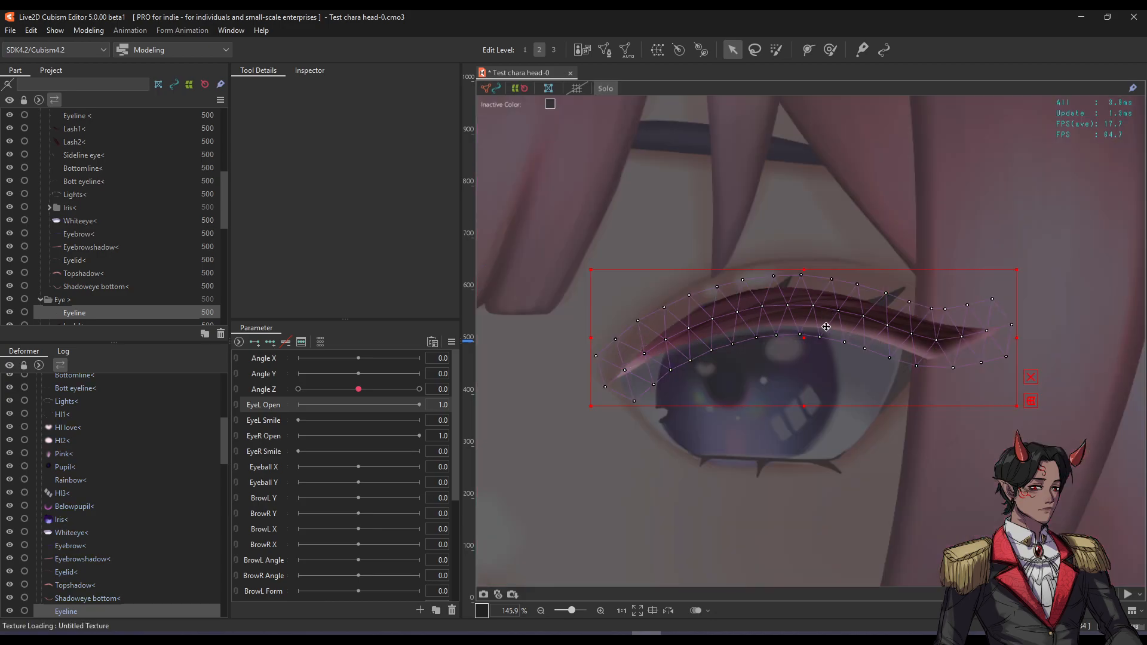
key(s)
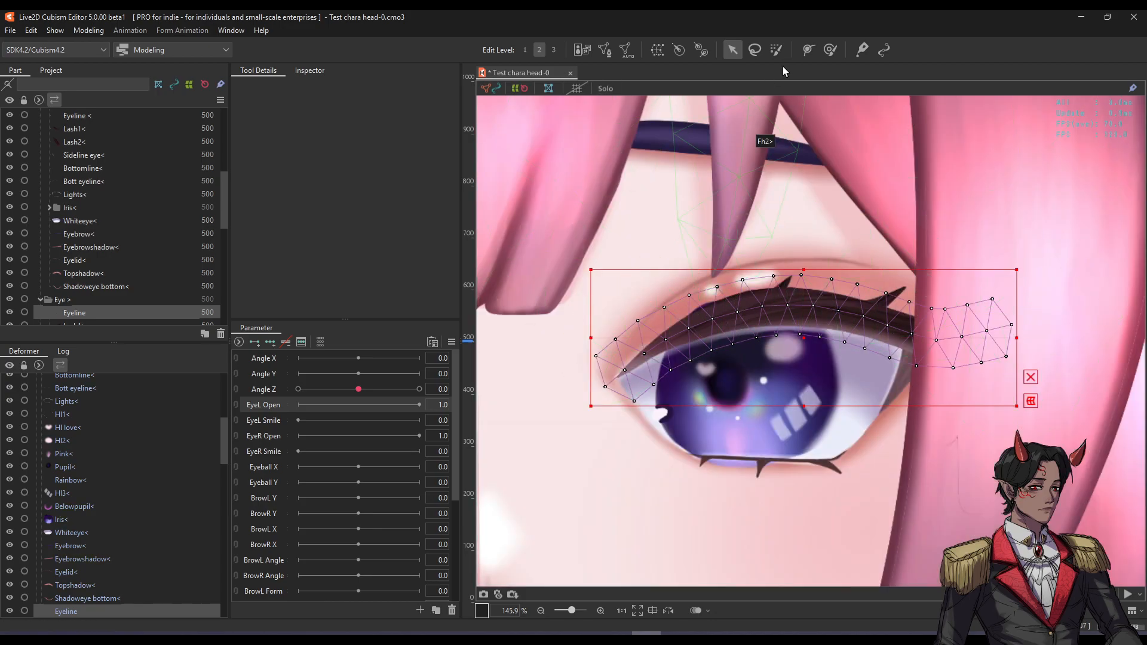
click(806, 52)
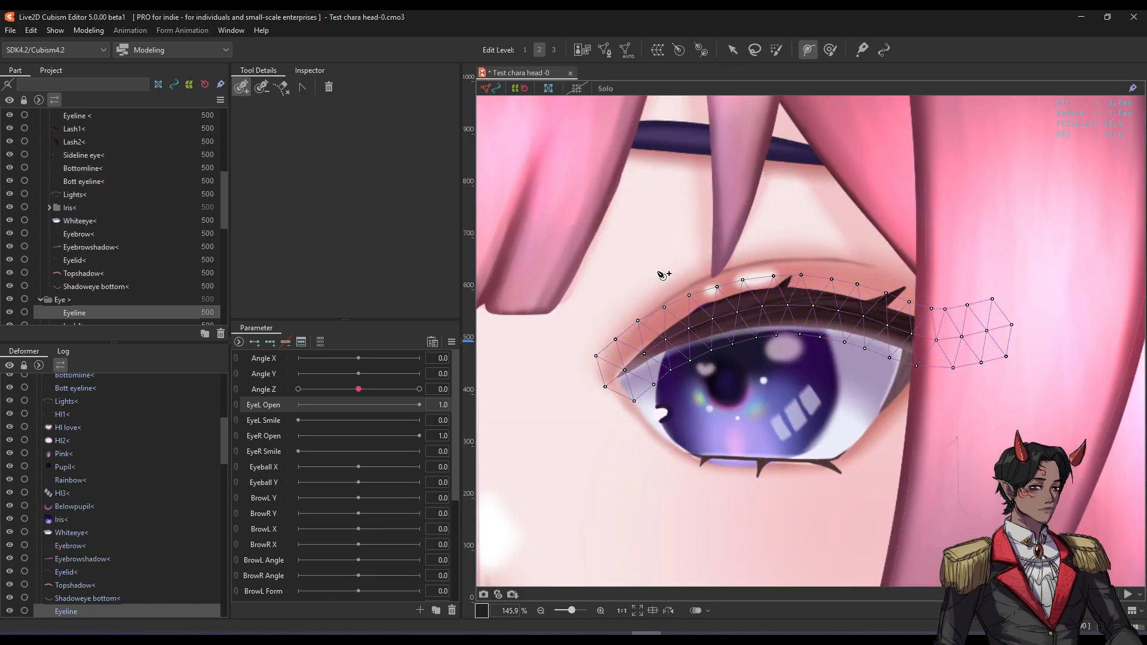
click(604, 388)
click(1014, 325)
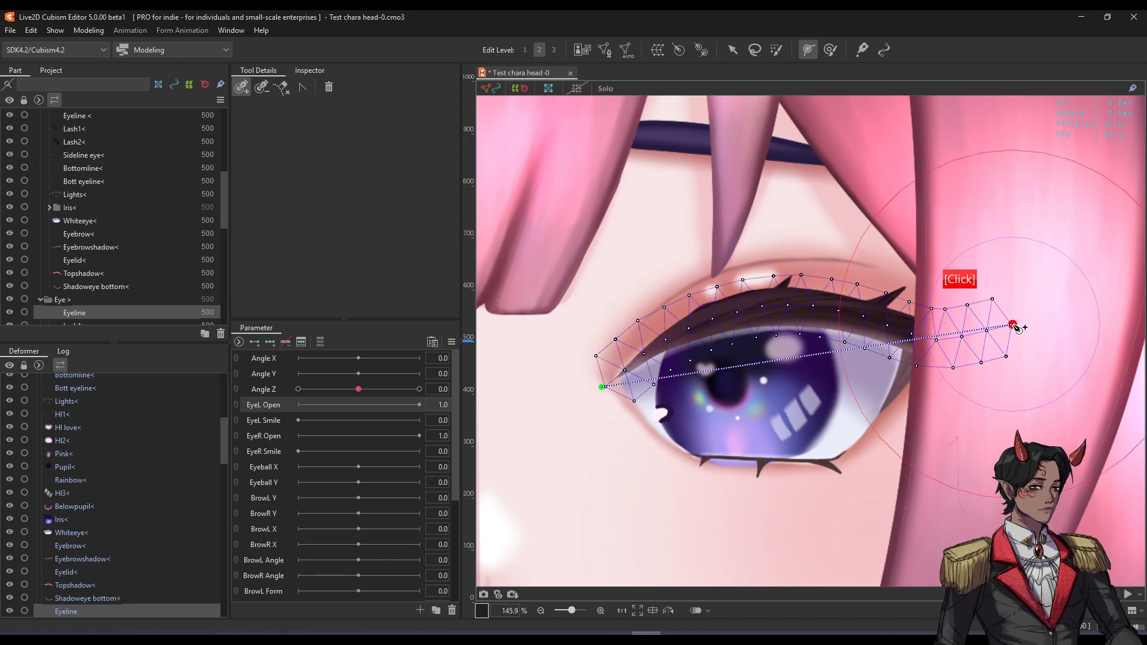
click(827, 142)
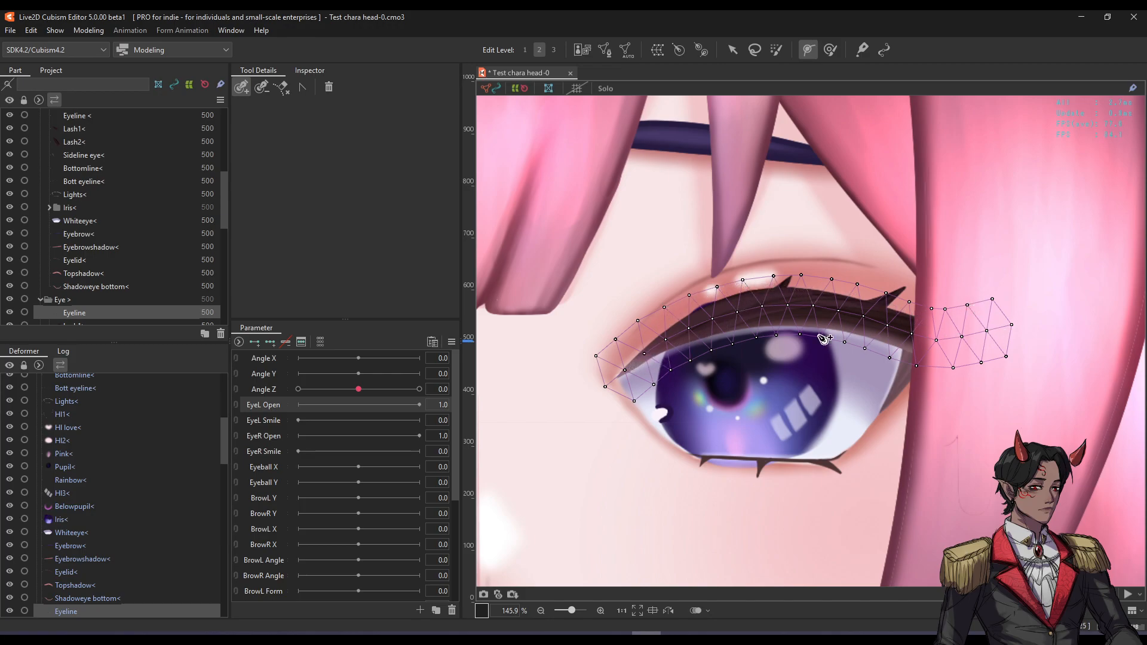
key(space)
drag(829, 321, 811, 331)
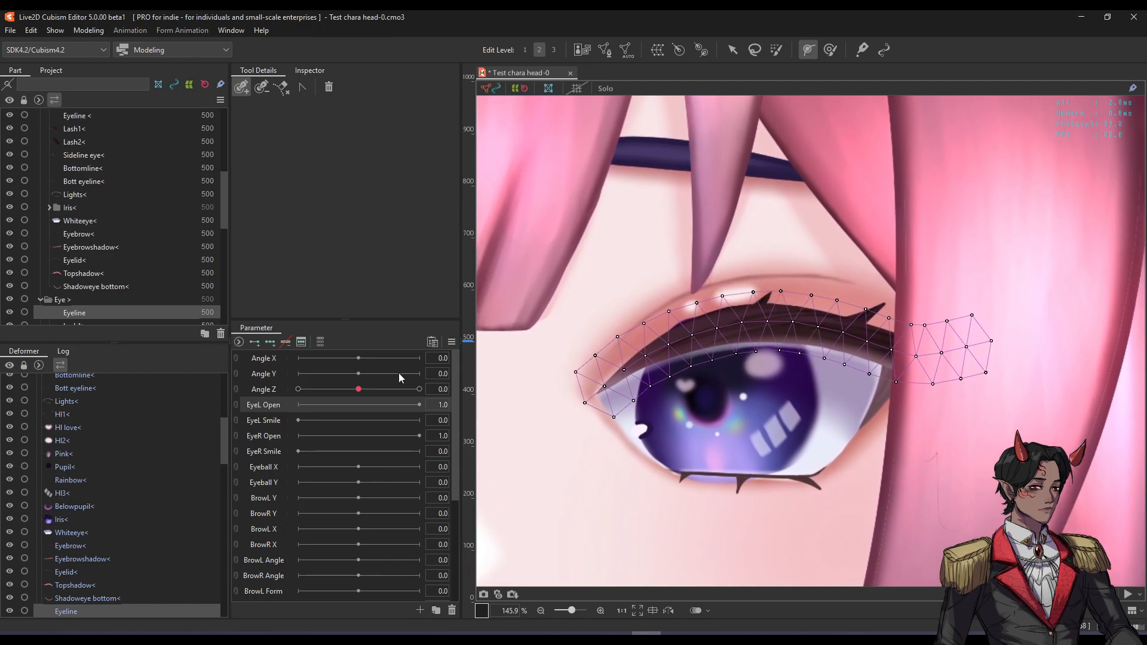
key(v)
Click through the eye parts: upper lash, corner part, Sideline, lower lash line, Lash2 and Lash1.
click(767, 301)
click(864, 316)
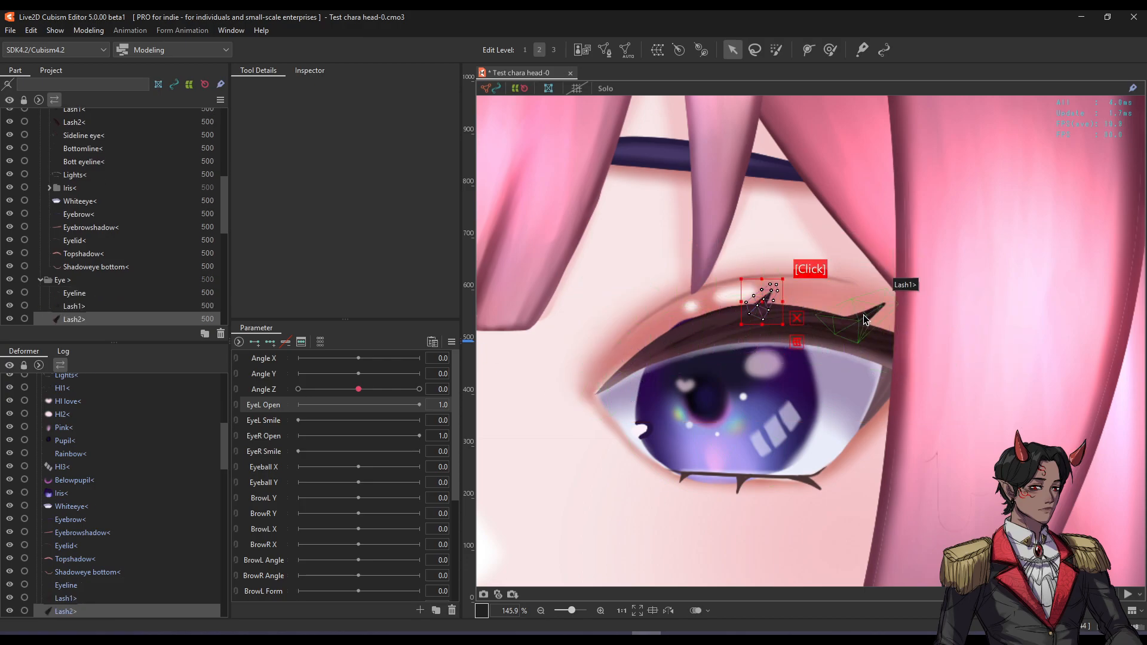
click(885, 387)
click(808, 485)
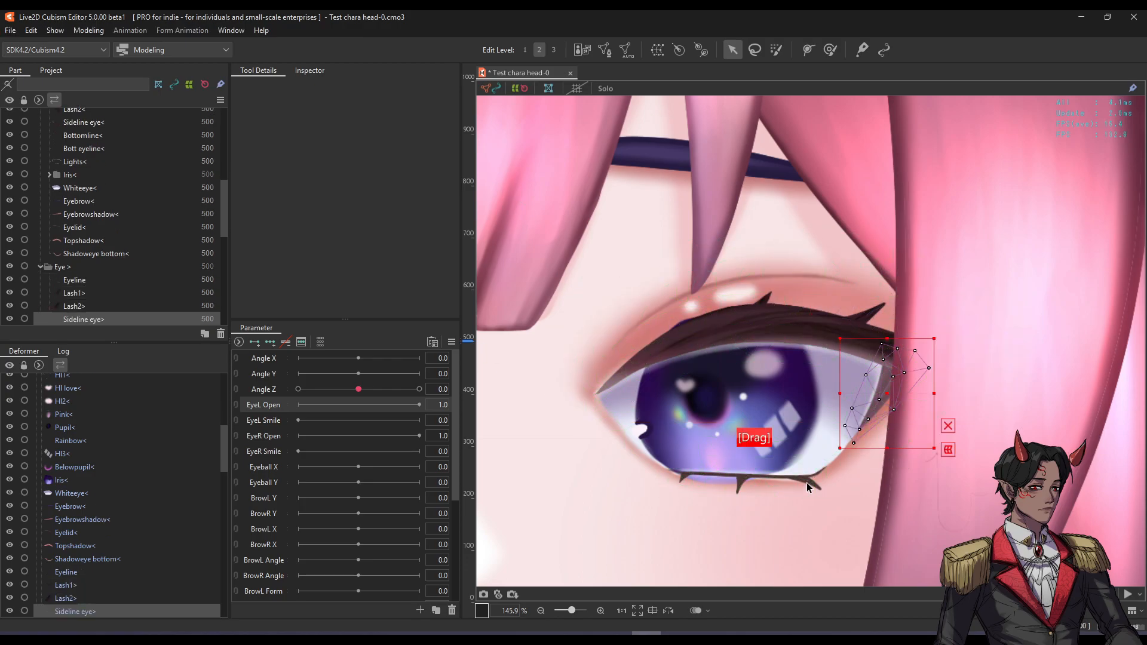
click(765, 301)
click(874, 320)
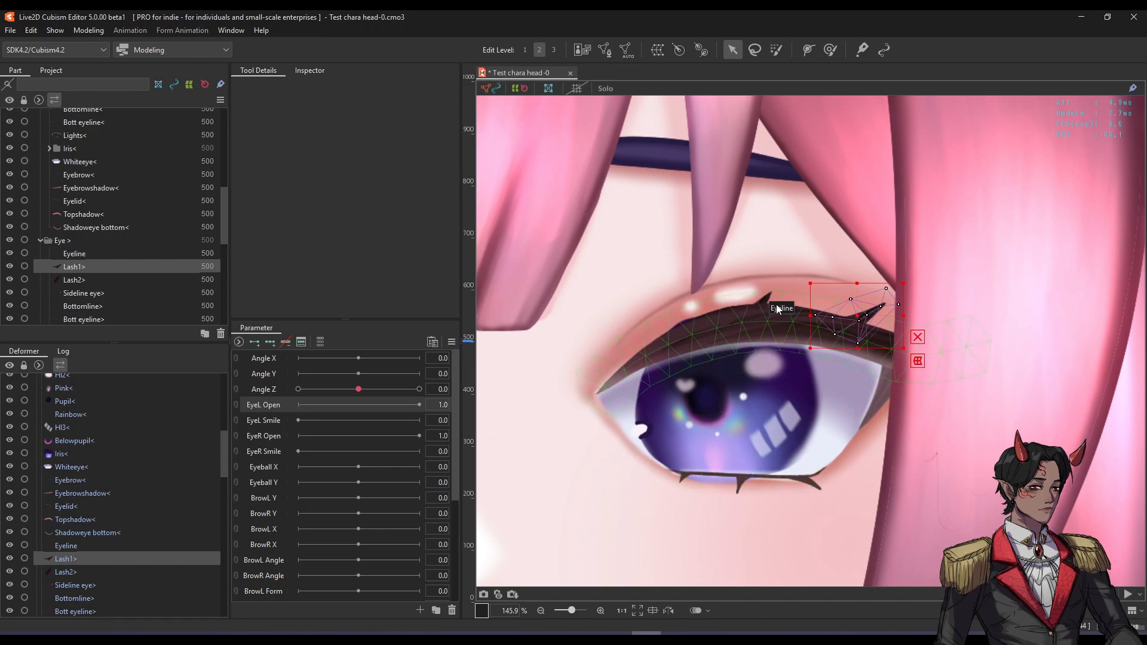
scroll(771, 294, up, 3)
Select the Eyeline, undo its accidental move with Ctrl+Z, zoom in and reselect Lash2.
click(567, 399)
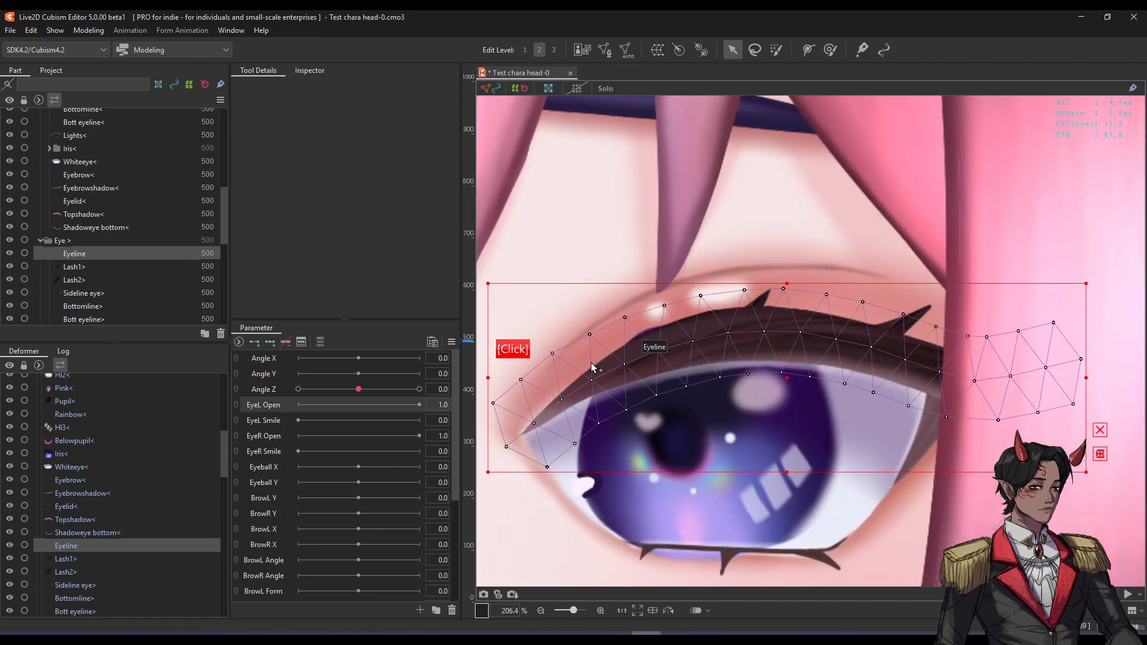
drag(784, 378, 781, 373)
key(ctrl+z)
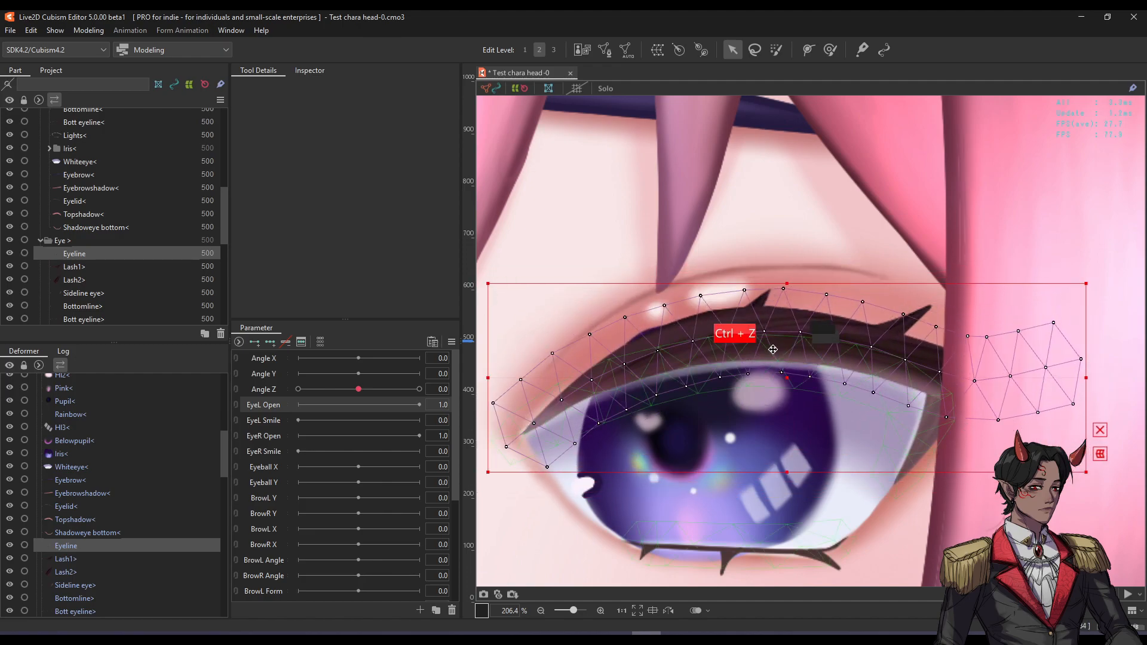
scroll(759, 298, up, 2)
click(754, 291)
click(1029, 343)
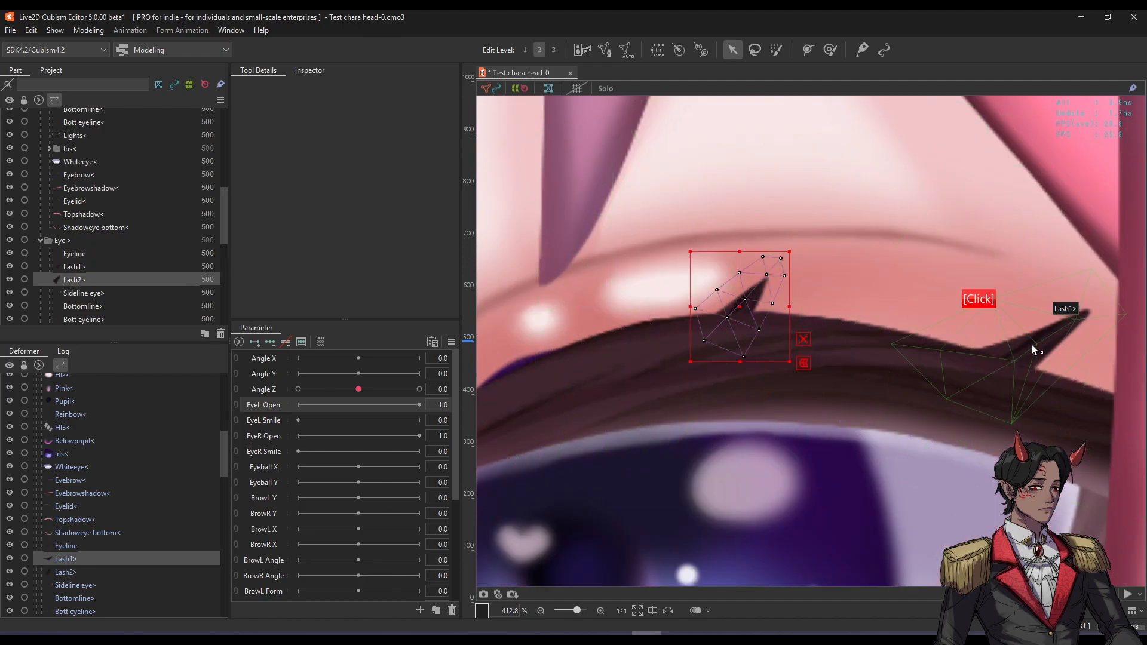
Reopen the Lash2 eyelash mesh briefly, then leave its mesh editing.
click(748, 298)
double_click(732, 308)
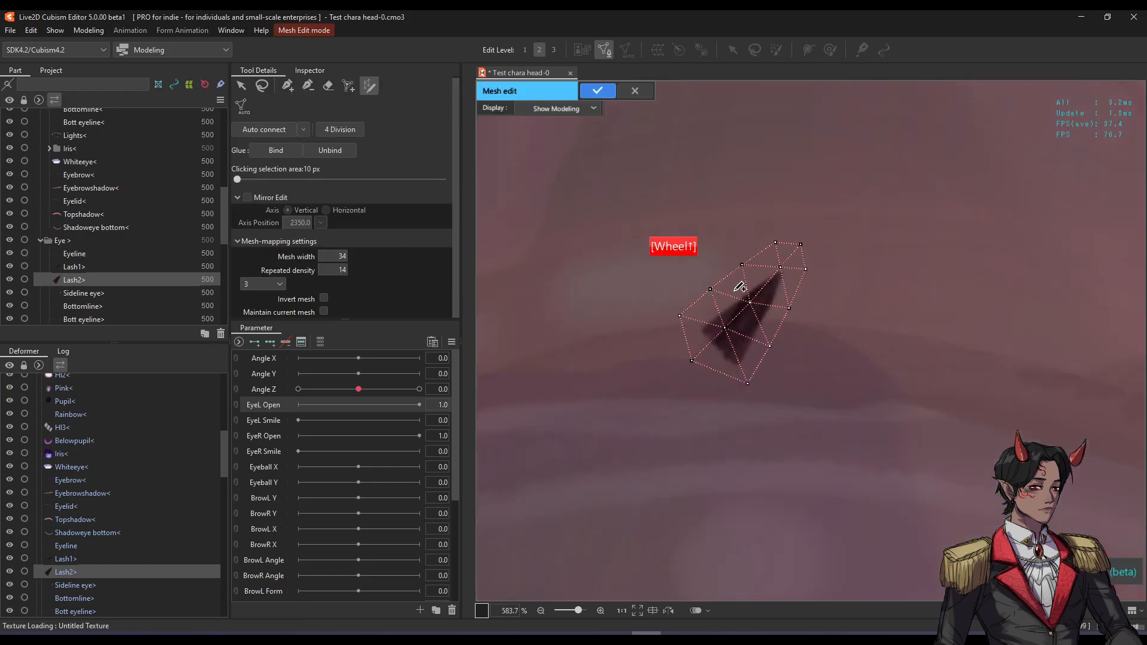
scroll(740, 286, down, 1)
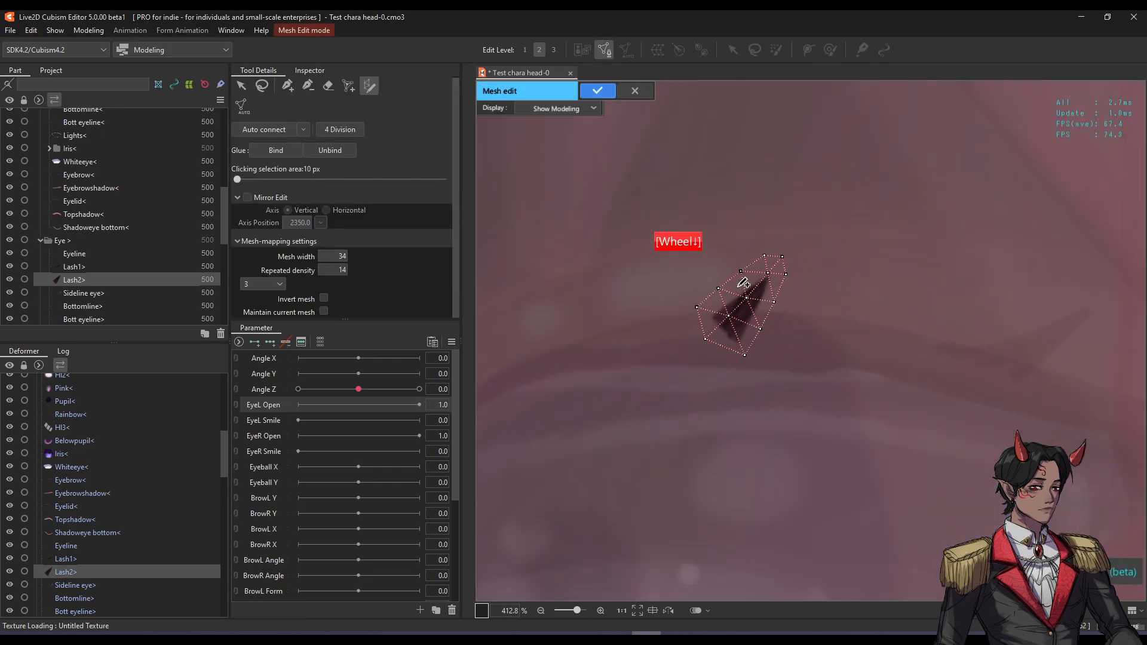
click(604, 91)
drag(962, 292, 881, 281)
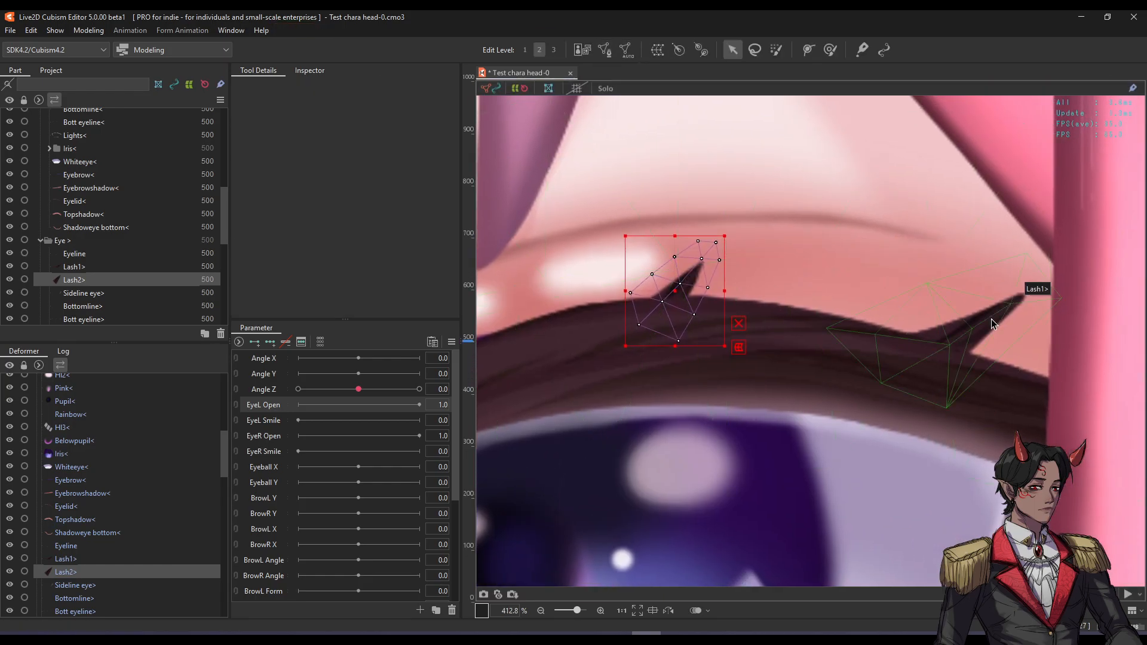
Erase Lash1's old mesh and trace a stroke along the lash to generate a new one.
click(1015, 306)
drag(1016, 306, 888, 312)
double_click(888, 312)
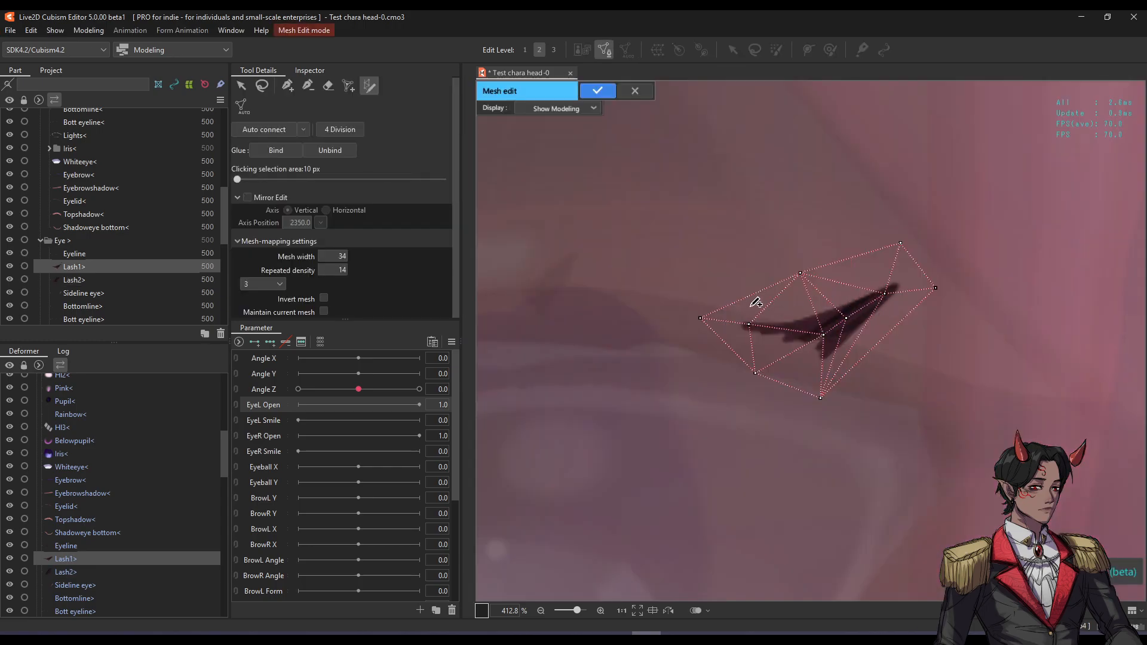
click(328, 87)
drag(734, 317, 896, 274)
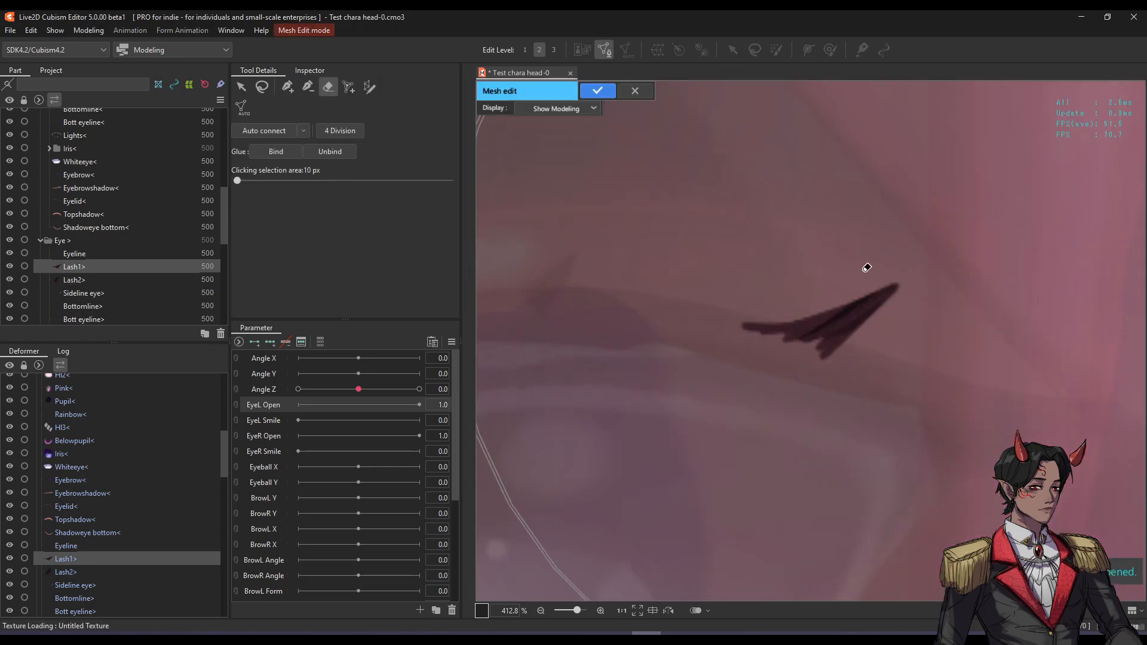
click(369, 86)
mouse_move(745, 320)
mouse_down()
mouse_move(899, 284)
mouse_move(805, 341)
mouse_up()
click(872, 293)
Make the Lash1 stroke mesh denser and apply it.
scroll(400, 191, down, 1)
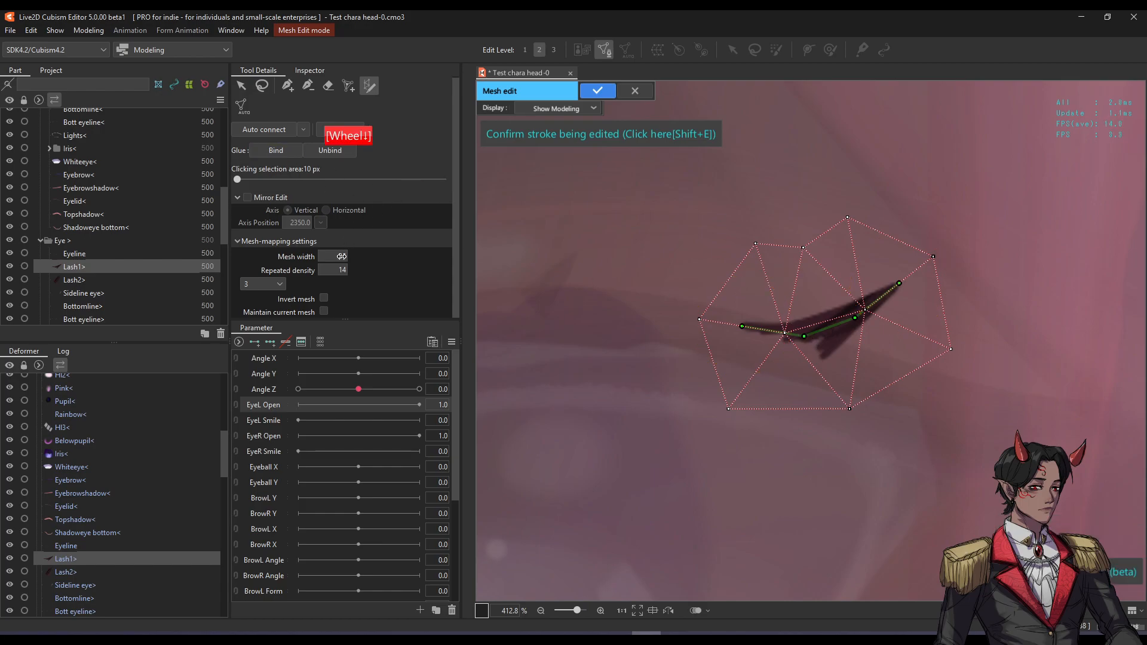
scroll(341, 256, down, 3)
mouse_move(340, 267)
mouse_down()
mouse_move(359, 267)
mouse_move(344, 270)
mouse_up()
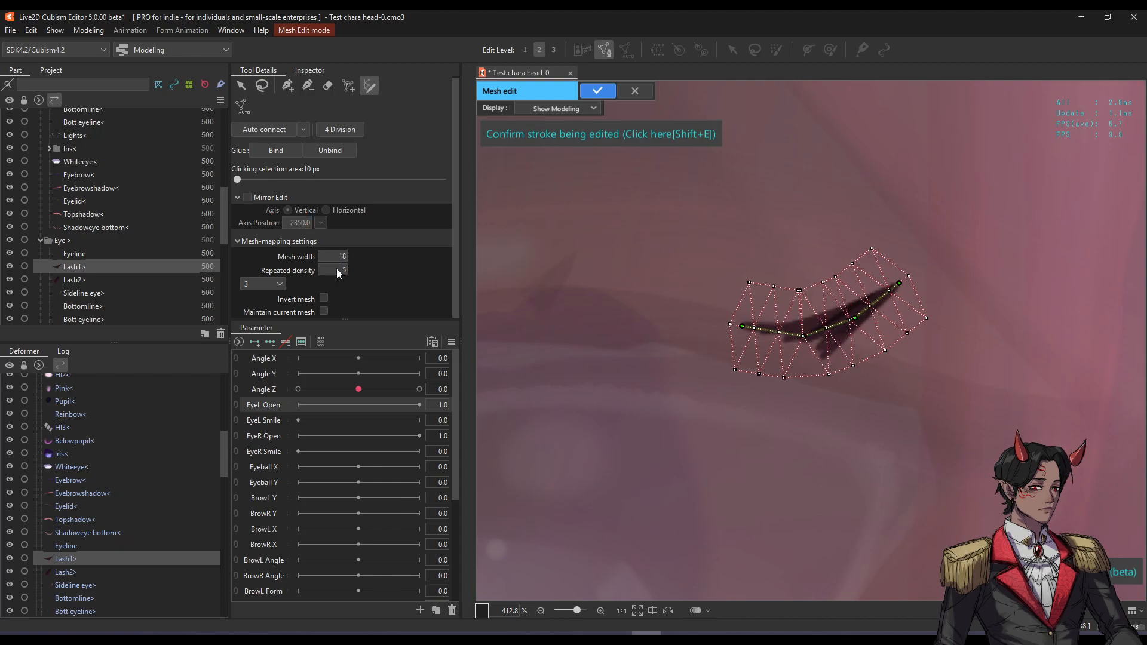
click(605, 92)
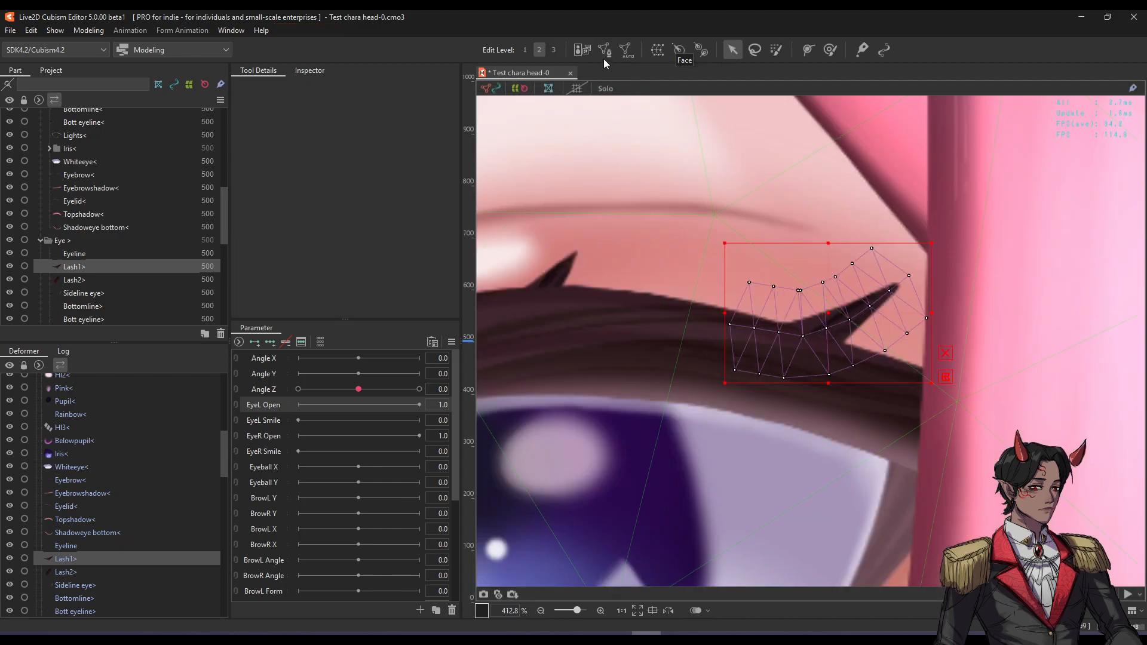
Reopen the Lash1 mesh, nudge one vertex slightly right, and apply the refined mesh.
click(605, 50)
scroll(801, 297, up, 2)
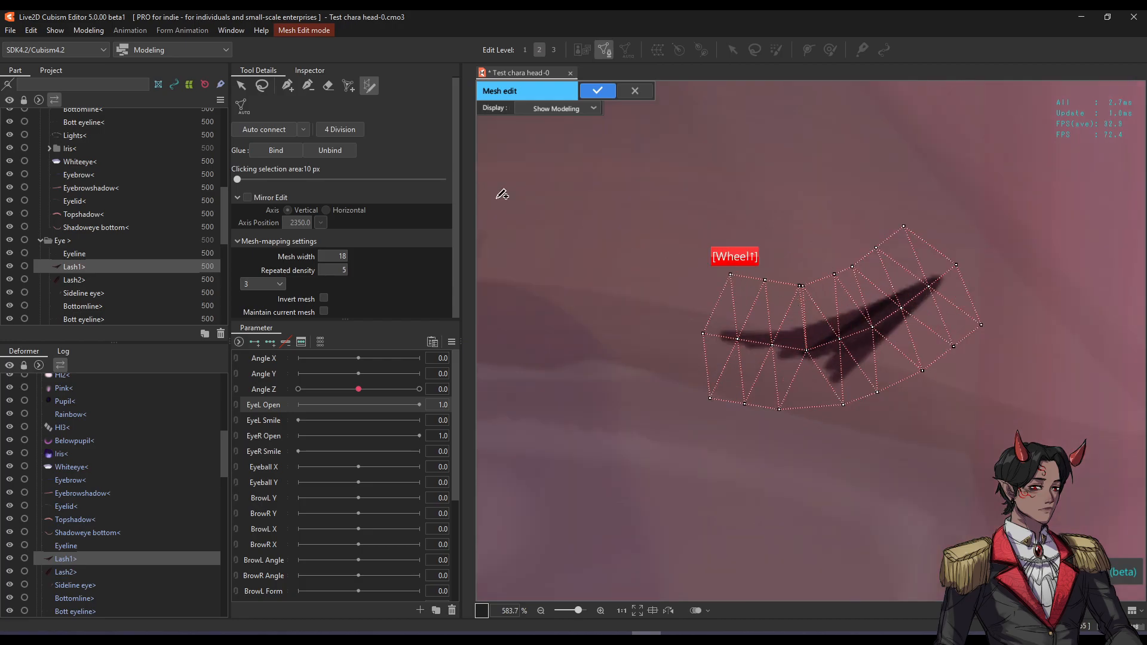
click(287, 88)
scroll(795, 301, up, 2)
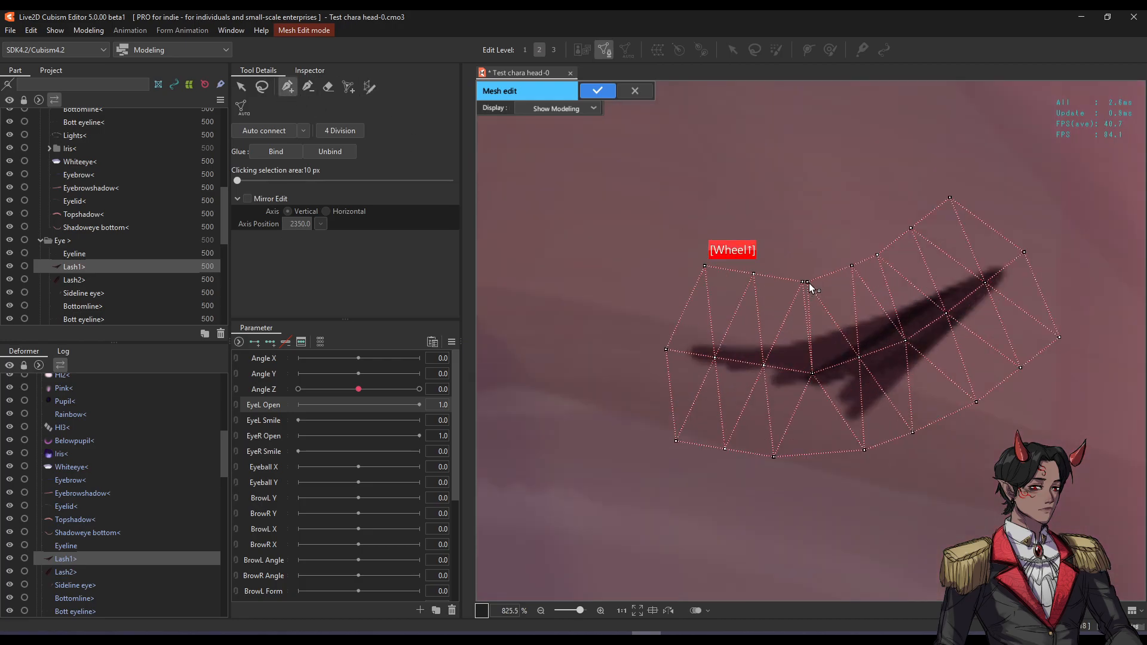
drag(808, 283, 816, 284)
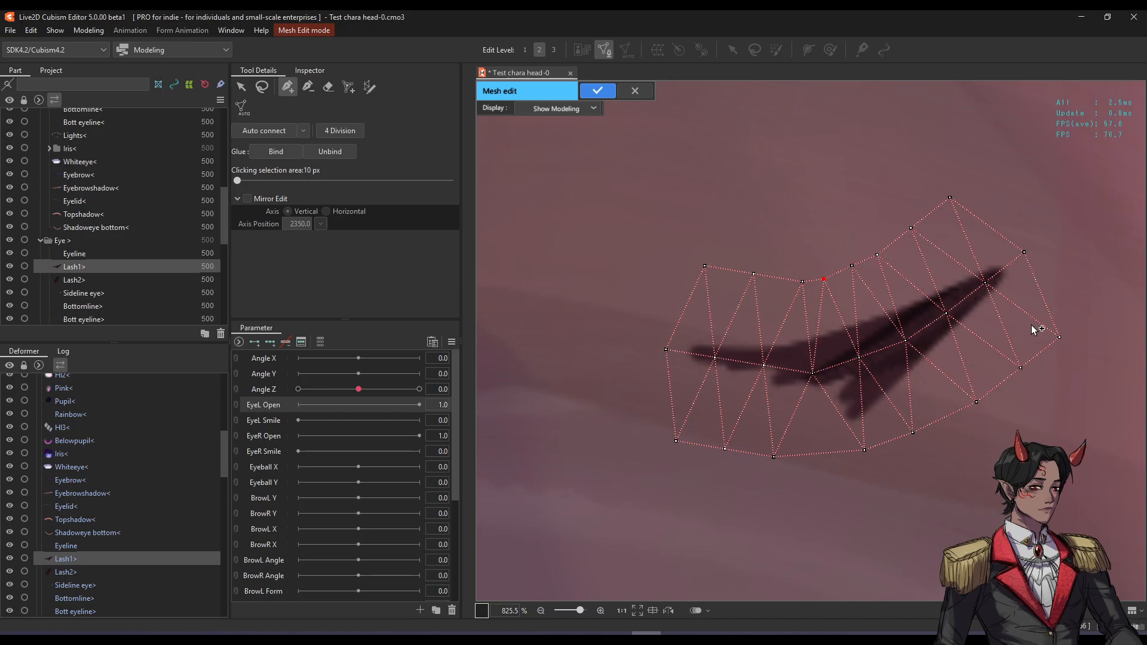
click(597, 90)
scroll(801, 250, down, 4)
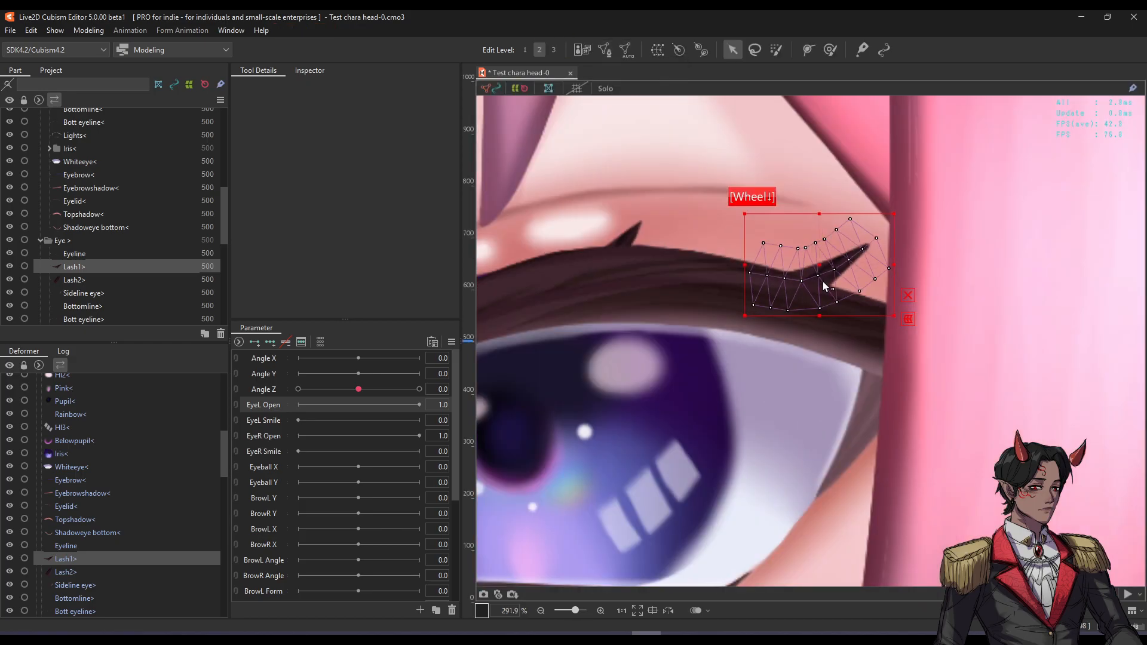
Open the Sideline eye mesh with Ctrl+E and erase its existing mesh.
click(877, 407)
click(839, 277)
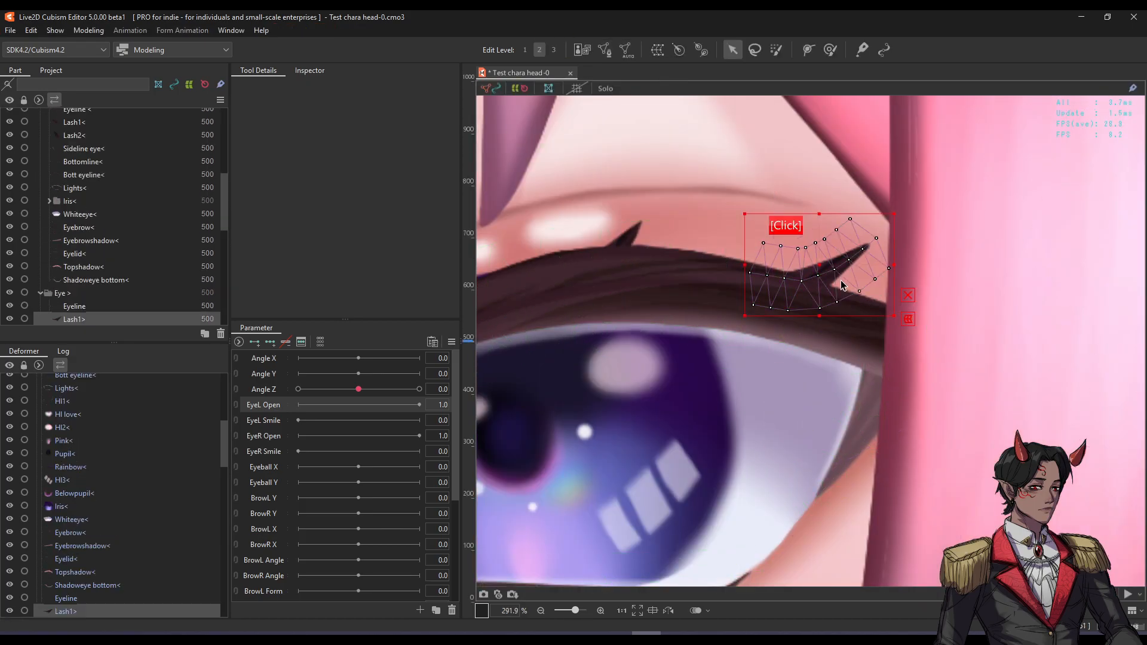
click(859, 398)
key(ctrl+e)
key(space)
drag(863, 430, 847, 392)
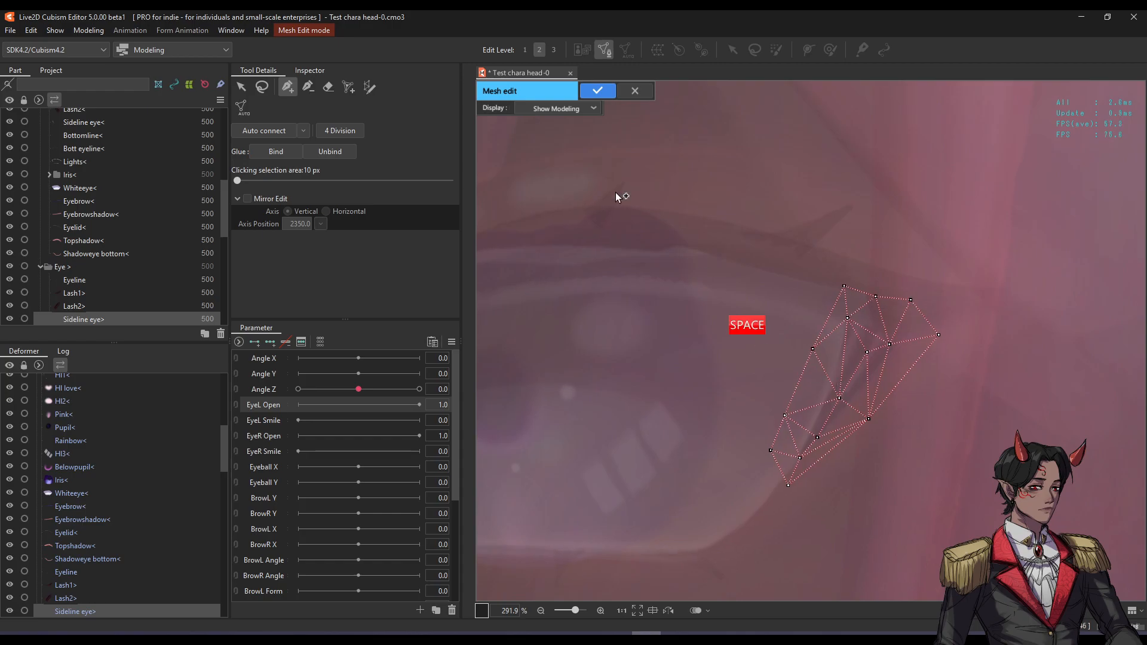
click(328, 88)
click(822, 353)
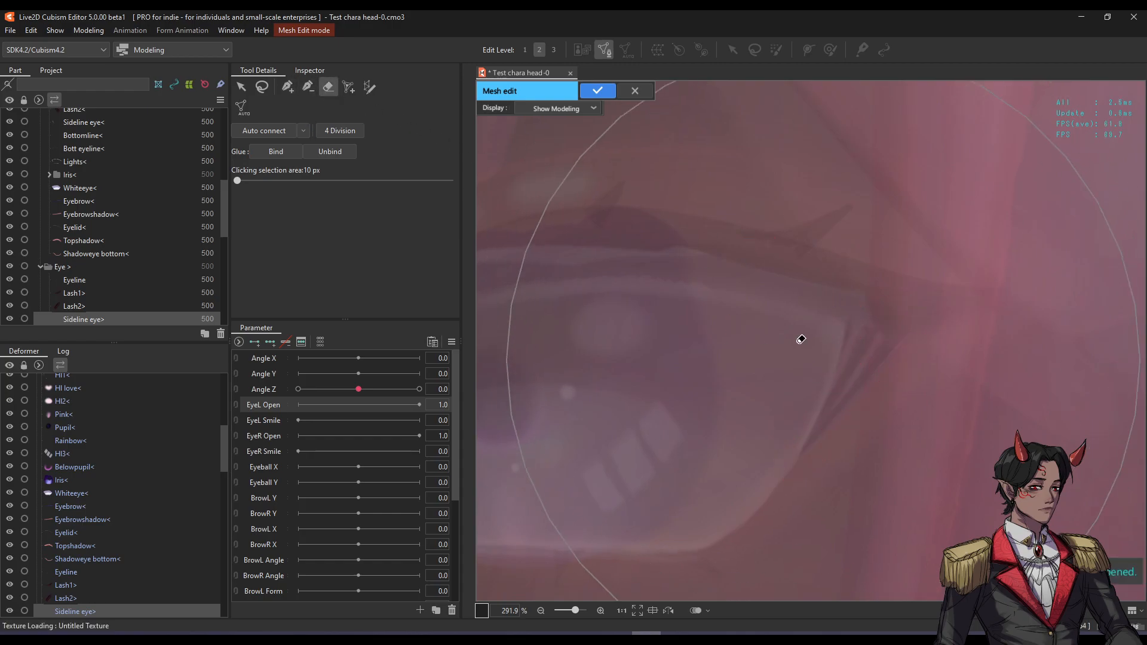
Place vertices tracing an inner outline around the eye-corner stroke, closing it at the top.
click(288, 90)
scroll(895, 338, up, 2)
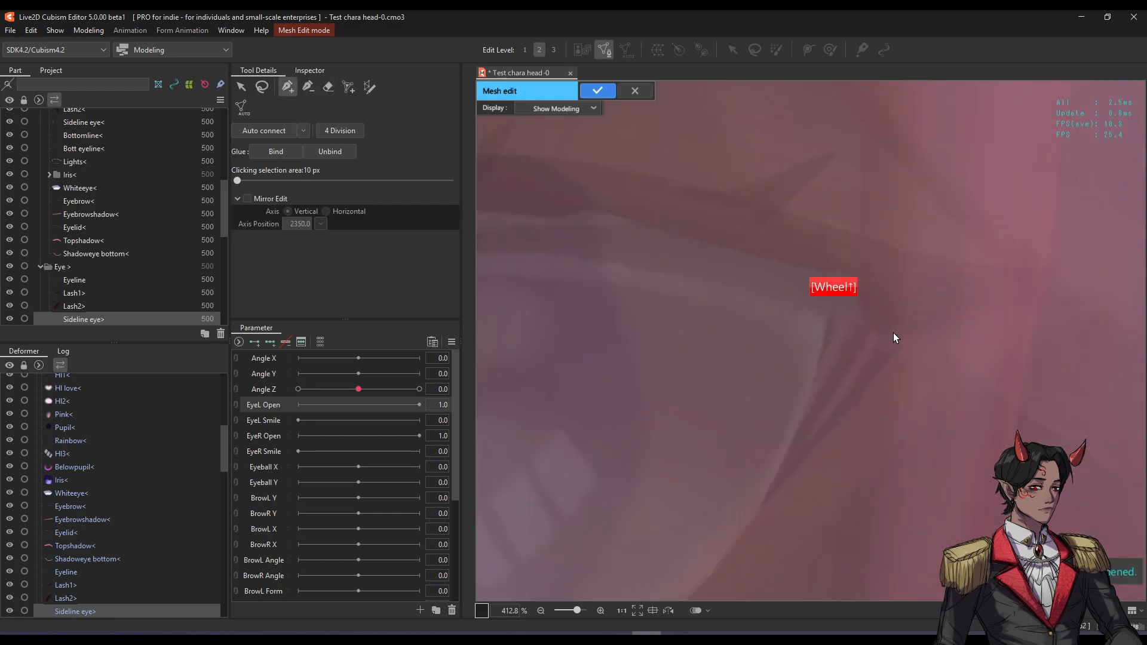
click(830, 302)
click(820, 354)
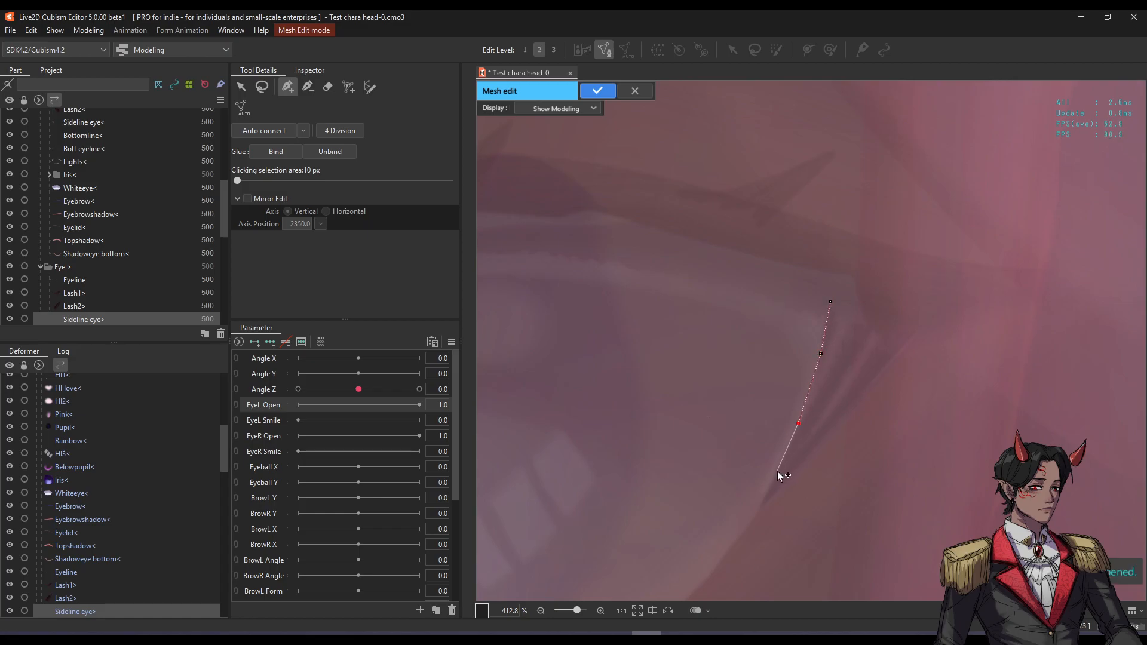
click(760, 512)
click(793, 474)
click(832, 437)
click(877, 383)
click(918, 334)
click(876, 331)
click(830, 301)
Place an outer outline of vertices around the stroke and close it into a triangulated mesh.
click(870, 284)
click(903, 298)
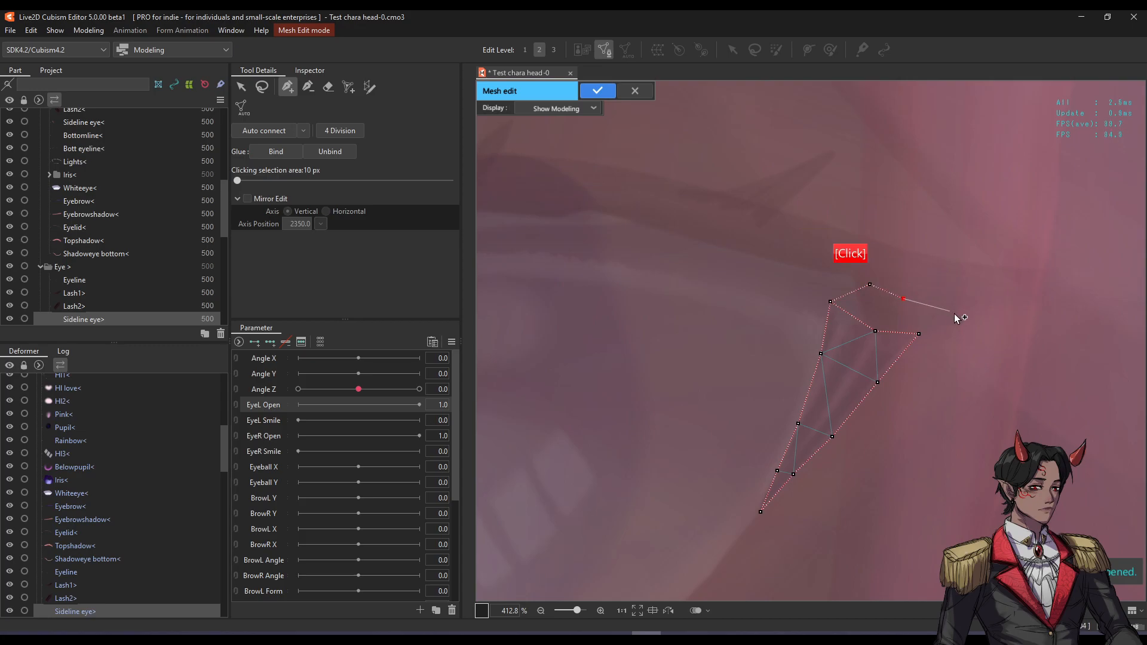
click(956, 314)
click(928, 370)
click(871, 436)
click(835, 473)
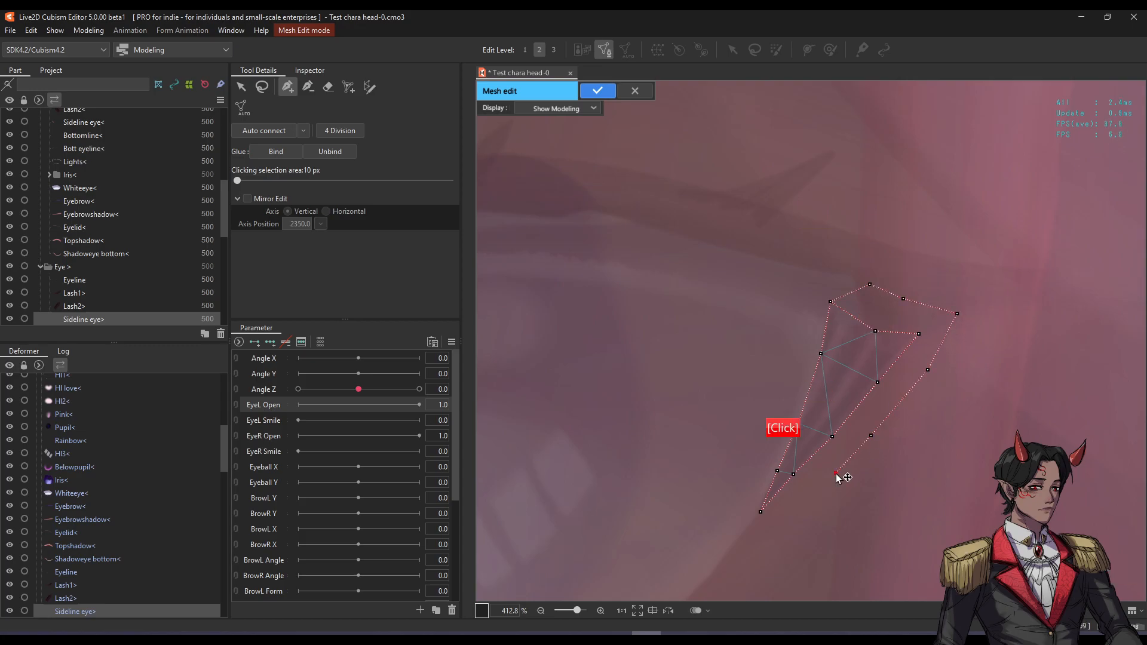
click(803, 505)
click(747, 545)
click(744, 483)
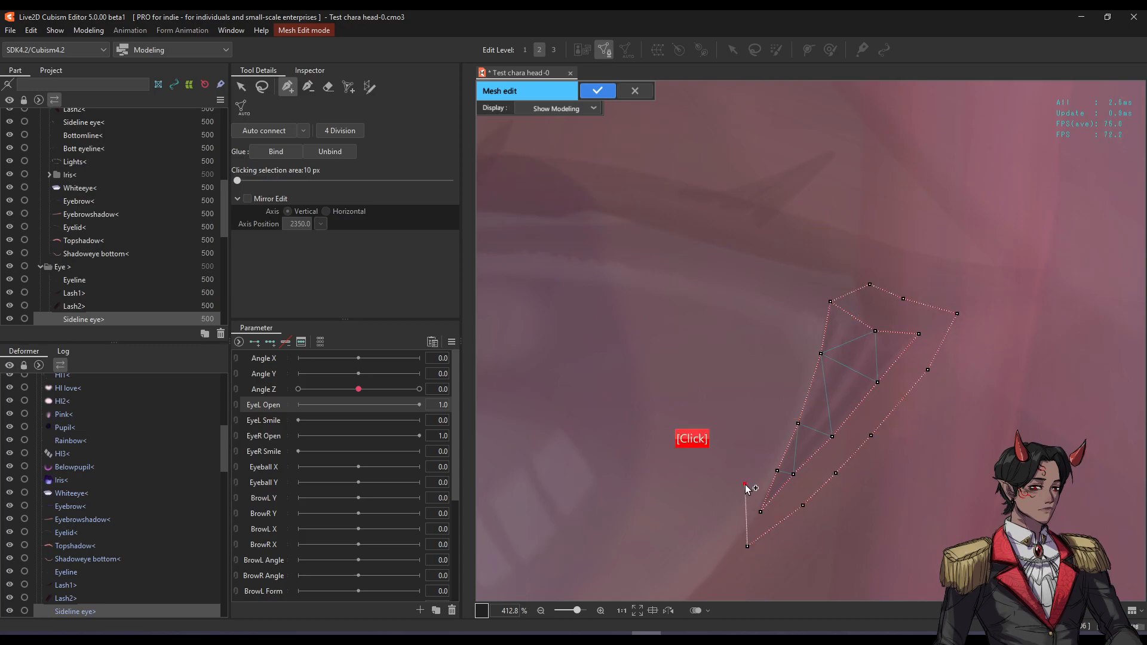
click(765, 429)
click(788, 375)
click(798, 315)
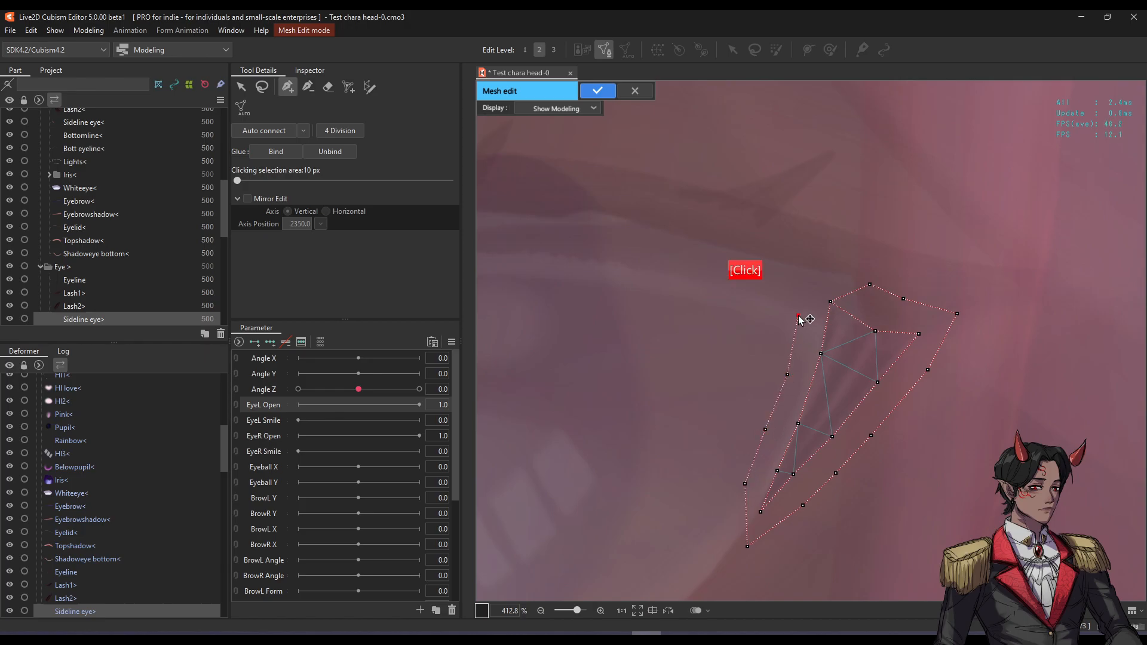
click(872, 284)
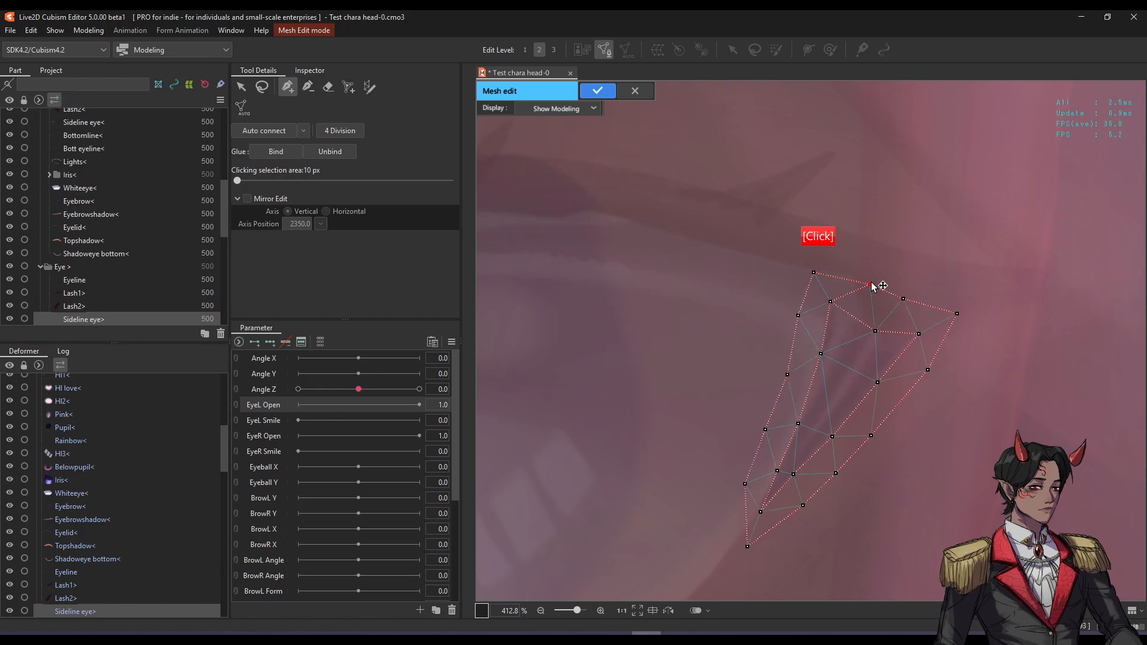
Add three interior points to refine the triangulation and apply the Sideline eye mesh.
scroll(845, 379, up, 2)
click(840, 389)
click(866, 331)
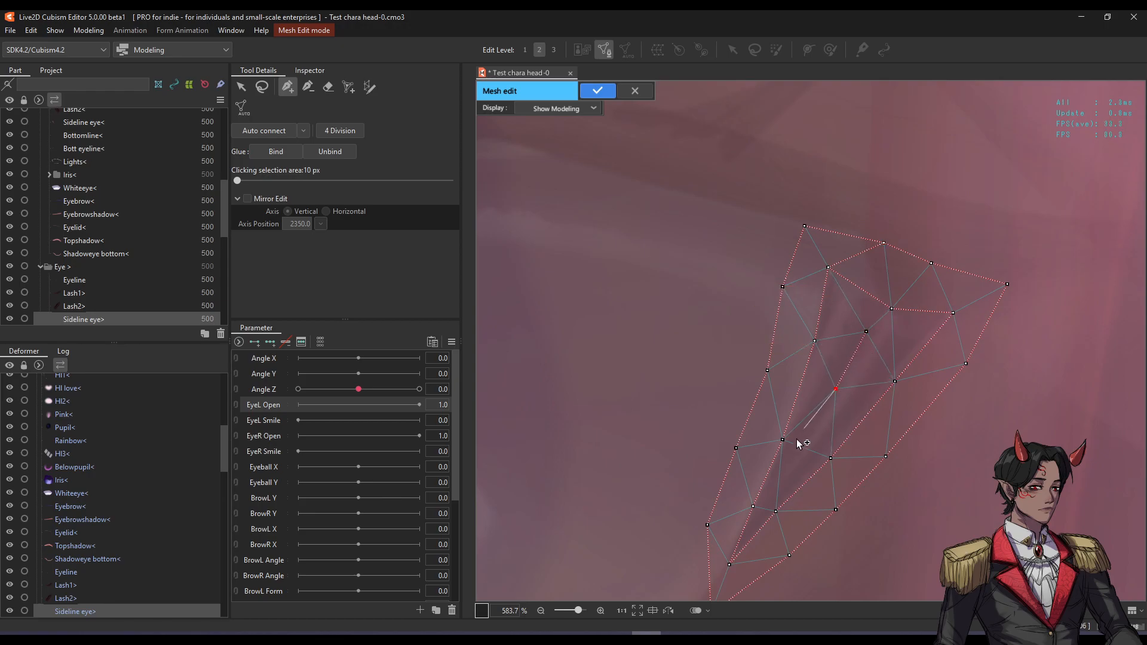
click(783, 478)
scroll(839, 361, down, 4)
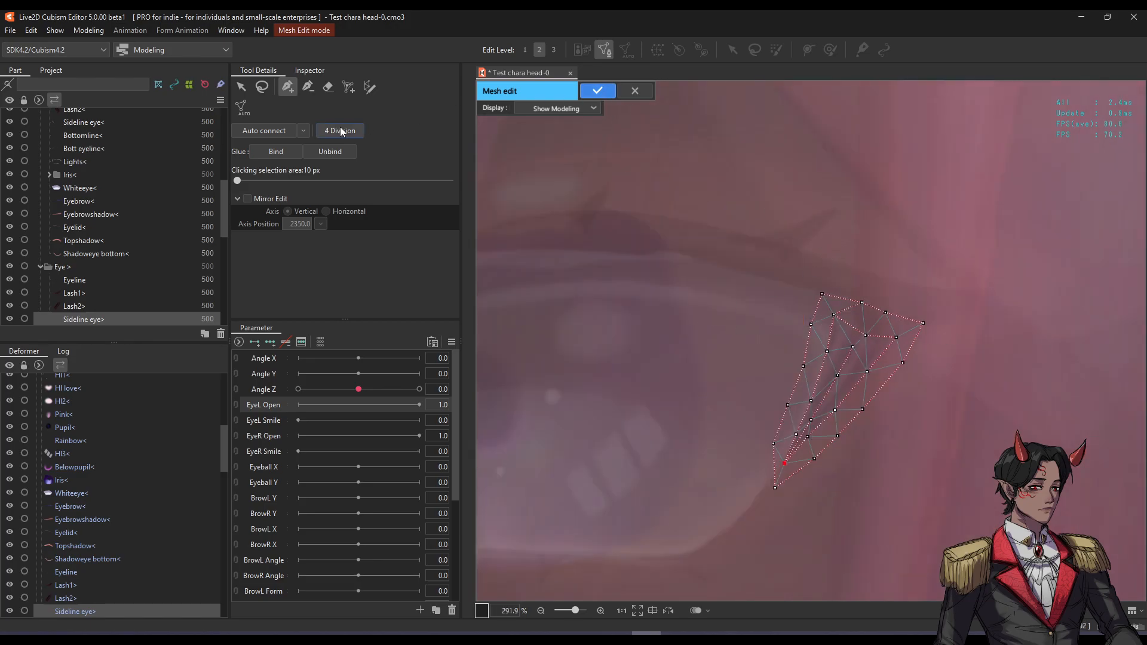
click(598, 90)
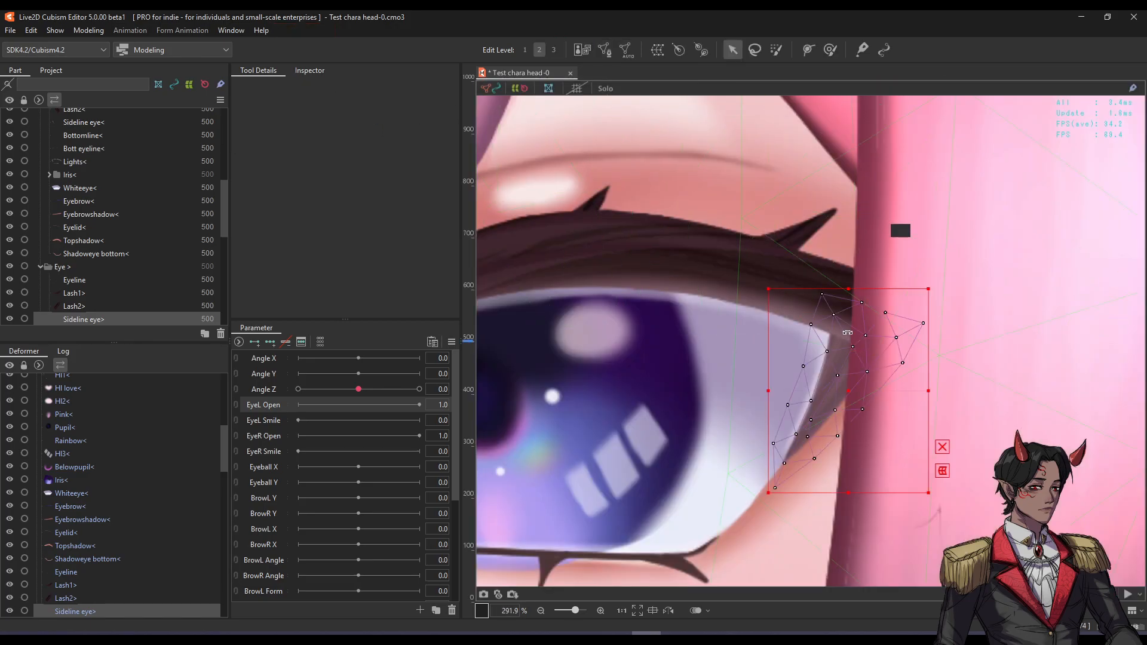
Show the Sideline eye part solo, undoing an accidental move of its mesh.
scroll(861, 396, up, 2)
drag(862, 397, 856, 387)
key(s)
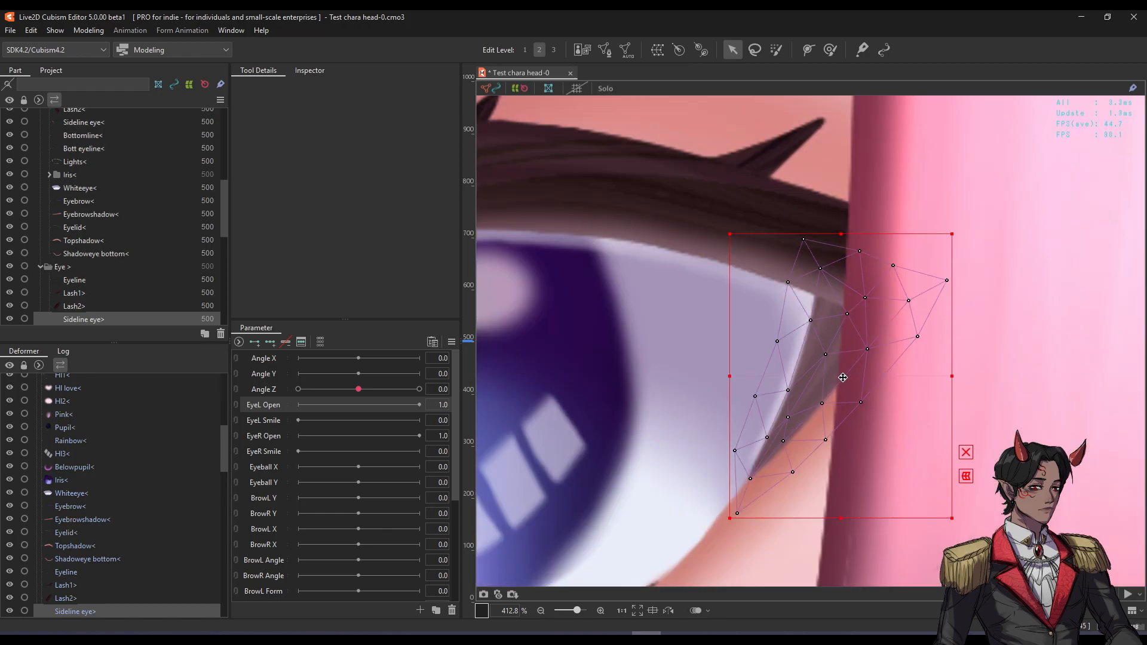
drag(842, 348, 706, 319)
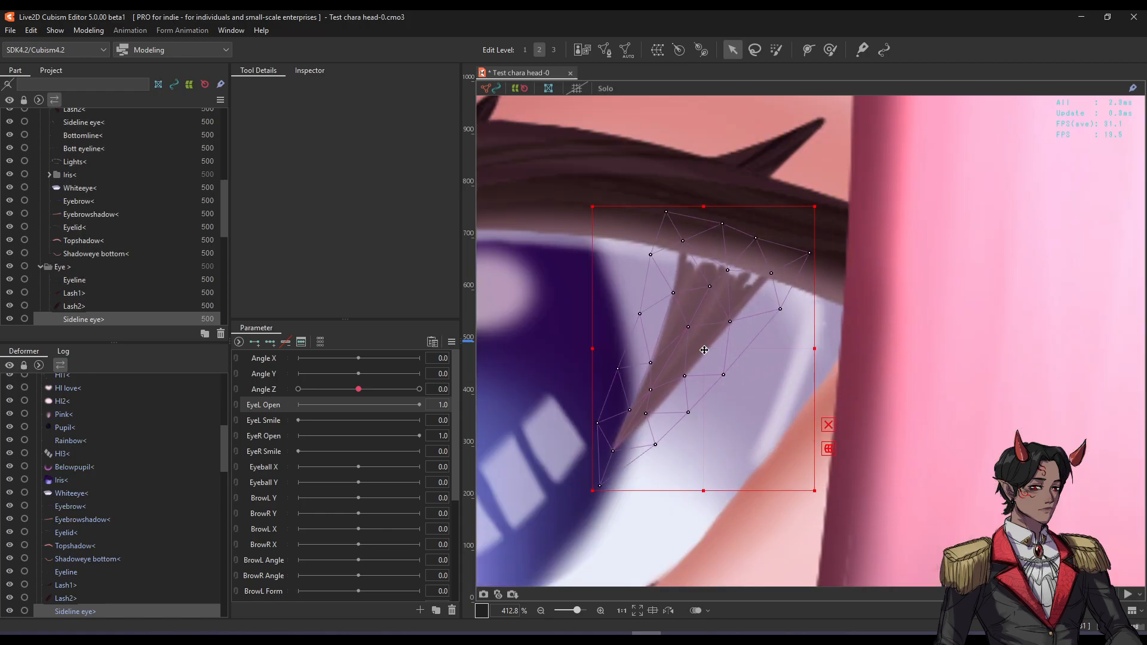
key(ctrl+z)
drag(775, 345, 814, 328)
scroll(706, 310, down, 2)
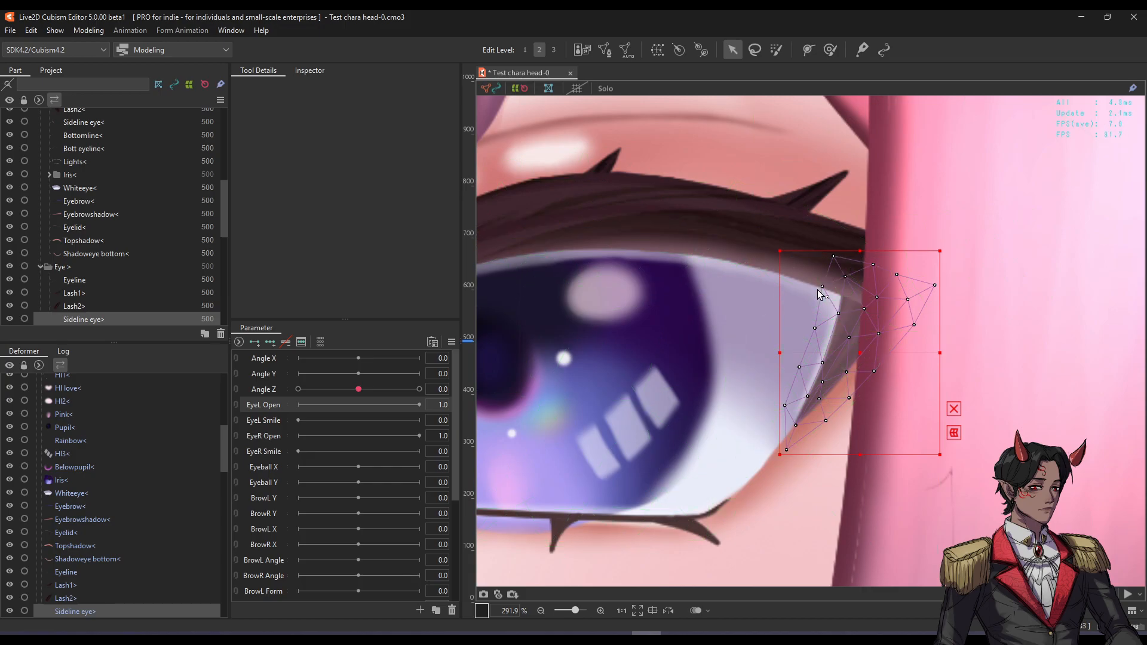
scroll(881, 337, up, 2)
Regenerate the Sideline eye mesh with the Standard automatic preset, then return to Mesh Edit with Ctrl+E.
click(604, 49)
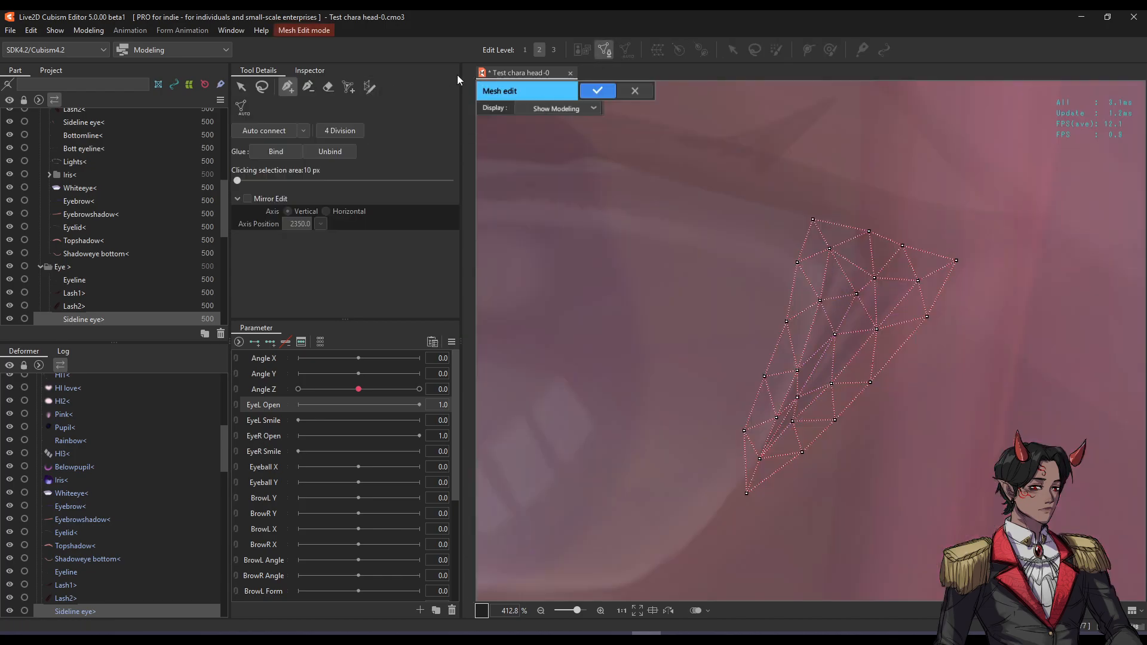
click(597, 91)
click(627, 50)
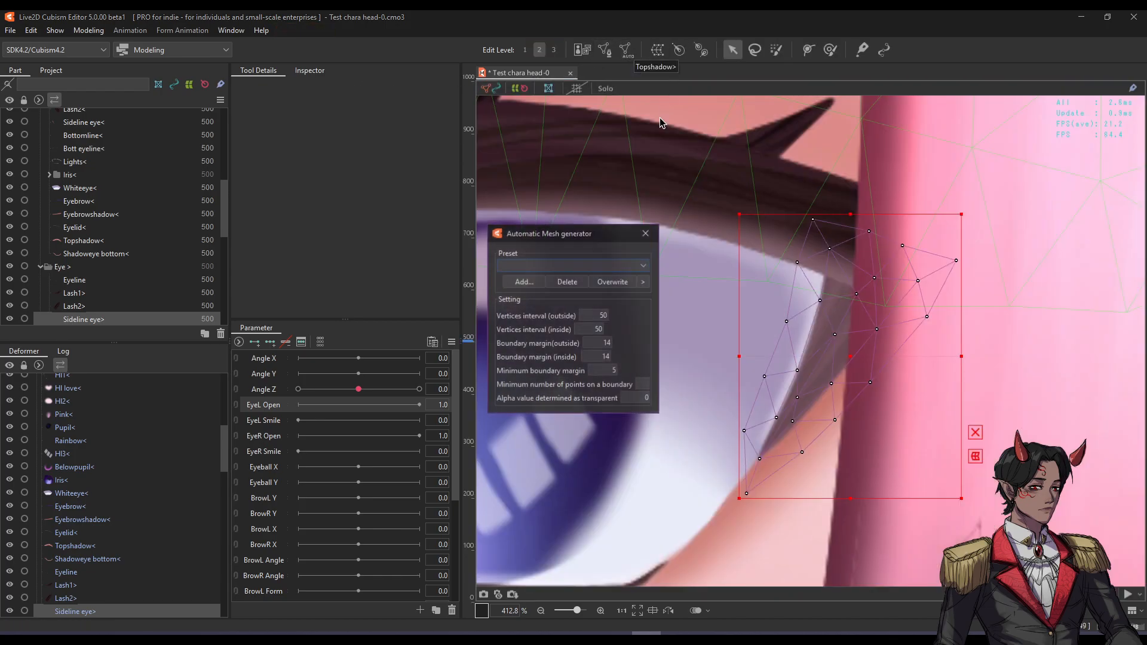
click(578, 267)
click(539, 313)
click(591, 267)
click(583, 277)
click(649, 234)
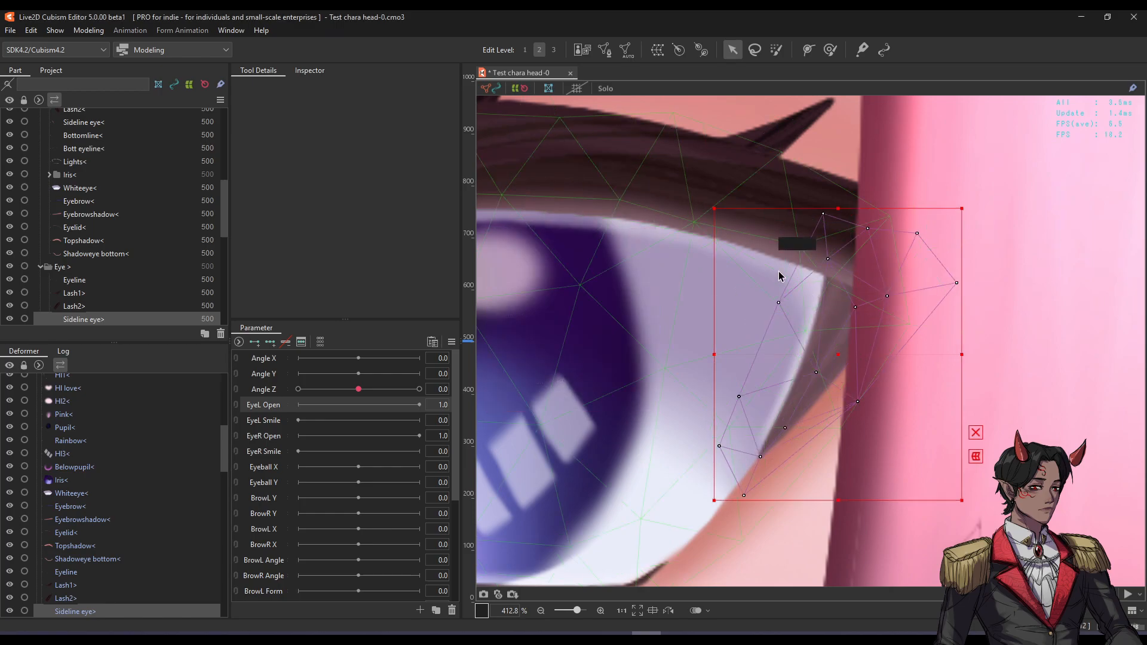
key(ctrl+e)
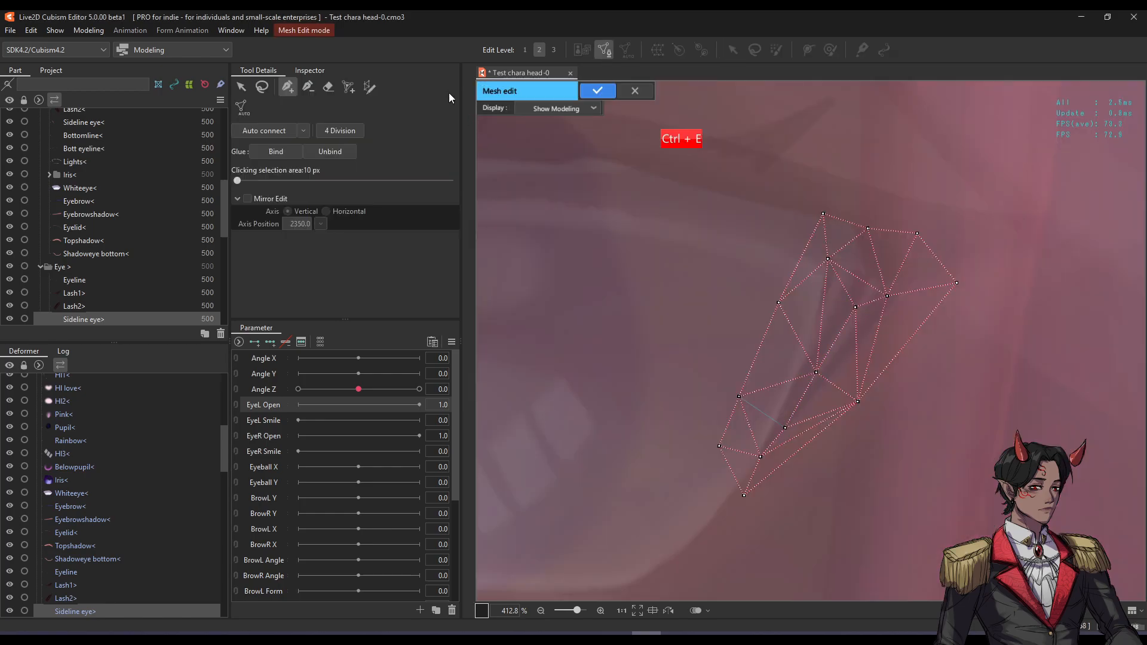
Replace the mesh with a stroke strip along the eye-corner line, narrow at the bottom and wider at top.
click(329, 87)
key(Delete)
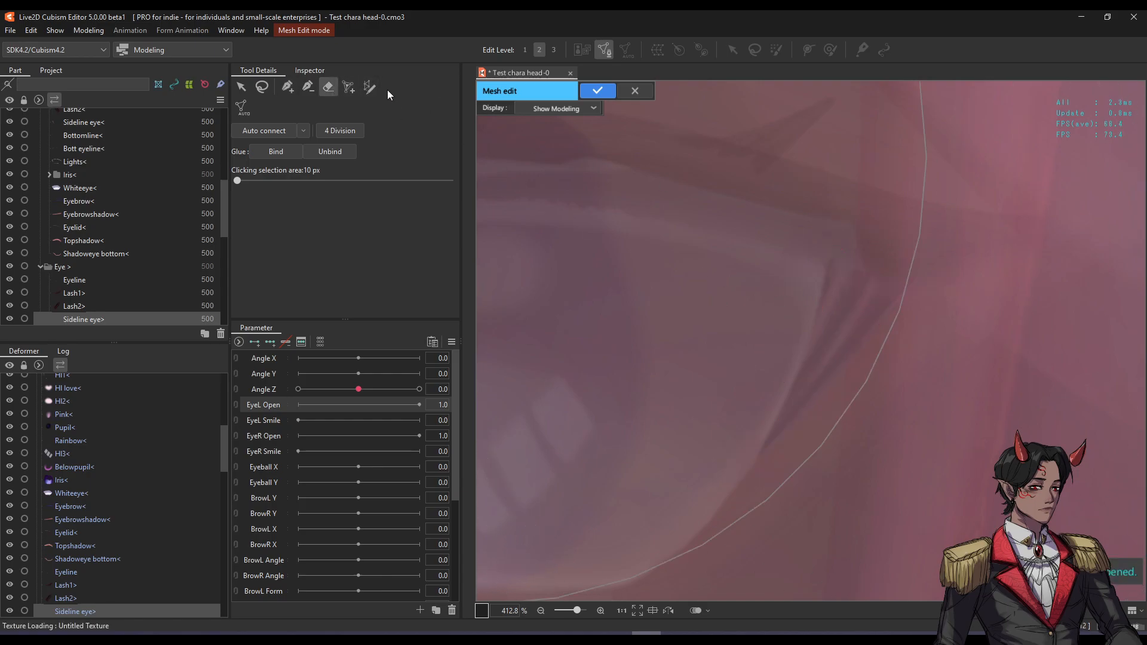
click(369, 87)
click(761, 457)
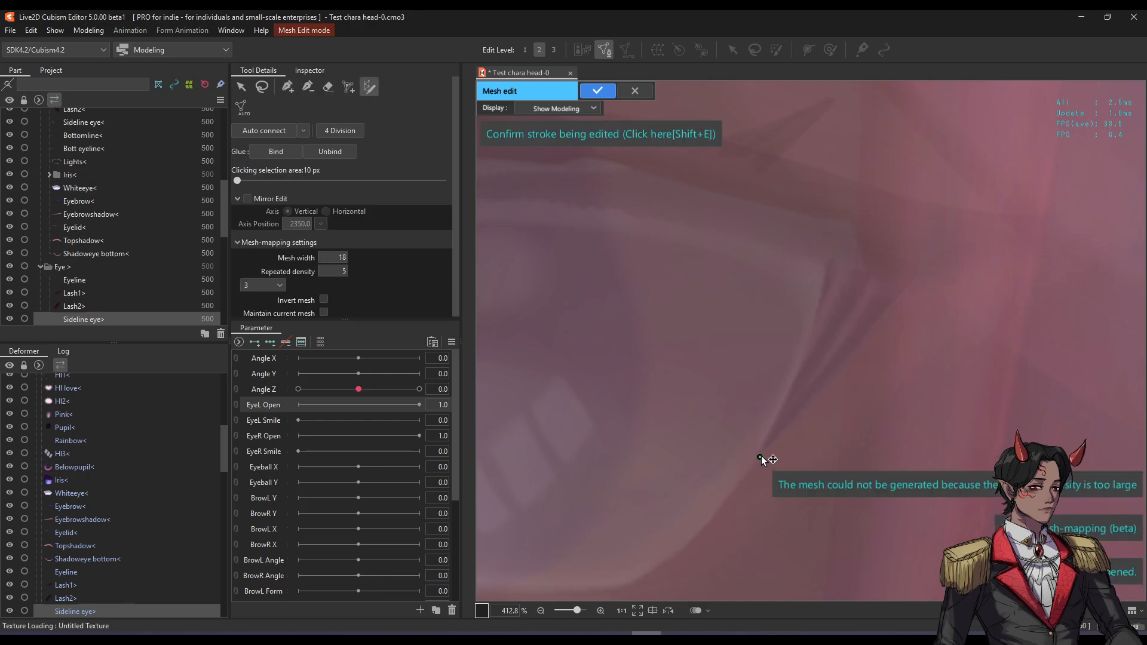
drag(874, 267, 874, 269)
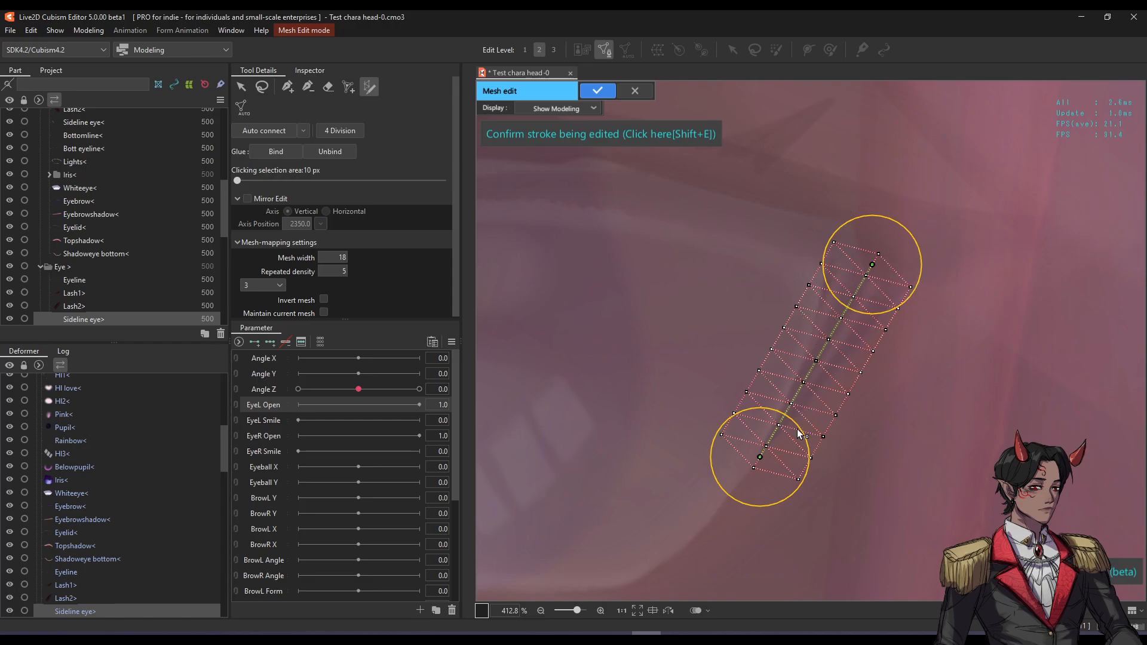
drag(800, 431, 769, 435)
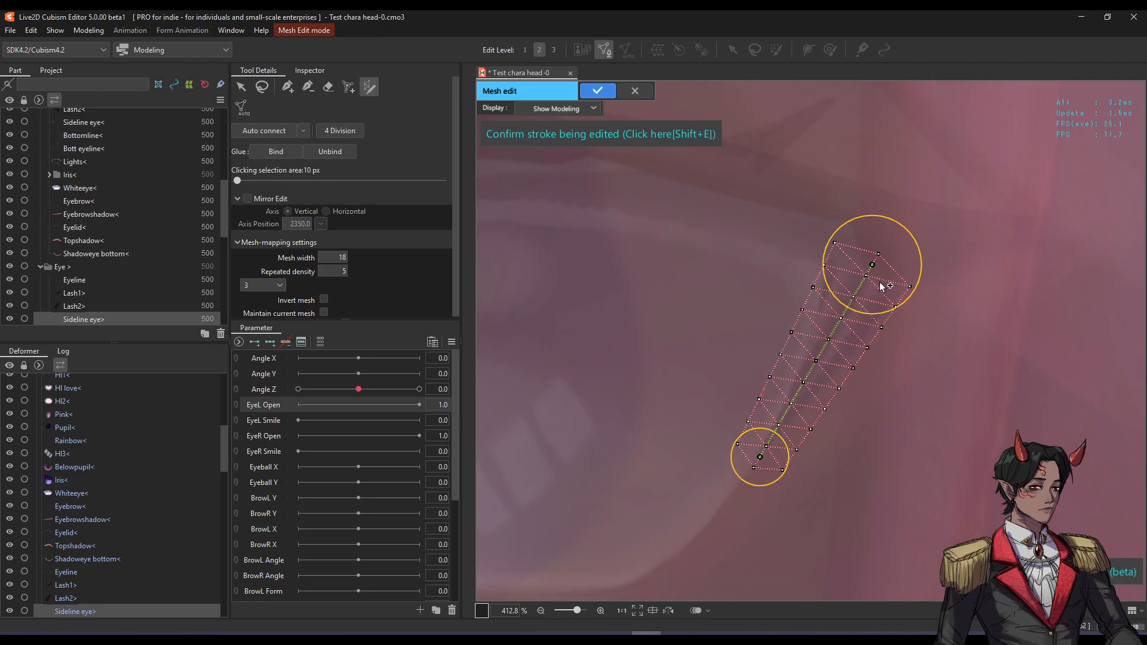
drag(912, 234, 930, 235)
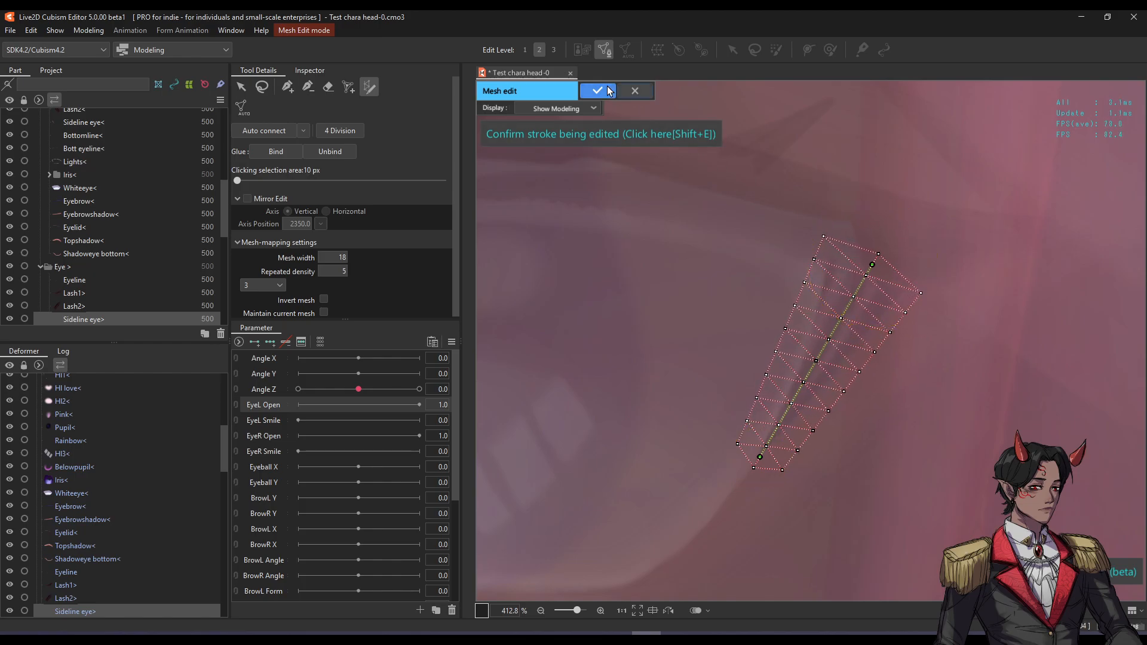
click(598, 90)
Undo an accidental move of the Sideline eye mesh and pan the view right.
scroll(806, 271, down, 3)
drag(827, 330, 718, 349)
key(ctrl+z)
drag(652, 369, 929, 367)
Select the Bottomline layer, enter its mesh editing, and erase the whole existing mesh.
double_click(893, 457)
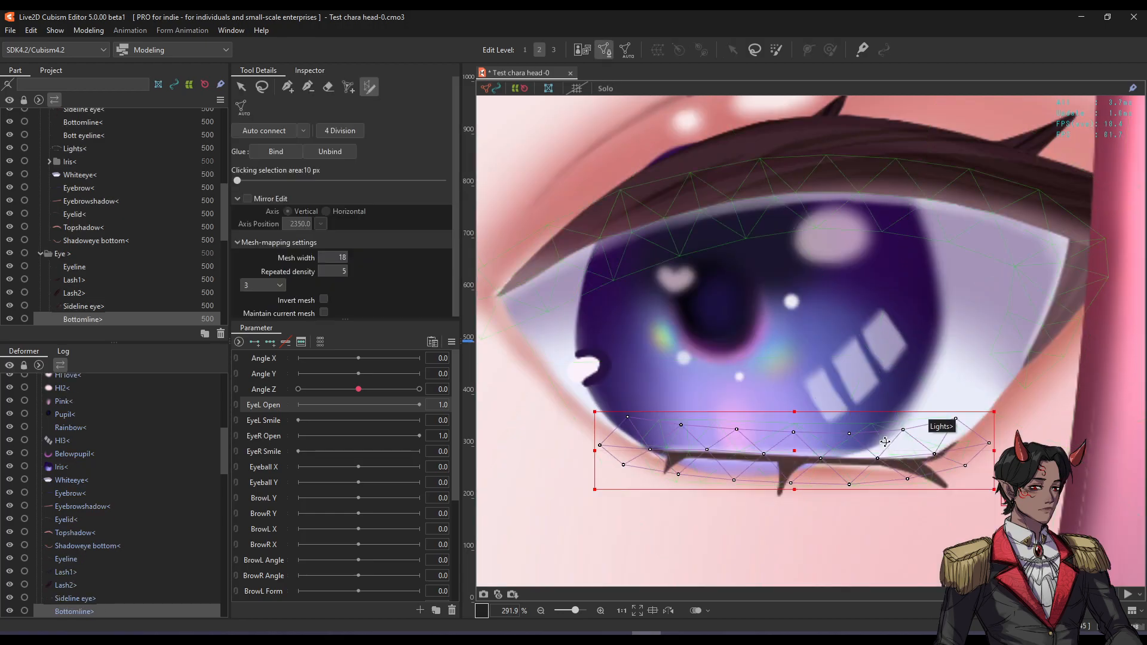
ctrl+double_click(885, 442)
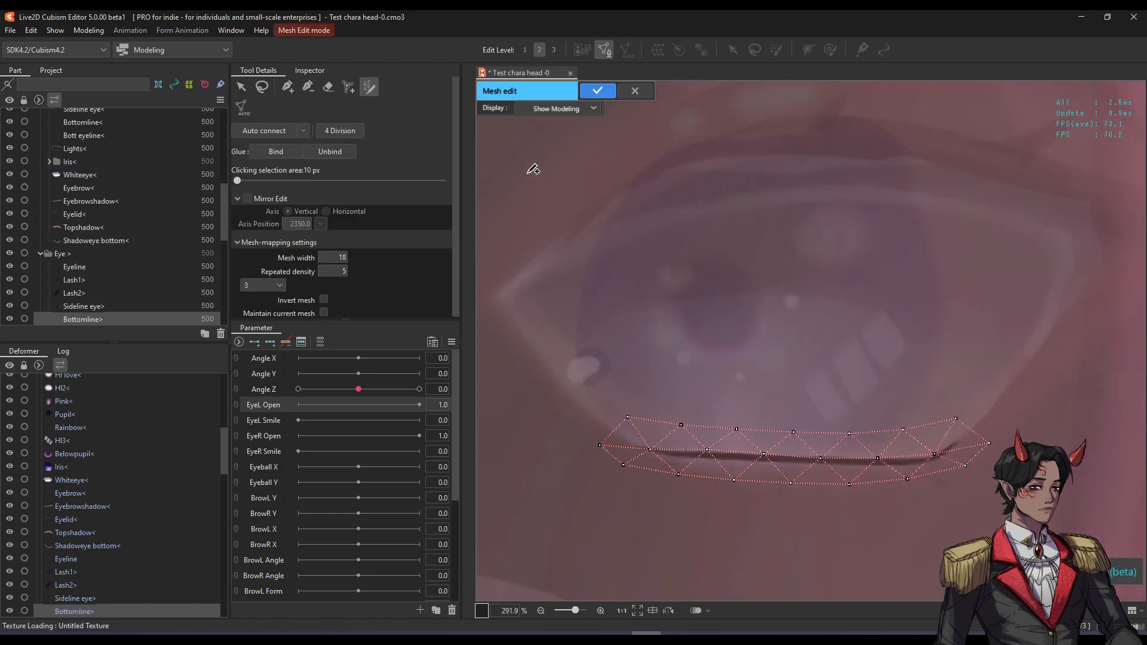
click(331, 89)
drag(616, 396, 900, 378)
Try mapping a stroke along the lower eyeline, undoing the unsatisfactory end points.
click(369, 87)
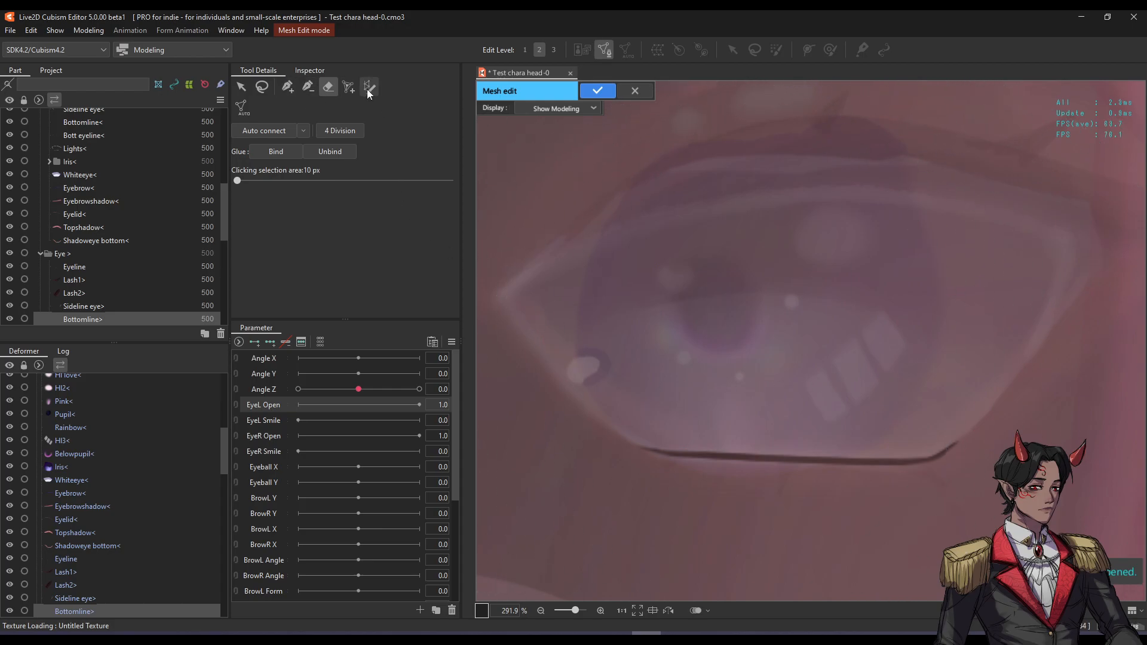
click(640, 446)
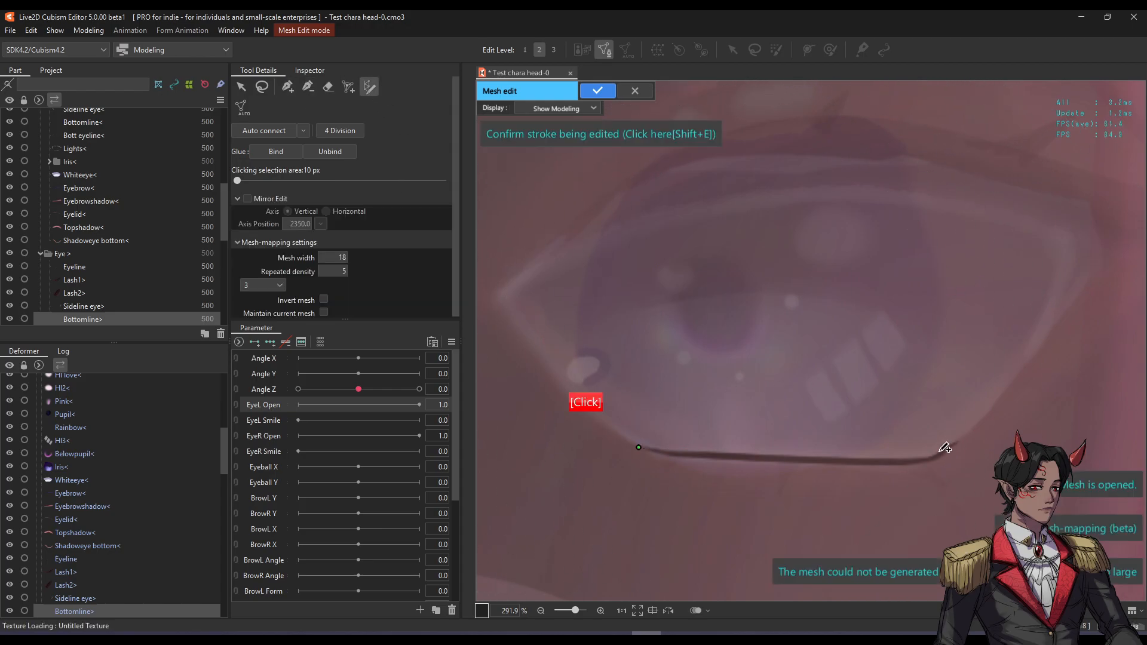
click(963, 439)
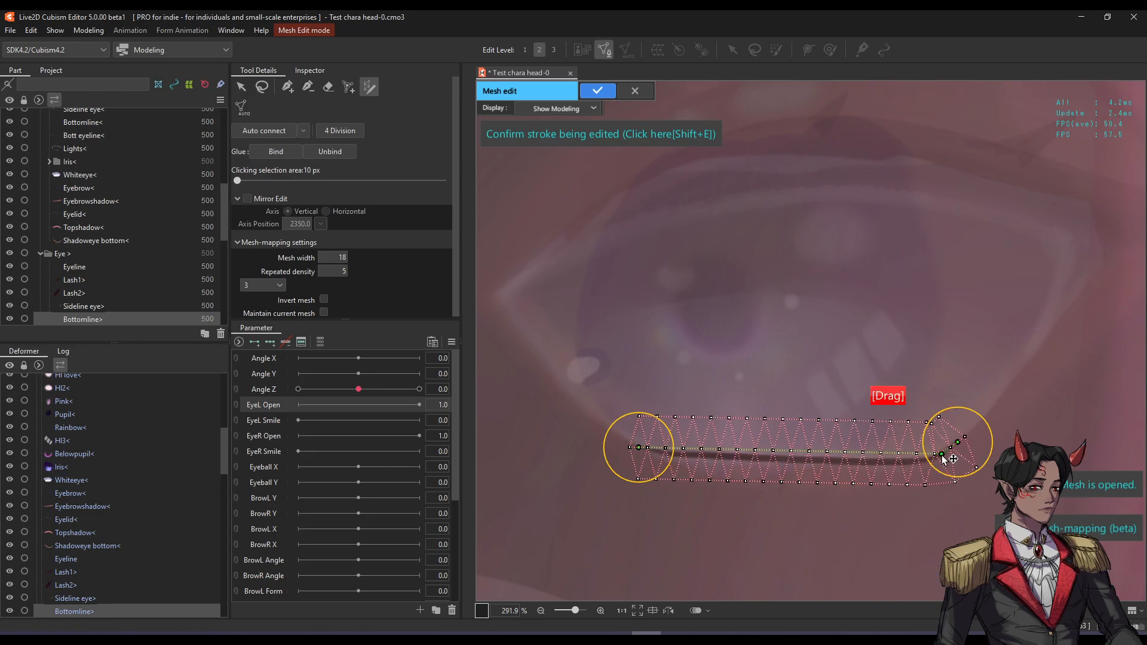
key(ctrl+z)
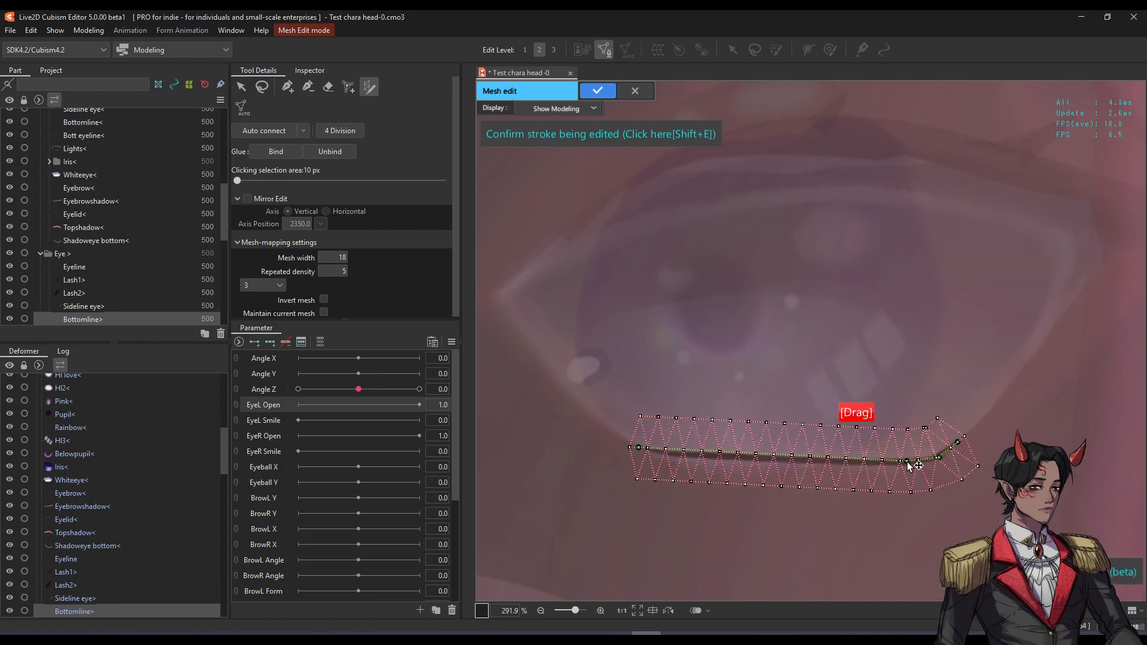
key(ctrl+z)
key(ctrl+z)
click(704, 455)
click(770, 457)
click(837, 462)
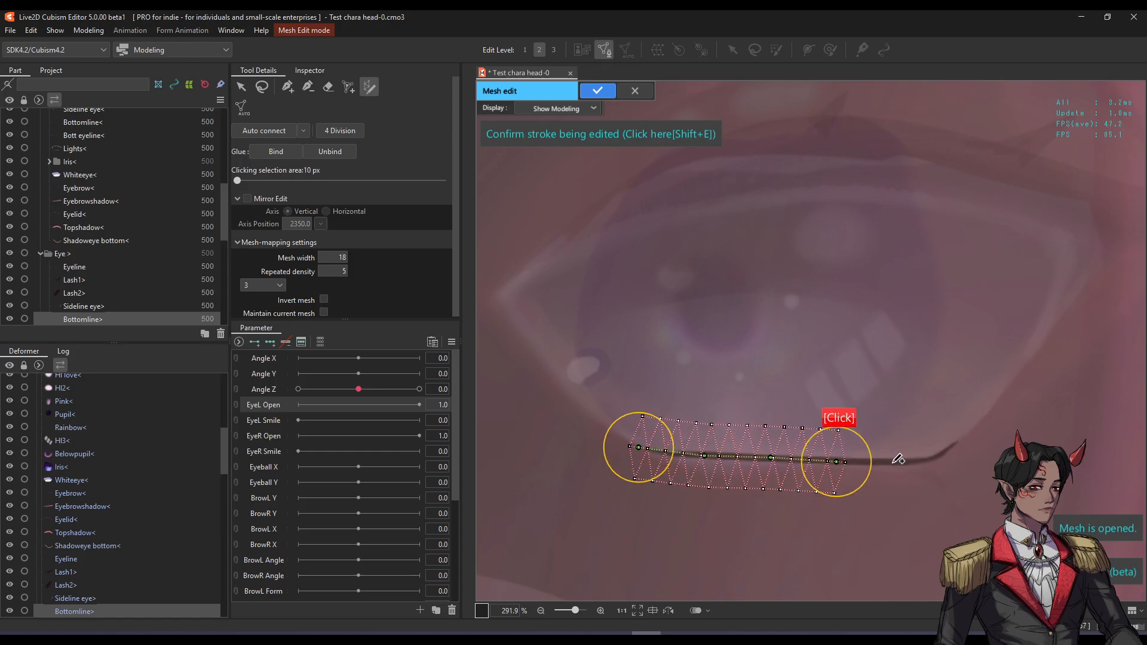
click(892, 462)
click(937, 457)
click(958, 441)
key(ctrl+z)
key(ctrl+z)
key(ctrl+z)
key(ctrl+z)
key(ctrl+z)
key(ctrl+z)
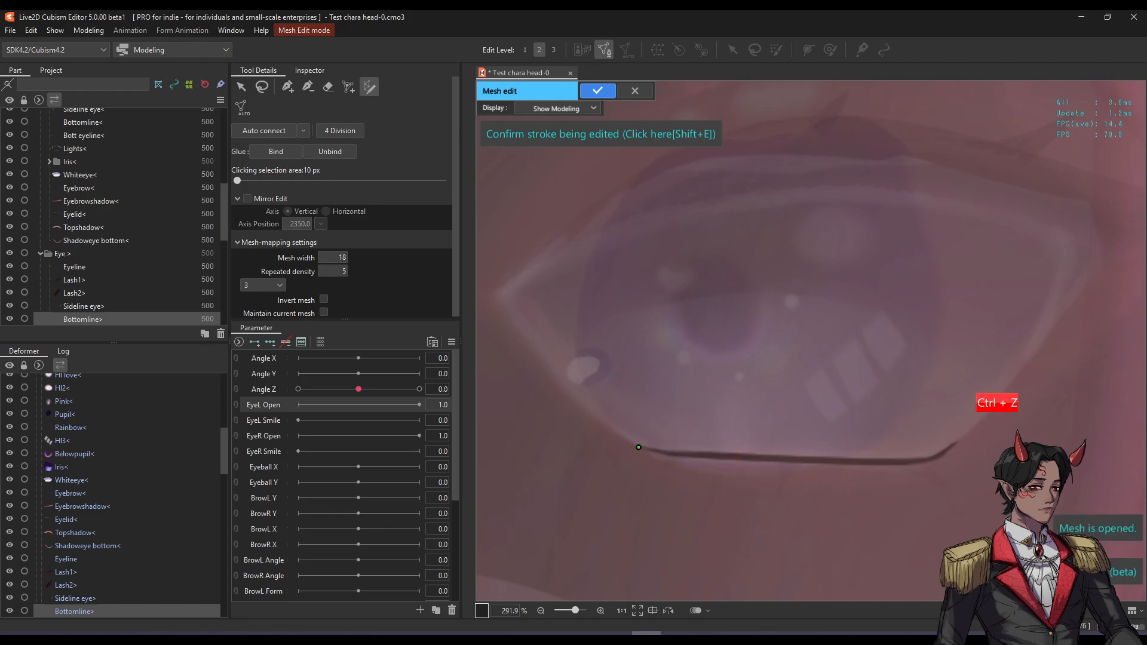
Shape the stroke to follow the eyeline curve, set mesh width to 6, and confirm.
click(959, 442)
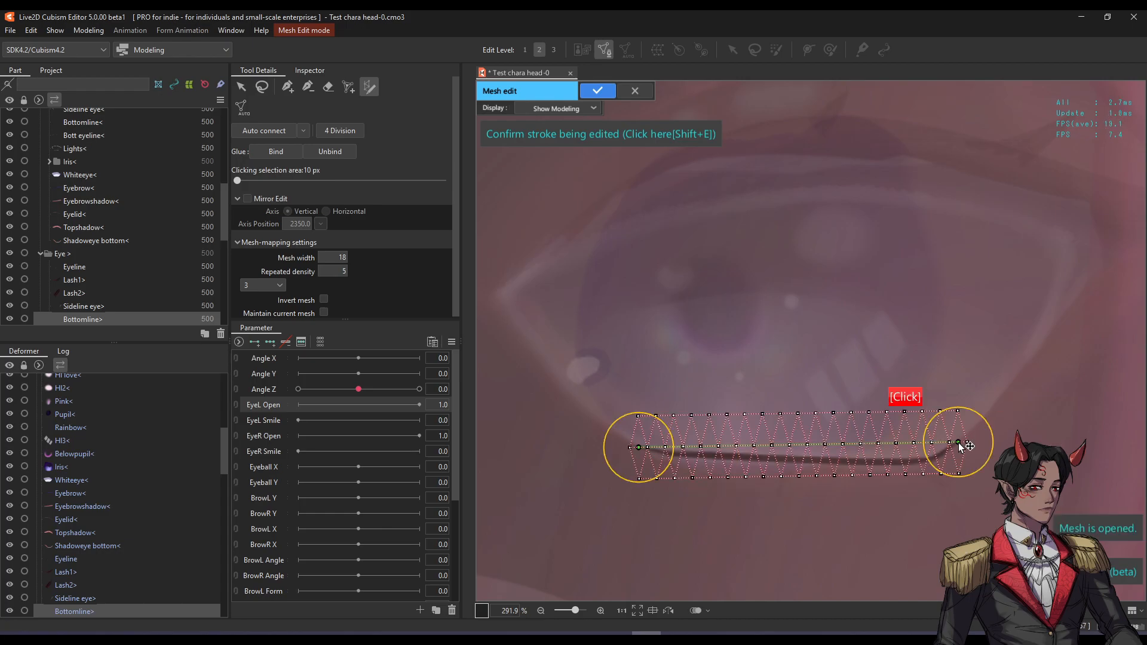
mouse_move(947, 443)
mouse_down()
mouse_move(943, 460)
mouse_move(853, 462)
mouse_up()
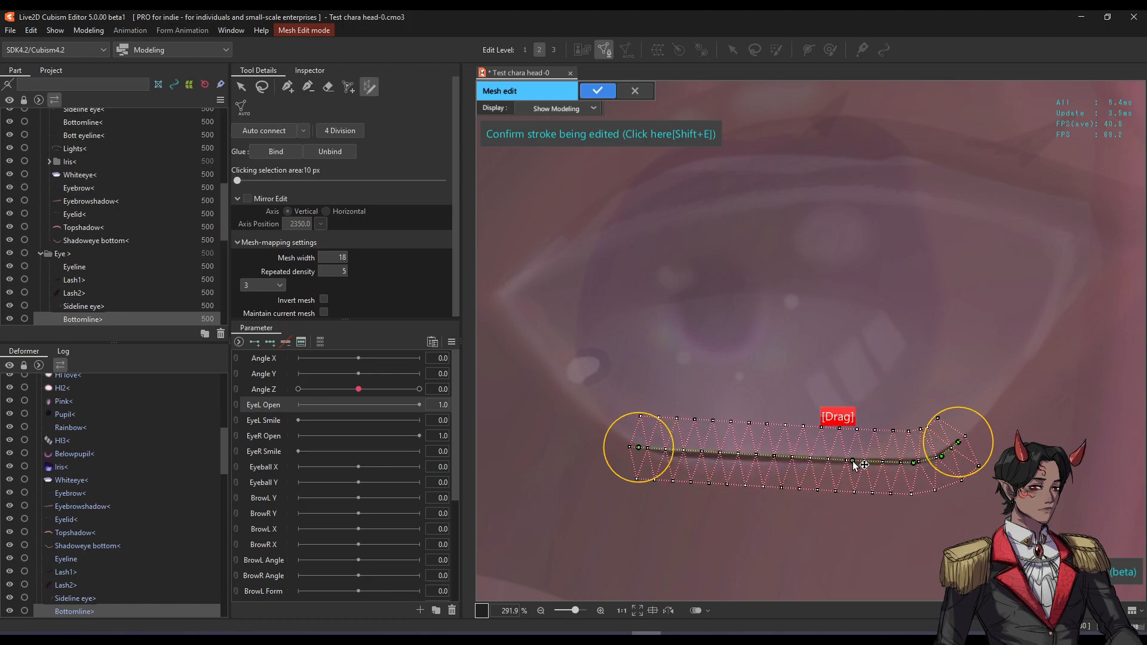
click(789, 460)
drag(745, 457, 671, 454)
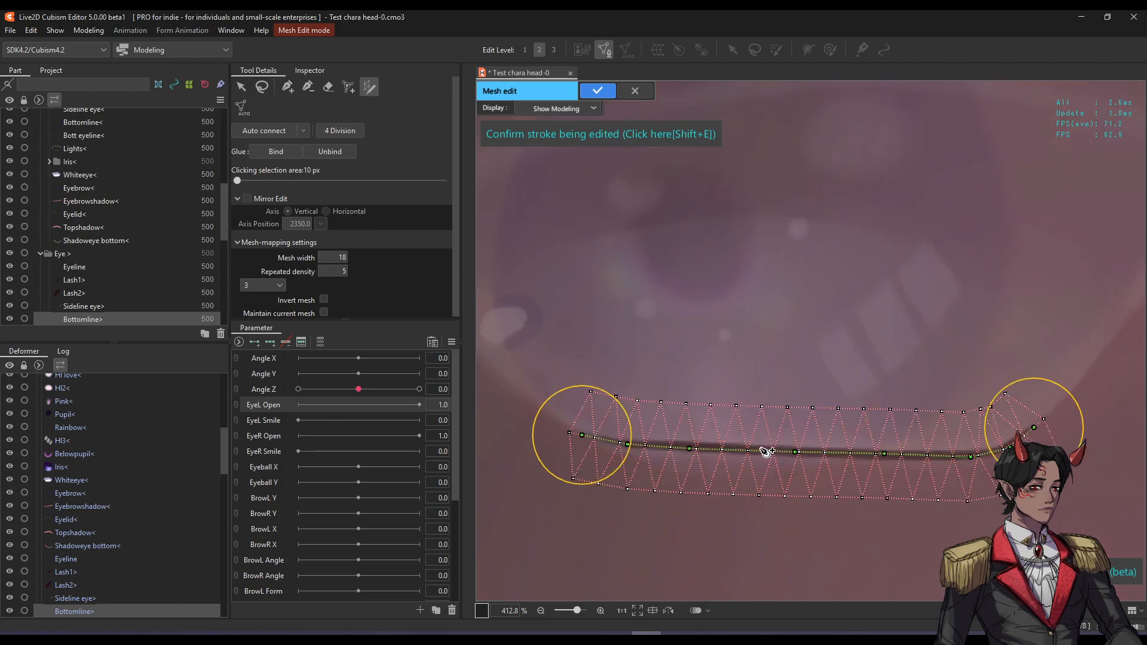
drag(336, 258, 324, 257)
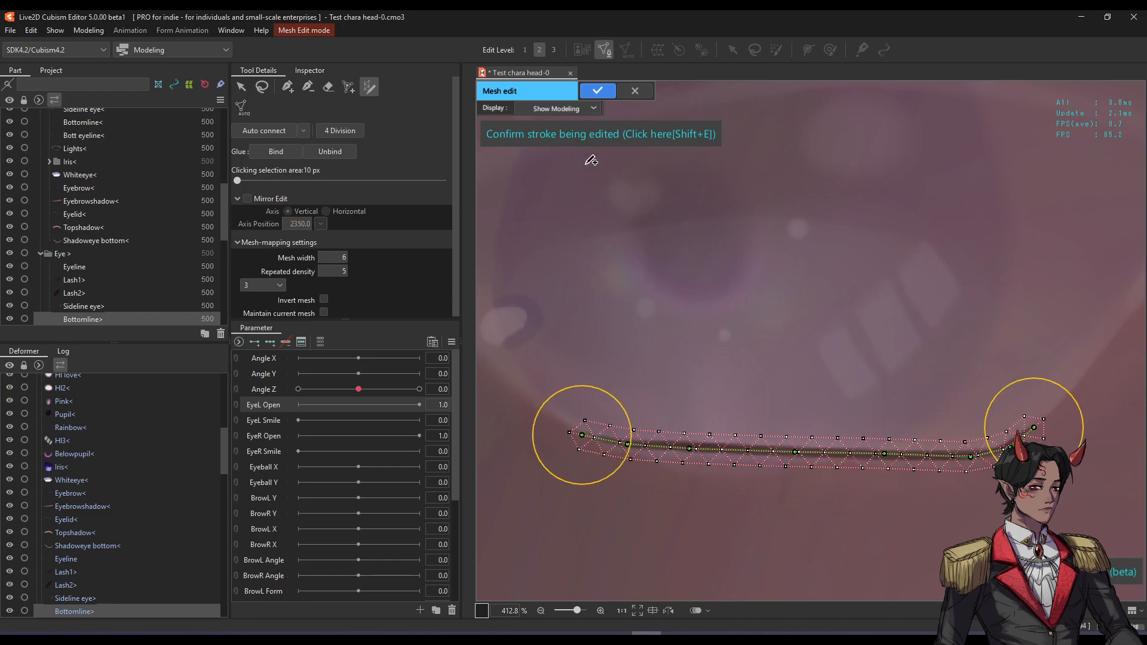
click(594, 92)
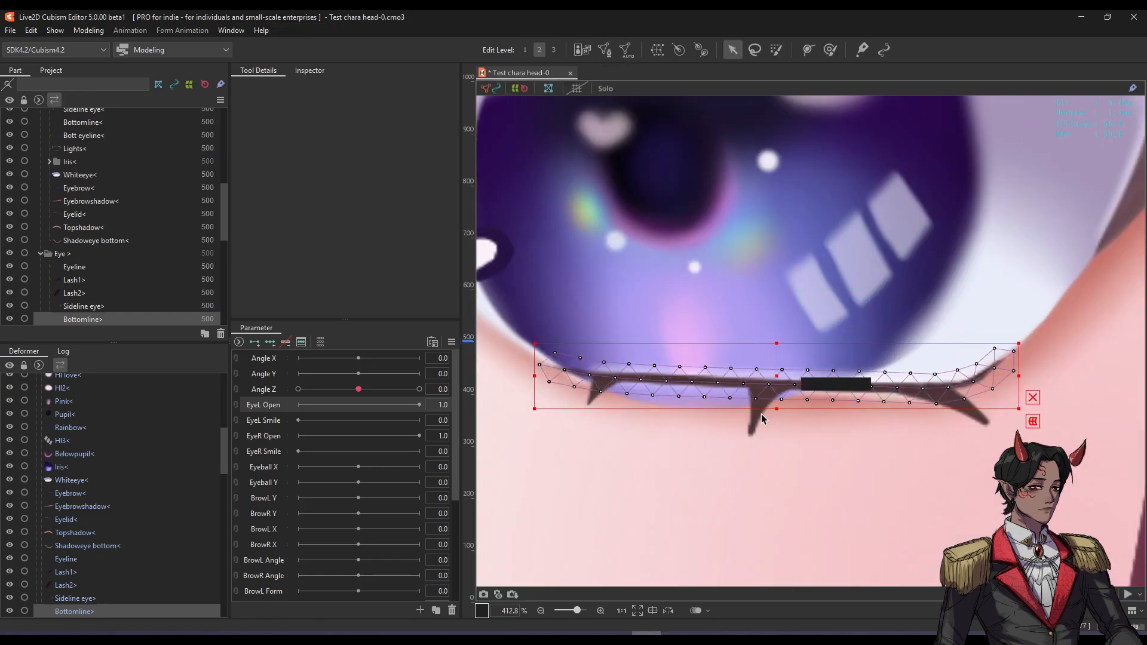
Select the Bott eyeline lower lashes, view their Inspector, then turn off Inactive Color.
click(762, 413)
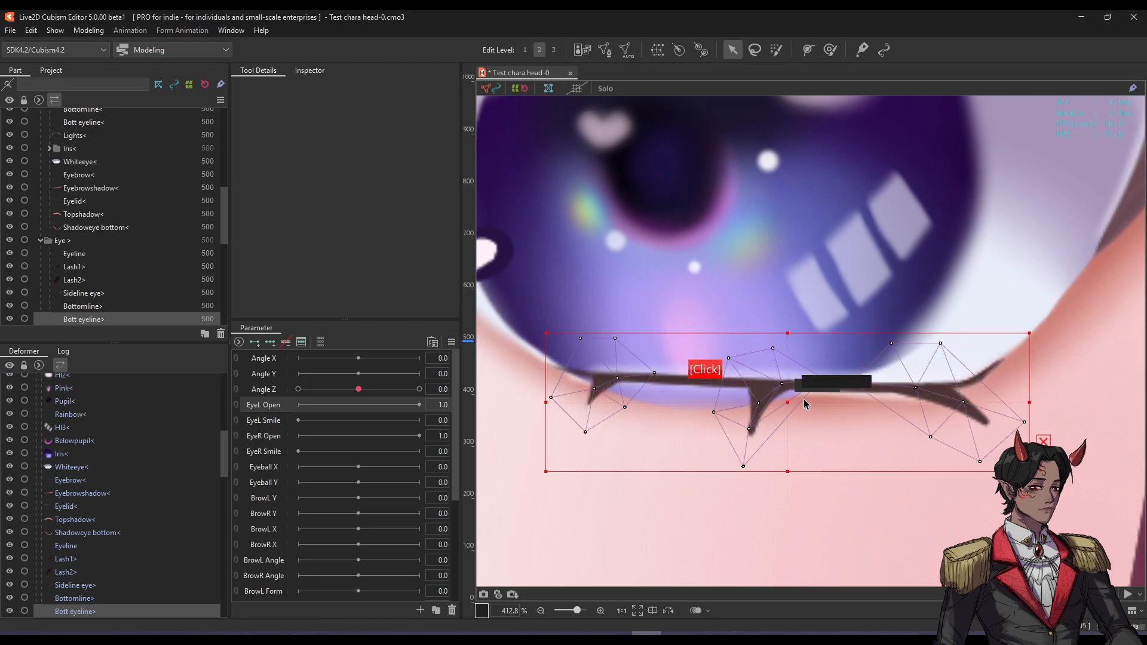
scroll(755, 359, down, 2)
drag(755, 359, 740, 364)
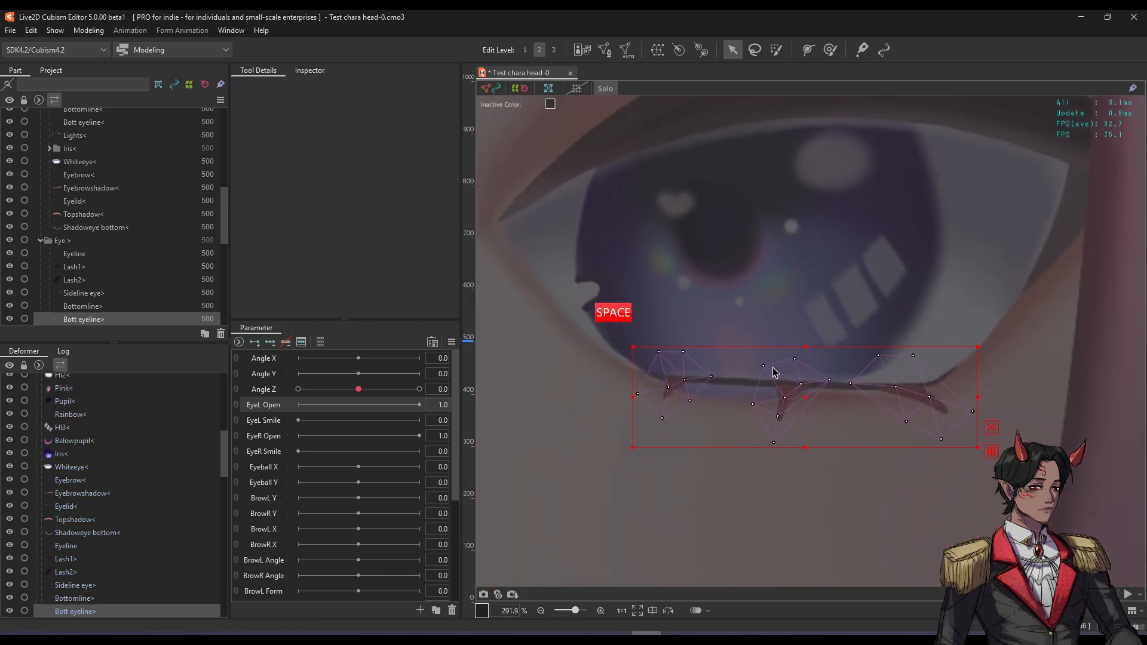
scroll(775, 373, up, 2)
scroll(781, 378, down, 2)
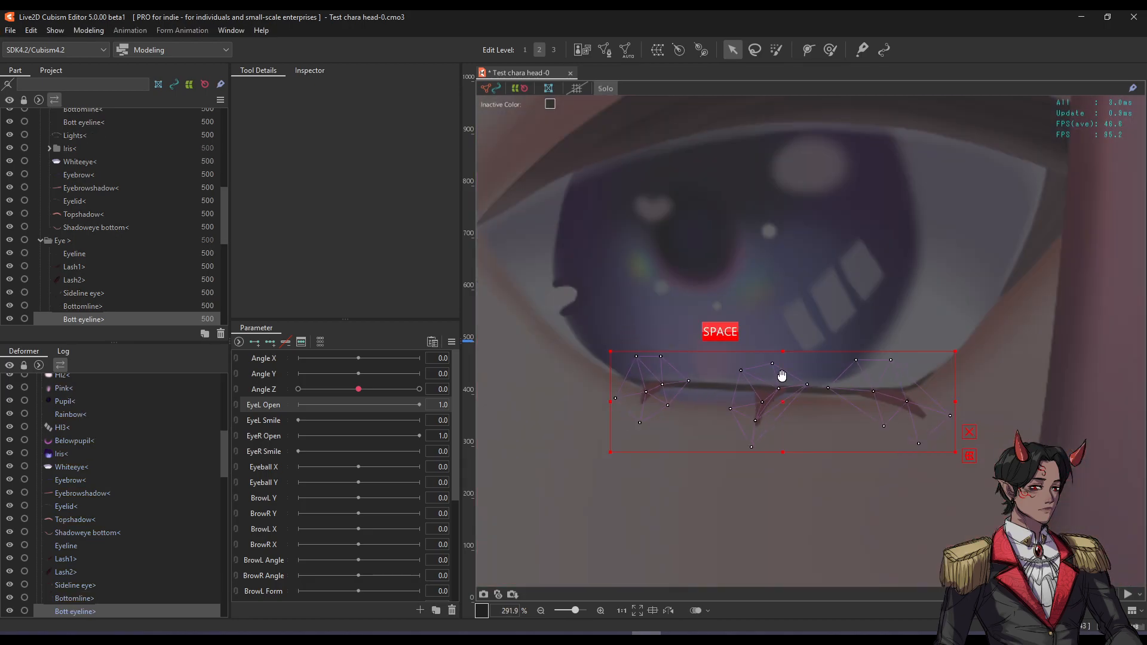
drag(783, 379, 778, 391)
click(316, 73)
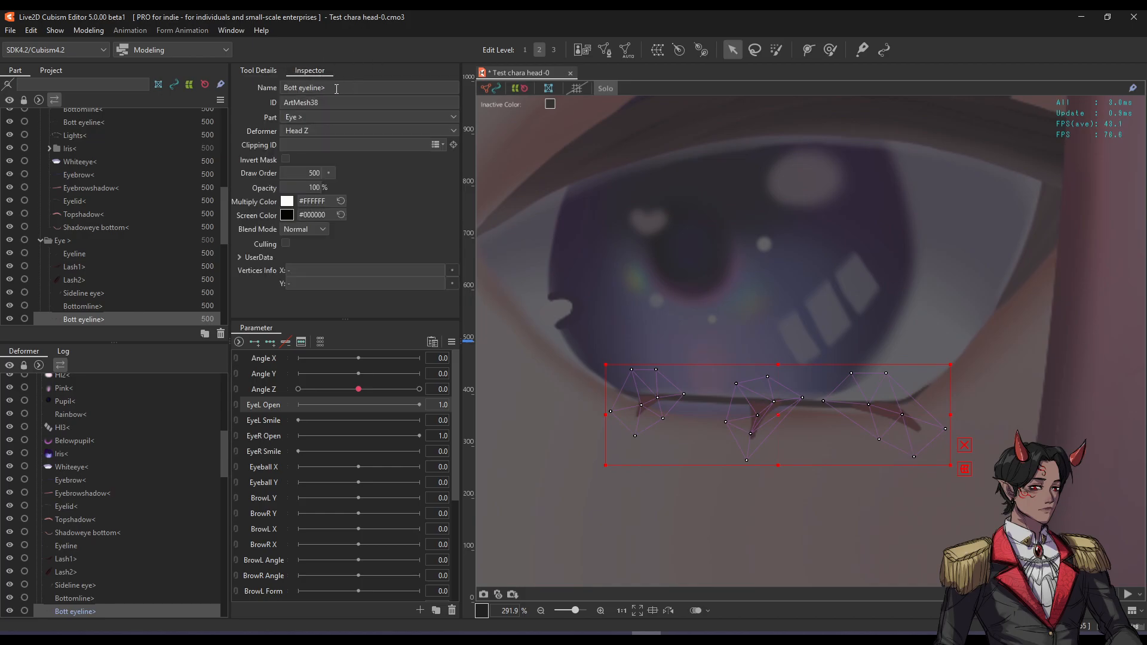
click(259, 74)
click(500, 89)
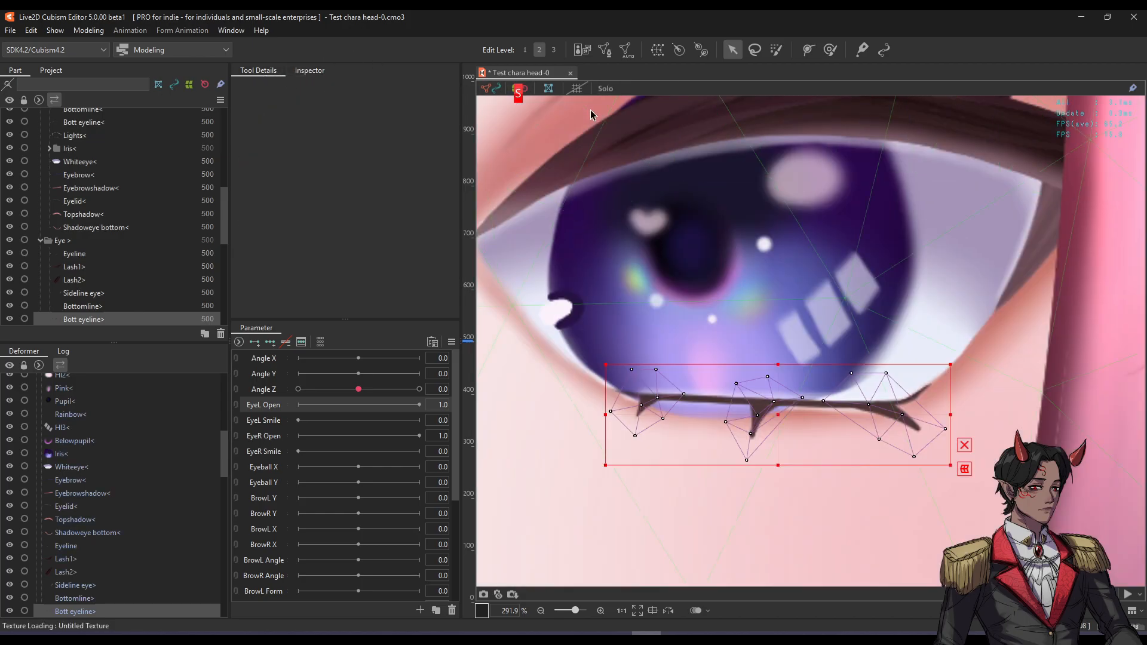
Erase the lower eyelash's old mesh and draw a mapping stroke across the lower lashes.
click(603, 50)
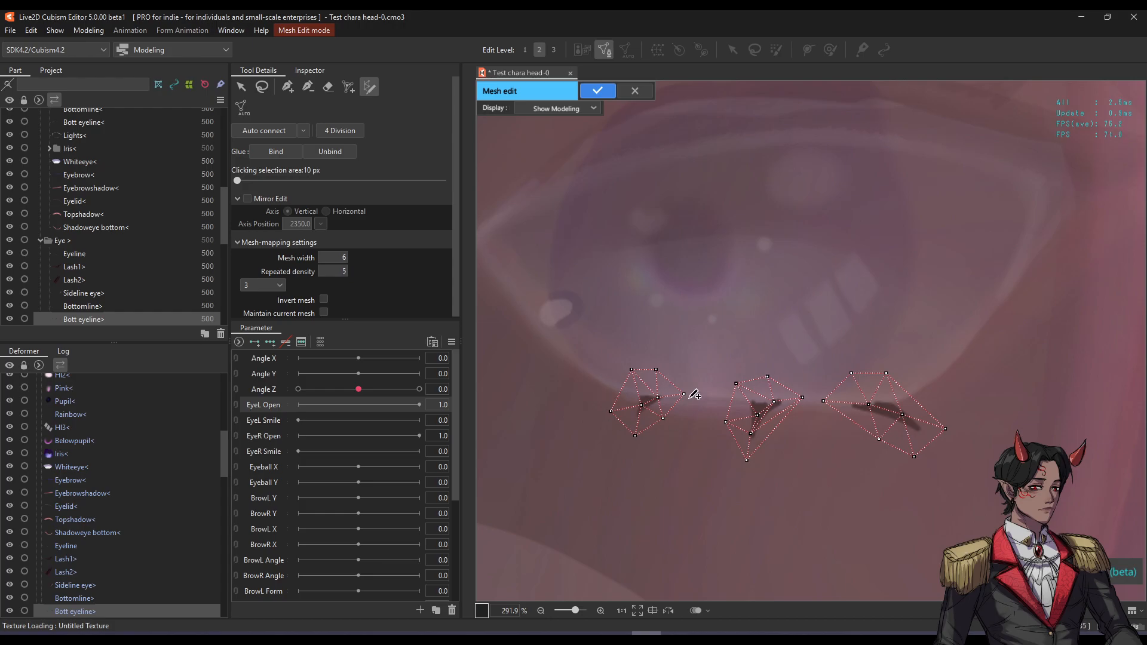
click(328, 88)
mouse_move(627, 366)
mouse_down()
mouse_move(670, 384)
mouse_move(859, 370)
mouse_up()
click(370, 87)
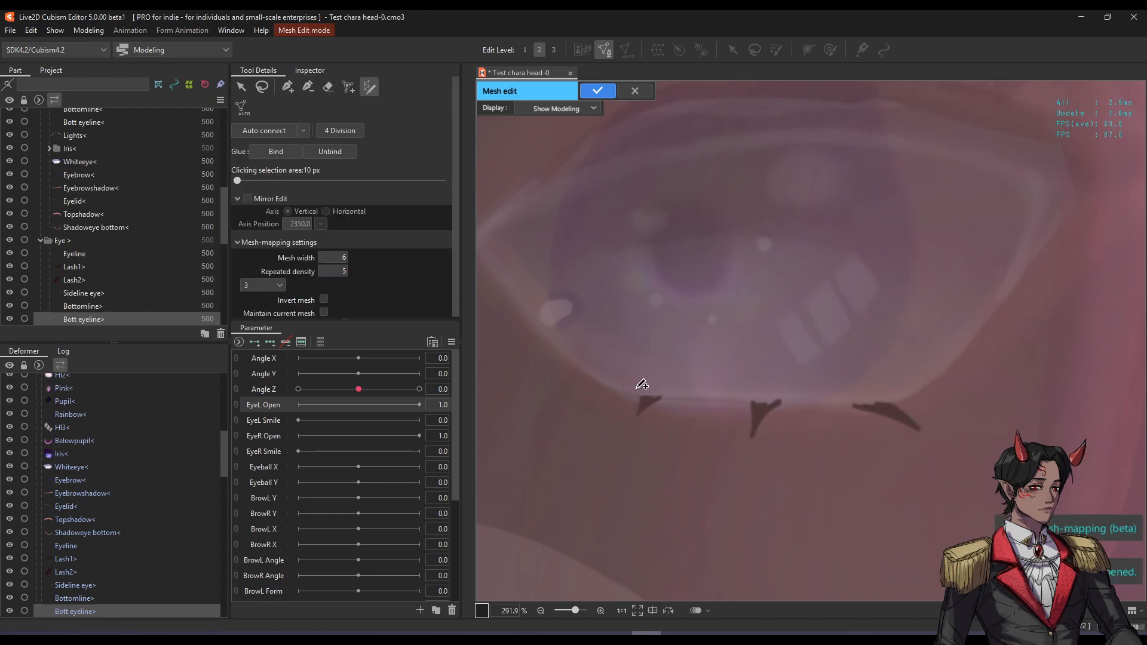
click(615, 396)
mouse_move(942, 398)
mouse_down()
mouse_move(948, 415)
mouse_move(899, 419)
mouse_up()
Bend the stroke along the lashes, set mesh width to 20, and confirm the new mesh.
drag(809, 410, 739, 410)
drag(641, 399, 646, 404)
mouse_move(339, 257)
mouse_down()
mouse_move(370, 257)
mouse_move(346, 266)
mouse_move(359, 266)
mouse_up()
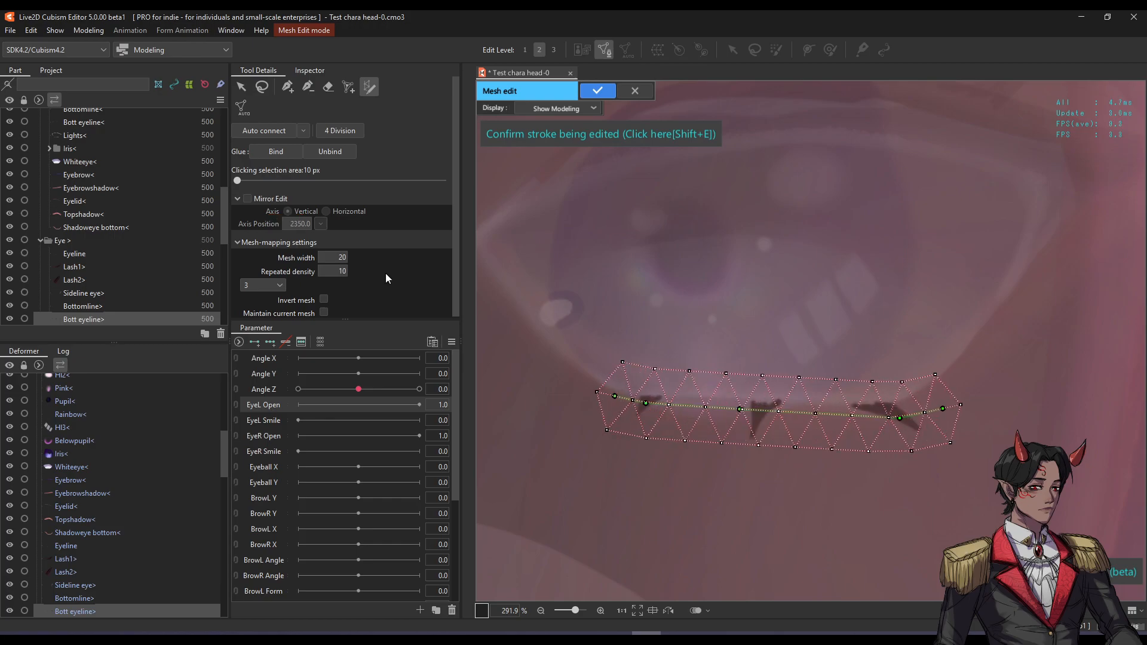
drag(741, 412, 758, 414)
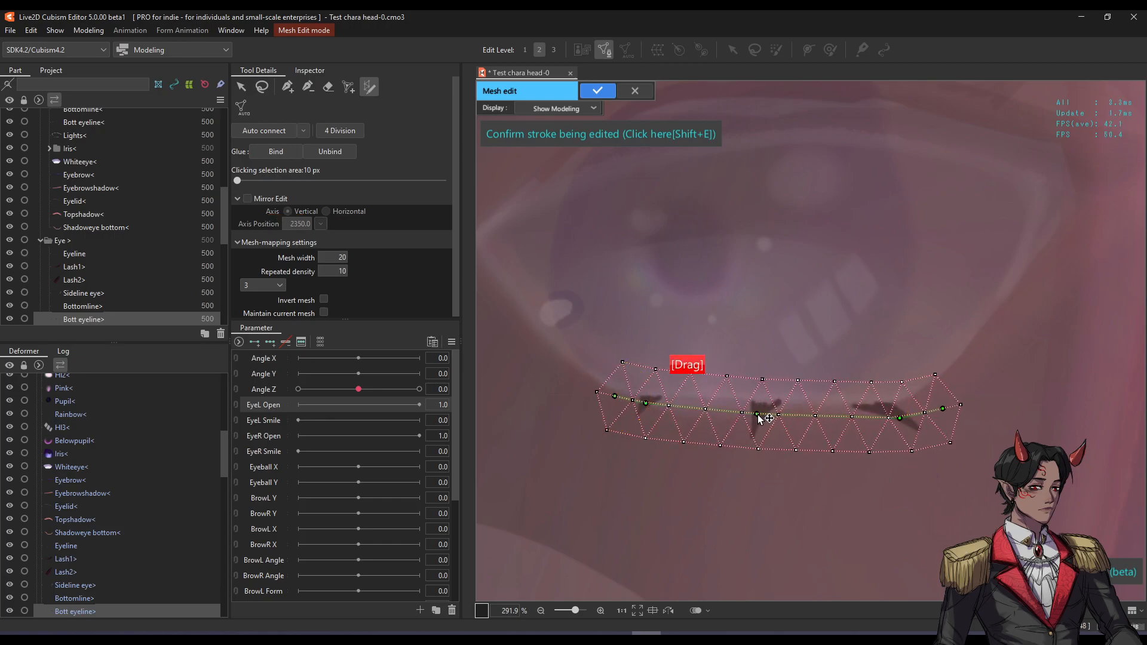
drag(943, 409, 943, 406)
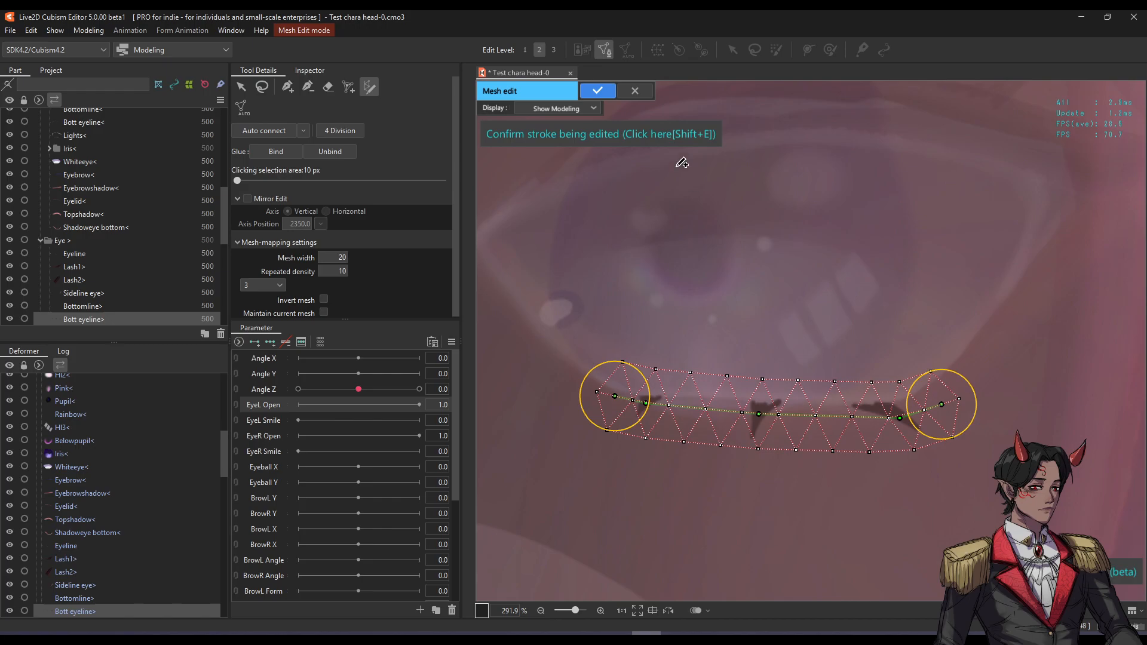
click(597, 90)
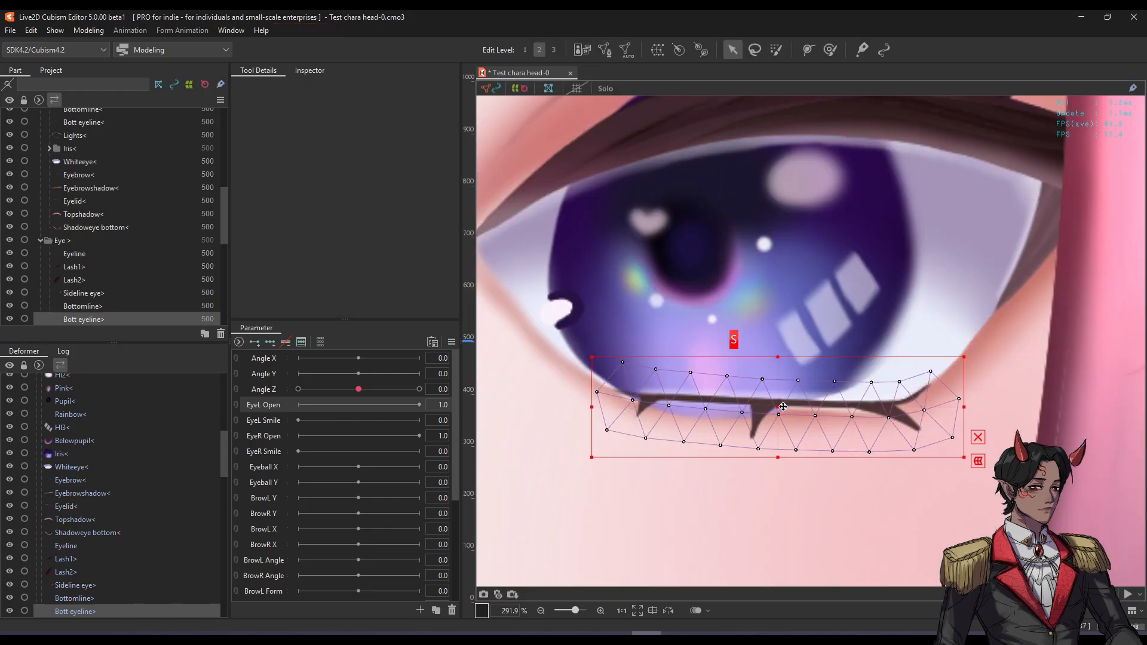
drag(783, 406, 762, 454)
key(ctrl+z)
click(829, 50)
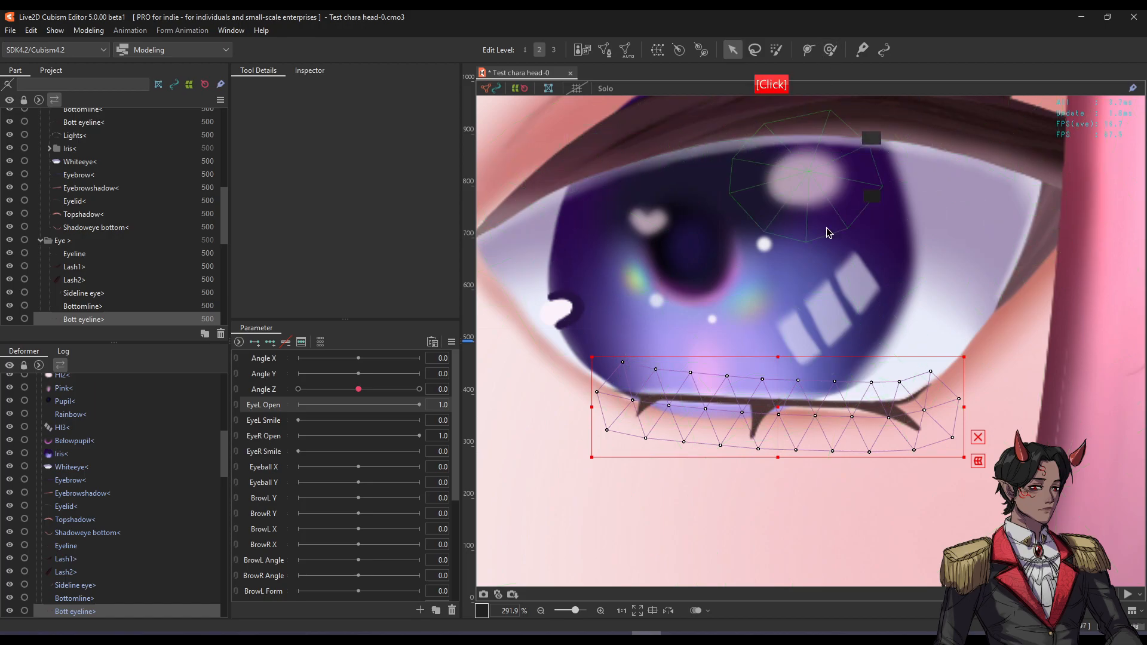
click(775, 49)
scroll(685, 318, down, 3)
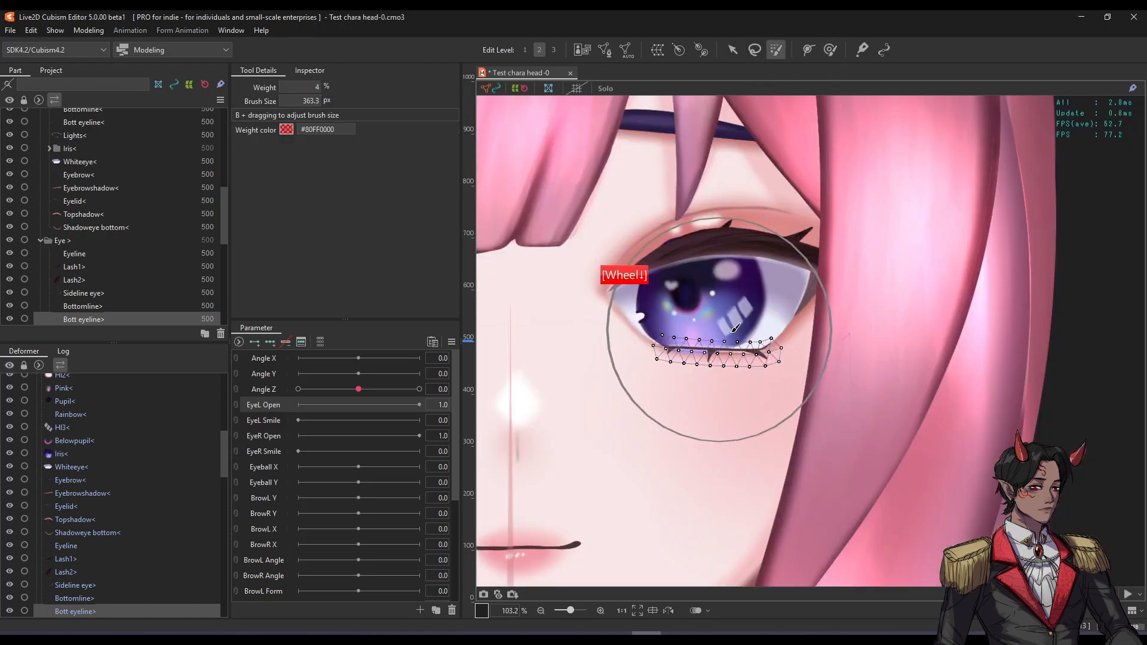
scroll(696, 352, up, 2)
key(b)
drag(782, 360, 614, 339)
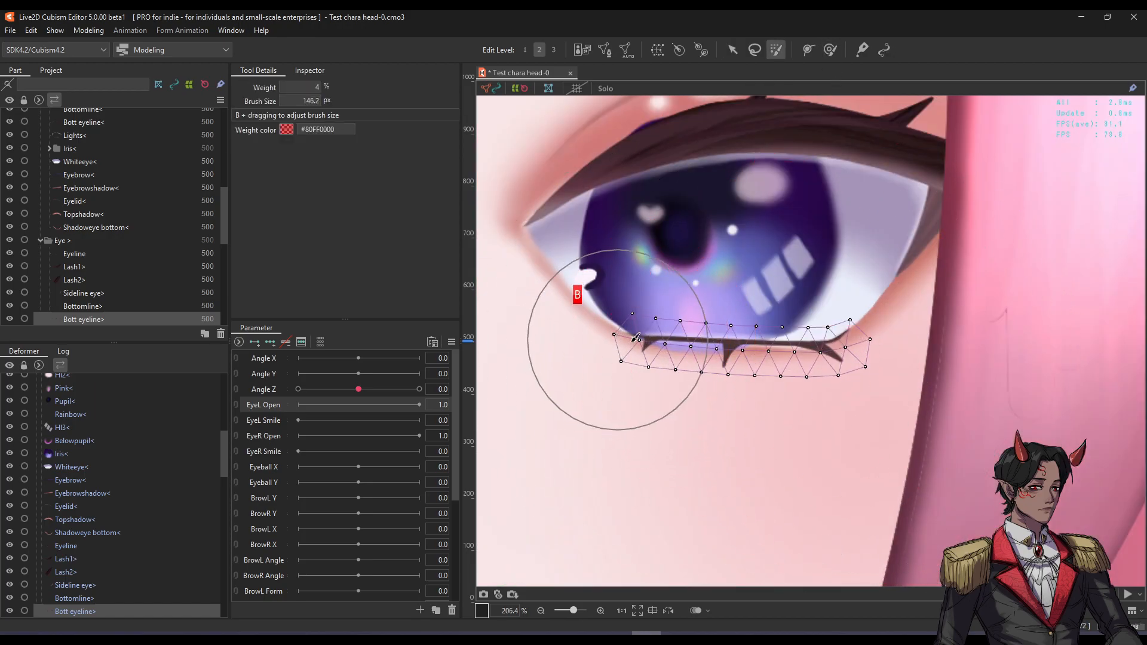
scroll(689, 355, up, 2)
mouse_move(745, 357)
mouse_down()
mouse_move(735, 452)
mouse_move(766, 208)
mouse_up()
click(829, 50)
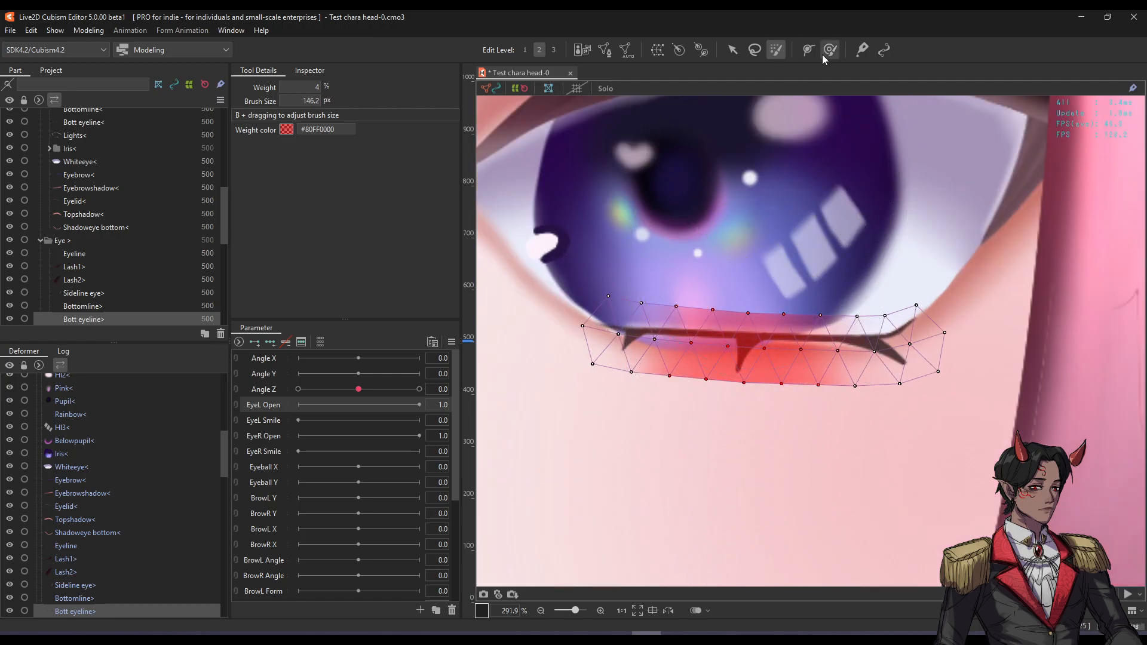
scroll(775, 328, down, 2)
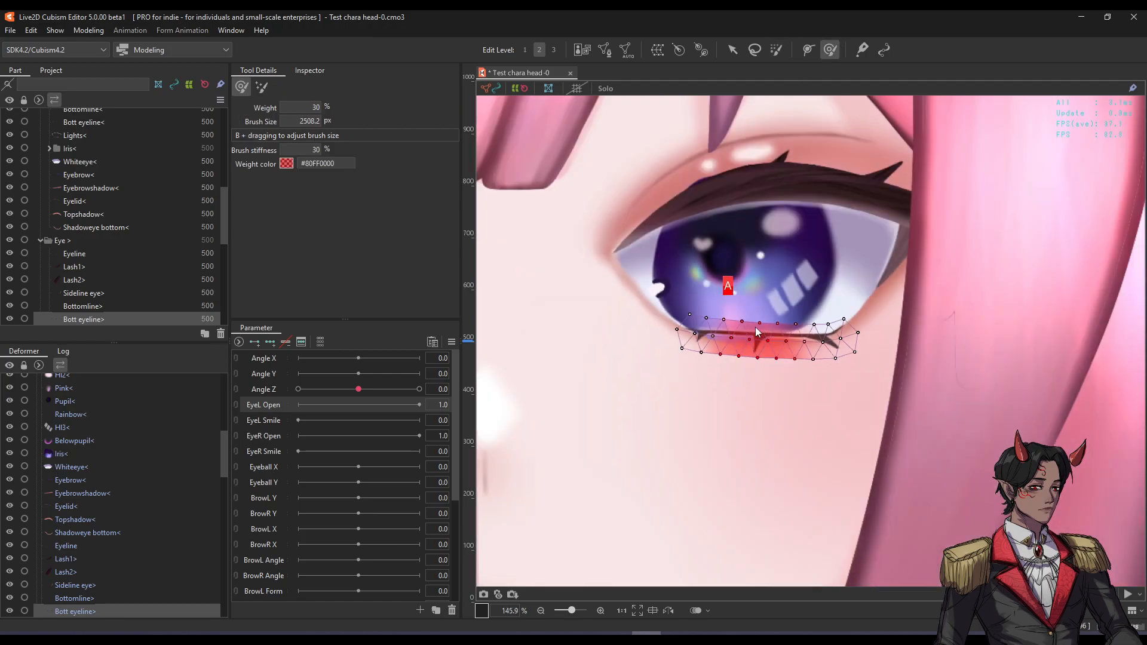
scroll(751, 309, up, 2)
key(Escape)
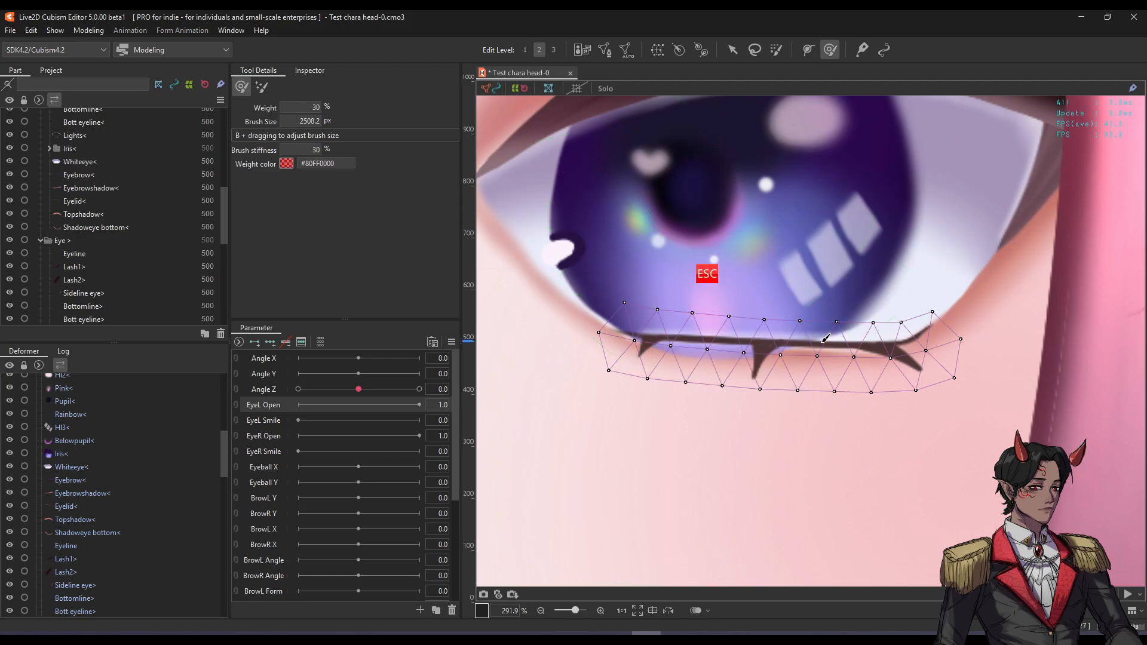
scroll(814, 245, down, 5)
key(b)
drag(824, 248, 771, 244)
drag(938, 245, 694, 263)
scroll(791, 288, up, 5)
mouse_move(799, 287)
mouse_down()
mouse_move(793, 361)
mouse_move(810, 215)
mouse_move(816, 369)
mouse_move(820, 278)
mouse_up()
mouse_move(965, 273)
mouse_down()
mouse_move(949, 339)
mouse_move(946, 313)
mouse_up()
key(ctrl+z)
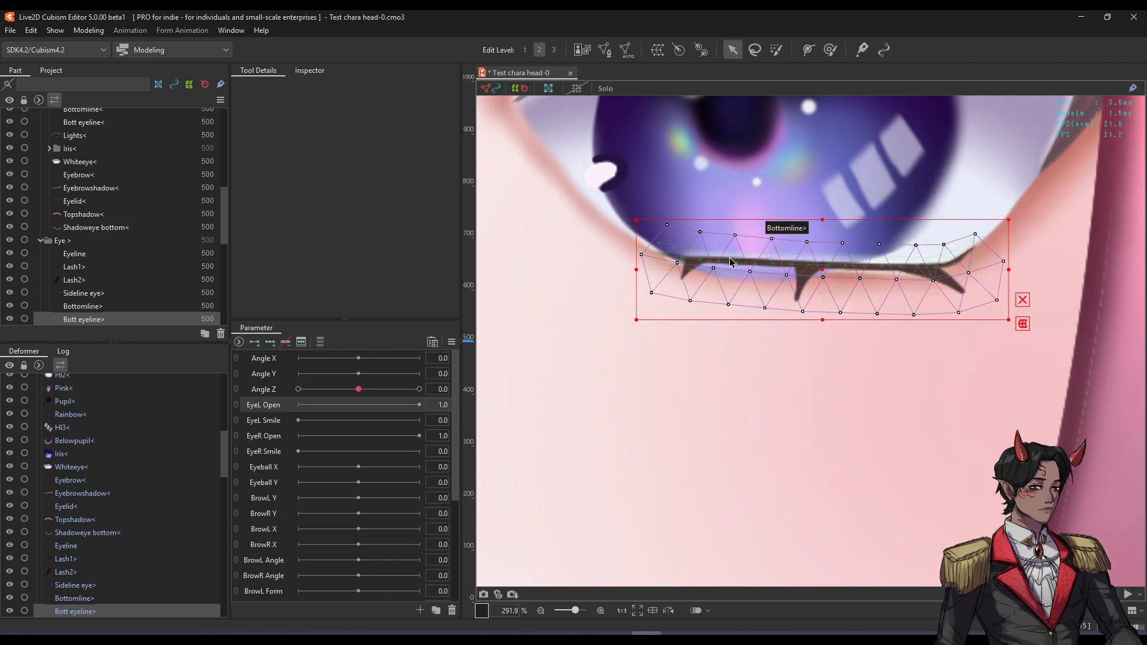
Select both lower eyeline pieces and try moving them down and up, undoing each move.
shift+click(729, 263)
key(ctrl+t)
drag(823, 268, 818, 367)
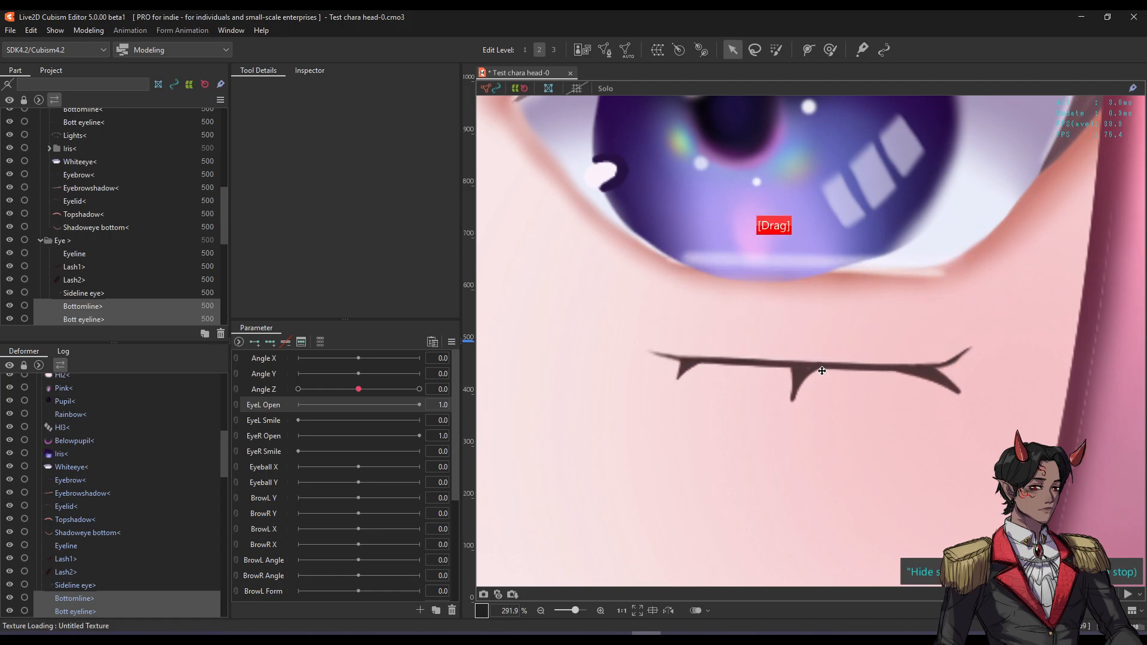
key(ctrl+z)
mouse_move(809, 263)
mouse_down()
mouse_move(809, 185)
mouse_move(809, 359)
mouse_move(810, 221)
mouse_move(807, 271)
mouse_up()
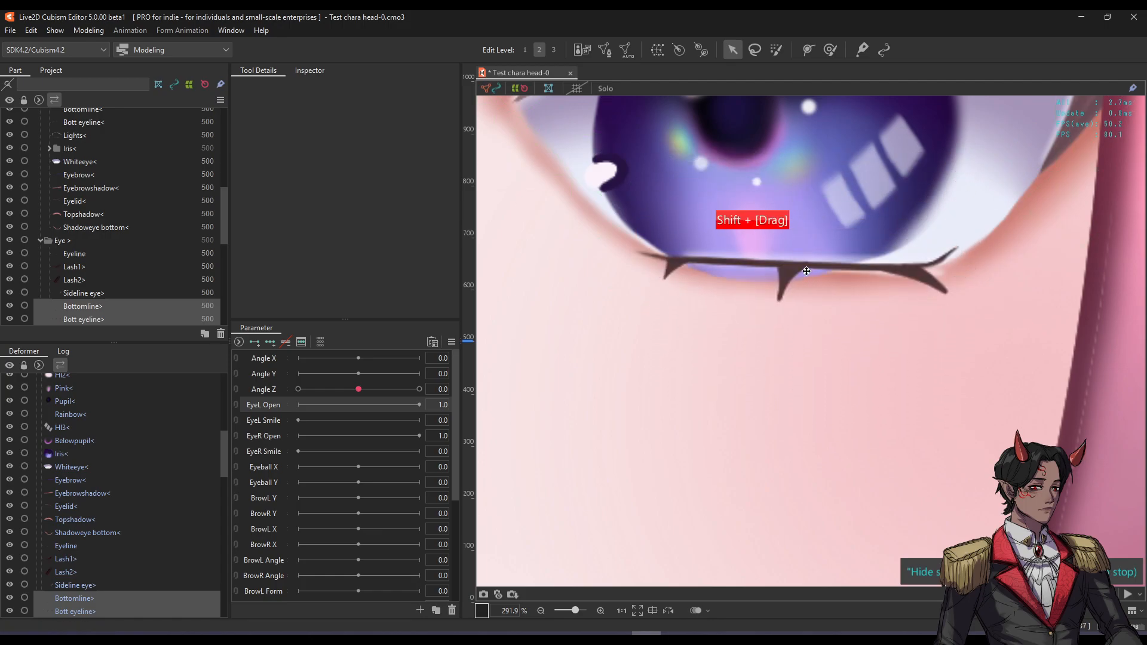
key(ctrl+z)
scroll(812, 310, down, 4)
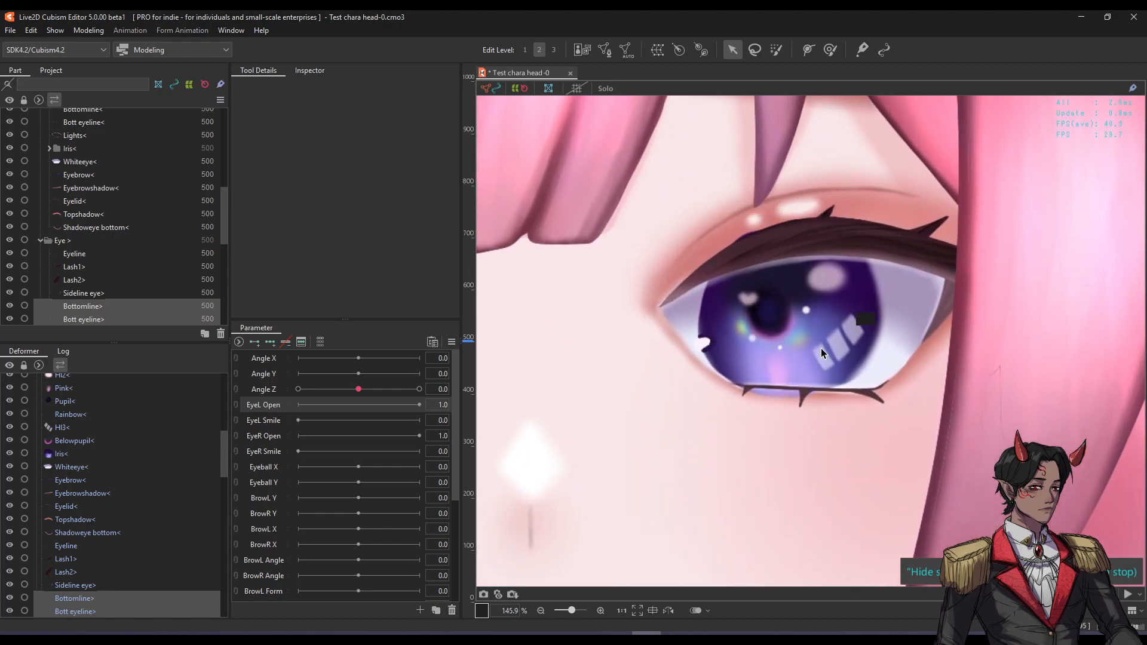
key(ctrl+t)
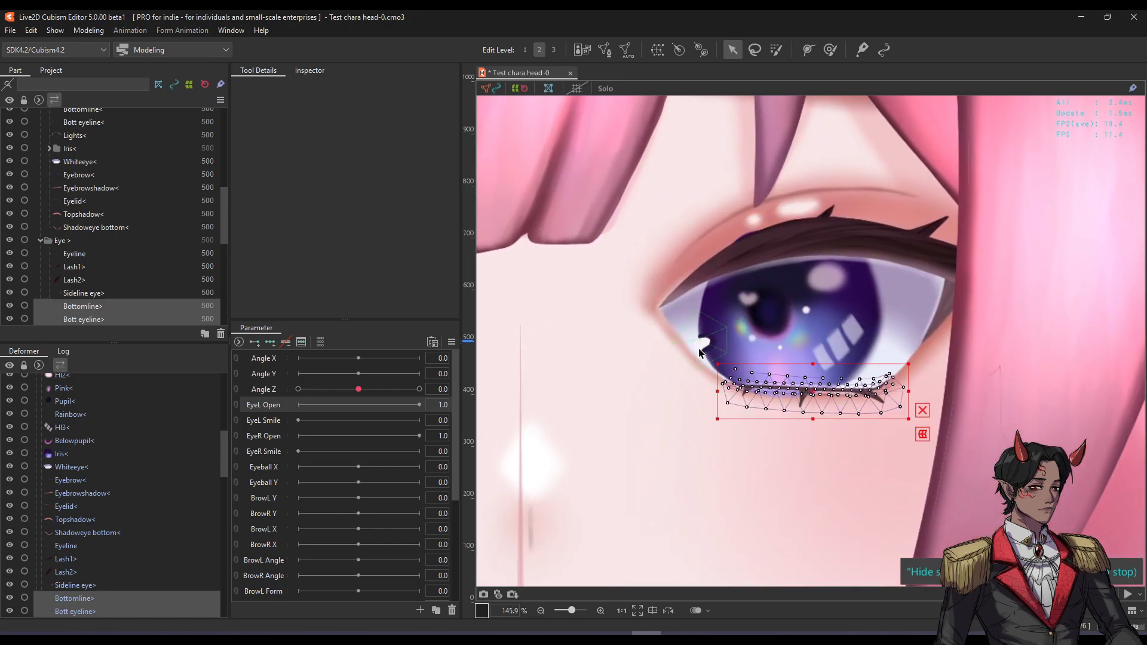
Select the Topshadow mesh above the upper eyelid.
click(720, 230)
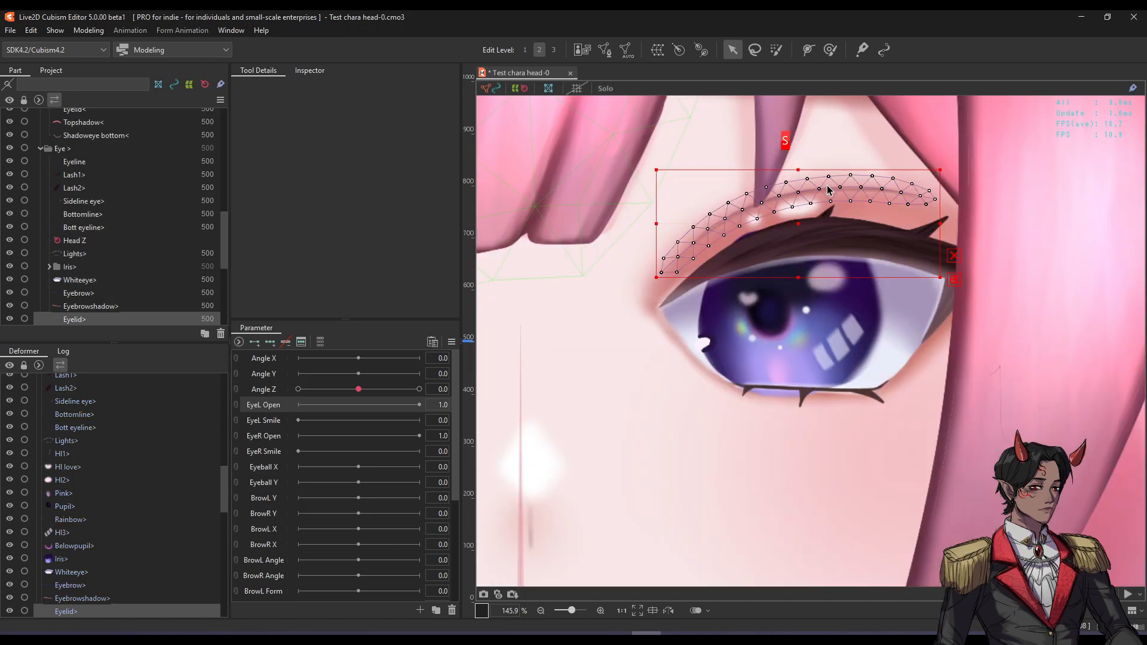
scroll(827, 190, up, 3)
scroll(621, 279, up, 2)
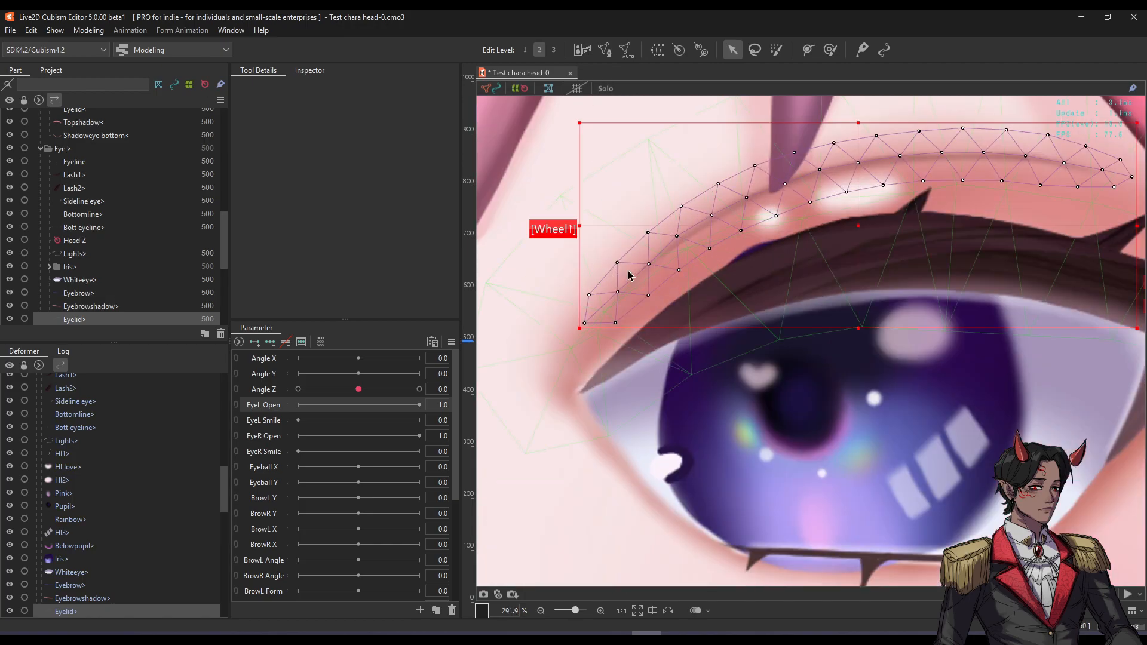
scroll(703, 246, down, 2)
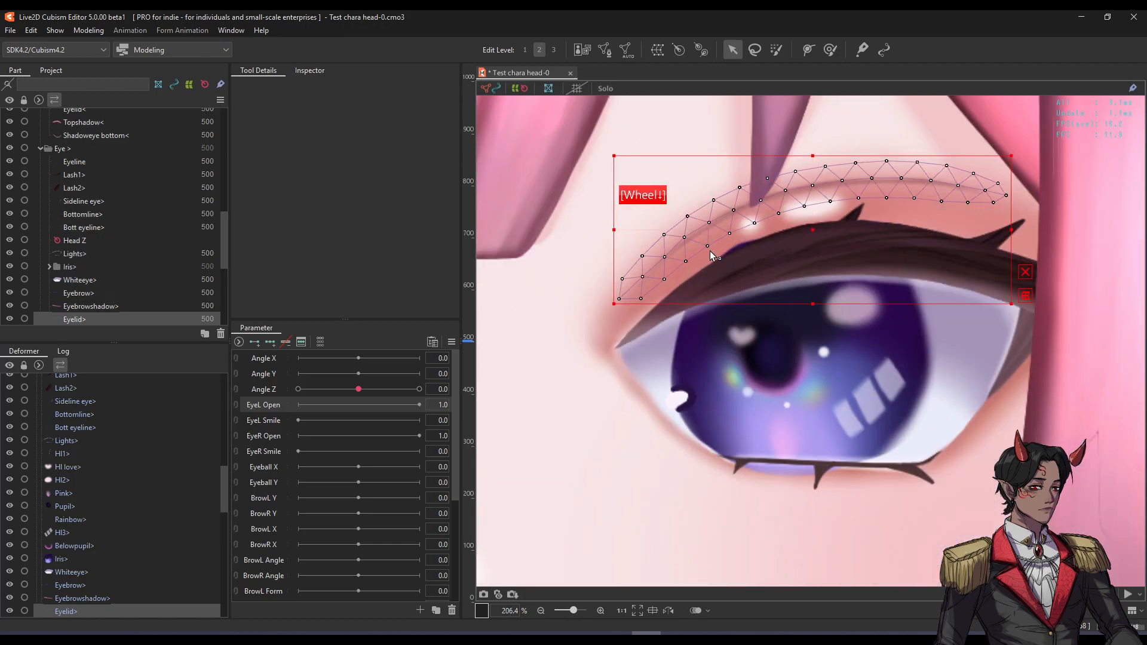
scroll(756, 227, up, 2)
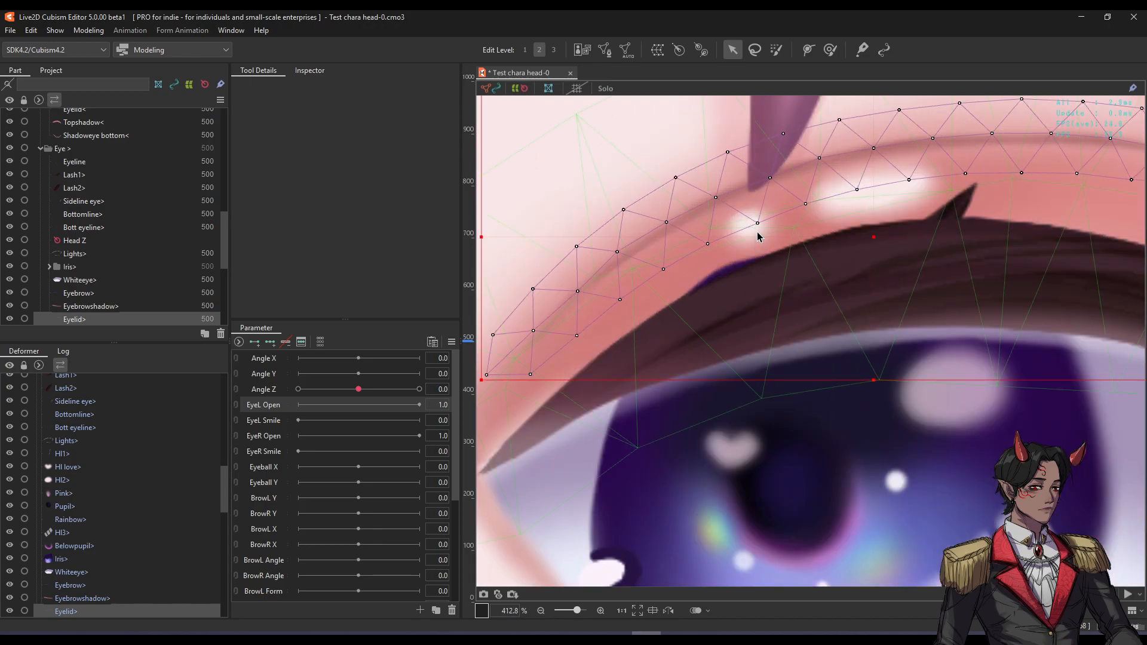
scroll(757, 231, down, 2)
click(757, 231)
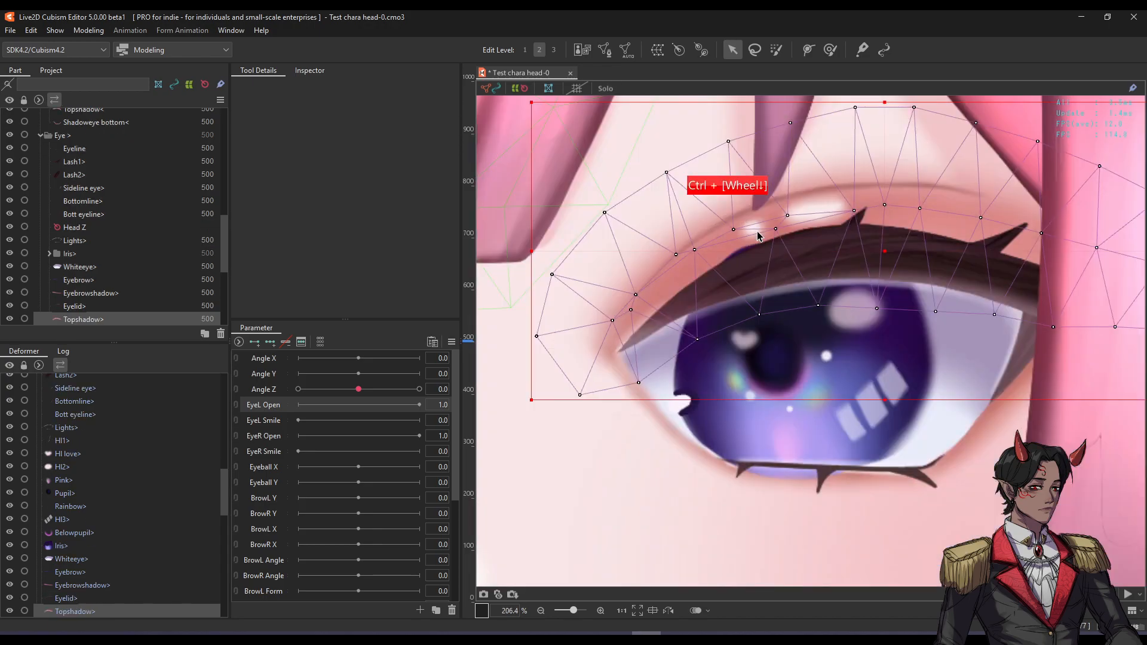
Enter mesh edit on Topshadow and erase most of its old mesh with the Eraser.
key(ctrl+e)
scroll(762, 228, down, 2)
key(space)
drag(762, 229, 757, 290)
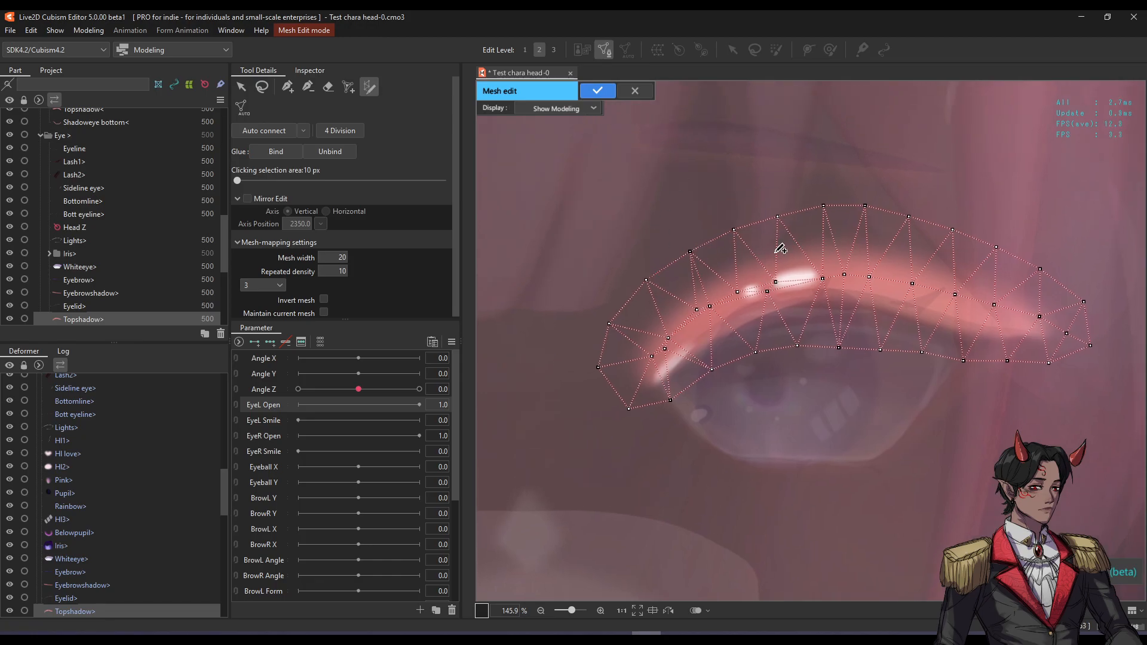
click(327, 87)
mouse_move(609, 335)
mouse_down()
mouse_move(984, 207)
mouse_move(629, 371)
mouse_move(873, 377)
mouse_move(1088, 298)
mouse_move(947, 288)
mouse_up()
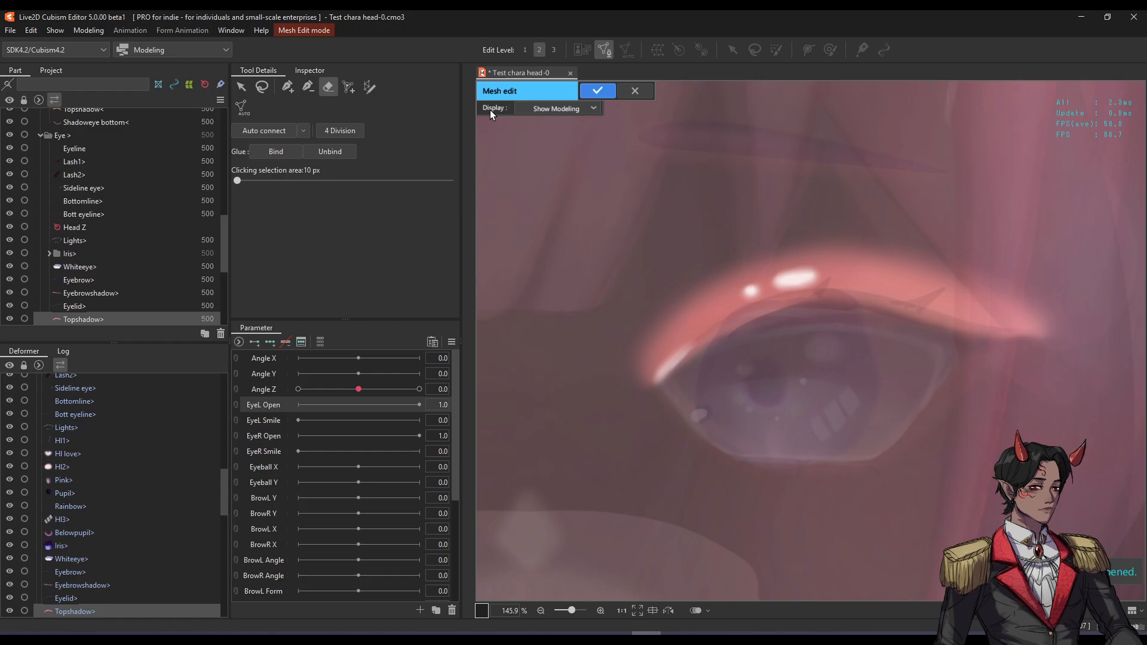
Set the canvas display to show only the model image, framing the shadow texture strip.
click(531, 110)
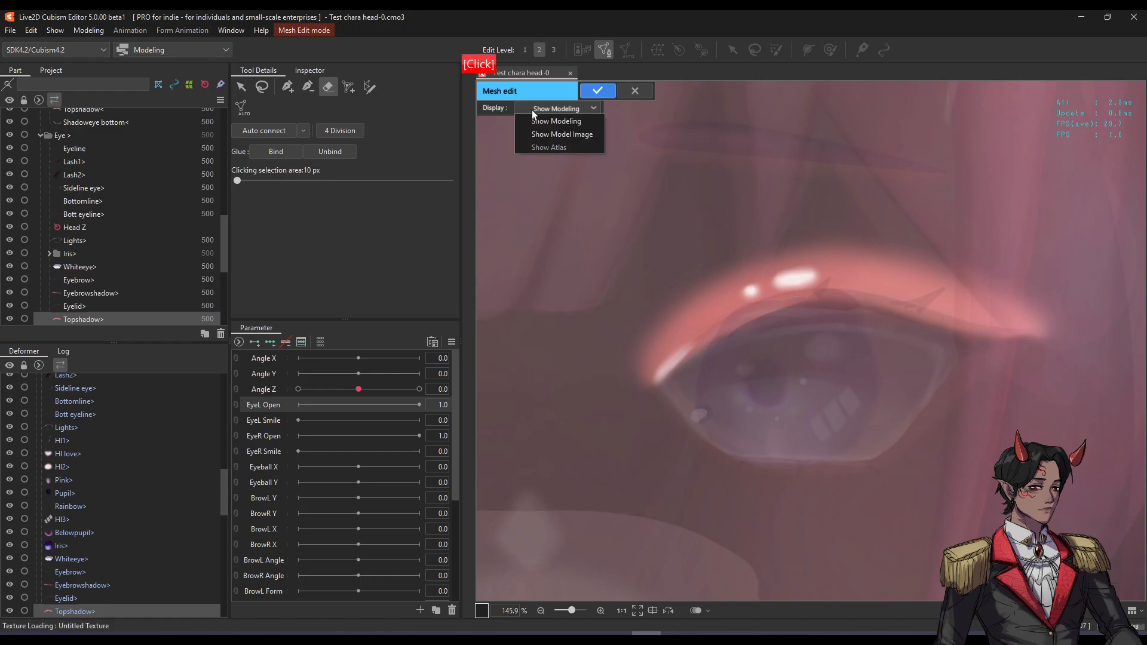
click(579, 138)
scroll(910, 264, down, 2)
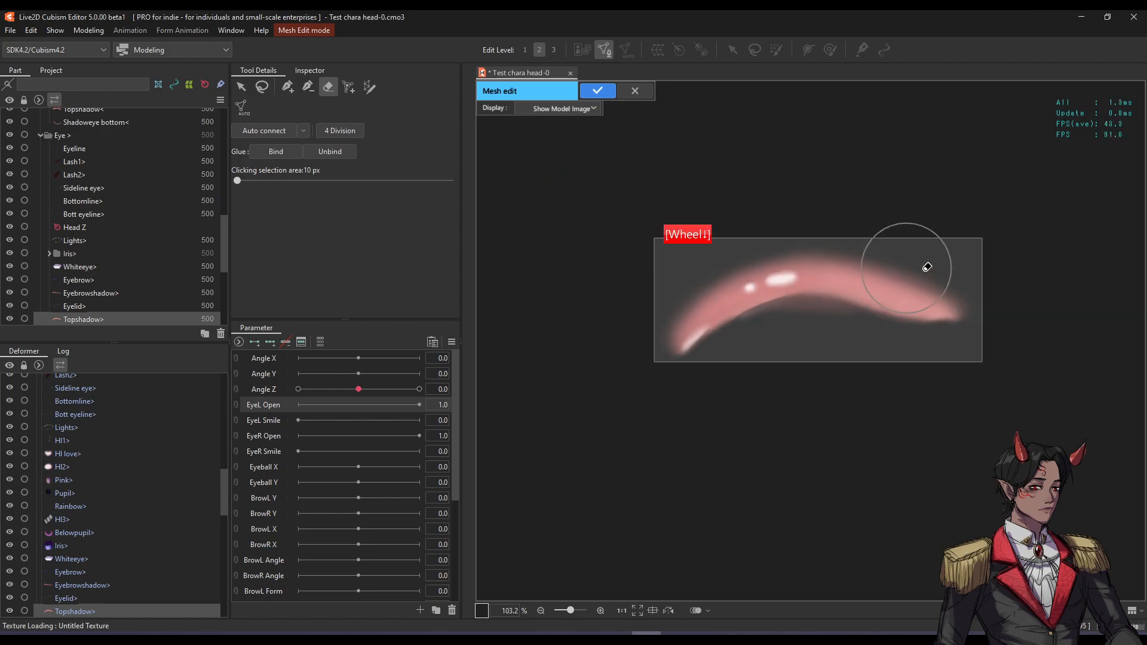
scroll(887, 290, up, 2)
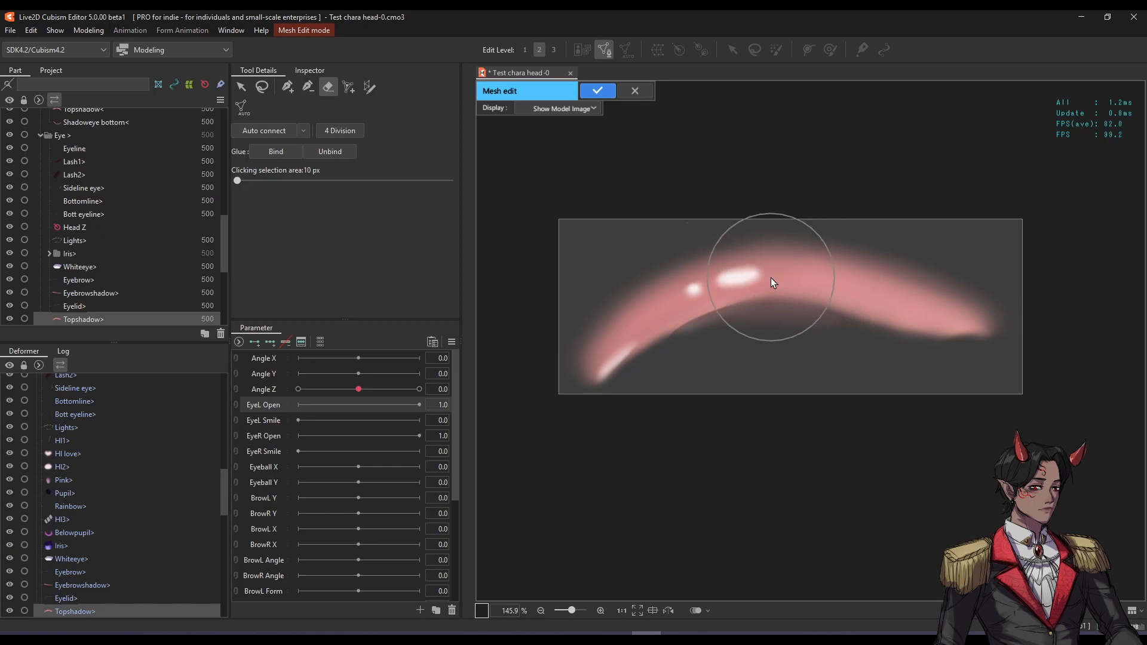
scroll(770, 275, down, 14)
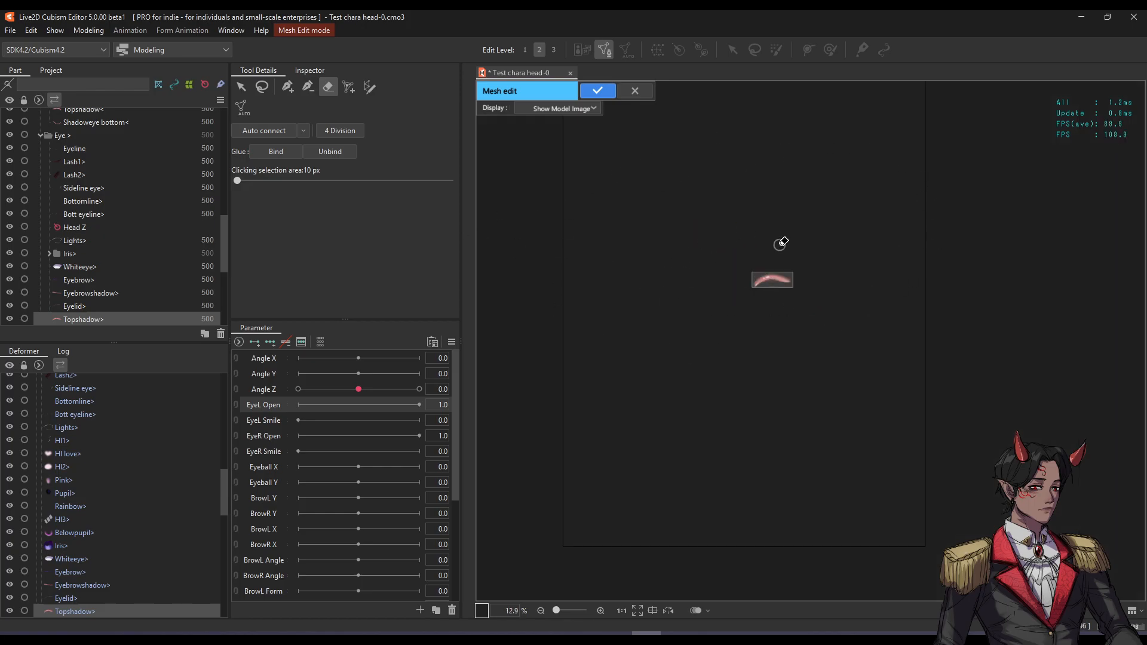
scroll(780, 244, up, 10)
key(space)
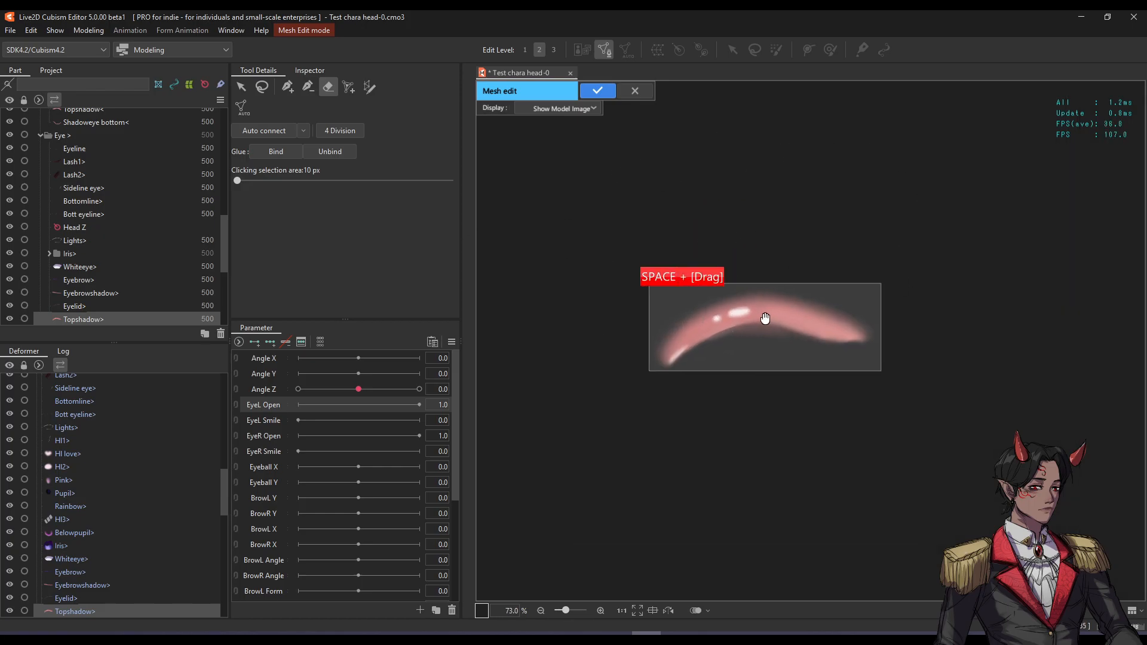
scroll(765, 318, up, 2)
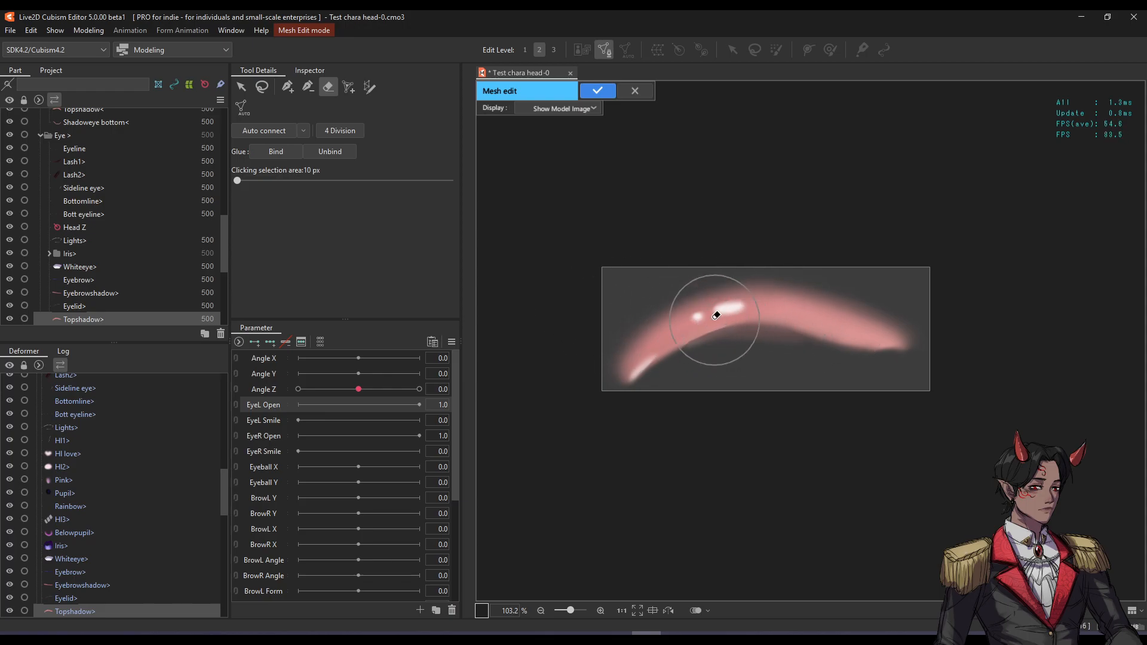
Briefly show the full model, then return to showing only the Topshadow texture.
click(589, 113)
click(590, 112)
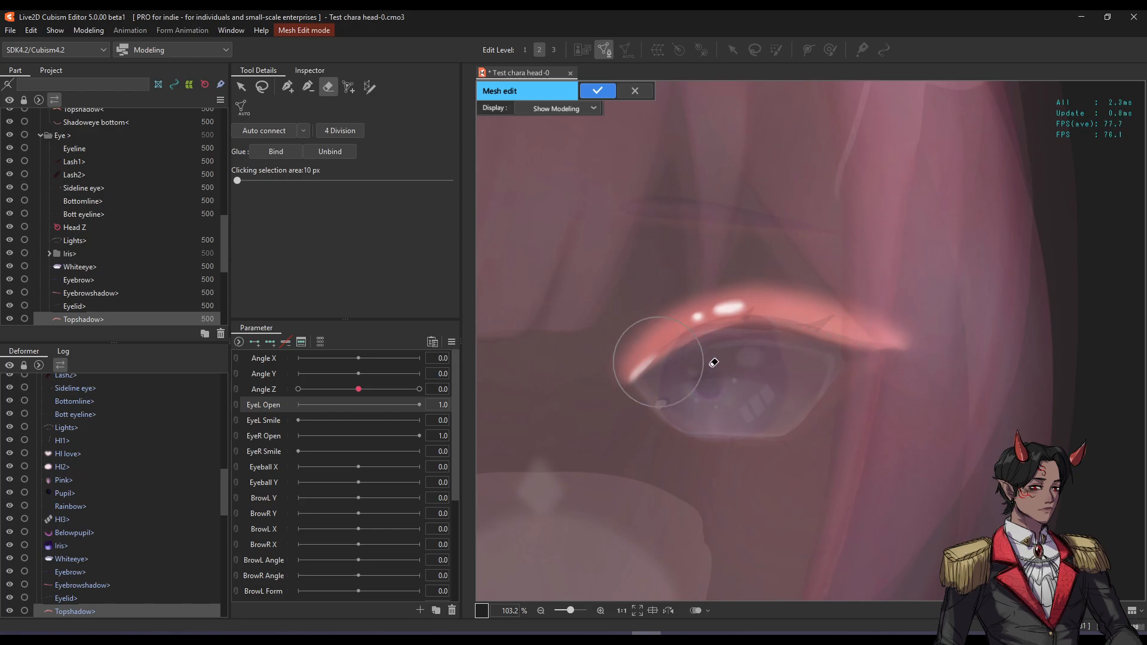
click(574, 111)
click(554, 134)
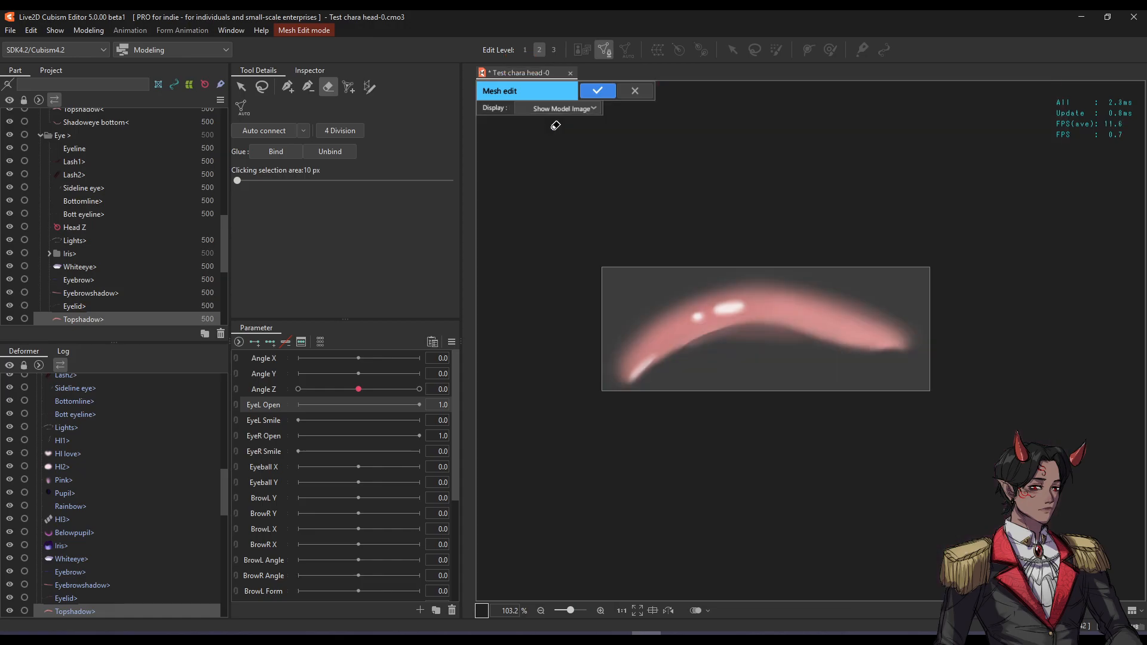
click(586, 107)
click(576, 136)
scroll(713, 283, up, 2)
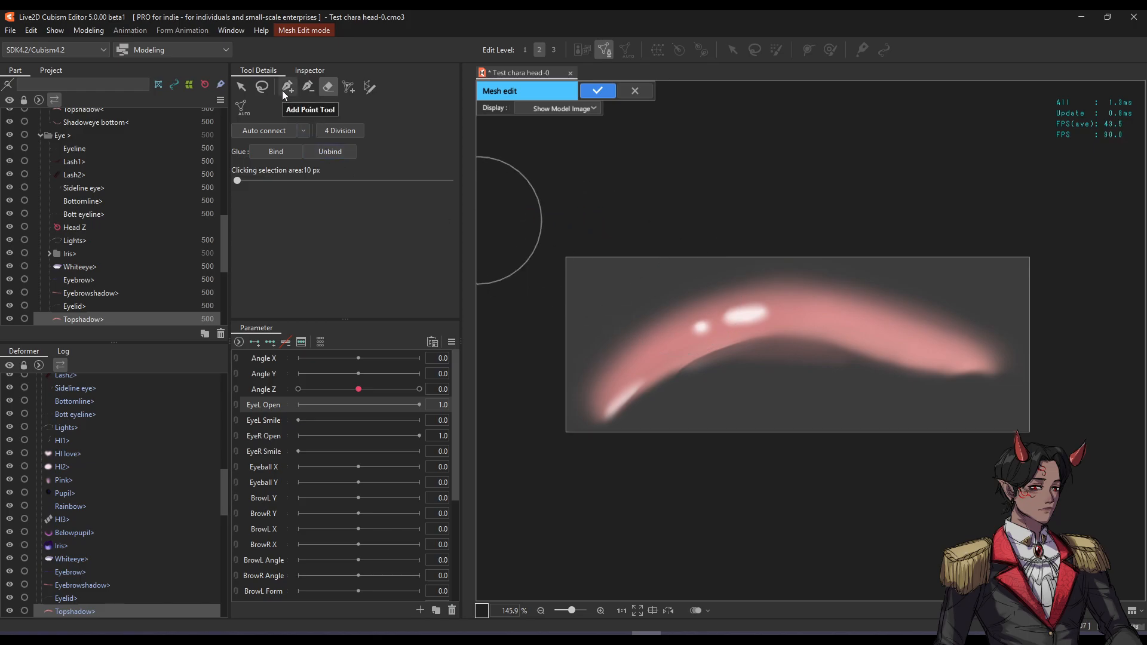
click(376, 94)
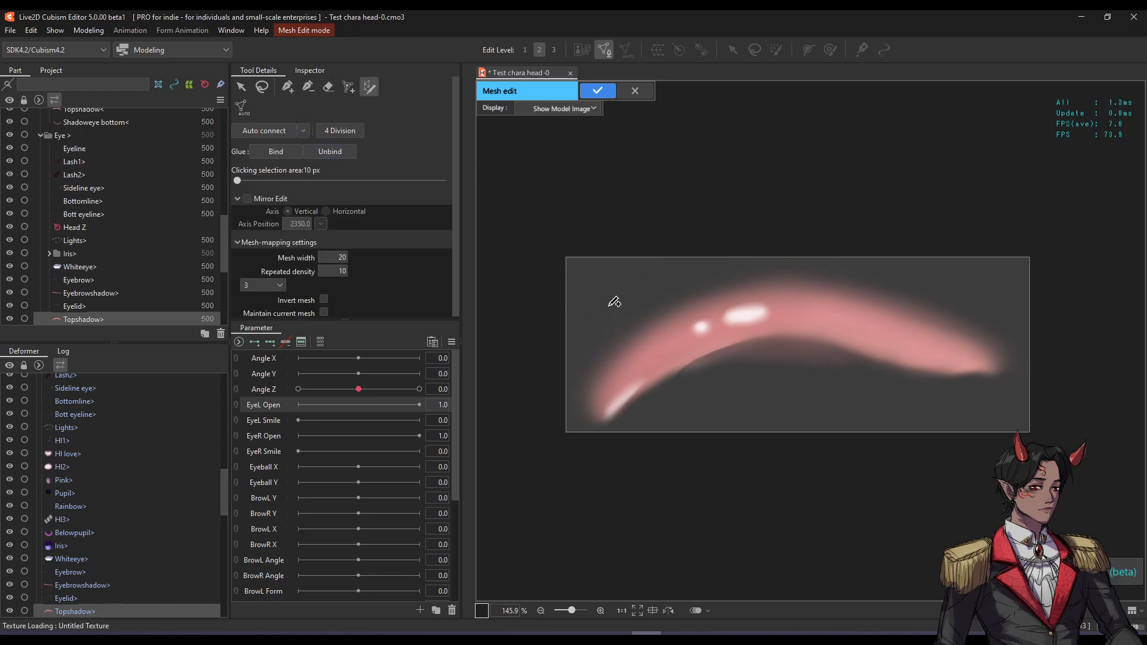
Draw a stroke between the shadow's two tips and bend its points to follow the arch.
click(594, 413)
click(1001, 370)
mouse_move(967, 373)
mouse_down()
mouse_move(952, 350)
mouse_move(804, 300)
mouse_move(735, 311)
mouse_up()
mouse_move(686, 348)
mouse_down()
mouse_move(632, 373)
mouse_move(671, 341)
mouse_up()
drag(736, 311, 735, 309)
drag(804, 306, 807, 305)
drag(896, 323, 895, 325)
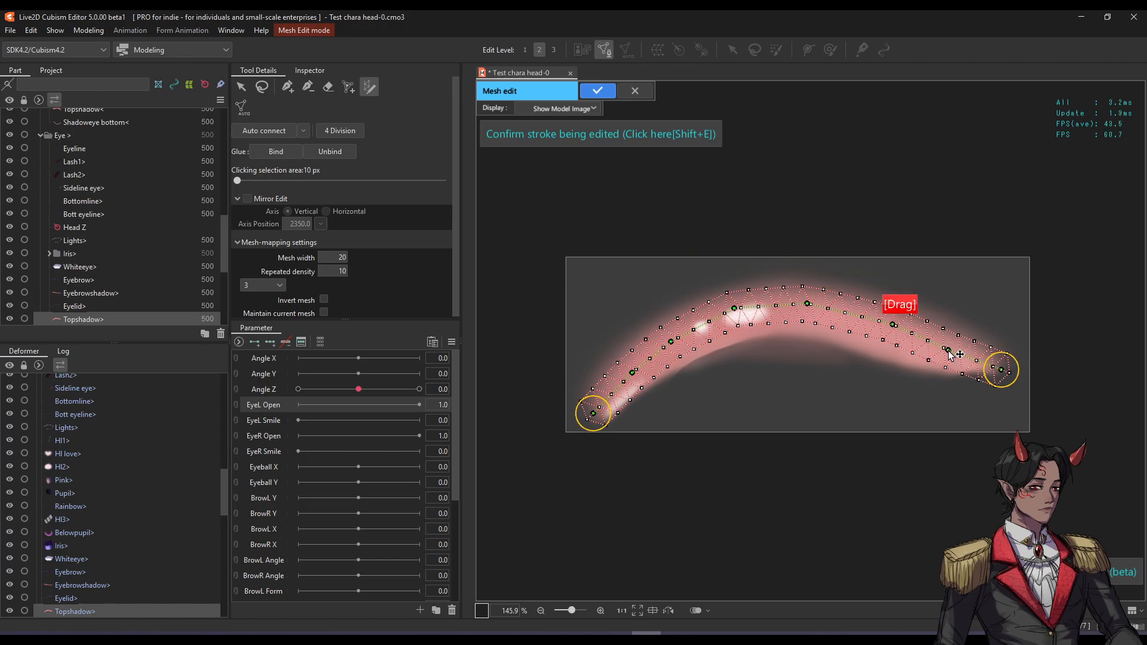
drag(734, 309, 739, 311)
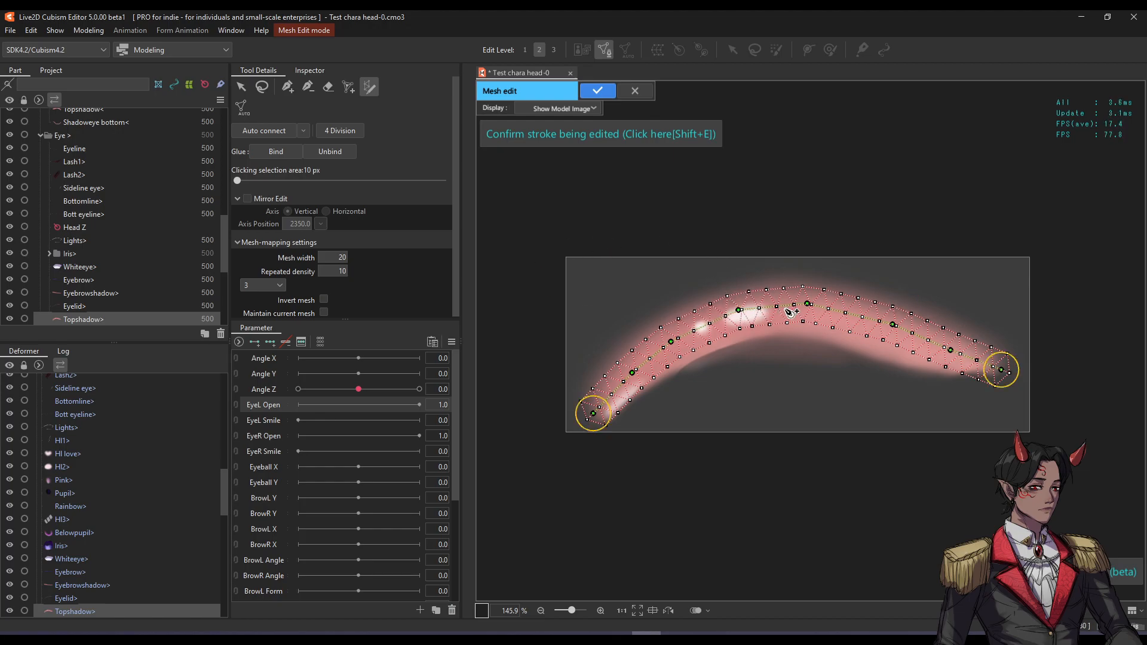
scroll(346, 173, down, 1)
Widen the Topshadow strip mesh from 20 to 50, fine-tune a point, and apply it.
mouse_move(336, 258)
mouse_down()
mouse_move(367, 258)
mouse_move(349, 273)
mouse_up()
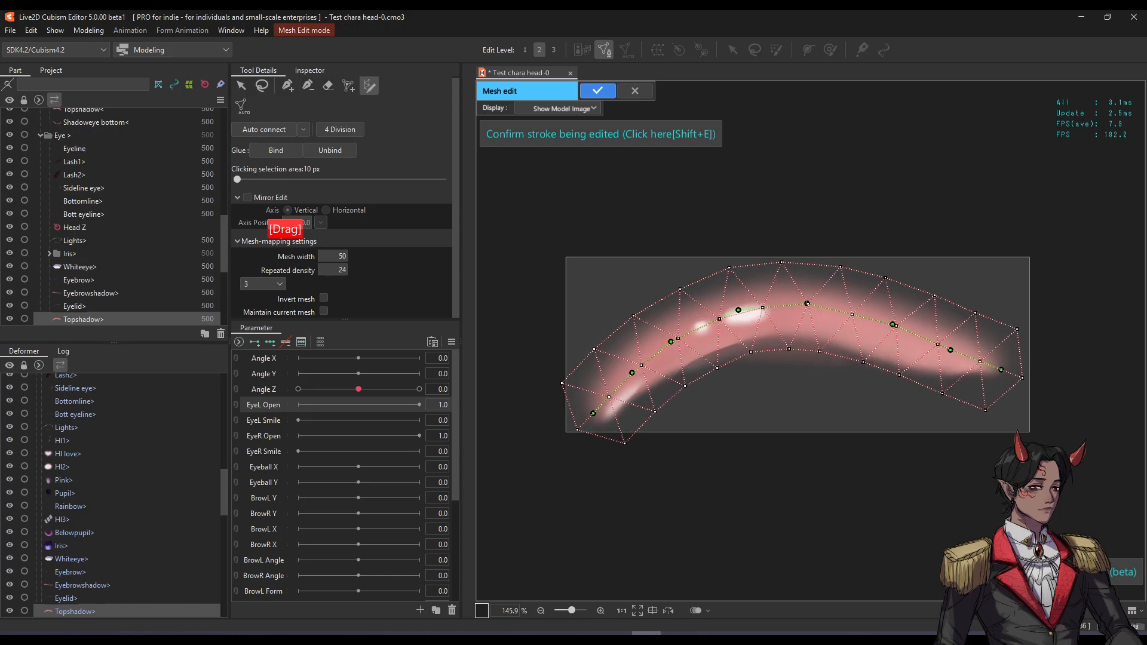
drag(808, 304, 809, 281)
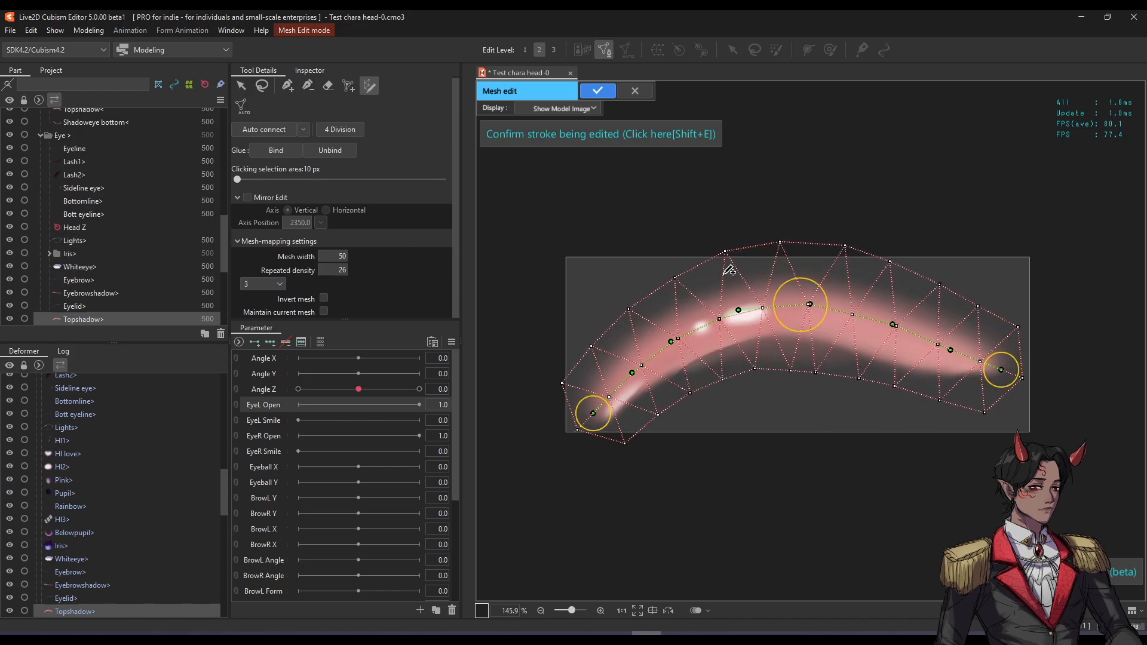
click(591, 92)
Select the Shadoweye bottom mesh and enter mesh edit on it.
scroll(786, 221, down, 2)
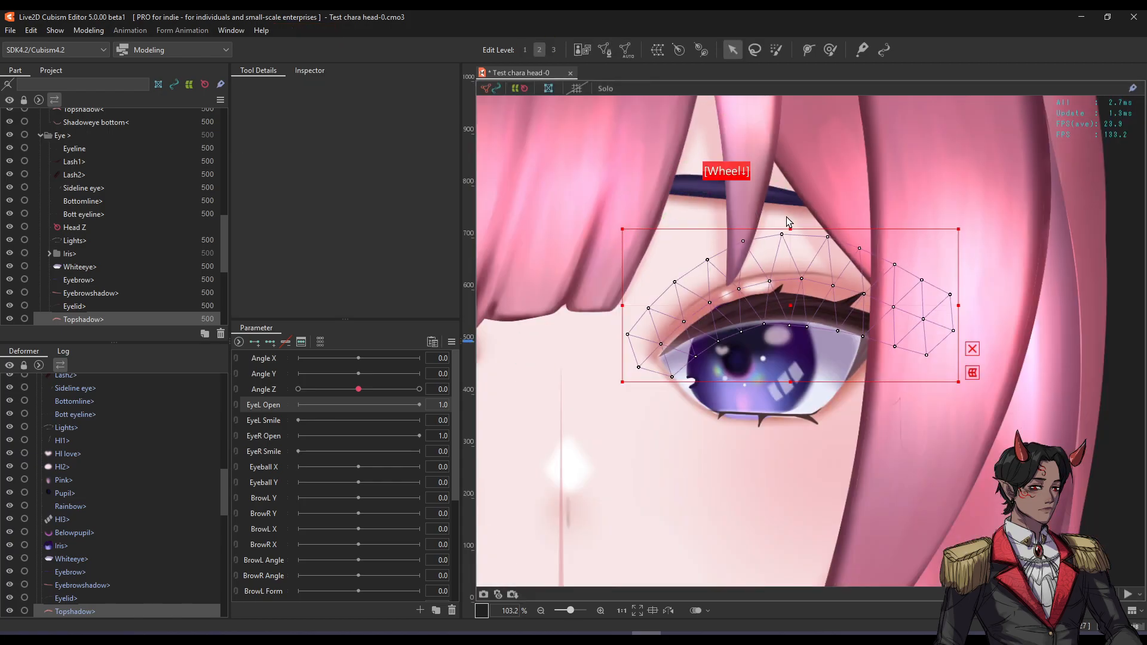
key(ctrl+z)
key(ctrl+z)
key(ctrl+z)
key(ctrl+z)
key(ctrl+z)
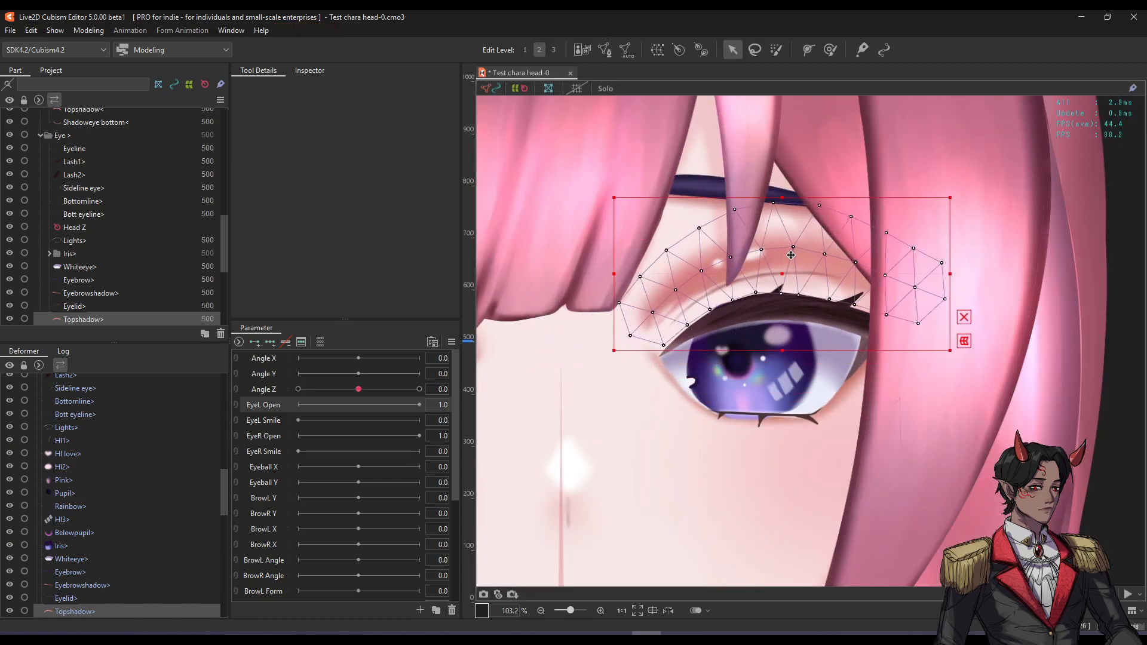
scroll(785, 391, up, 2)
click(853, 405)
key(s)
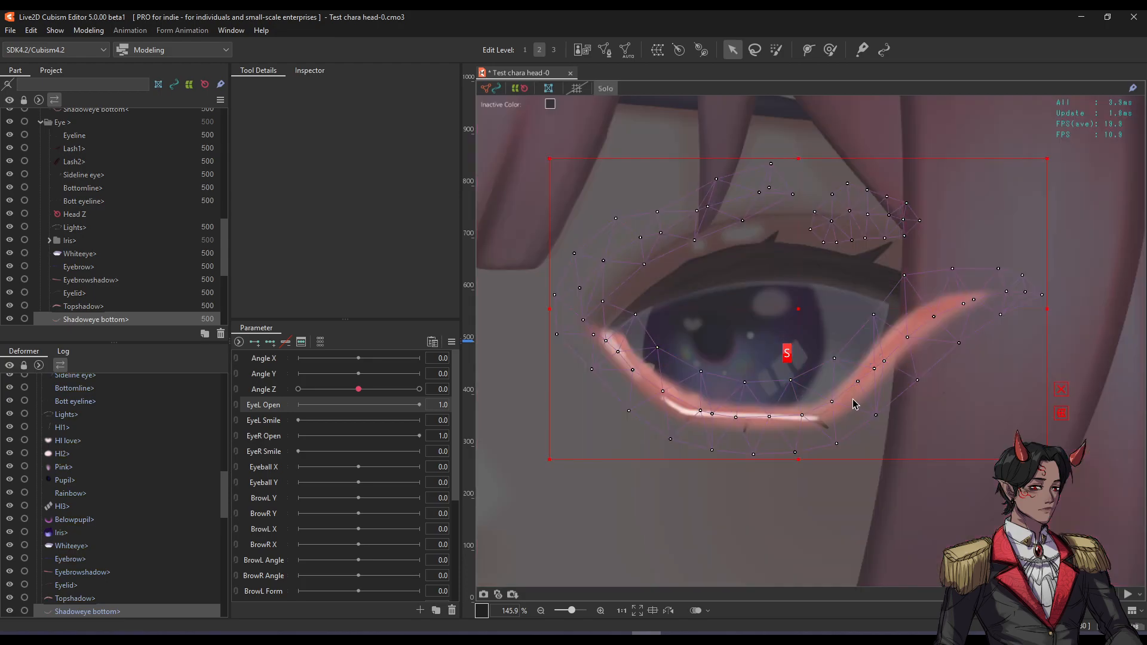
key(s)
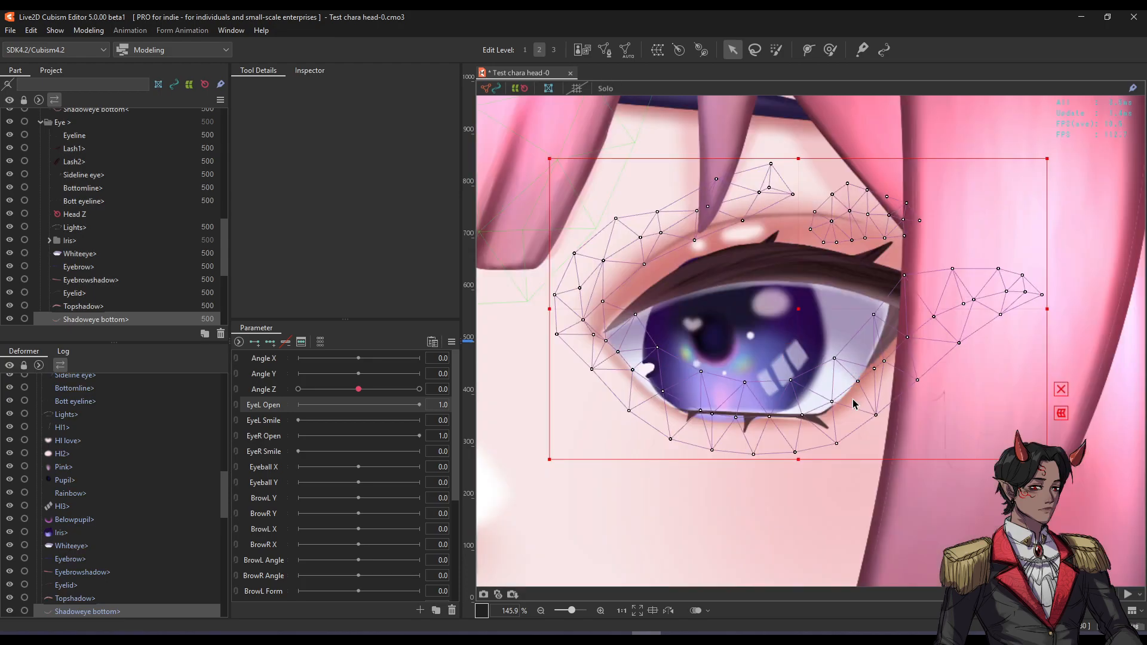
key(ctrl+e)
Zoom and pan to frame the whole Shadoweye bottom mesh.
scroll(673, 268, up, 3)
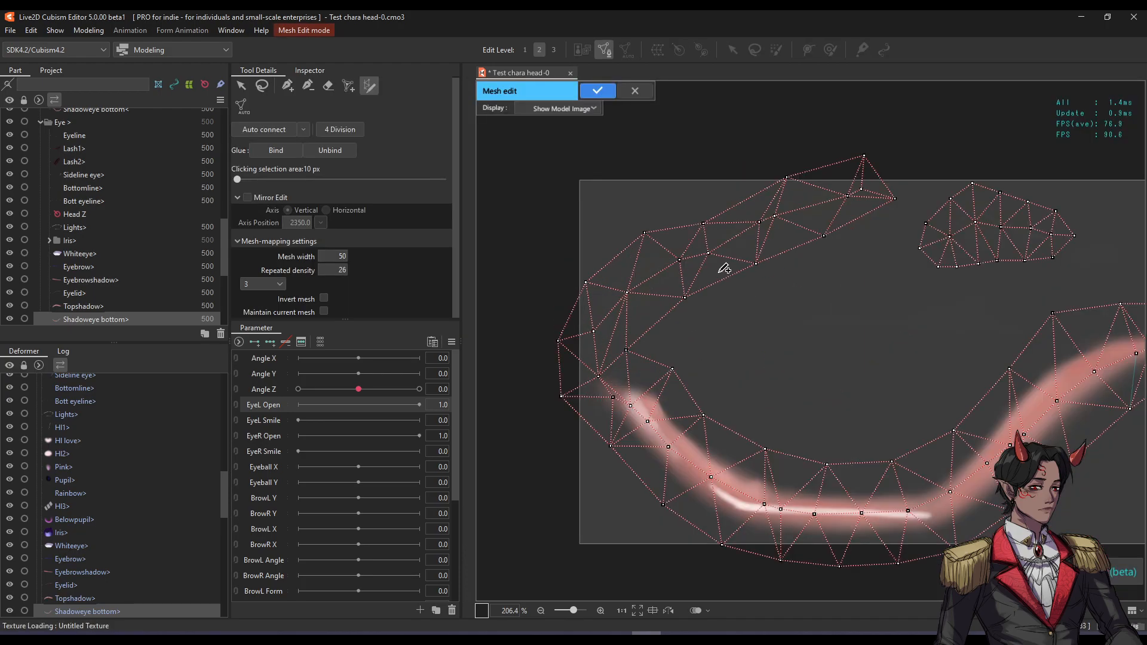
scroll(730, 240, up, 2)
scroll(730, 240, down, 2)
scroll(681, 230, up, 4)
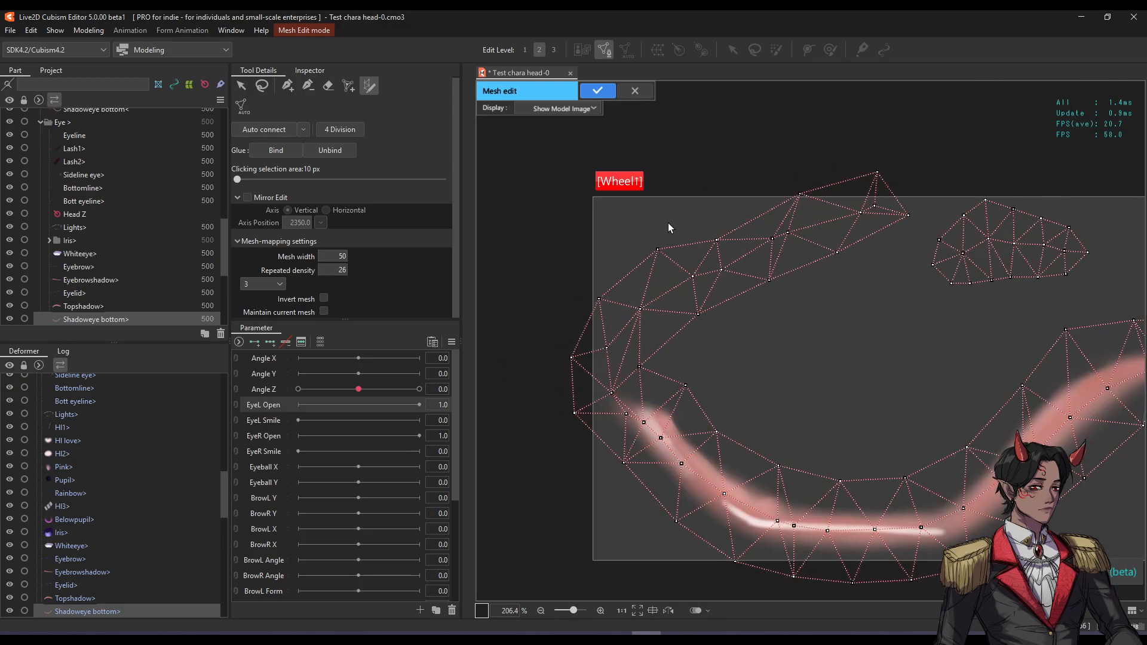
scroll(724, 348, down, 3)
scroll(1044, 321, up, 1)
scroll(1045, 322, up, 5)
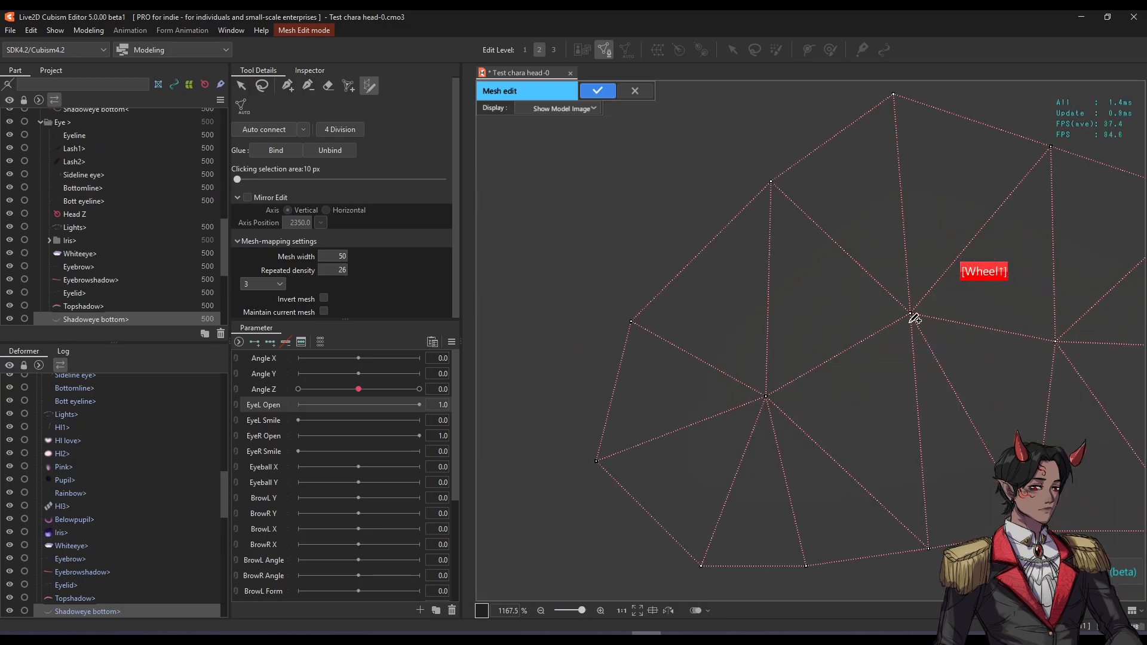
scroll(673, 310, up, 4)
key(space)
drag(673, 310, 760, 321)
scroll(969, 321, down, 3)
key(space)
drag(611, 335, 740, 297)
scroll(741, 298, down, 2)
scroll(862, 301, up, 1)
scroll(862, 301, up, 2)
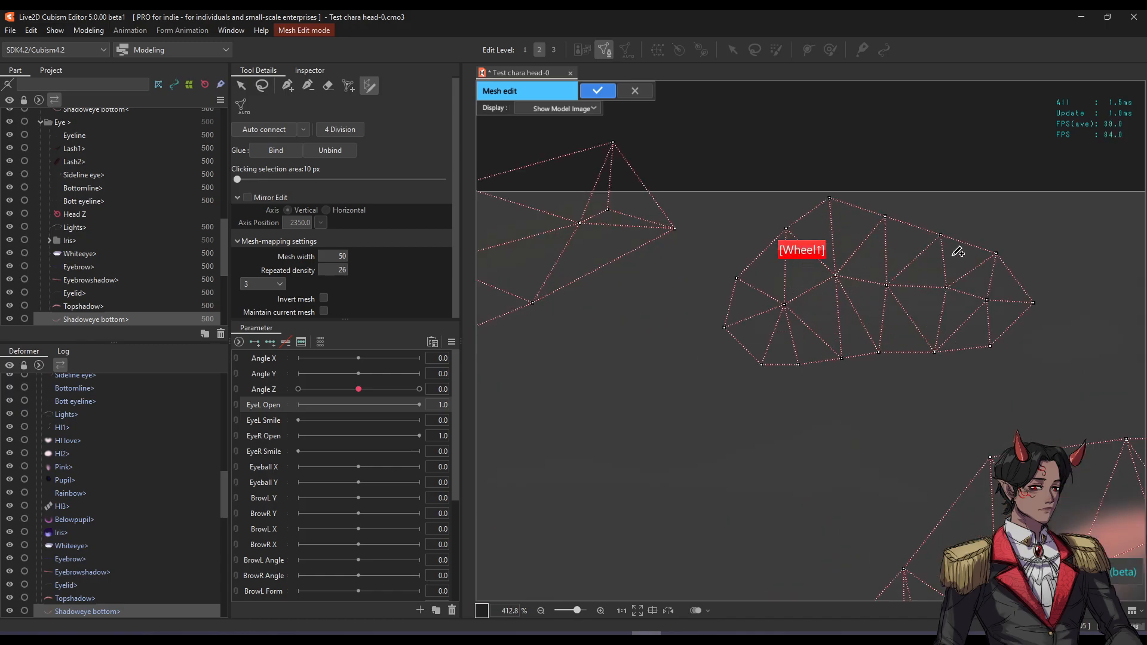
scroll(881, 263, up, 3)
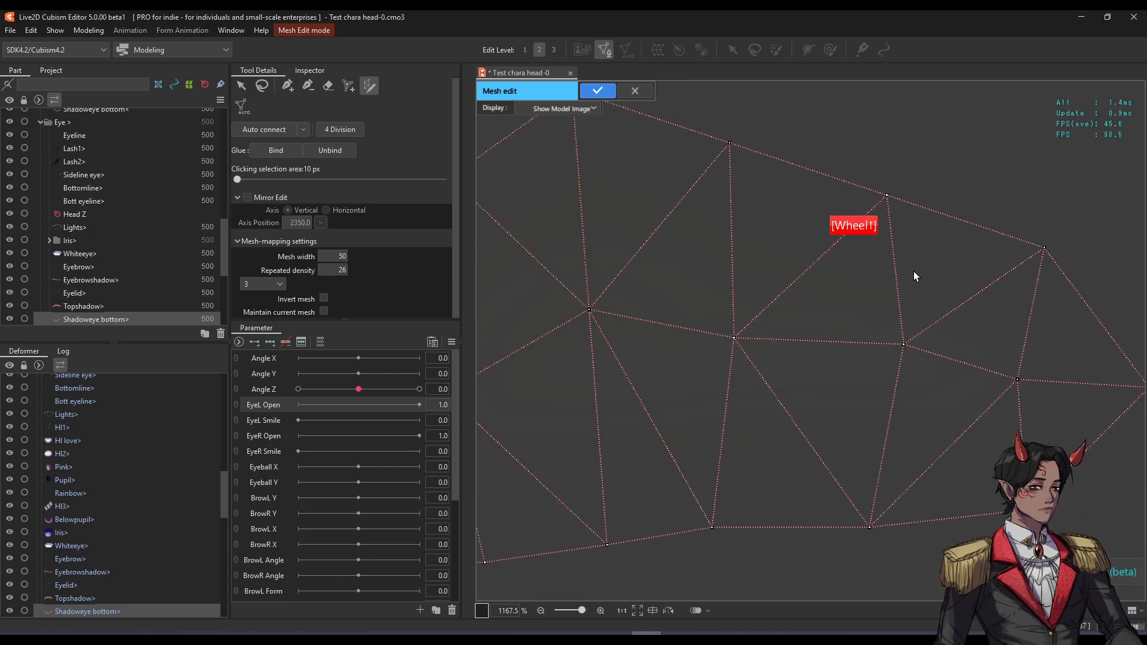
scroll(836, 292, down, 5)
key(space)
drag(819, 289, 798, 312)
scroll(819, 276, down, 1)
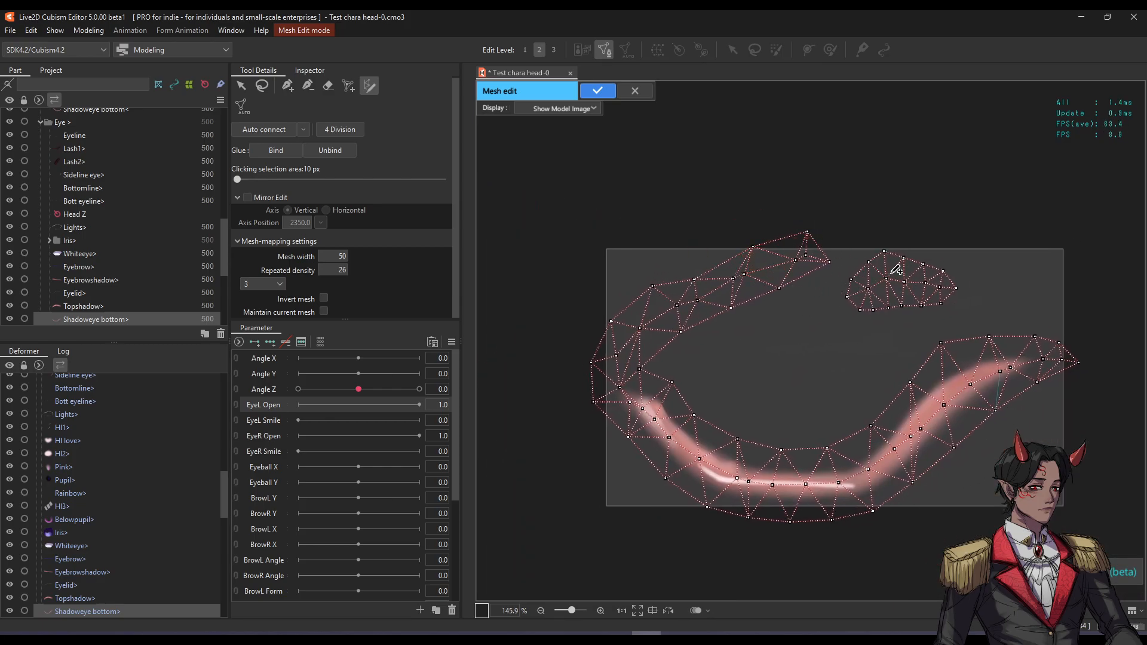
Resize the eraser brush and erase all old mesh vertices over the lower shadow.
click(328, 86)
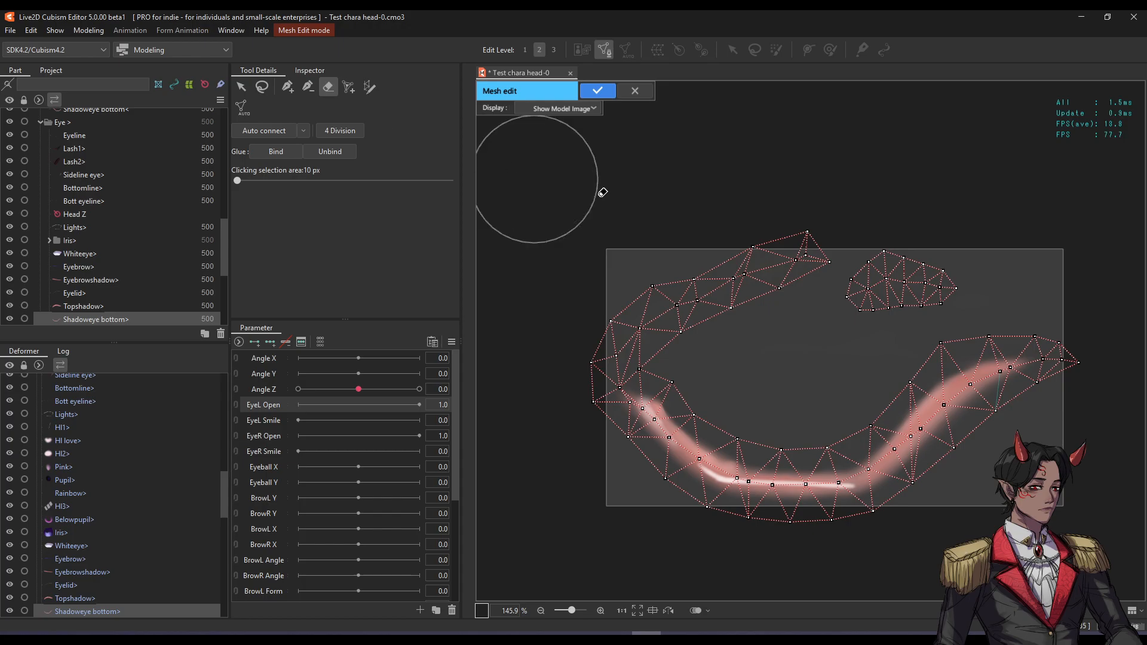
key(b)
drag(585, 235, 794, 236)
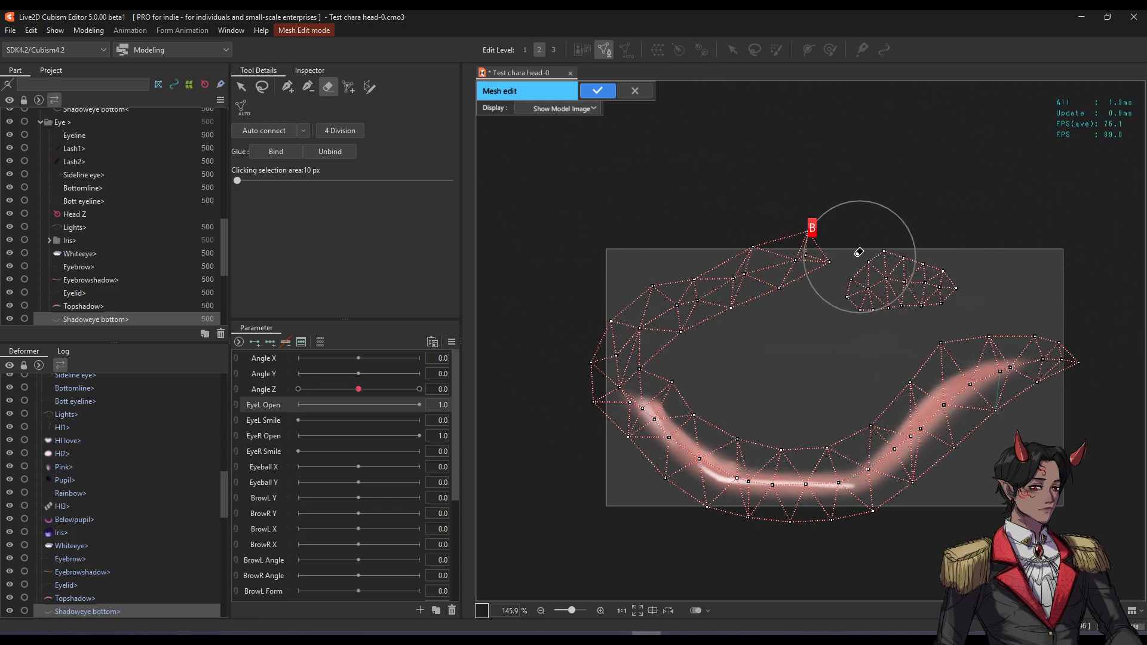
scroll(724, 244, down, 2)
scroll(724, 244, down, 10)
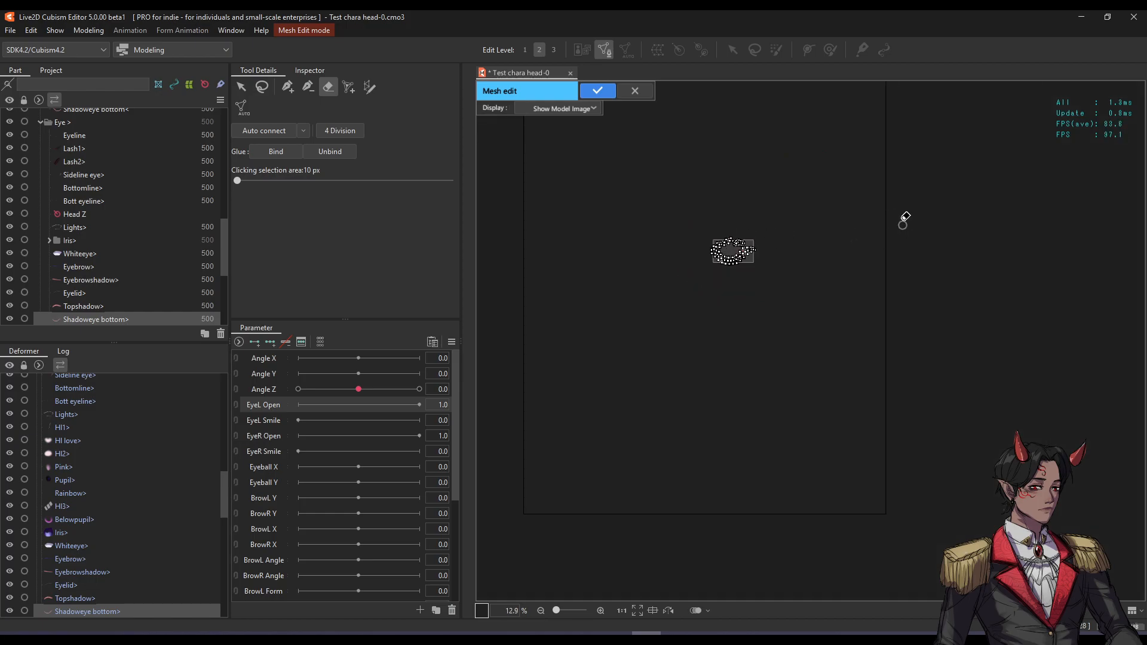
scroll(849, 196, up, 6)
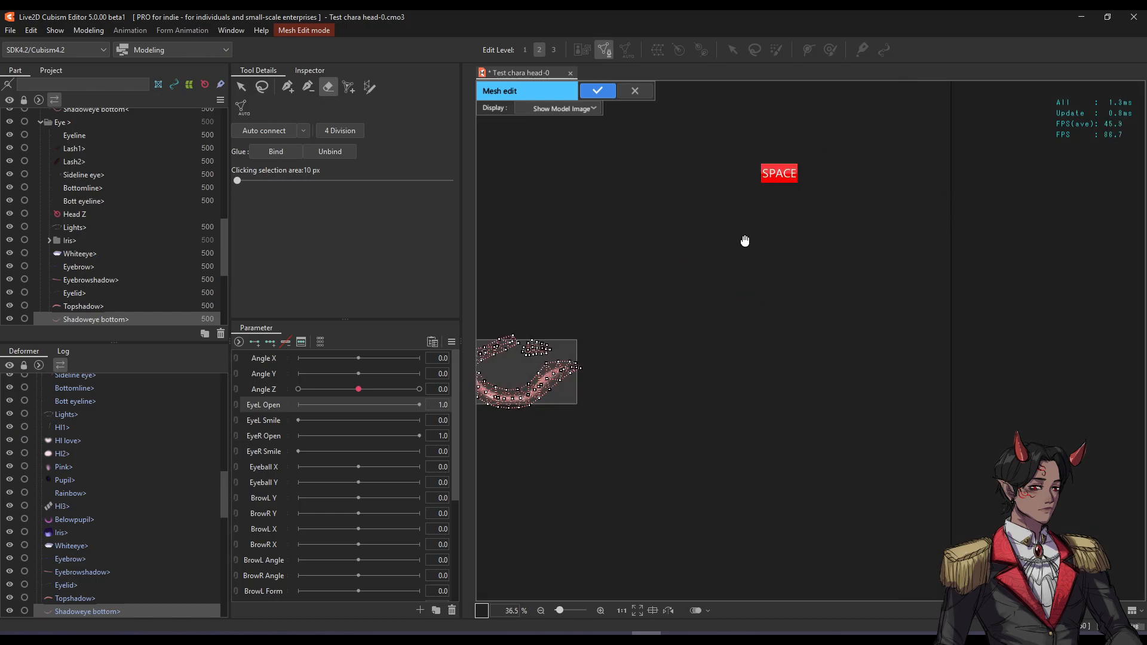
drag(785, 242, 842, 259)
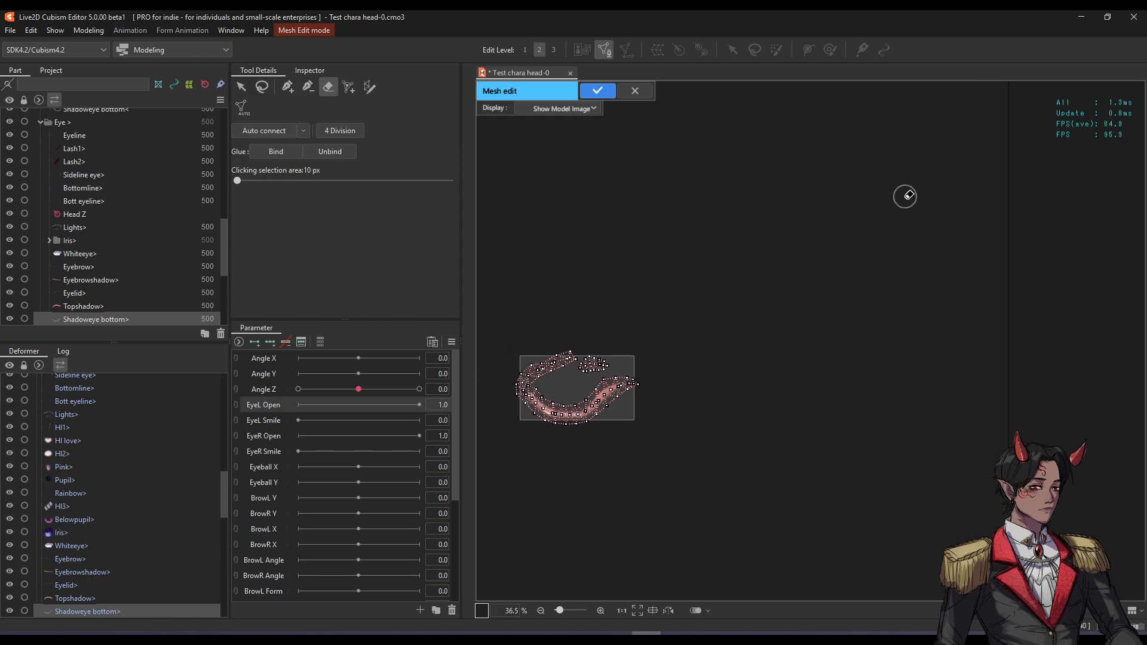
scroll(909, 200, down, 2)
drag(720, 236, 837, 278)
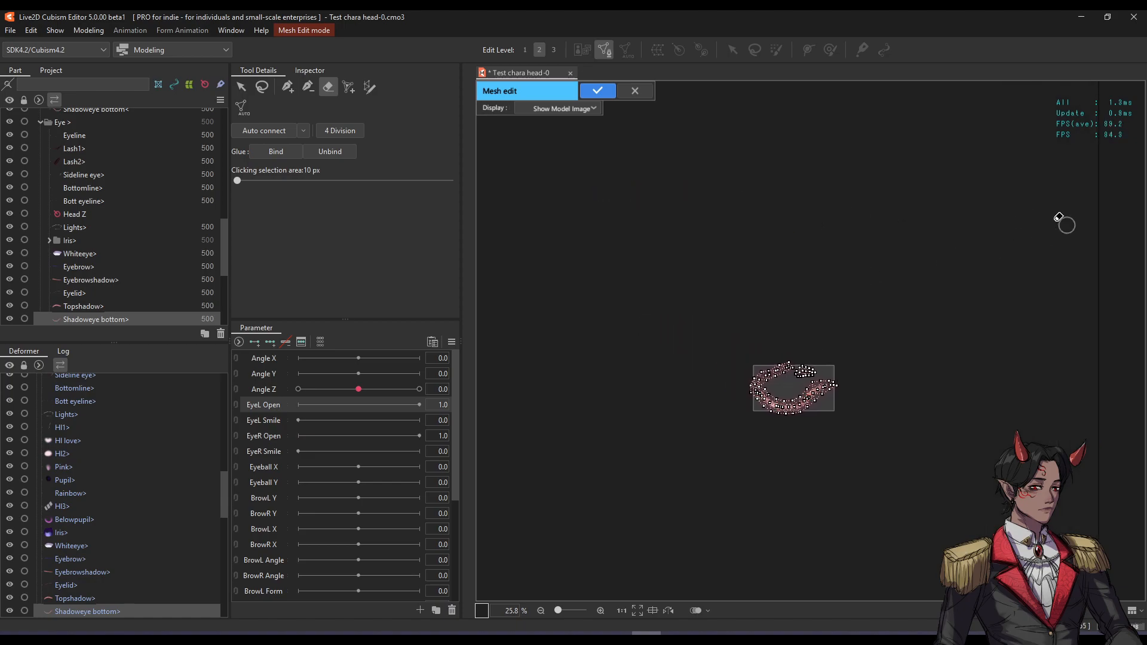
scroll(801, 391, up, 6)
scroll(625, 348, up, 2)
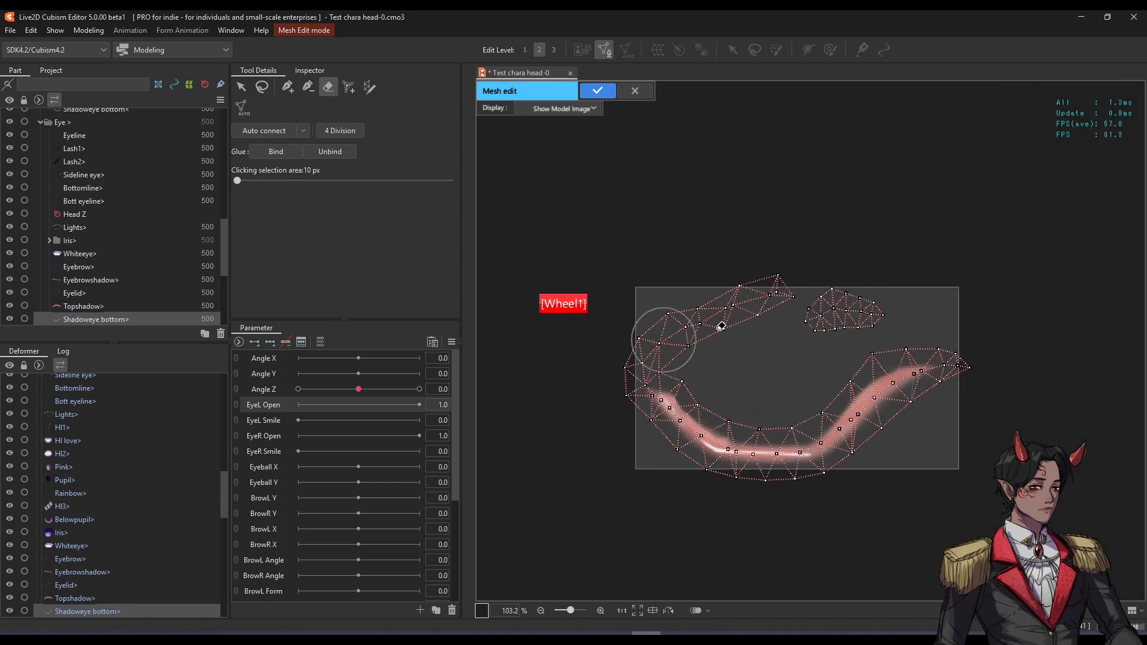
mouse_move(965, 239)
mouse_down()
mouse_move(826, 263)
mouse_move(832, 295)
mouse_move(696, 312)
mouse_move(597, 400)
mouse_move(687, 442)
mouse_move(801, 435)
mouse_move(827, 415)
mouse_move(763, 271)
mouse_move(961, 254)
mouse_up()
drag(783, 276, 810, 275)
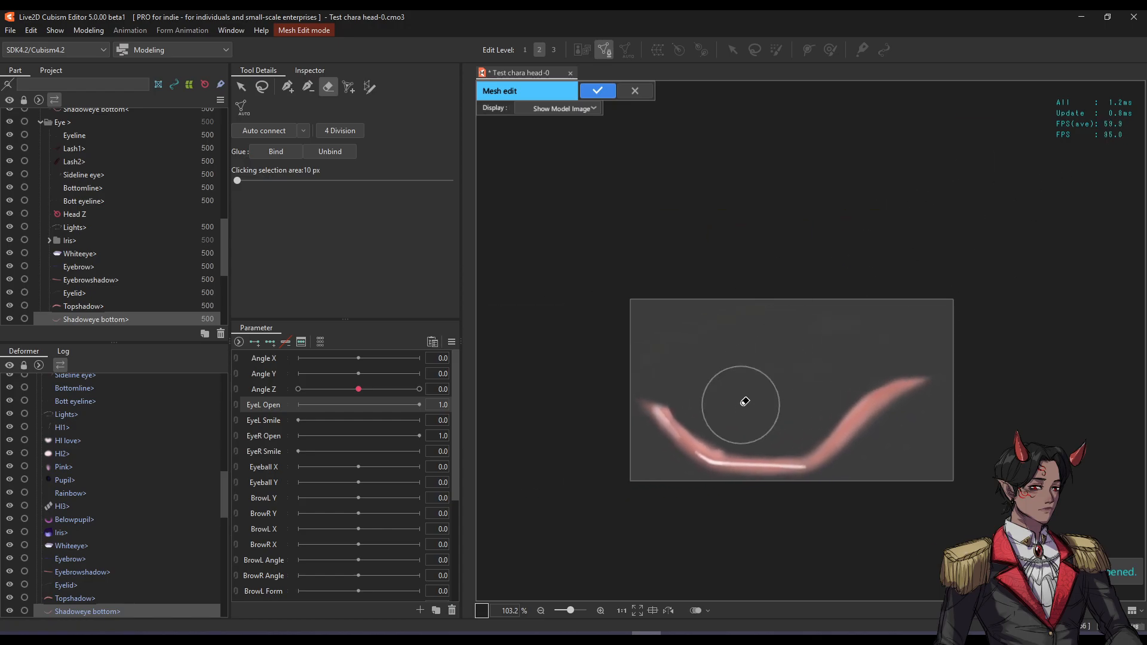
scroll(722, 410, up, 2)
Place a mesh-mapping stroke from the shadow's left end to its right tip, discarding misplaced points.
click(370, 87)
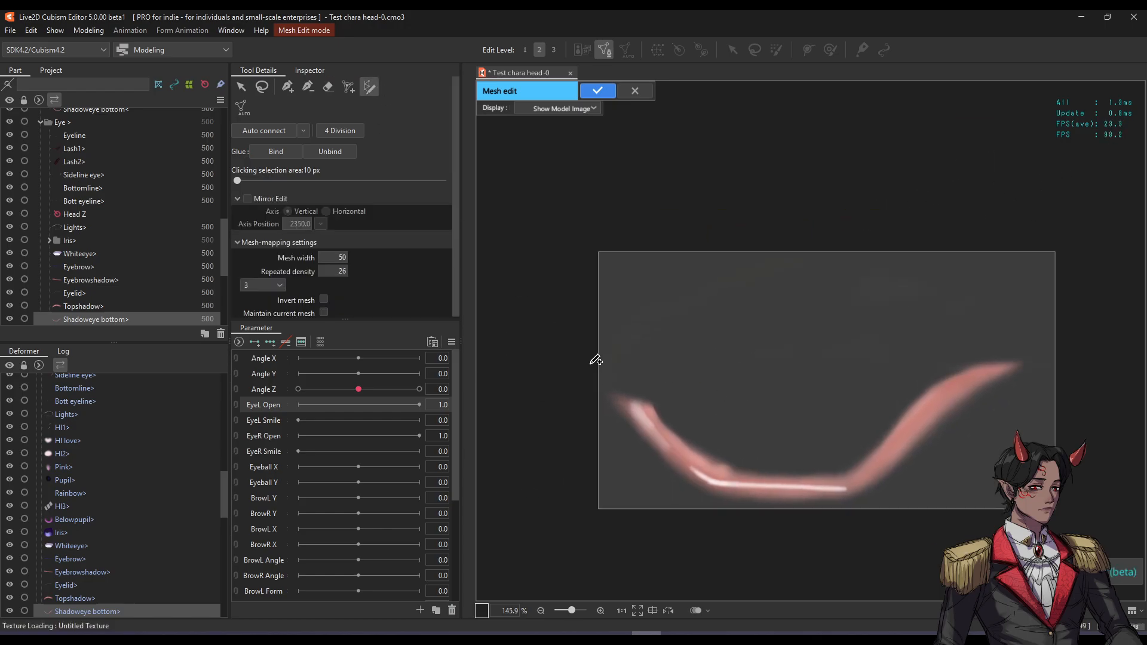
click(621, 396)
click(853, 482)
key(ctrl+z)
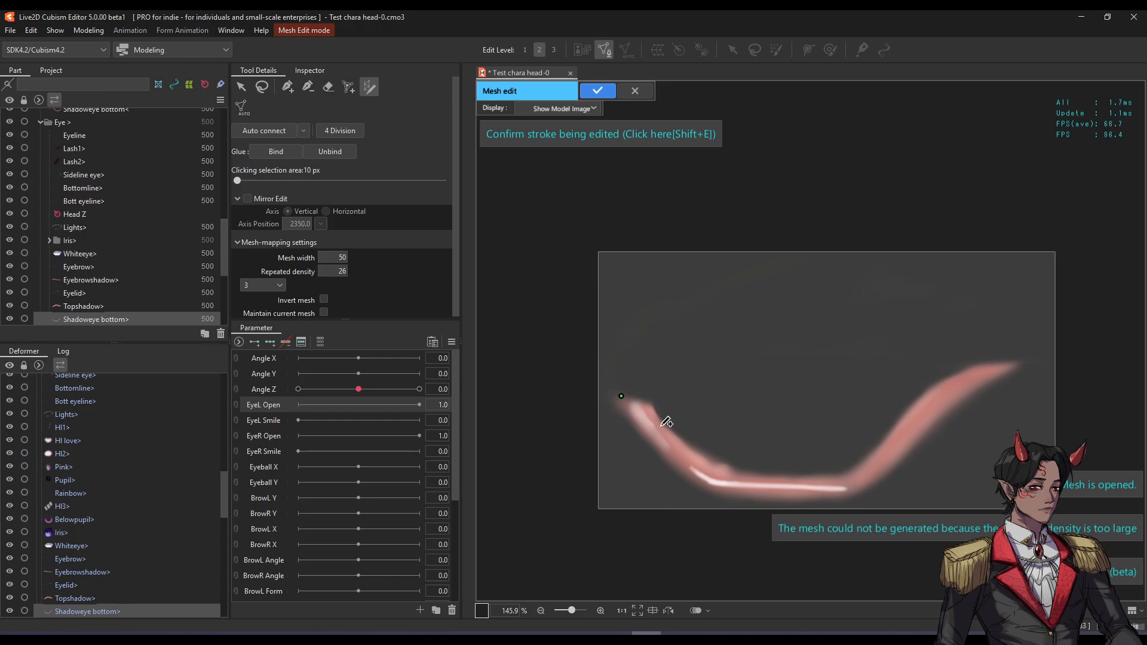
click(699, 472)
click(852, 482)
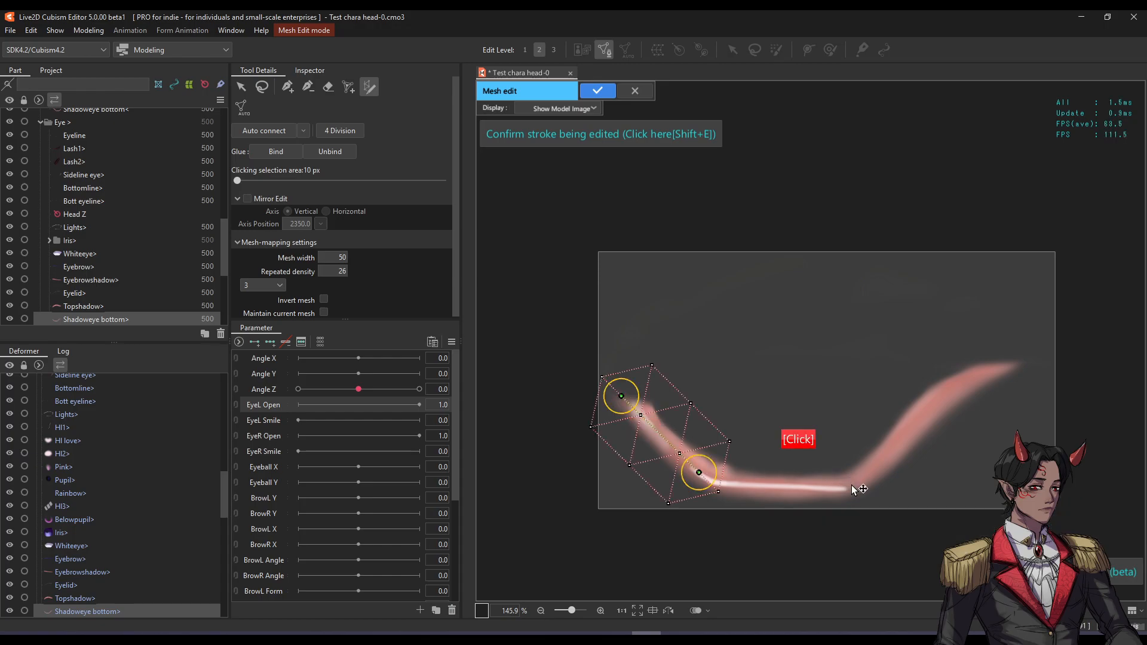
key(ctrl+z)
click(792, 484)
key(ctrl+z)
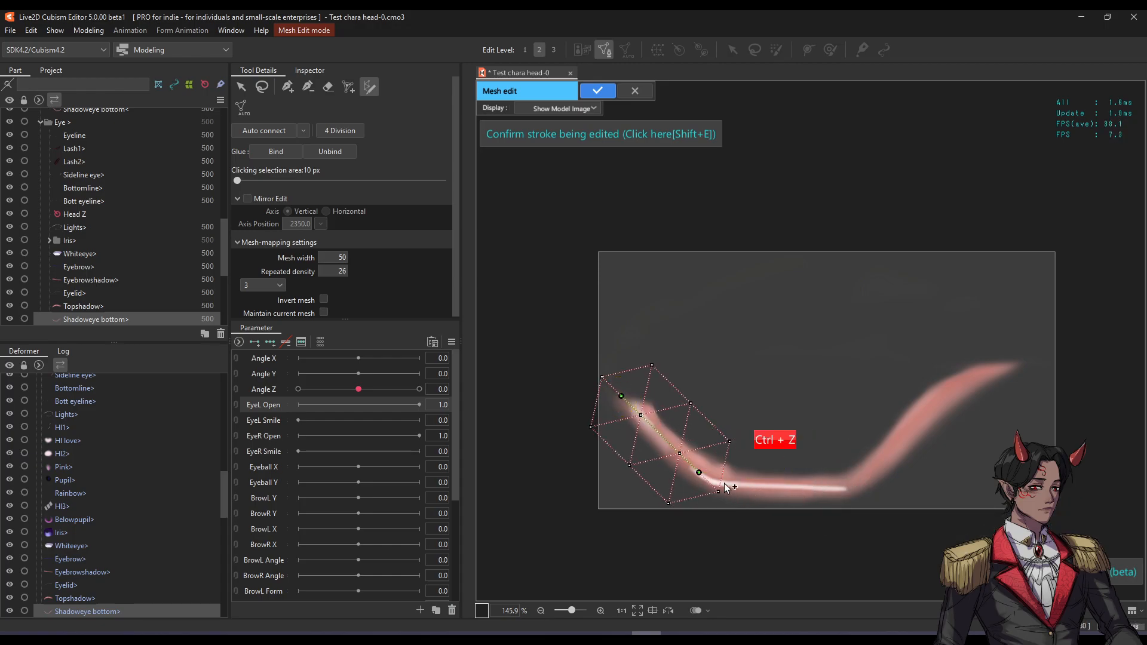
click(726, 488)
key(ctrl+z)
click(792, 483)
click(861, 487)
key(ctrl+z)
key(ctrl+z)
key(ctrl+z)
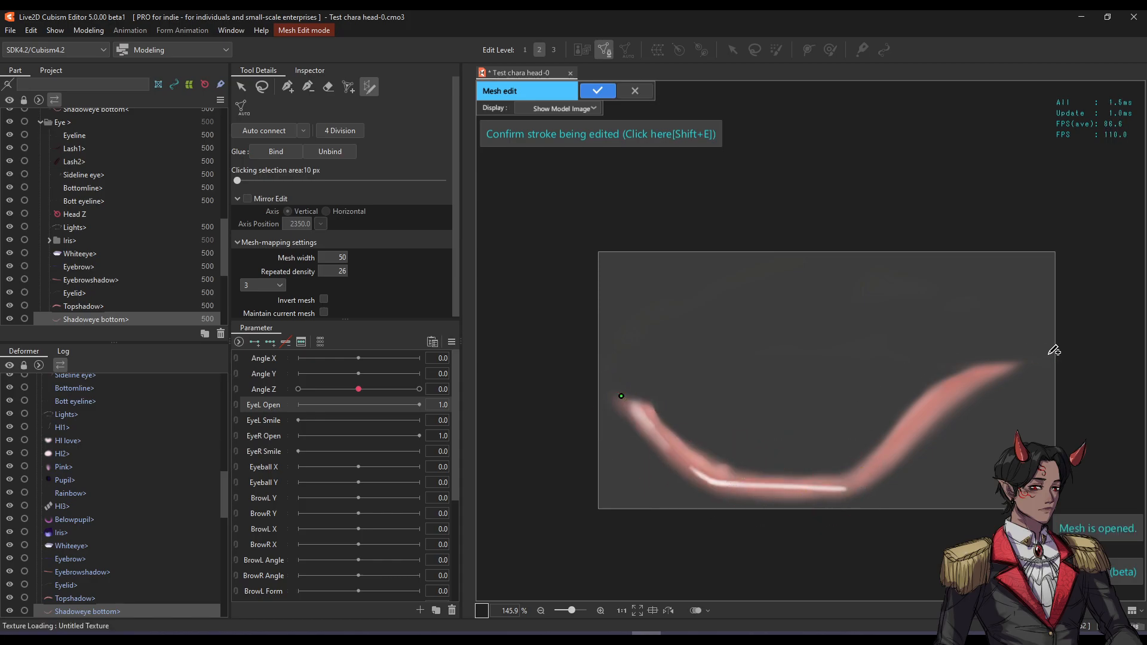
click(1022, 363)
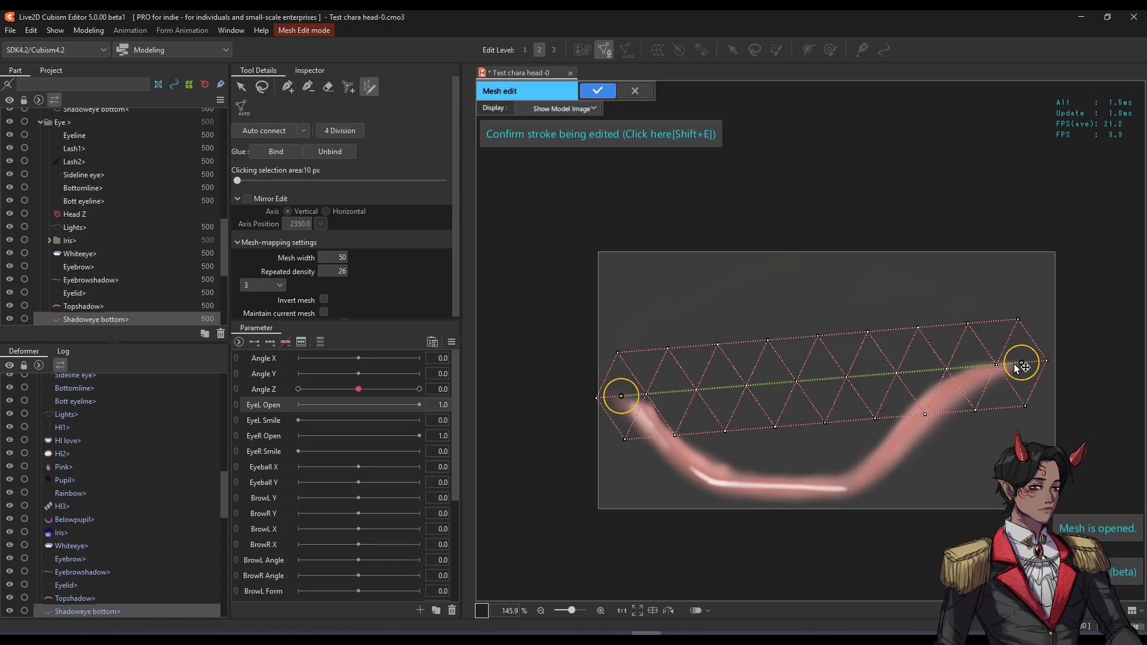
Bend the stroke along the shadow curve, set mesh width to 42, and apply it.
click(961, 392)
mouse_move(963, 394)
mouse_down()
mouse_move(934, 389)
mouse_move(882, 466)
mouse_move(821, 490)
mouse_move(853, 487)
mouse_up()
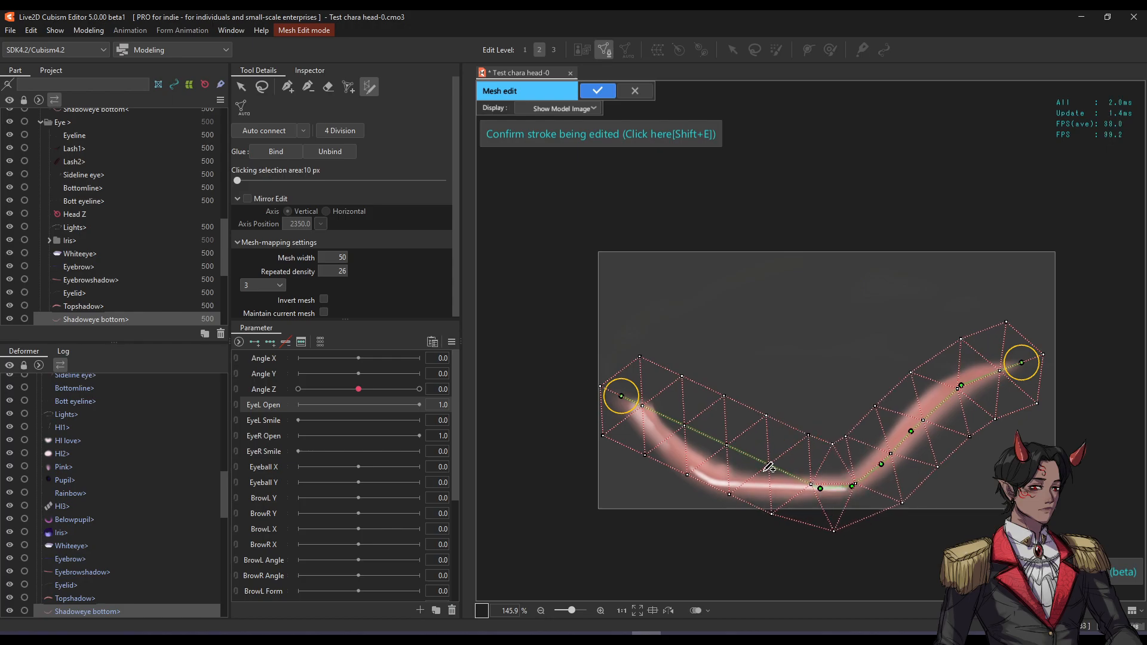
mouse_move(765, 464)
mouse_down()
mouse_move(746, 486)
mouse_move(655, 439)
mouse_up()
click(328, 153)
drag(338, 251, 359, 272)
click(592, 91)
Select the Whiteeye mesh for editing and centre the eye white in view.
scroll(643, 242, down, 3)
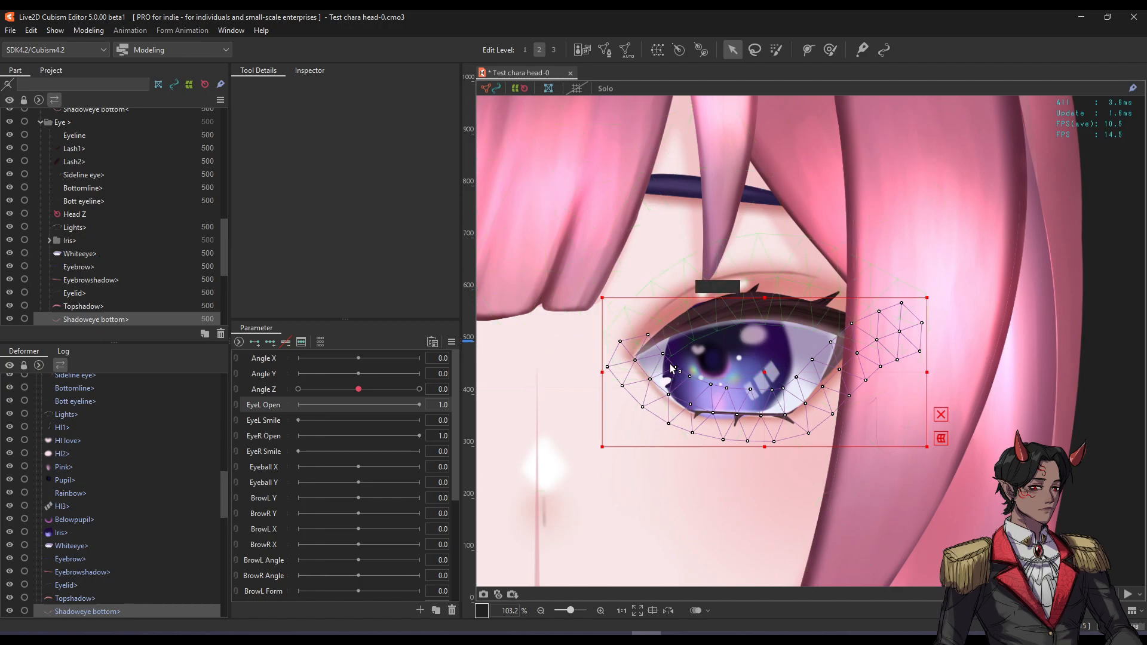
scroll(711, 359, up, 3)
click(725, 359)
drag(725, 359, 749, 361)
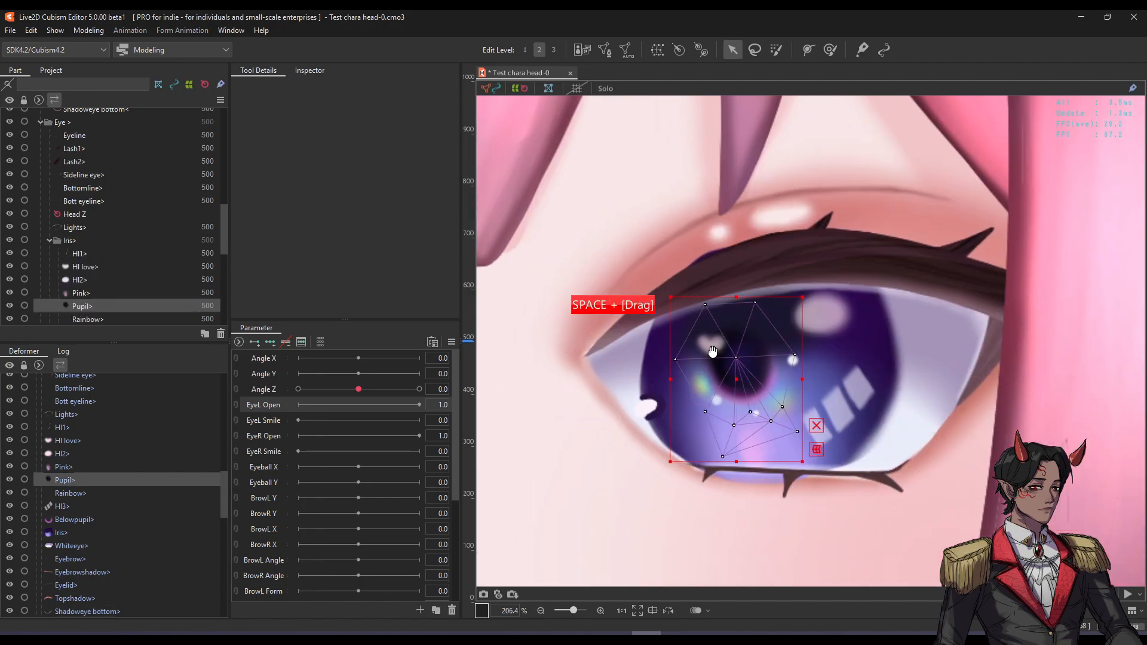
click(937, 439)
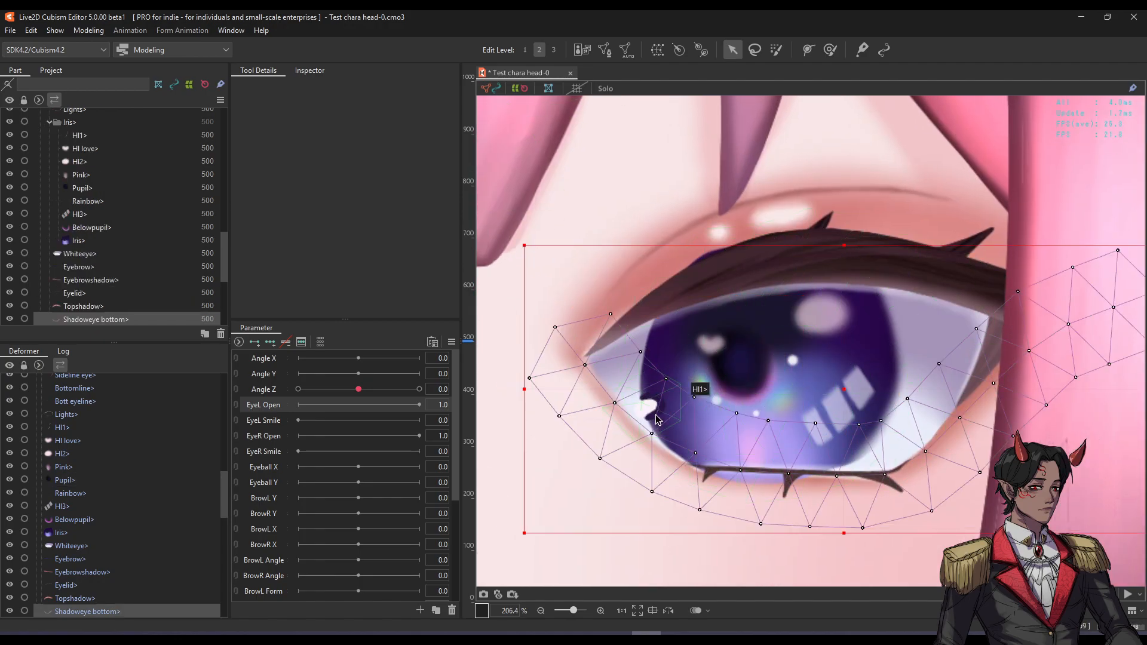
double_click(865, 327)
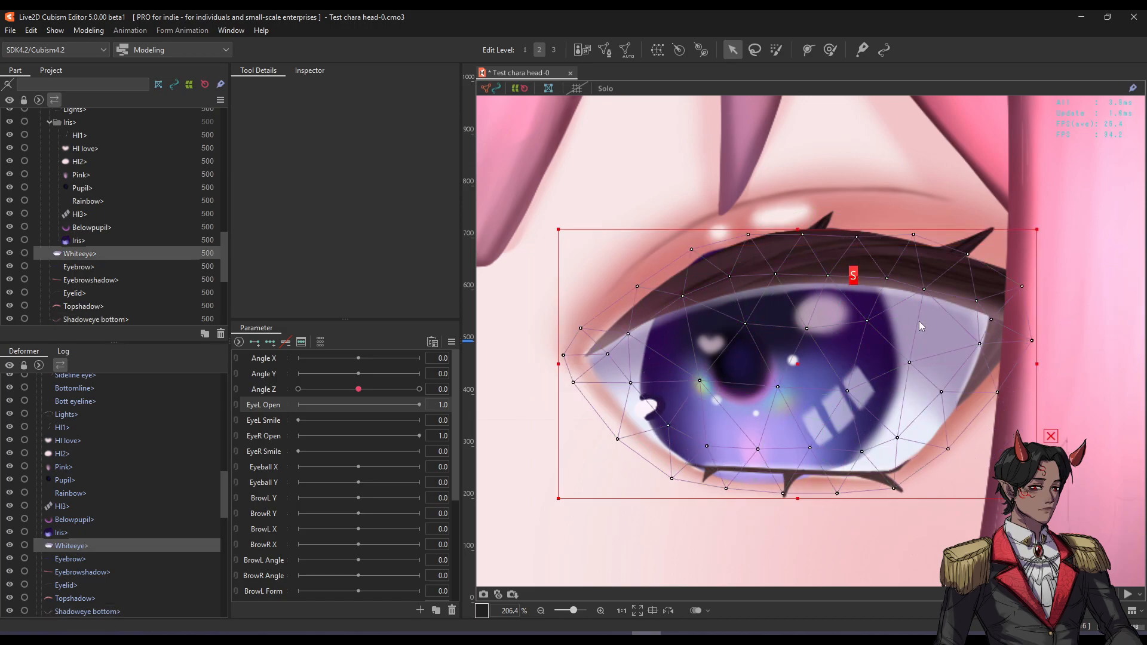
scroll(713, 342, up, 1)
scroll(713, 343, up, 2)
mouse_move(833, 371)
mouse_down()
mouse_move(755, 371)
mouse_move(782, 350)
mouse_move(818, 360)
mouse_up()
scroll(852, 354, down, 2)
Open the Automatic Mesh generator with the Standard preset and move it off the eye.
click(625, 50)
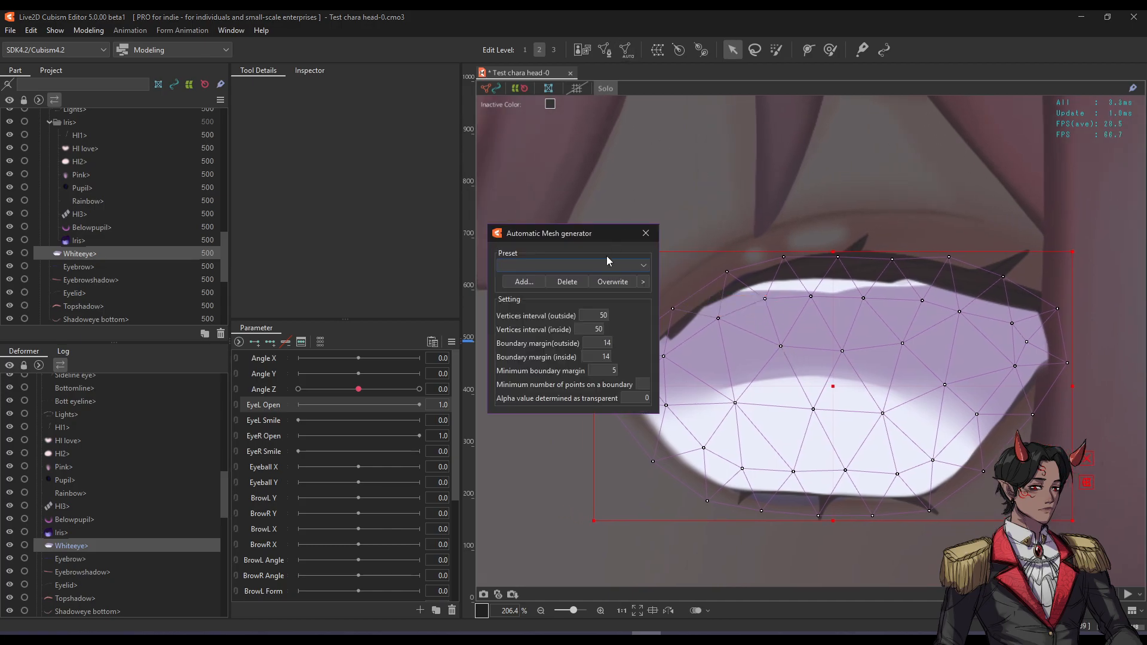
click(597, 264)
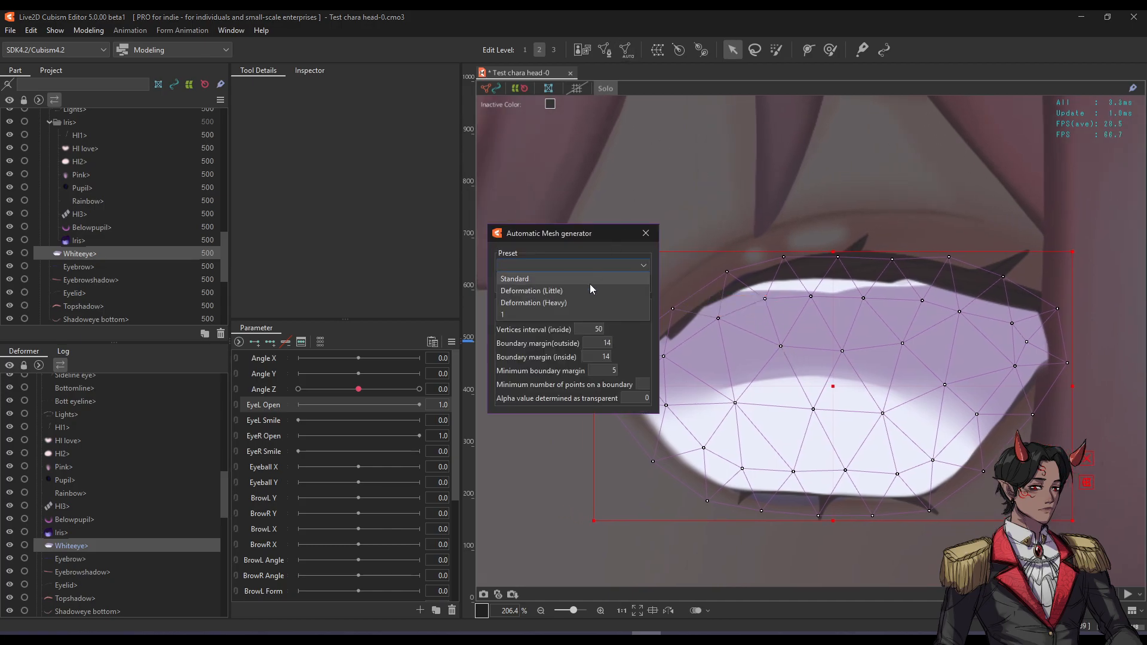
click(590, 285)
drag(600, 236, 586, 103)
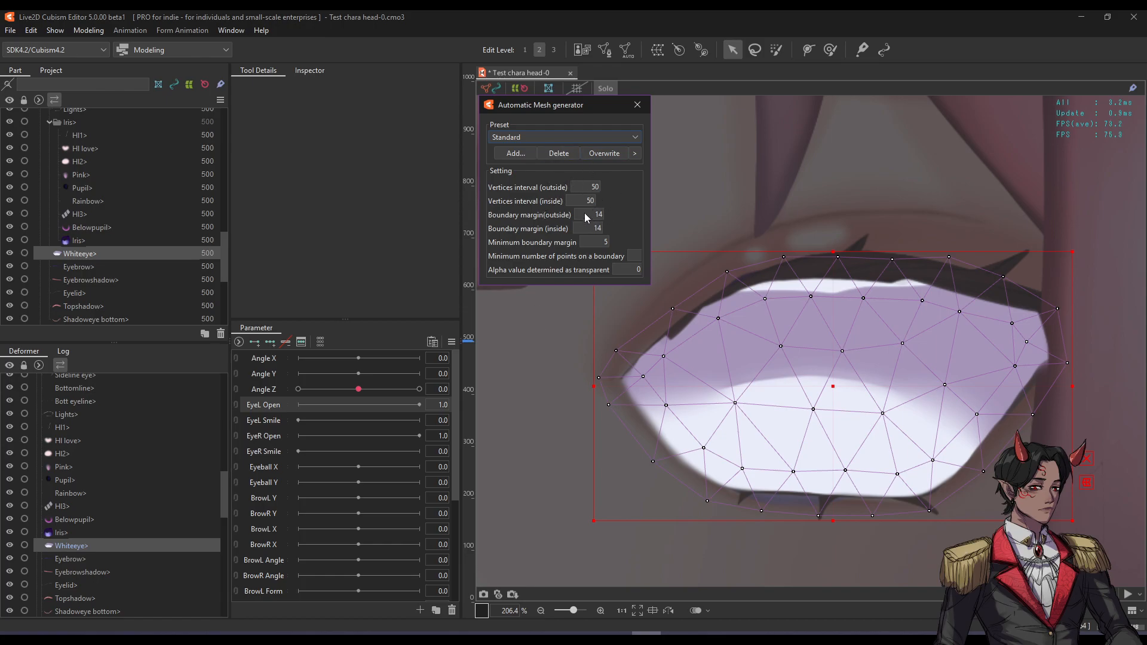
Set Whiteeye vertex intervals to 39 outside and 60 inside, margins 12 and 0, then close the generator.
mouse_move(590, 187)
mouse_down()
mouse_move(590, 204)
mouse_move(577, 201)
mouse_move(584, 191)
mouse_up()
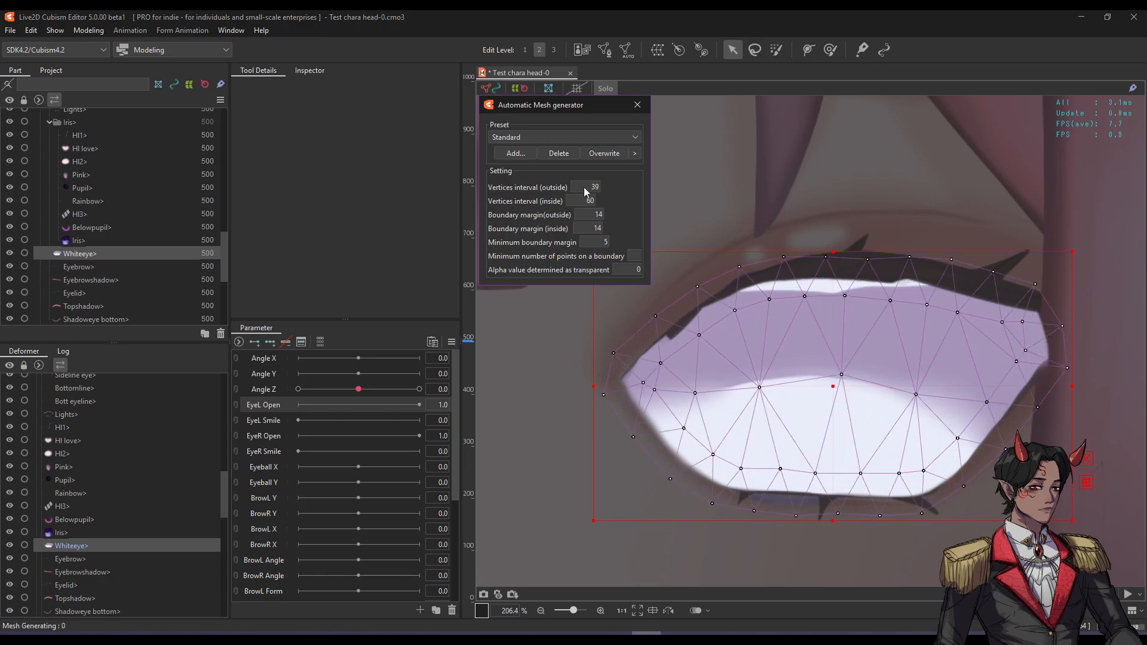
drag(596, 219, 596, 219)
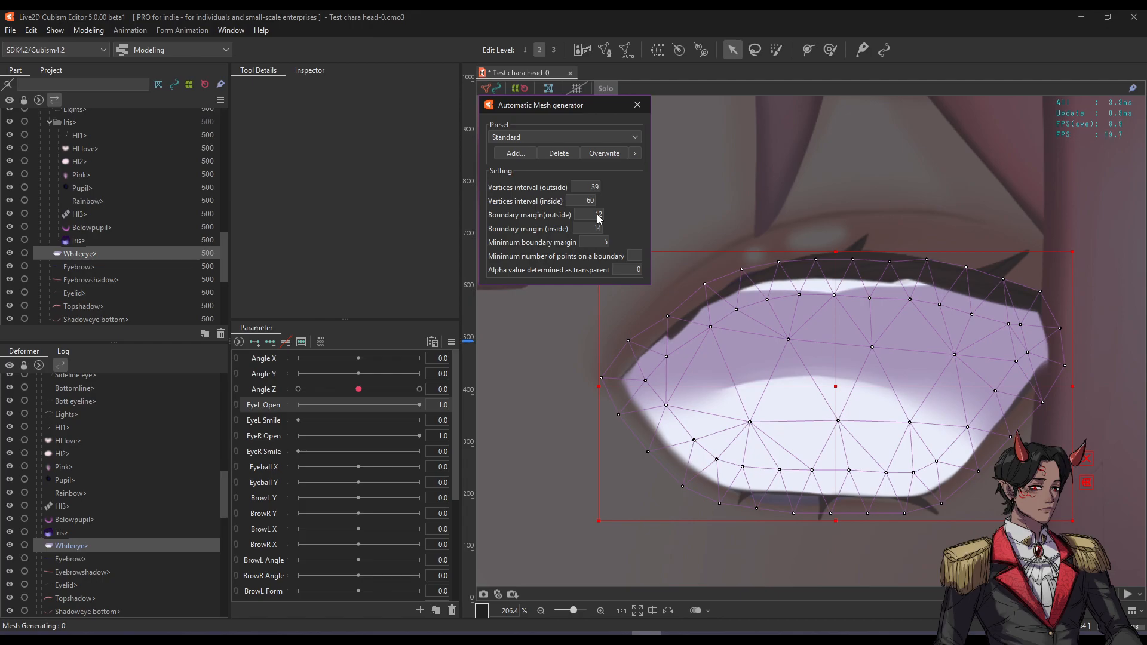
drag(588, 229, 584, 228)
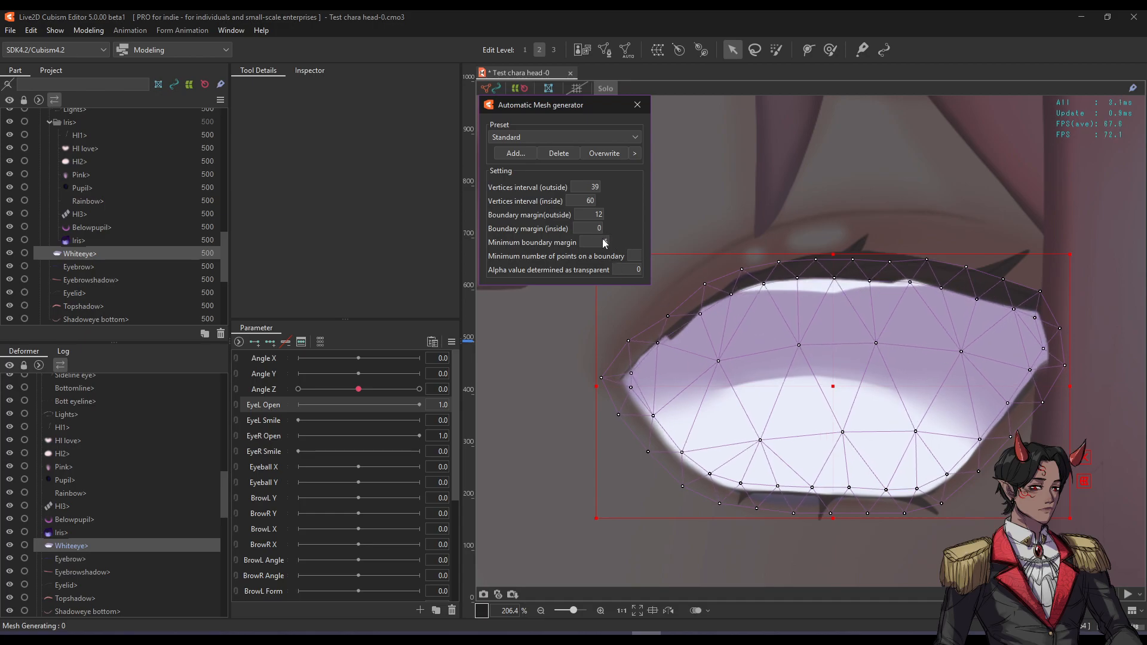
drag(594, 241, 590, 242)
click(635, 108)
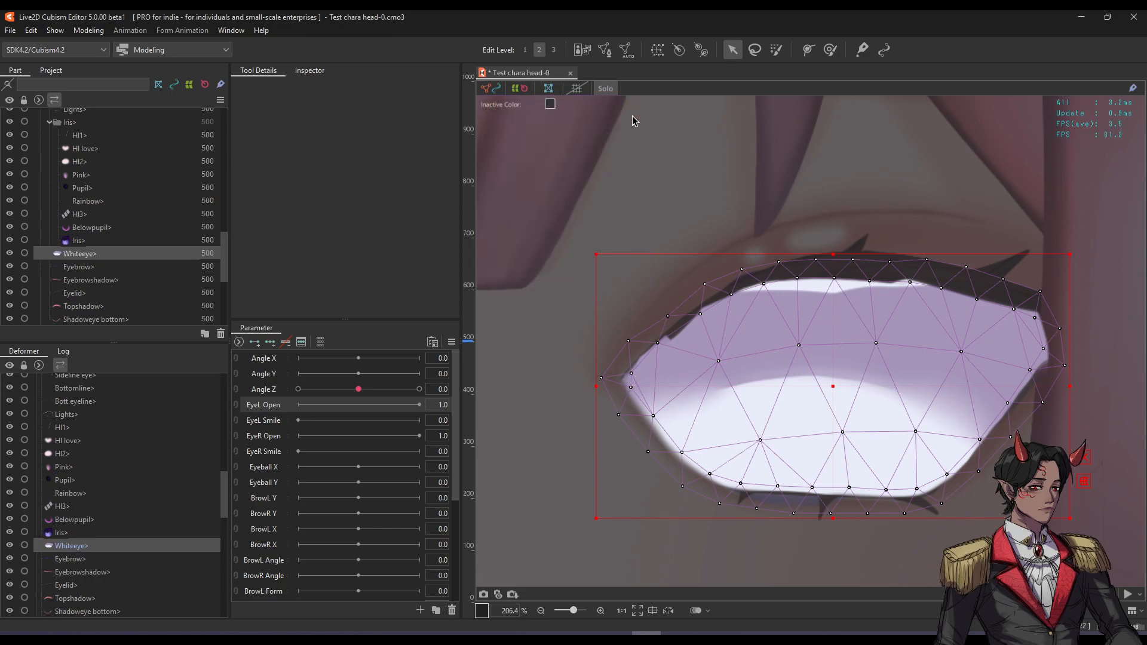
Nudge the eye white mesh's left-corner vertex down and connect it with a new edge.
double_click(759, 274)
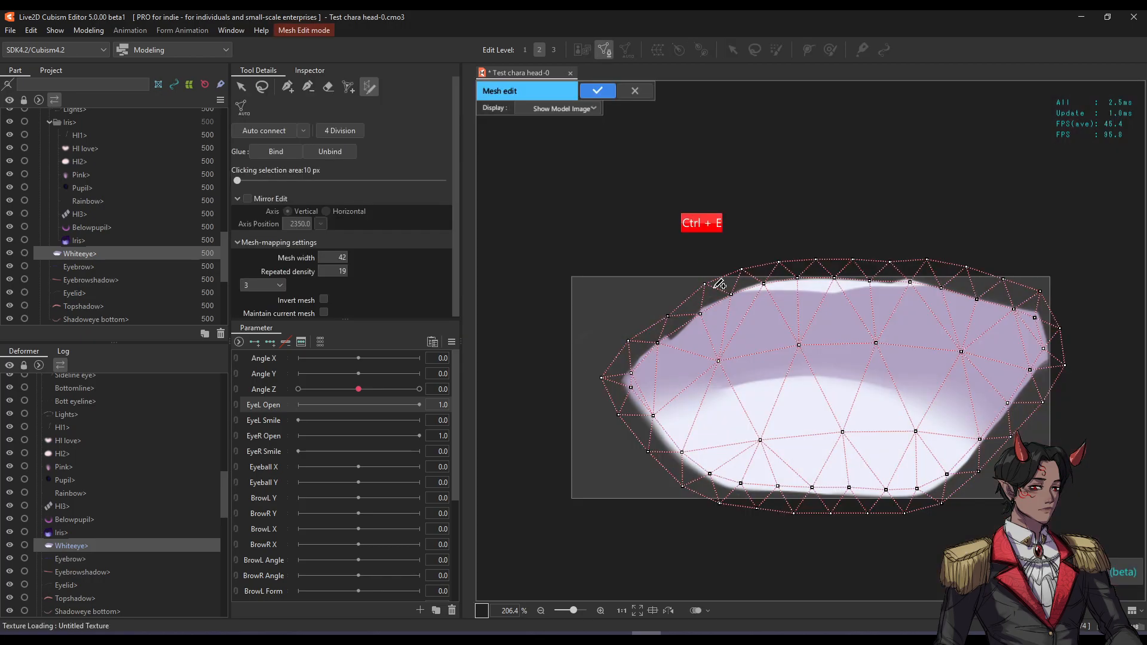
click(292, 87)
scroll(683, 420, up, 5)
drag(640, 384, 670, 353)
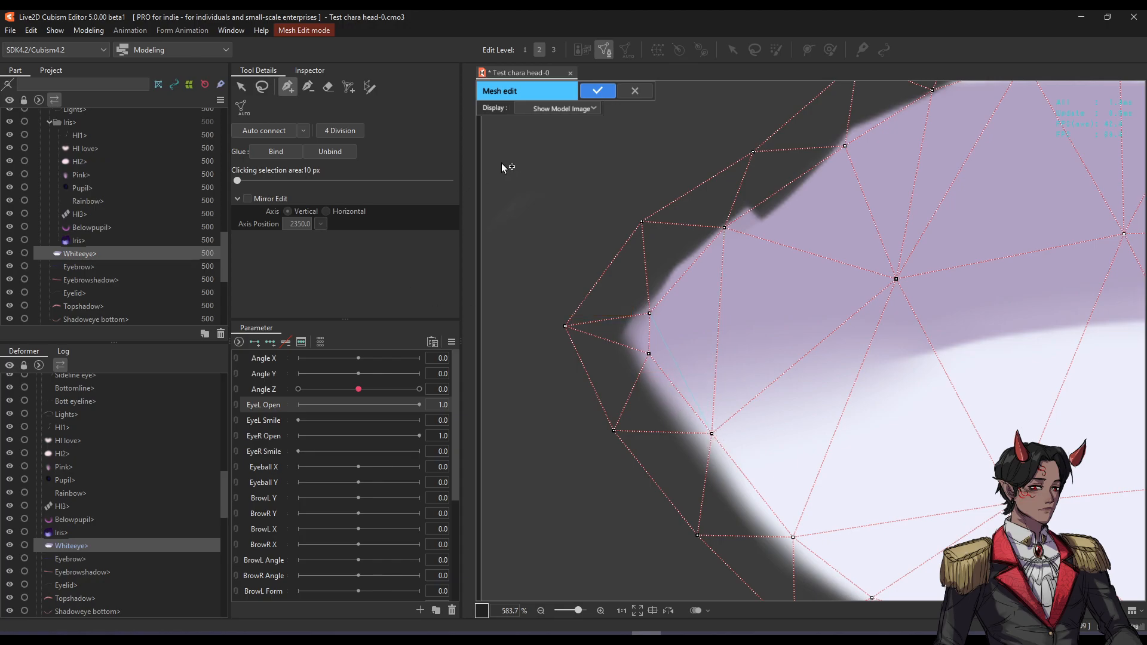
drag(654, 357, 650, 371)
click(901, 279)
Add edges from the right-corner vertices to inner vertices and apply the eye white mesh.
scroll(669, 326, down, 3)
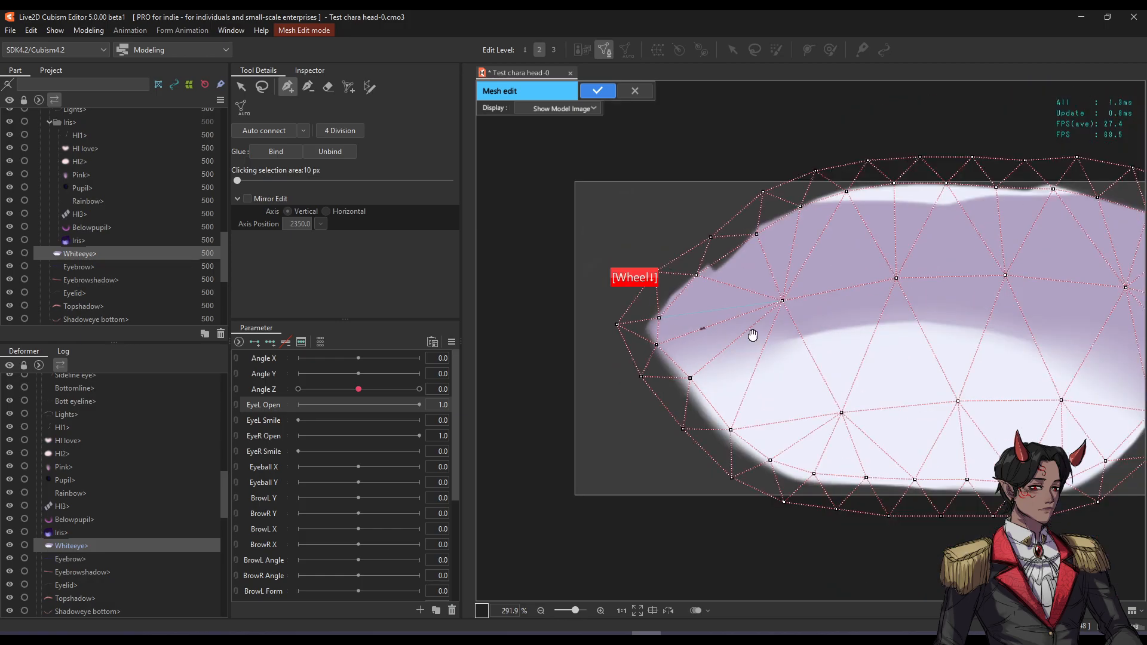
drag(729, 338, 655, 335)
scroll(936, 293, up, 1)
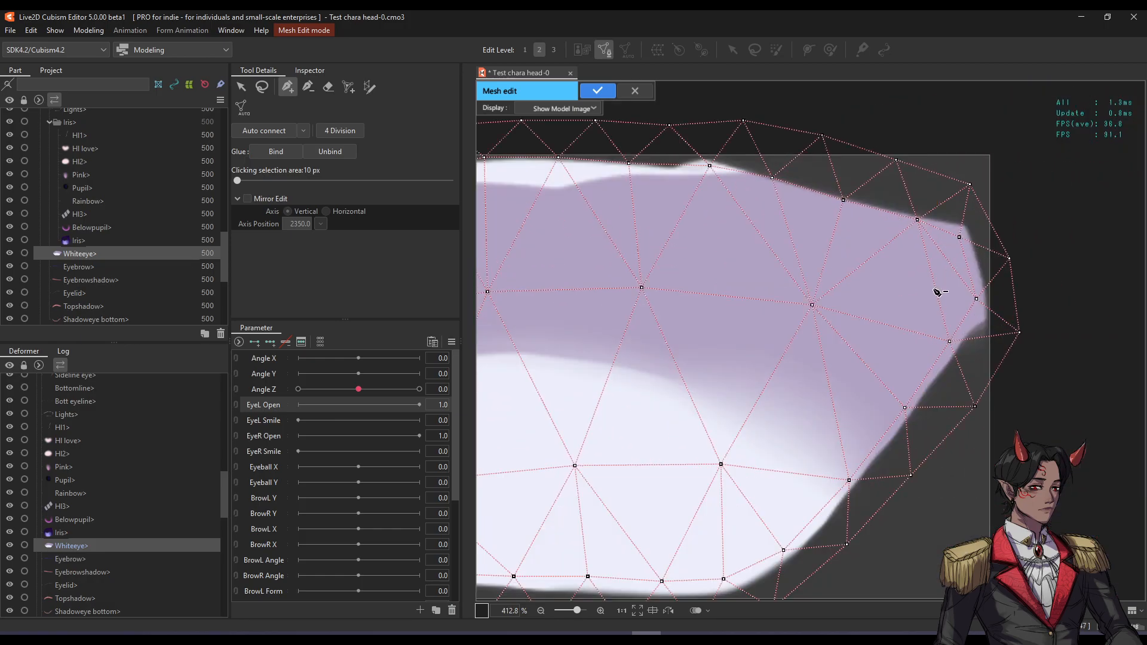
click(959, 238)
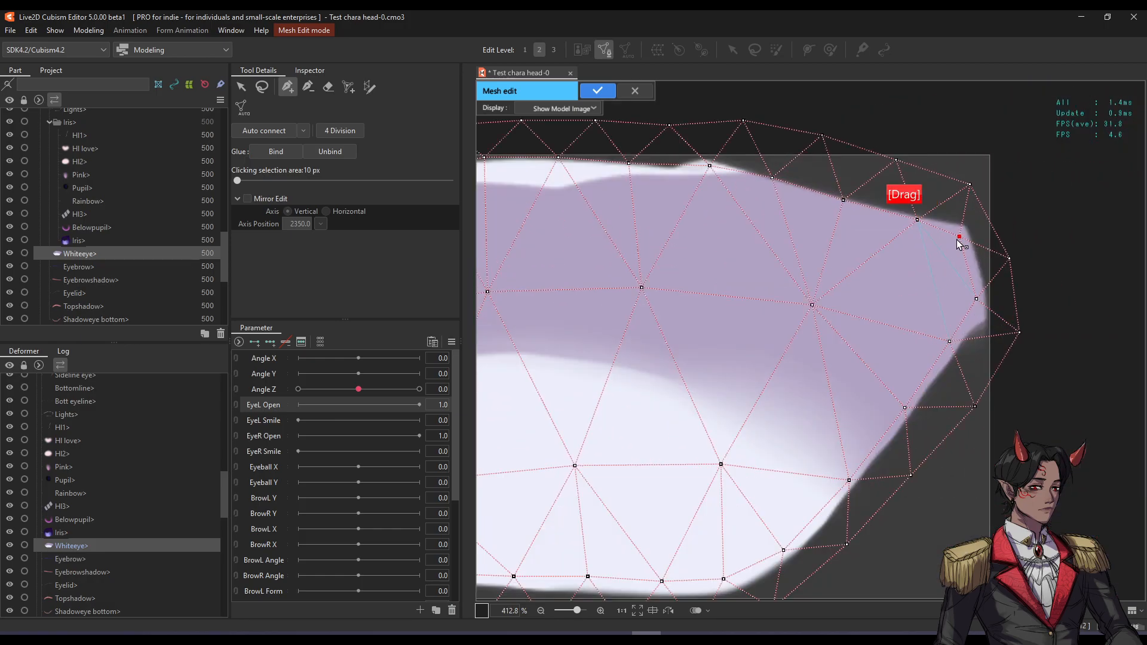
click(813, 306)
click(976, 299)
scroll(798, 335, down, 1)
drag(659, 337, 845, 336)
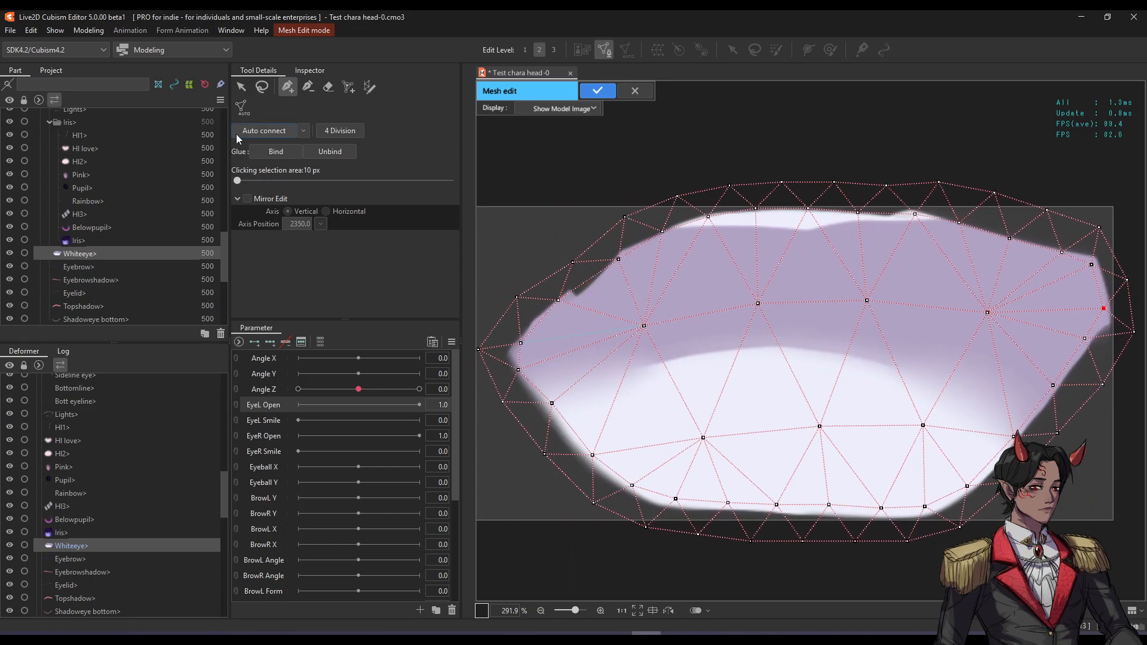
click(596, 90)
Undo an accidental eye white move, toggle solo view, and select the Pupil part.
scroll(697, 271, down, 1)
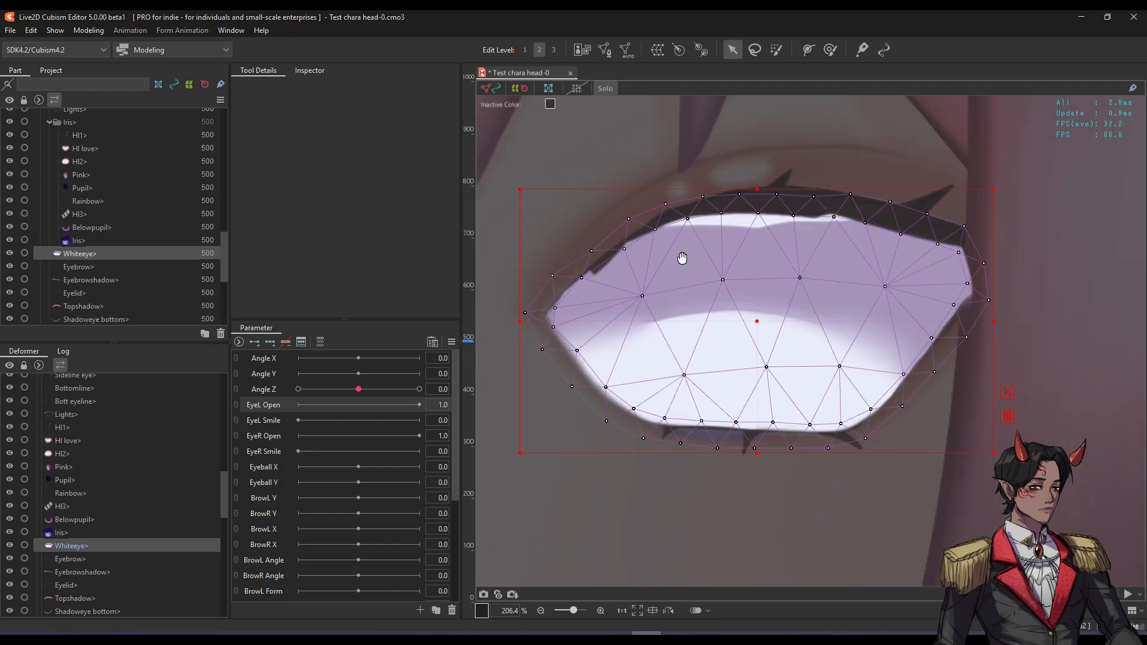
drag(697, 270, 710, 287)
drag(758, 323, 790, 307)
key(ctrl+z)
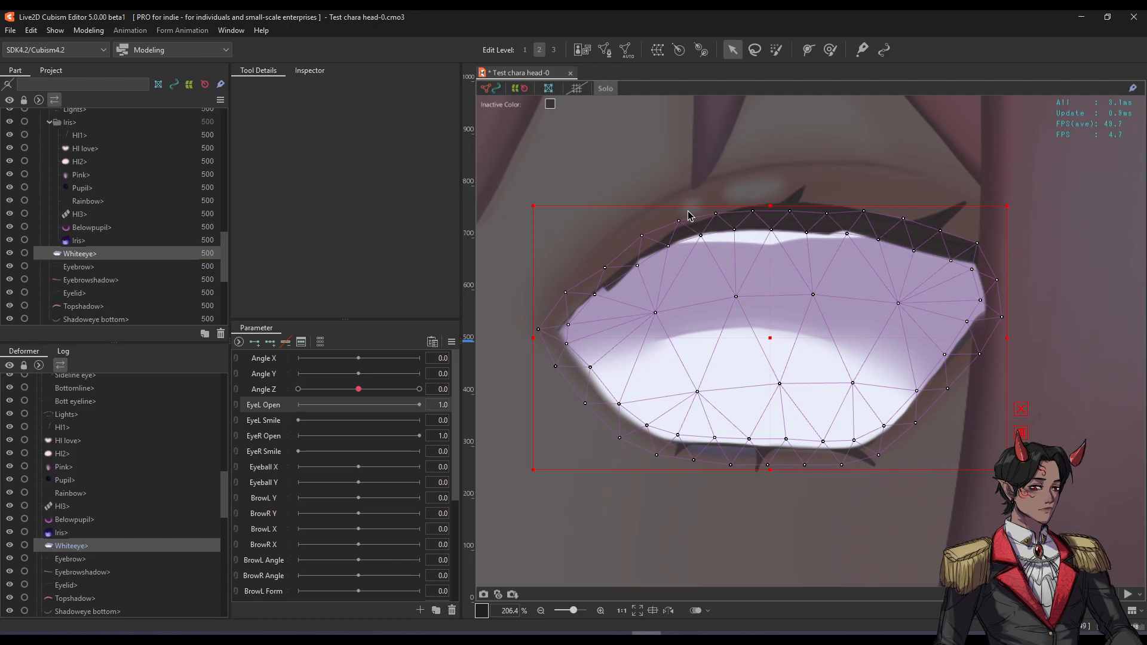
key(s)
key(s)
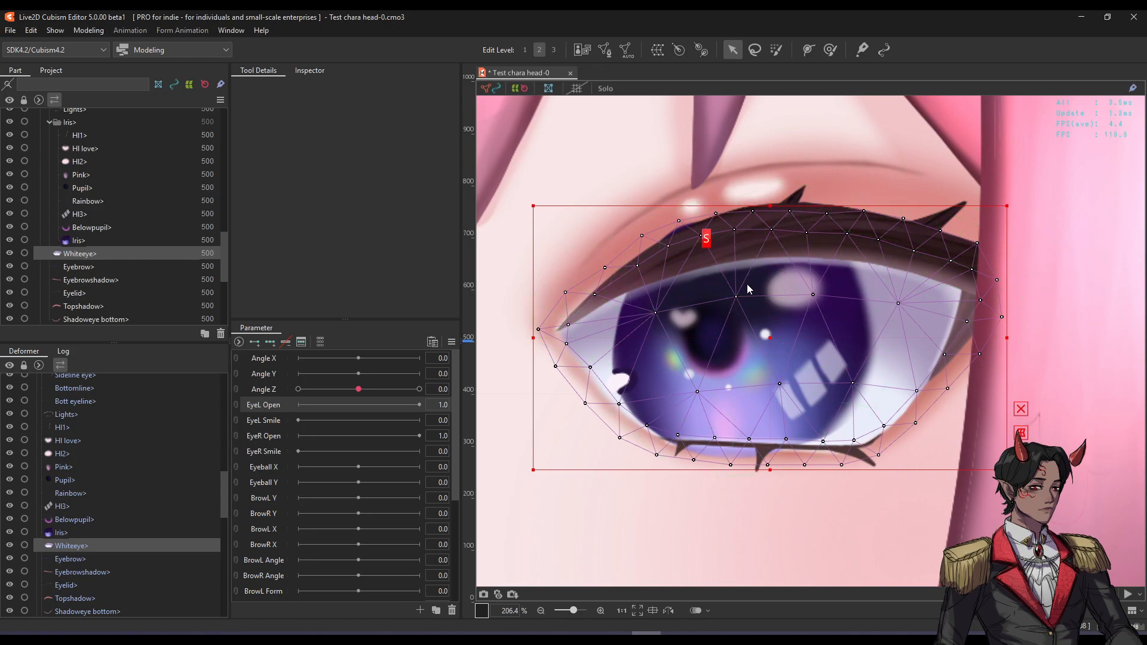
key(s)
click(716, 332)
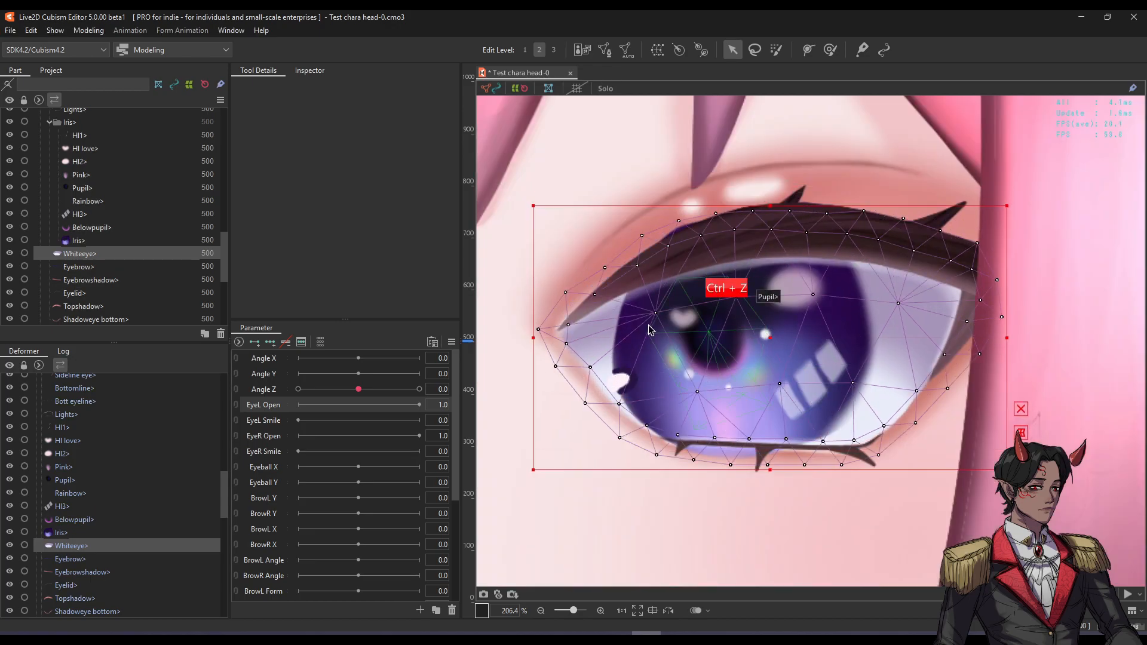
Isolate the Pupil part in Mesh Edit and erase its existing rough mesh.
key(s)
key(s)
key(s)
key(ctrl+e)
drag(678, 331, 716, 333)
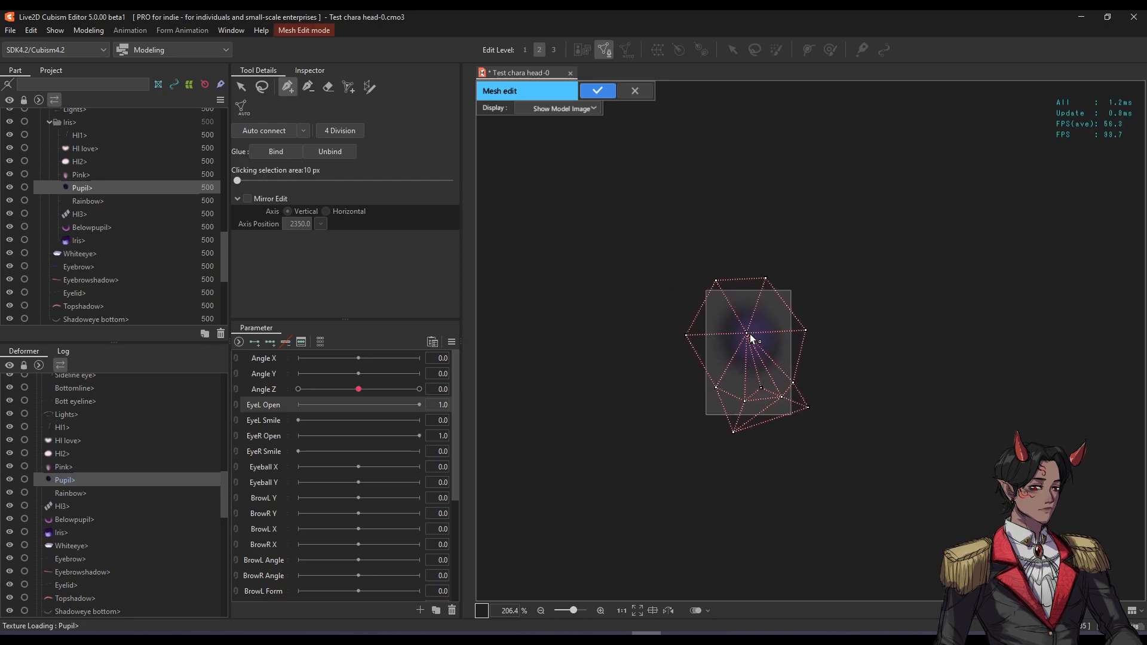
click(328, 86)
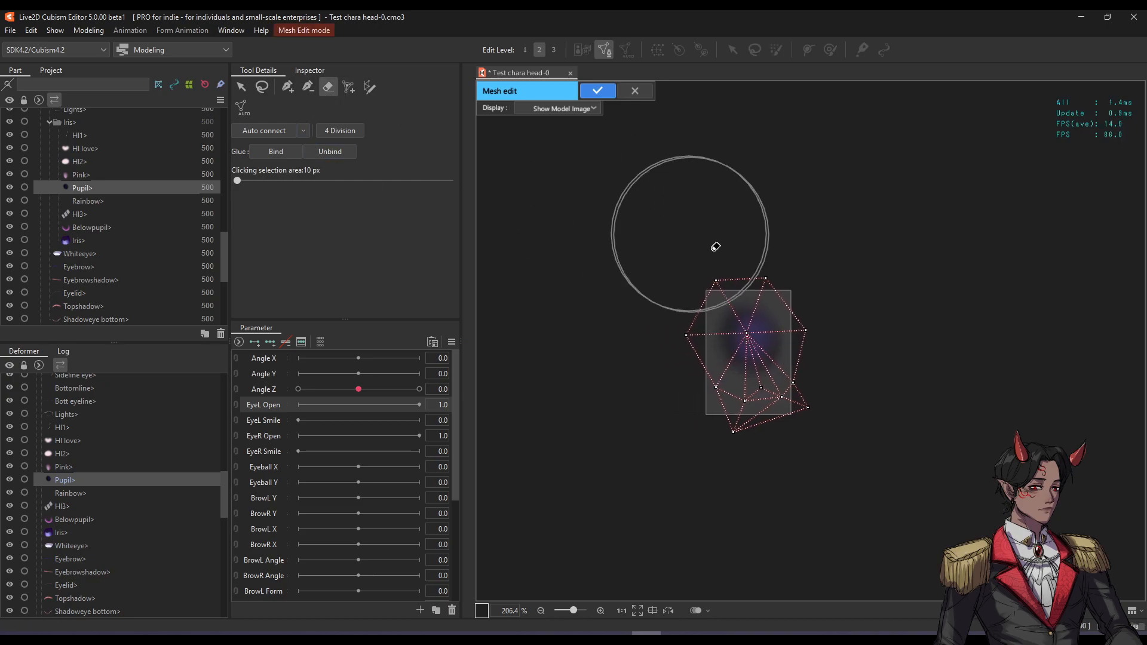
drag(706, 238, 801, 396)
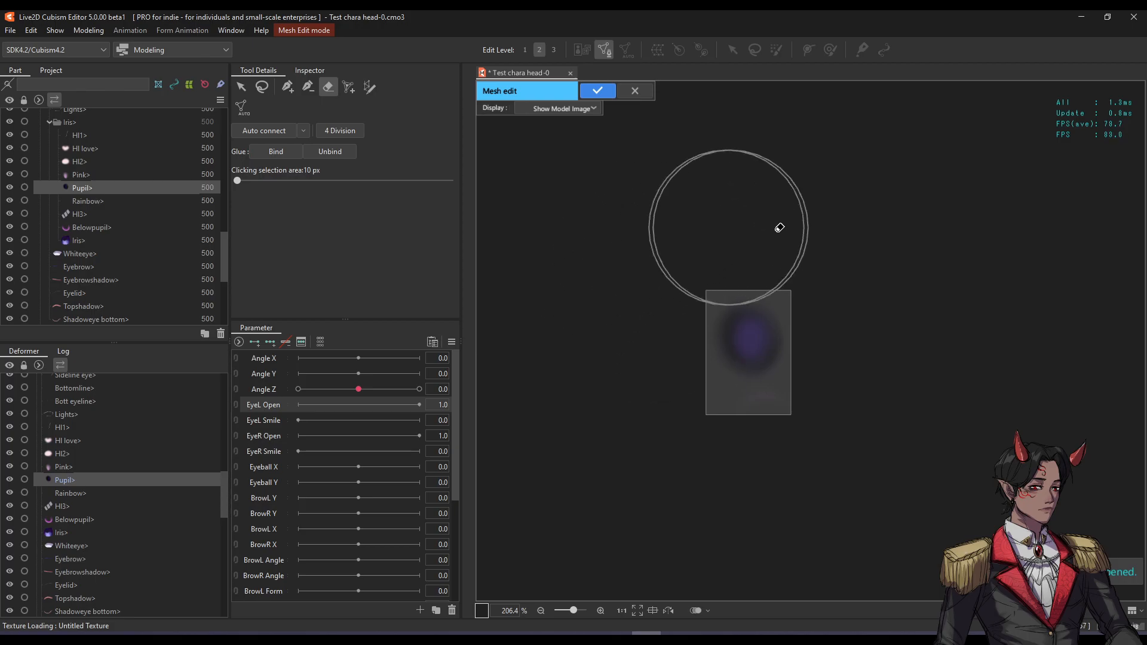
click(291, 94)
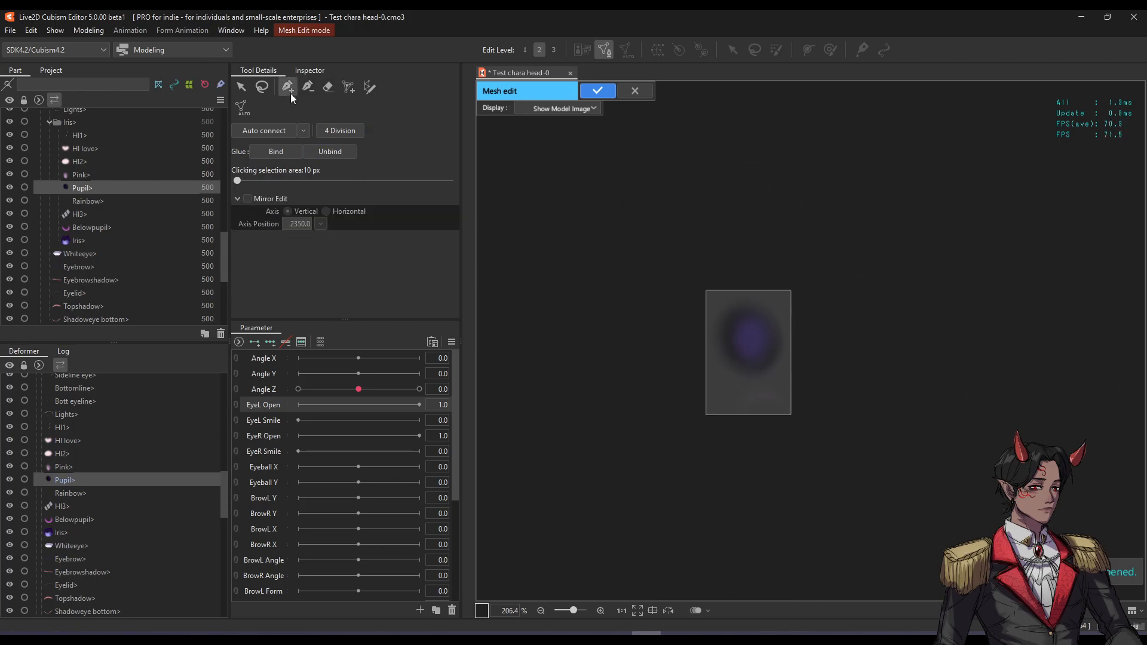
click(370, 87)
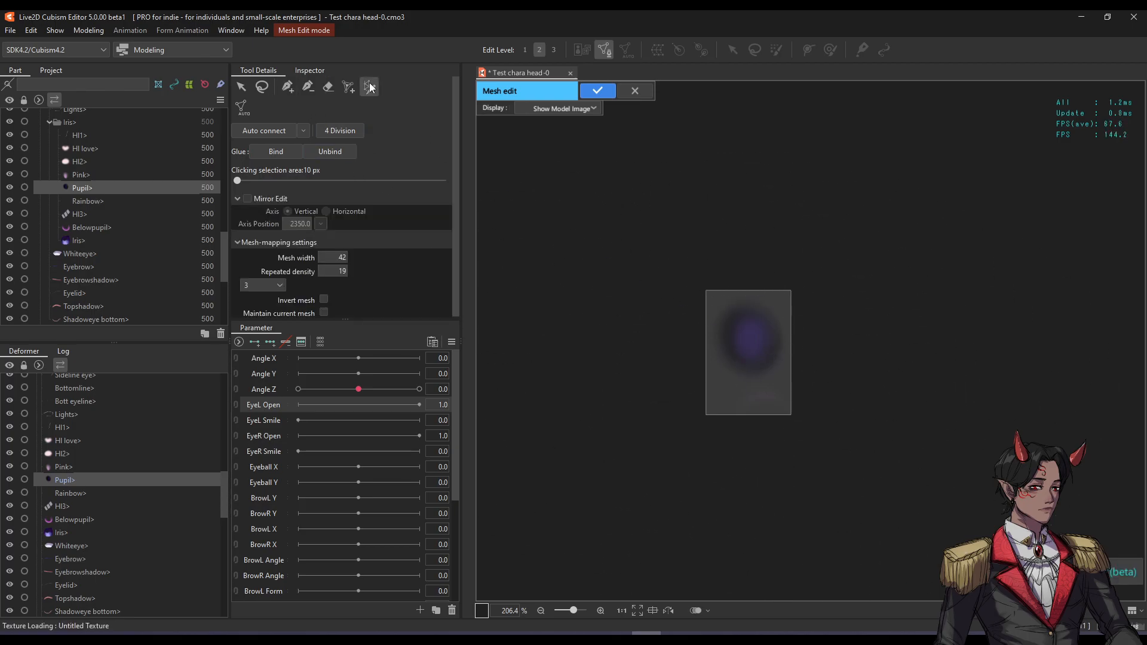
click(292, 85)
scroll(777, 323, up, 3)
drag(696, 344, 690, 354)
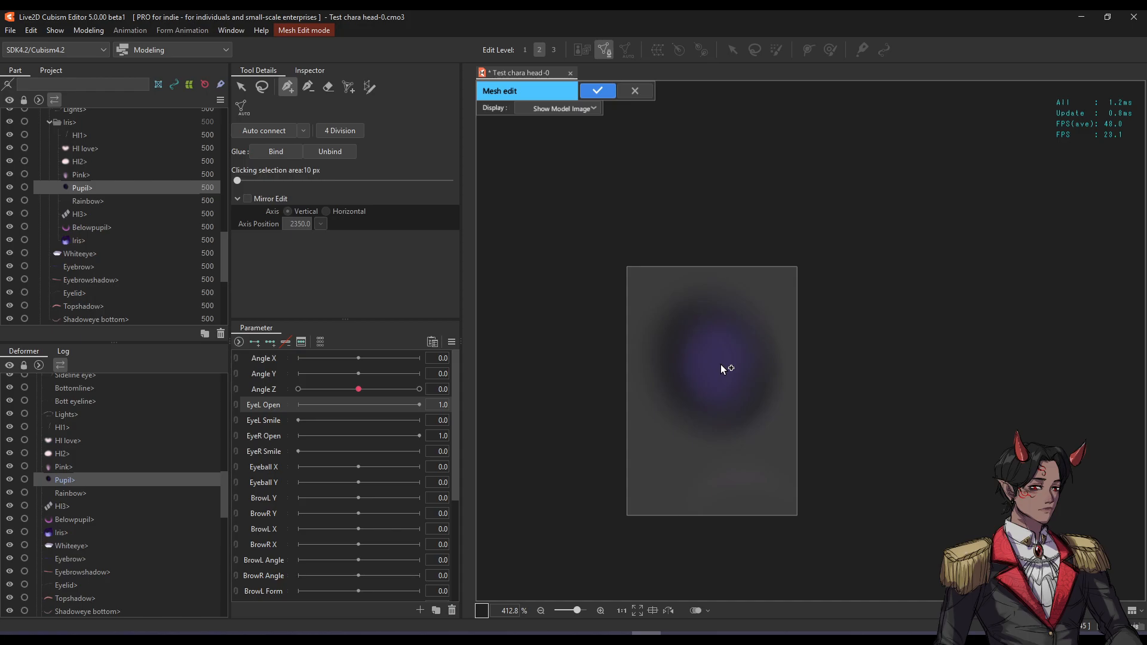
Trace a closed nine-point inner ring around the pupil with a joined centre point.
click(669, 324)
click(691, 299)
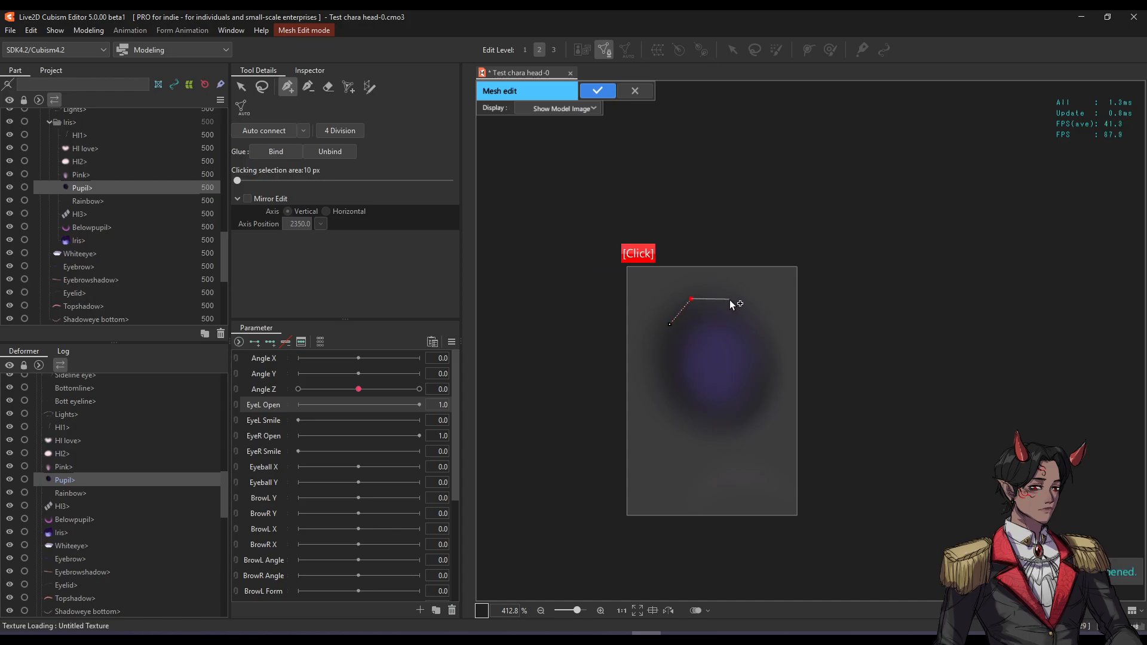
click(730, 299)
click(765, 320)
click(774, 367)
click(757, 418)
click(719, 432)
click(674, 403)
click(665, 355)
click(671, 324)
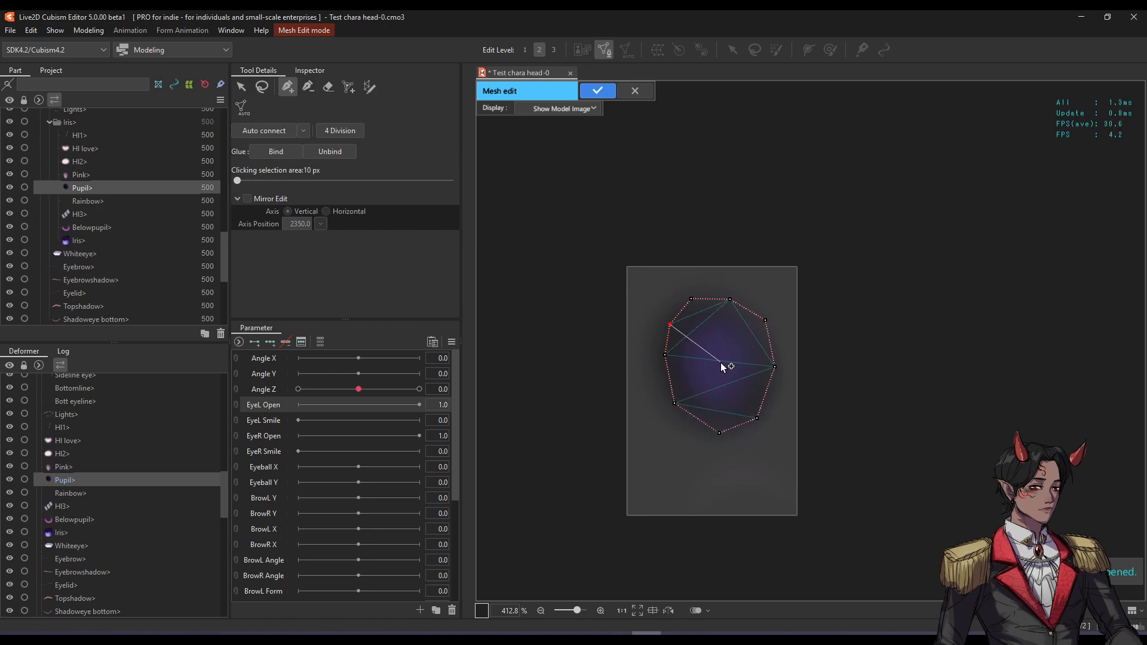
double_click(720, 364)
key(Escape)
Draw an eight-point outer ring around the pupil, adjust two points, and auto-connect the mesh.
click(713, 273)
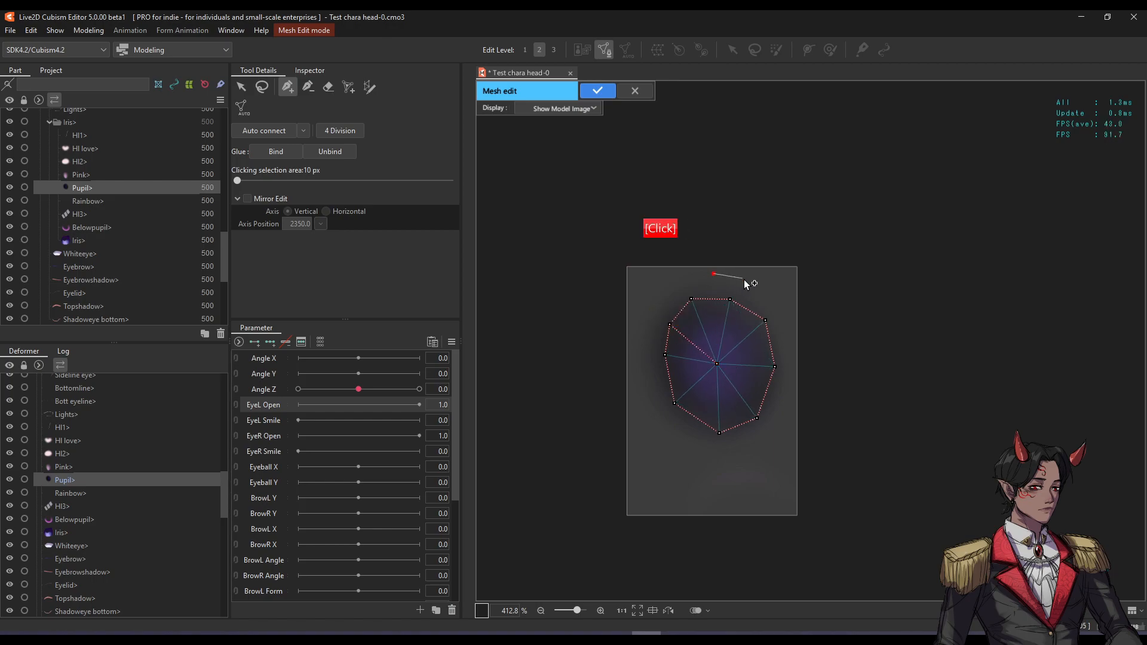
click(794, 321)
click(794, 396)
click(763, 448)
click(687, 458)
click(644, 399)
click(634, 334)
click(654, 296)
click(713, 273)
drag(713, 274, 708, 269)
drag(656, 297, 654, 290)
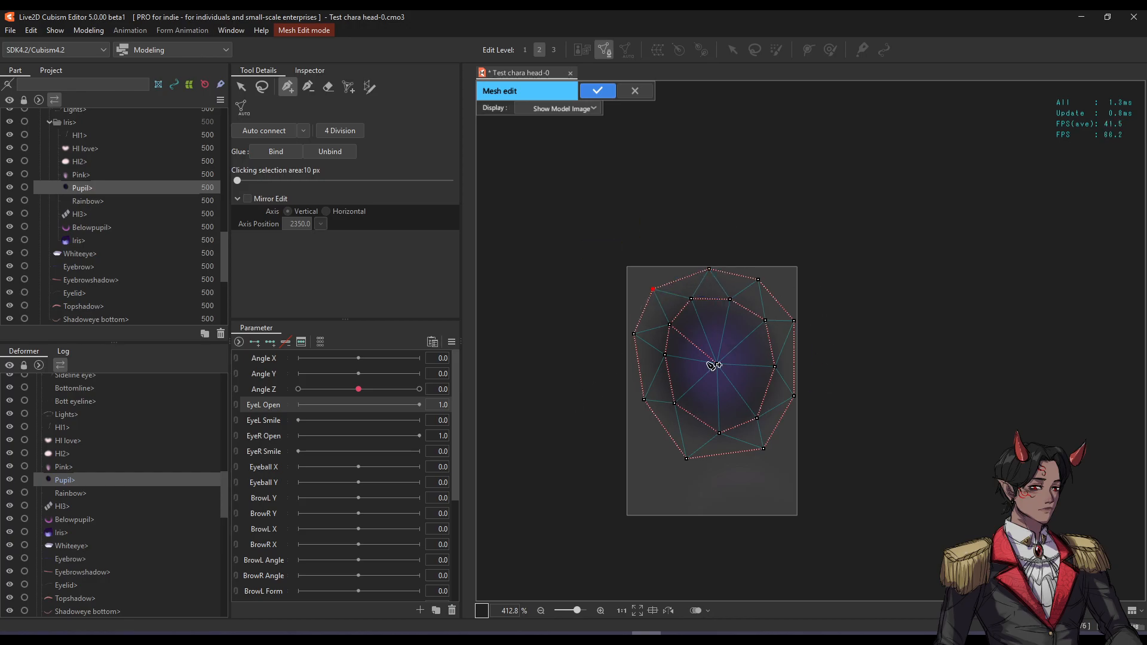
scroll(715, 363, up, 3)
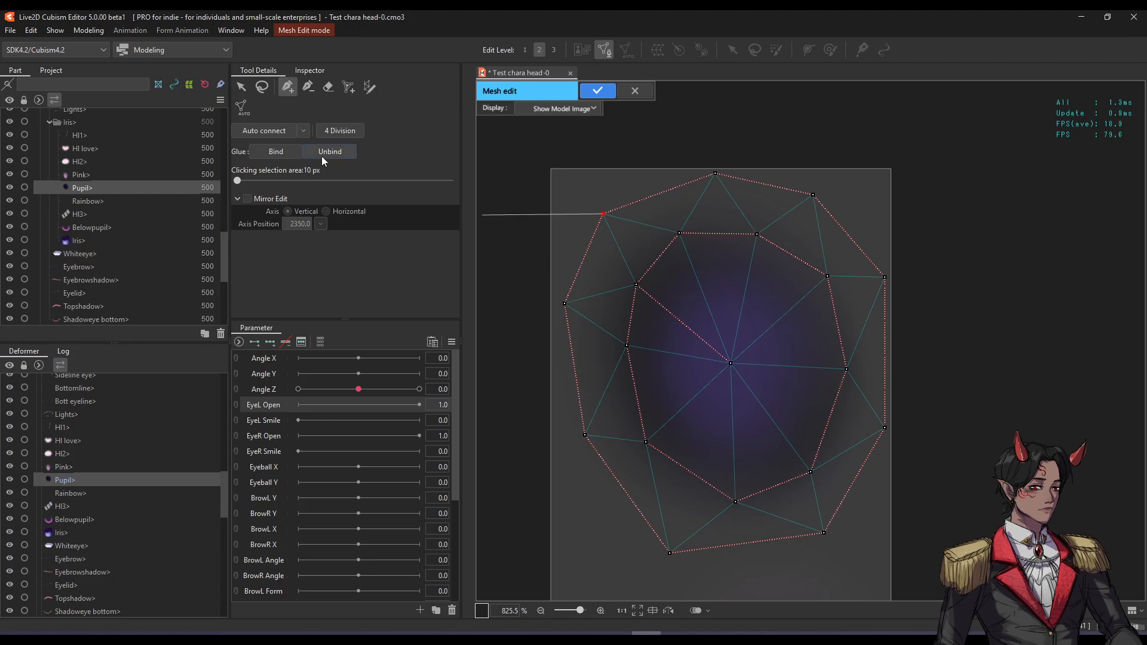
click(262, 134)
Apply the new pupil mesh, test-drag the pupil, and undo the move.
click(604, 92)
scroll(687, 239, down, 5)
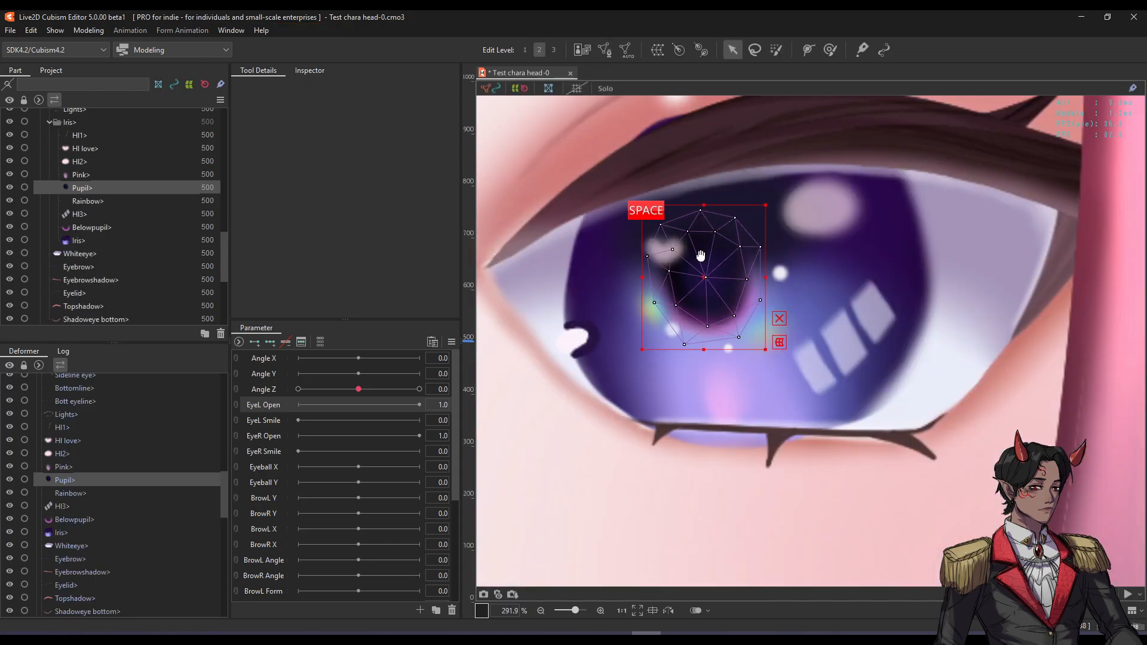
drag(719, 308, 791, 295)
key(ctrl+z)
scroll(747, 345, up, 5)
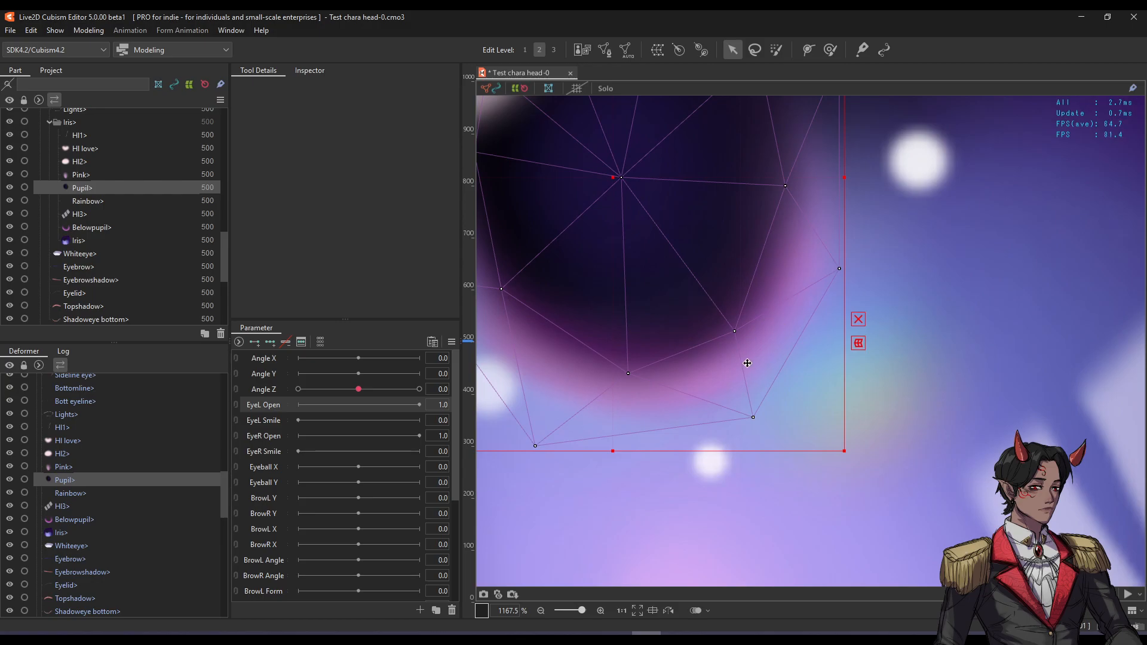
Test-move the isolated Pink glow part, undo it, and show all parts again.
click(89, 174)
scroll(841, 311, down, 5)
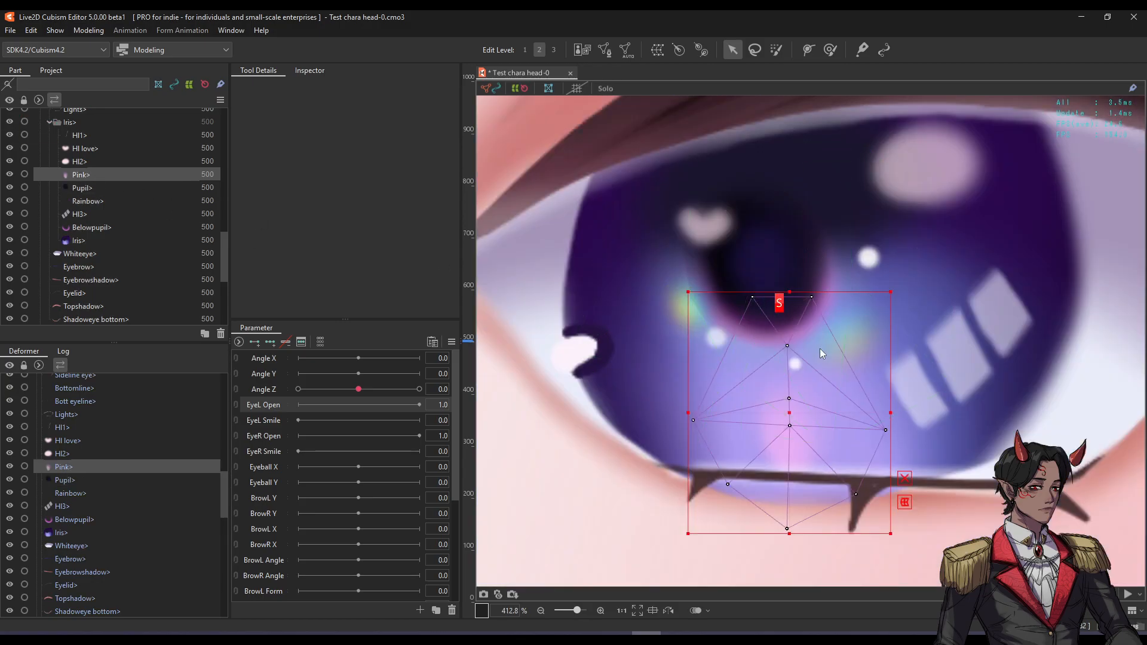
key(s)
key(s)
key(s)
drag(784, 405, 655, 370)
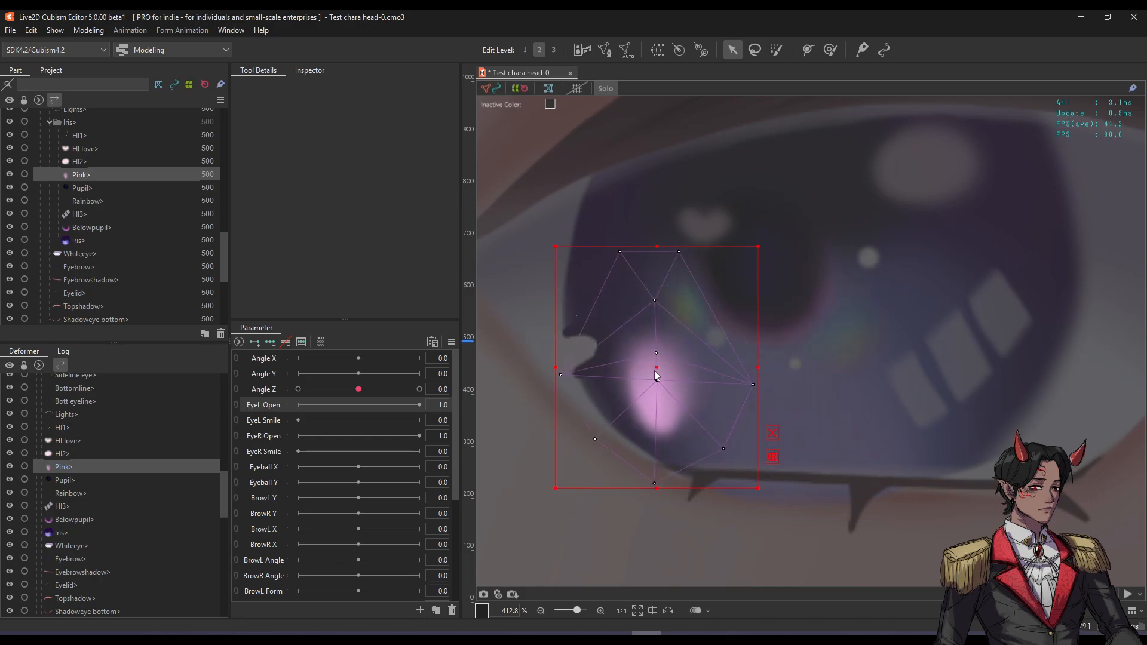
key(ctrl+z)
scroll(758, 321, down, 1)
scroll(780, 374, up, 1)
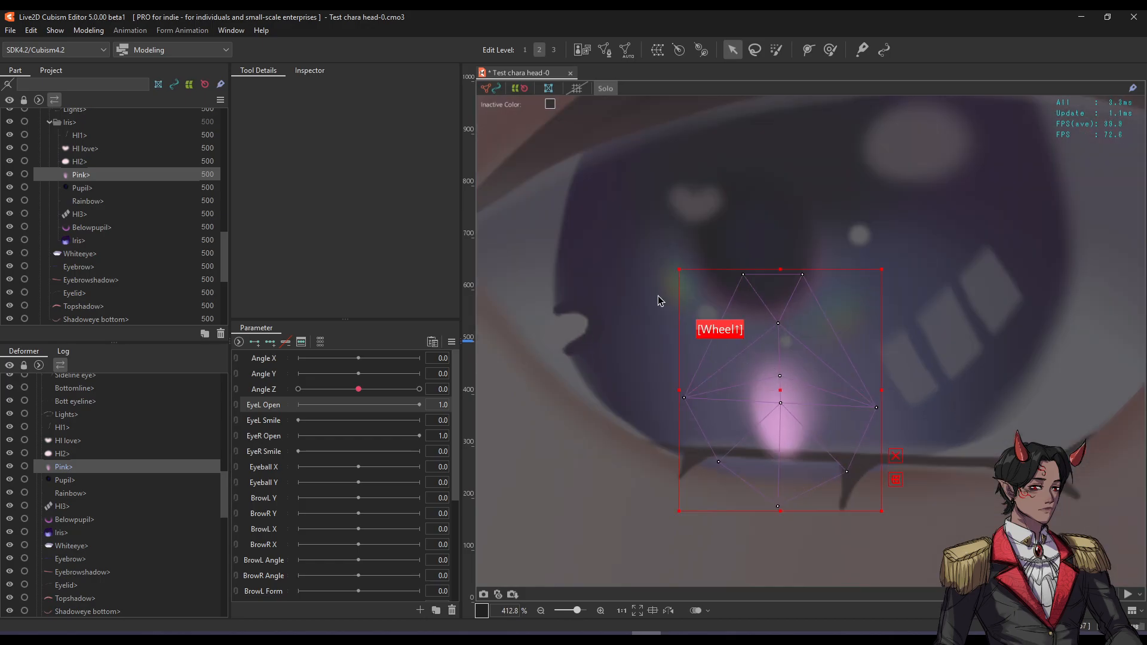
key(s)
Test-move the HI3 and HI2 highlights, undoing each move.
click(947, 311)
key(s)
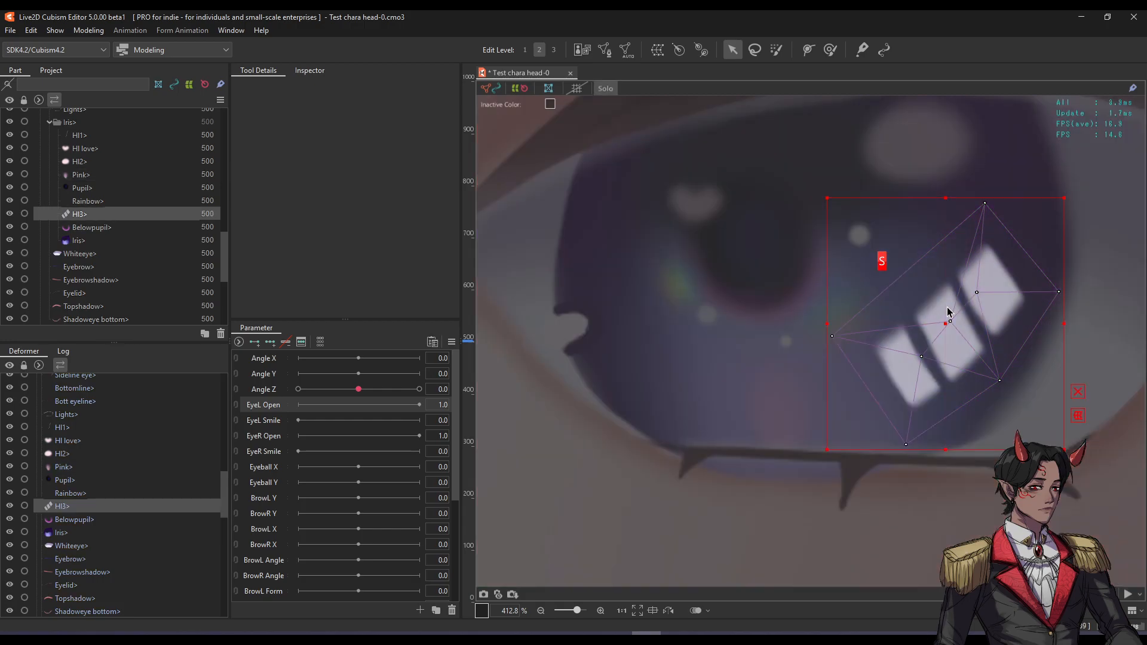
key(s)
drag(946, 321, 984, 324)
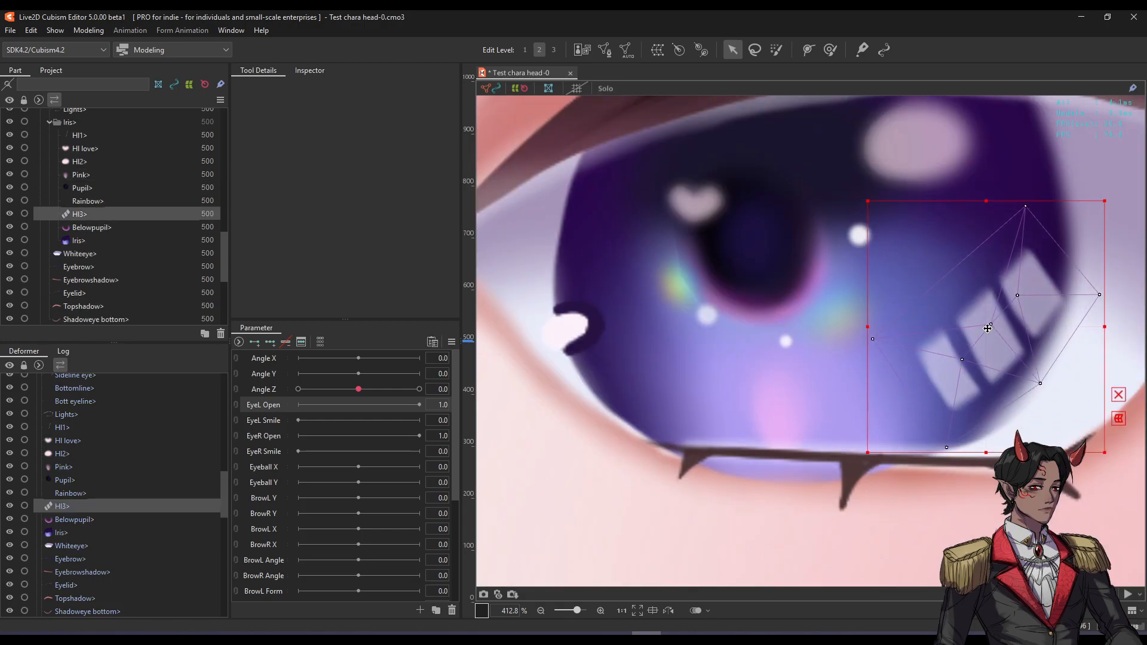
key(ctrl+z)
click(938, 153)
key(s)
key(s)
drag(924, 140, 872, 195)
key(ctrl+z)
Check the HI1, HI love heart and Rainbow parts, then reopen the Pupil mesh for editing.
click(572, 332)
click(698, 211)
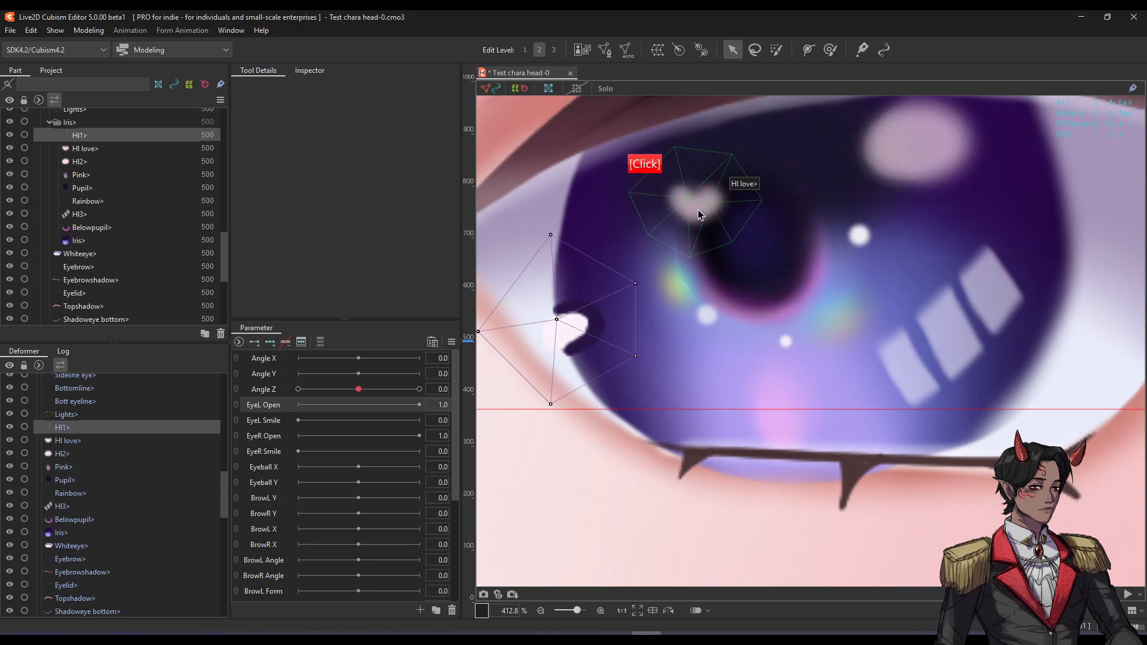
click(679, 293)
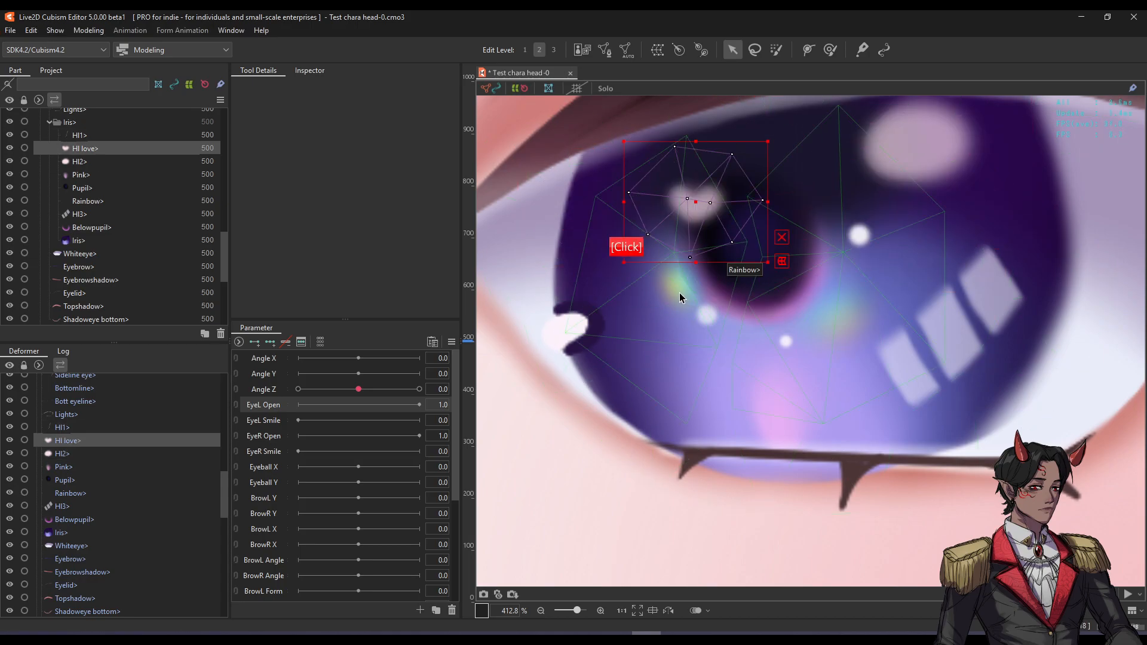
click(774, 283)
key(s)
key(s)
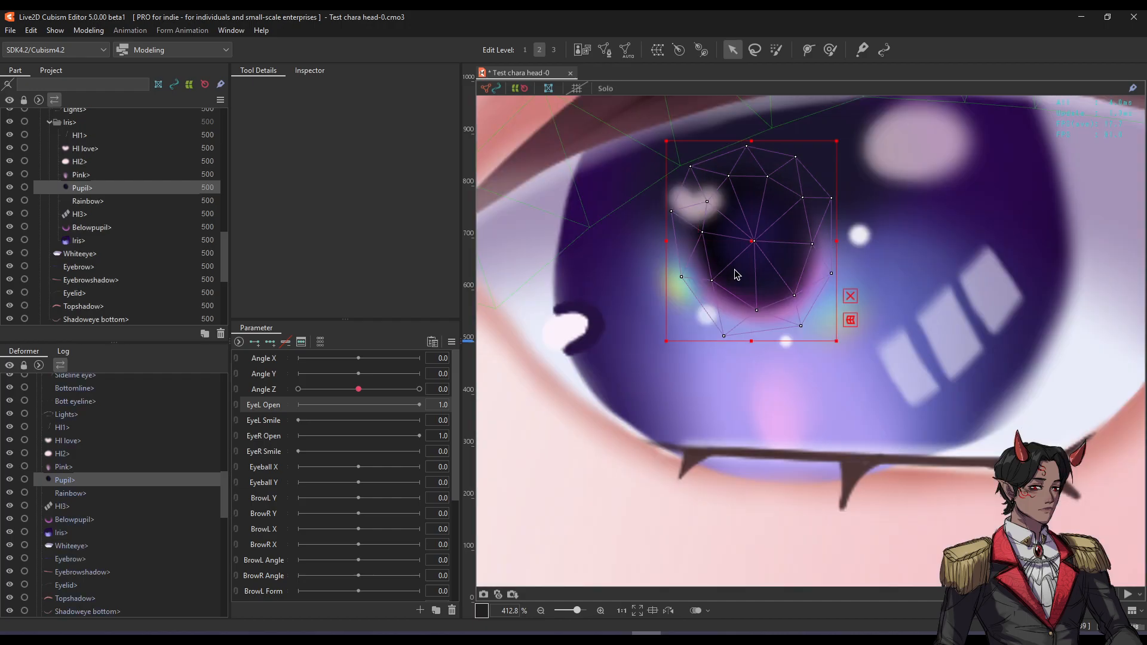
key(ctrl+e)
scroll(708, 281, up, 3)
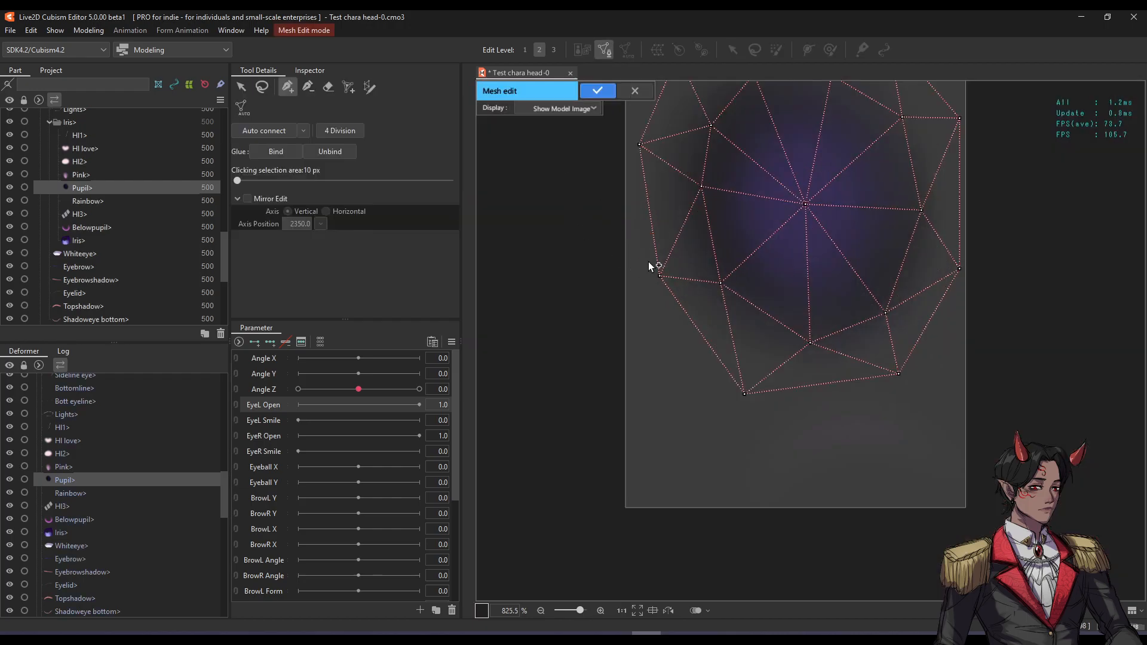
Drag the left, bottom, right and top-right outer pupil vertices outward past the glow.
drag(659, 279, 597, 294)
drag(745, 394, 741, 426)
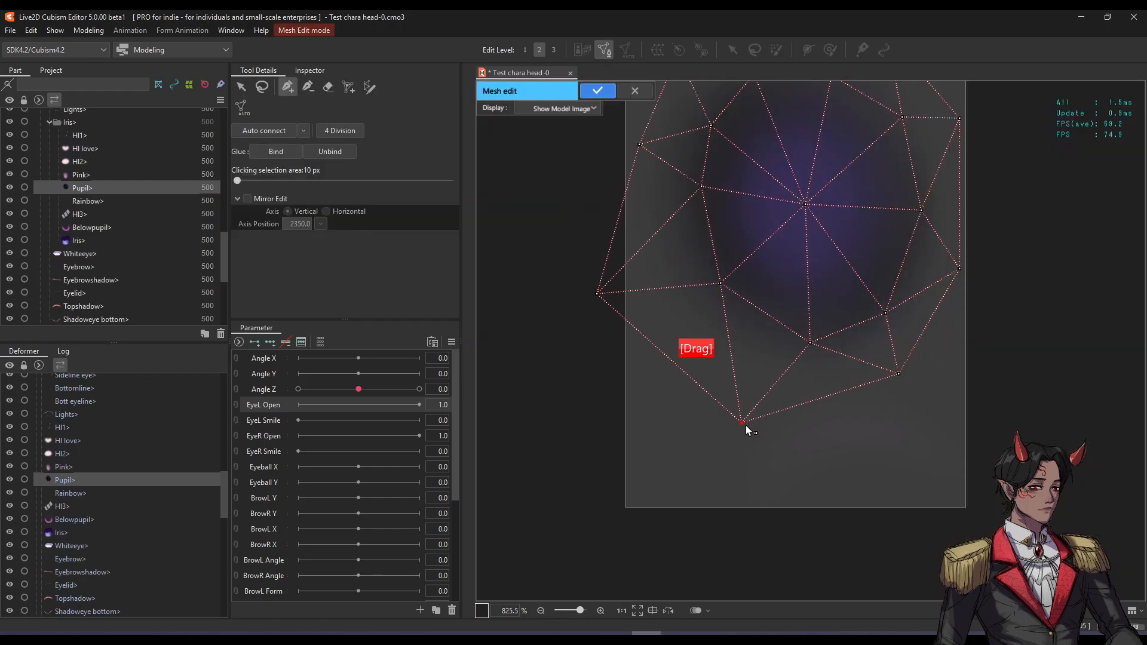
drag(899, 375, 928, 431)
drag(960, 270, 1006, 274)
drag(959, 118, 995, 97)
key(space)
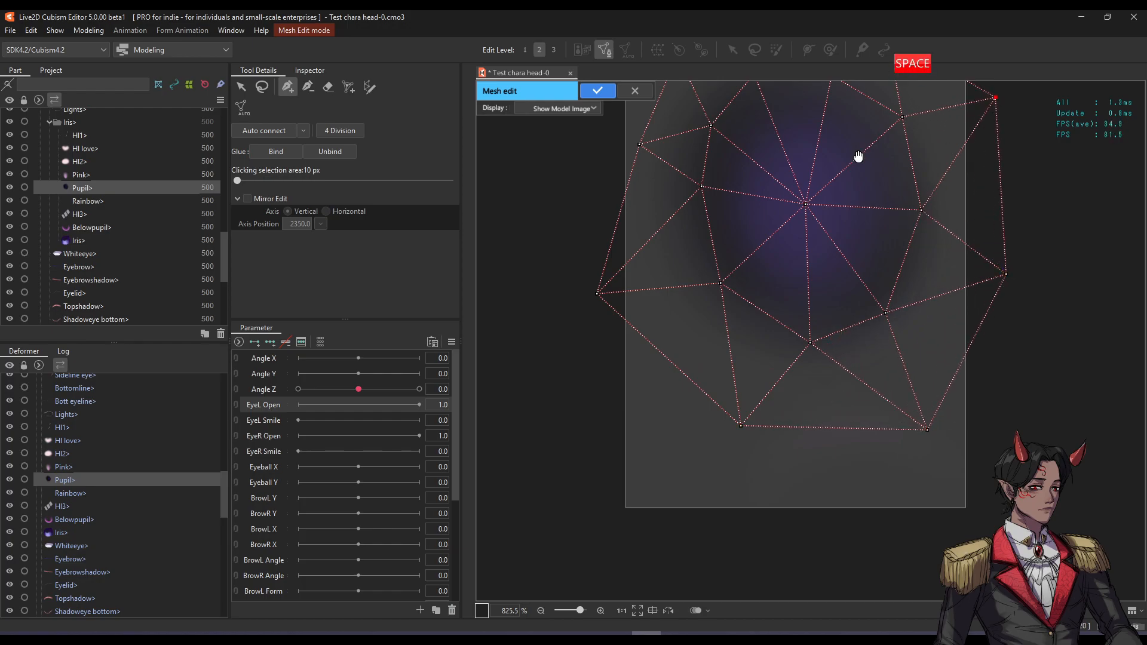
drag(858, 150, 857, 283)
click(895, 174)
key(ctrl+z)
key(ctrl+z)
Pull the upper and left outer vertices further out and apply the widened mesh.
drag(886, 169, 913, 144)
drag(789, 148, 779, 113)
drag(677, 187, 642, 142)
drag(639, 282, 584, 260)
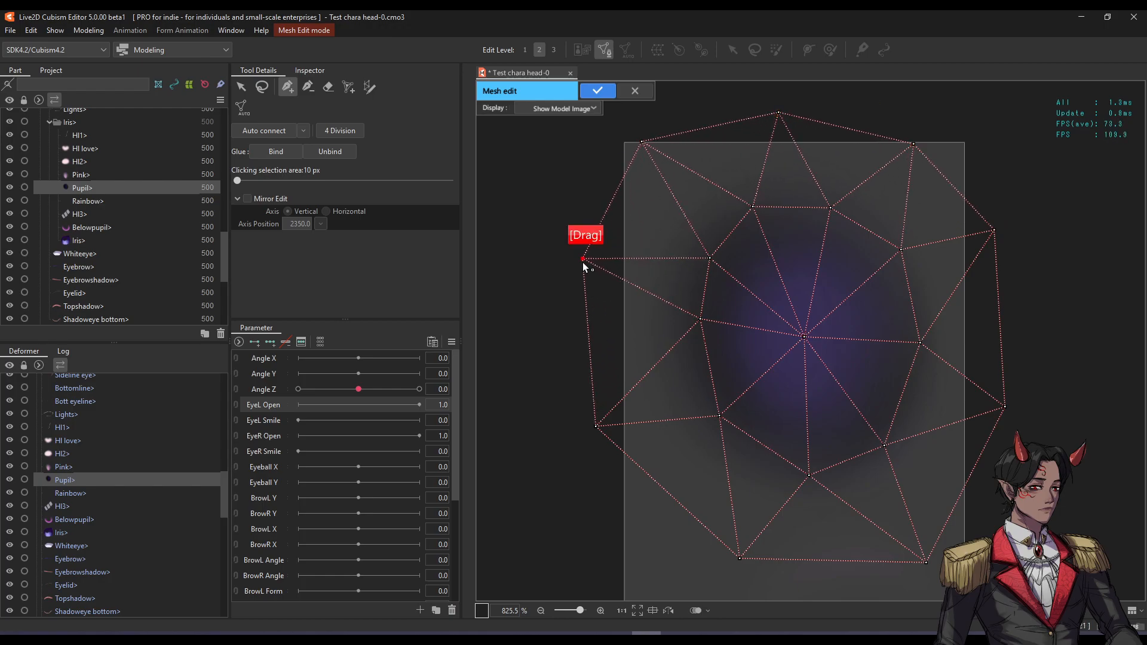
click(597, 90)
Preview the pupil solo, then show all parts without mesh outlines and zoom out to the eye.
scroll(745, 261, down, 2)
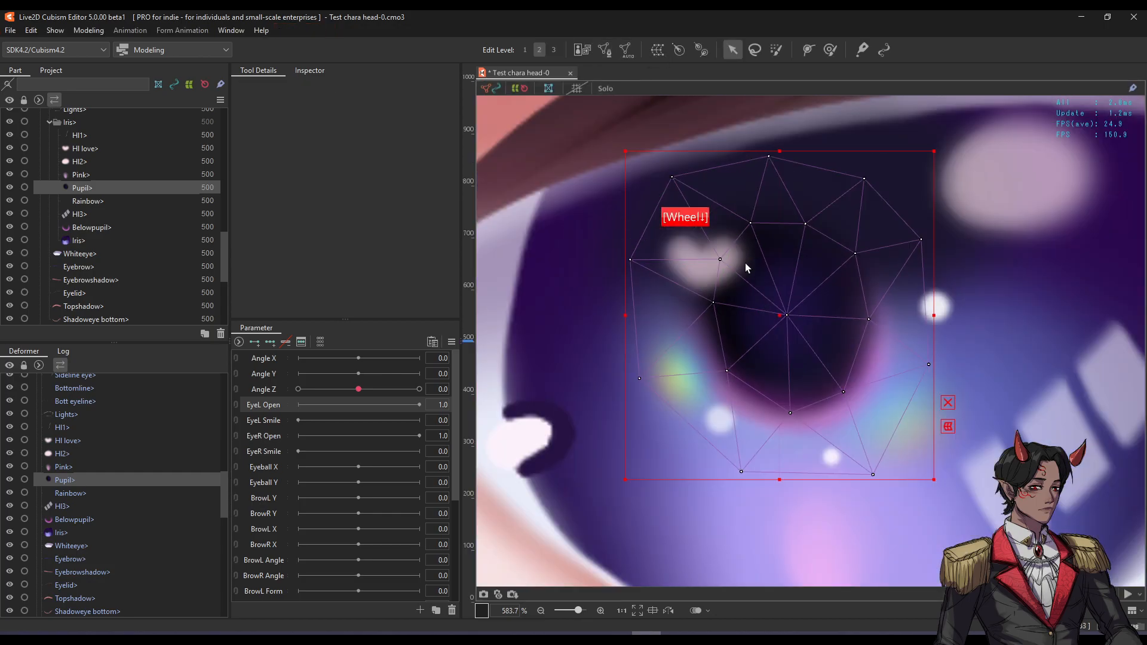
key(s)
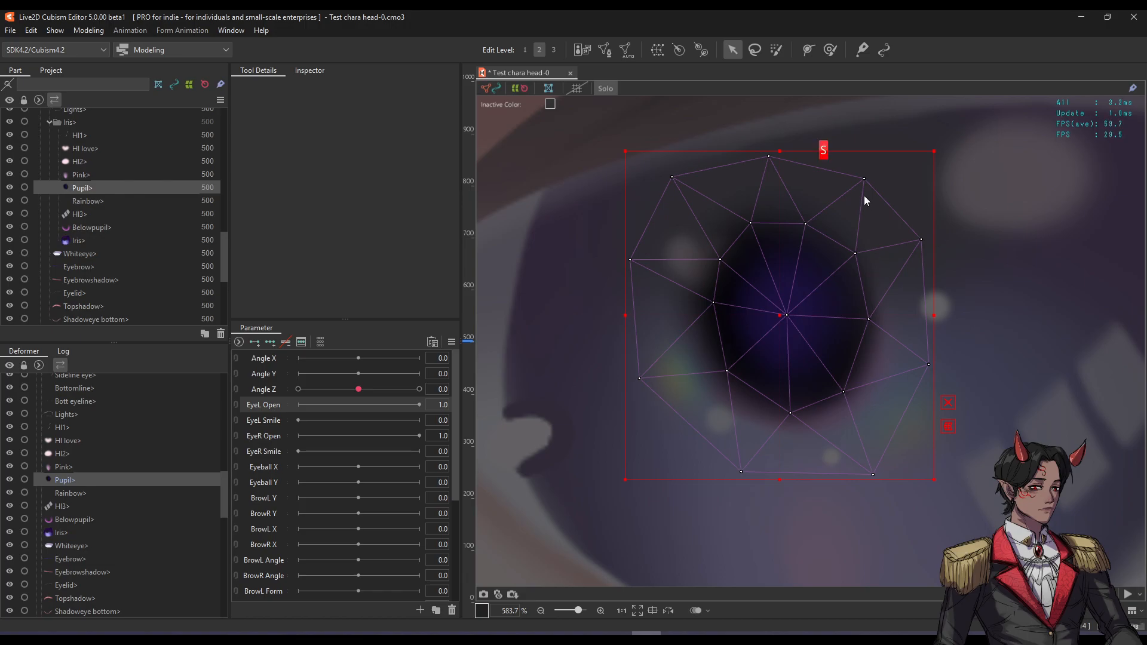
key(s)
key(f)
scroll(775, 243, down, 6)
scroll(773, 239, down, 2)
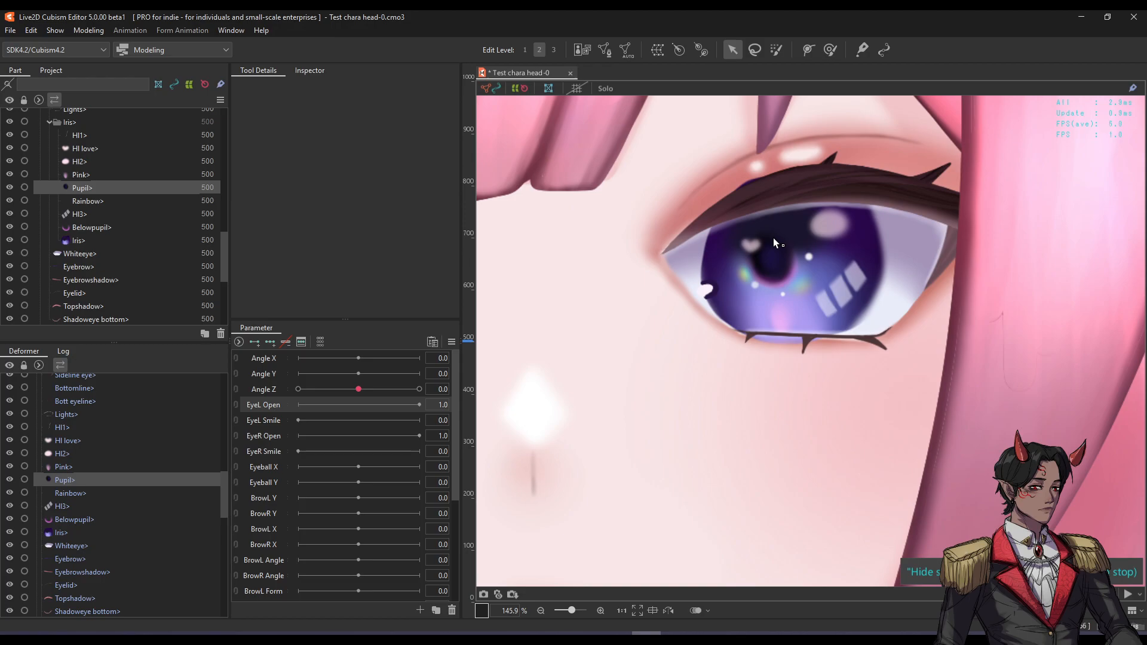
key(space)
drag(773, 238, 732, 275)
Test-move the Eyeline and undo it, then select the Fh3 bang strand over the eye.
click(756, 256)
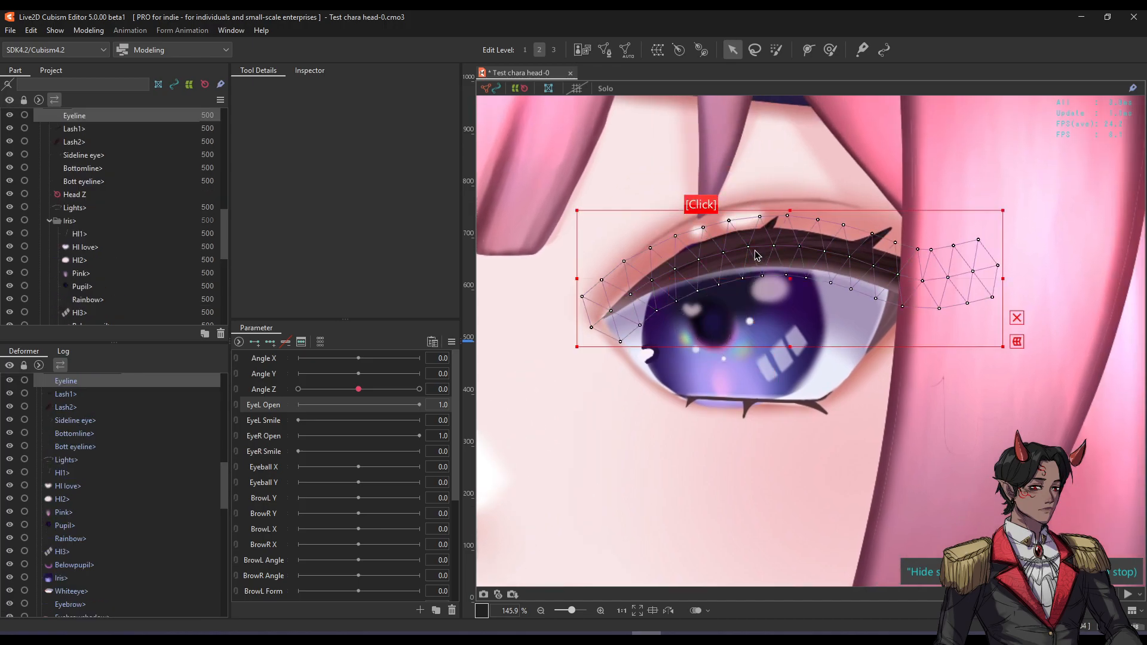
drag(820, 241, 810, 276)
key(ctrl+z)
key(space)
scroll(716, 290, down, 3)
key(space)
click(947, 170)
key(space)
drag(943, 170, 866, 203)
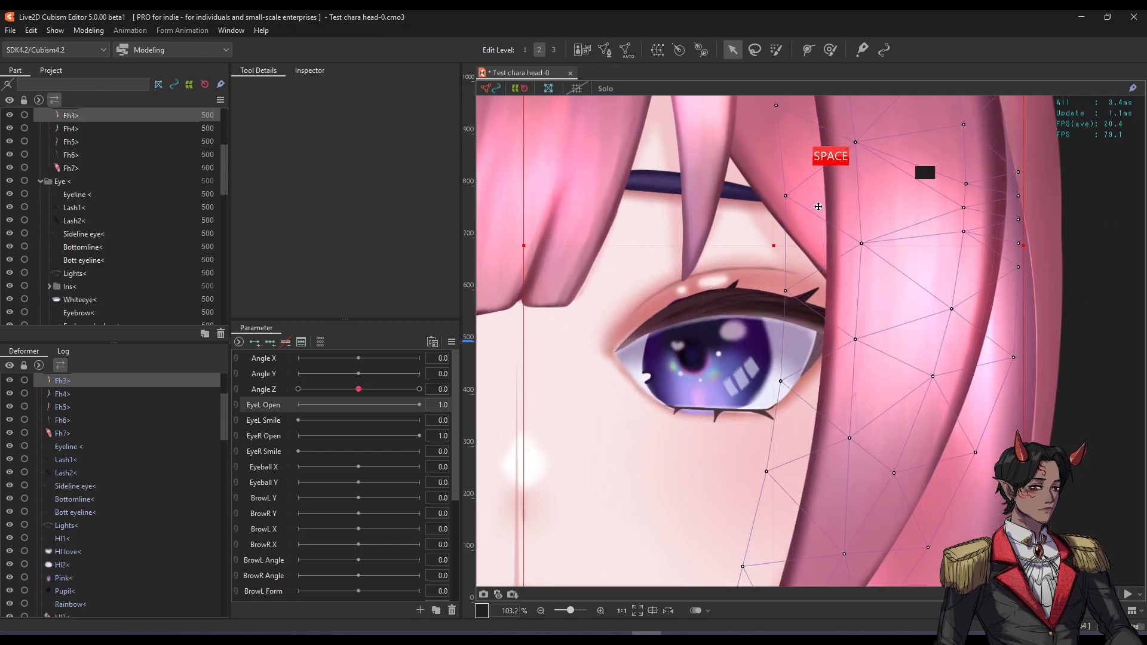
scroll(11, 190, up, 3)
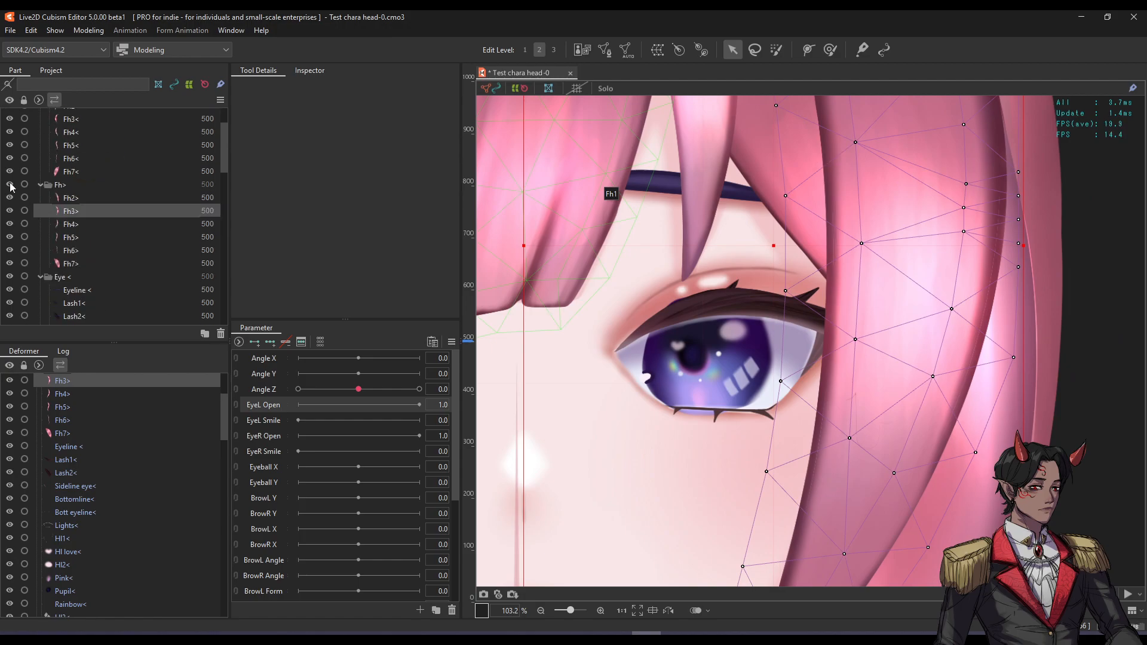
Hide the Fh front bangs group and the Hairshadow layer to uncover the eye.
click(9, 184)
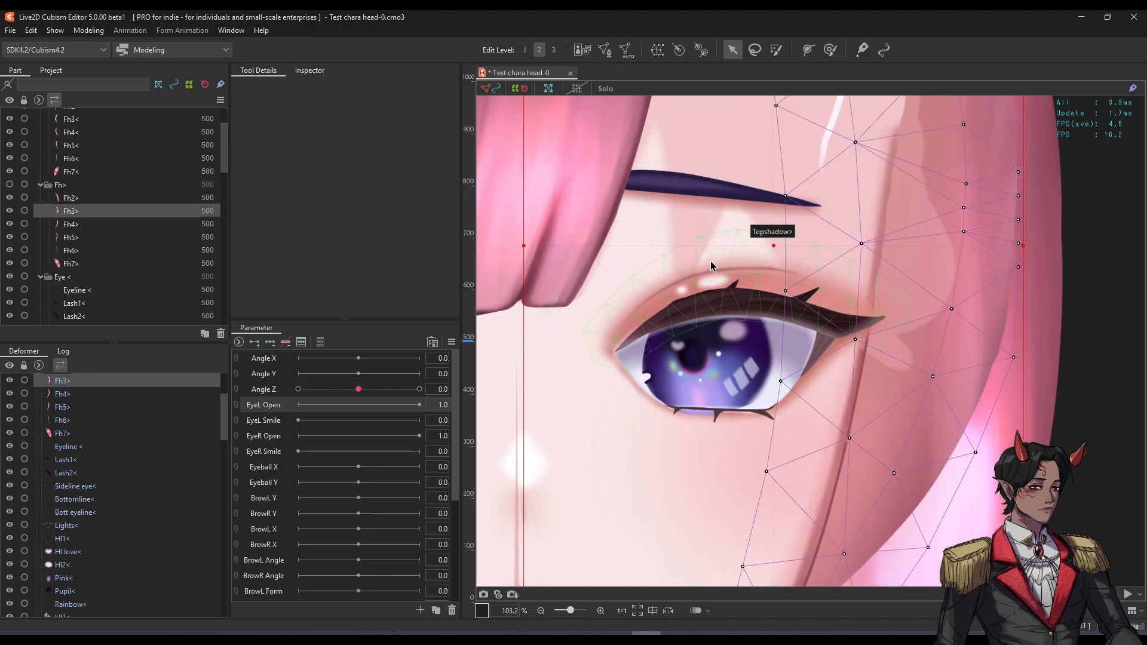
scroll(758, 245, down, 2)
key(space)
drag(758, 257, 751, 291)
scroll(751, 291, up, 1)
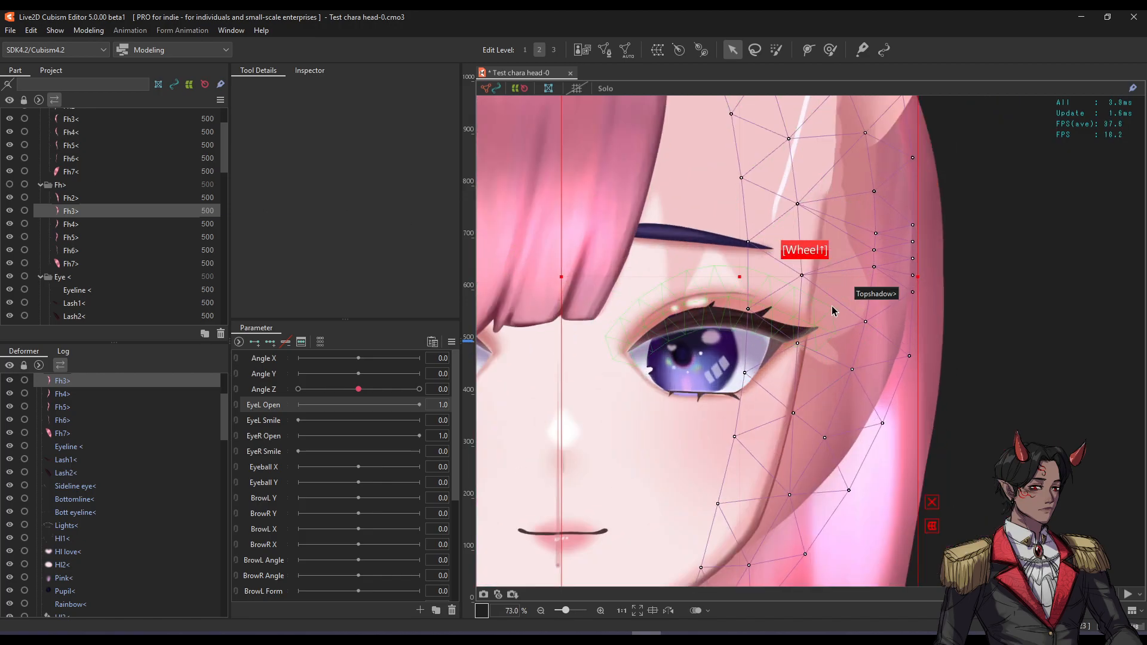
click(838, 307)
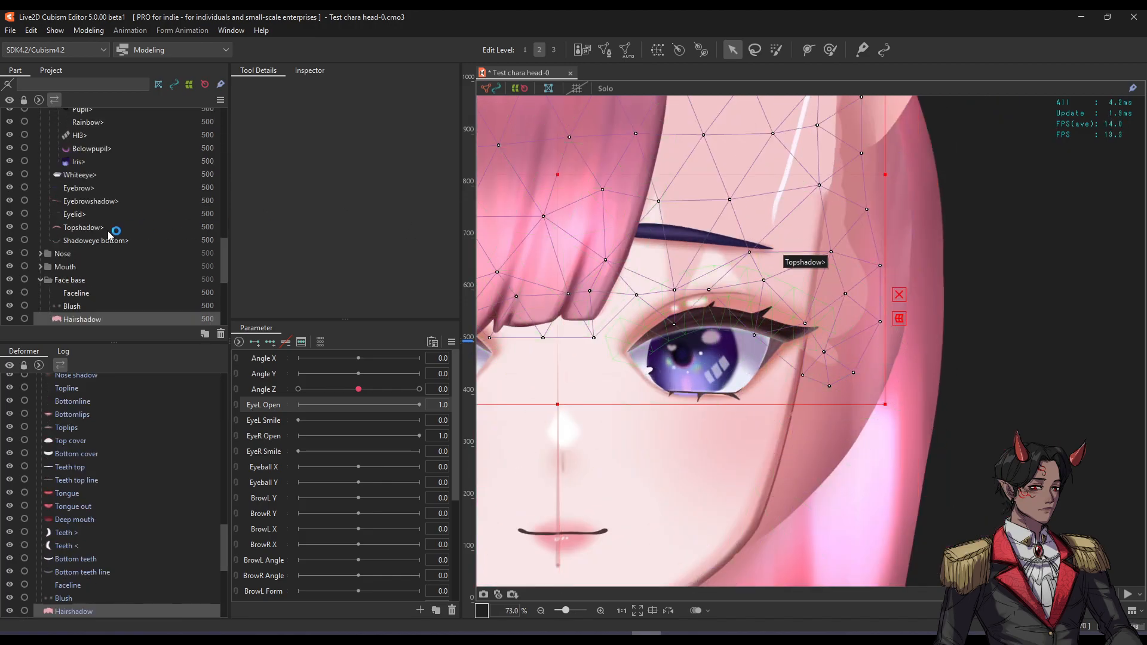
click(10, 319)
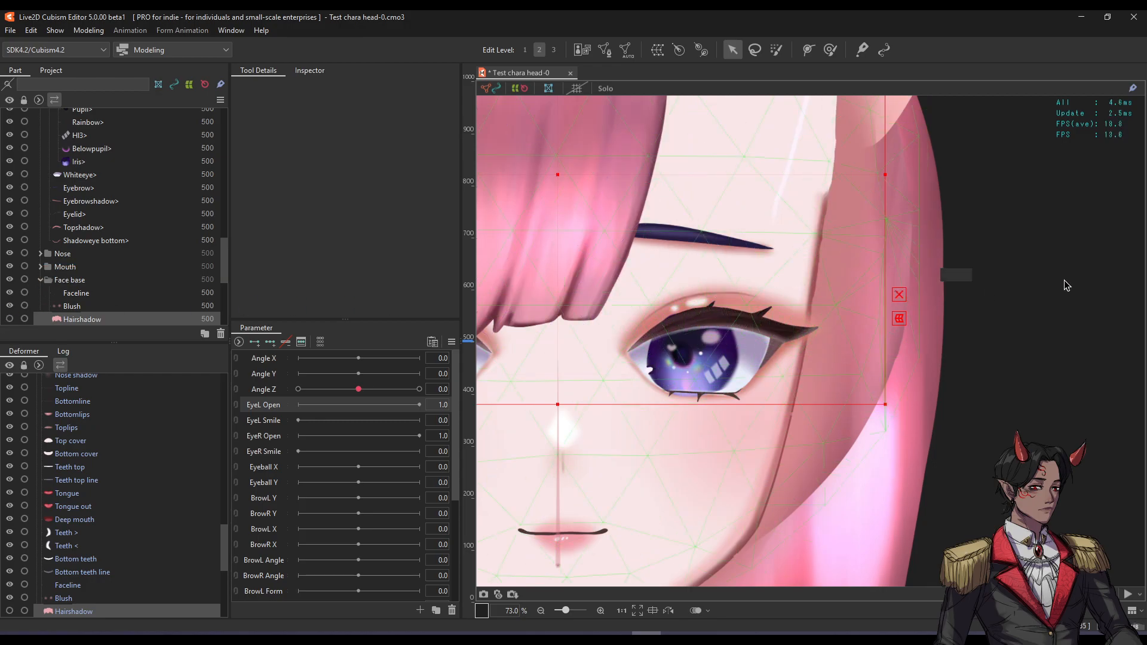
click(940, 275)
Select the Eyeline, then select Topshadow together with Lash1 and Lash2.
scroll(644, 339, up, 2)
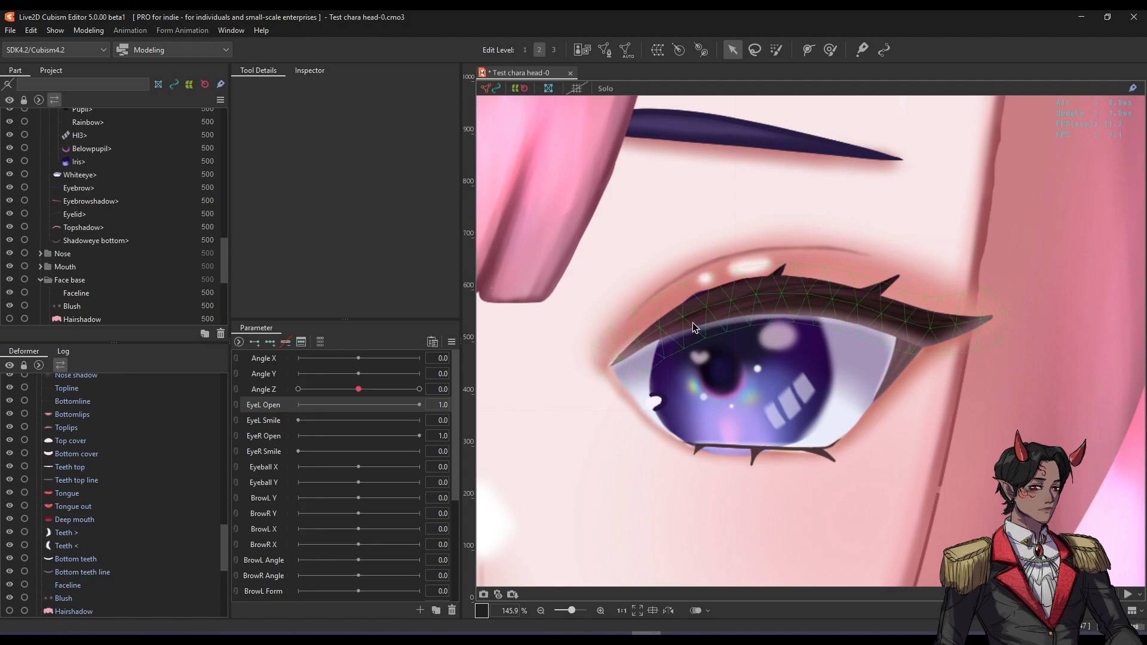
click(693, 322)
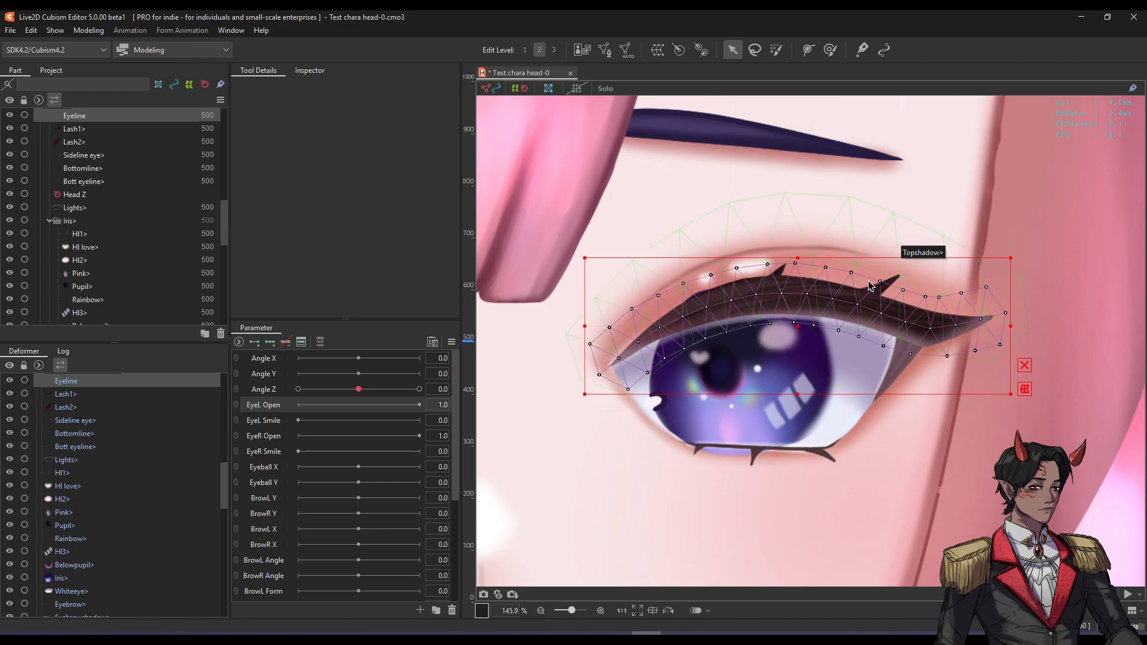
click(260, 404)
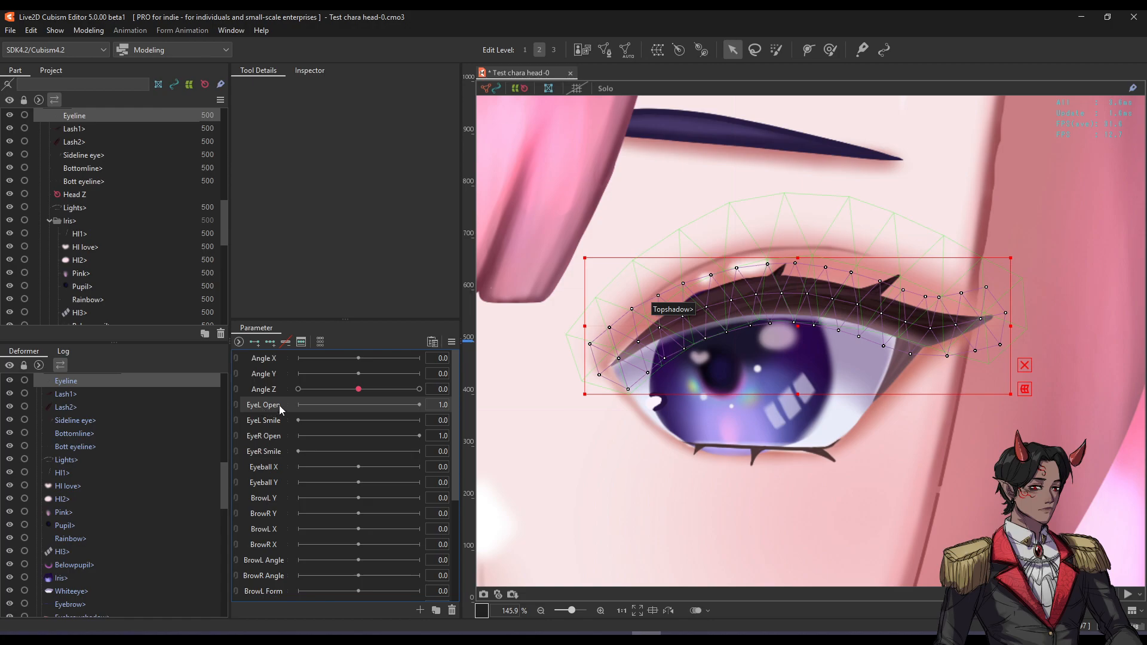
drag(767, 275, 791, 270)
scroll(786, 275, up, 2)
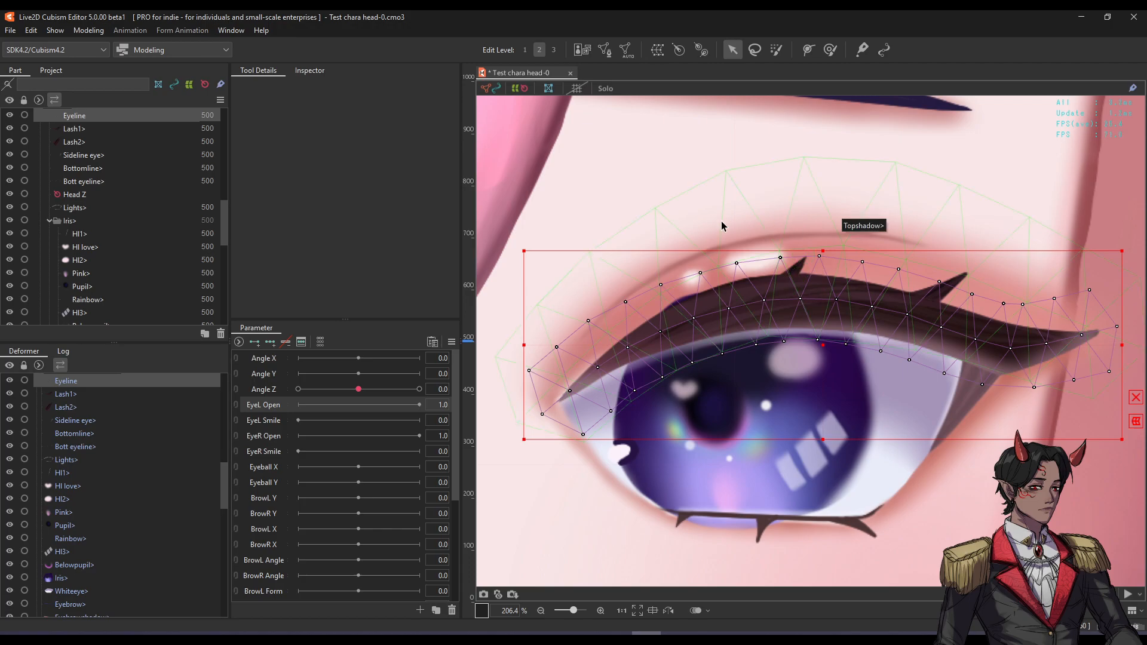
click(797, 268)
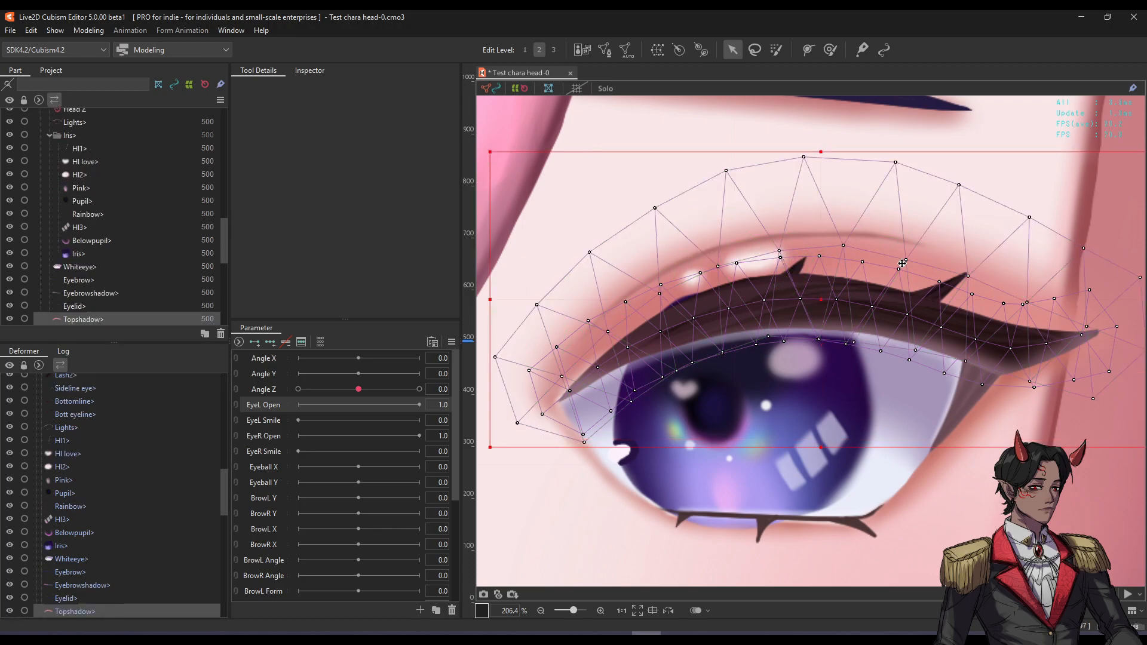
shift+click(951, 289)
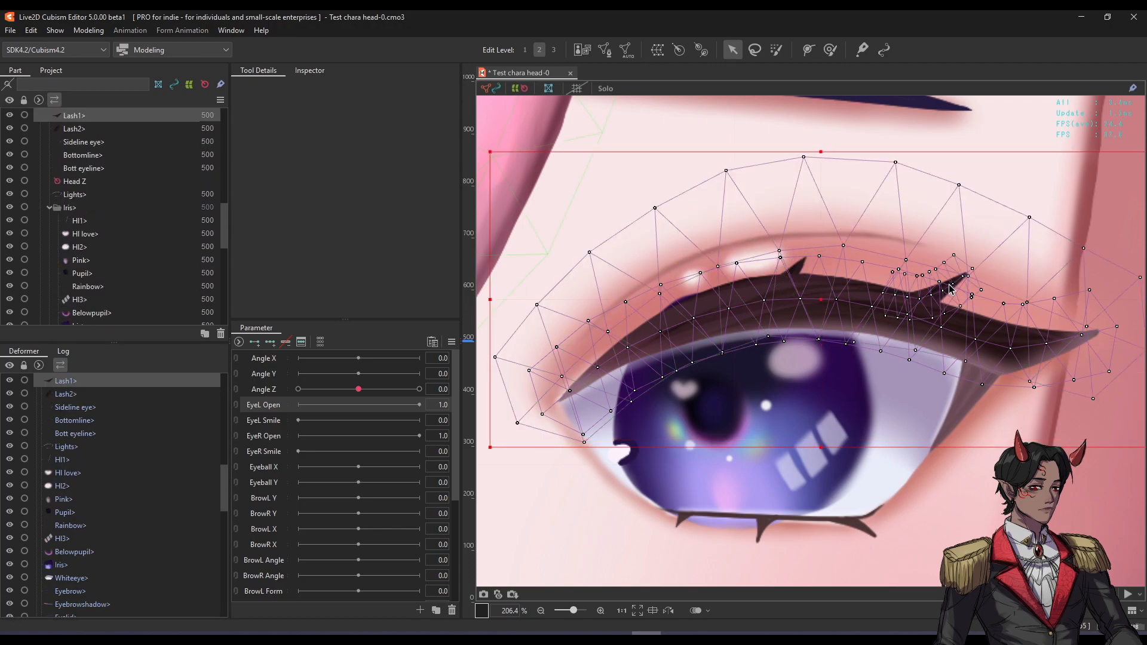
shift+click(803, 269)
scroll(663, 268, down, 6)
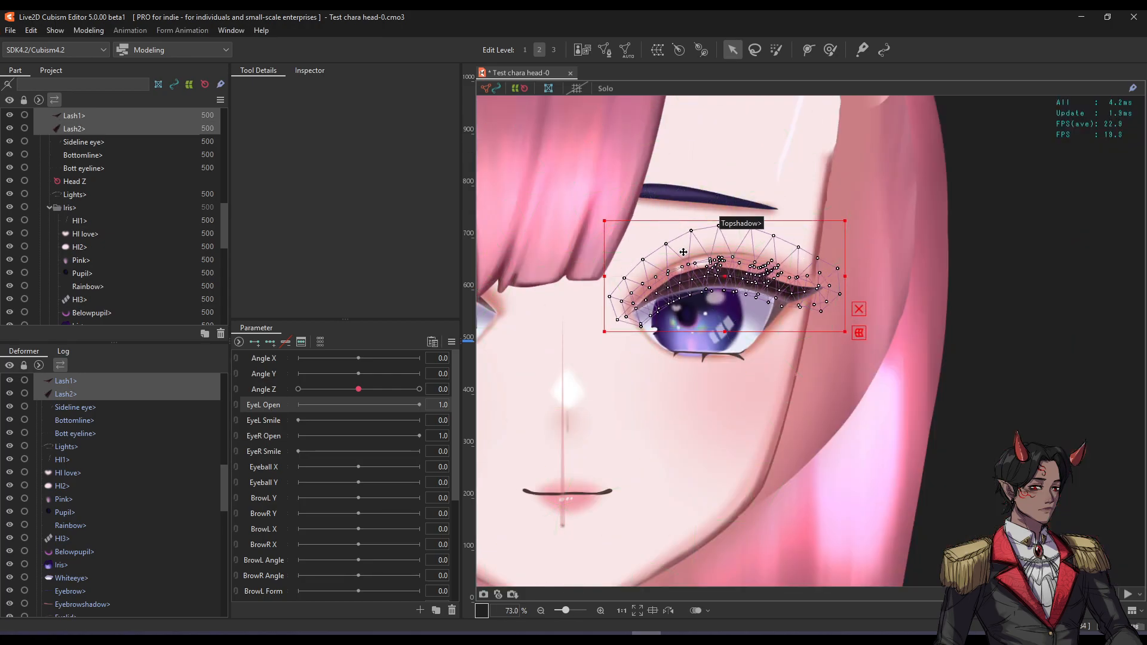
click(1069, 230)
scroll(666, 242, up, 6)
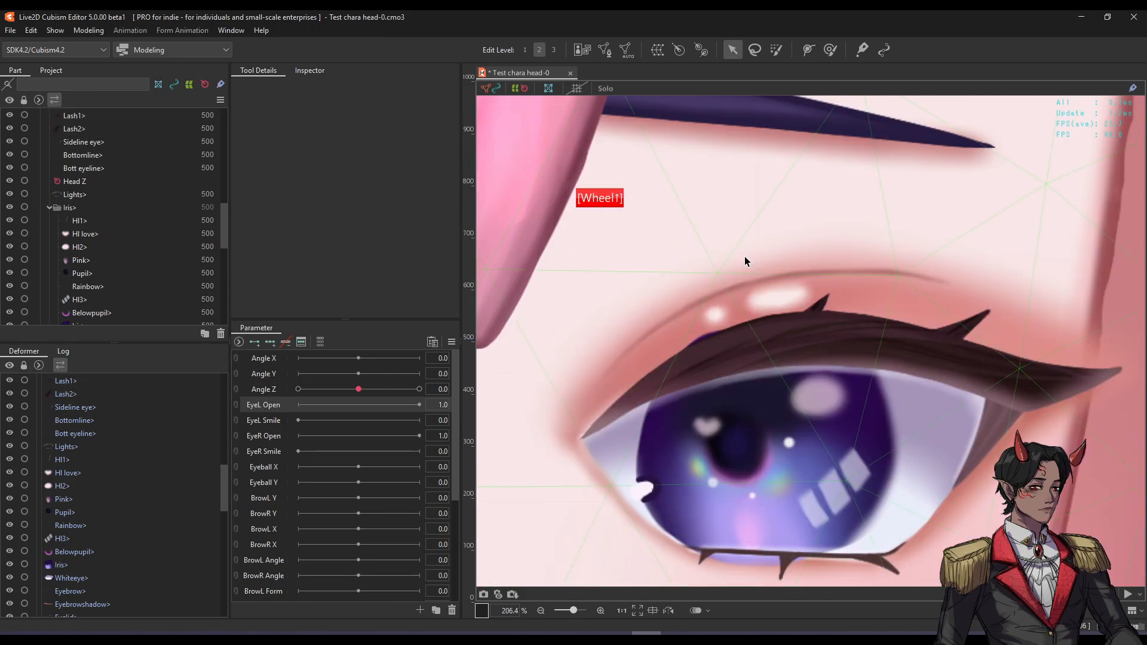
click(806, 332)
drag(850, 378, 847, 404)
key(ctrl+z)
scroll(819, 310, up, 4)
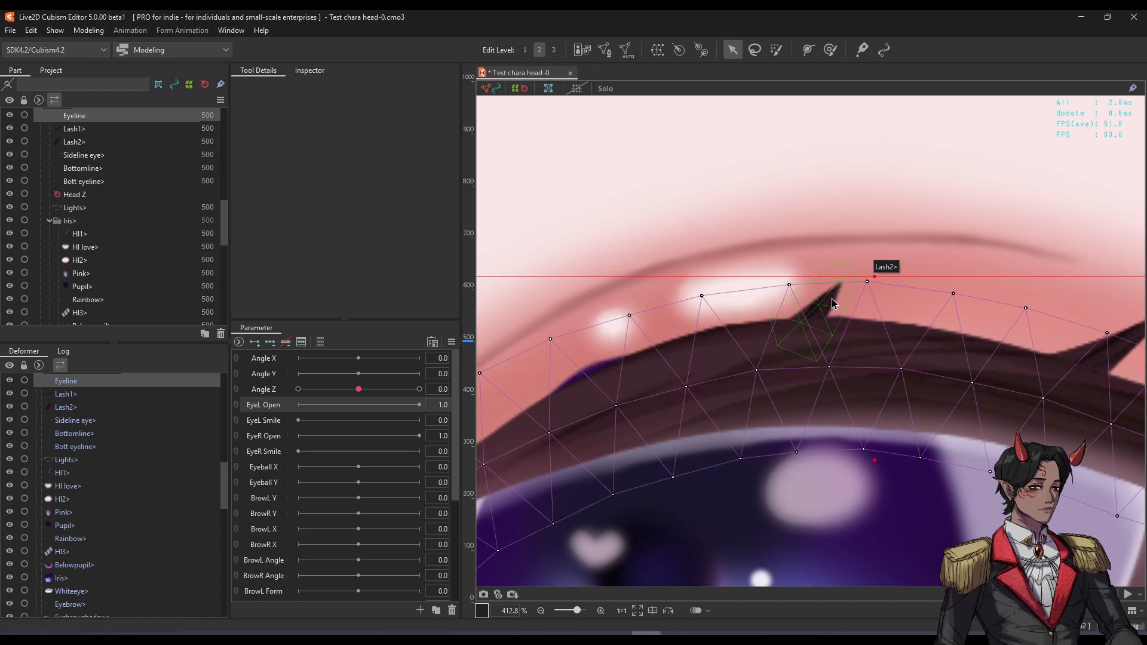
click(831, 298)
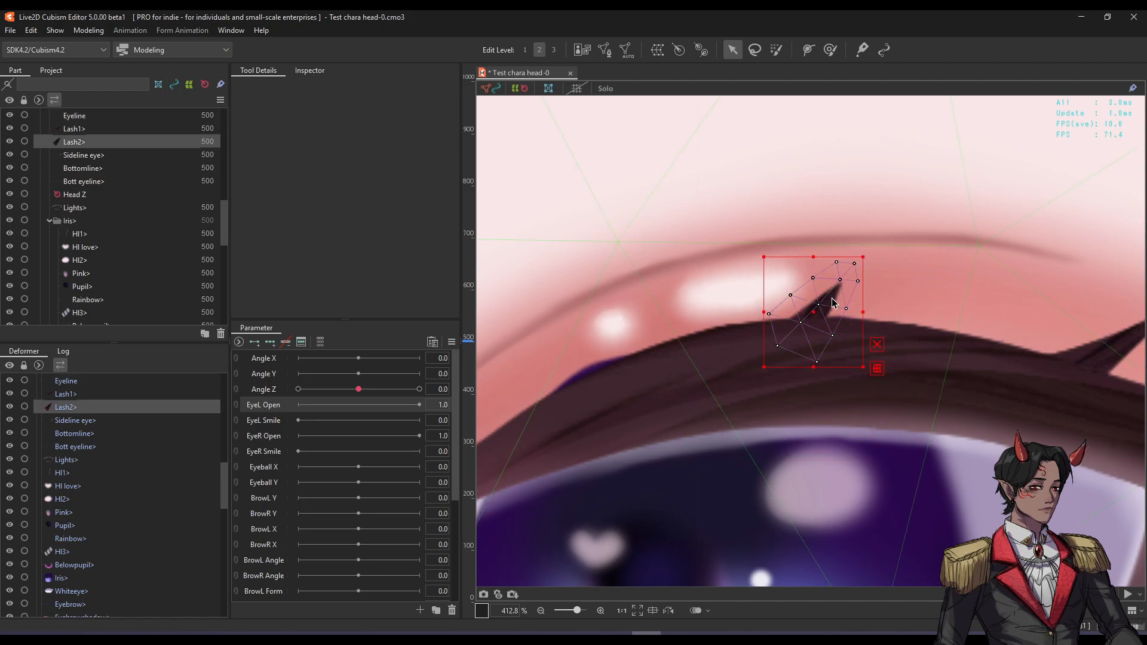
click(1127, 346)
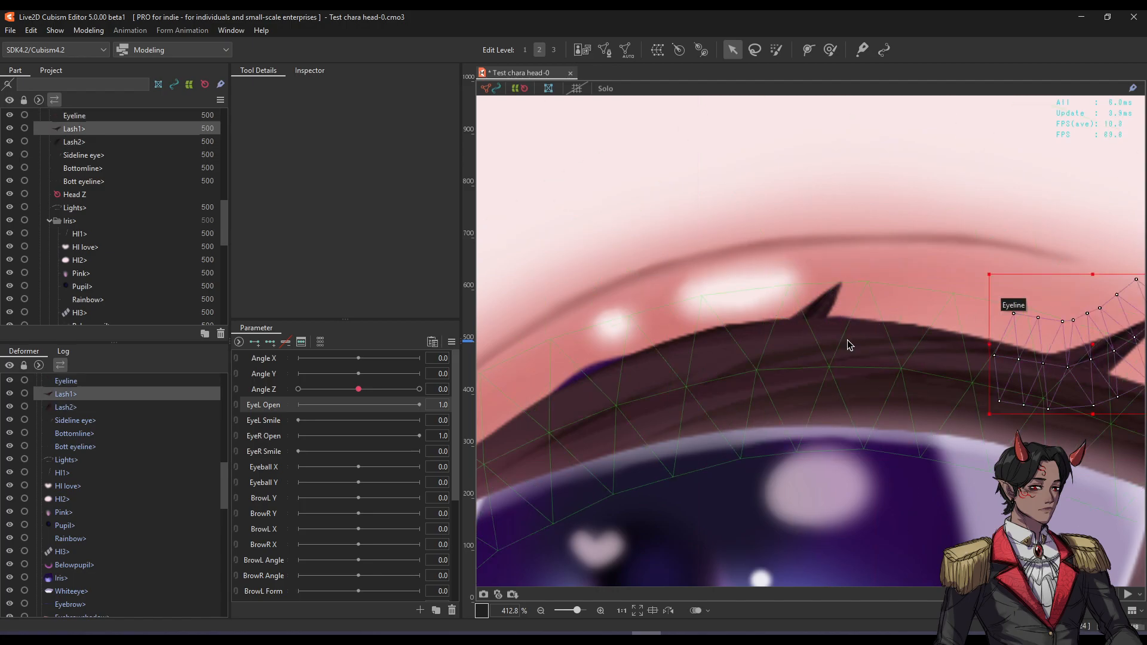
click(746, 319)
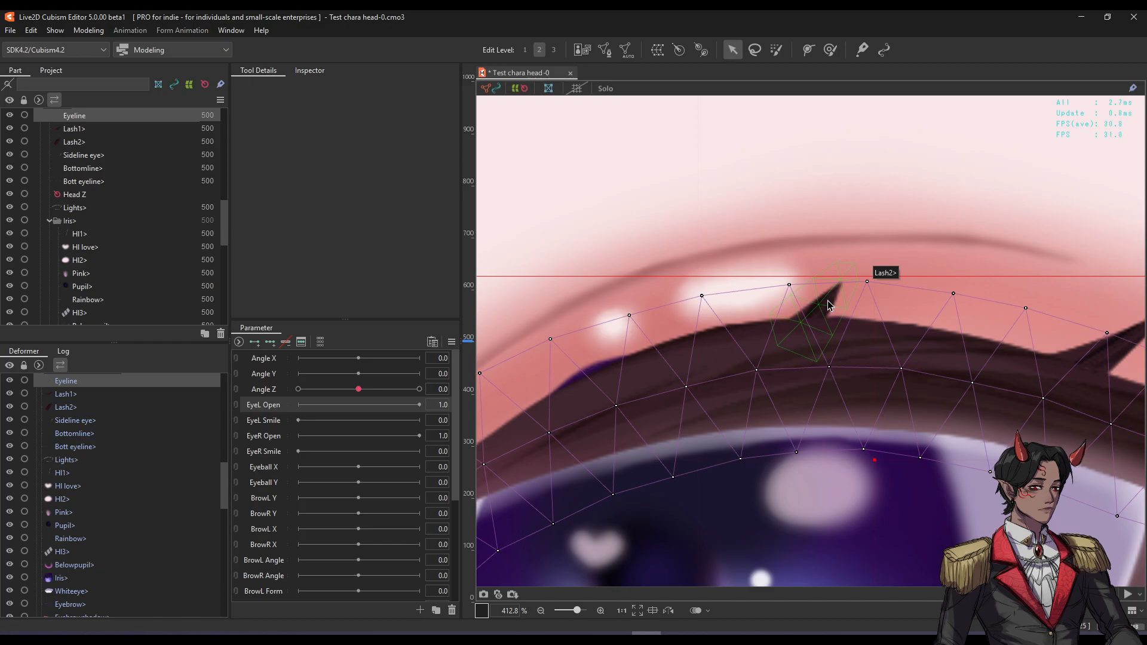
shift+click(829, 305)
scroll(639, 316, down, 2)
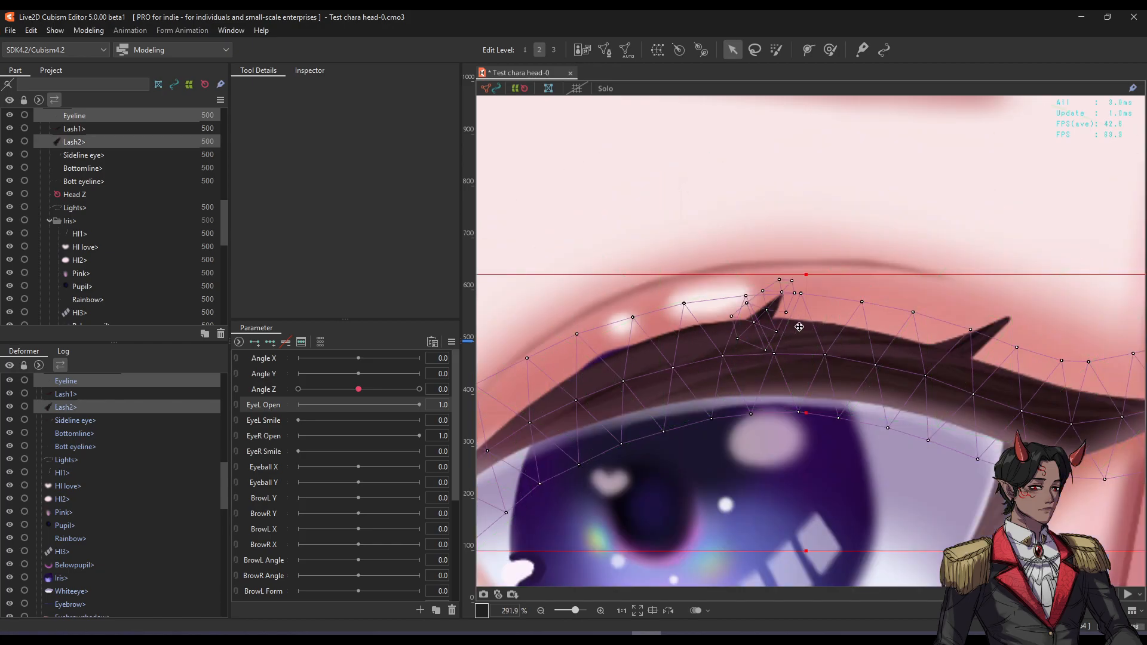
shift+click(987, 339)
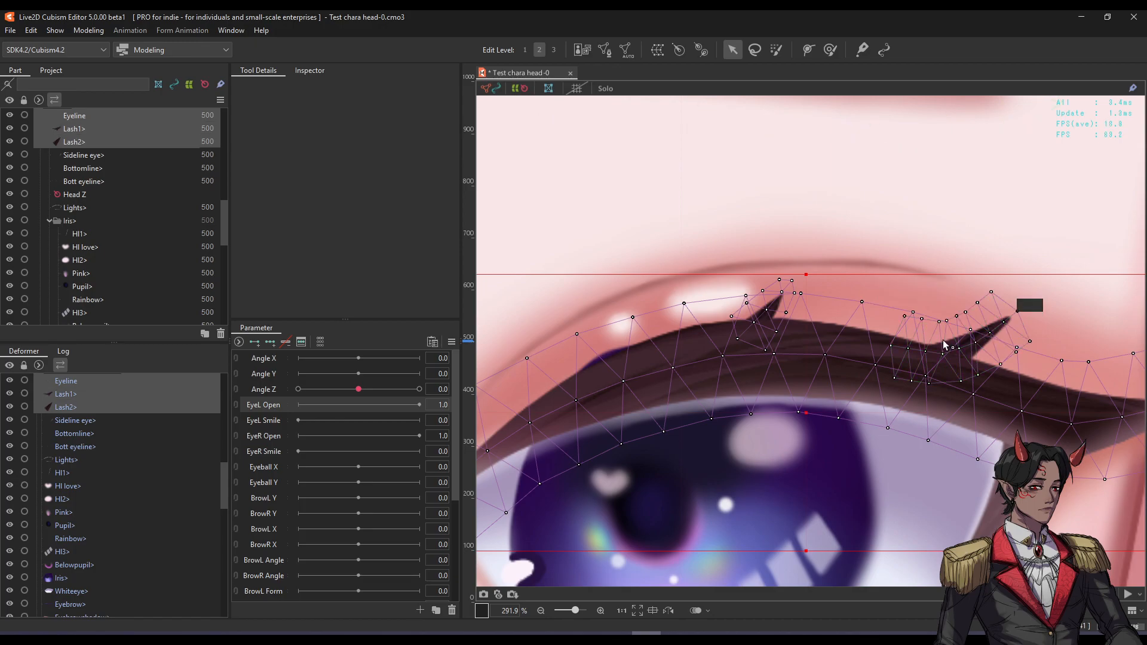
drag(807, 409, 804, 377)
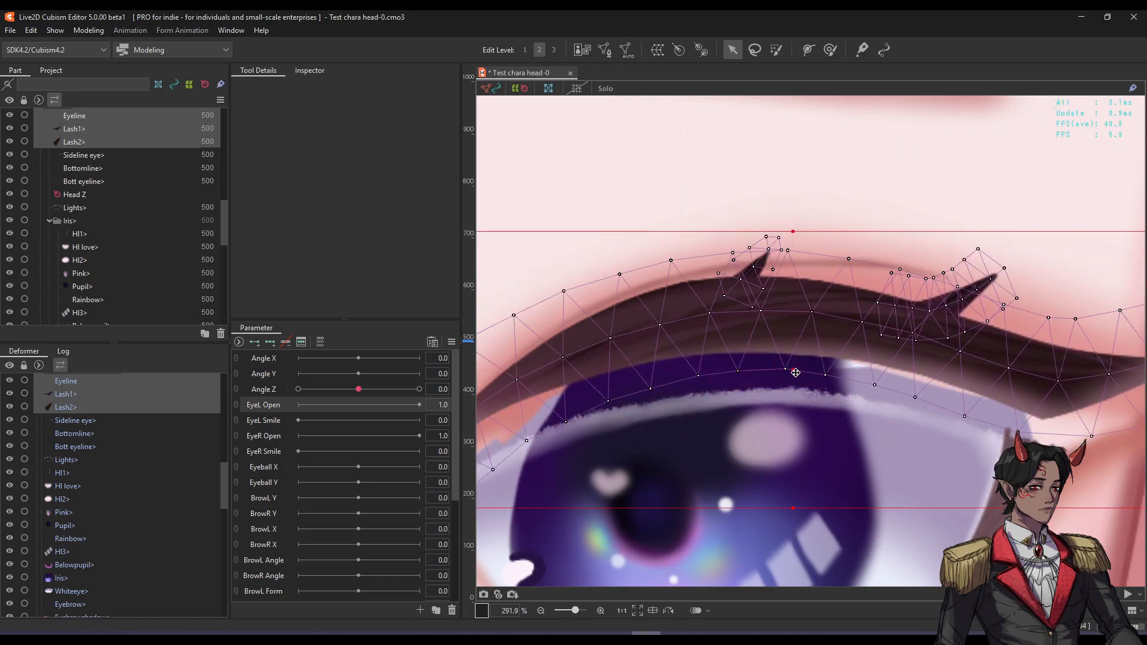
key(ctrl+z)
click(829, 293)
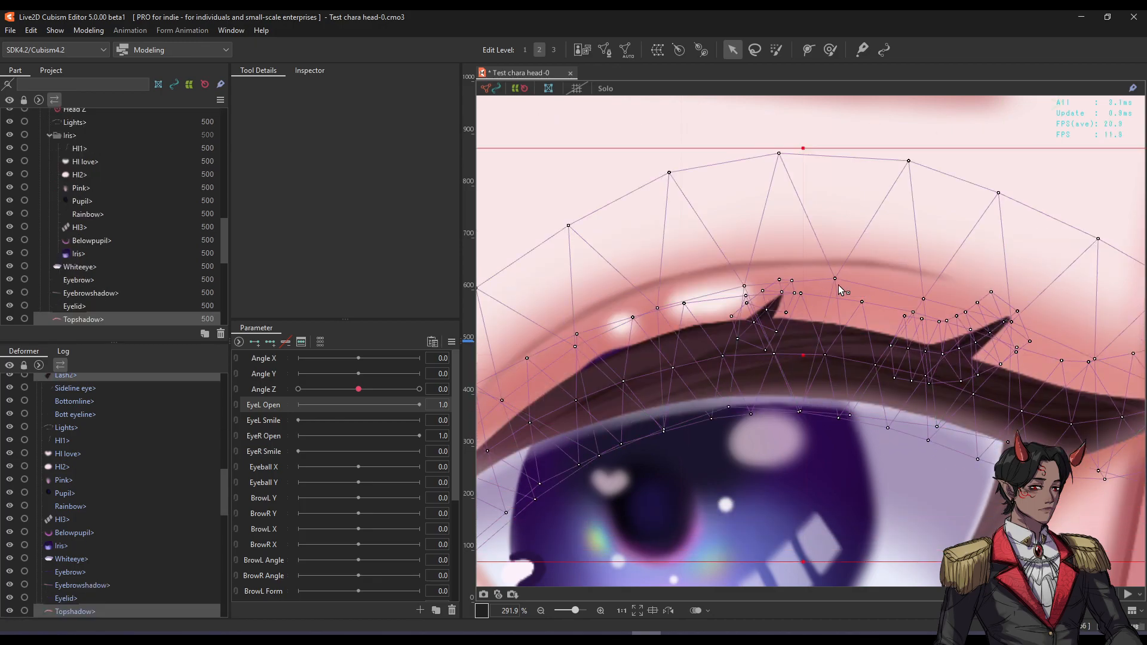
scroll(830, 299, down, 4)
drag(830, 313, 900, 352)
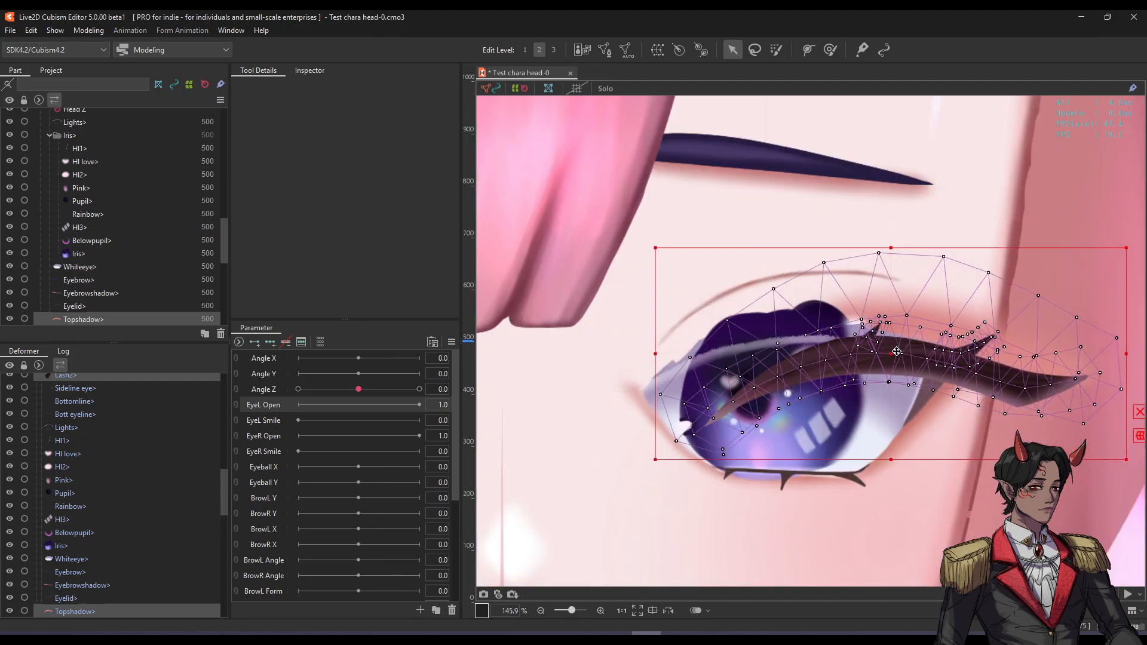
key(ctrl+z)
shift+click(783, 281)
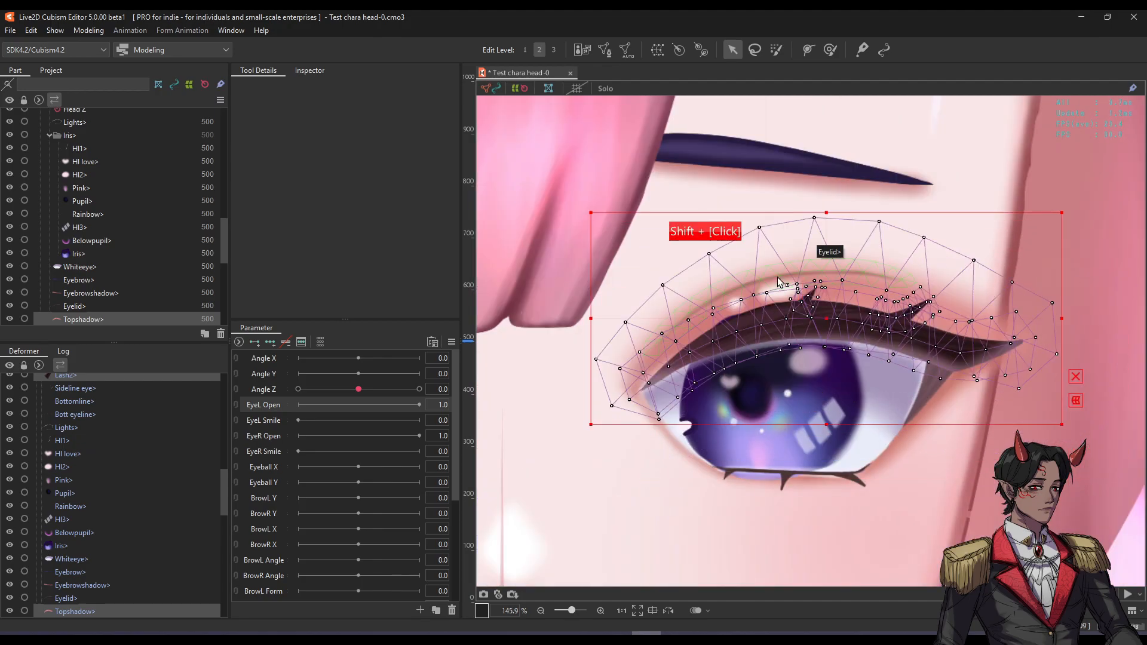
drag(829, 318, 830, 210)
key(ctrl+z)
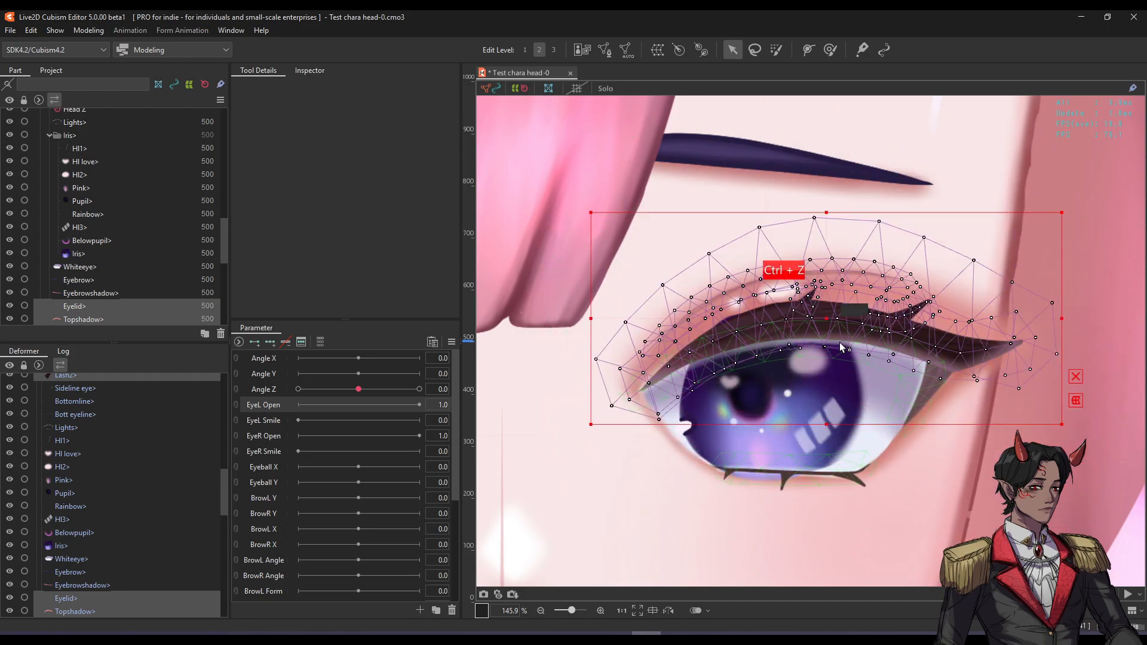
drag(841, 325, 852, 272)
key(ctrl+z)
shift+click(930, 385)
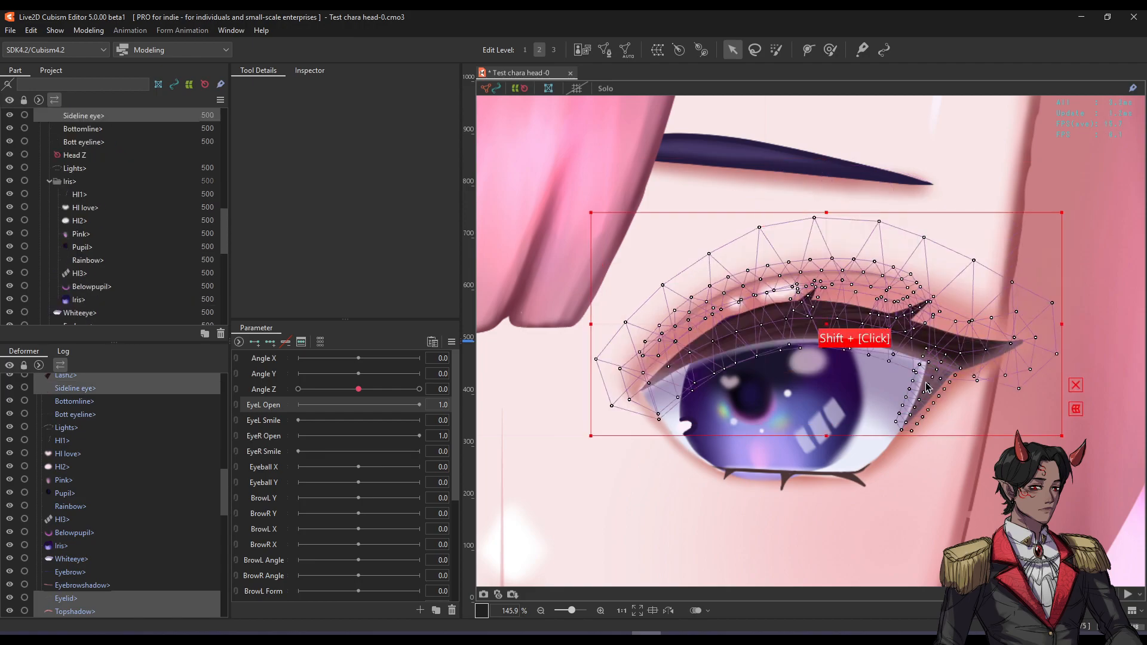
drag(828, 327, 946, 216)
key(ctrl+z)
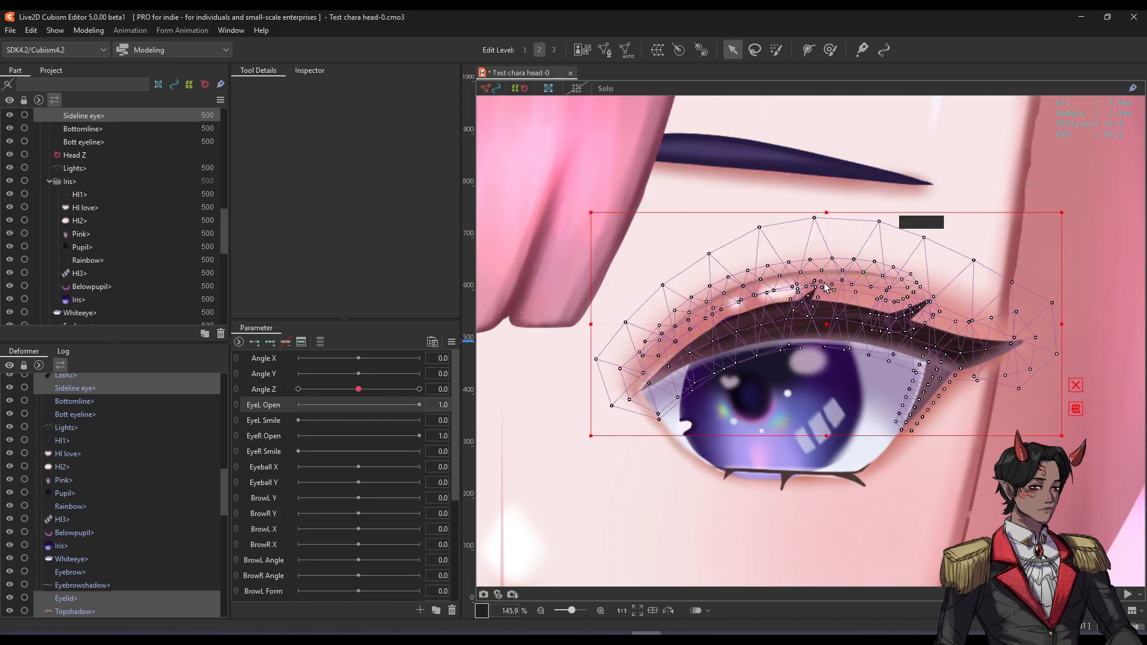
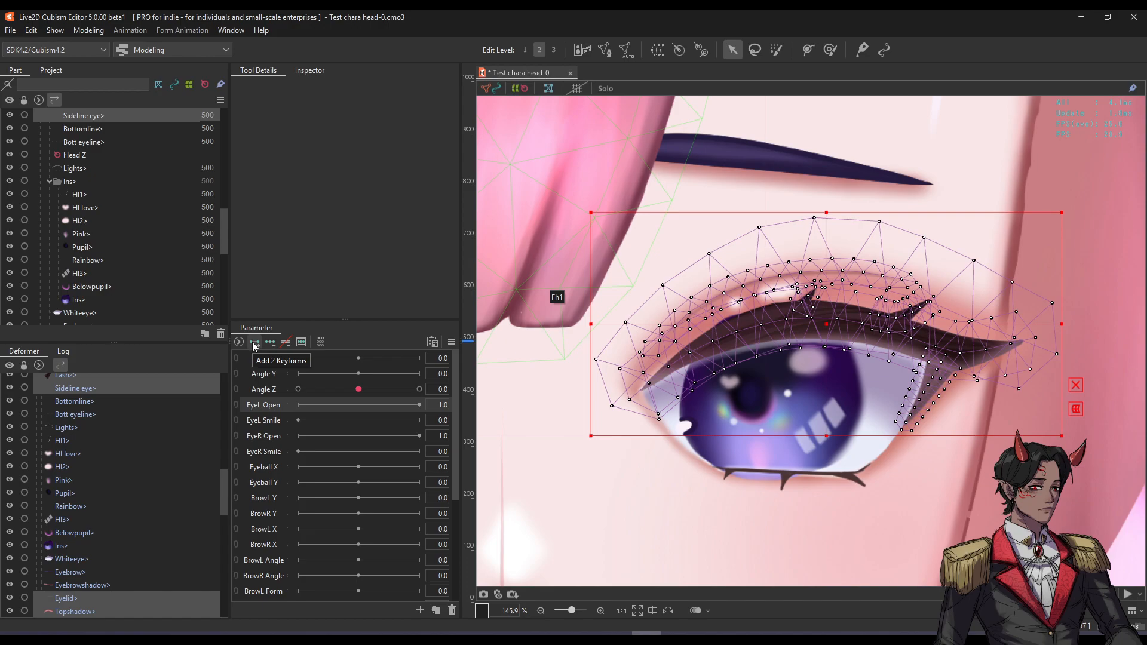
Add open and closed keyforms to EyeL Open and set the slider to 0.
click(253, 344)
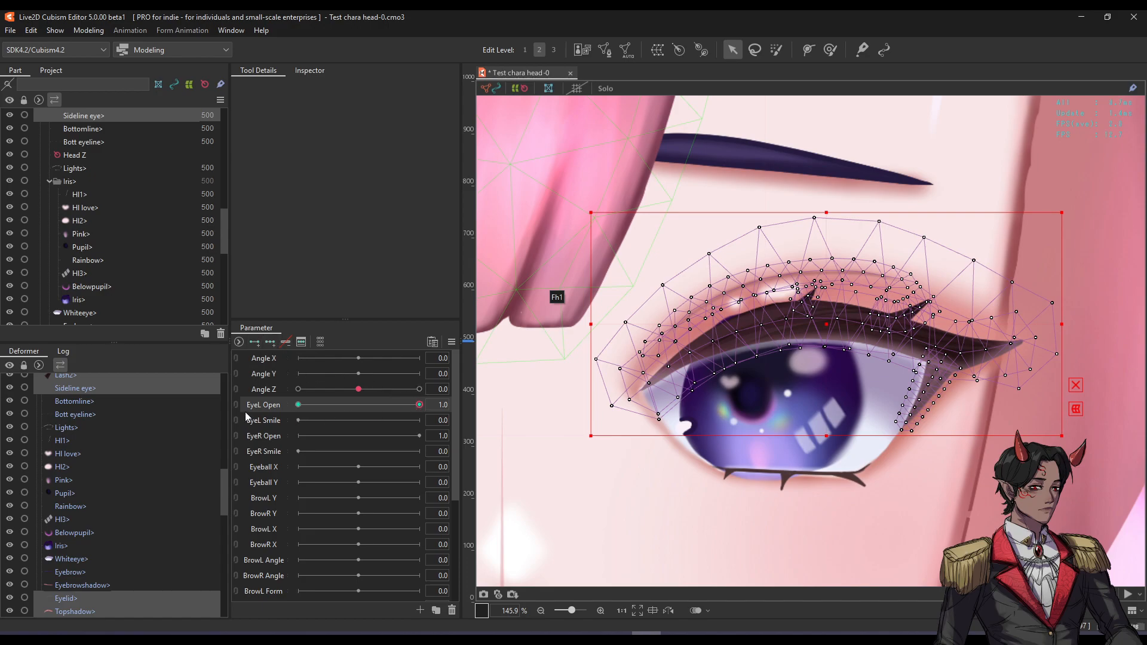
mouse_move(420, 406)
mouse_down()
mouse_move(408, 406)
mouse_move(419, 406)
mouse_up()
drag(411, 408, 275, 407)
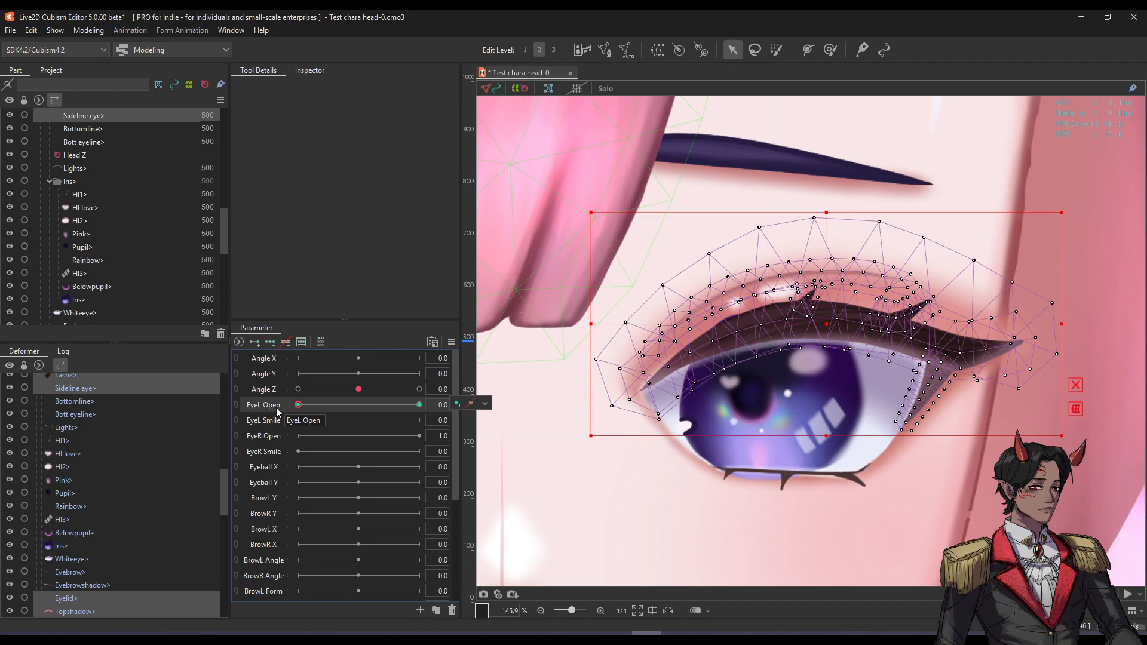
drag(298, 405, 308, 412)
drag(411, 408, 309, 408)
mouse_move(406, 404)
mouse_down()
mouse_move(421, 402)
mouse_move(395, 402)
mouse_up()
drag(305, 402, 501, 389)
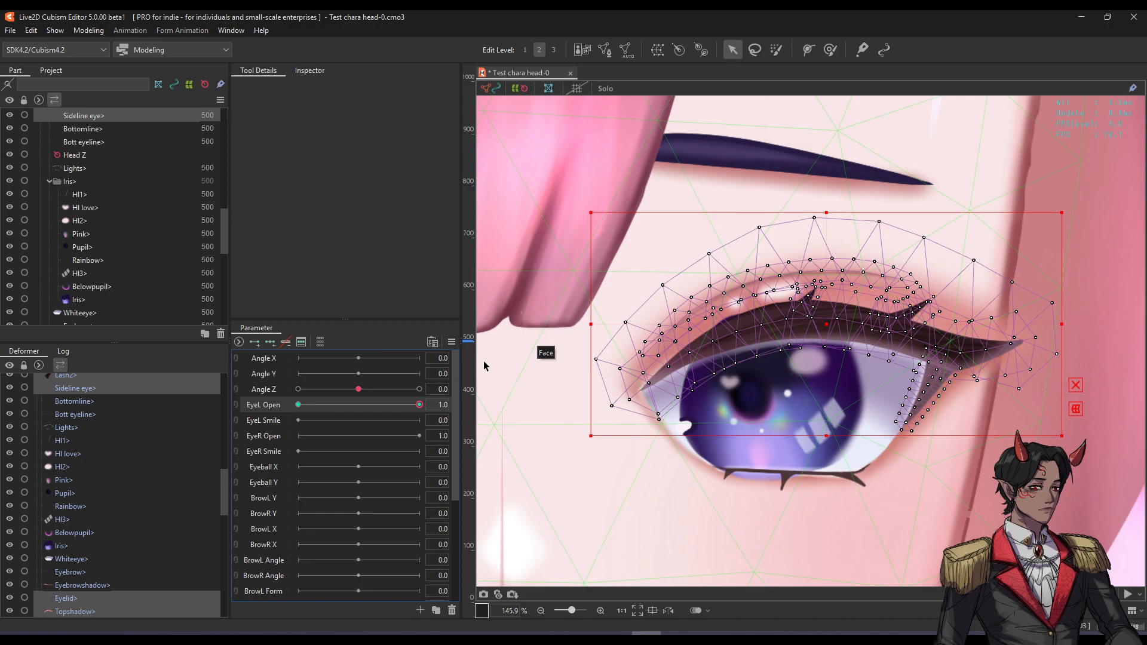
At EyeL Open 0, move the upper eyelid straight down so it covers the left eye.
scroll(816, 378, up, 2)
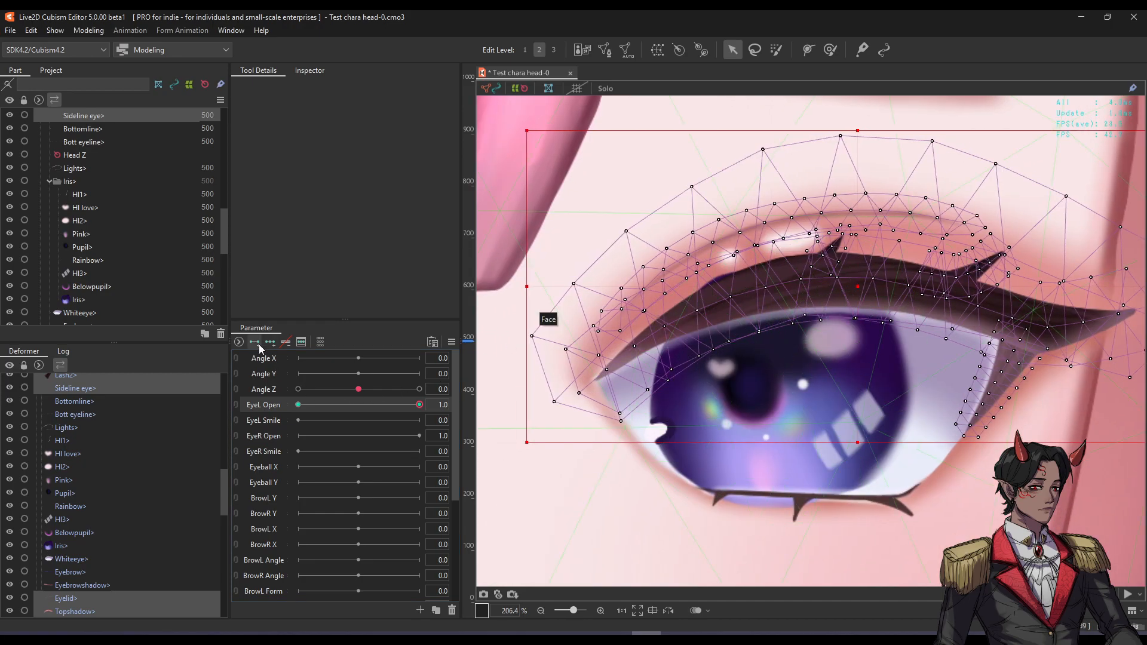
drag(421, 407, 273, 404)
scroll(713, 239, down, 2)
drag(763, 280, 773, 278)
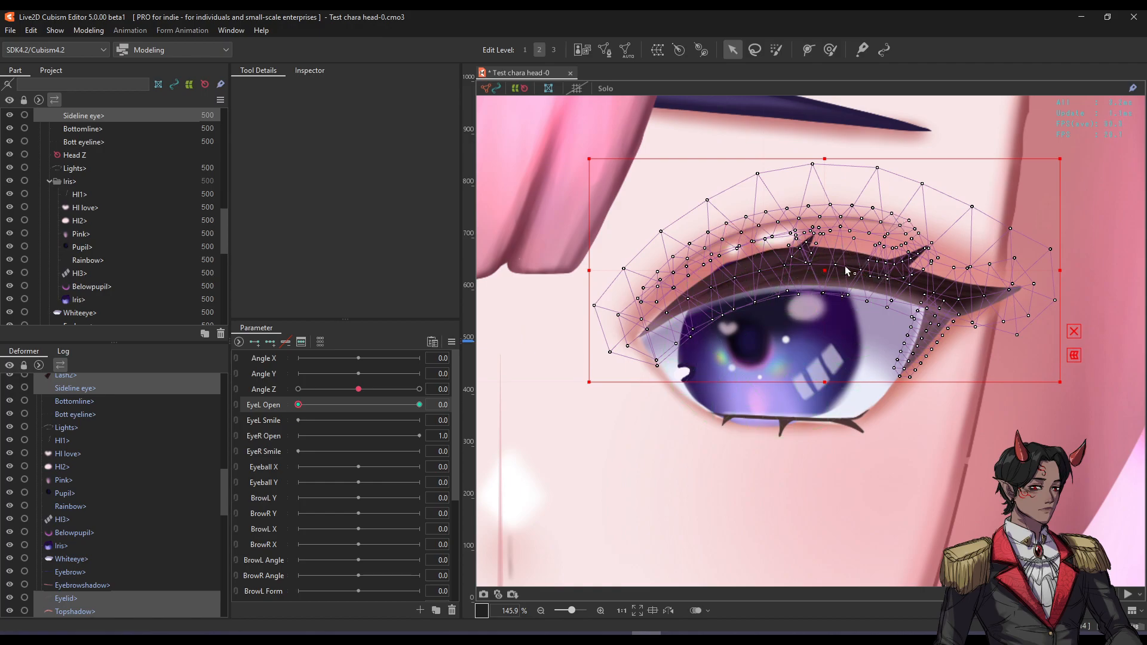
scroll(825, 266, up, 5)
scroll(834, 284, down, 5)
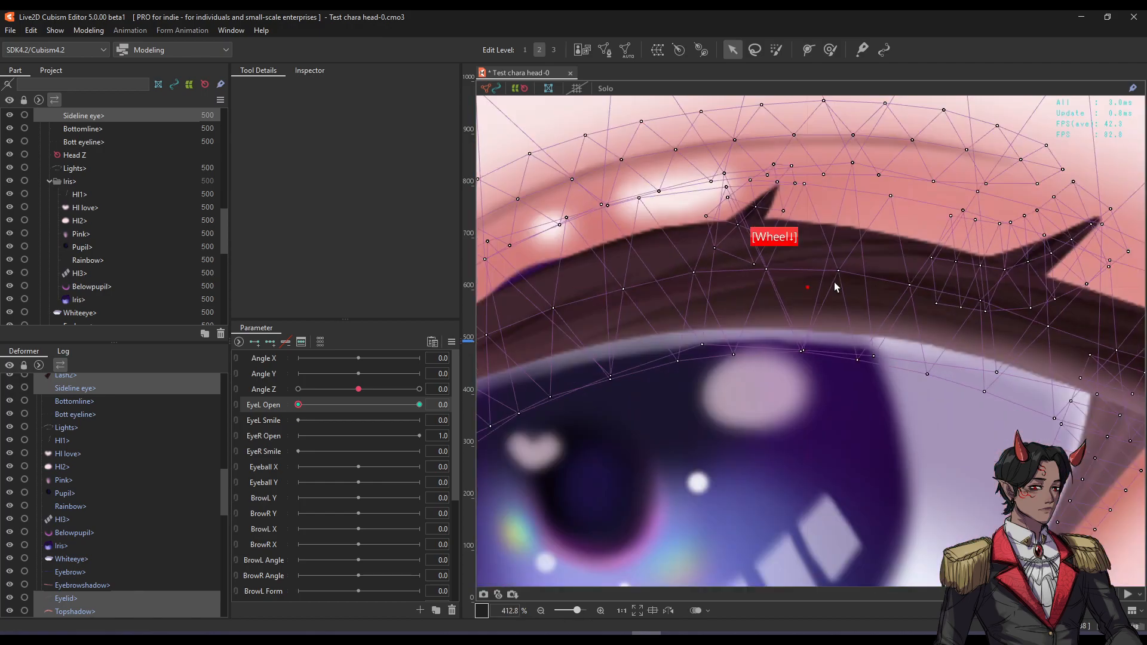
drag(844, 284, 823, 283)
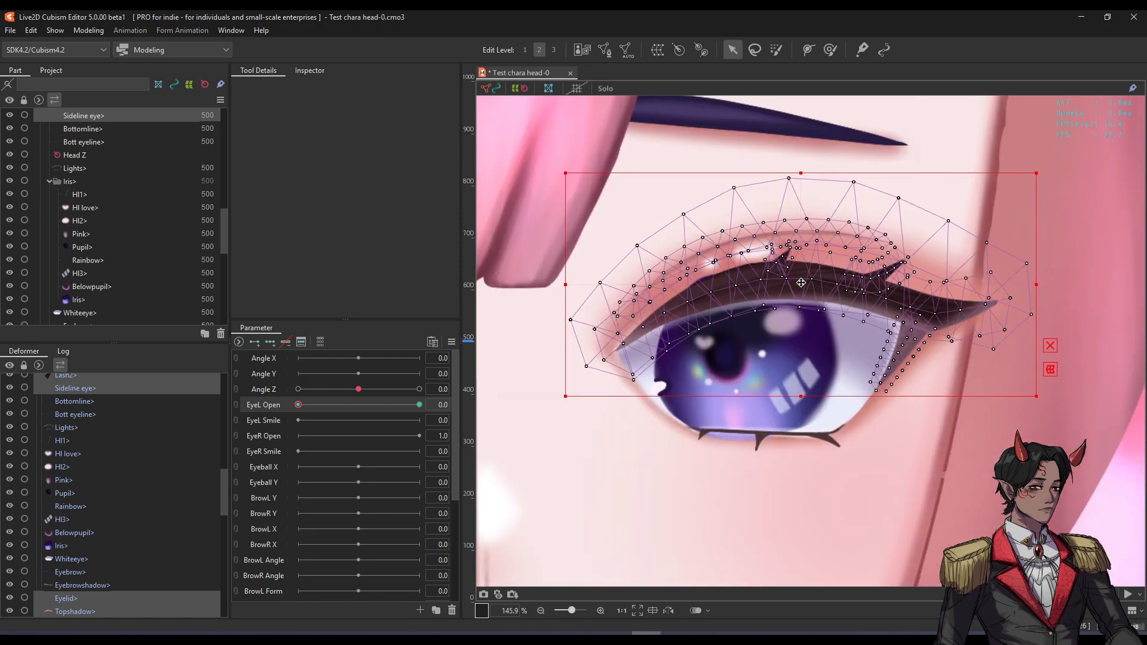
drag(800, 281, 784, 396)
Scrub EyeL Open between 0 and 1 to check the eyelid closing and opening.
scroll(784, 397, down, 8)
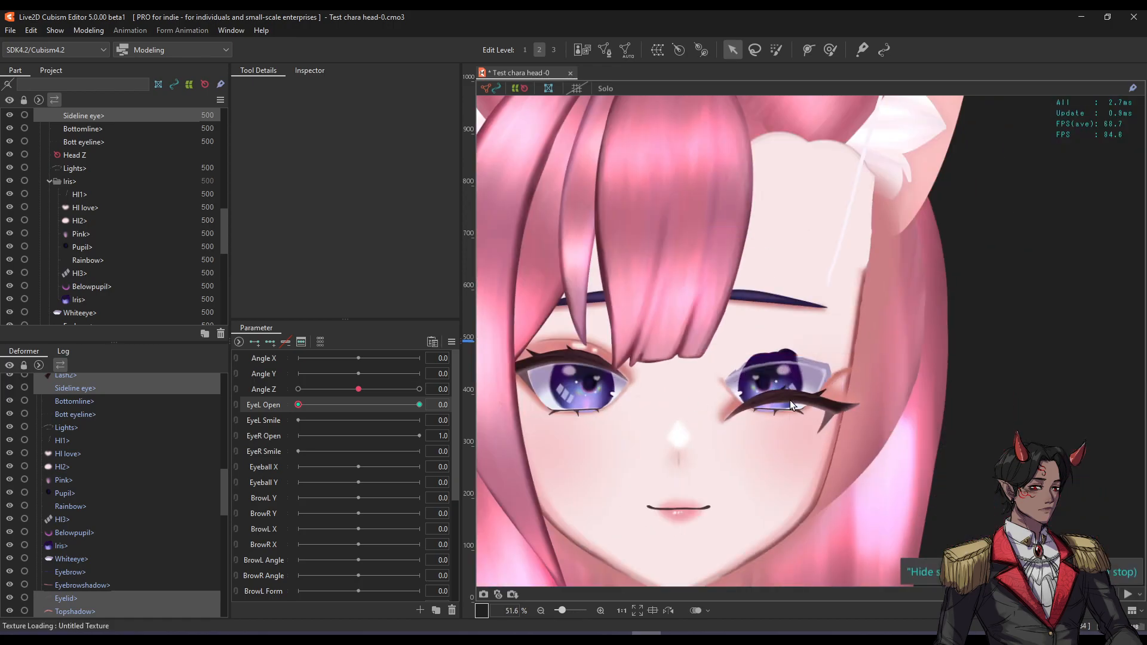
scroll(789, 399, up, 4)
drag(311, 408, 449, 369)
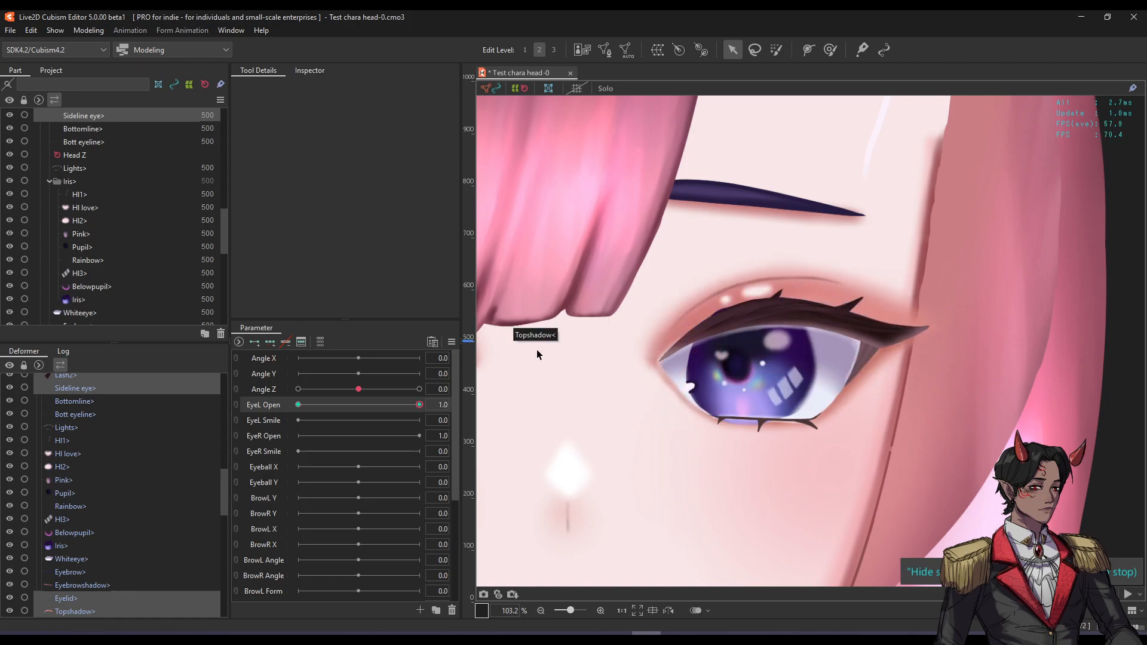
scroll(673, 349, up, 3)
click(731, 345)
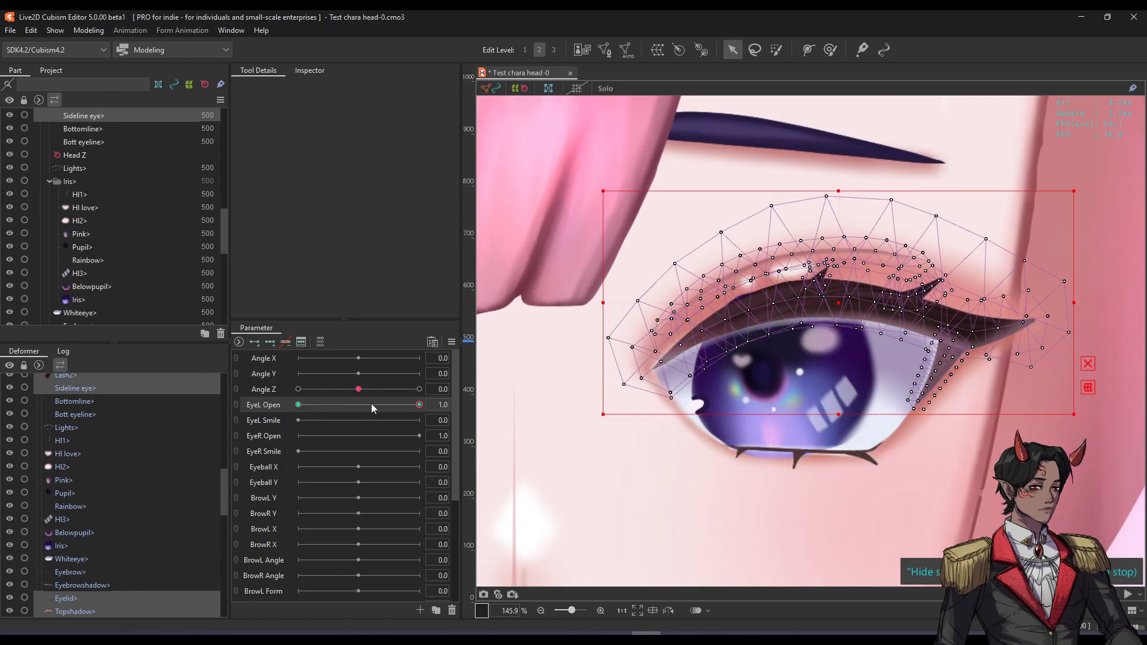
drag(370, 408, 159, 410)
drag(326, 404, 801, 373)
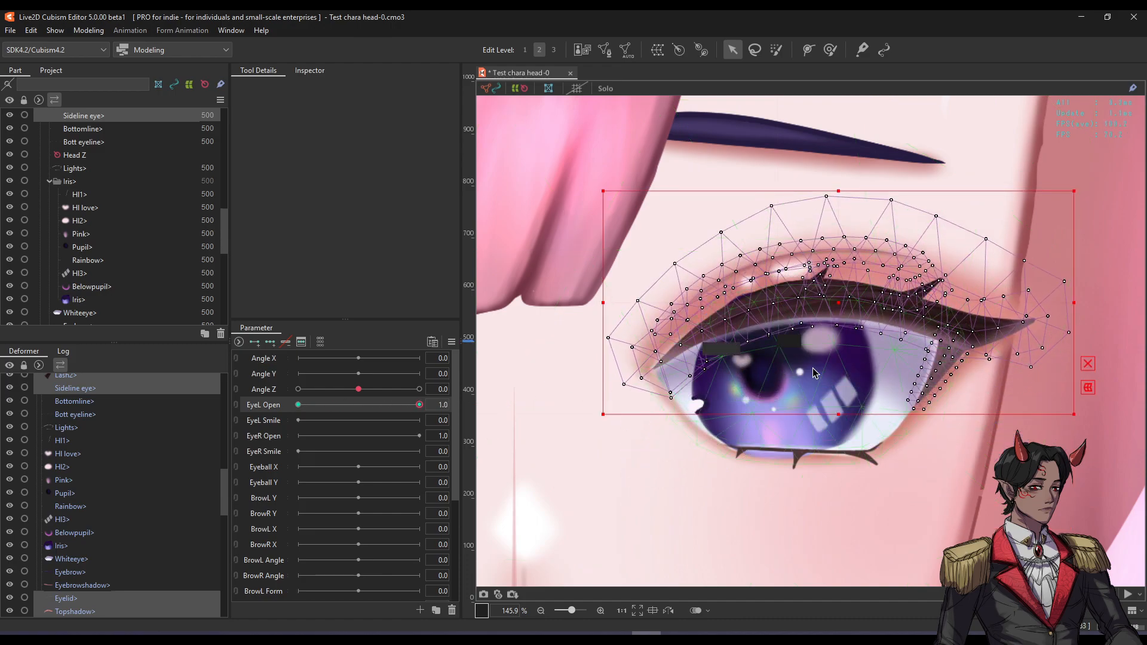
click(899, 363)
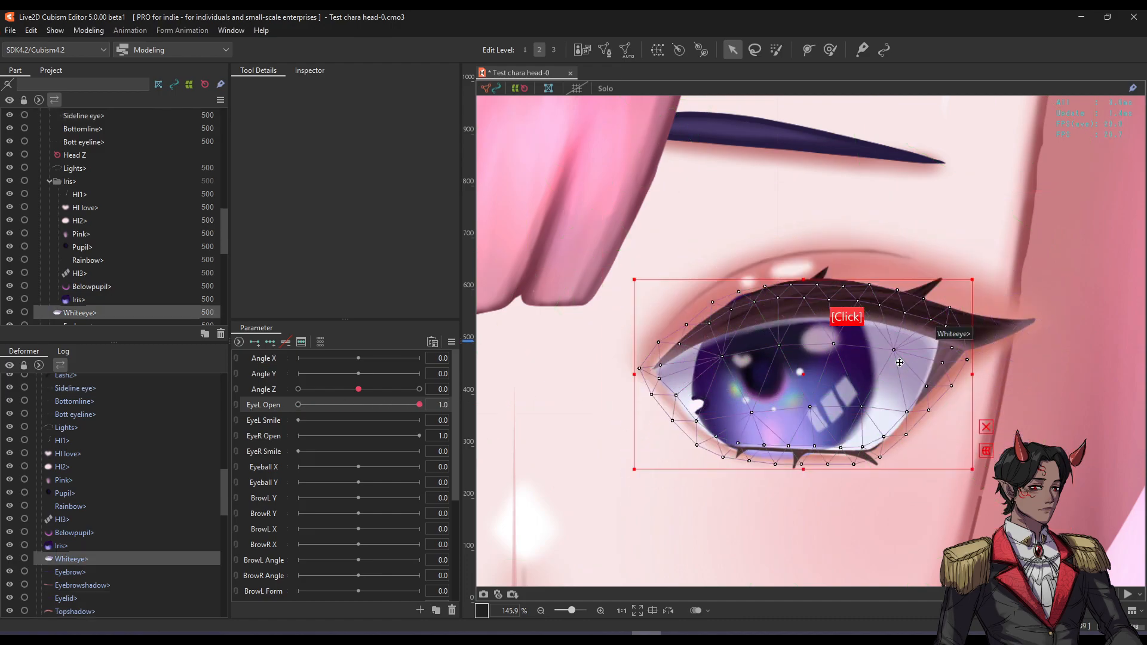
mouse_move(814, 371)
mouse_down()
mouse_move(777, 351)
mouse_move(744, 362)
mouse_move(748, 335)
mouse_move(759, 364)
mouse_move(694, 353)
mouse_move(810, 365)
mouse_move(801, 372)
mouse_up()
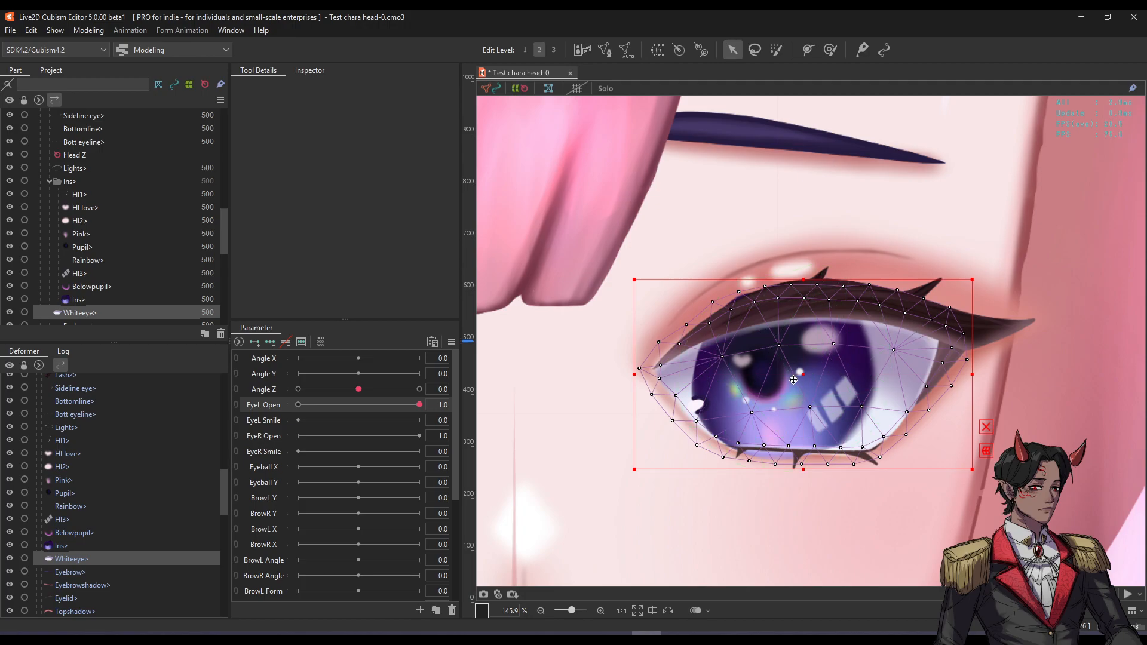
scroll(777, 379, up, 3)
click(752, 375)
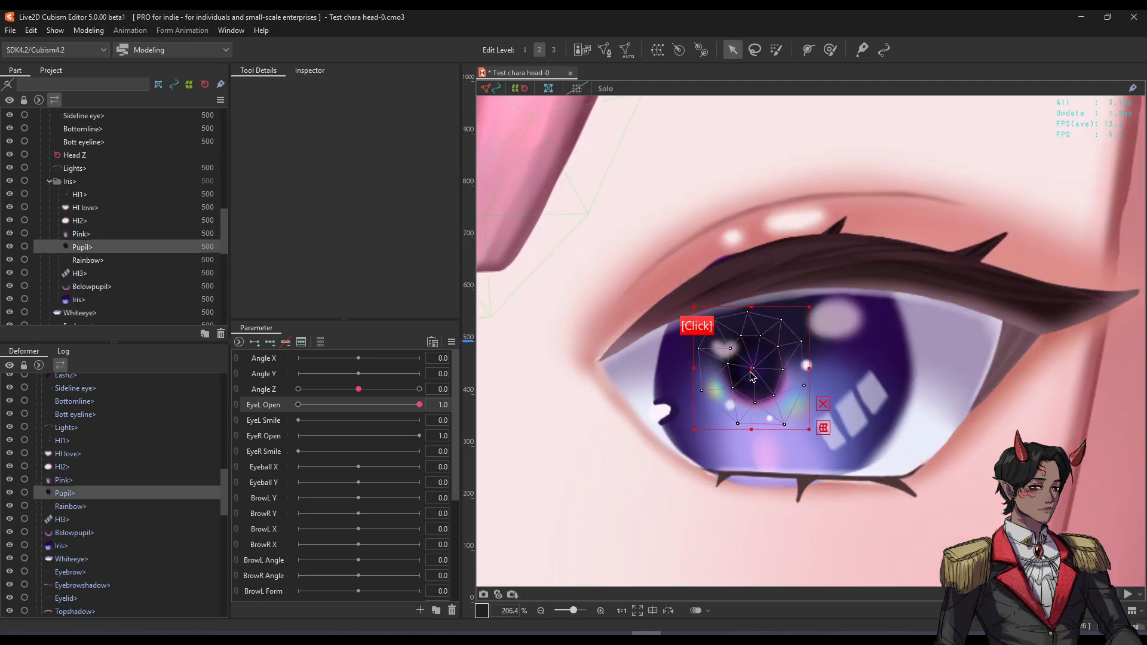
drag(753, 371, 919, 357)
key(ctrl+z)
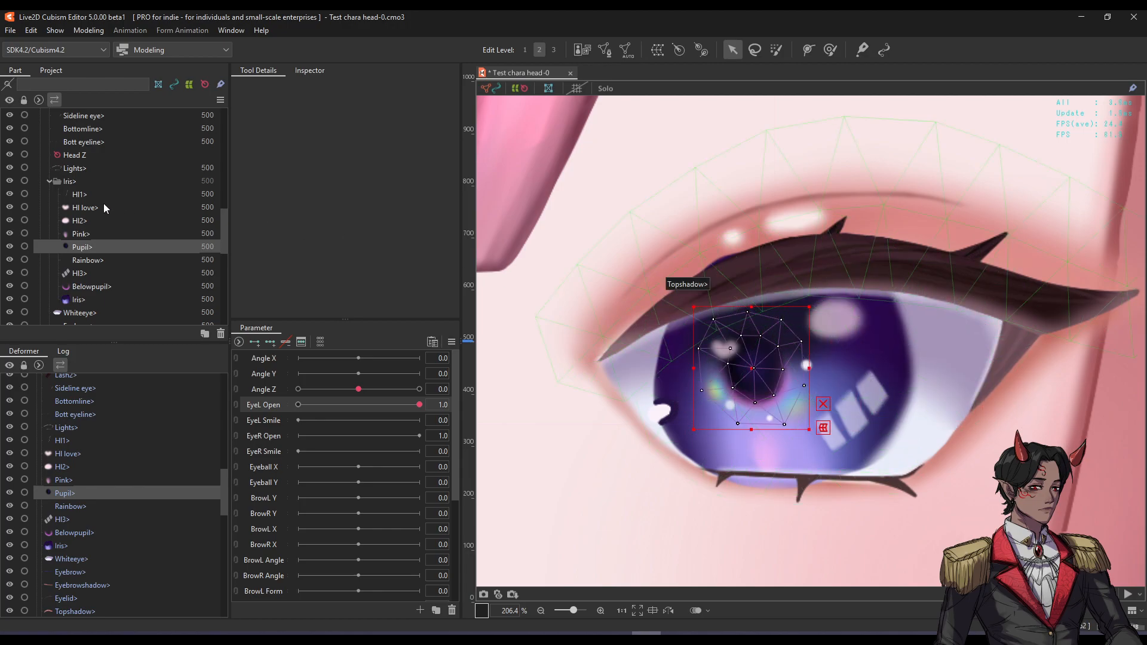
click(73, 197)
scroll(73, 197, down, 1)
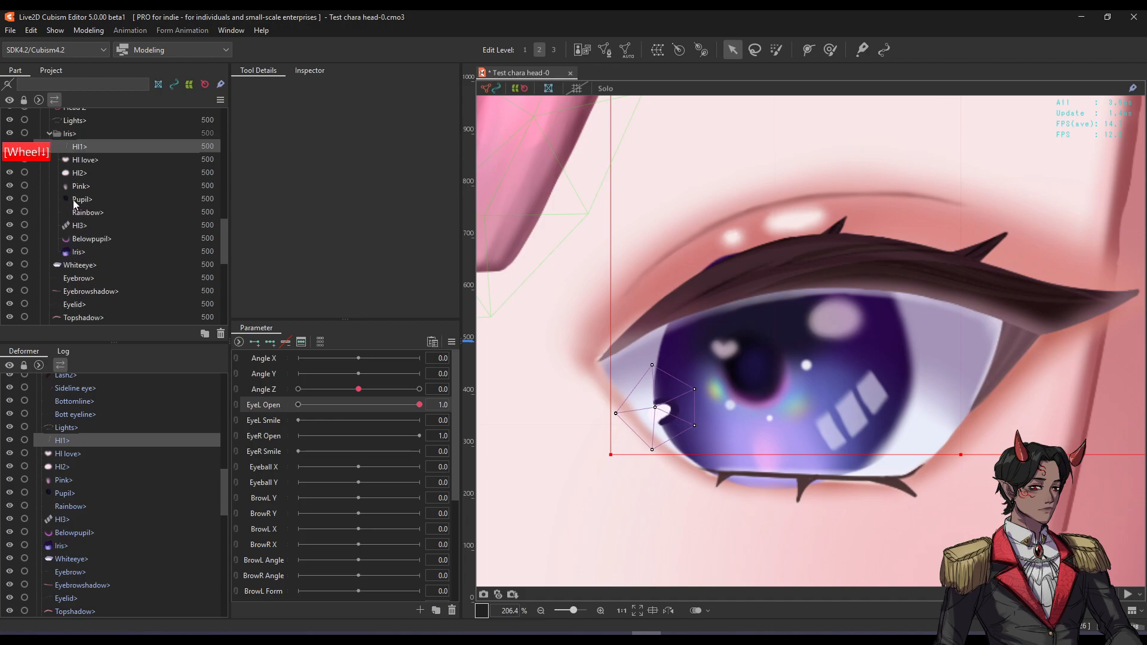
shift+click(74, 251)
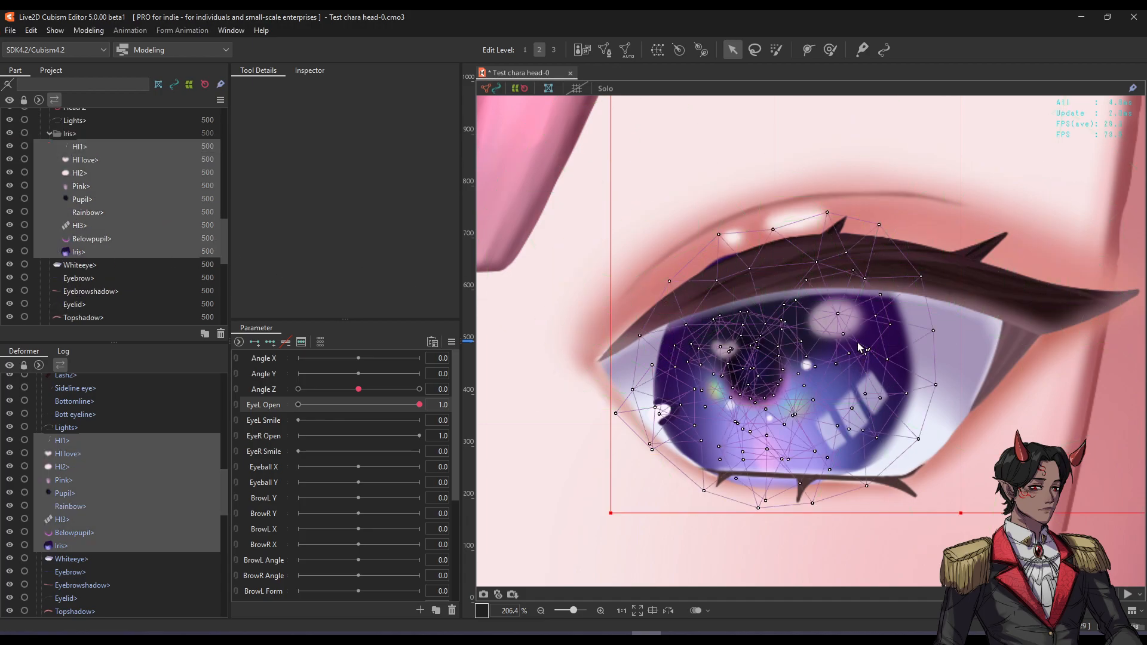
scroll(780, 358, down, 5)
scroll(822, 287, up, 2)
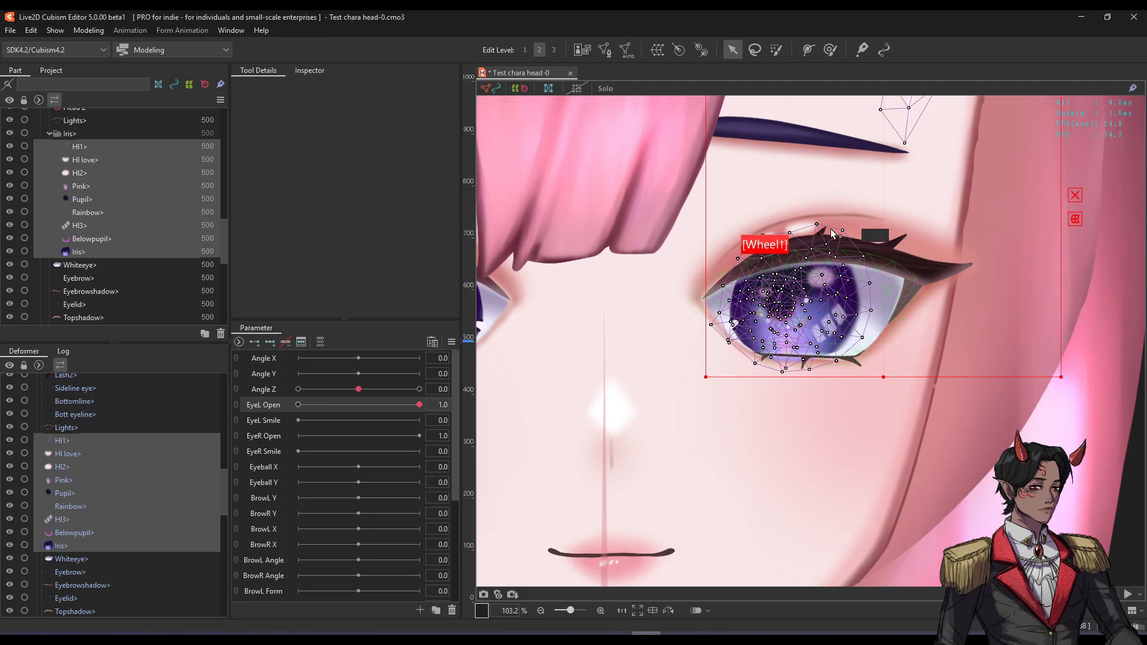
scroll(831, 229, down, 2)
key(space)
drag(857, 136, 783, 229)
key(ctrl+z)
scroll(787, 254, up, 1)
key(space)
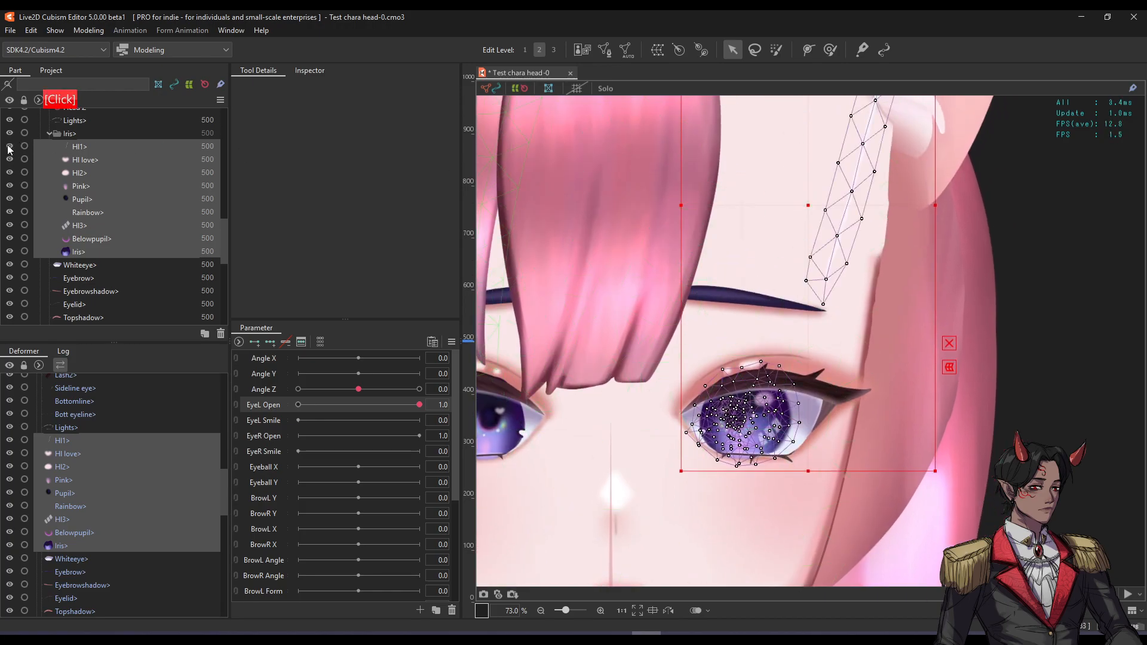
Erase the stray vertices from HI1's mesh in Mesh Edit and apply the edit.
click(78, 147)
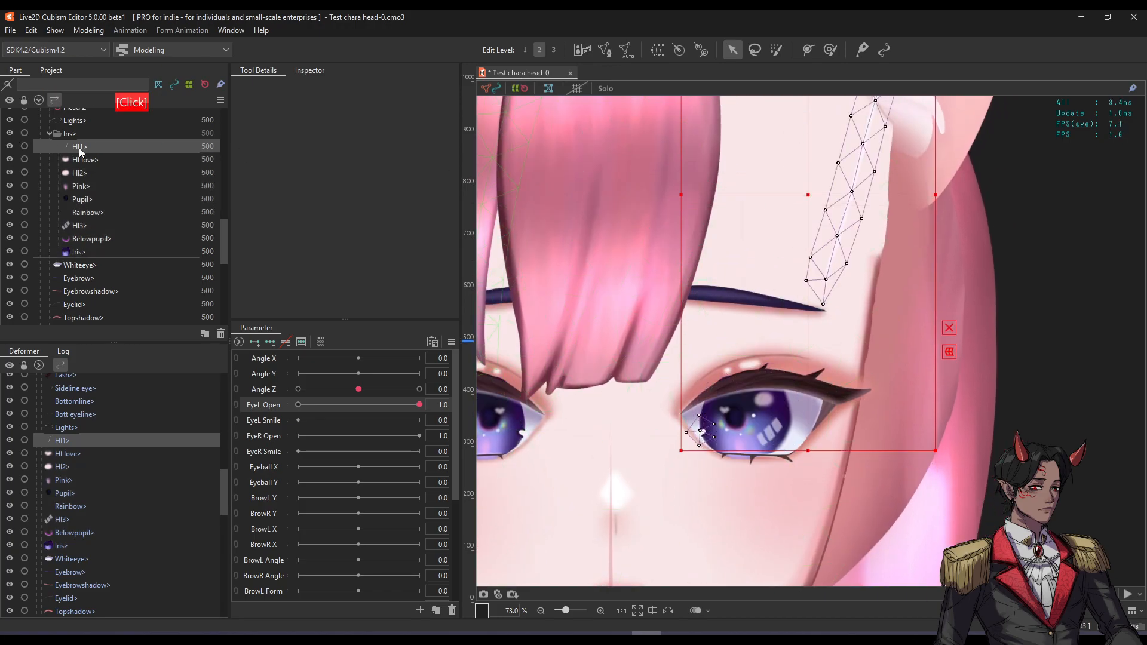
key(ctrl+e)
mouse_move(793, 196)
mouse_down()
mouse_move(722, 289)
mouse_move(691, 397)
mouse_move(778, 180)
mouse_up()
scroll(653, 473, up, 4)
scroll(669, 446, down, 2)
drag(740, 313, 680, 418)
scroll(679, 407, down, 2)
drag(701, 370, 653, 485)
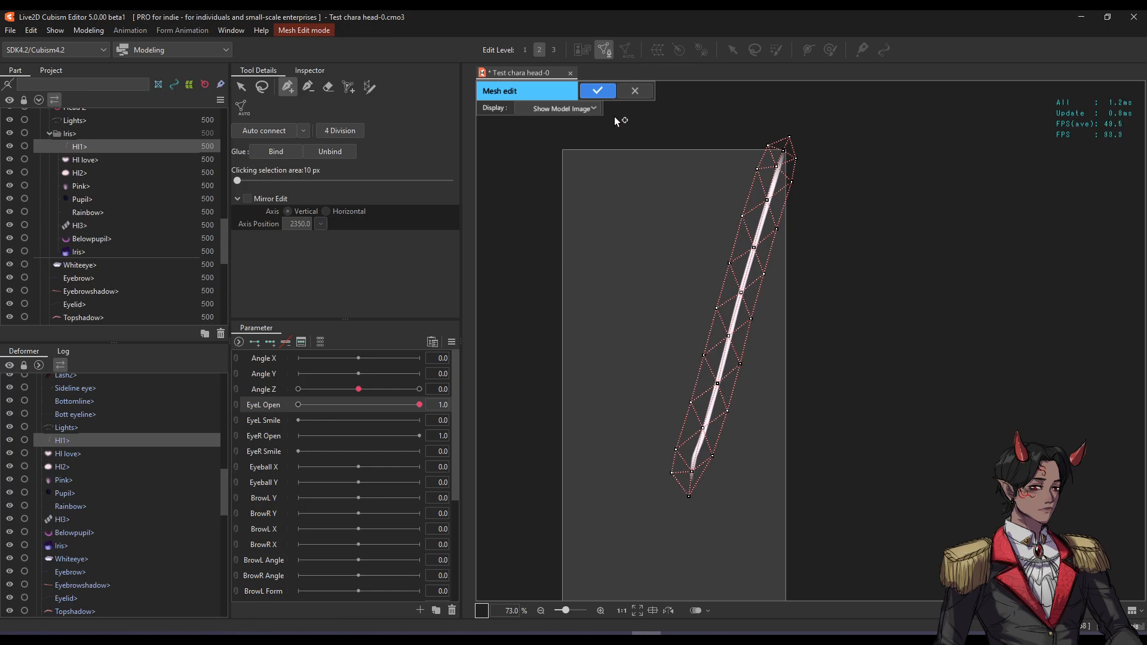
click(327, 89)
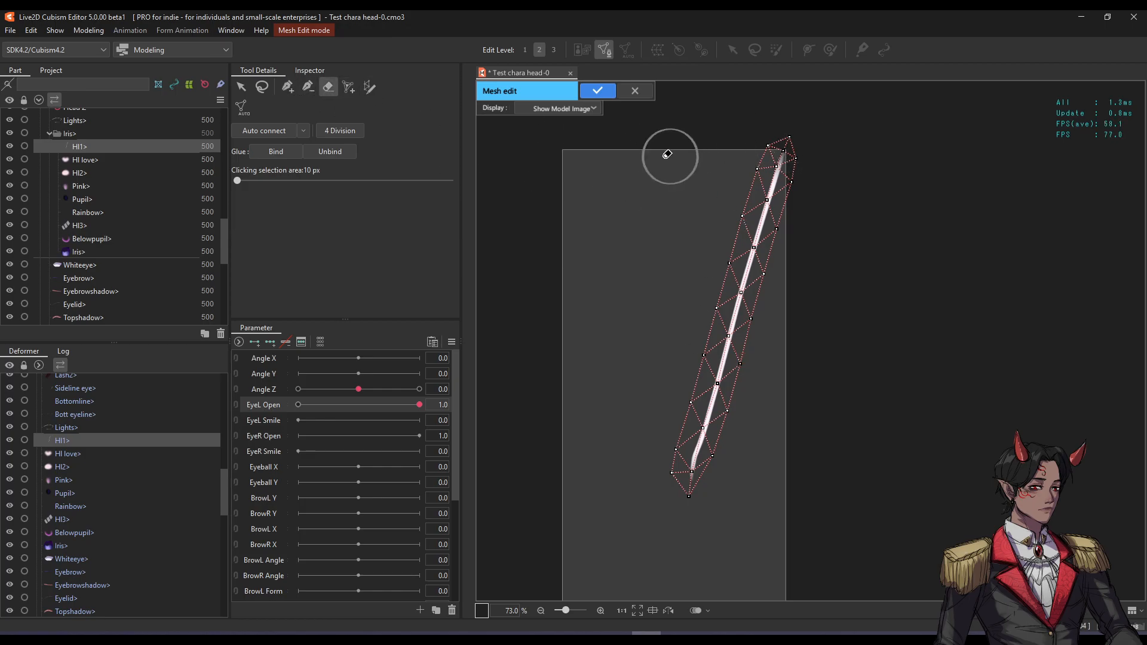
mouse_move(845, 141)
mouse_down()
mouse_move(754, 297)
mouse_move(700, 442)
mouse_up()
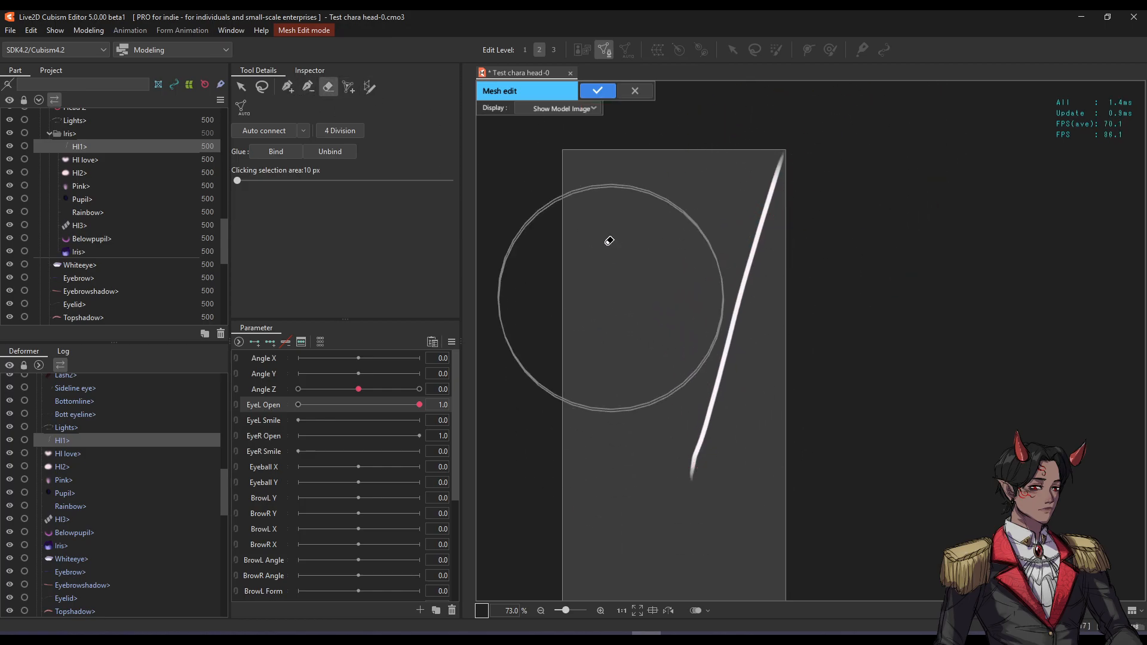
click(597, 91)
Erase the mesh over both white streaks by the ear, apply, and reselect HI1.
scroll(816, 184, down, 3)
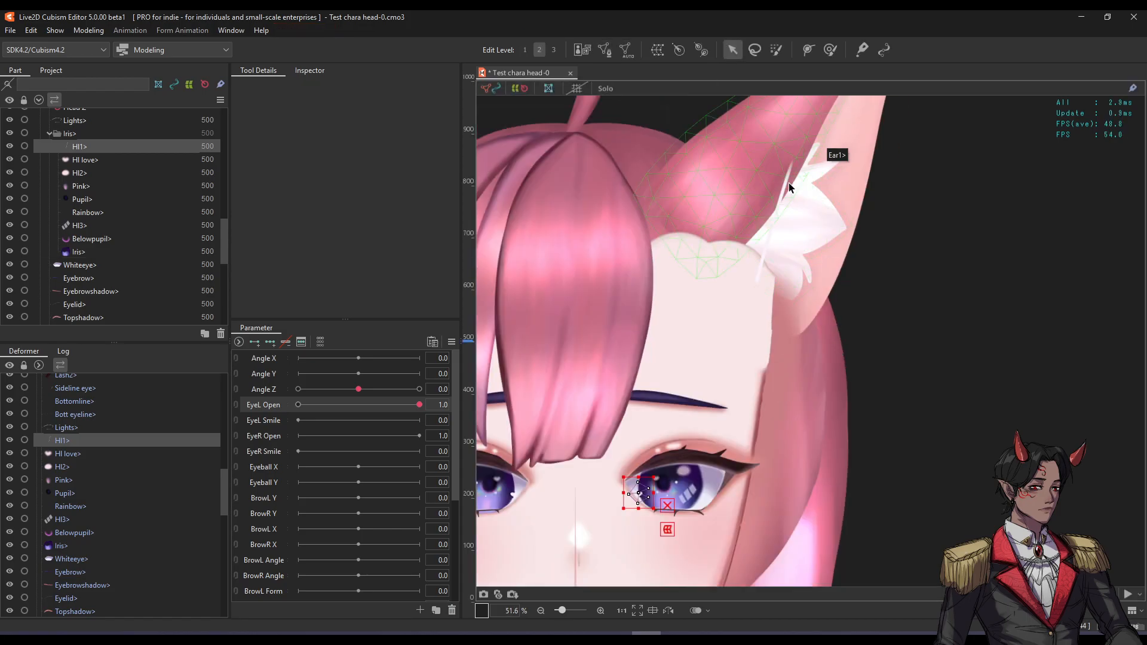
click(780, 199)
scroll(804, 204, down, 2)
double_click(799, 204)
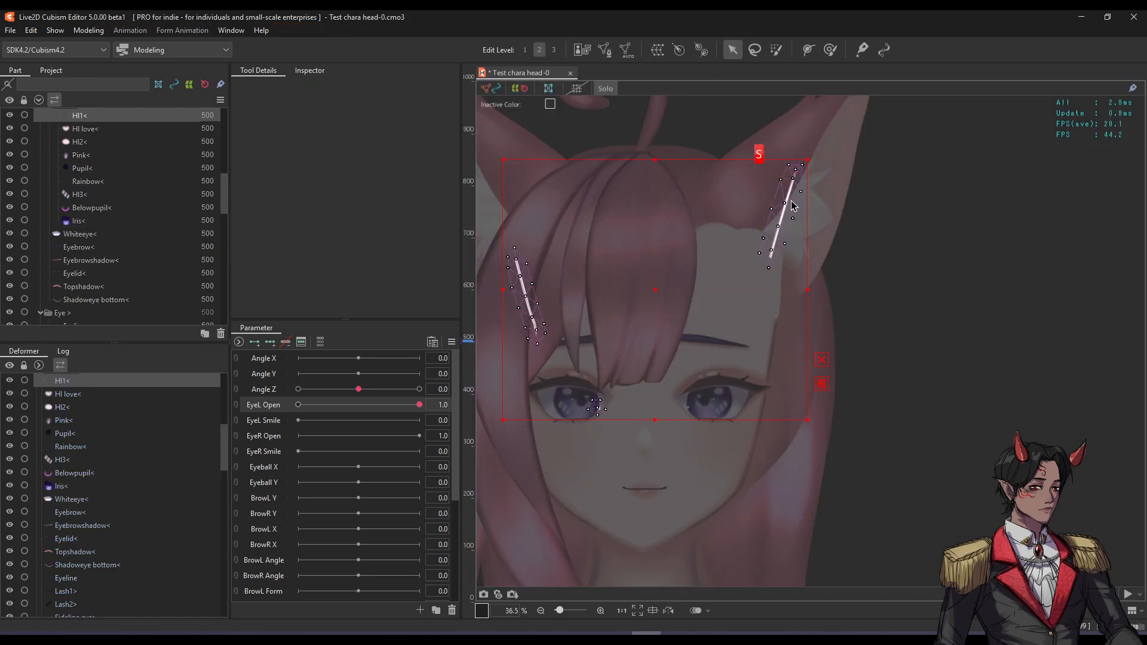
mouse_move(819, 159)
mouse_down()
mouse_move(770, 249)
mouse_move(582, 274)
mouse_move(536, 304)
mouse_up()
click(598, 91)
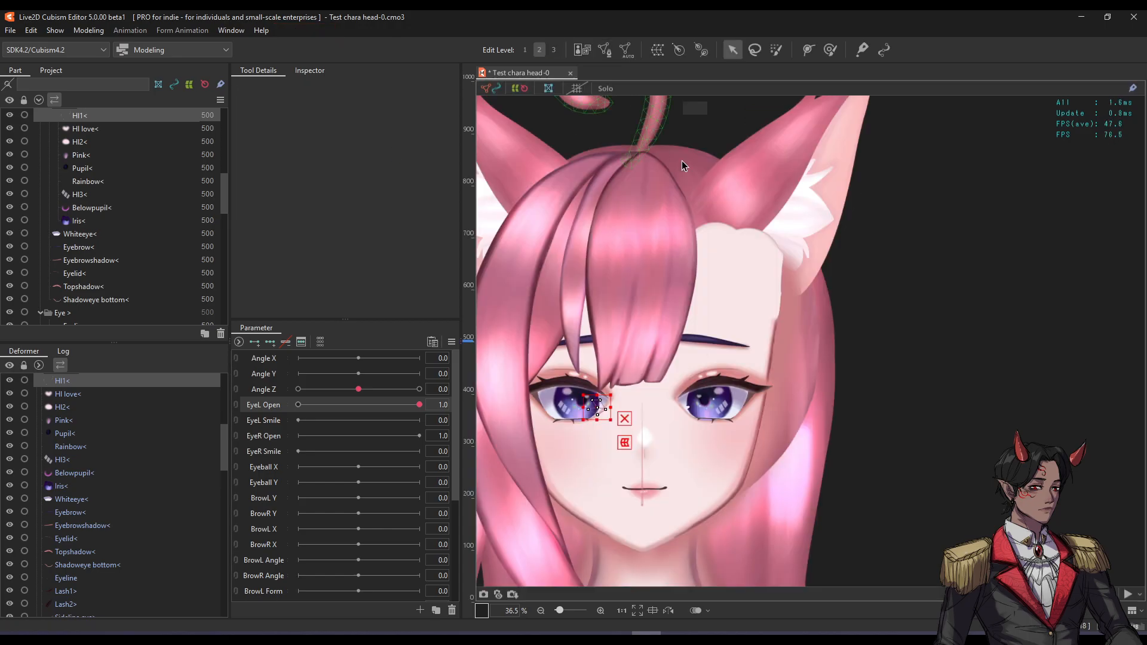
scroll(692, 417, up, 4)
click(676, 379)
scroll(115, 257, down, 1)
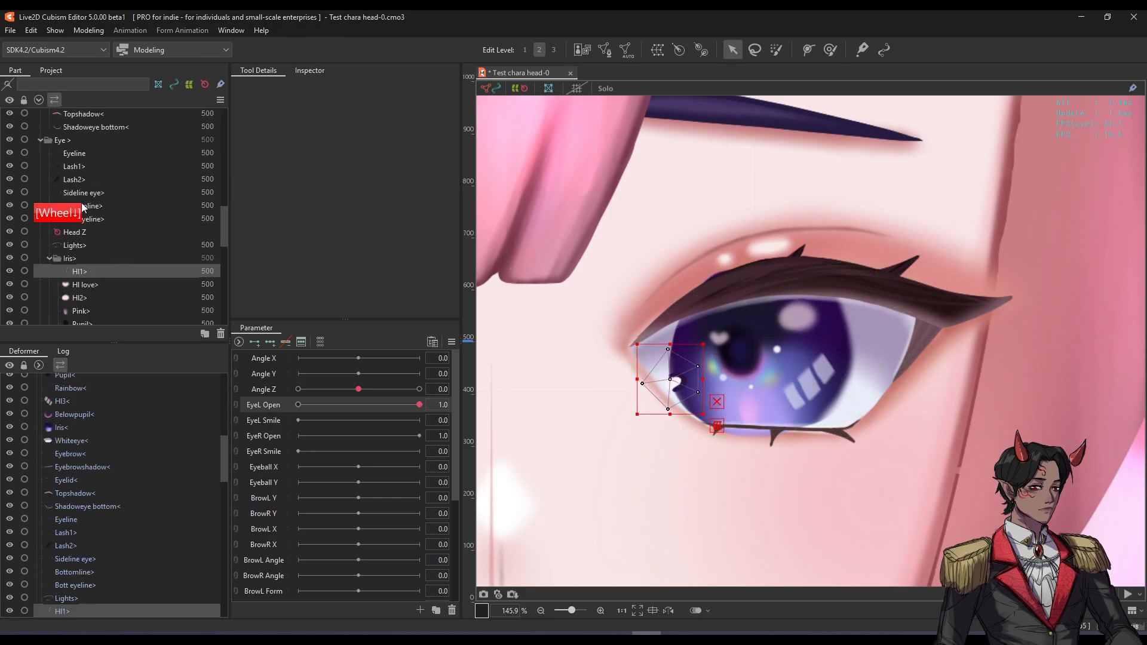
scroll(98, 208, down, 1)
scroll(101, 237, down, 1)
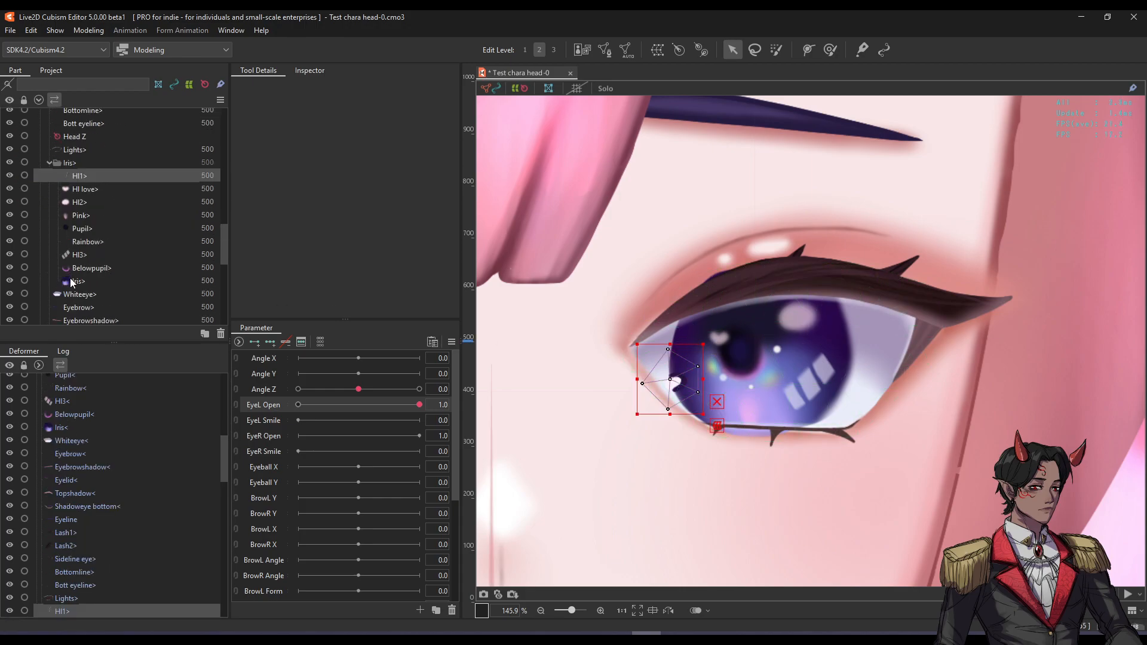
Copy the eye white's ID ArtMesh49 from its properties.
shift+click(70, 281)
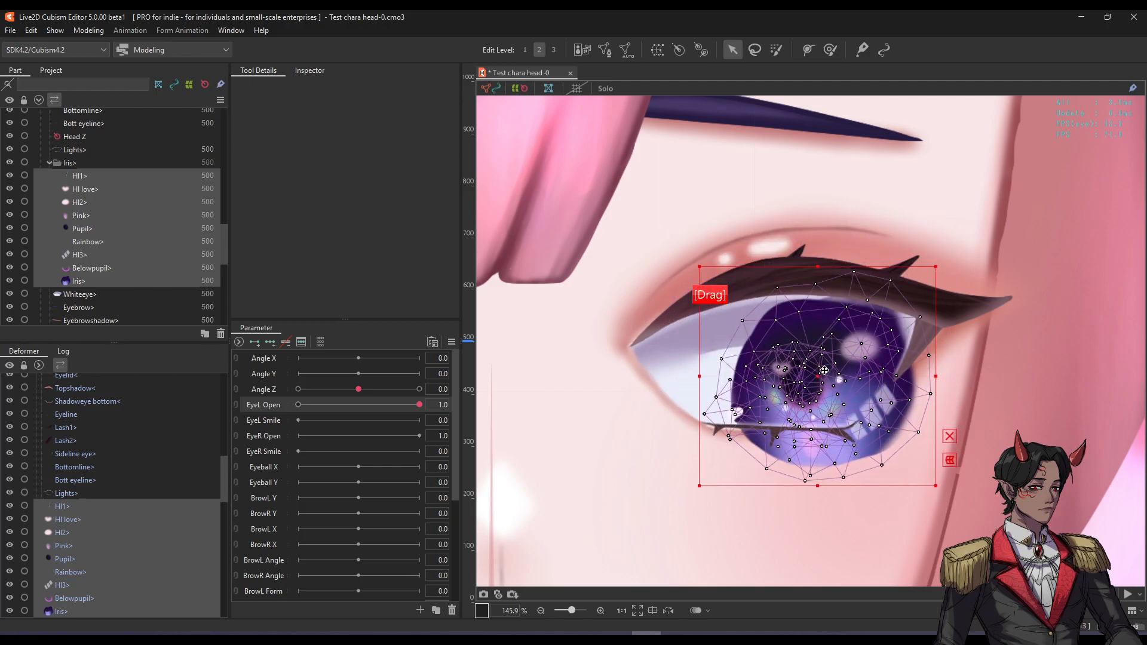
click(117, 299)
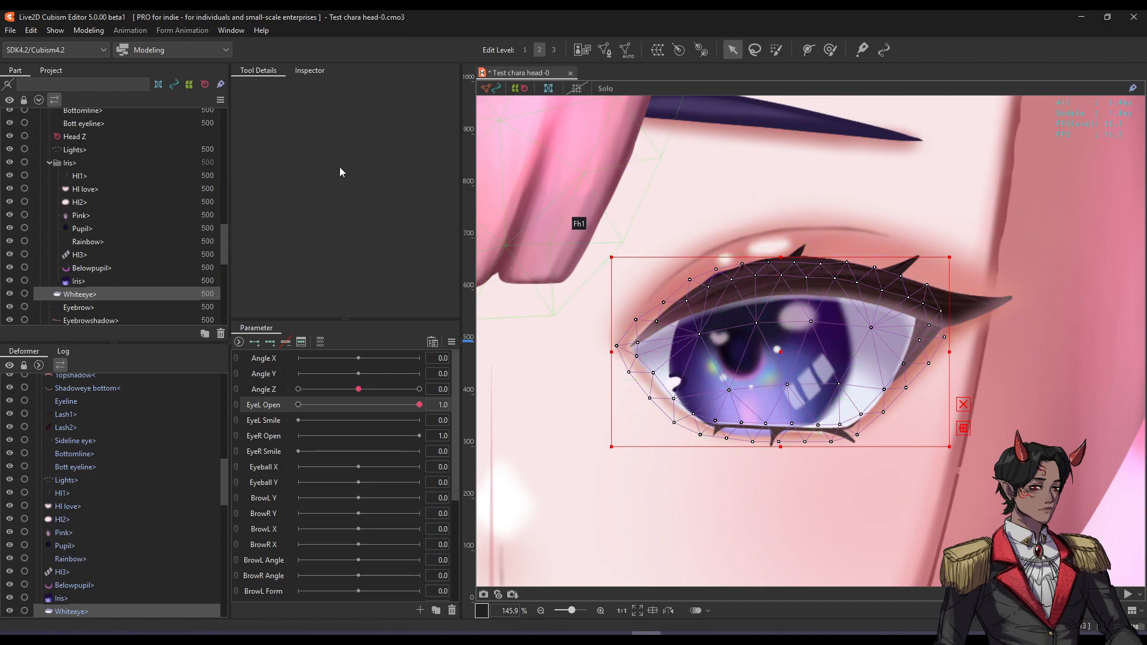
click(299, 78)
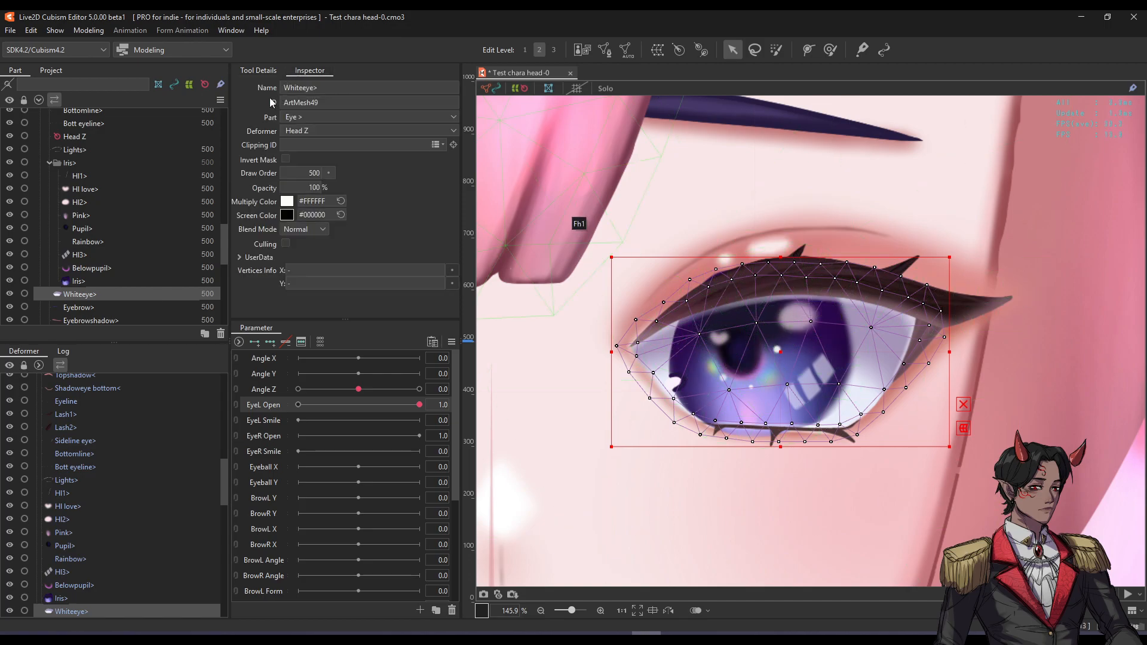
double_click(359, 101)
key(ctrl+c)
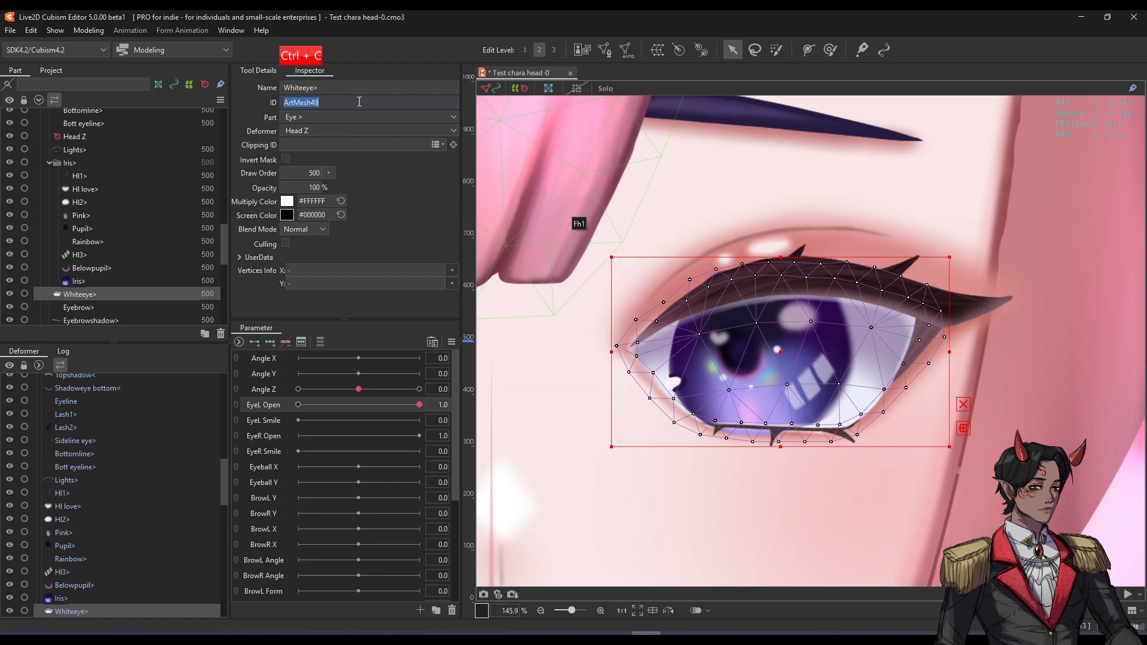
Set the Clipping ID of every part from HI1 to Iris to ArtMesh49 and check it.
click(71, 282)
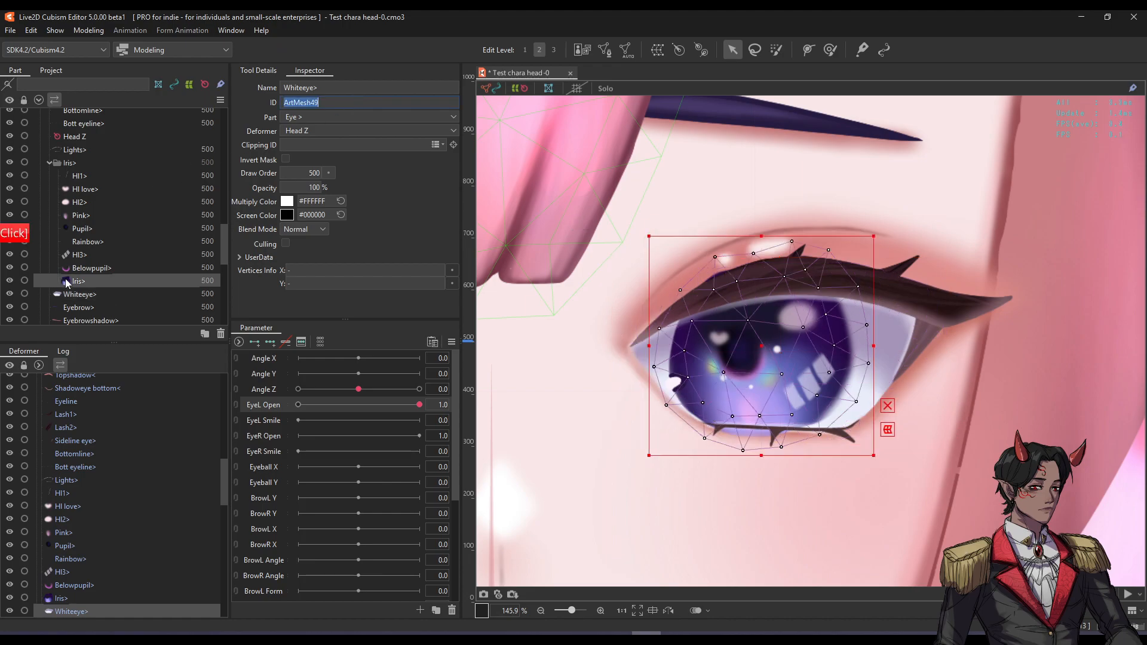
shift+click(78, 178)
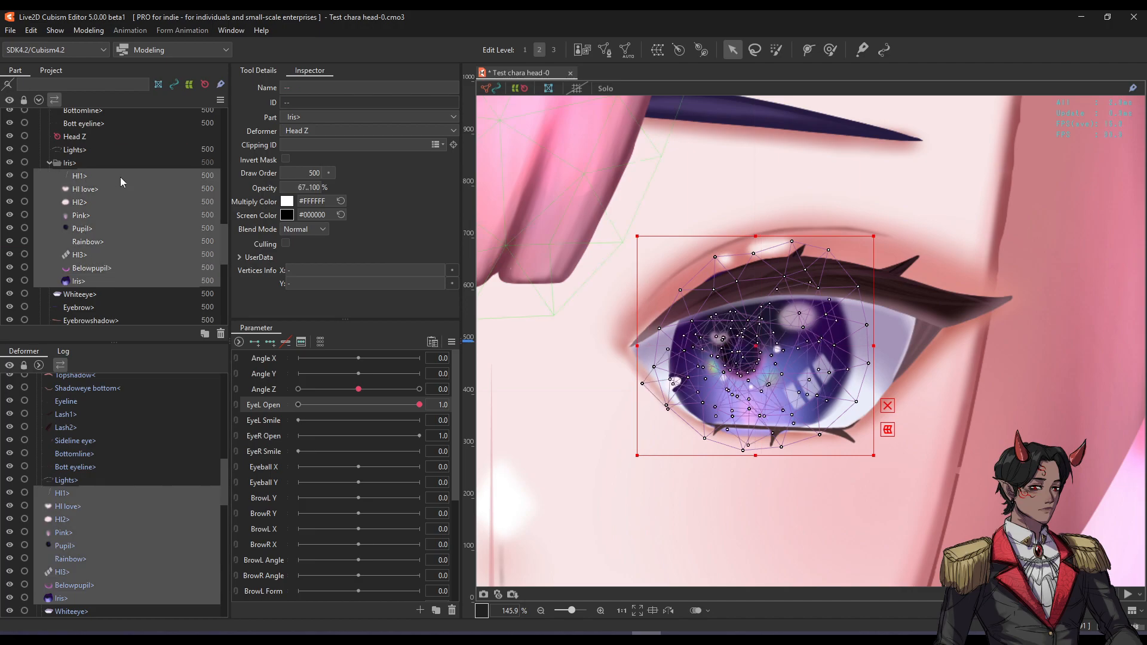
mouse_move(758, 351)
mouse_down()
mouse_move(830, 357)
mouse_move(733, 369)
mouse_move(803, 415)
mouse_move(802, 332)
mouse_move(716, 340)
mouse_move(735, 368)
mouse_move(824, 341)
mouse_move(754, 345)
mouse_up()
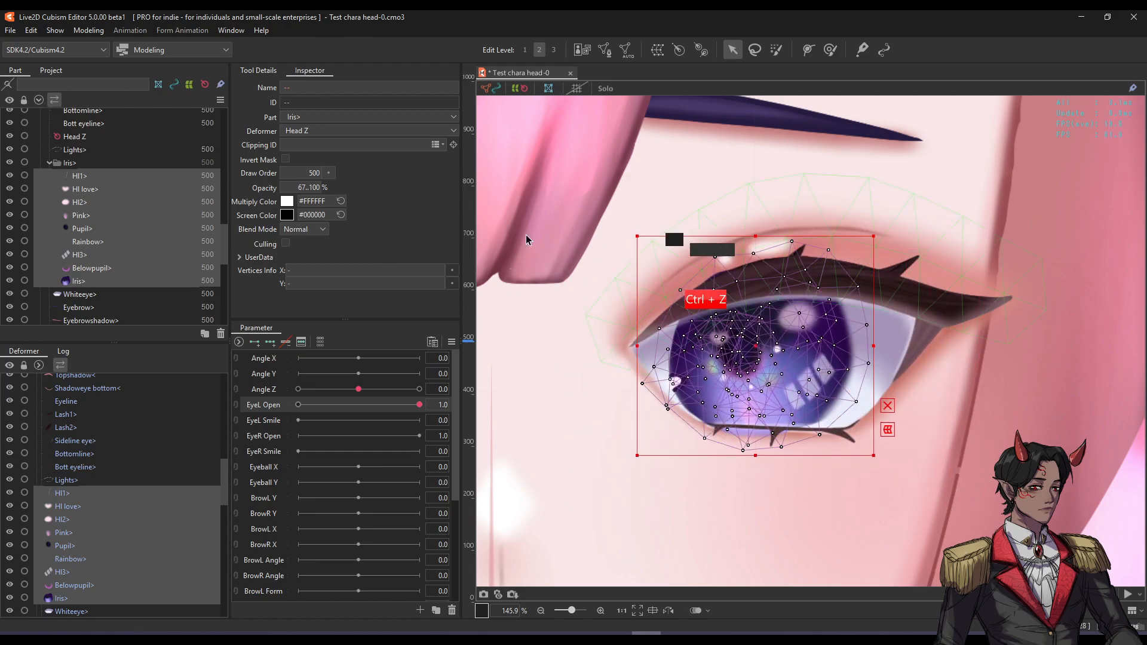
click(332, 145)
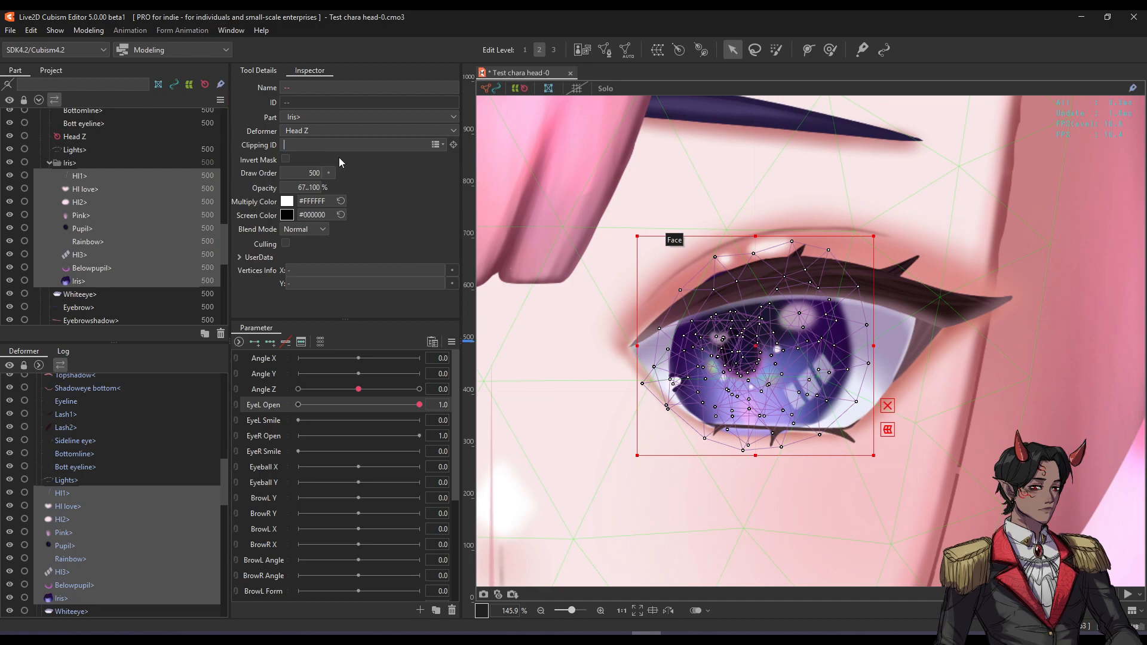
key(ctrl+v)
key(Return)
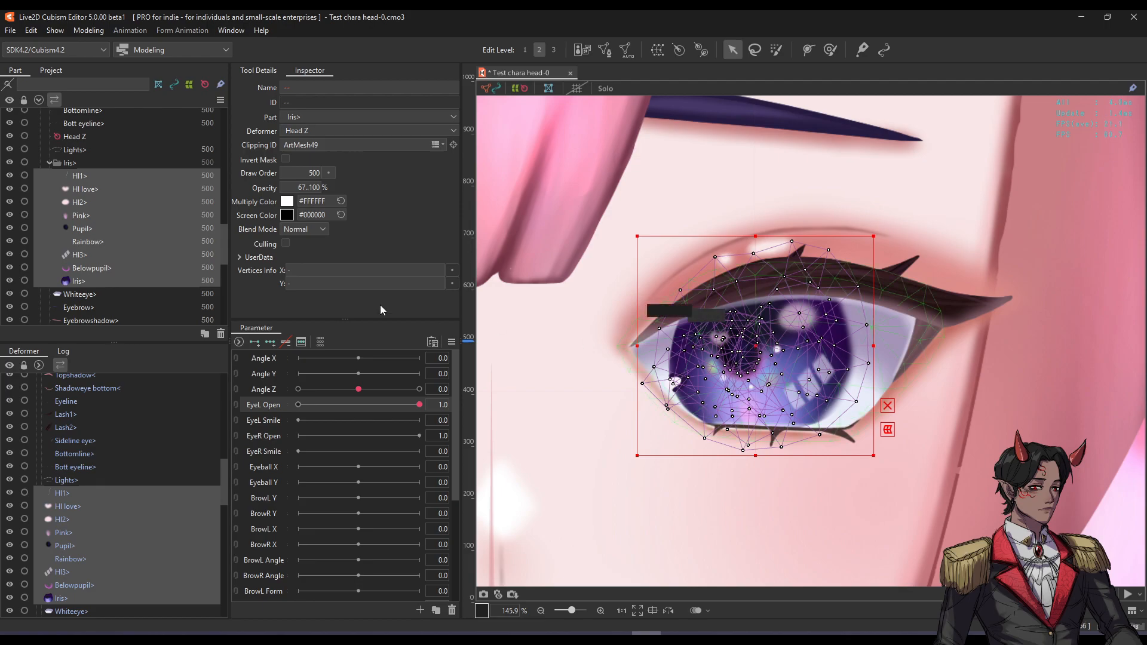
drag(754, 346, 863, 364)
key(h)
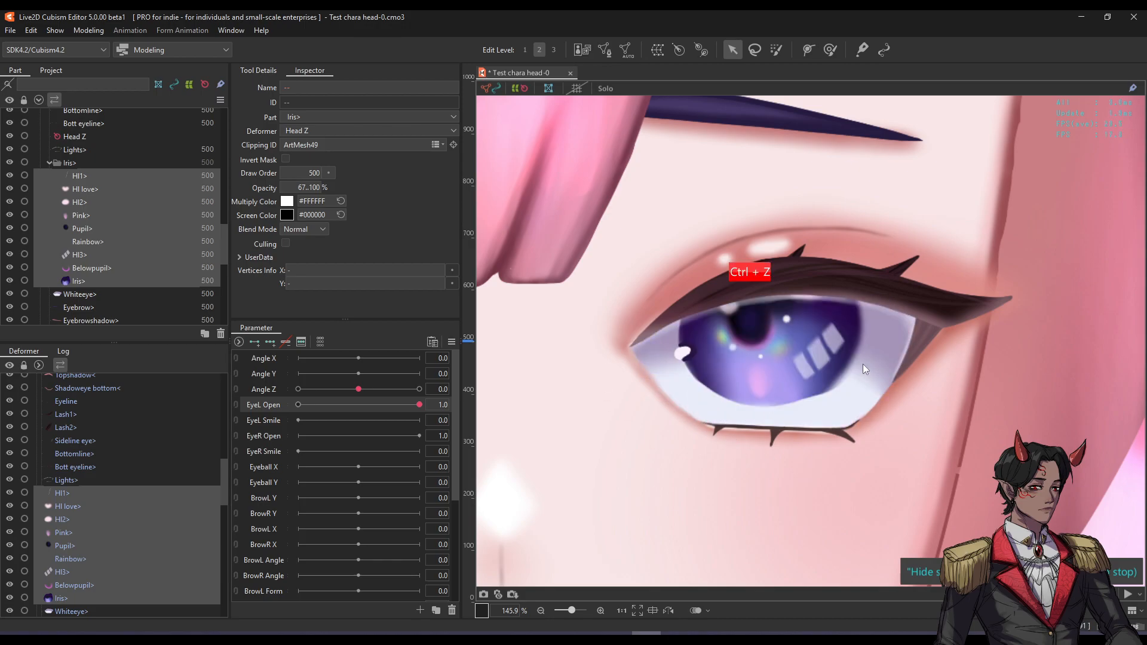
With EyeL Open at 0, flatten the soloed Whiteeye mesh down into a thin strip.
click(862, 363)
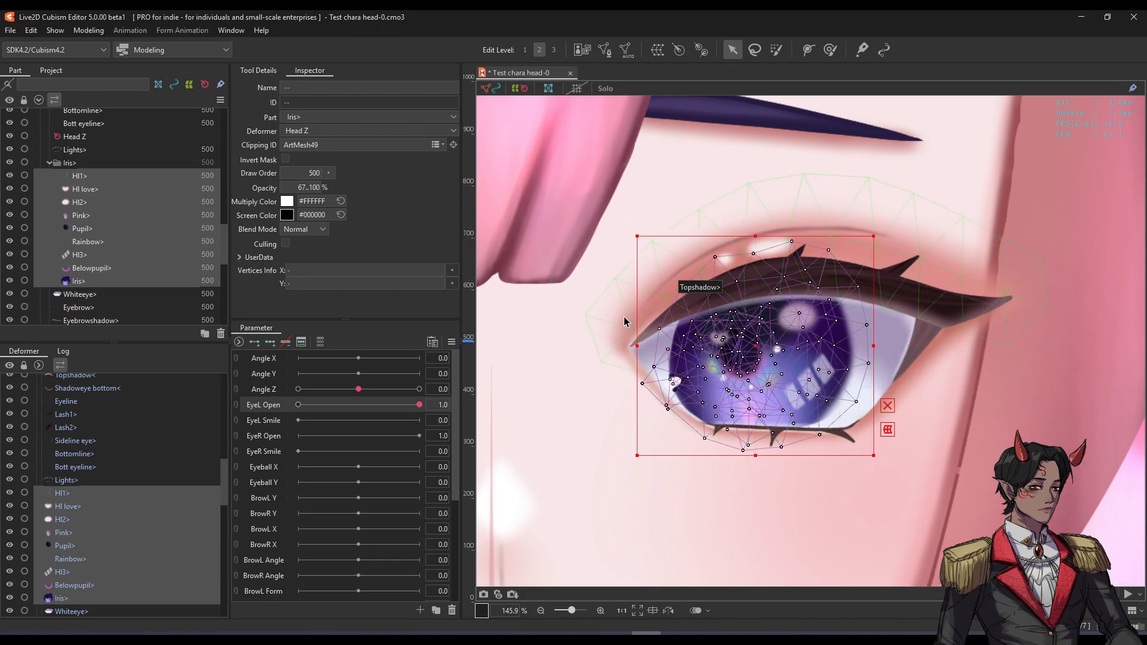
drag(418, 405, 297, 406)
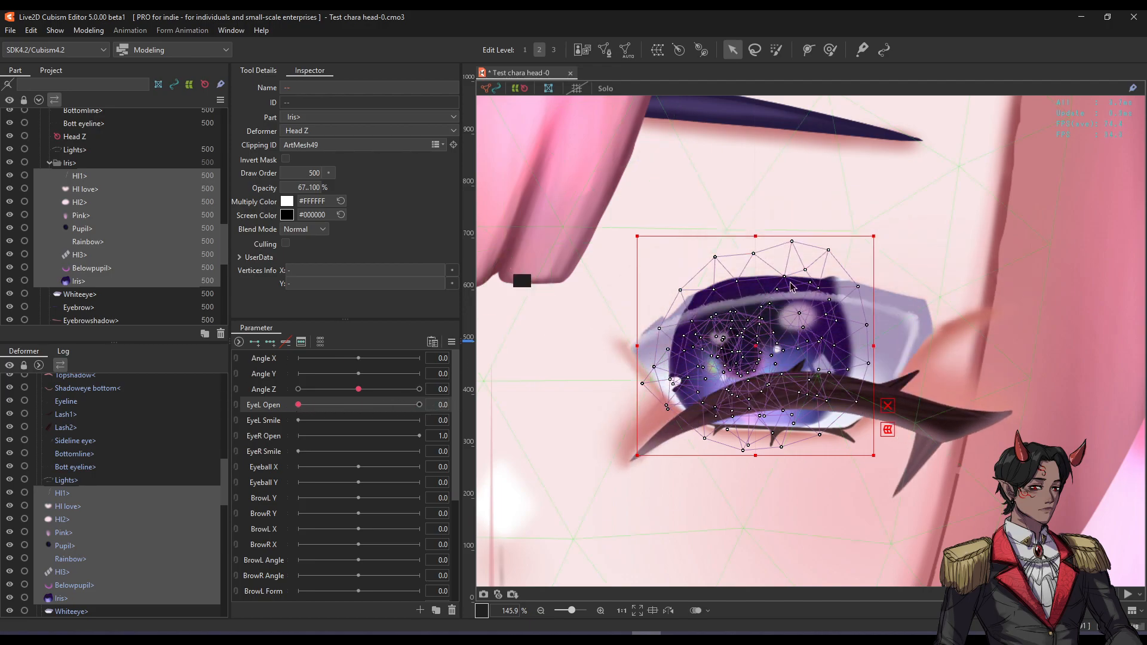
click(892, 299)
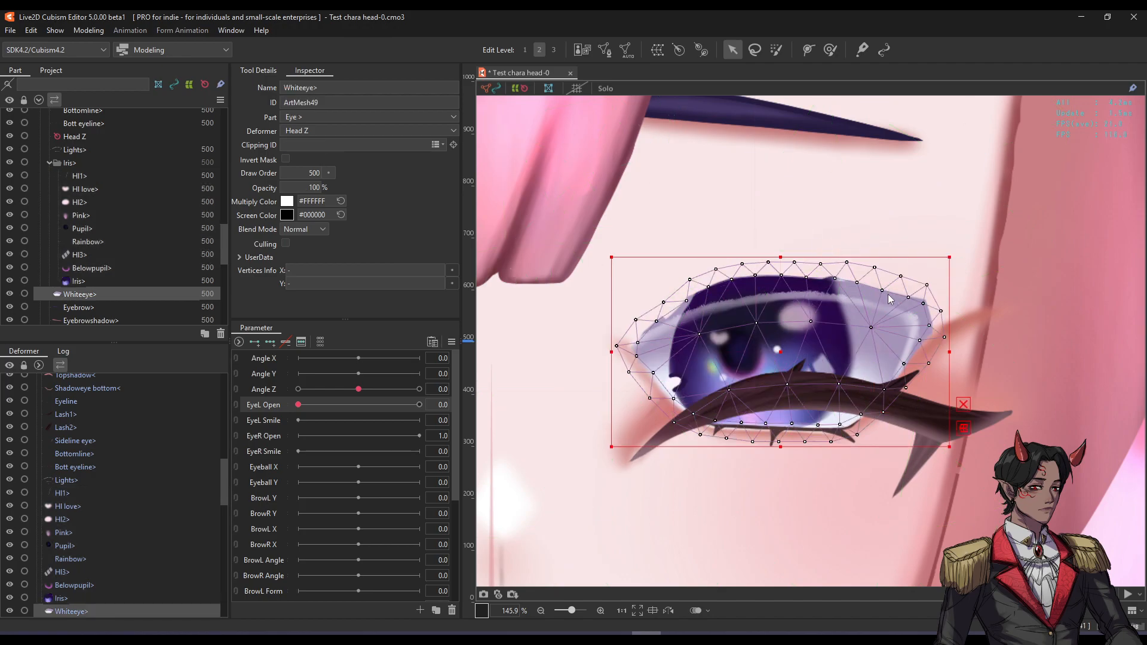
key(s)
key(s)
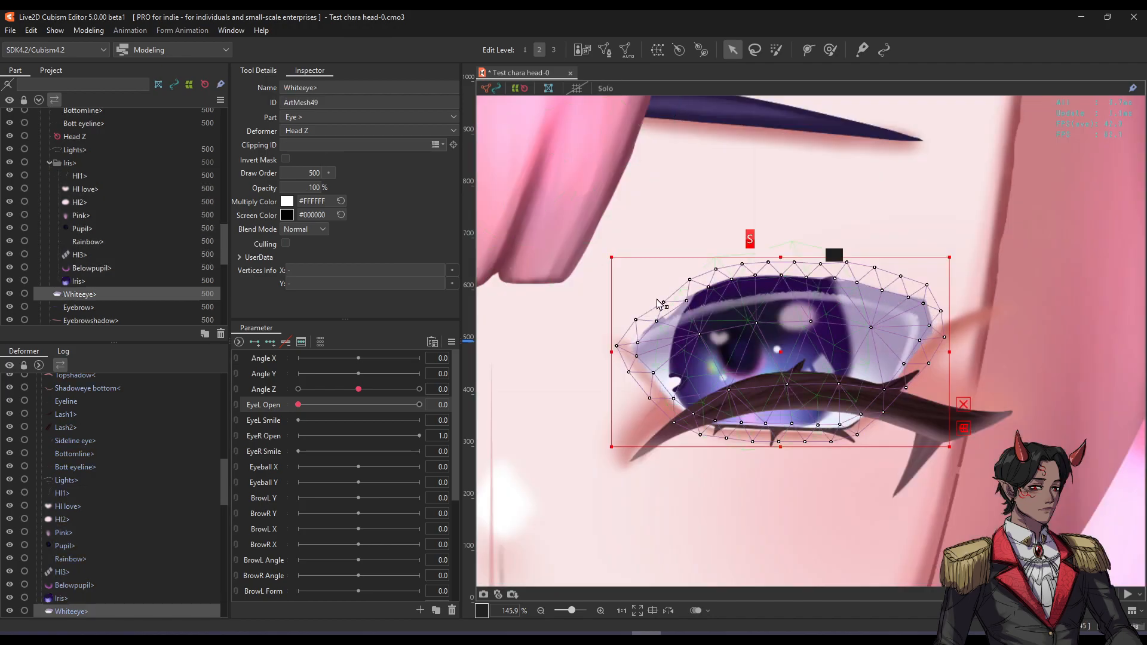
key(s)
key(s)
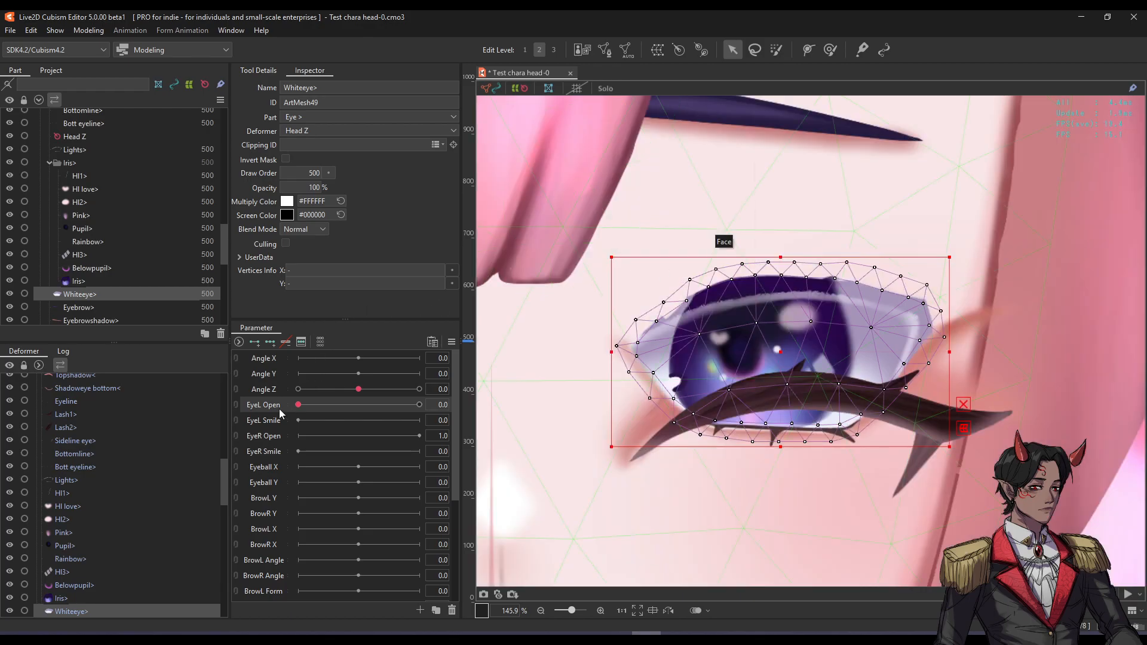
mouse_move(298, 405)
mouse_down()
mouse_move(402, 403)
mouse_move(281, 408)
mouse_up()
drag(779, 257, 778, 396)
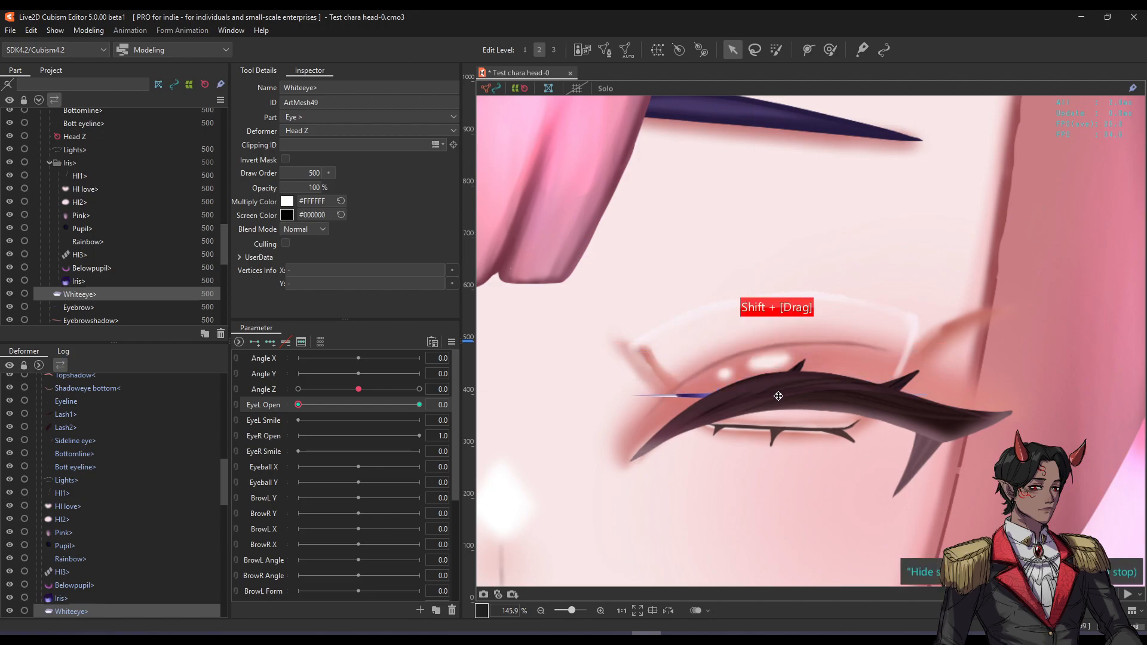
key(s)
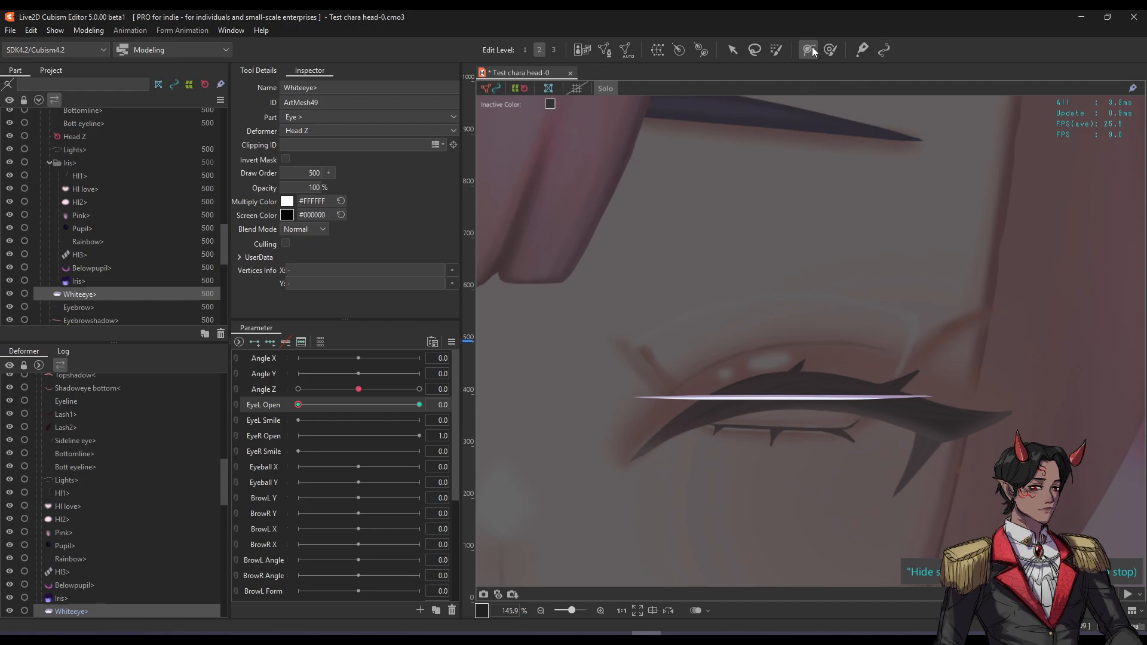
key(s)
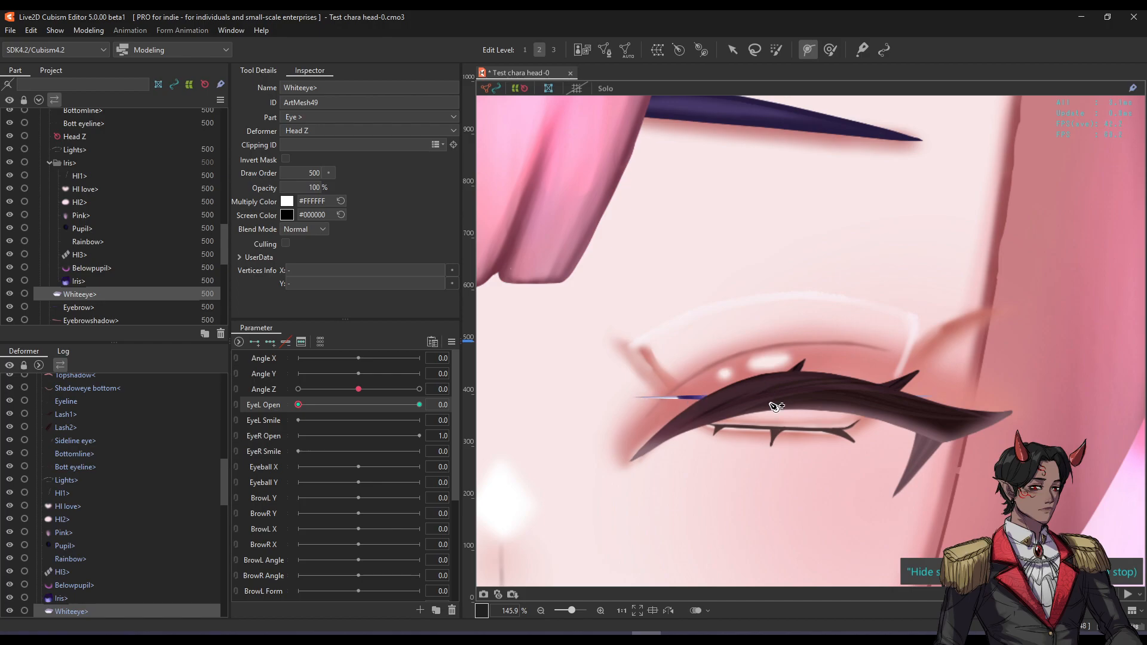
Draw a deform path across the isolated eye white from inner to outer corner.
key(s)
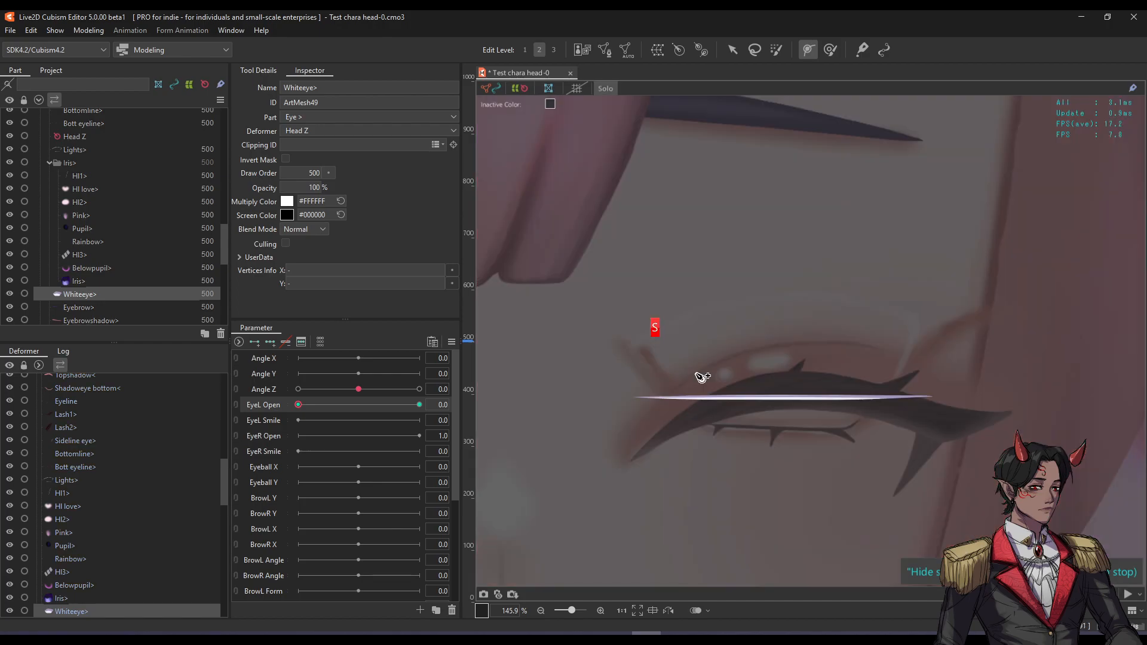
click(607, 92)
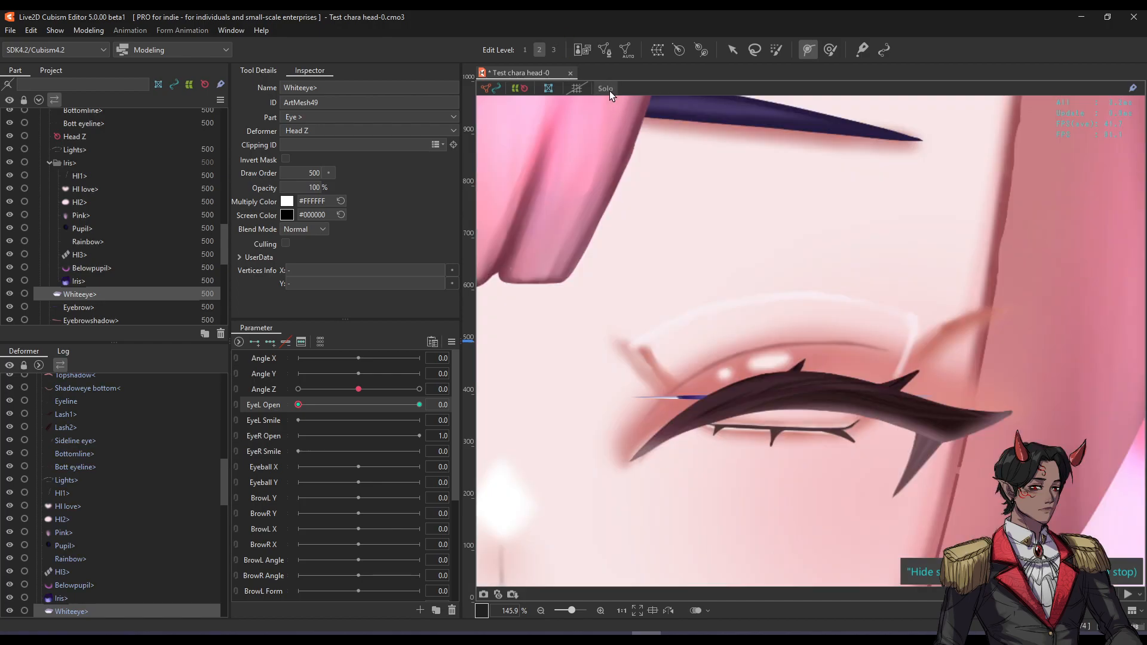
click(609, 90)
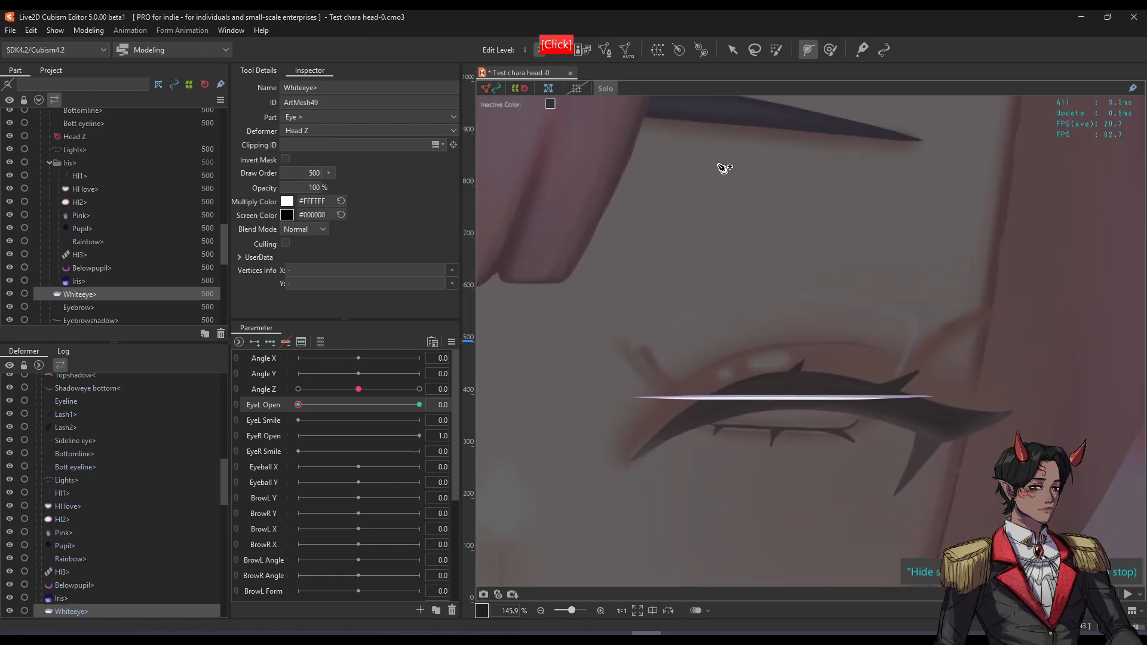
click(640, 401)
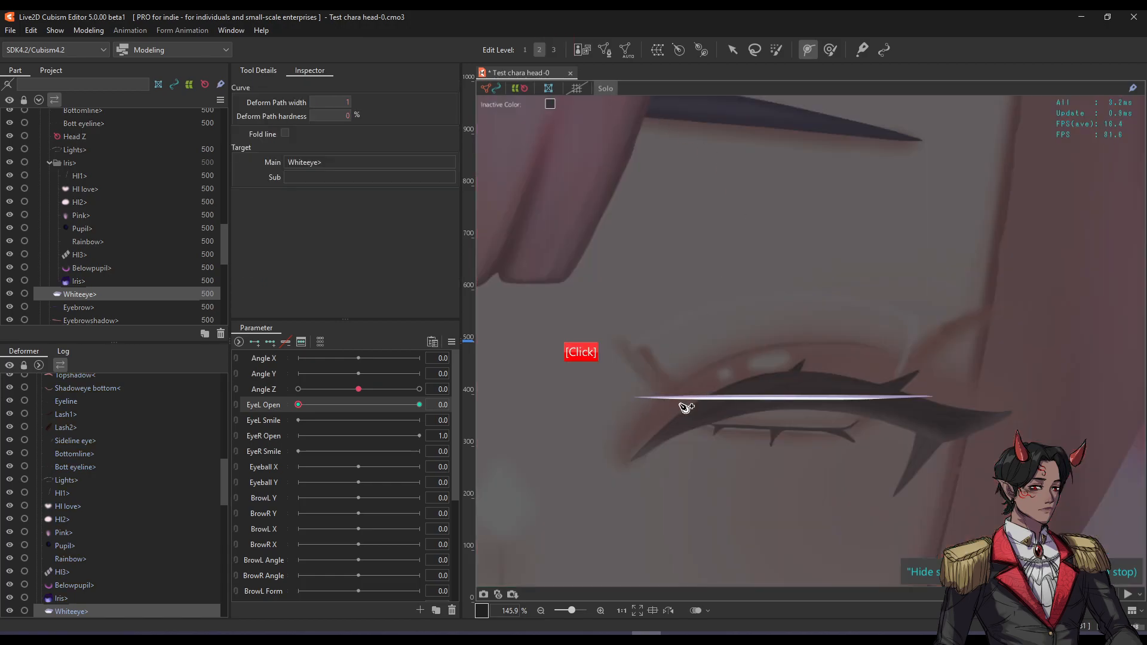
key(f)
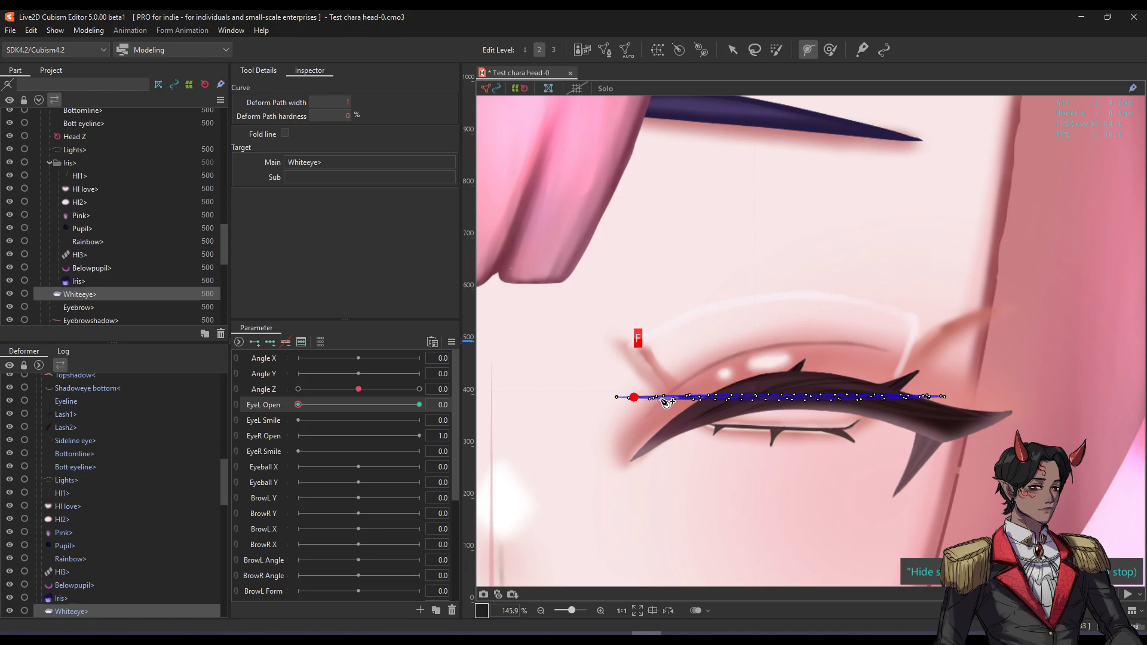
click(945, 397)
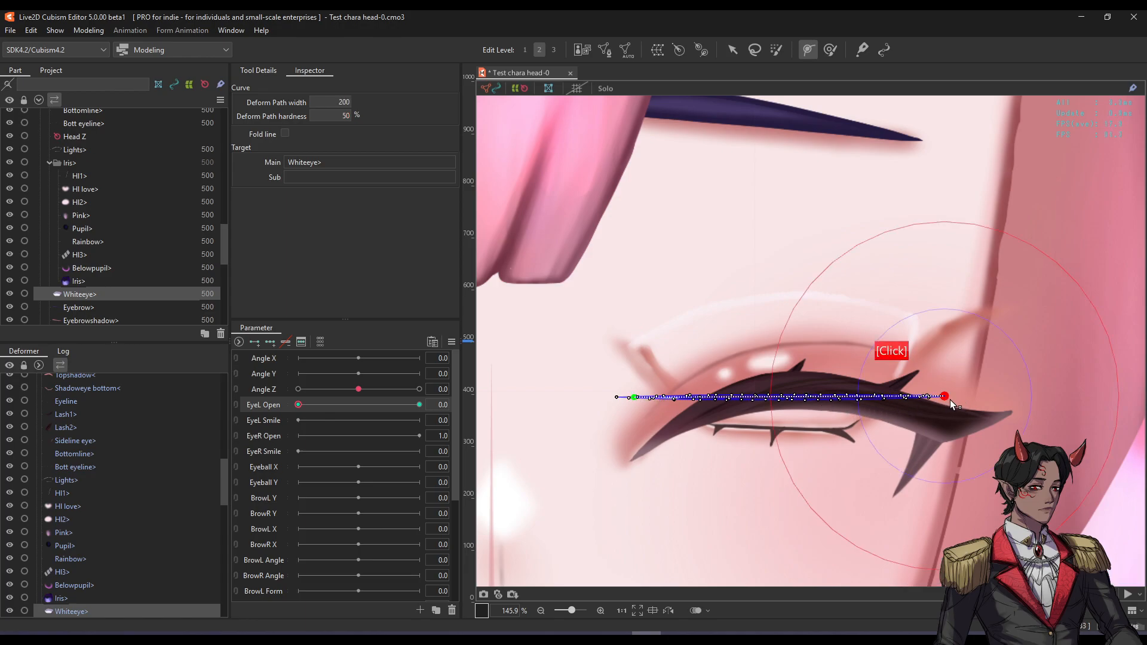
drag(793, 400, 782, 402)
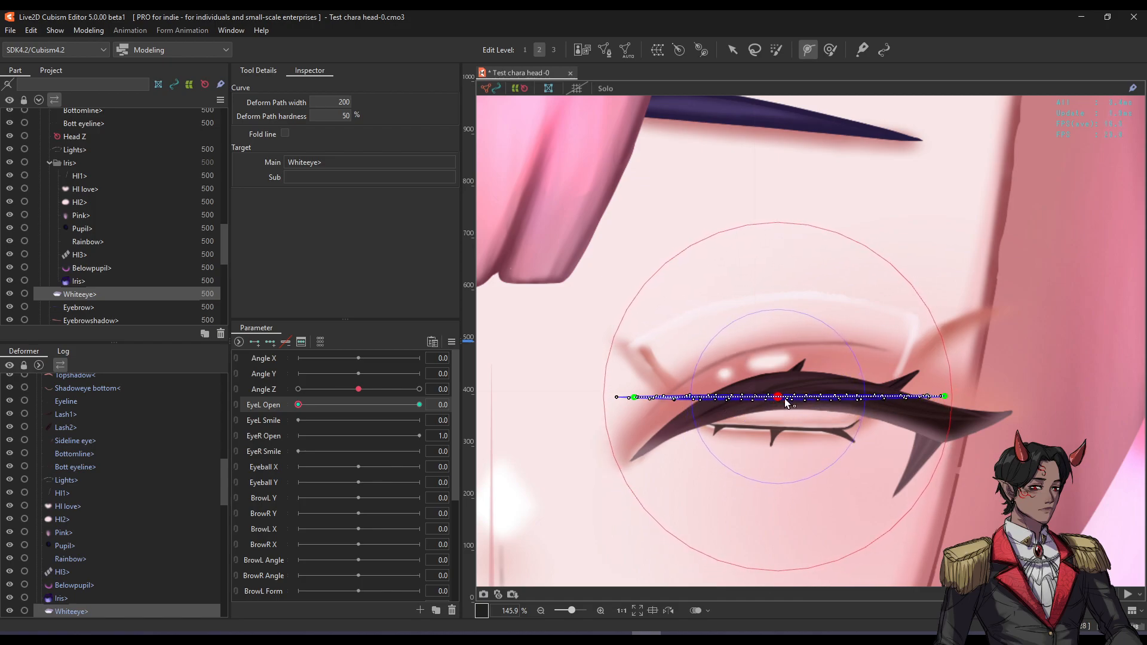
key(v)
Pull both path ends down onto the lash curve and test the blink, ending fully open.
drag(298, 404, 367, 404)
key(f)
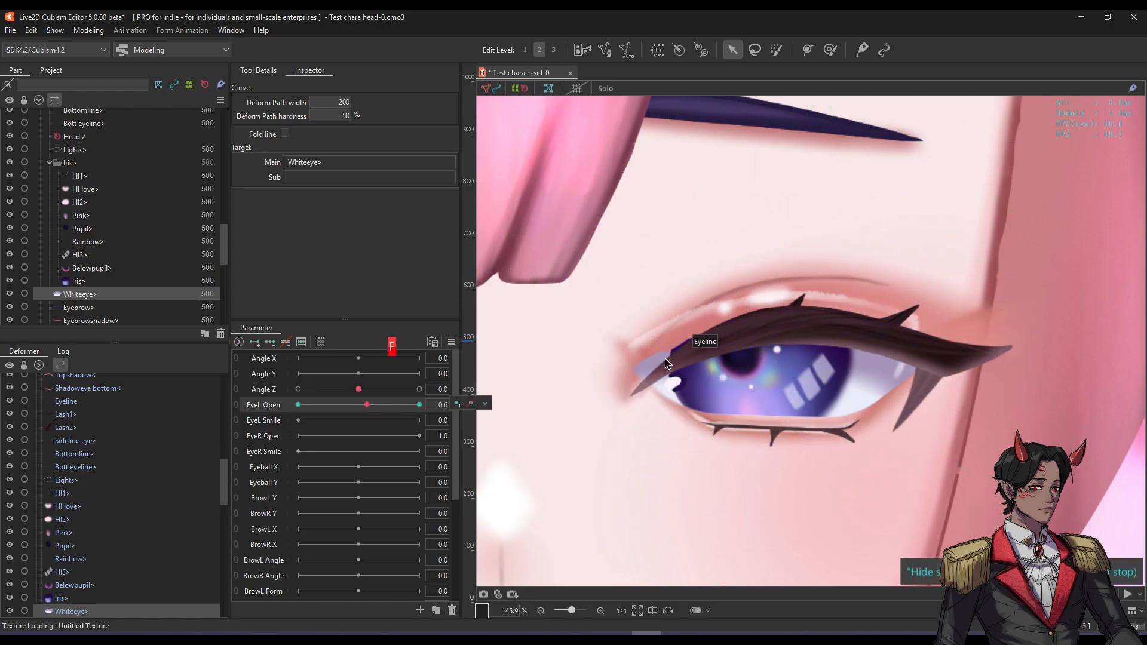
scroll(642, 361, up, 1)
scroll(657, 367, down, 1)
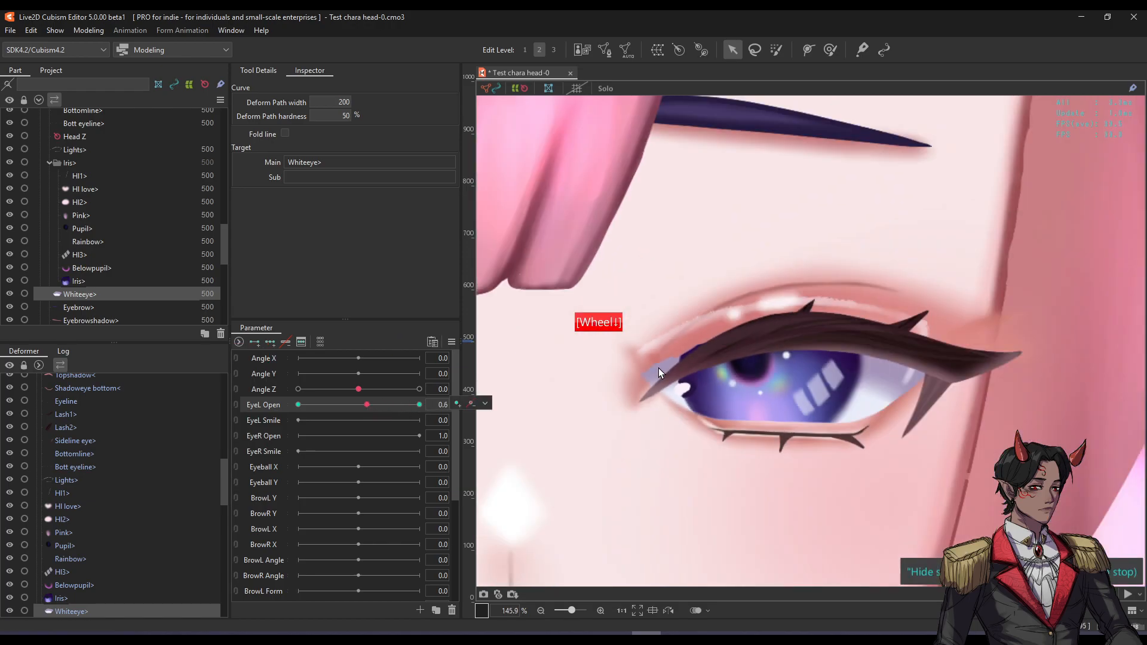
drag(367, 405, 299, 404)
key(f)
drag(643, 402, 661, 442)
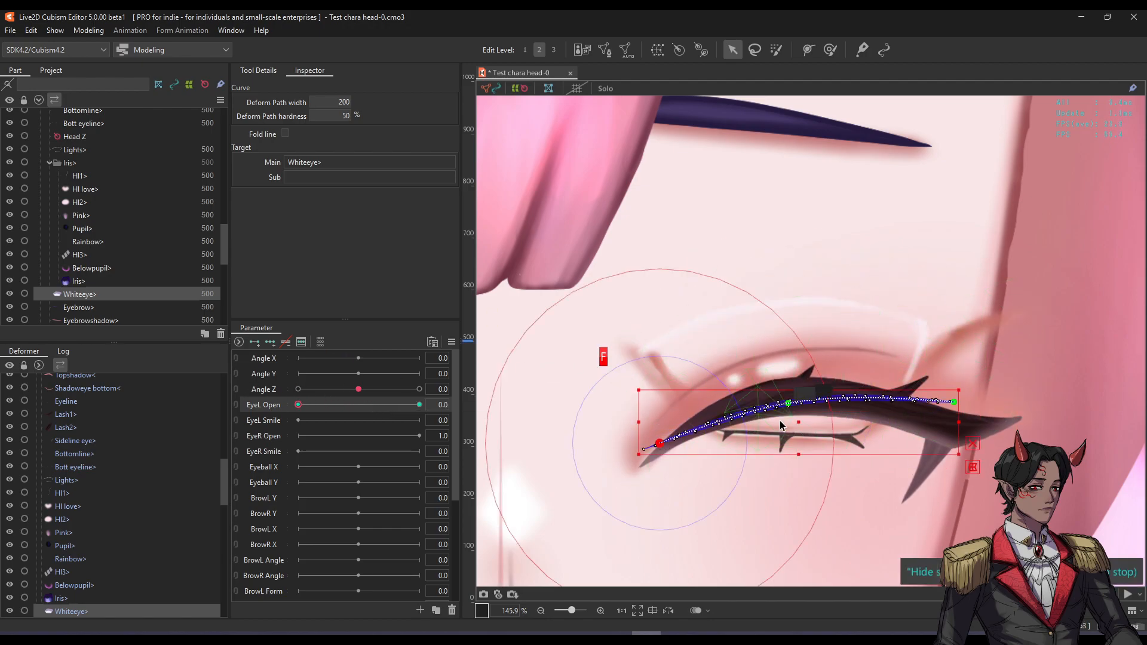
drag(949, 402, 952, 428)
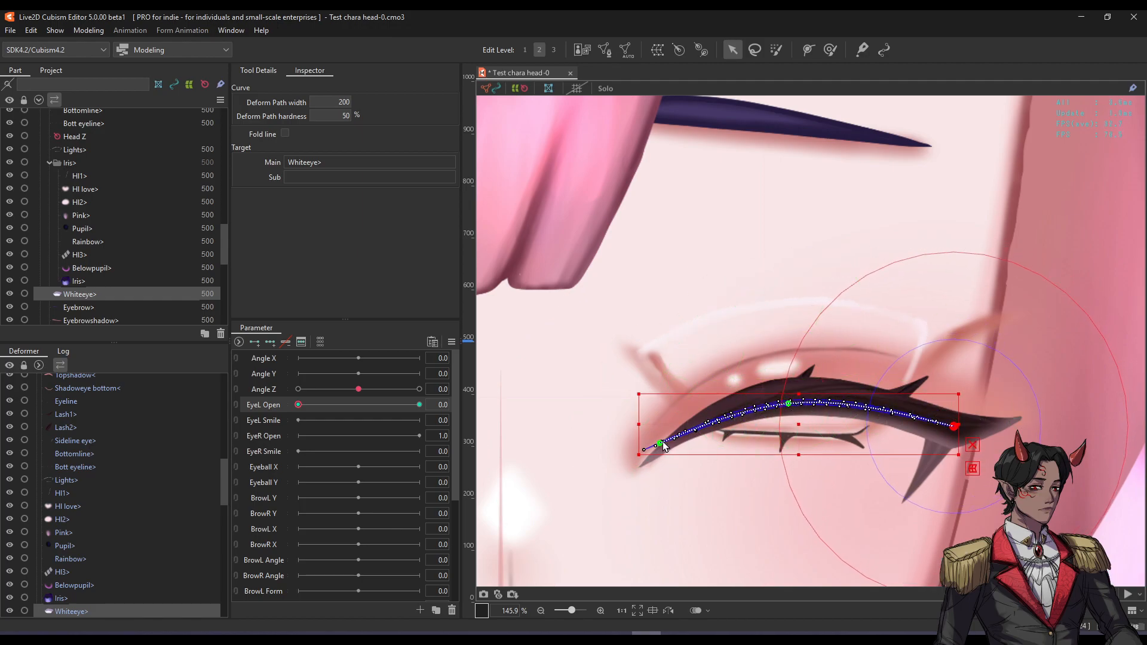
key(f)
drag(298, 404, 336, 331)
drag(259, 336, 426, 303)
Close and reopen EyeL Open to inspect the eye layers, then pick the Lights mesh.
click(654, 376)
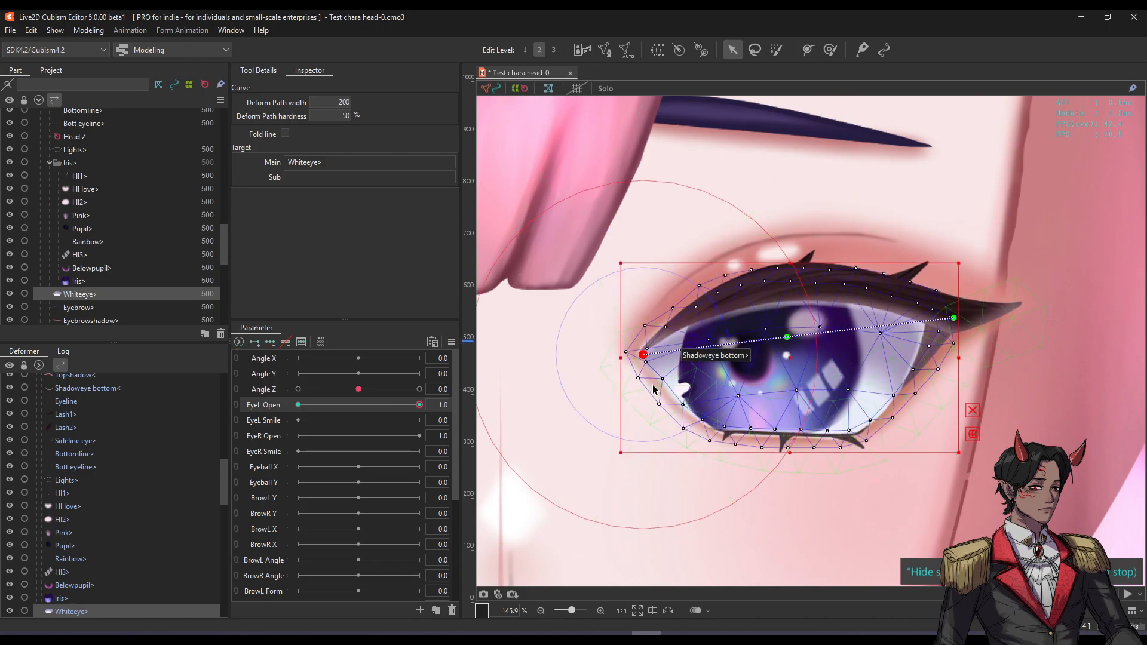
click(654, 388)
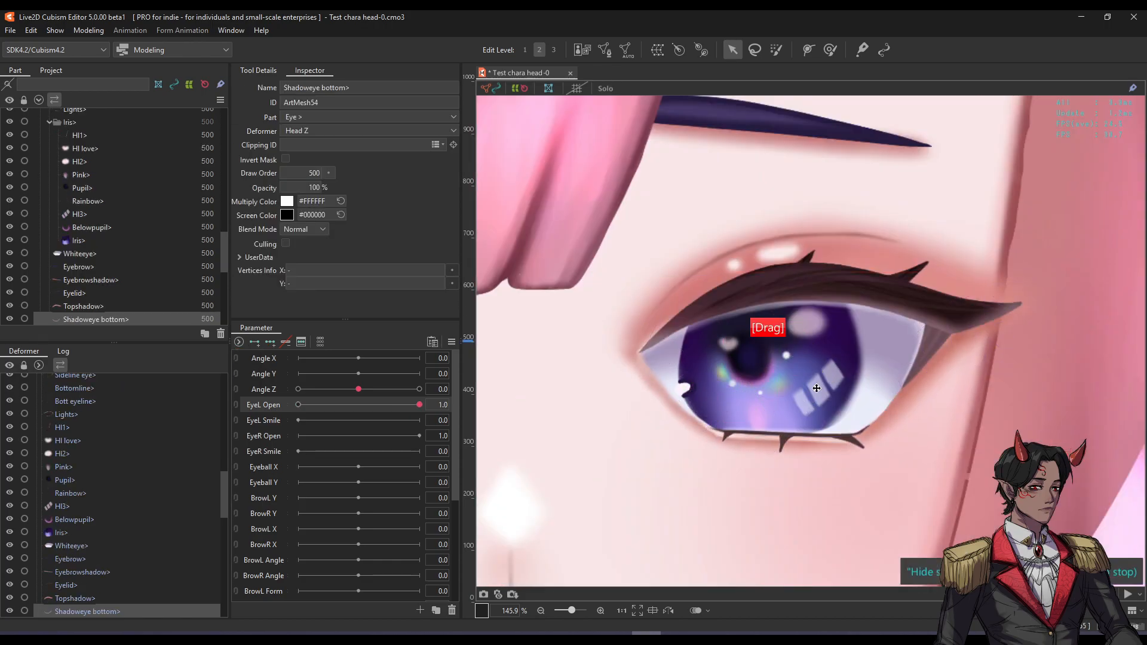
drag(419, 404, 197, 412)
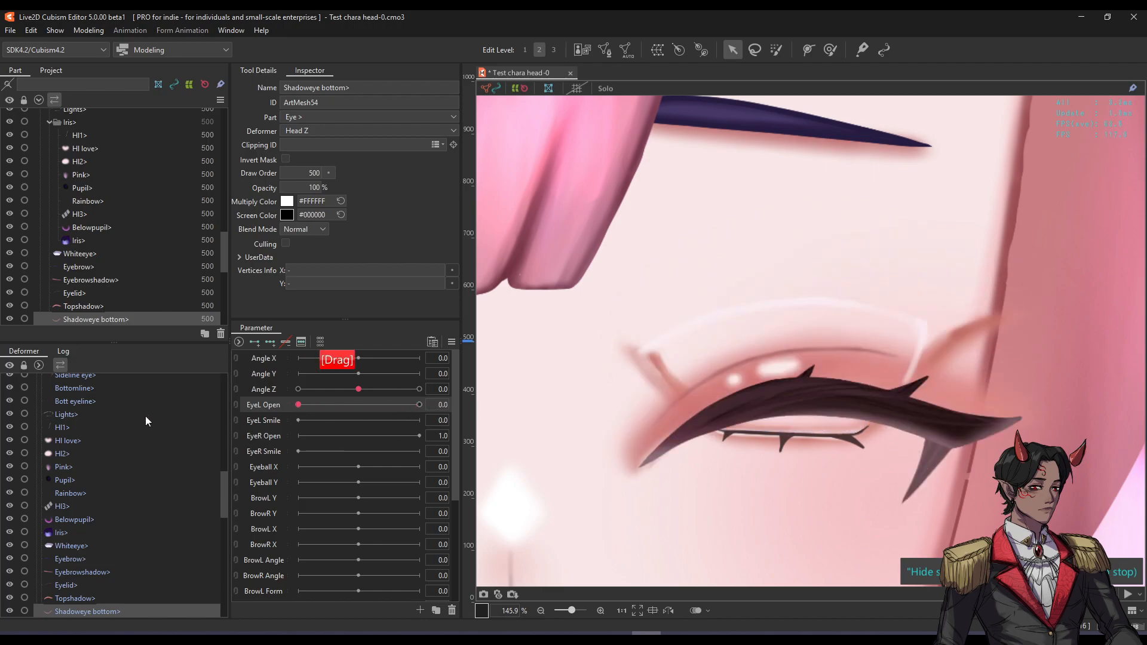
drag(298, 405, 249, 408)
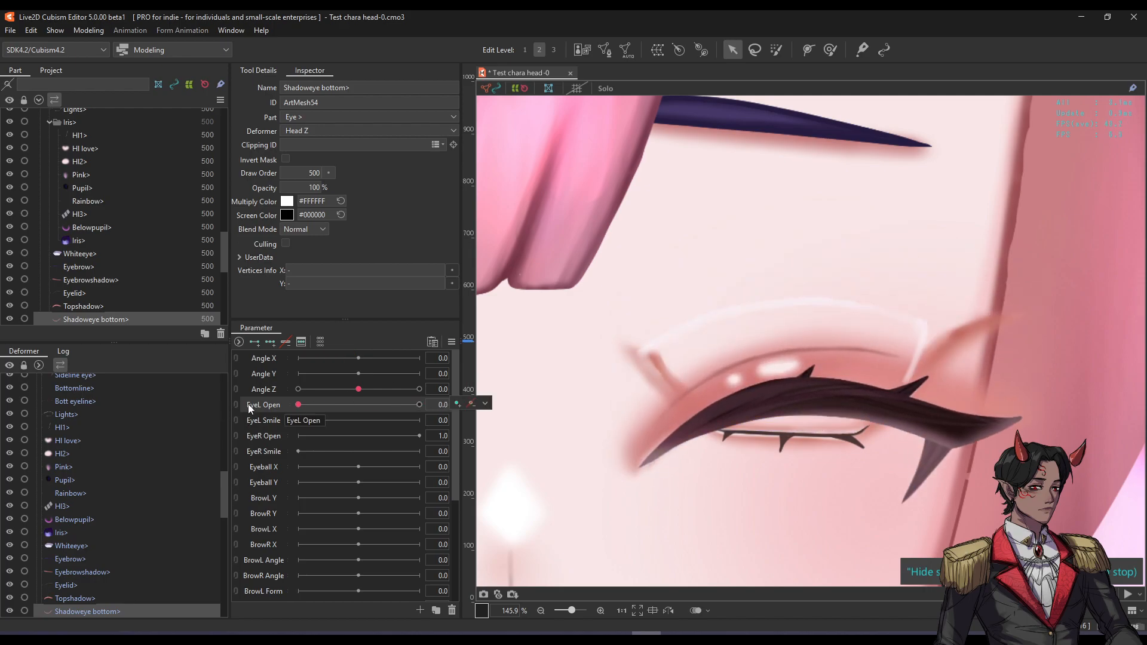
click(892, 318)
drag(299, 405, 438, 388)
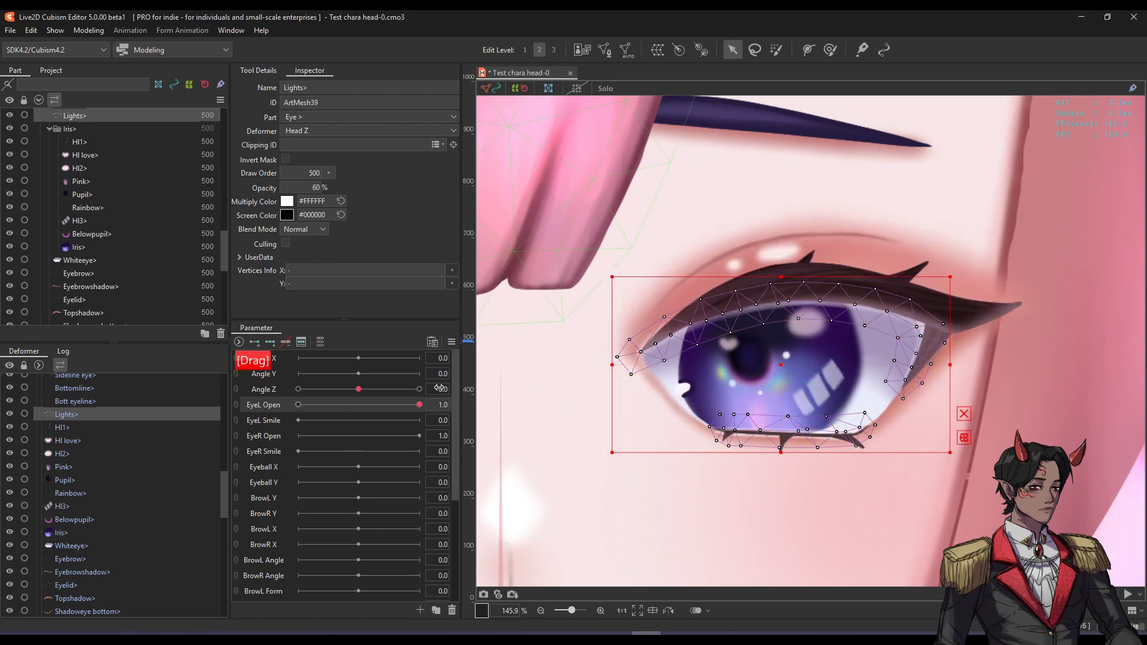
Copy Whiteeye's ID ArtMesh49 into the Lights layer's Clipping ID and test the highlights.
click(141, 299)
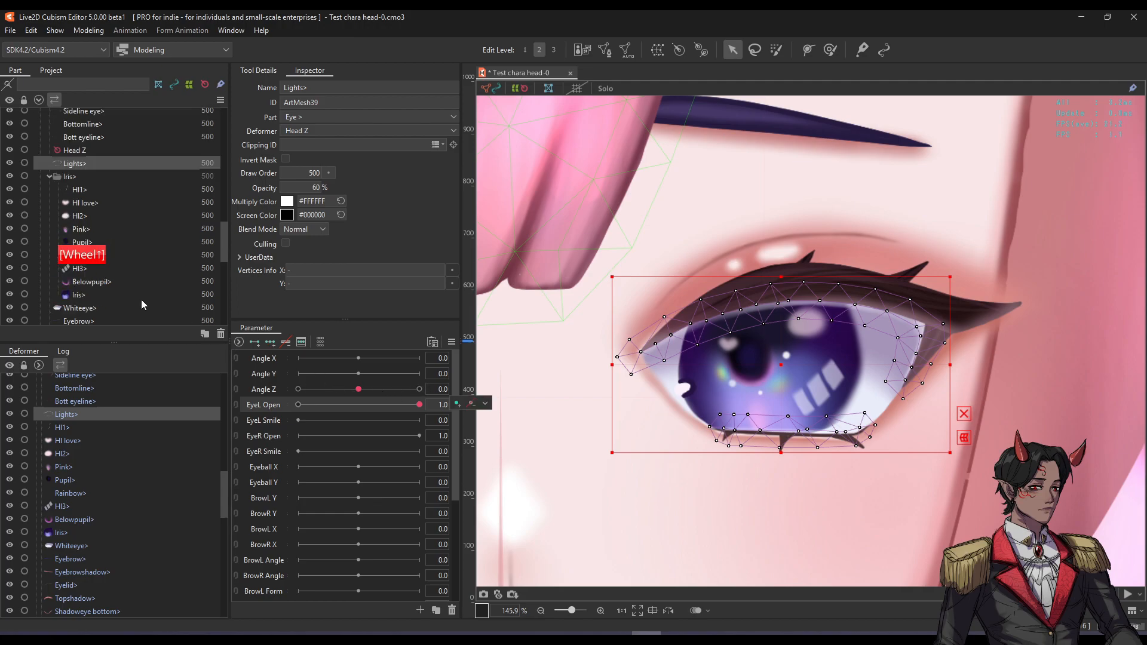
click(122, 261)
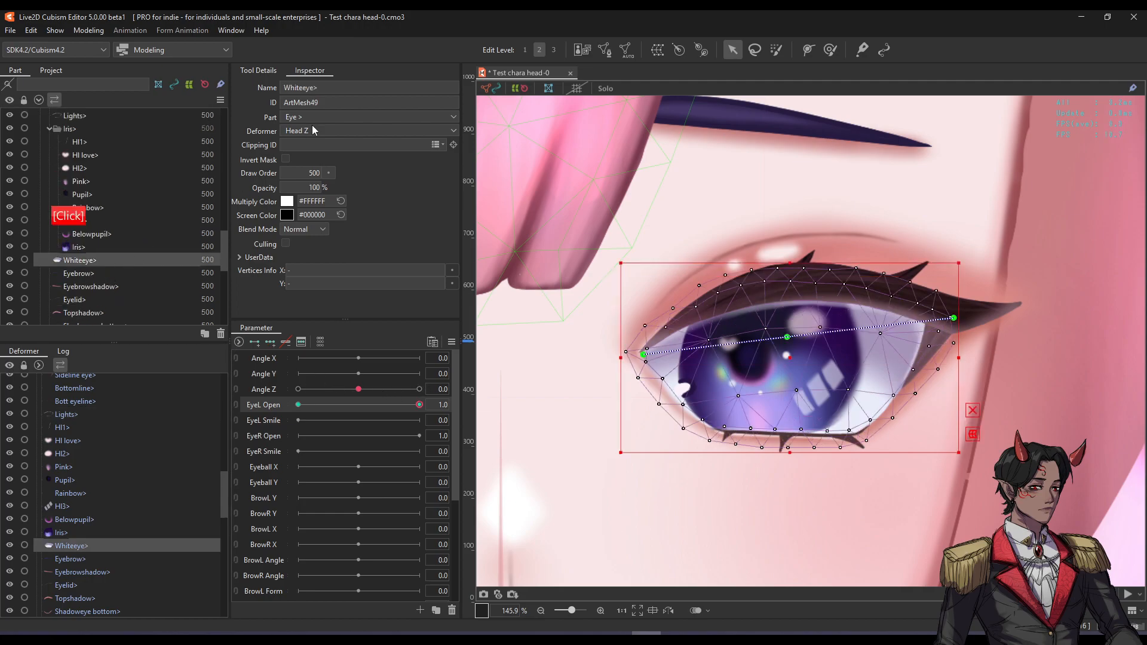
double_click(302, 103)
scroll(82, 177, up, 1)
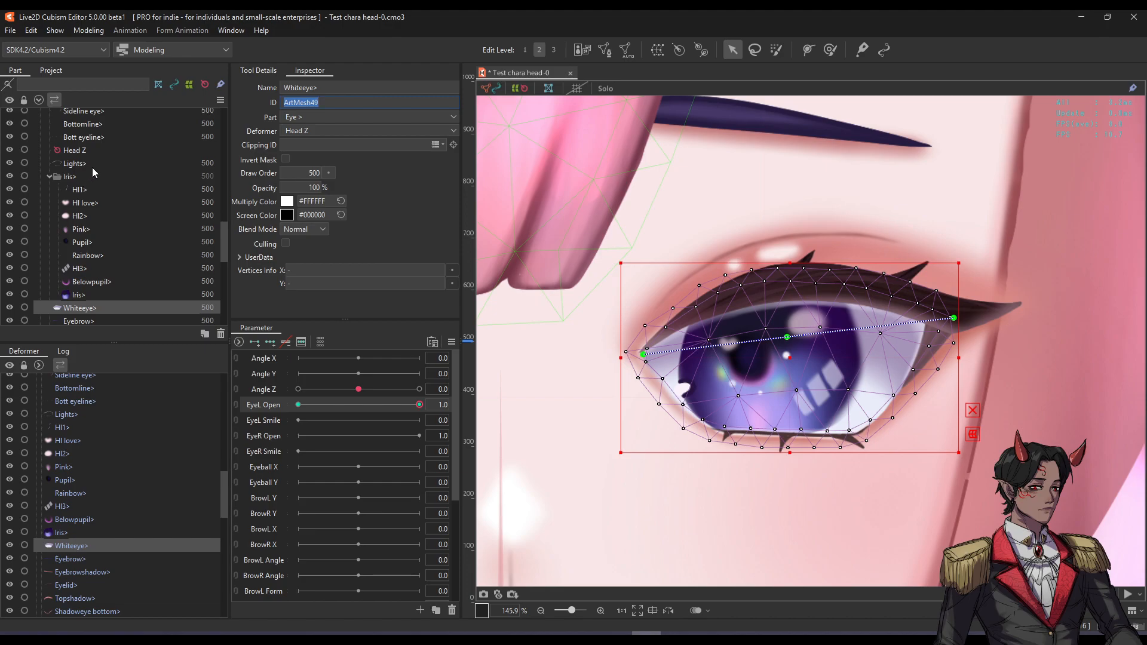
click(89, 165)
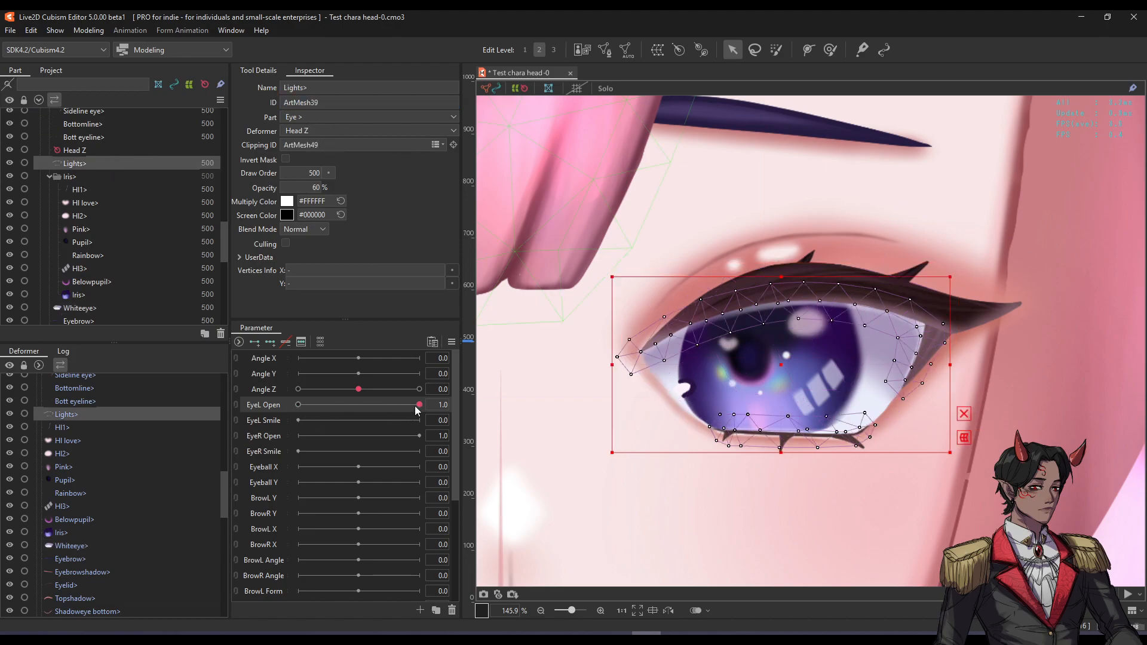
scroll(549, 382, down, 2)
key(ctrl+t)
drag(388, 407, 447, 356)
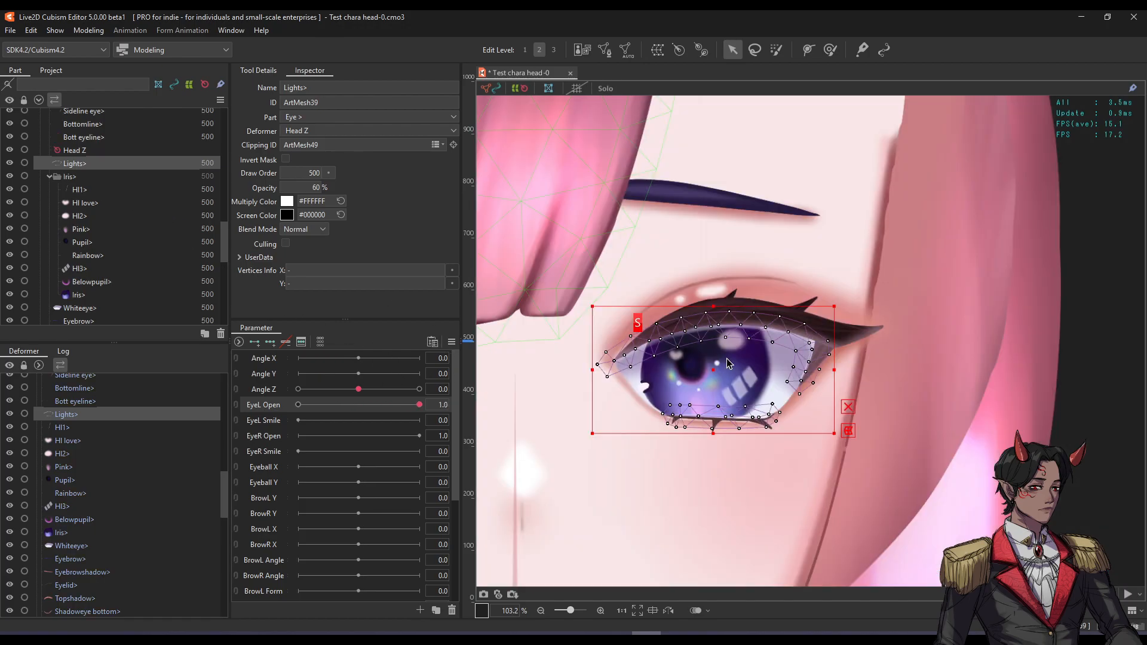
drag(726, 358, 711, 368)
Undo the accidental highlight nudge and centre the view on the partly closed eye.
key(ctrl+z)
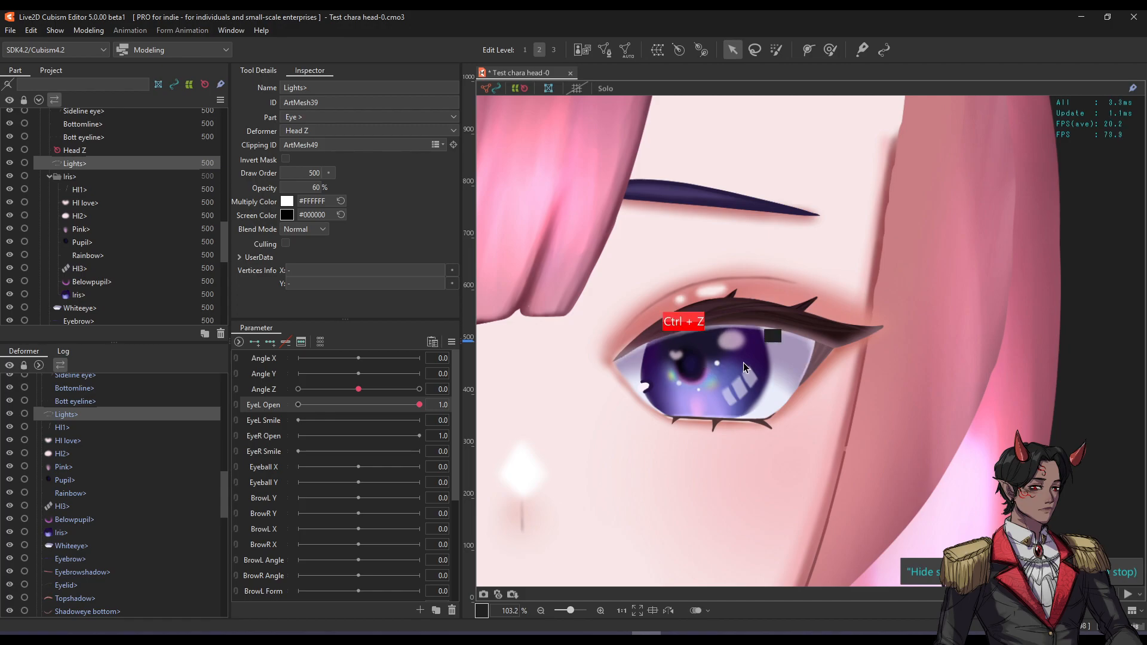
scroll(801, 357, up, 3)
drag(793, 349, 839, 348)
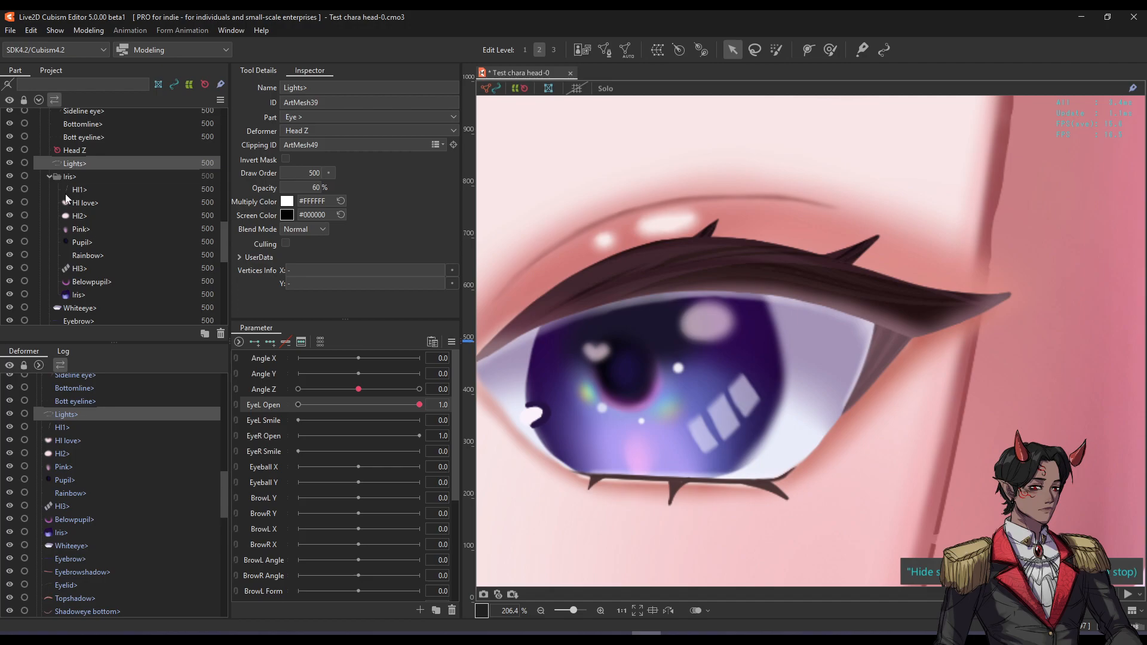
click(10, 163)
drag(583, 253, 655, 259)
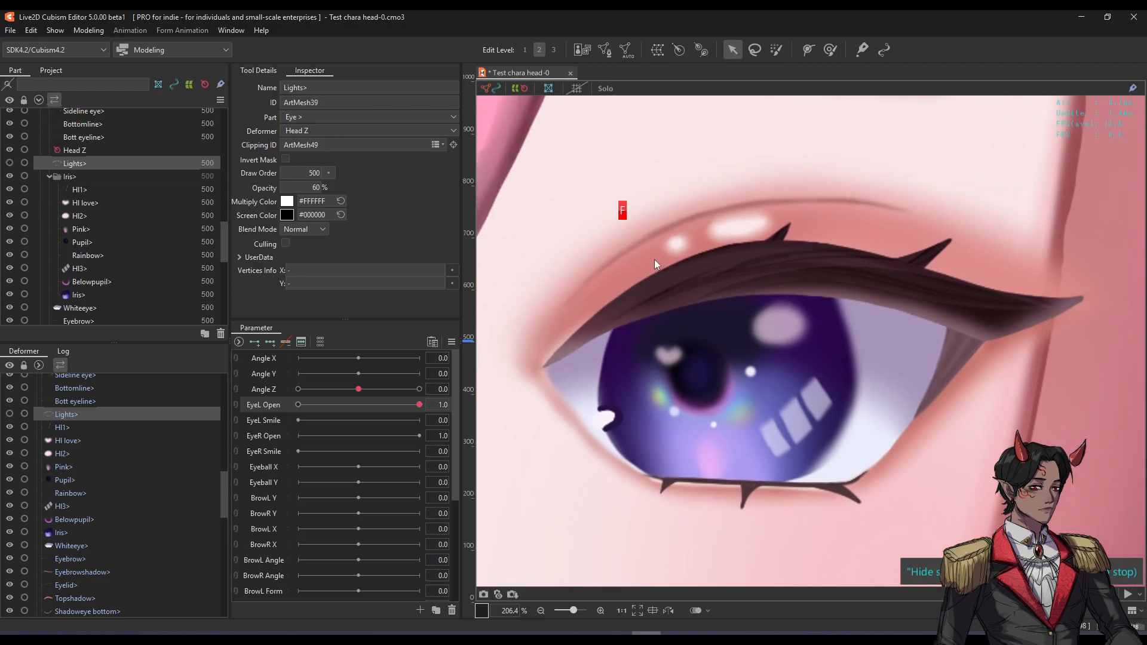
scroll(696, 282, down, 1)
scroll(626, 310, up, 1)
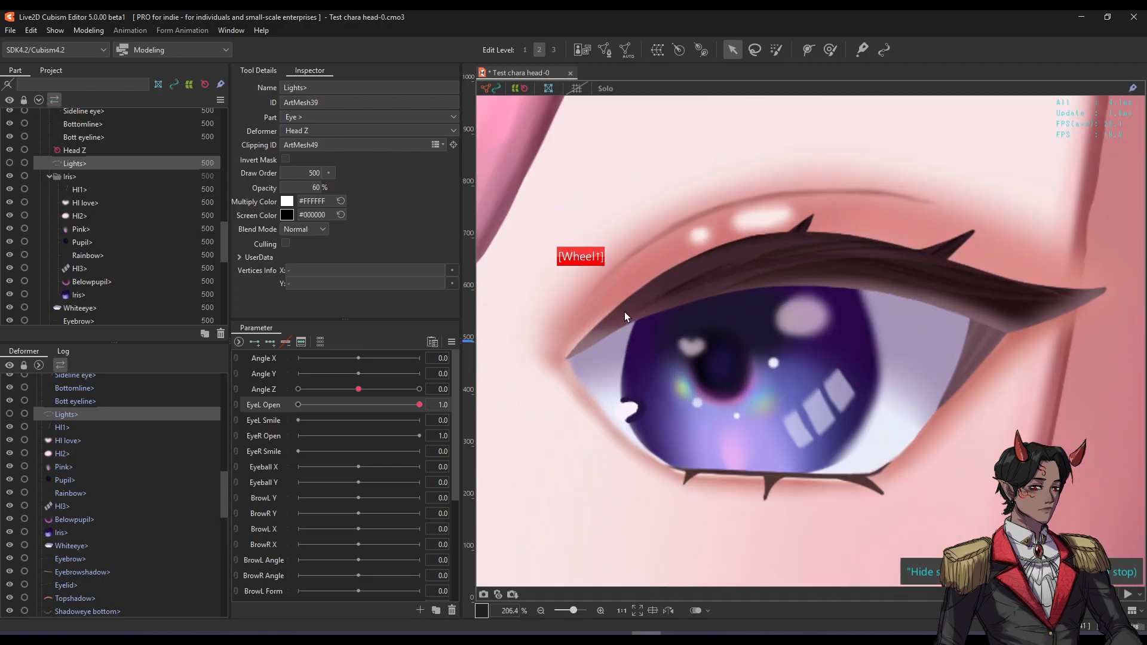
drag(407, 406, 677, 387)
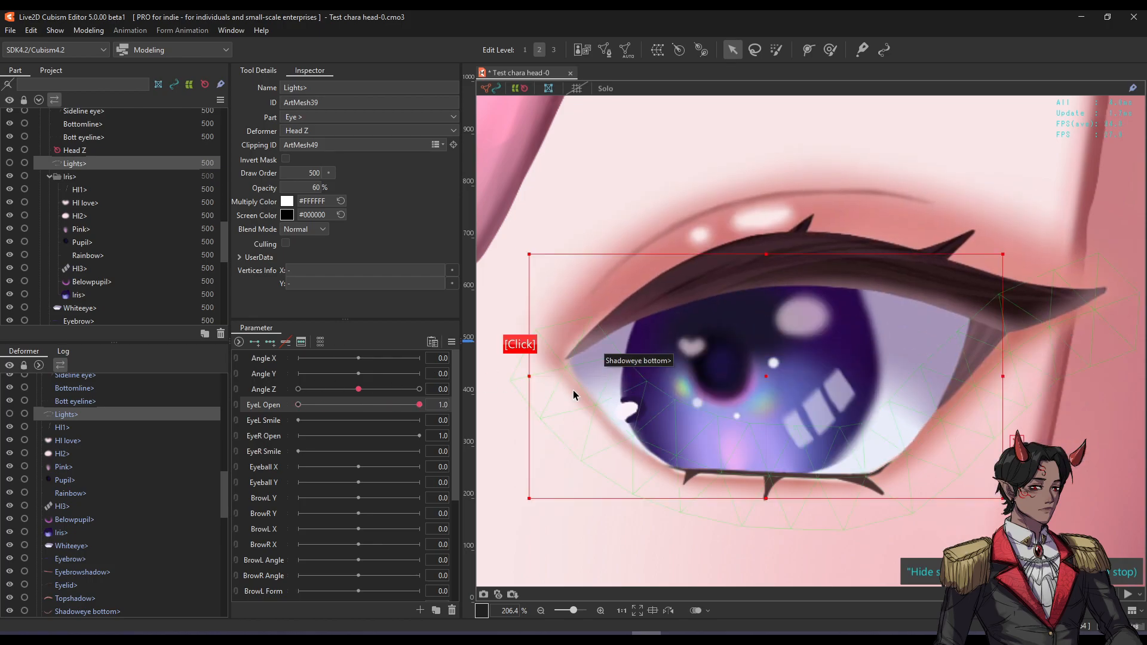
Select the Bottomline and Bott eyeline lower-lid meshes and view the artwork.
click(572, 390)
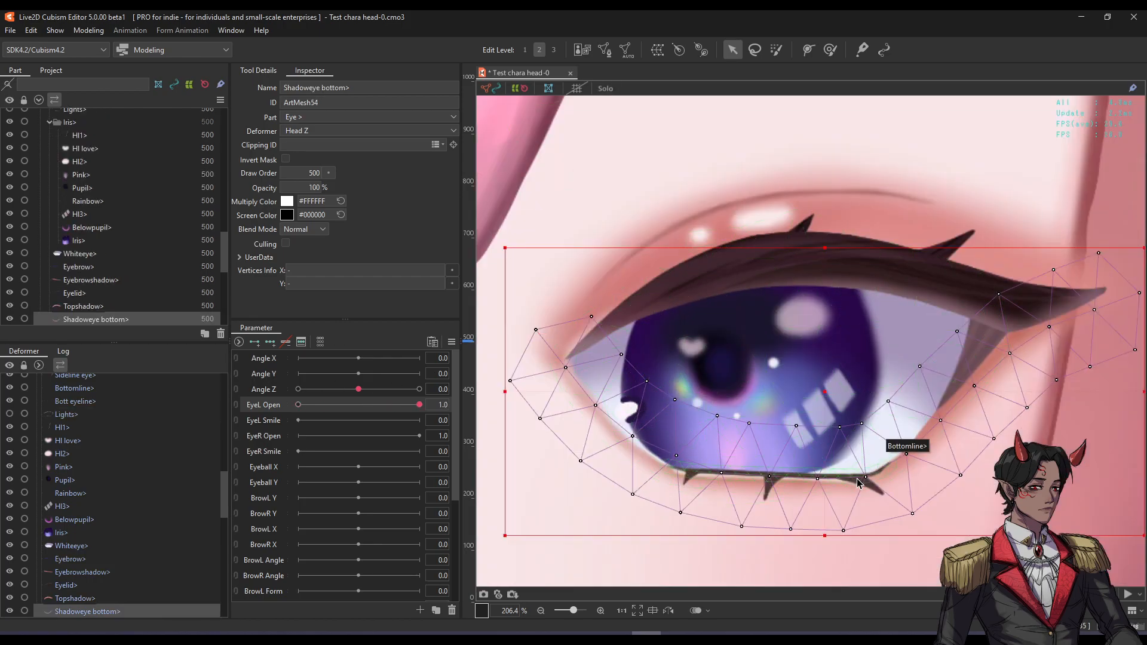
click(852, 481)
shift+click(866, 481)
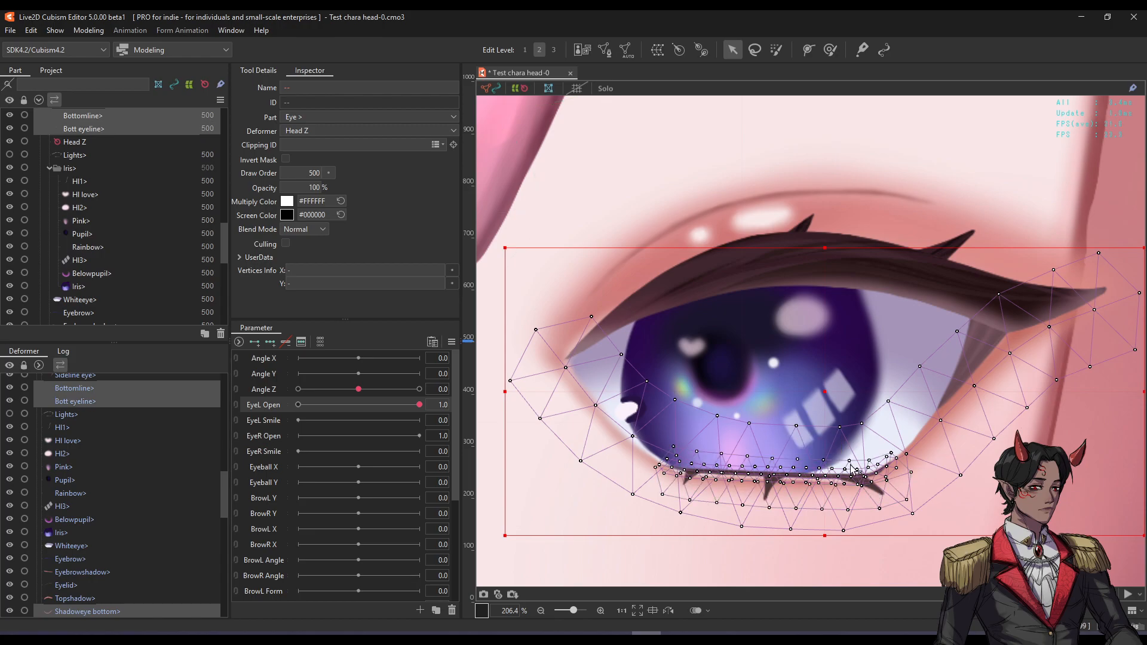
key(s)
key(ctrl+t)
drag(823, 396, 817, 421)
Set EyeL Open to 0 and solo the Shadoweye bottom mesh.
drag(419, 405, 295, 410)
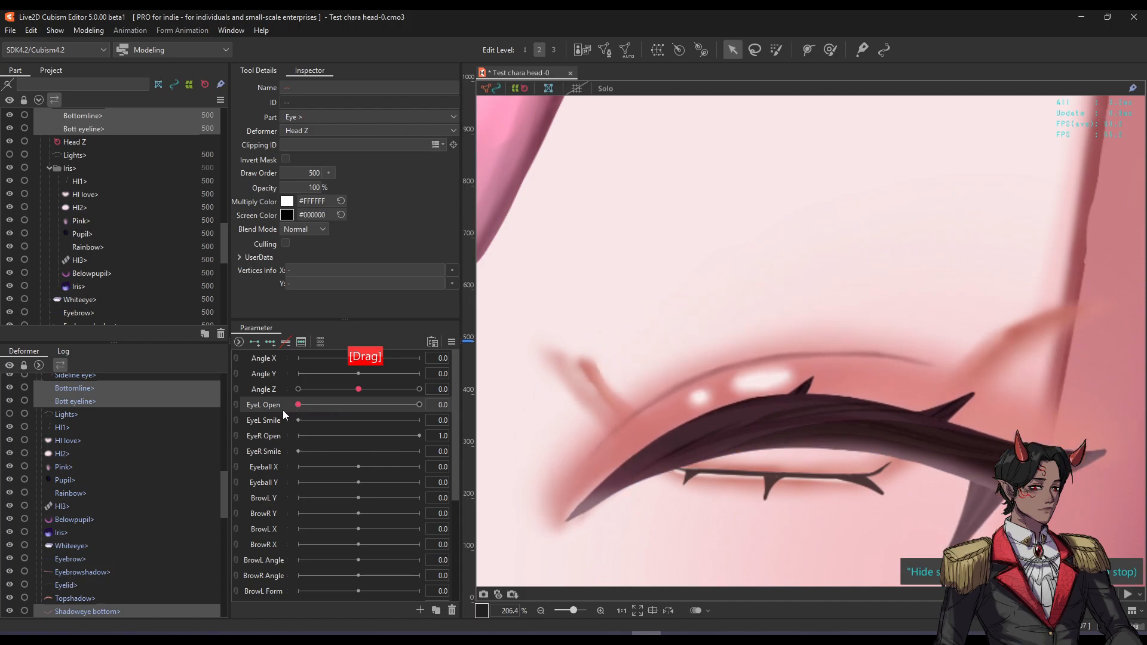
scroll(622, 366, down, 3)
key(f)
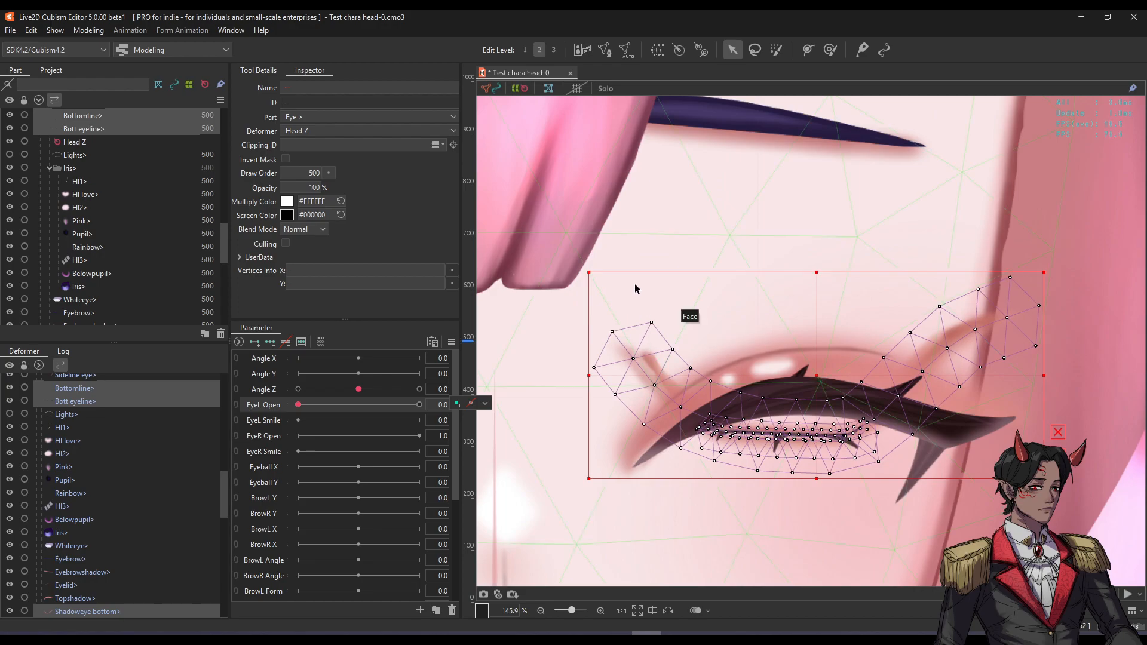
click(636, 290)
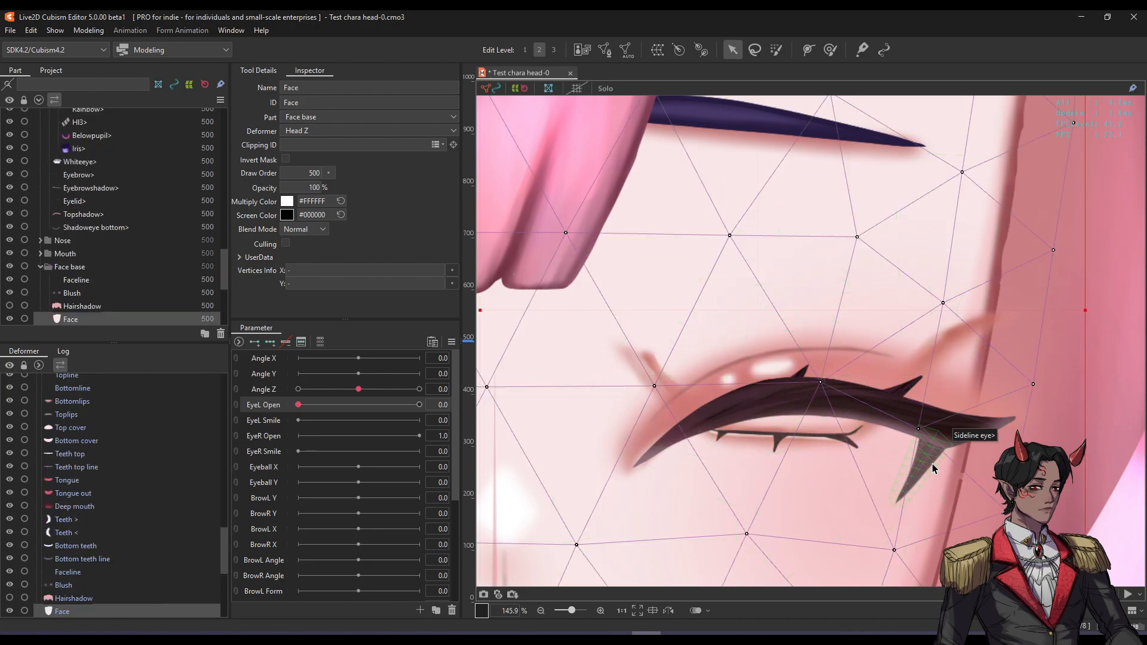
click(646, 368)
key(s)
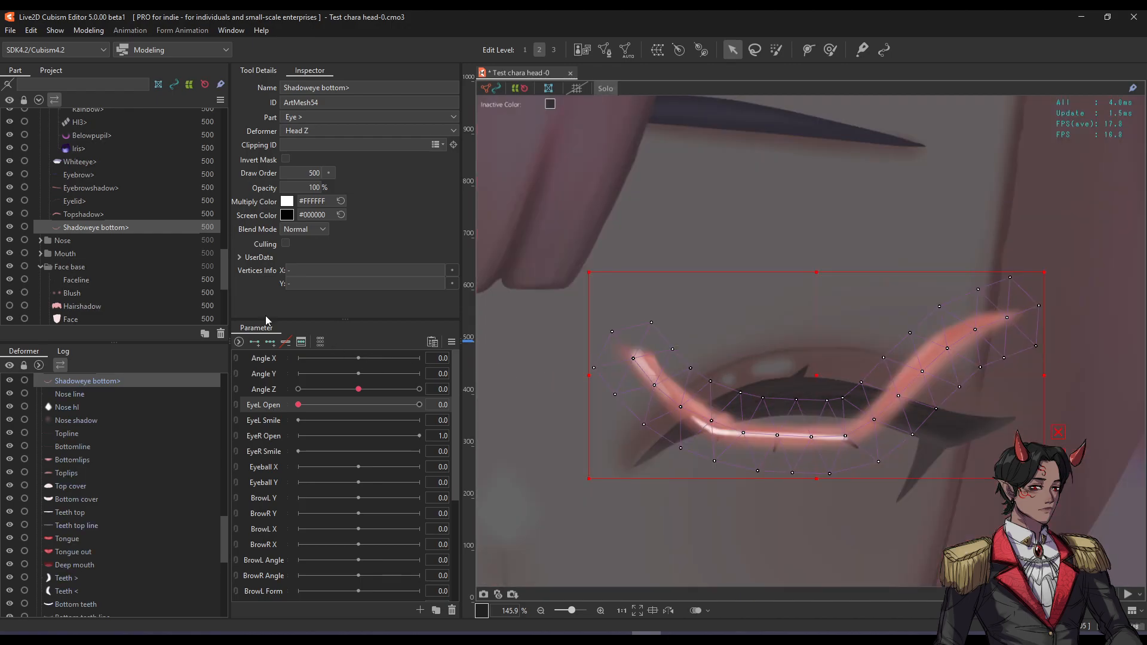
Add open and closed keys to EyeL Open and draw a five-point deform path along Shadoweye bottom.
click(256, 342)
click(807, 49)
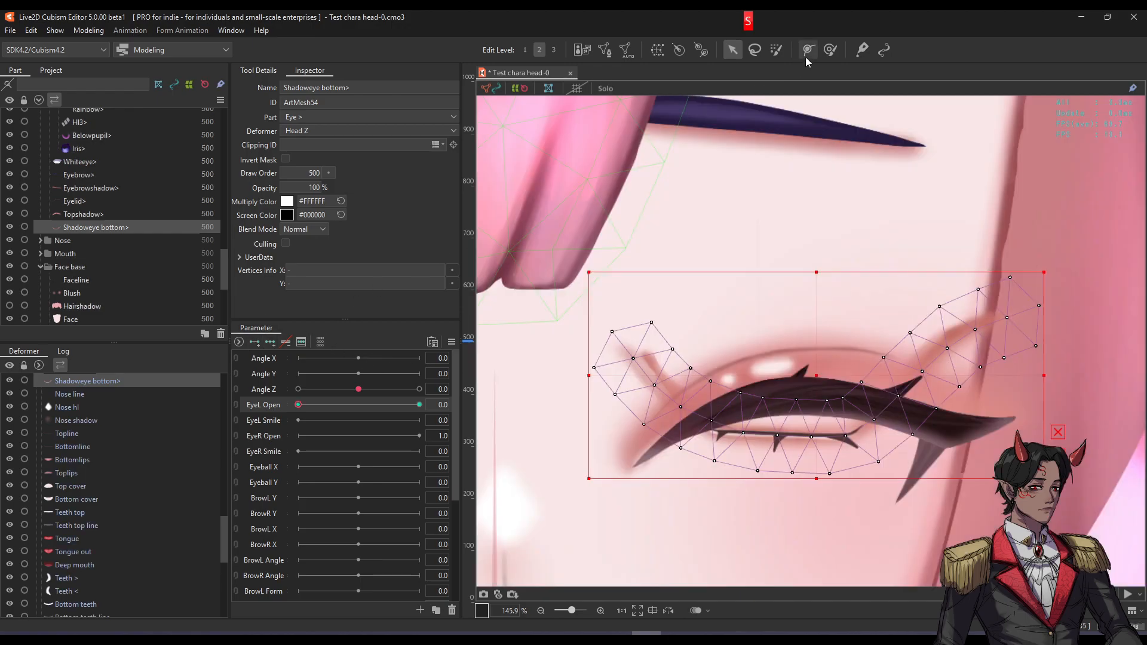
key(s)
click(612, 331)
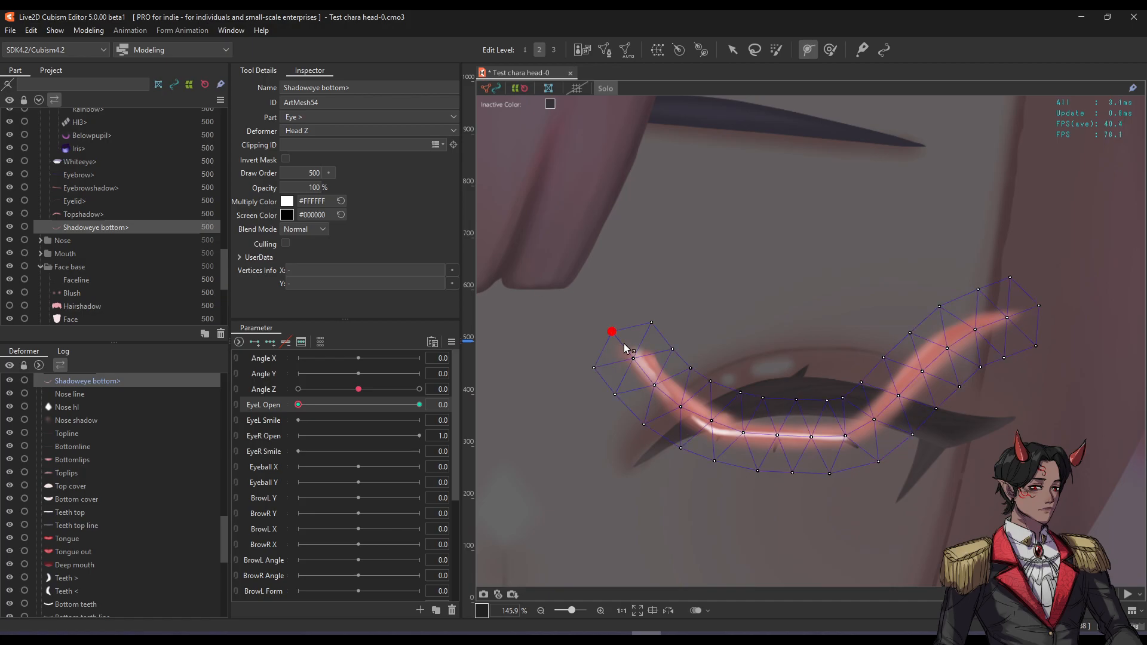
click(767, 434)
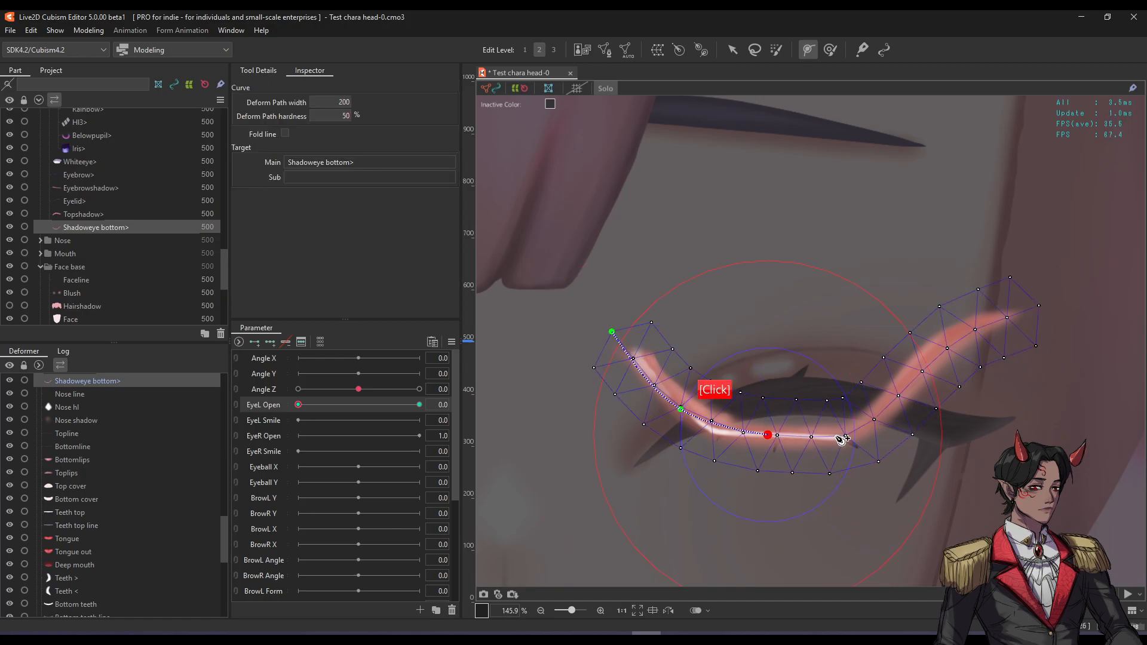
click(857, 432)
click(928, 363)
click(1039, 306)
key(v)
Drag the path points to curve the shadow along the closed lash line, then test.
click(779, 307)
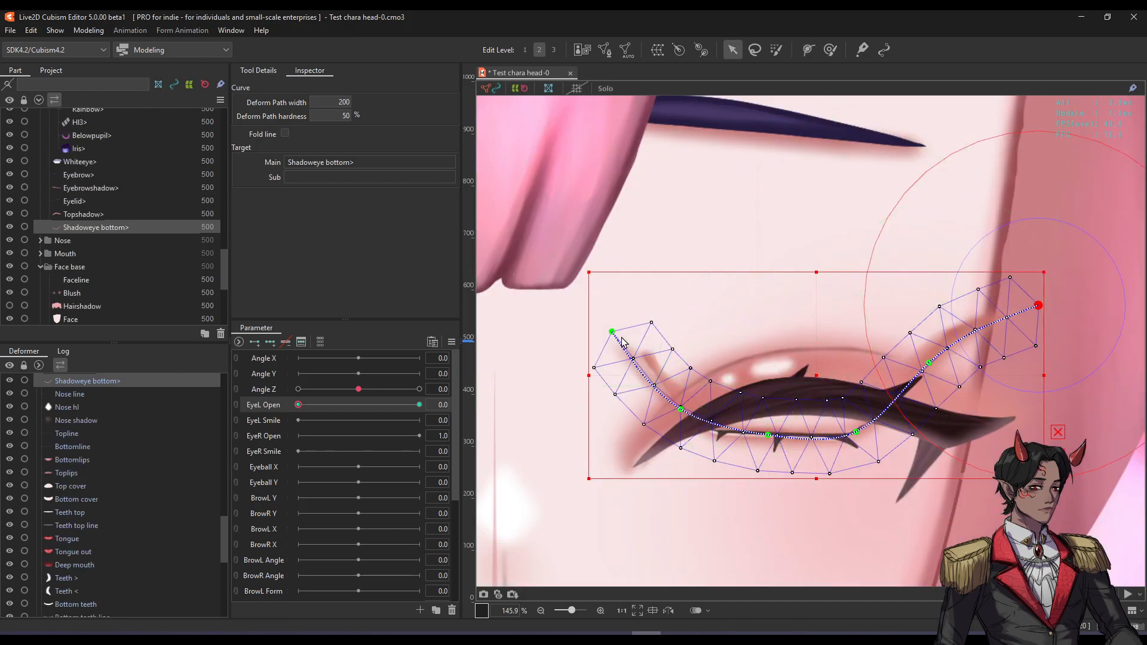
drag(612, 332, 634, 440)
drag(681, 410, 637, 461)
drag(768, 434, 770, 417)
drag(856, 431, 856, 416)
drag(933, 369, 907, 444)
drag(1038, 306, 1003, 428)
key(ctrl+h)
mouse_move(311, 406)
mouse_down()
mouse_move(454, 401)
mouse_move(333, 417)
mouse_move(311, 415)
mouse_move(498, 412)
mouse_move(310, 416)
mouse_up()
key(ctrl+h)
scroll(810, 456, up, 4)
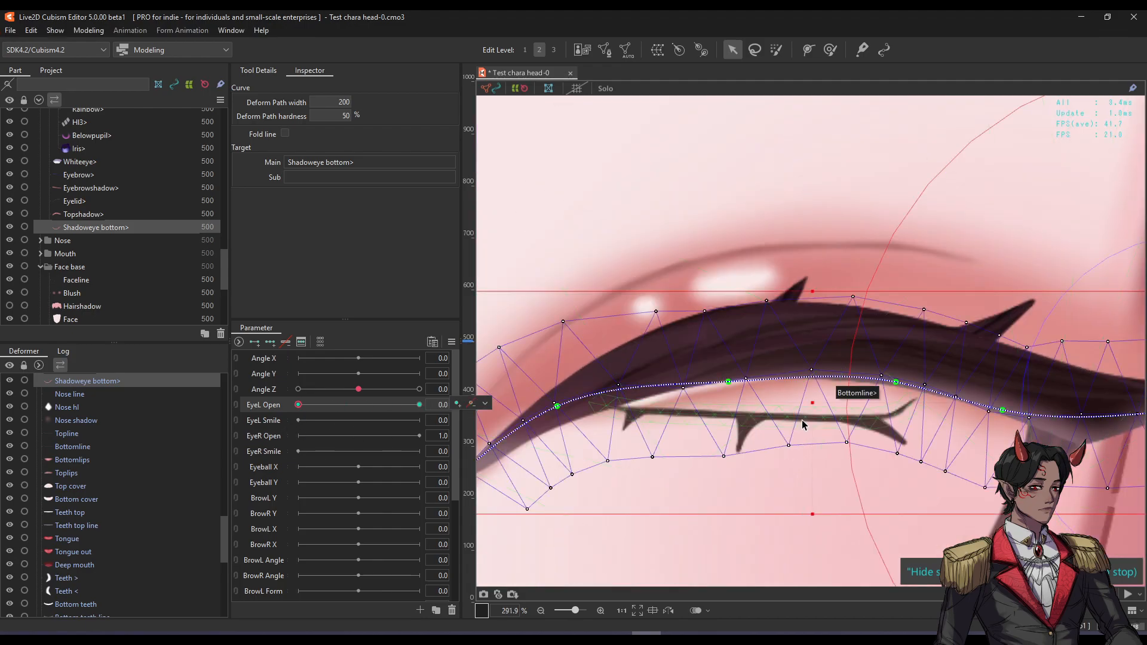
Lay a first deform path along the Bottomline lower lid line, from its left end to its right tip.
click(802, 425)
click(807, 49)
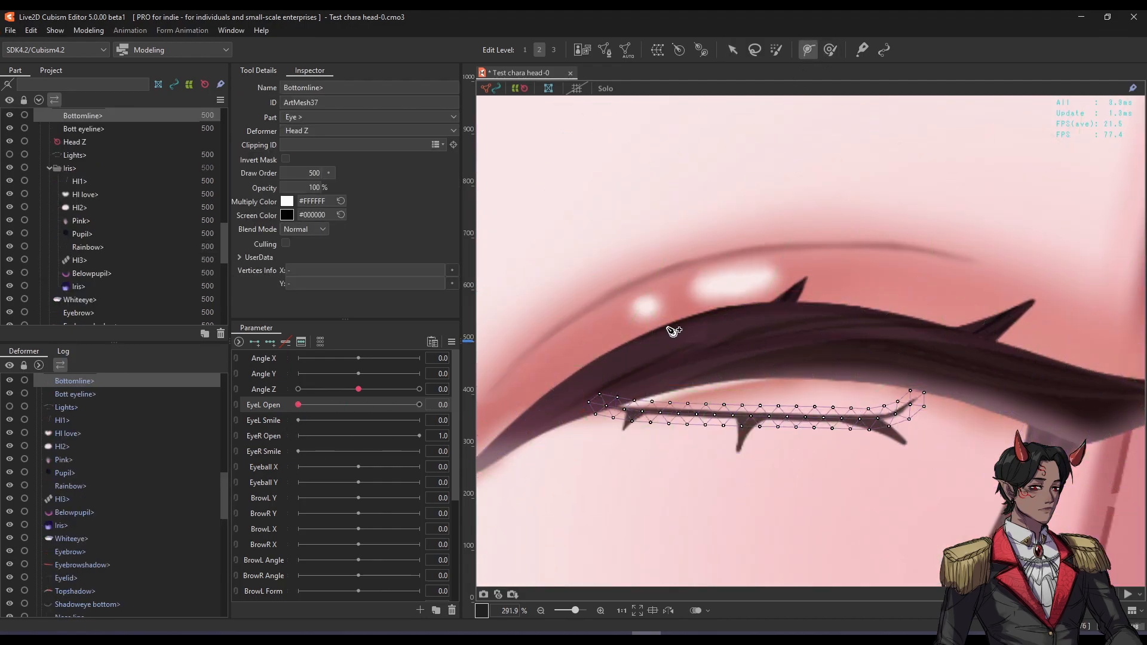
click(590, 401)
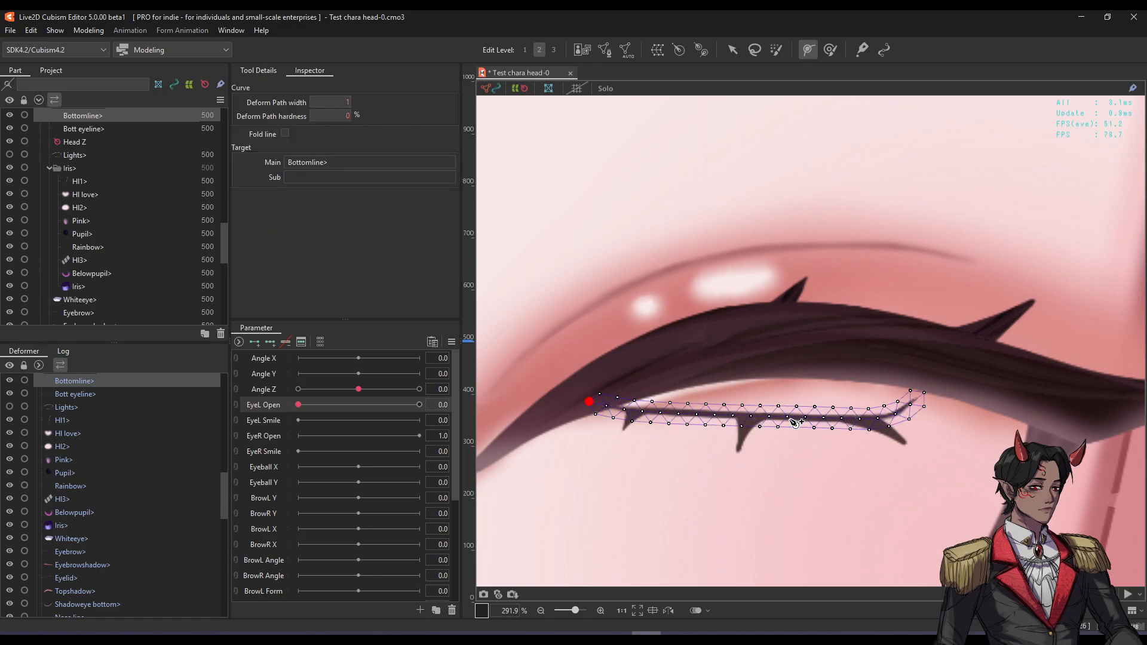
click(754, 417)
click(873, 419)
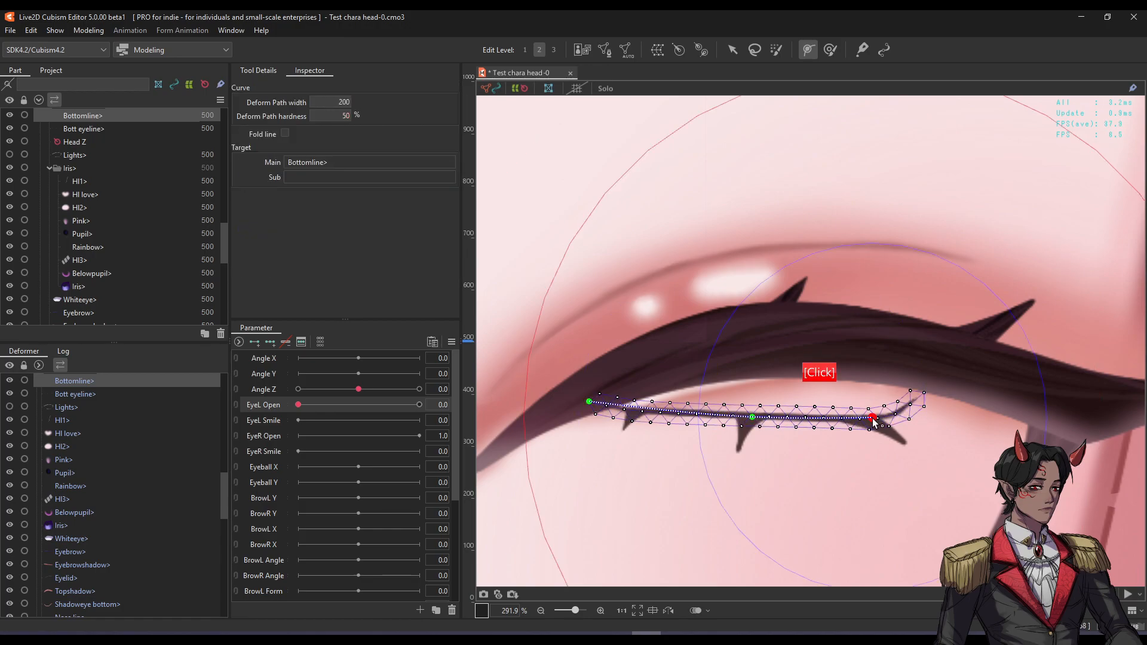
click(923, 393)
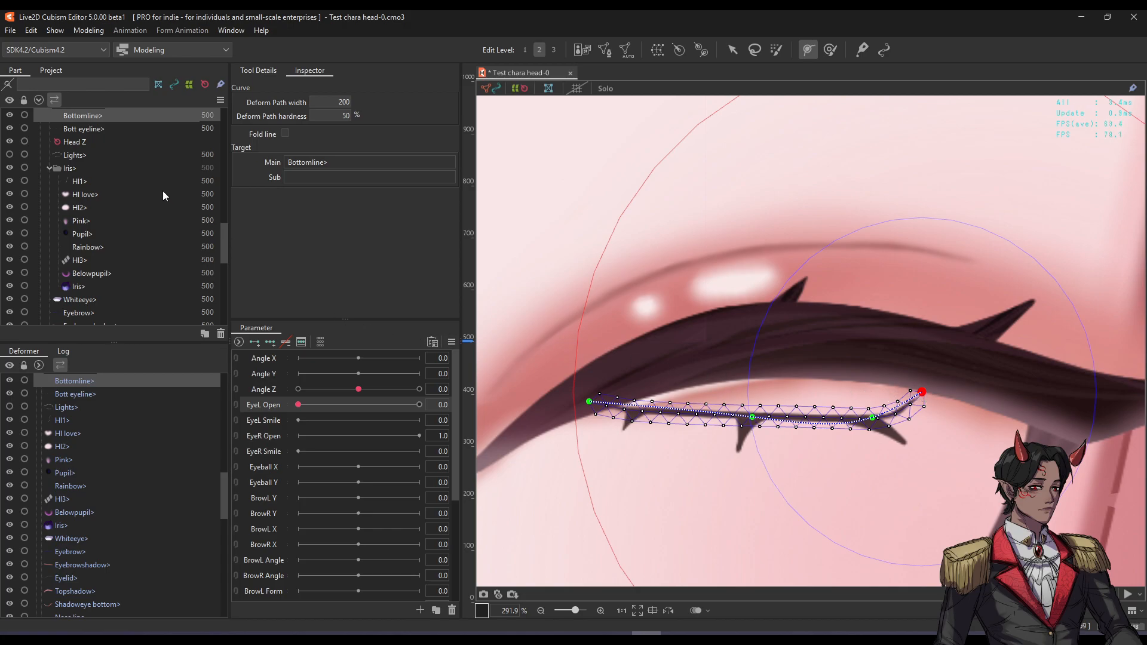
key(ctrl+s)
key(v)
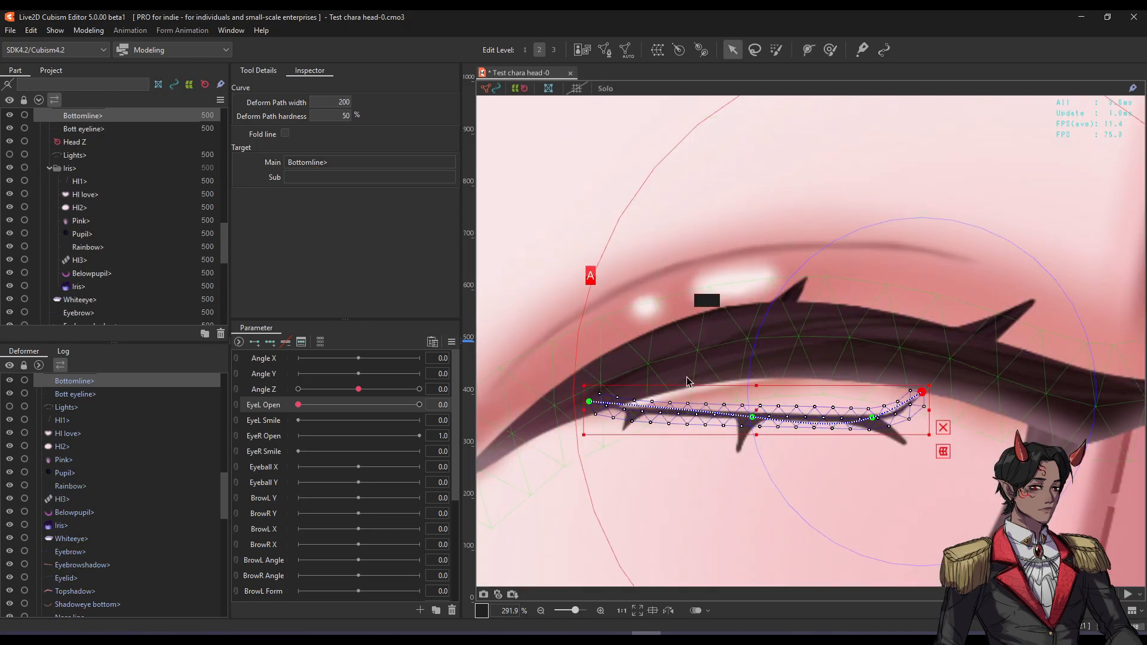
Select the Bott eyeline and Bottomline meshes together and delete the earlier bend path.
click(742, 440)
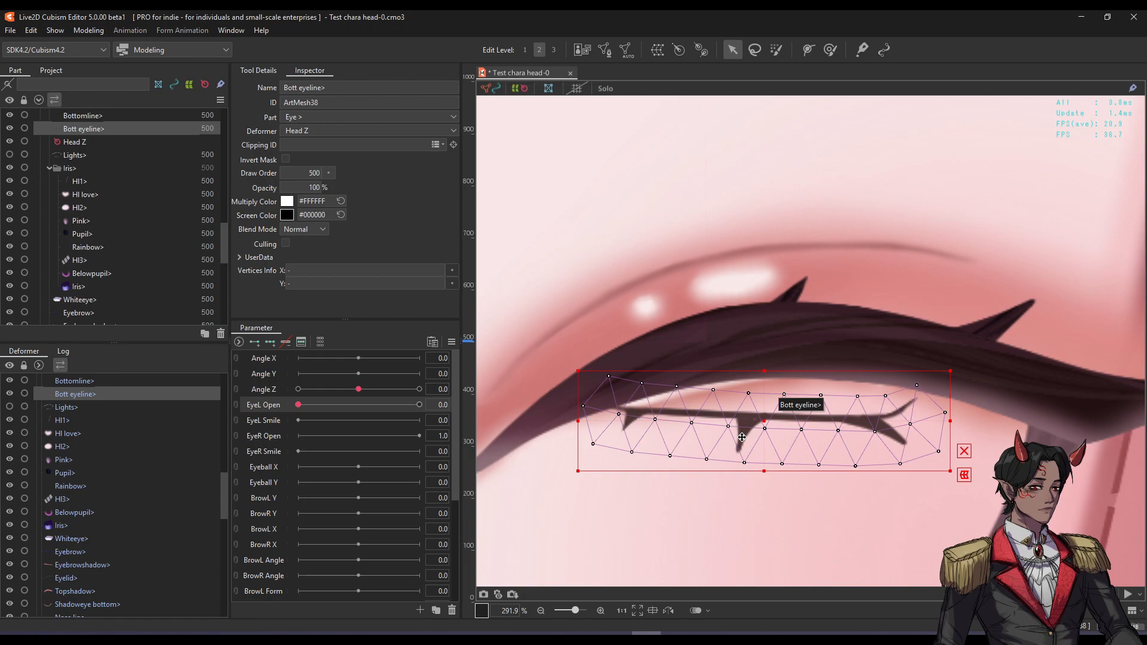
ctrl+click(131, 117)
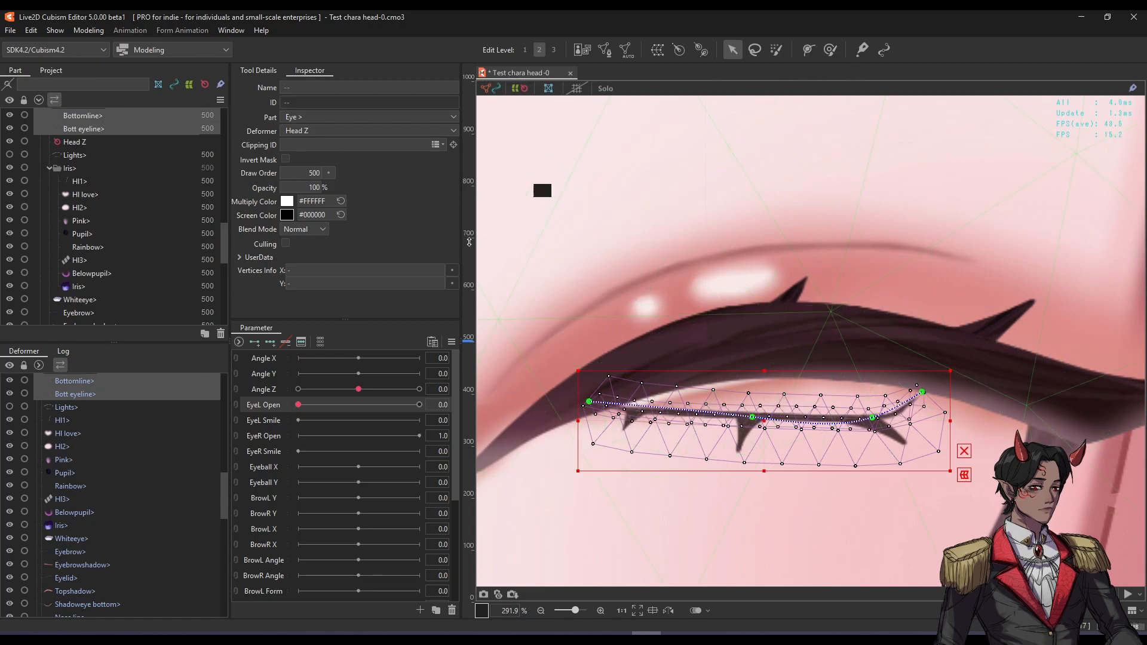
click(806, 51)
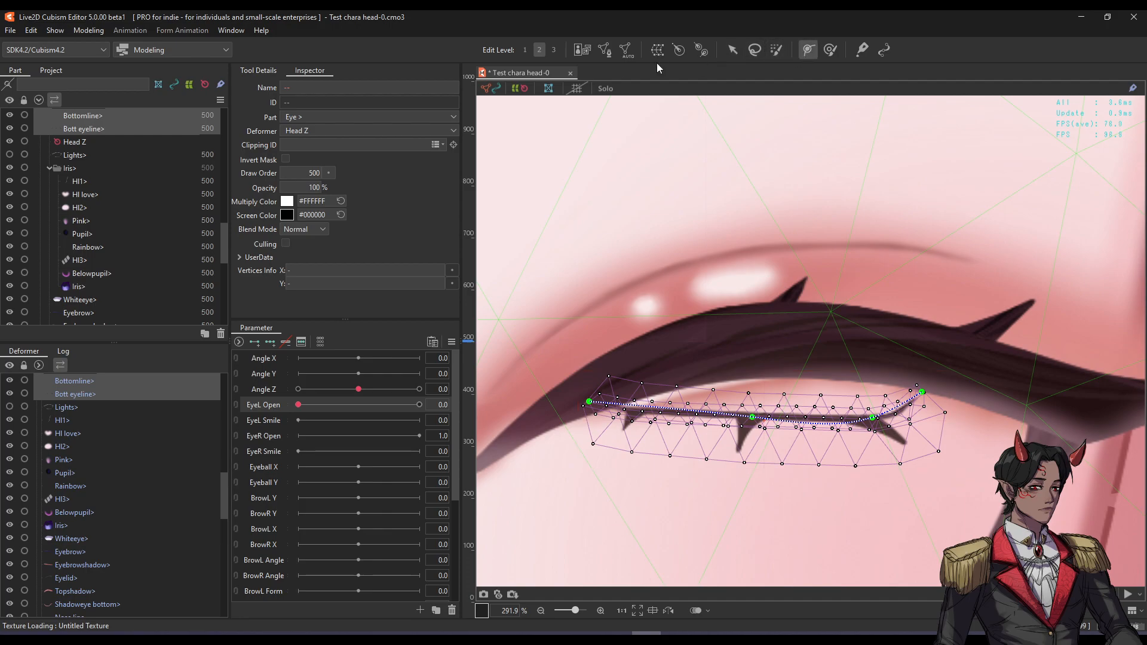
click(265, 72)
click(307, 72)
click(265, 73)
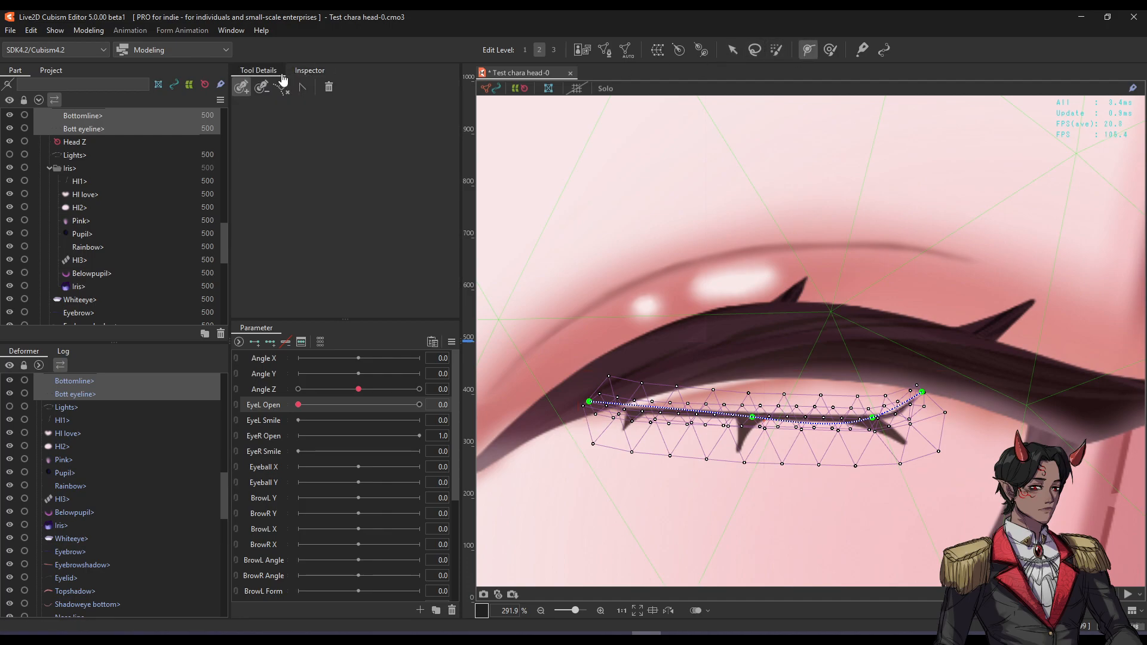
click(329, 88)
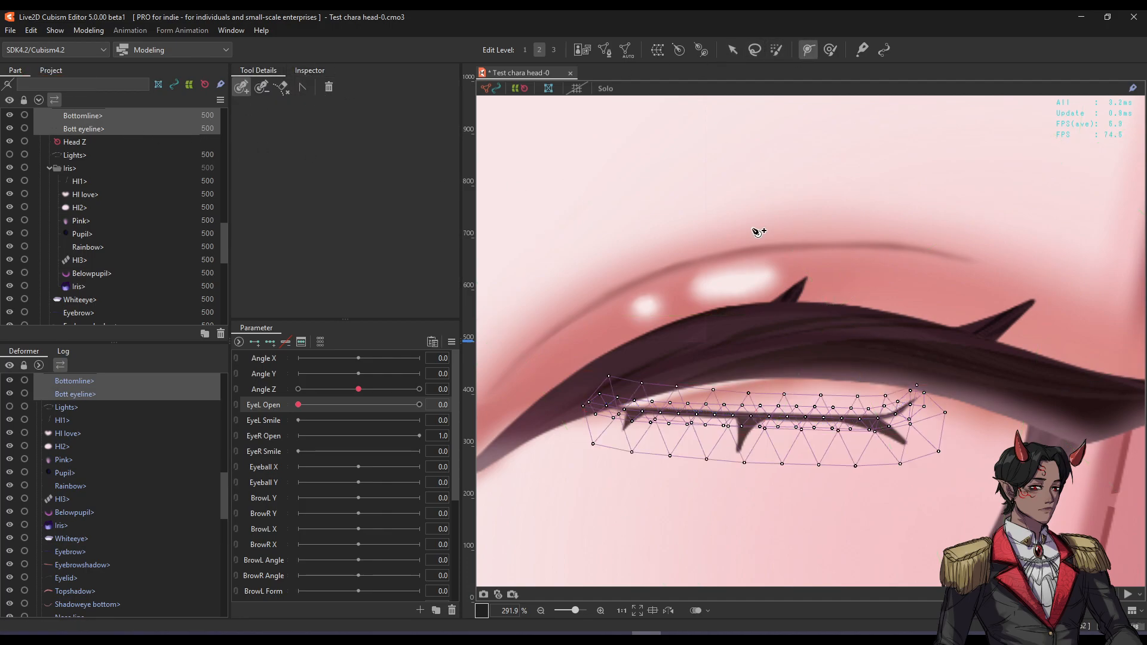
Reframe the eyeline and lay a new five-point deform path from its left end to right tip.
drag(711, 402, 795, 384)
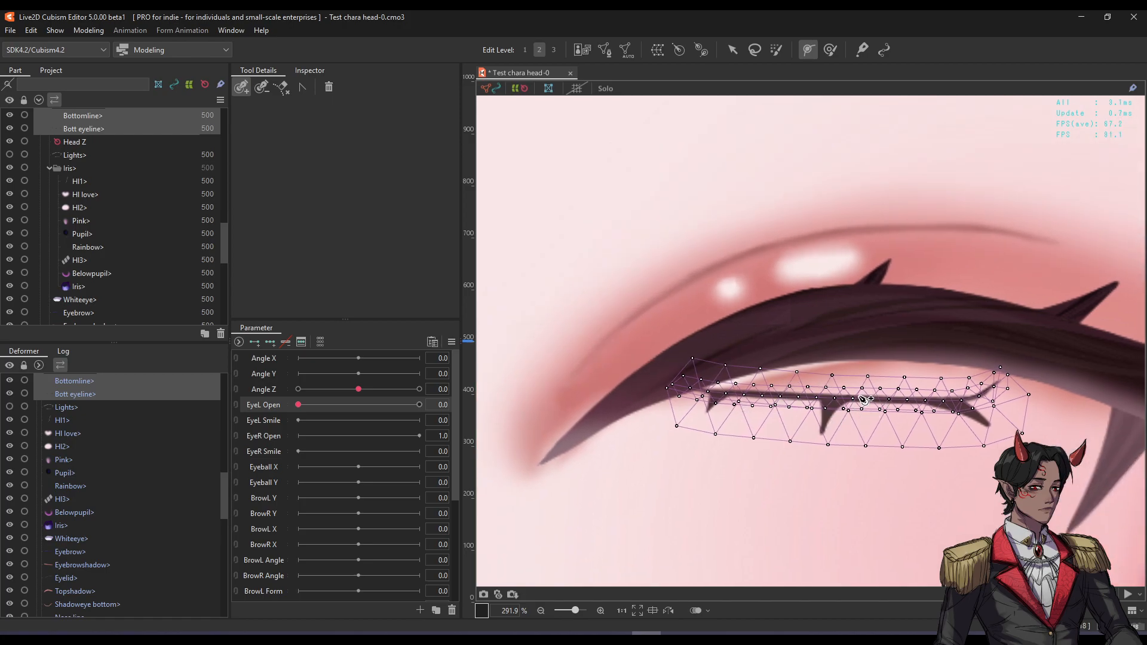
scroll(839, 422, up, 2)
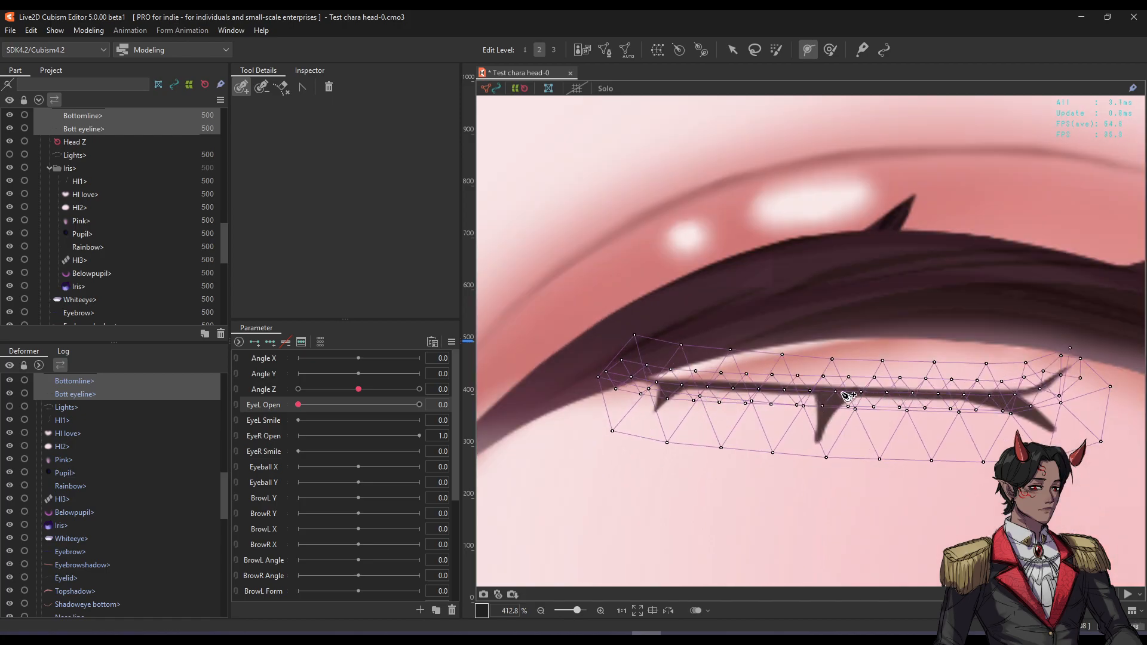
scroll(843, 396, down, 2)
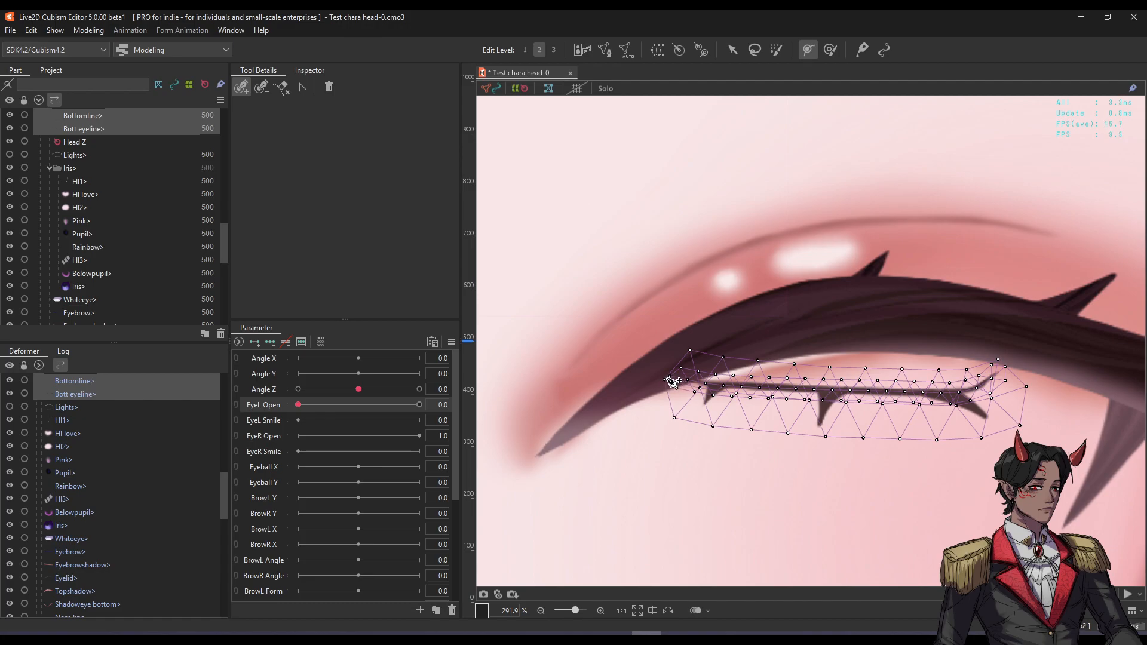
drag(864, 396, 835, 402)
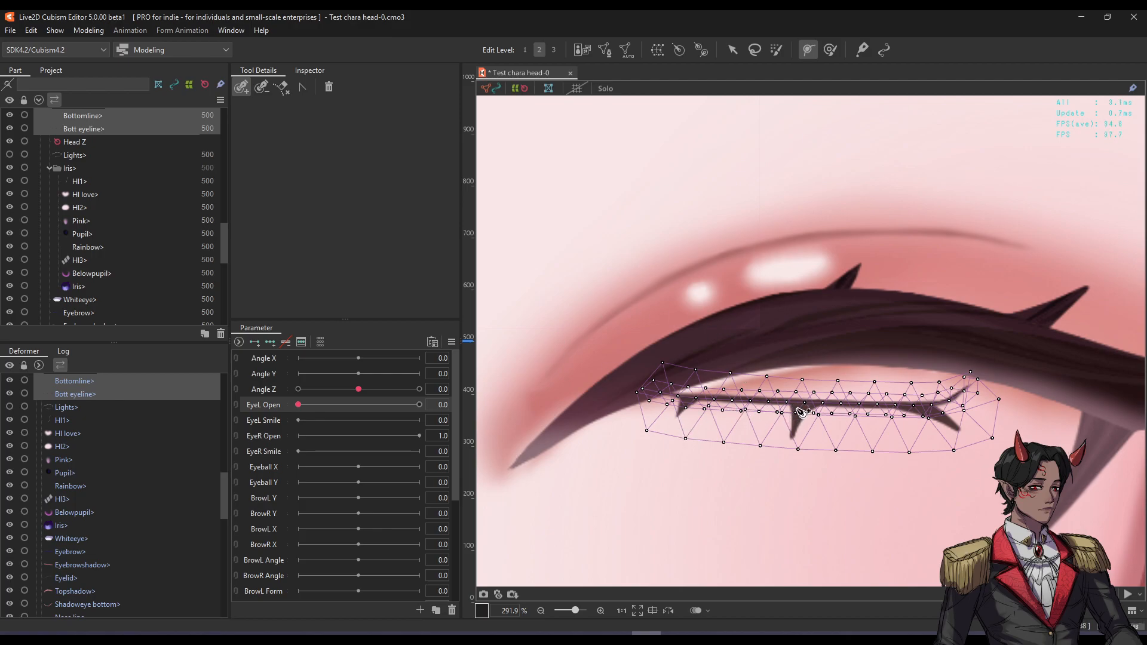
click(637, 394)
click(734, 400)
click(835, 406)
click(923, 407)
click(987, 378)
Key EyeL Open, set it to 0, and drag the path points to curve the eyeline.
key(v)
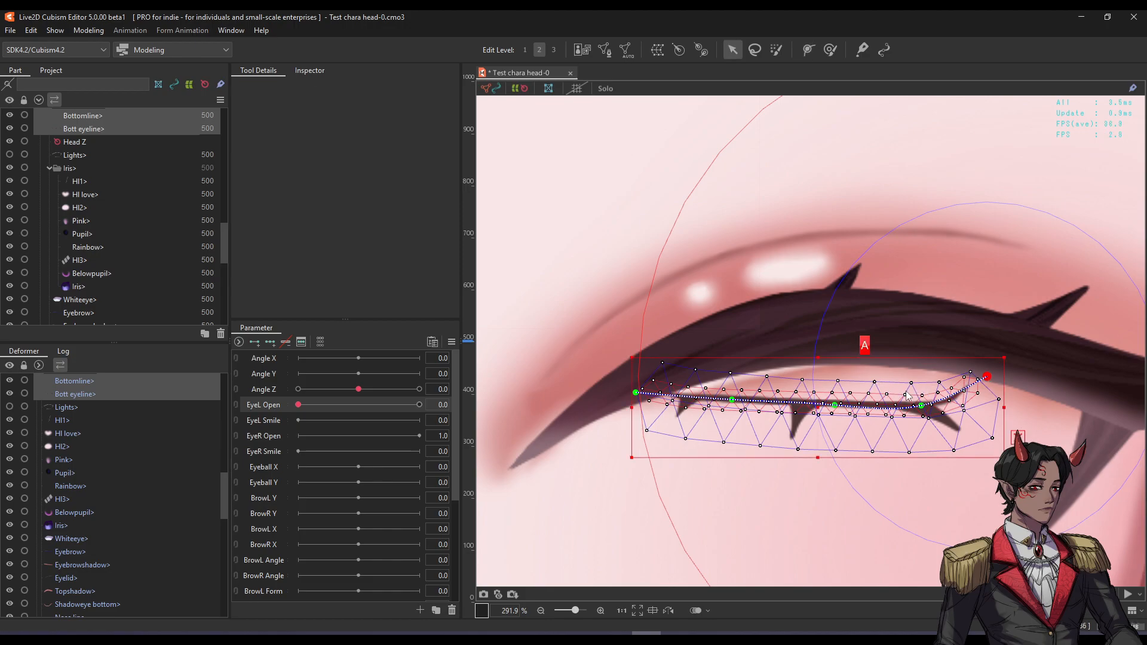
click(255, 343)
drag(327, 405, 293, 416)
drag(834, 405, 837, 366)
drag(733, 398, 729, 382)
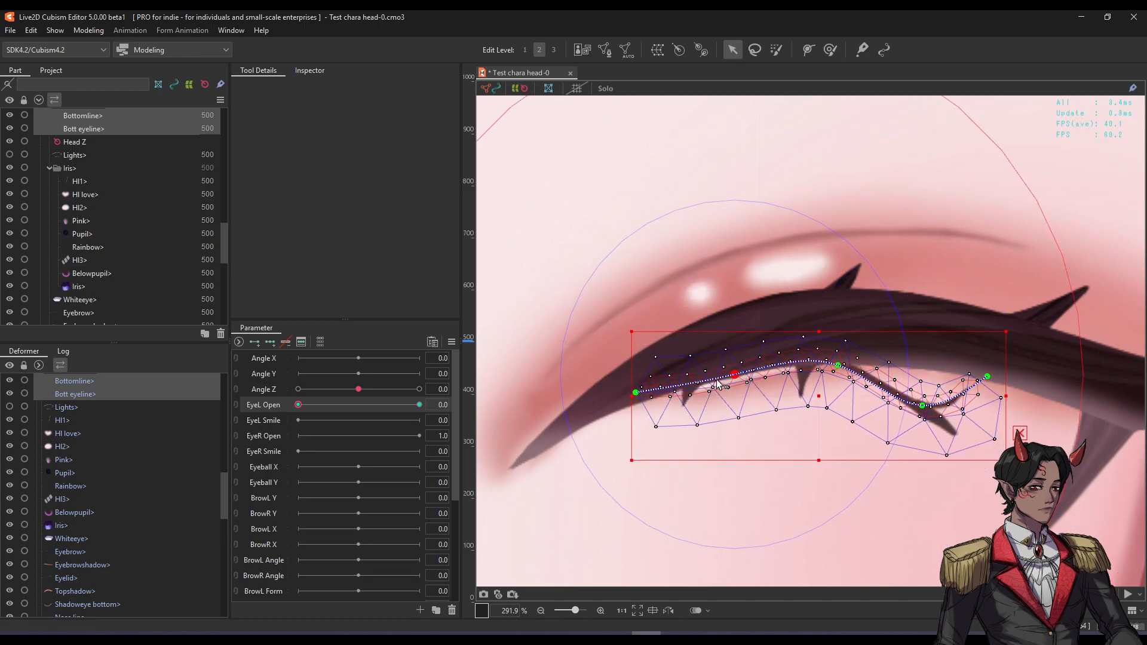
drag(638, 392, 637, 400)
drag(924, 404, 990, 389)
click(1002, 416)
drag(923, 371, 927, 365)
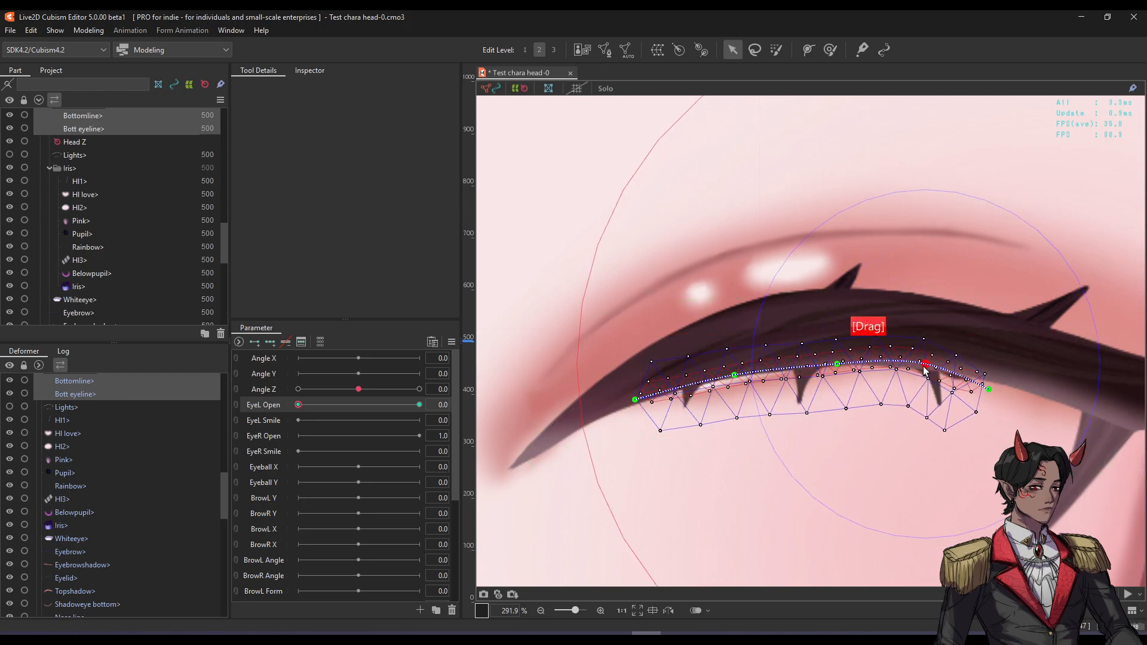
Hide overlays and scrub EyeL Open to preview, nudging the bottom lashes slightly in between.
key(f)
scroll(818, 374, down, 2)
drag(430, 399, 298, 405)
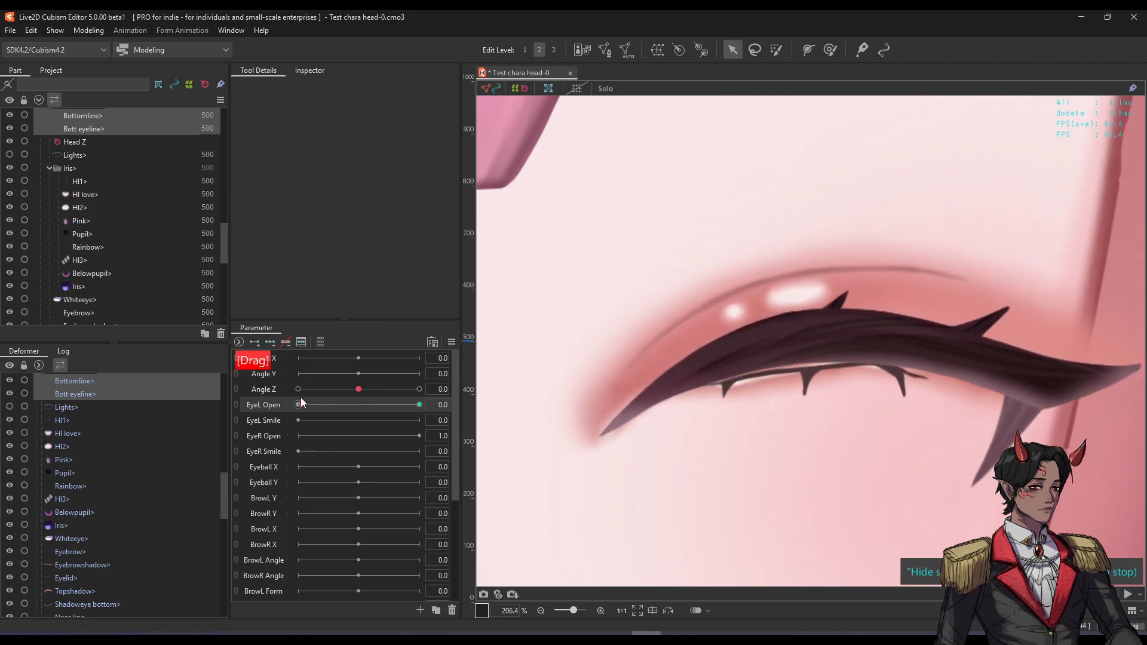
key(f)
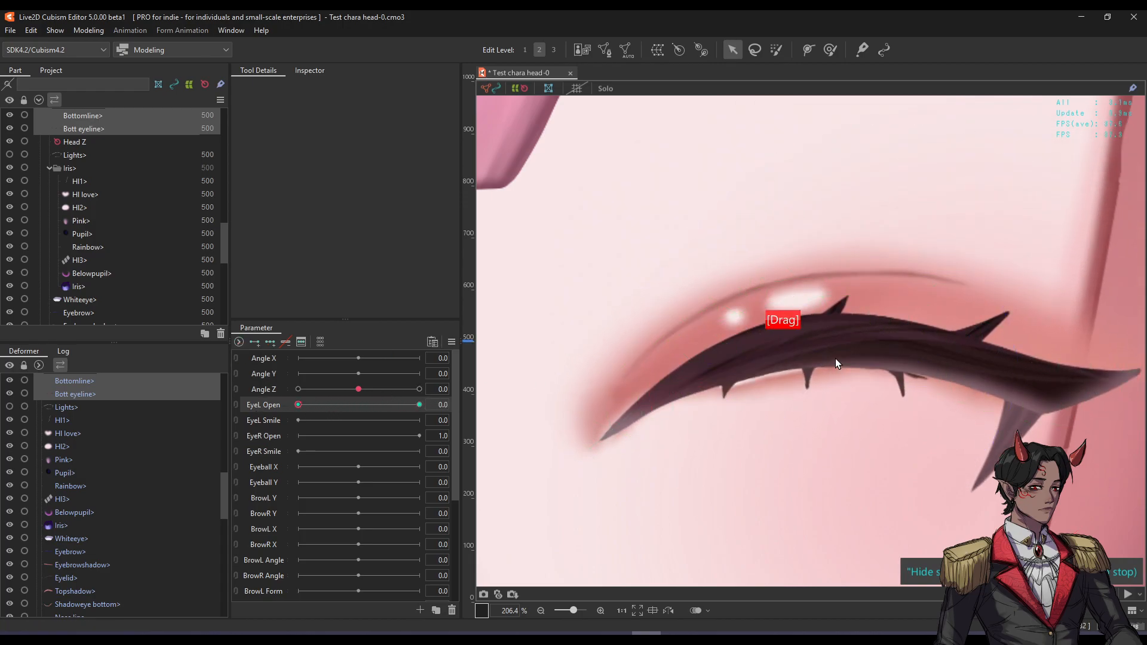
key(b)
mouse_move(831, 359)
mouse_down()
mouse_move(760, 369)
mouse_move(934, 375)
mouse_up()
key(b)
key(b)
drag(285, 405, 241, 385)
Select the Sideline eye spike, rotate it clockwise and move it up onto the eyeline.
key(f)
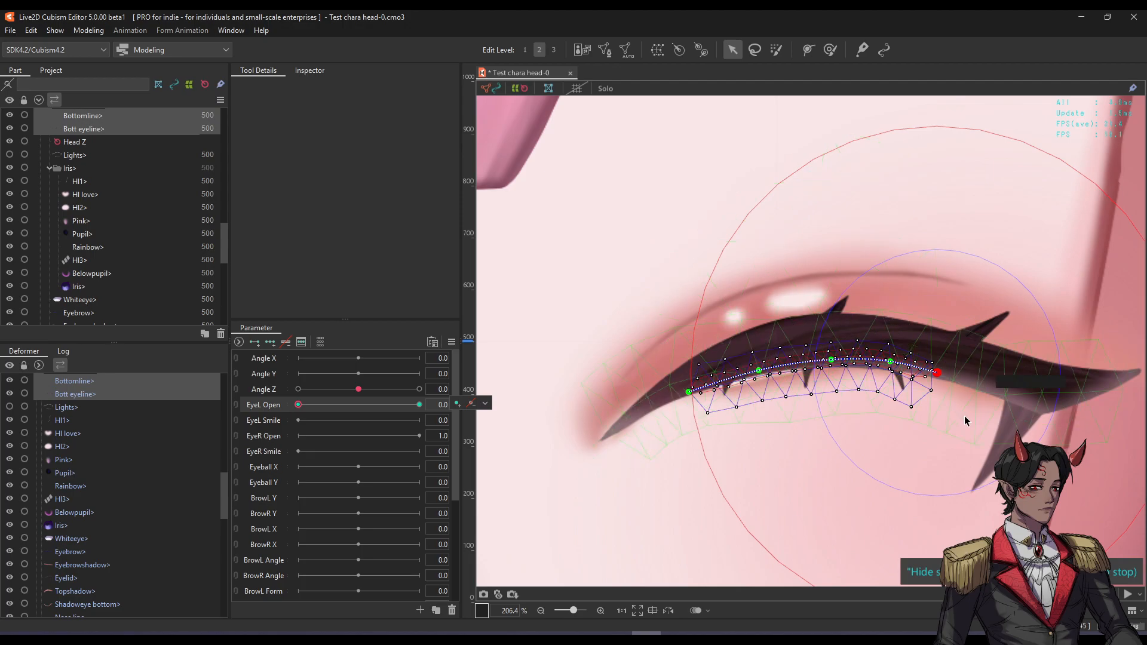
click(1008, 431)
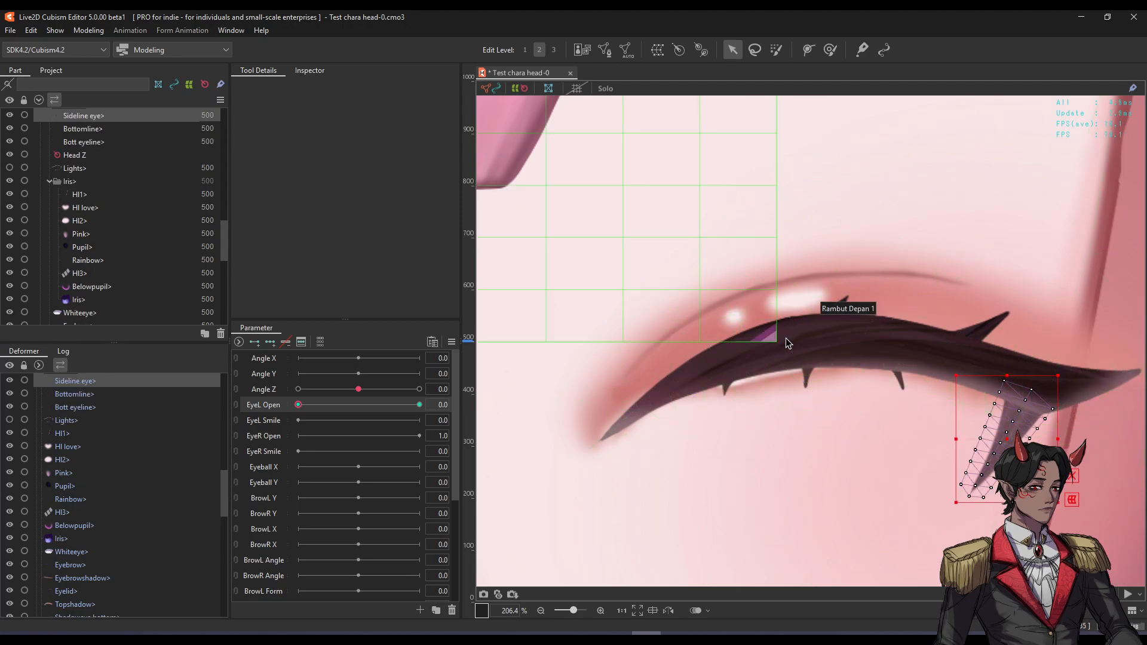
drag(955, 430, 874, 411)
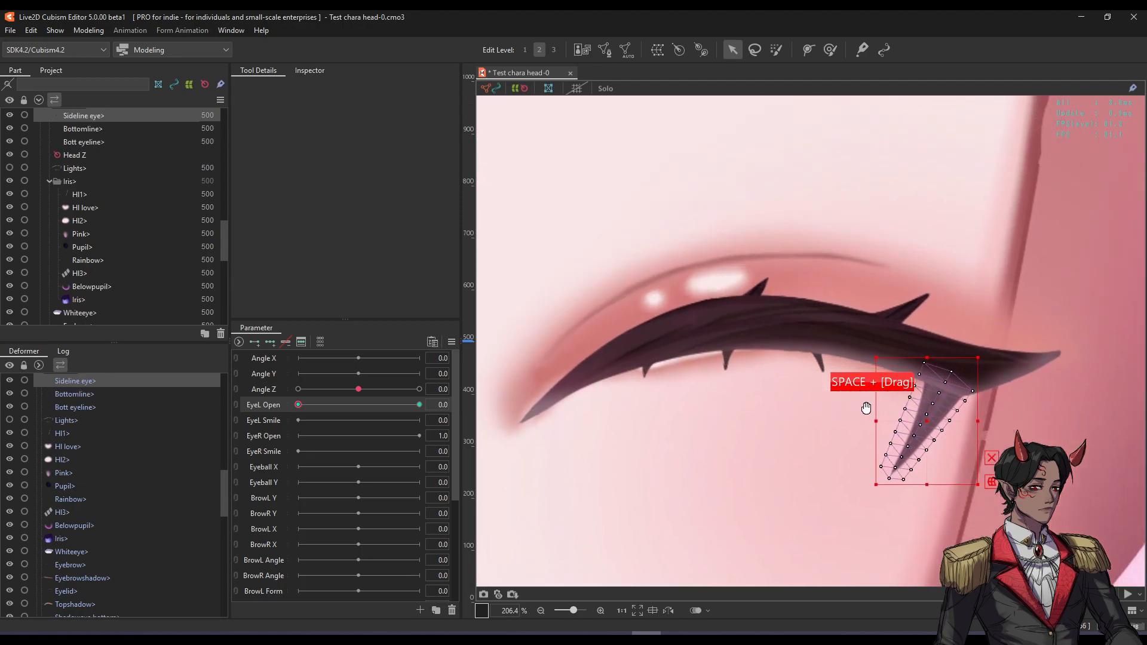
scroll(867, 419, up, 2)
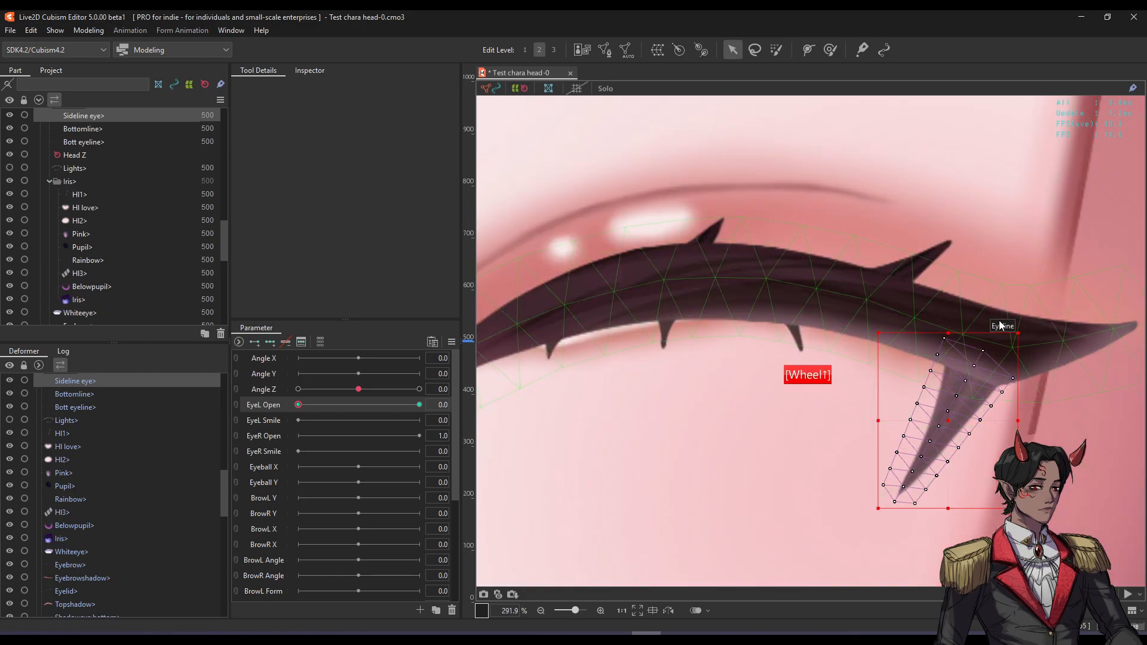
drag(1019, 325, 1037, 496)
drag(950, 425, 947, 326)
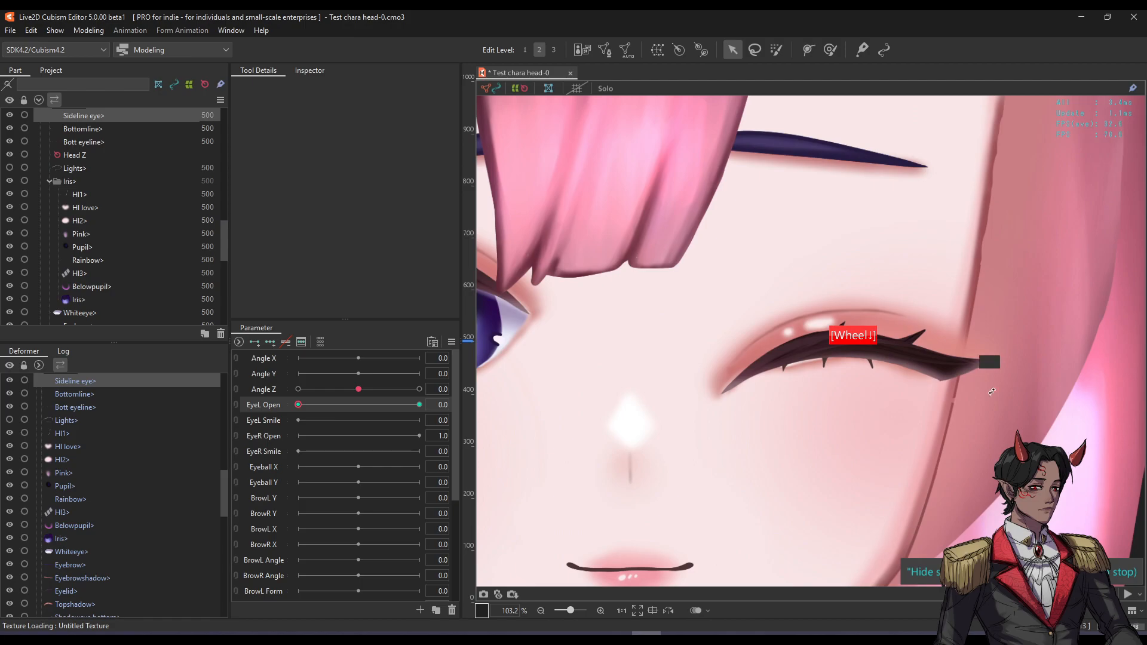
scroll(906, 349, up, 1)
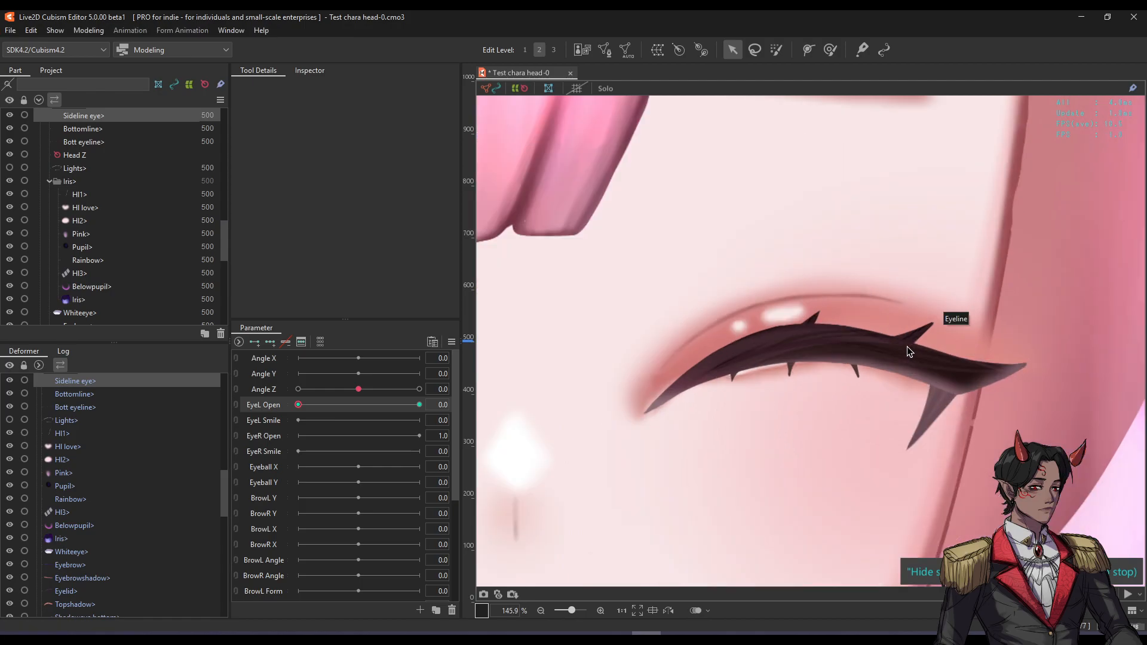
Redo the spike's placement: rotate about 85° clockwise, move it onto the lash, and fine-tune.
click(942, 412)
scroll(942, 413, up, 2)
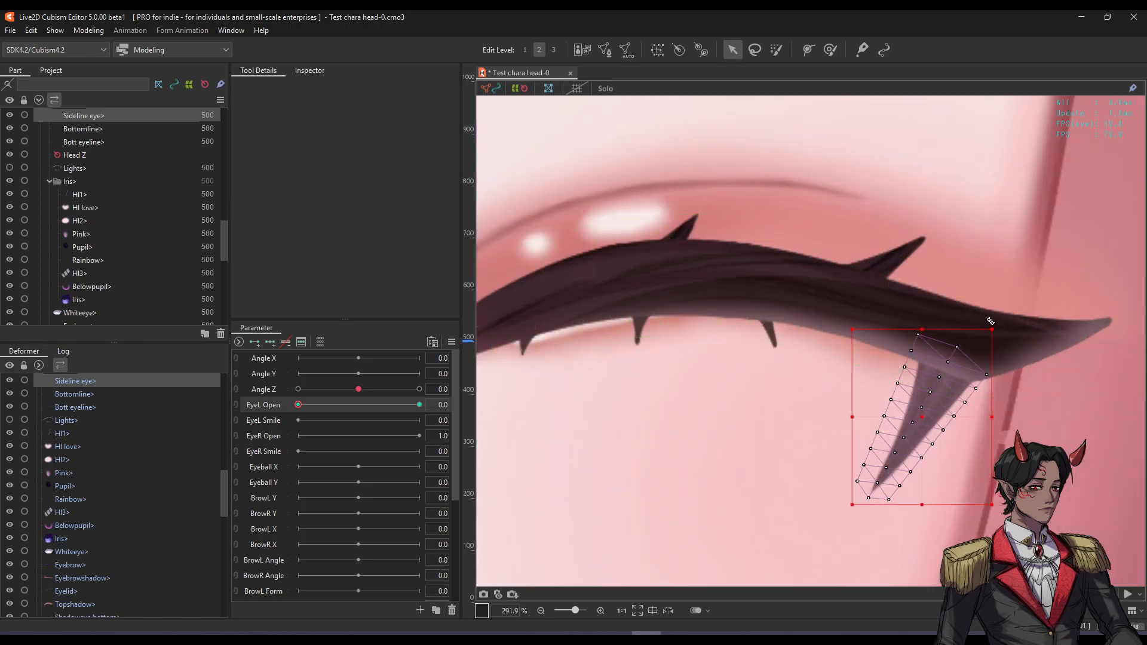
drag(993, 321, 1022, 481)
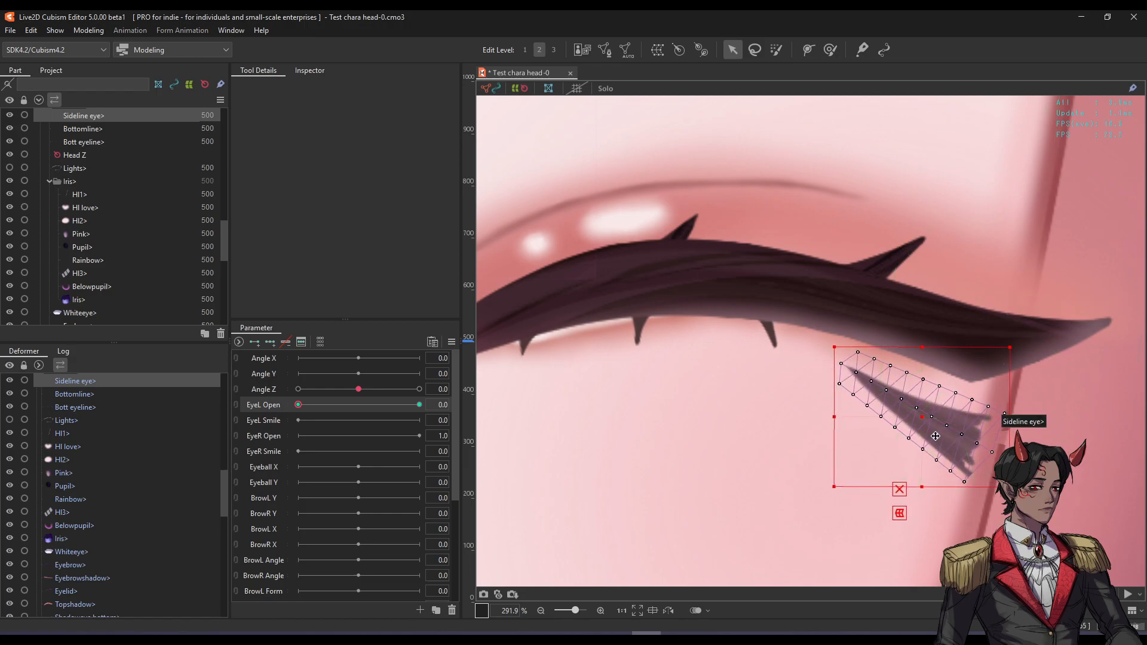
drag(923, 422, 929, 325)
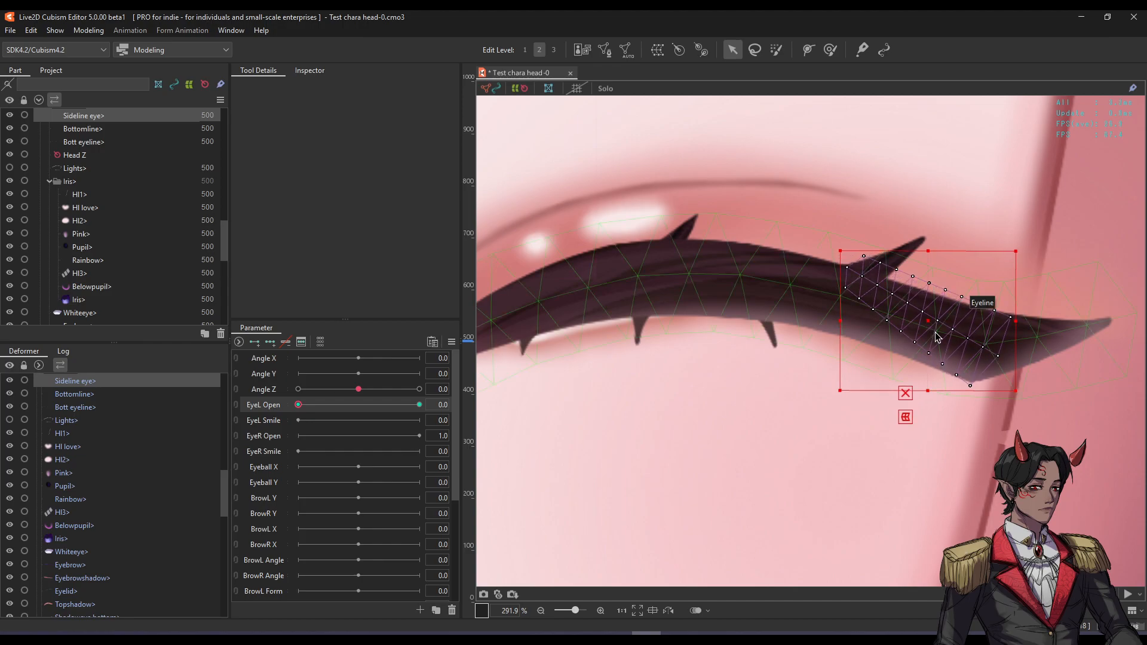
drag(1023, 248, 993, 230)
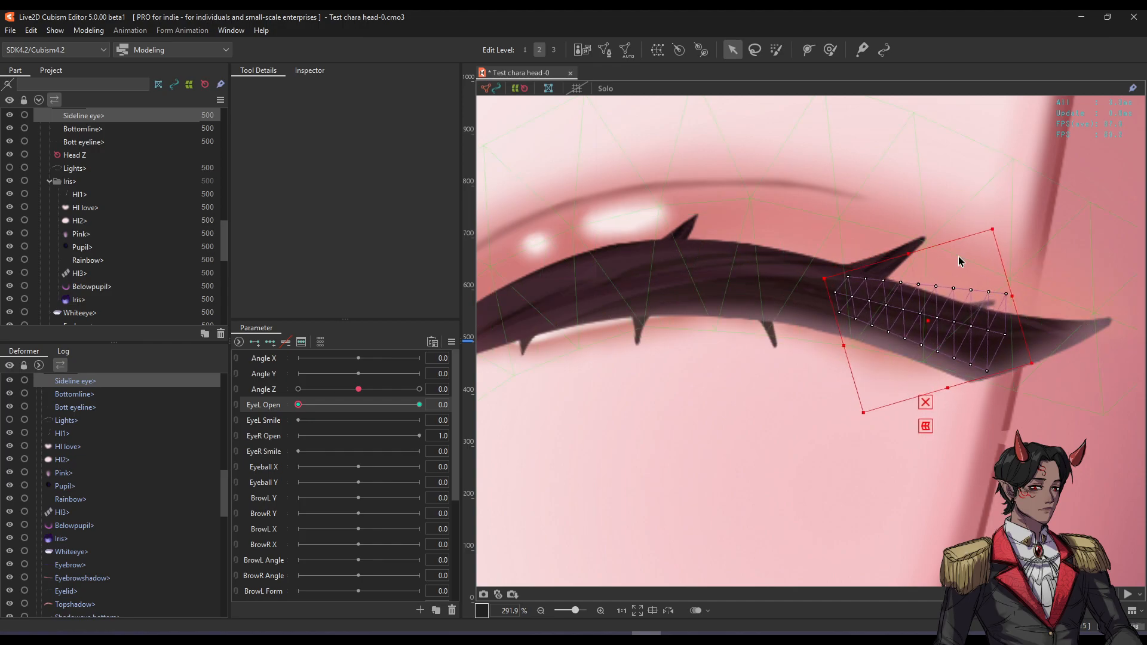
drag(926, 322, 915, 332)
Hide overlays and scrub EyeL Open to check the spike, shifting it slightly down.
key(f)
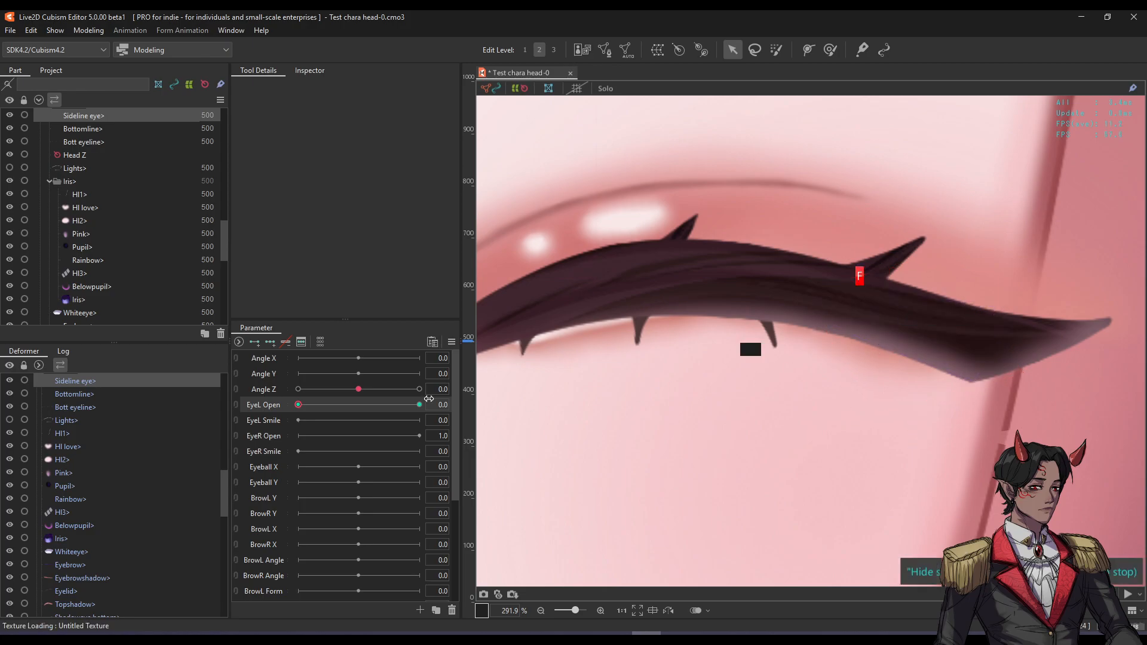
drag(298, 405, 420, 405)
drag(717, 248, 977, 307)
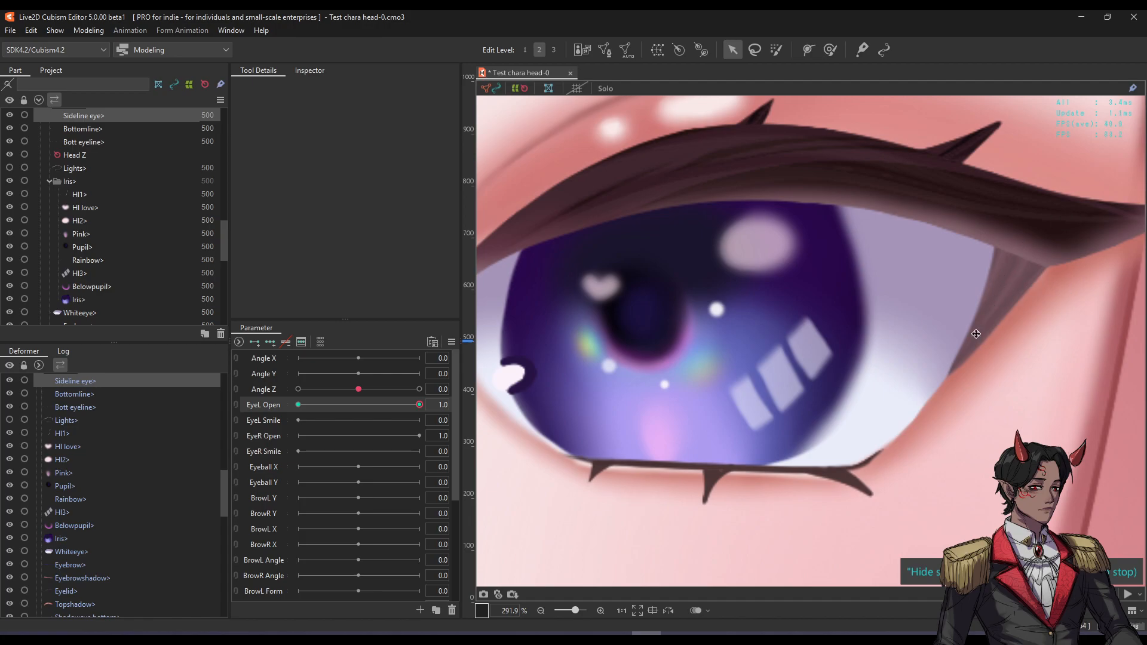
drag(422, 406, 251, 412)
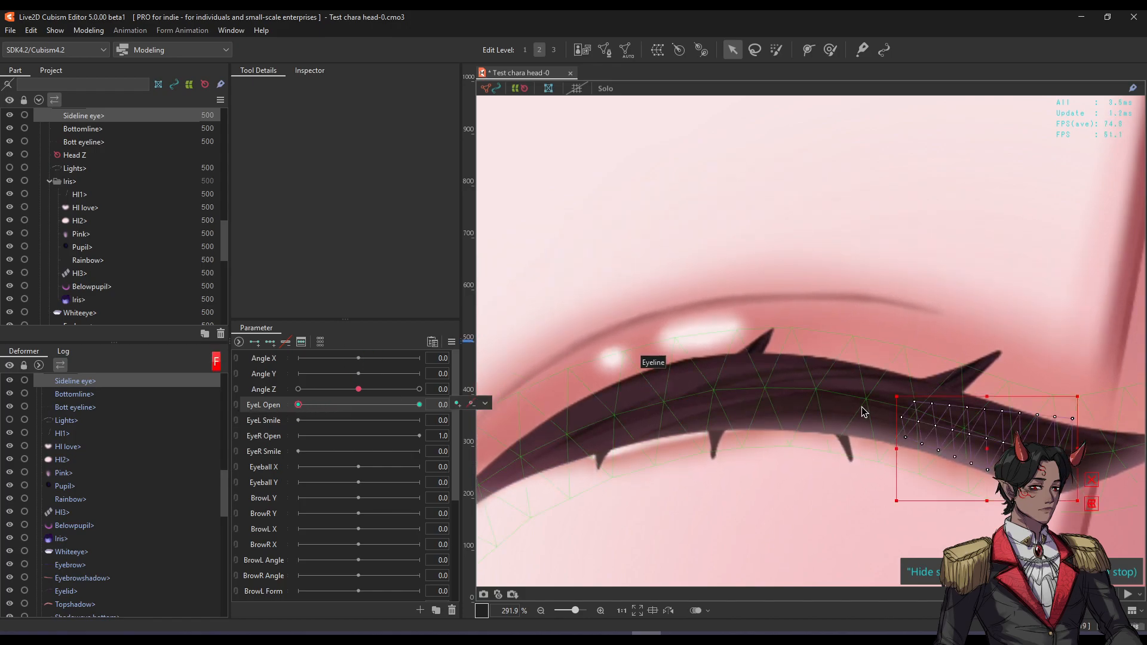
drag(1026, 425, 924, 378)
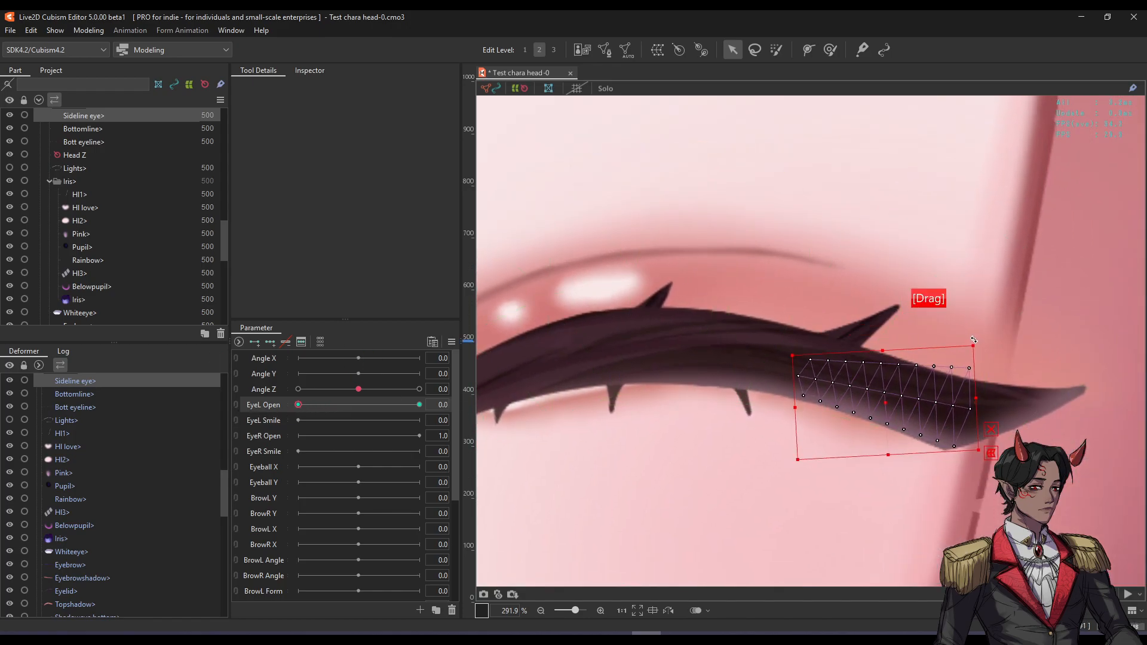
mouse_move(298, 405)
mouse_down()
mouse_move(391, 400)
mouse_move(326, 387)
mouse_move(293, 395)
mouse_up()
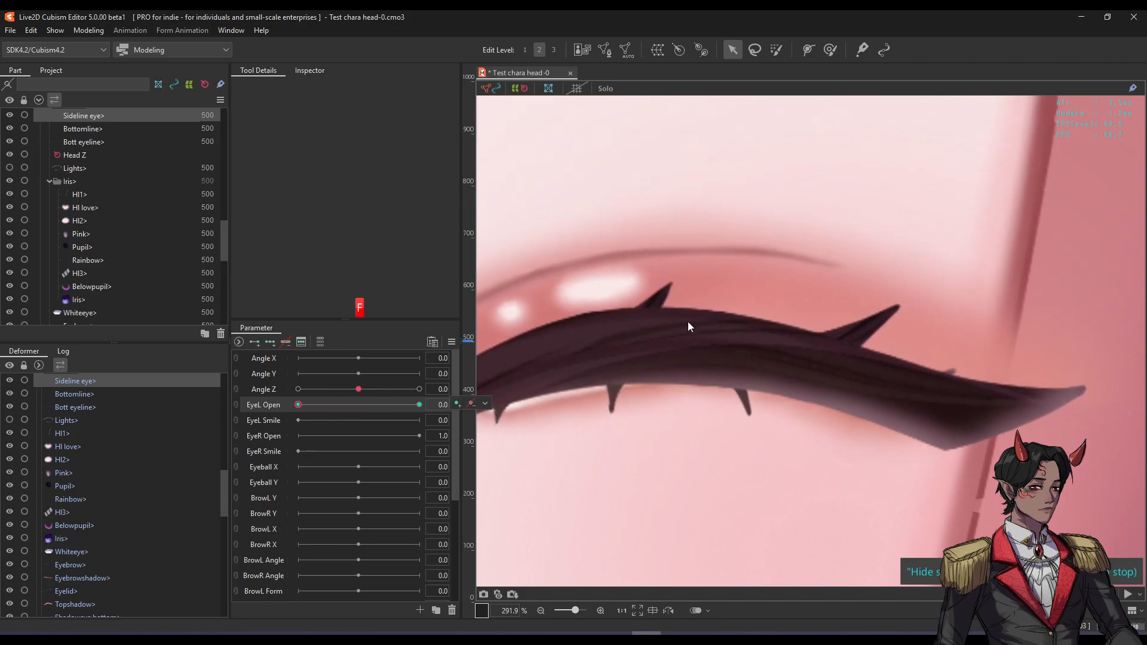
drag(891, 398, 891, 411)
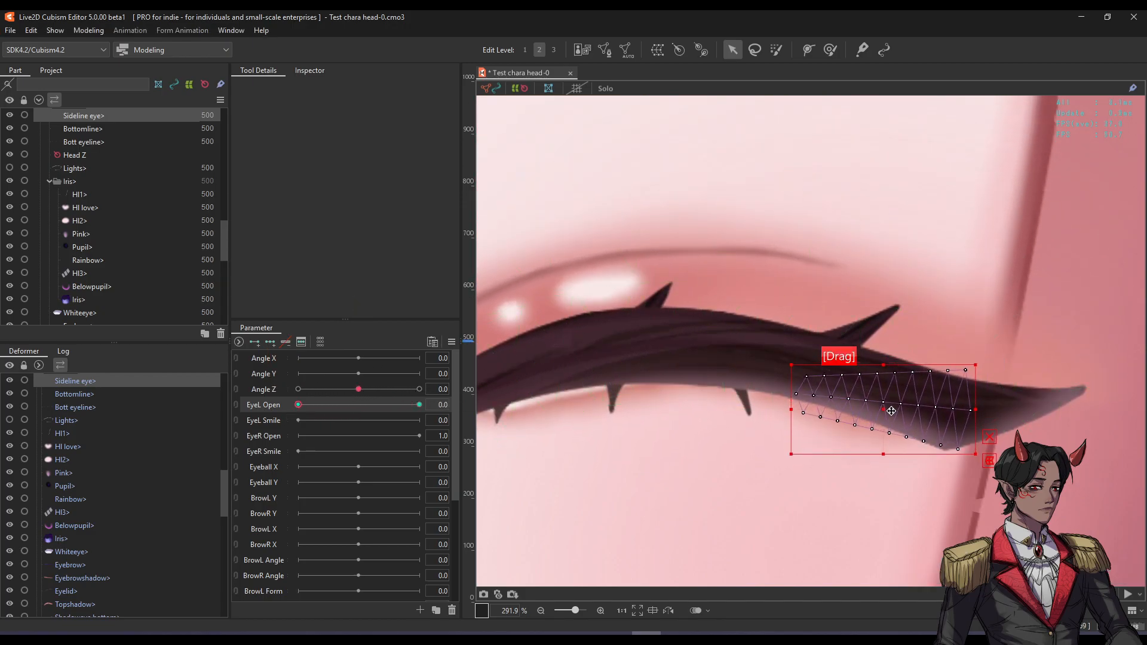
drag(298, 405, 424, 405)
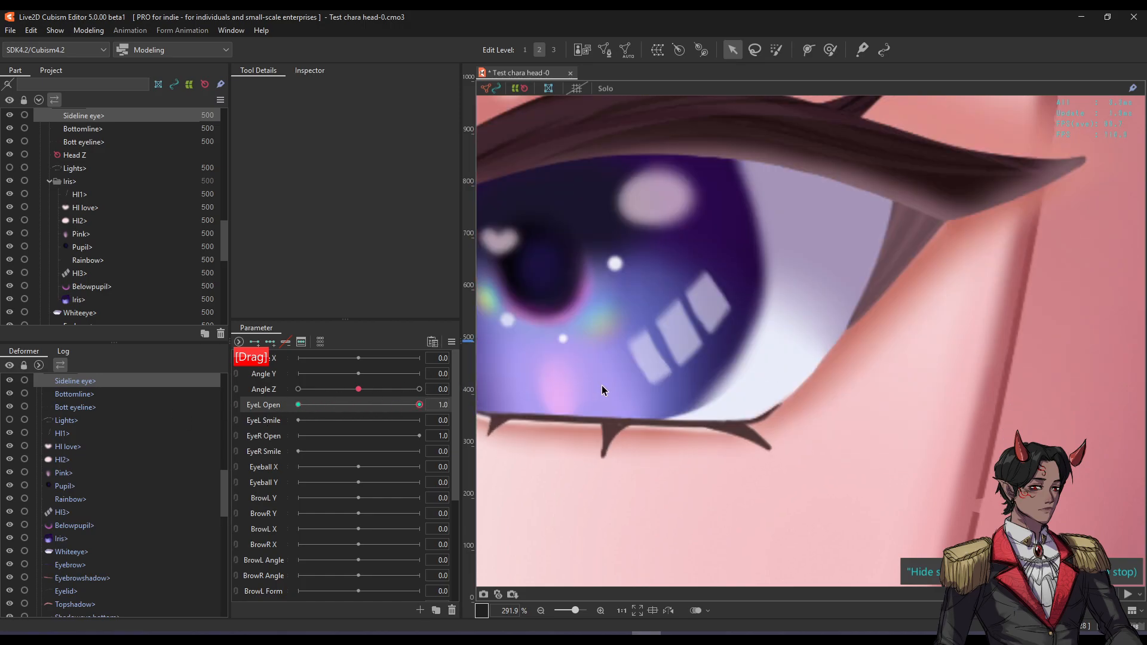
scroll(931, 394, down, 3)
drag(896, 365, 880, 326)
scroll(878, 328, down, 1)
scroll(878, 328, down, 1)
scroll(873, 338, up, 3)
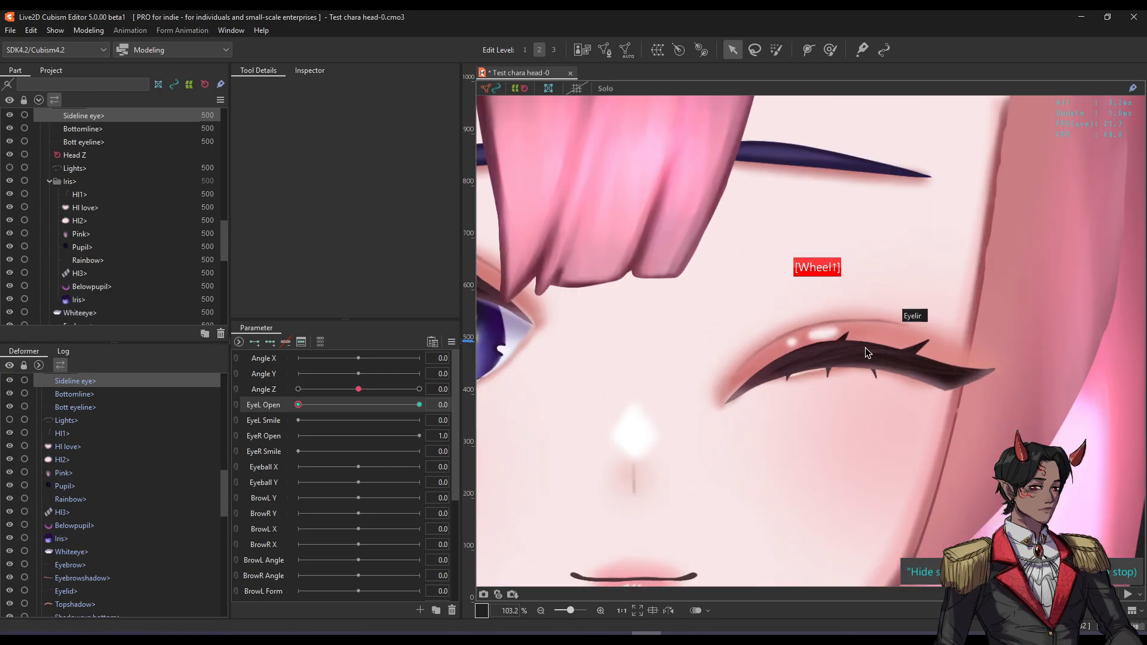
scroll(866, 348, up, 1)
drag(299, 405, 425, 407)
drag(571, 404, 182, 424)
mouse_move(260, 421)
mouse_down()
mouse_move(455, 418)
mouse_move(149, 429)
mouse_move(267, 428)
mouse_up()
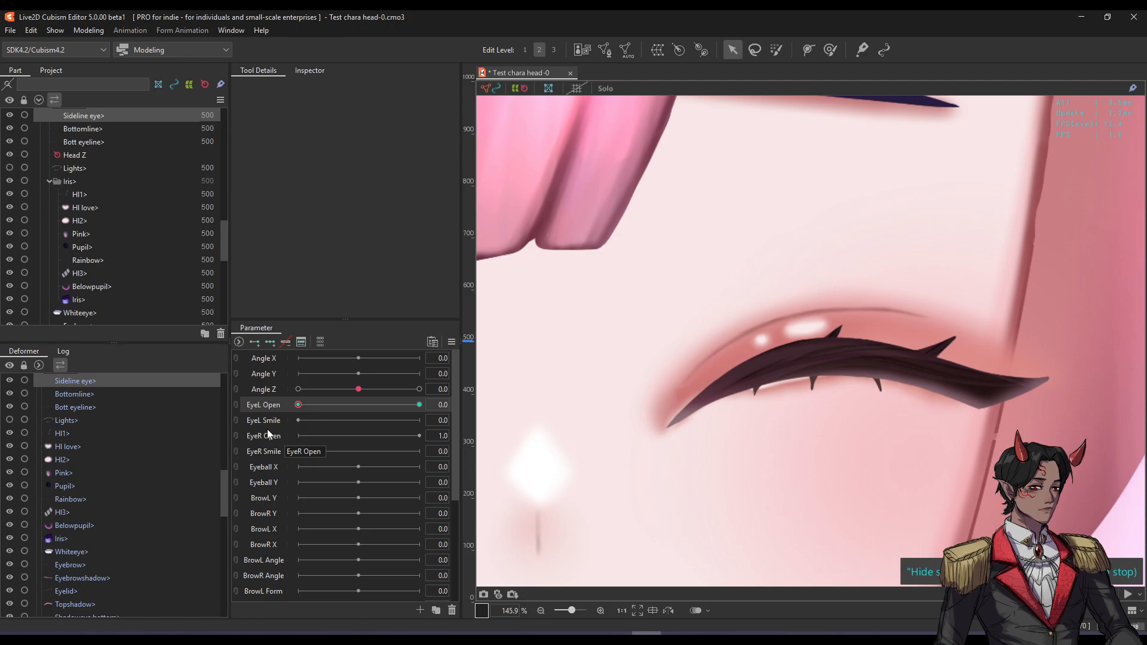
click(249, 419)
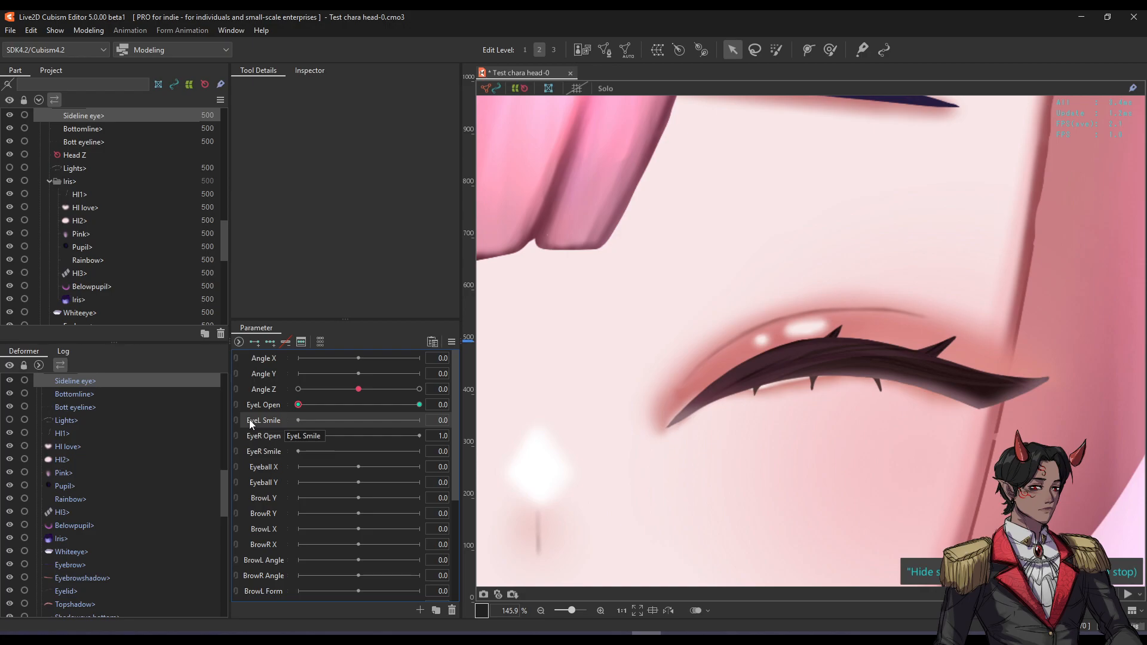
scroll(798, 306, down, 5)
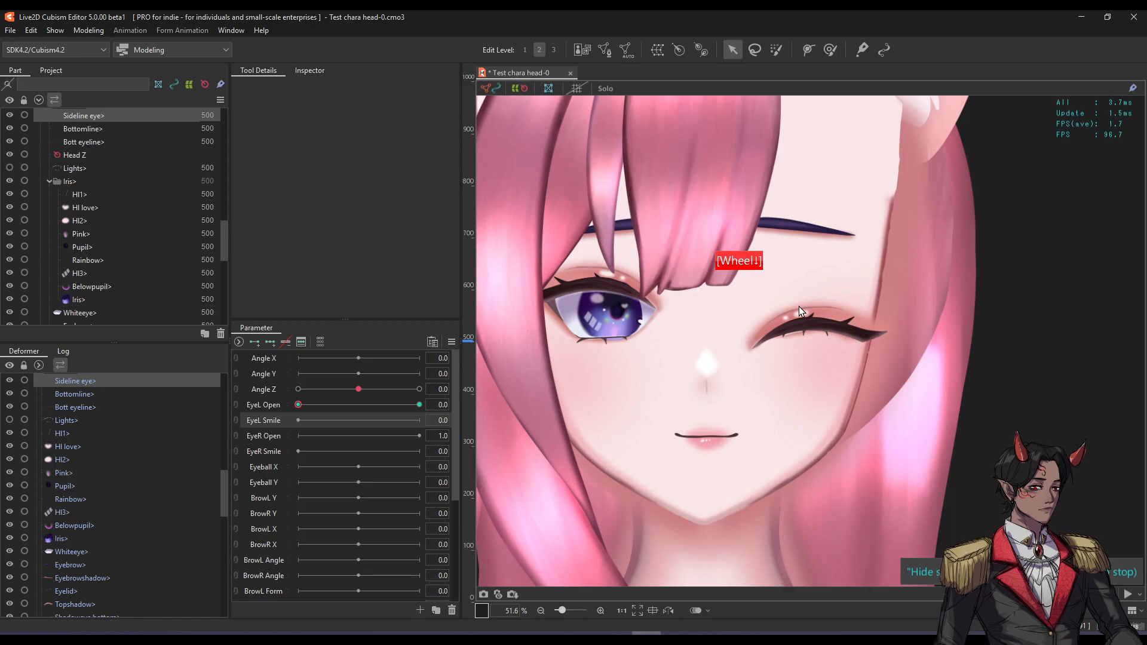
scroll(792, 320, up, 7)
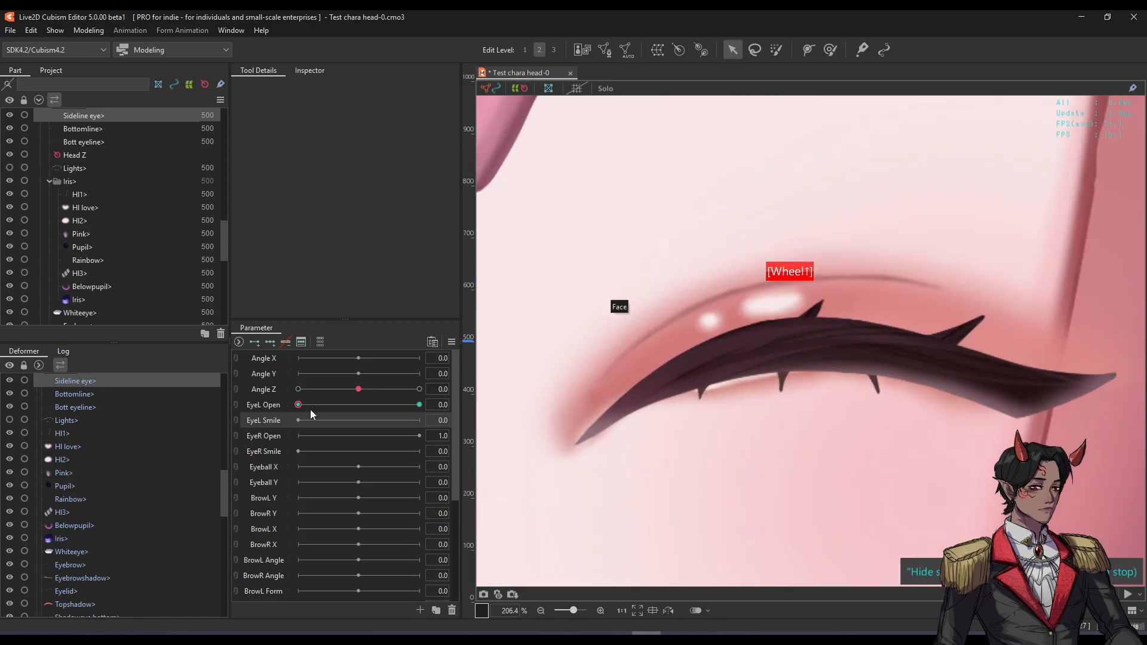
click(268, 404)
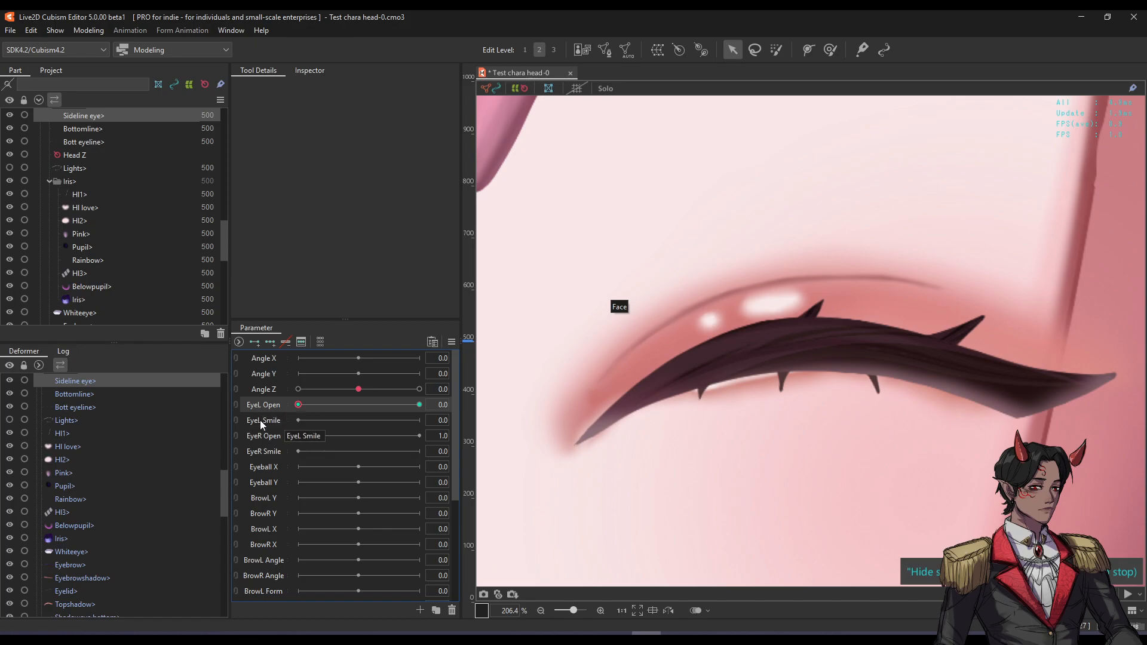
Raise EyeL Open to 1.0 and use the key menu's Select to pick all meshes keyed to it.
click(266, 409)
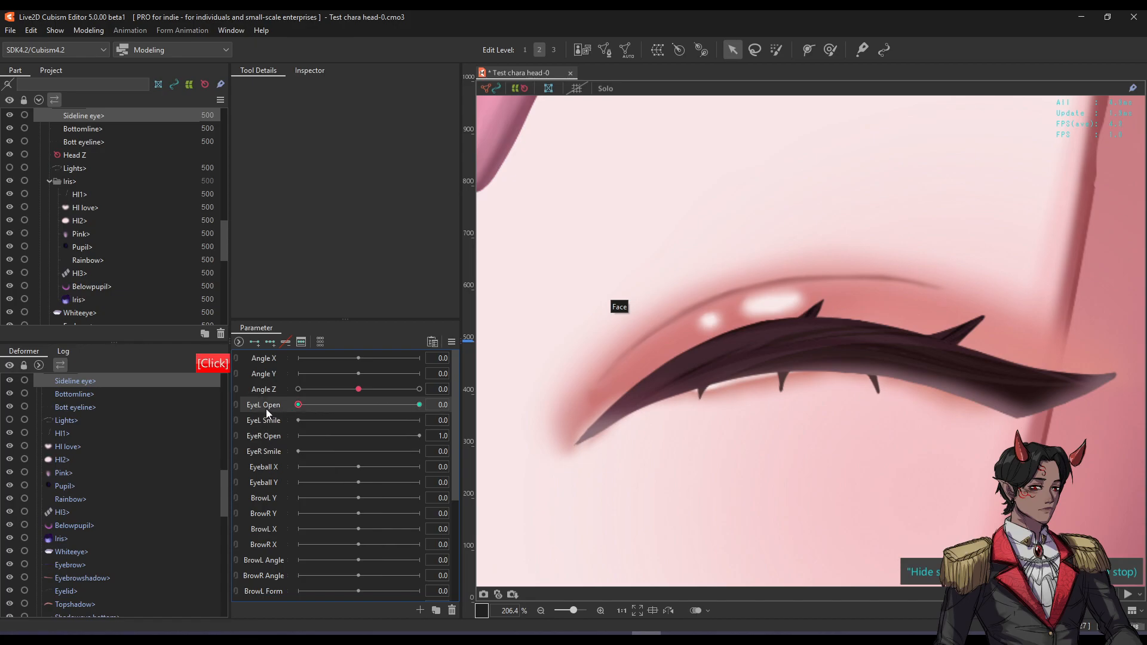
click(441, 405)
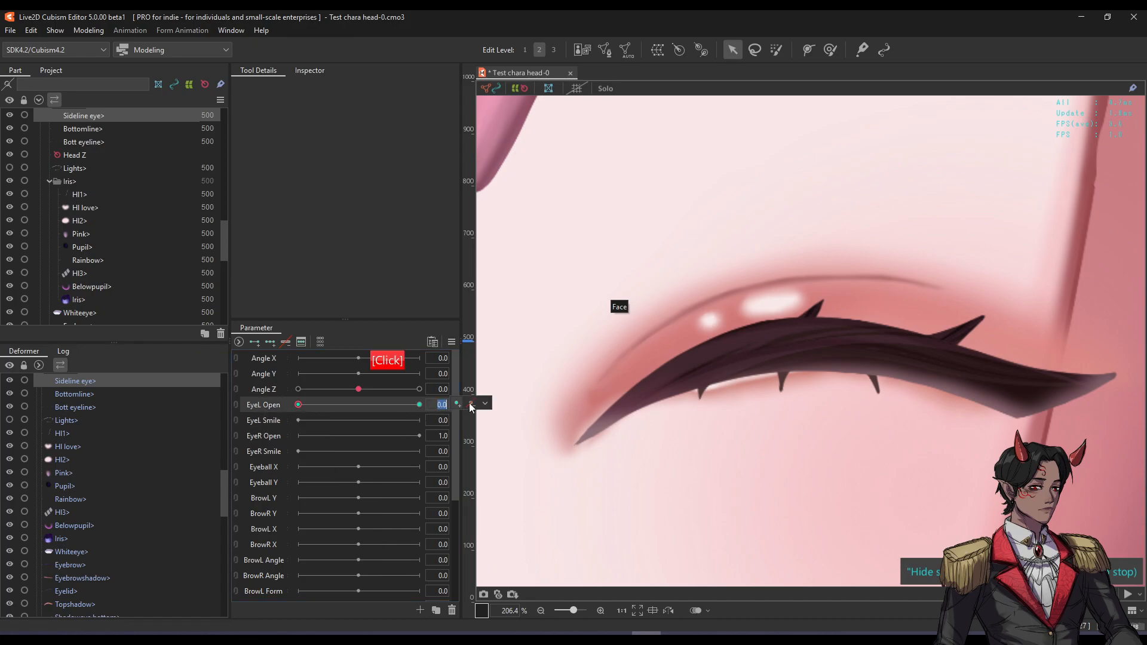
click(484, 403)
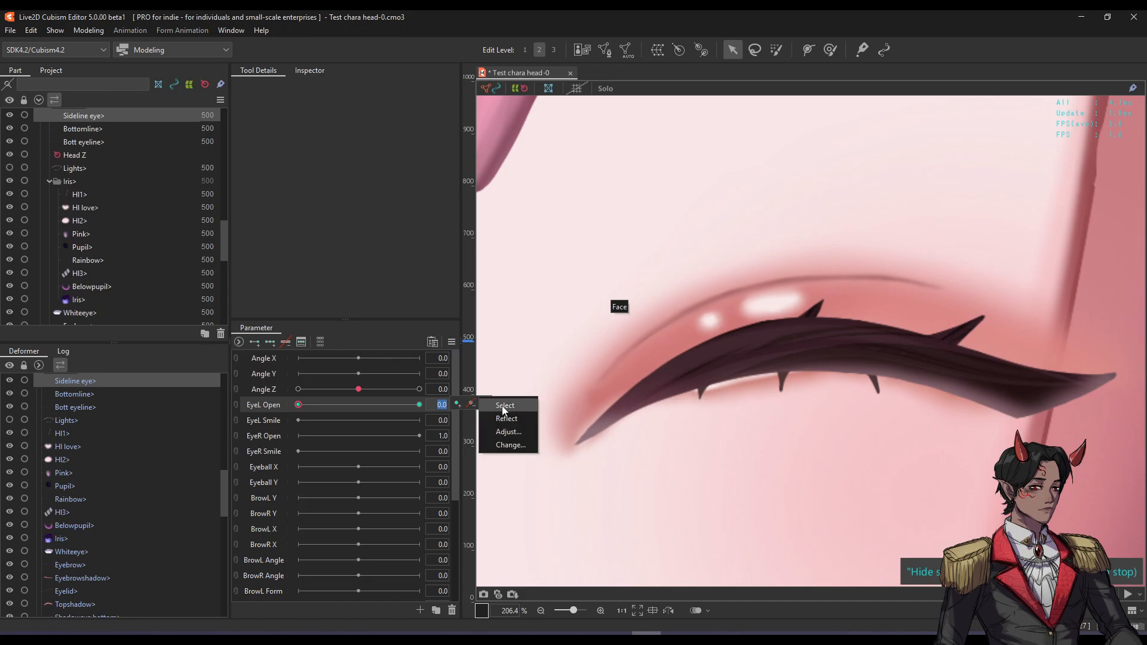
click(267, 408)
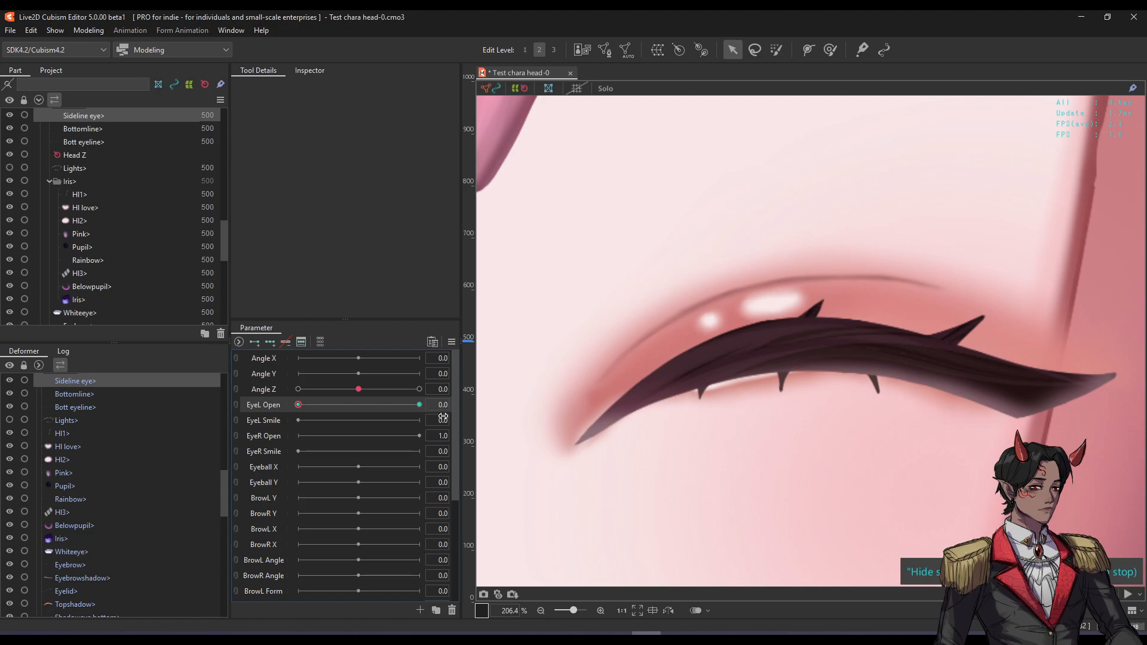
mouse_move(434, 405)
mouse_down()
mouse_move(445, 406)
mouse_move(265, 413)
mouse_move(433, 402)
mouse_up()
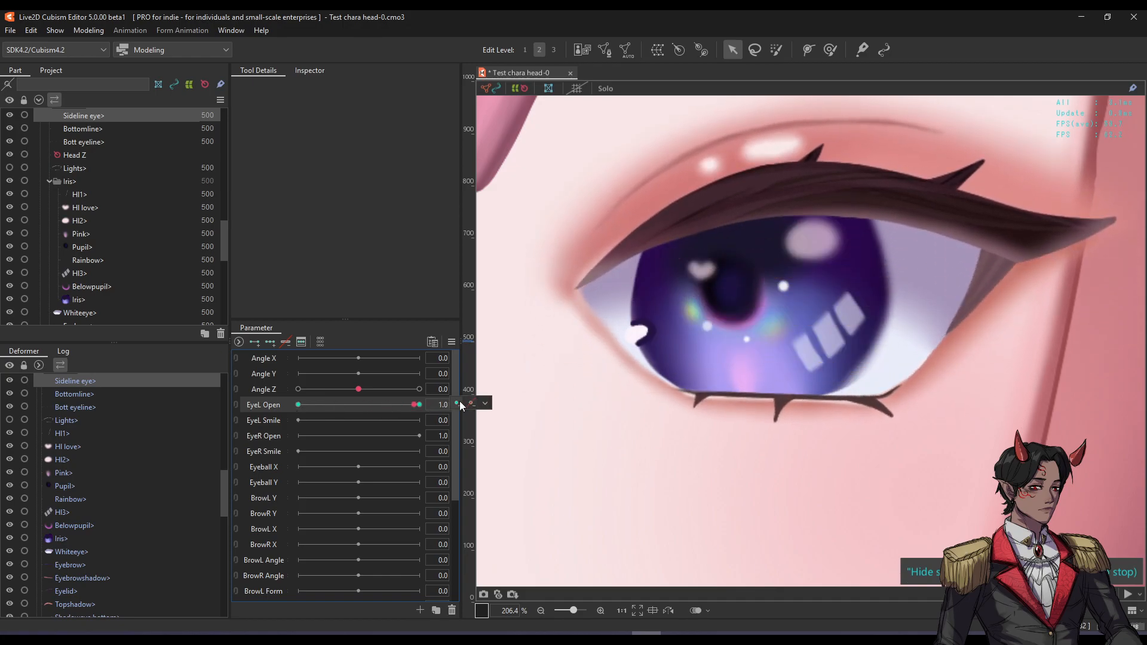
click(484, 403)
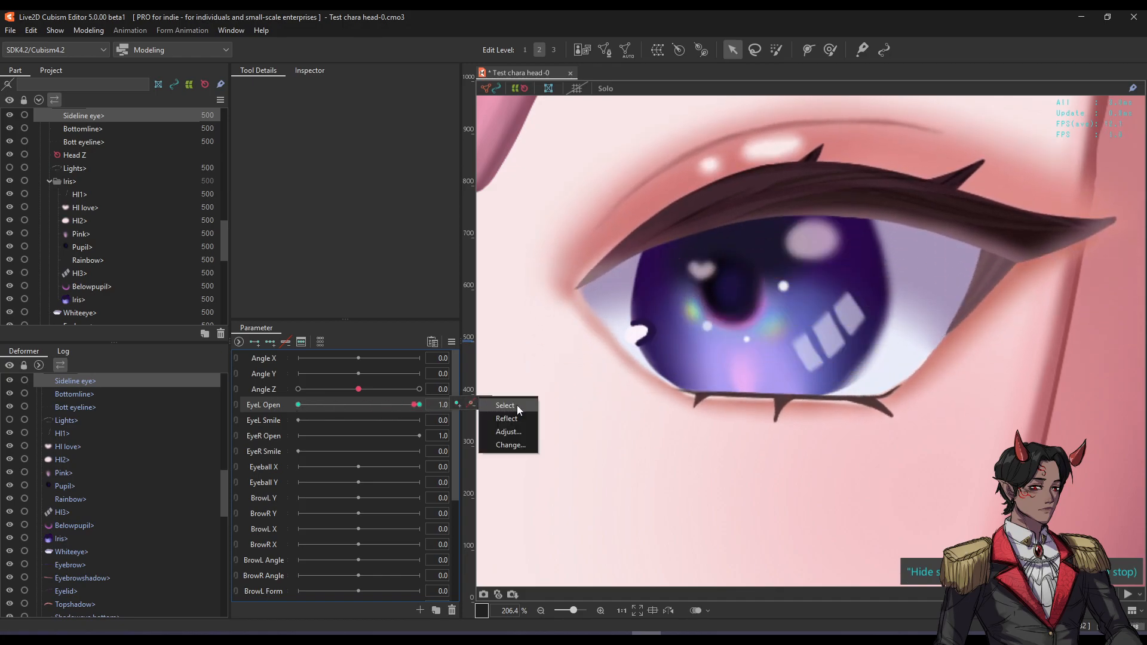
click(505, 406)
scroll(650, 399, down, 5)
scroll(686, 340, up, 3)
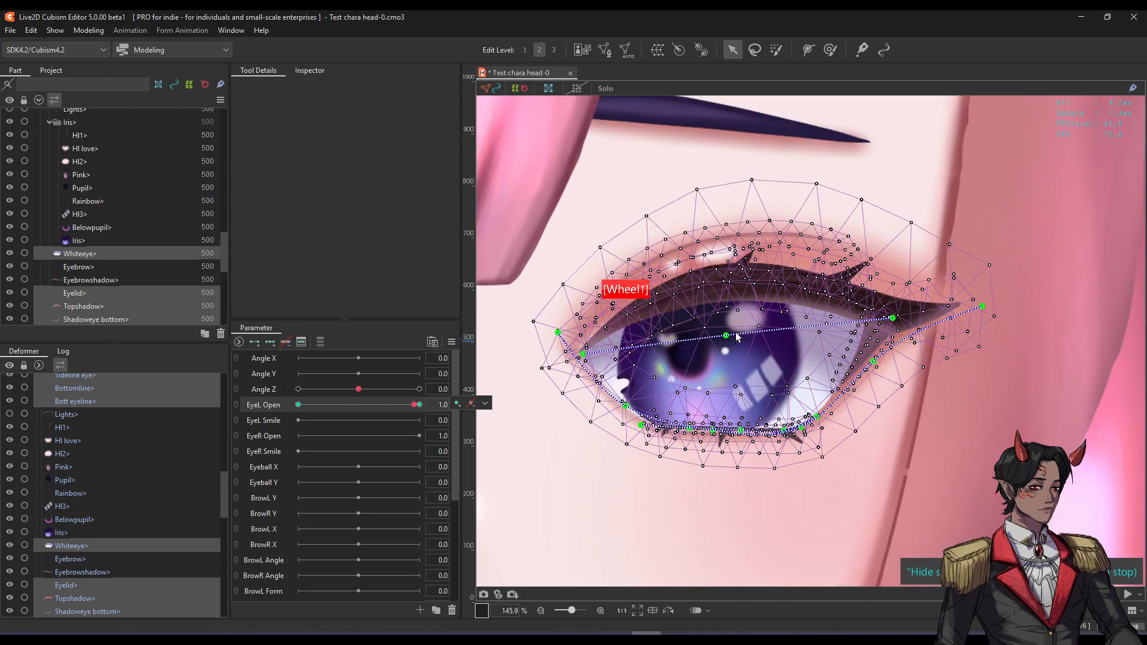
Switch to EyeL Smile and set up the closed wink pose, undoing an accidental mesh move.
drag(415, 405, 421, 405)
drag(760, 329, 726, 311)
key(ctrl+z)
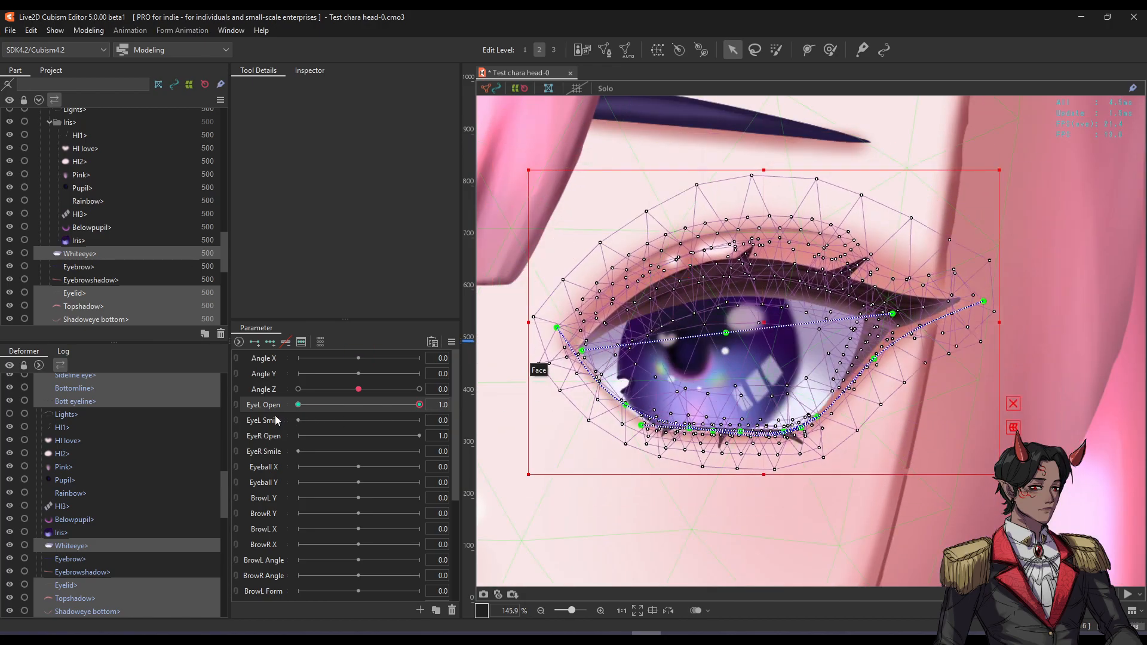
click(256, 420)
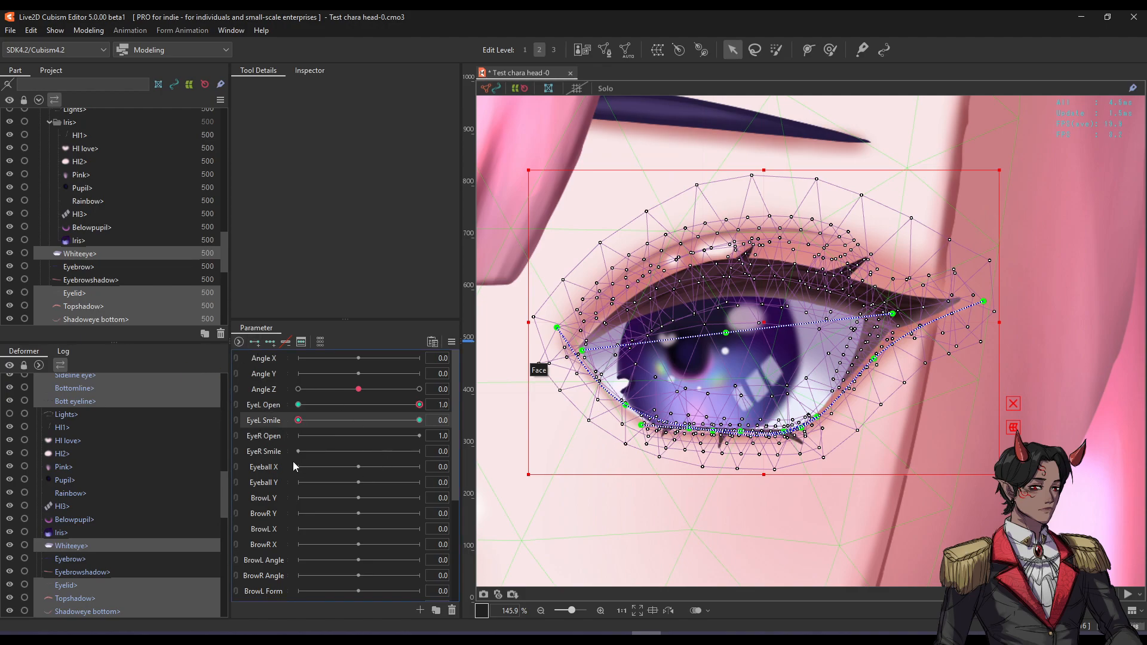
drag(399, 407, 260, 406)
scroll(681, 381, down, 4)
drag(683, 386, 912, 413)
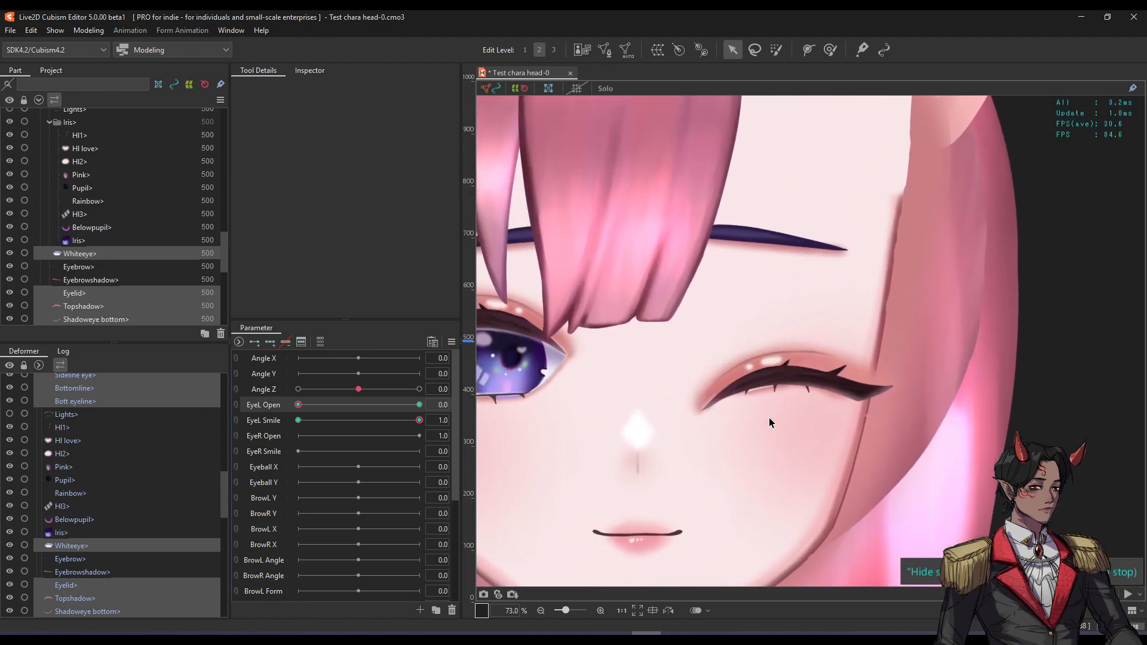
scroll(769, 417, up, 2)
Select the closed eye's meshes, hide their overlay, and drag them higher on the face.
click(694, 372)
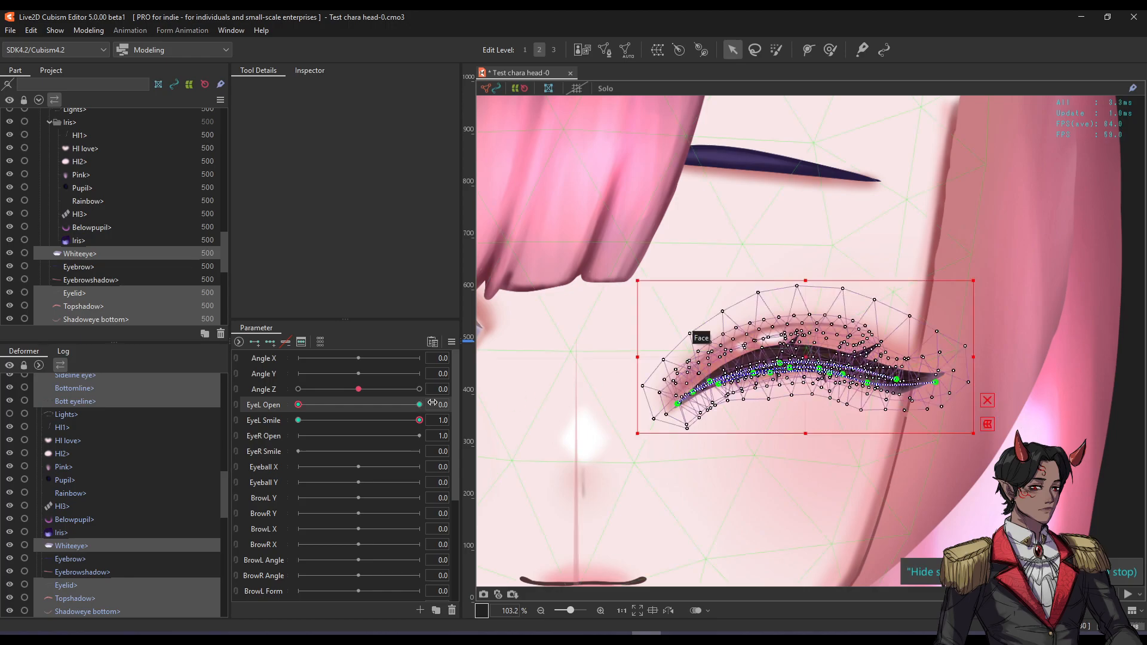
key(ctrl+h)
click(808, 359)
drag(808, 356, 808, 326)
scroll(808, 326, down, 2)
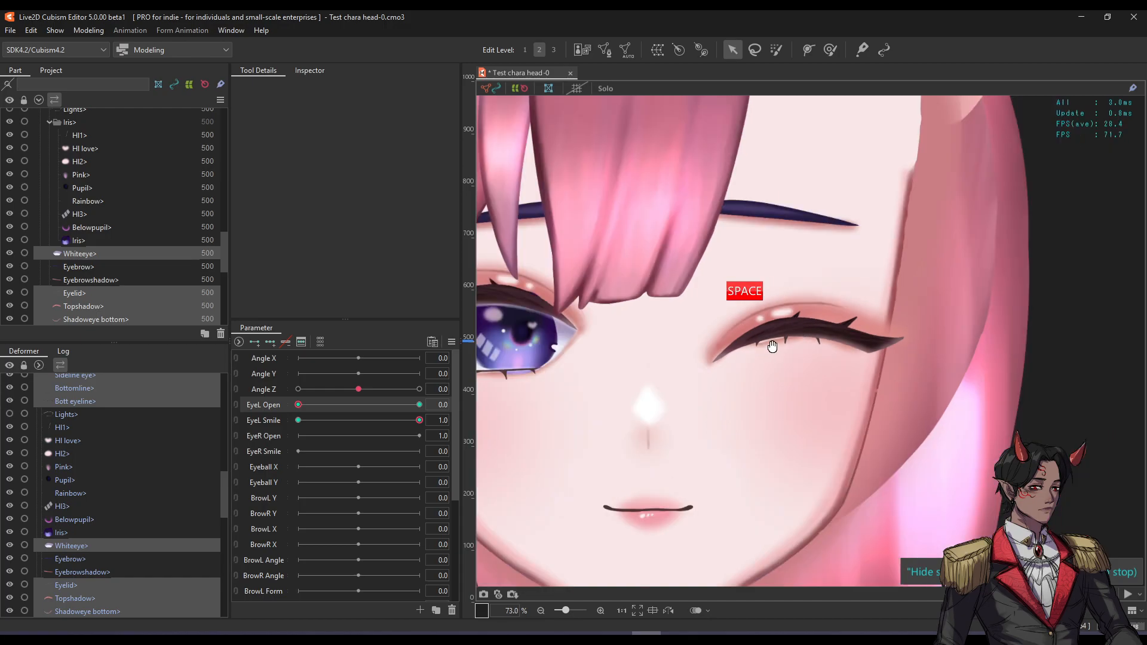
drag(750, 352, 773, 370)
Preview EyeL Smile and EyeL Open on the wink, then return the eye to no smile.
mouse_move(401, 420)
mouse_down()
mouse_move(350, 421)
mouse_move(418, 418)
mouse_up()
drag(309, 408, 279, 382)
drag(942, 285, 948, 306)
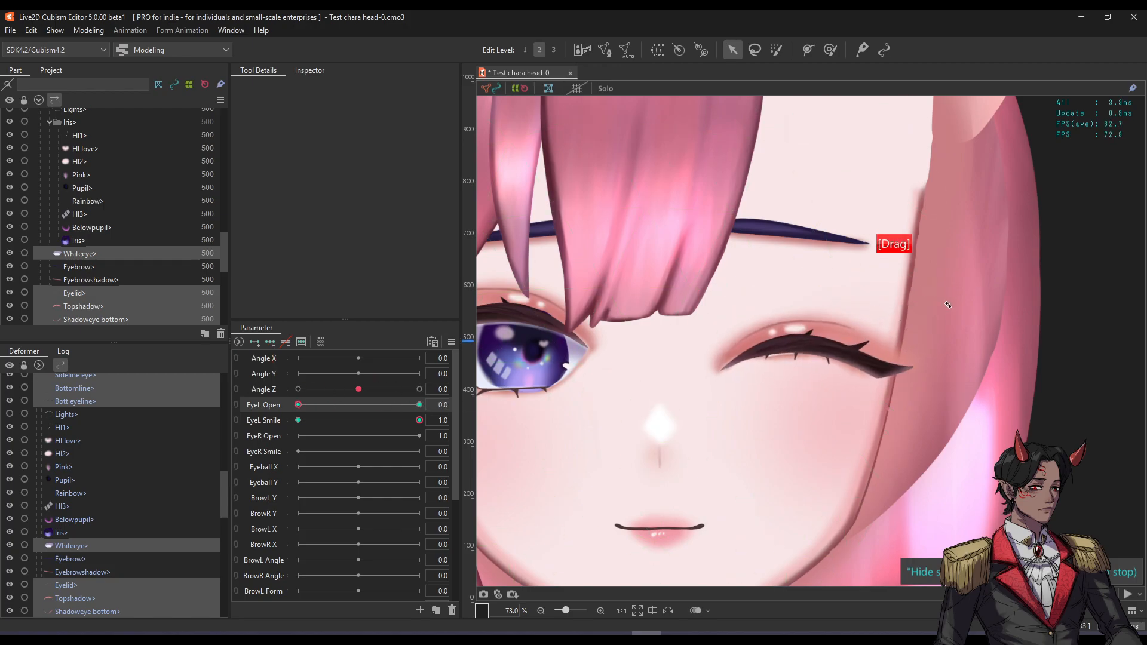
drag(335, 386, 224, 397)
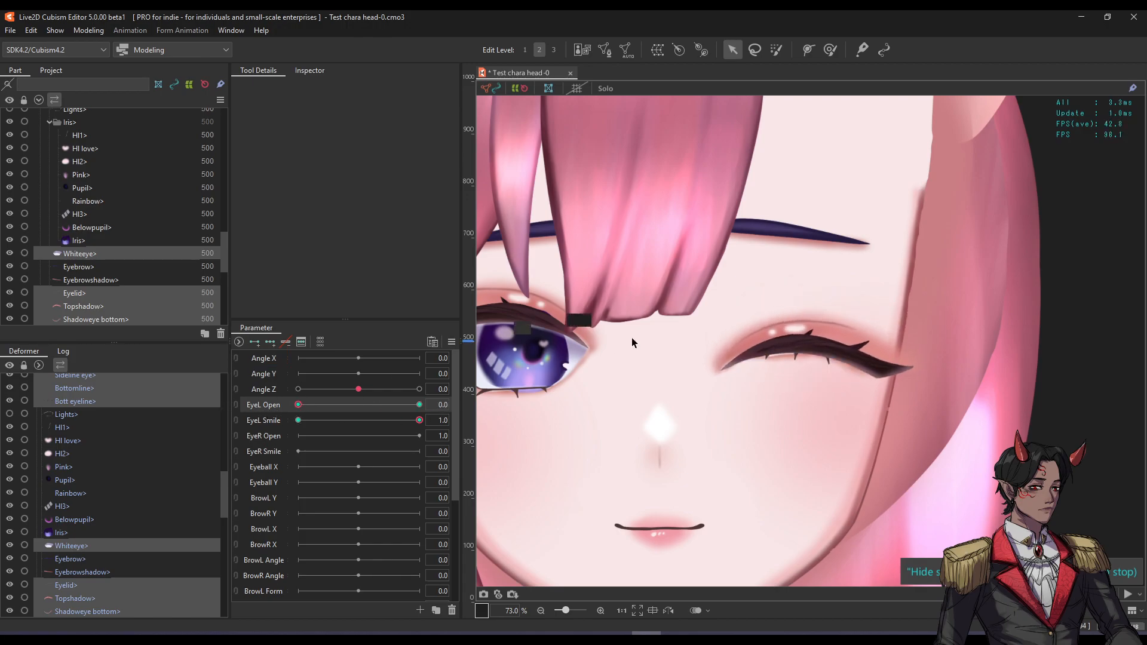
scroll(743, 351, down, 2)
scroll(744, 351, down, 1)
key(space)
drag(807, 333, 773, 358)
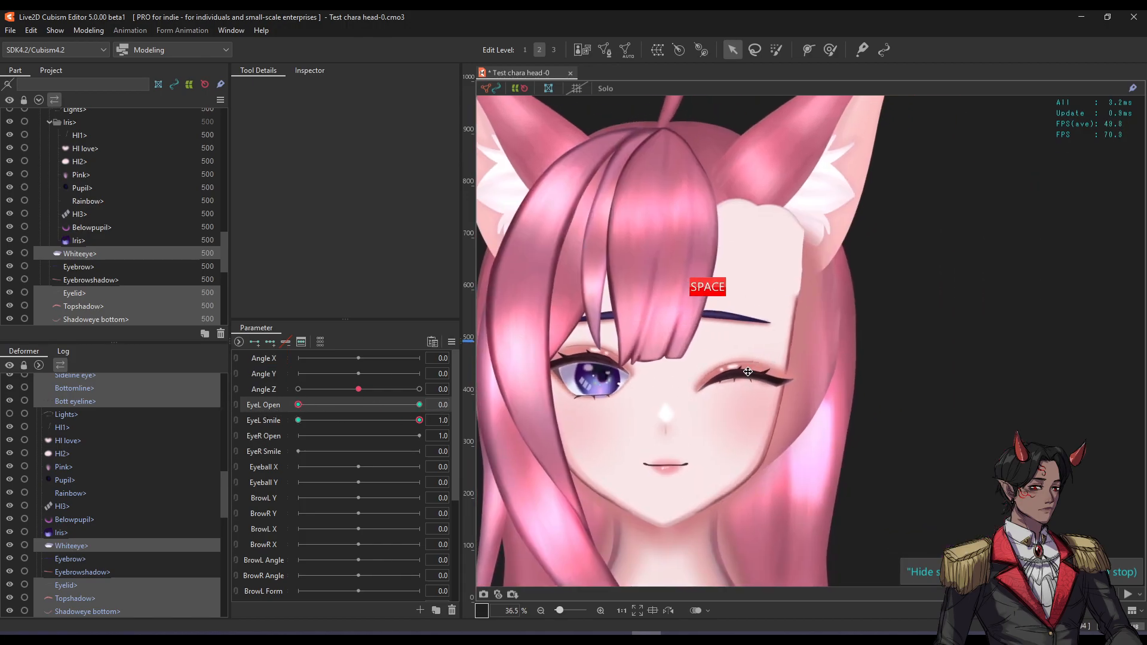
scroll(750, 366, up, 1)
drag(308, 409, 246, 399)
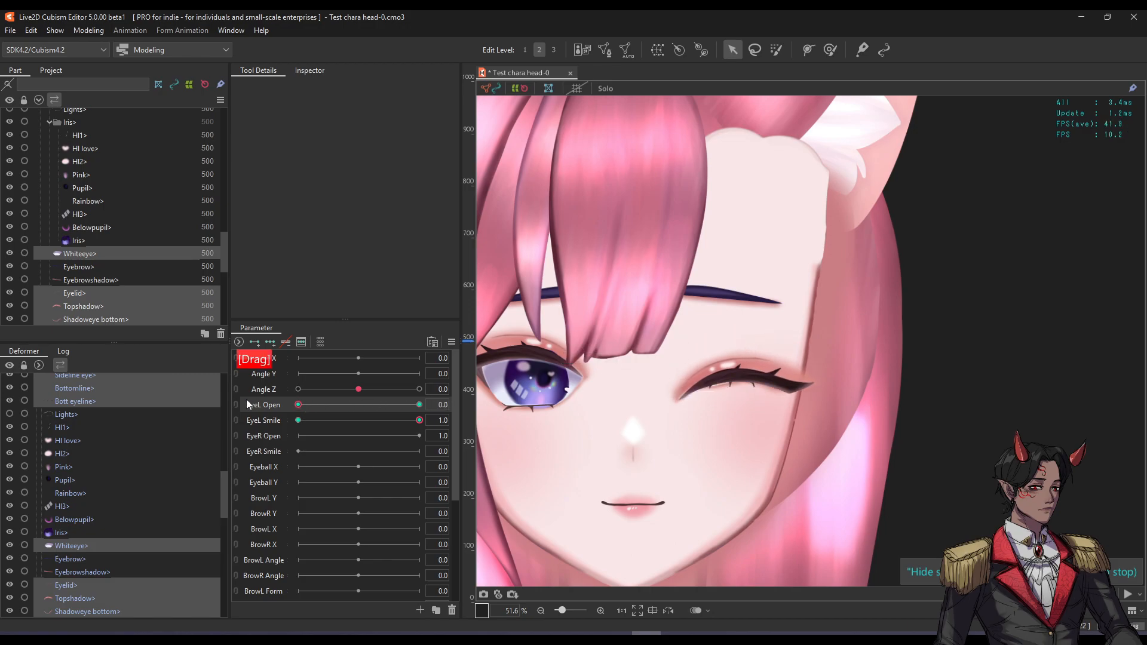
drag(391, 419, 217, 417)
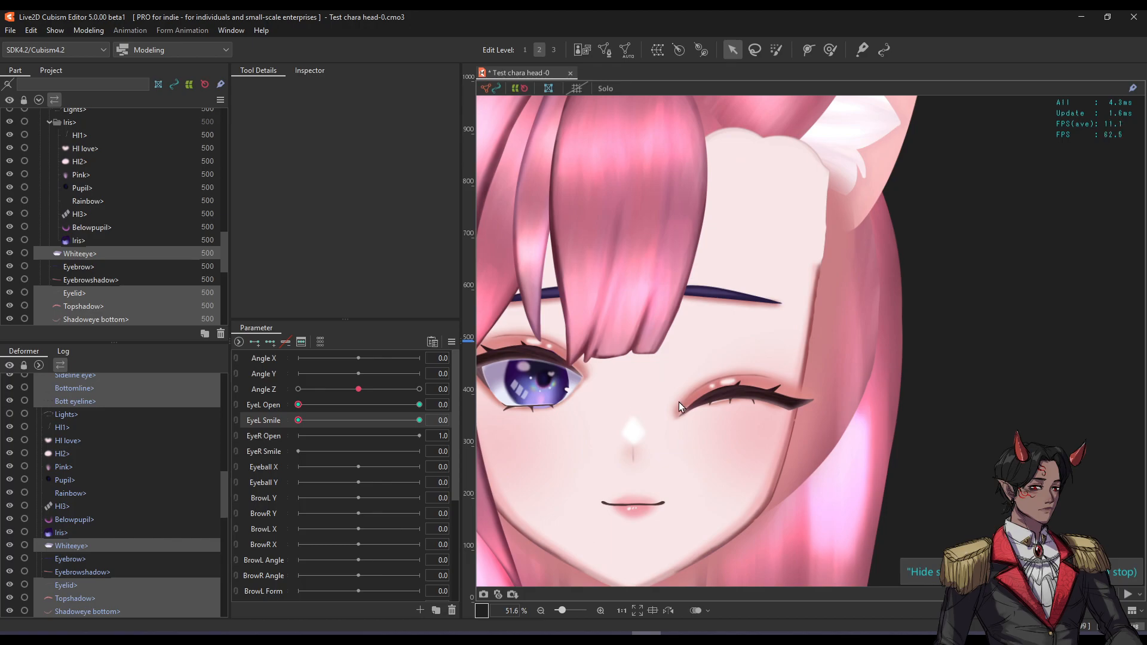
Select the Eyeline mesh, undoing an accidental drag of it.
scroll(715, 396, up, 4)
scroll(769, 389, up, 1)
scroll(708, 387, down, 2)
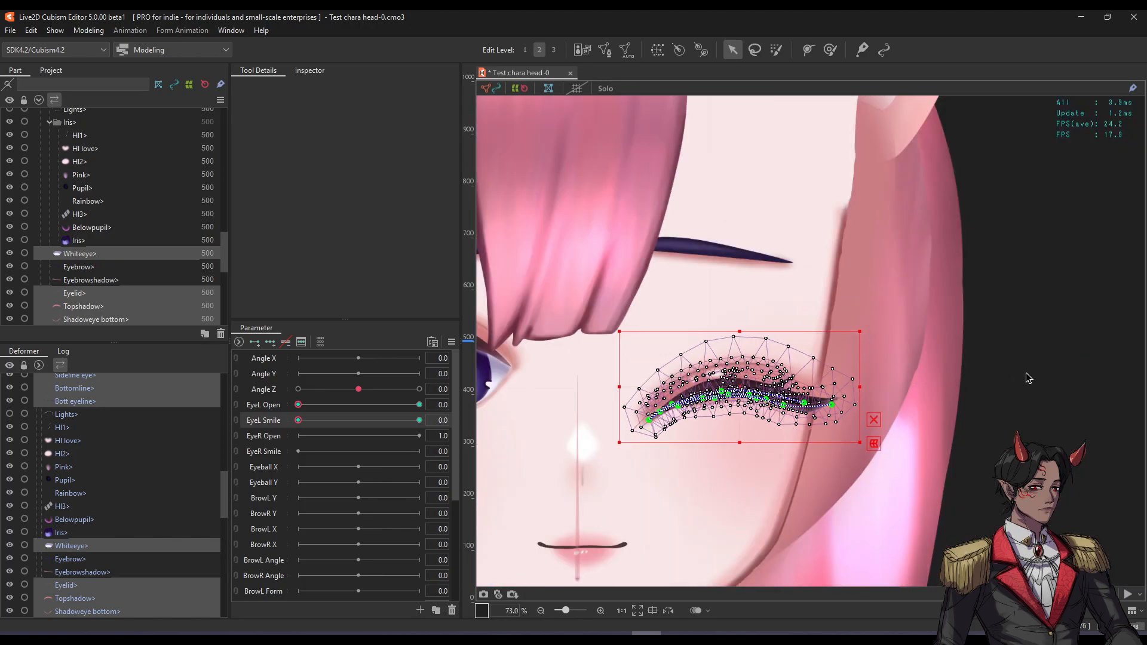
click(1027, 376)
scroll(670, 404, up, 2)
click(732, 384)
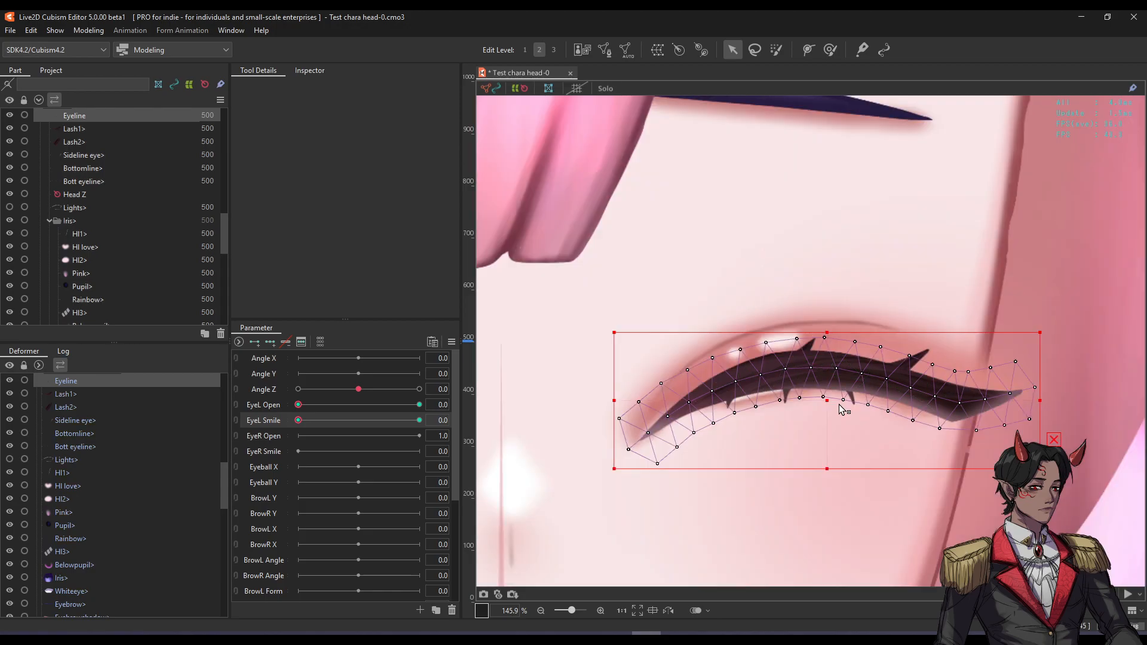
drag(829, 402, 810, 449)
key(ctrl+z)
Lay a six-point deform path along the eyeline from its left end to right tip.
click(808, 49)
click(628, 451)
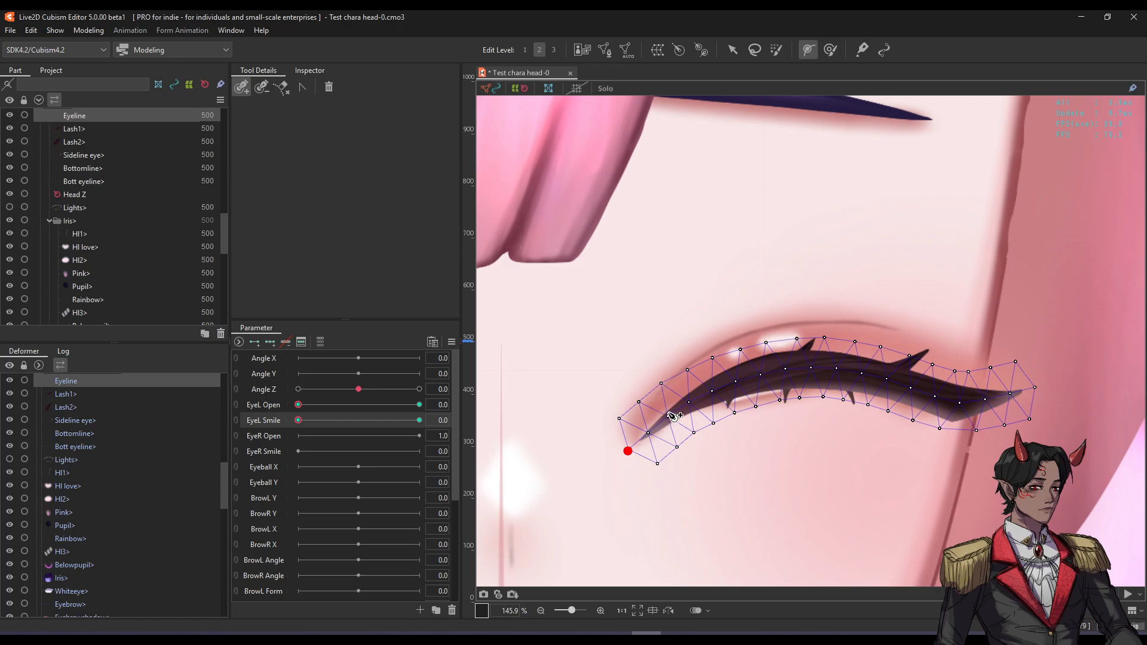
click(696, 400)
click(808, 368)
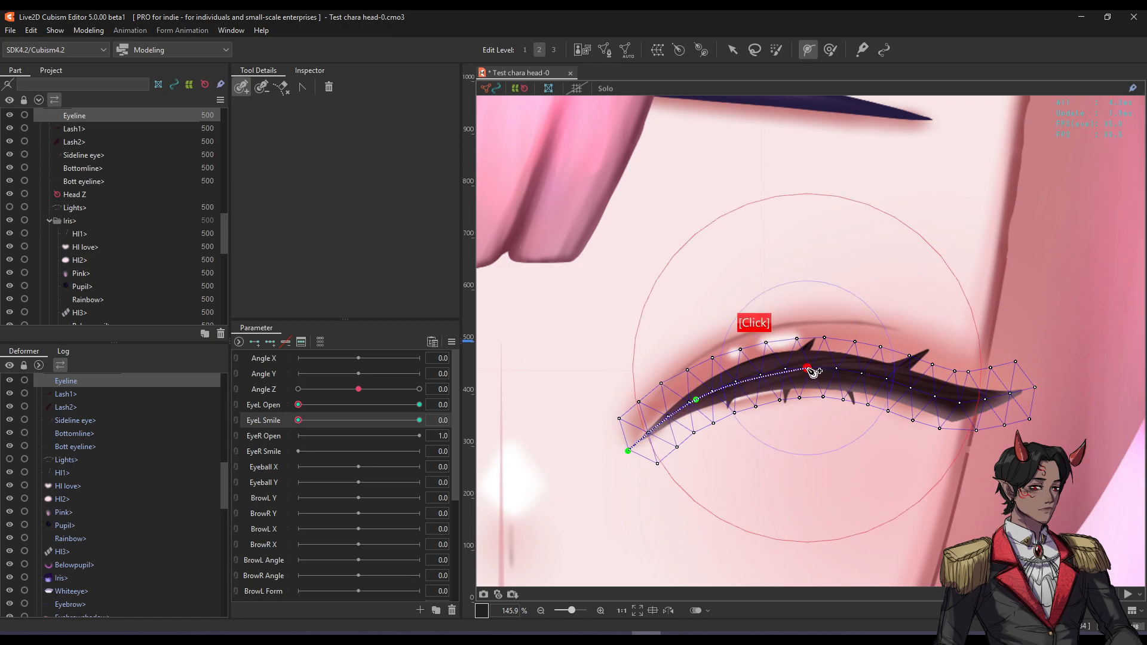
click(921, 393)
click(965, 402)
click(1036, 387)
Drag the path points to flatten the eyeline, raising both ends and levelling the middle.
key(v)
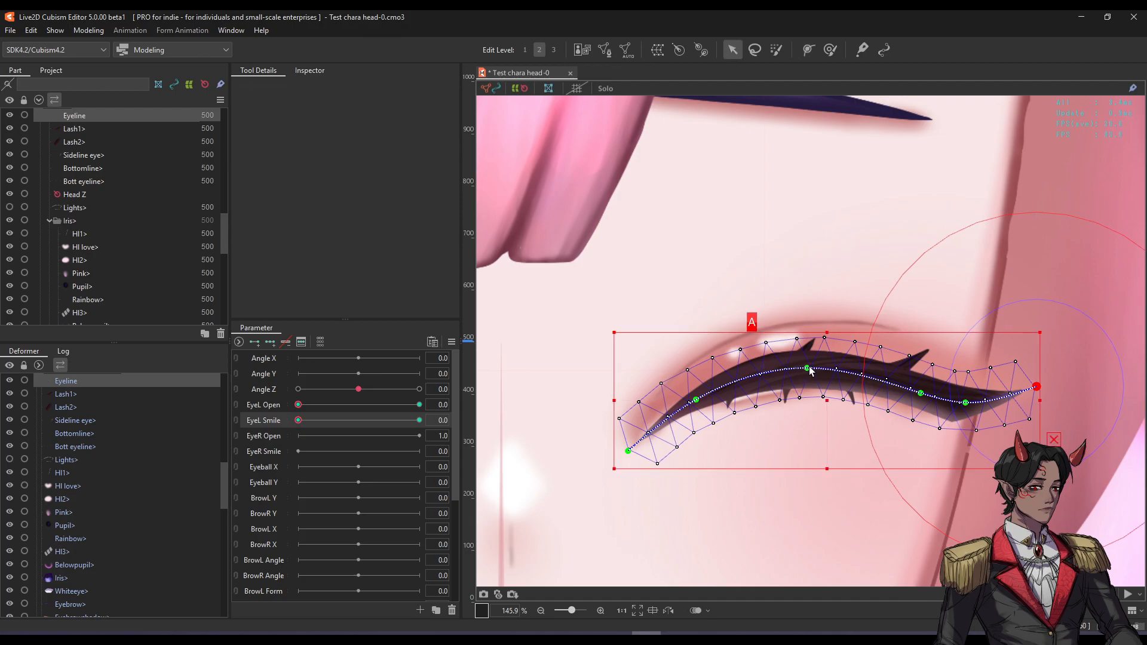
click(1057, 442)
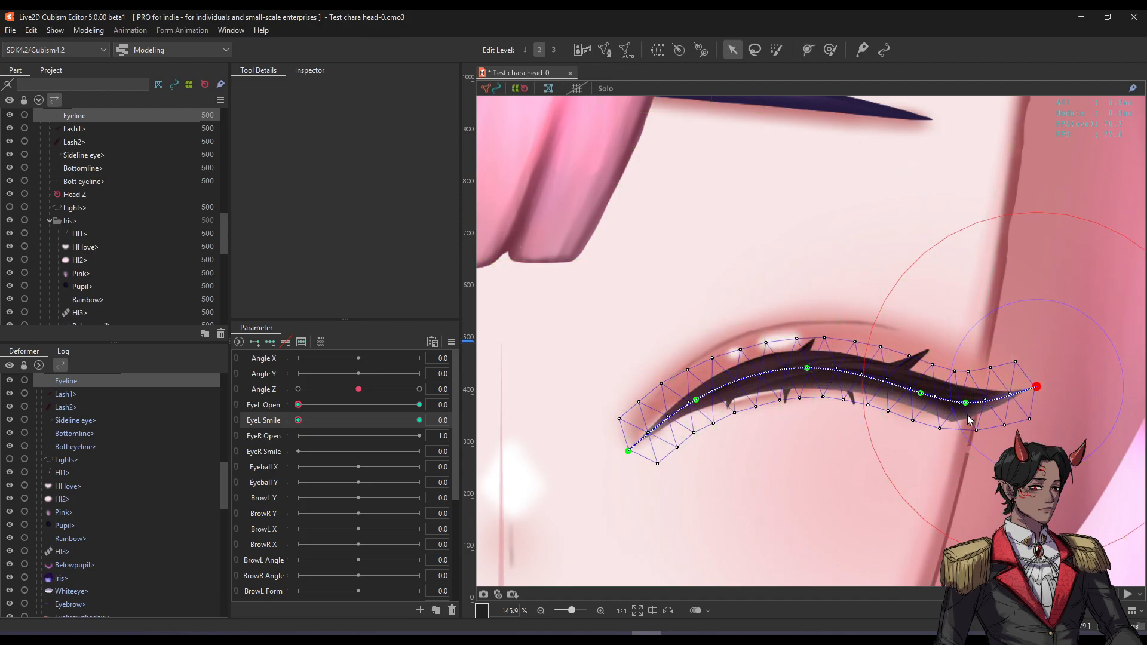
drag(807, 369, 807, 399)
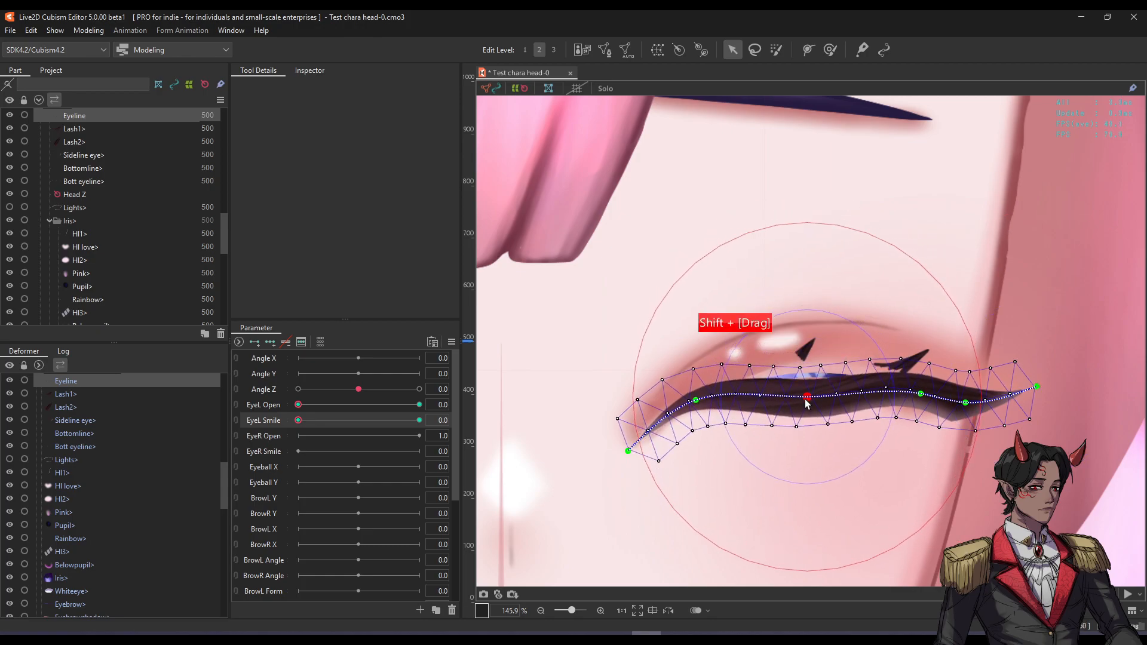
drag(633, 449, 632, 382)
drag(967, 402, 921, 395)
mouse_move(1037, 388)
mouse_down()
mouse_move(1036, 364)
mouse_move(984, 360)
mouse_move(997, 363)
mouse_move(919, 395)
mouse_up()
drag(807, 399, 807, 394)
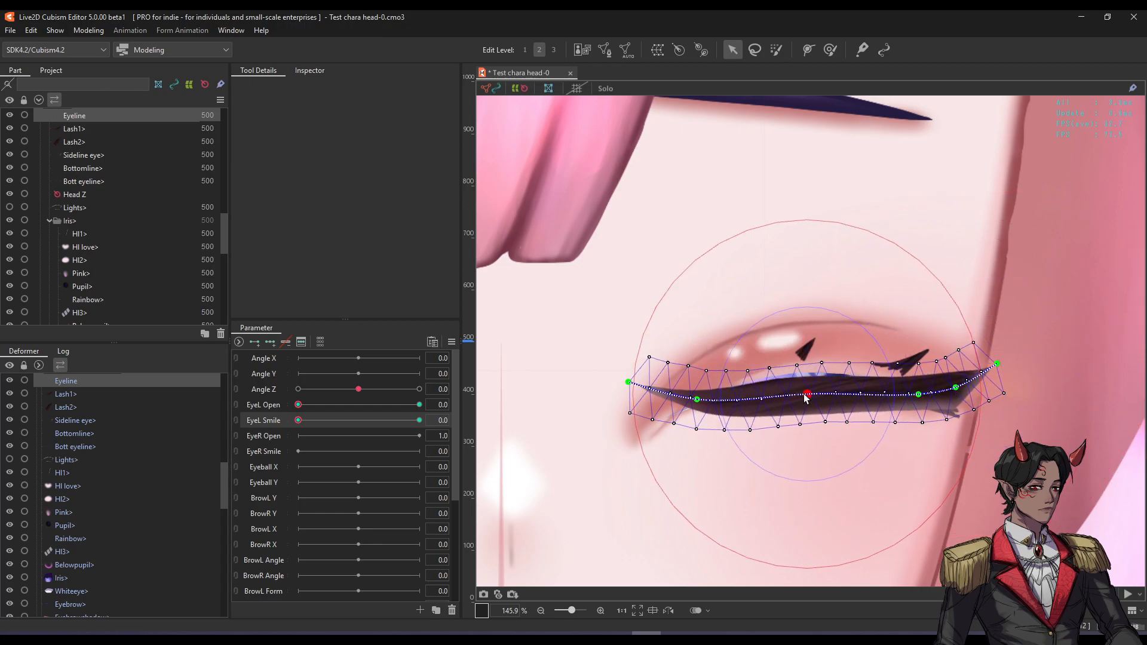
drag(697, 399, 697, 396)
drag(808, 394, 807, 392)
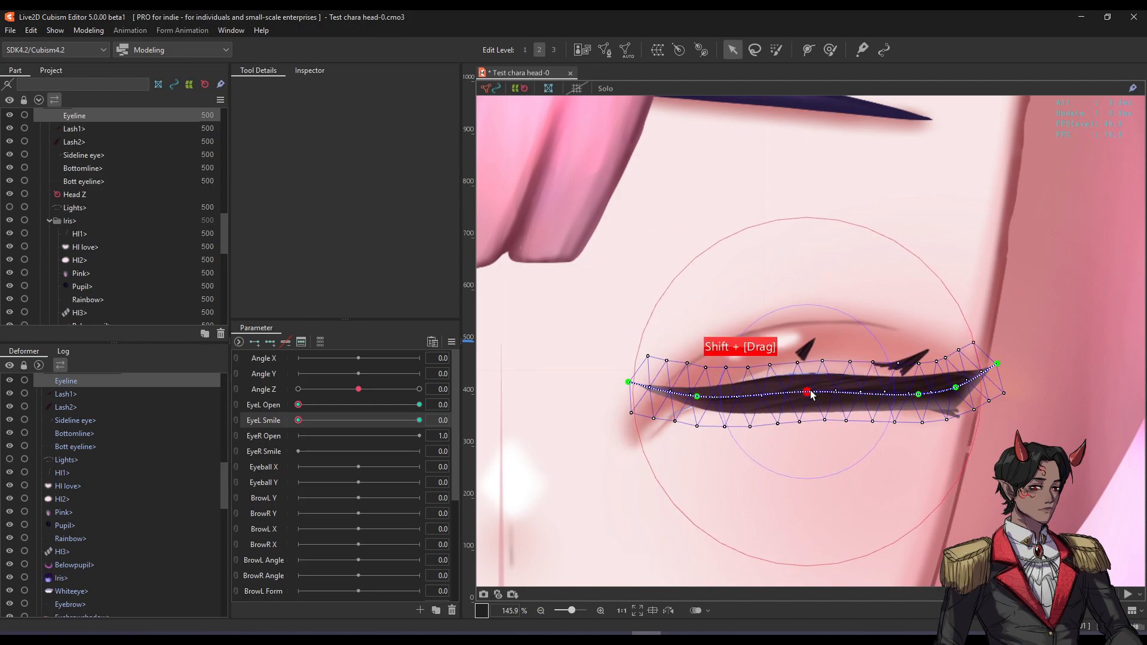
Hide the path overlay and preview the smile on the flattened eyeline.
key(ctrl+t)
scroll(822, 390, down, 2)
scroll(802, 379, up, 2)
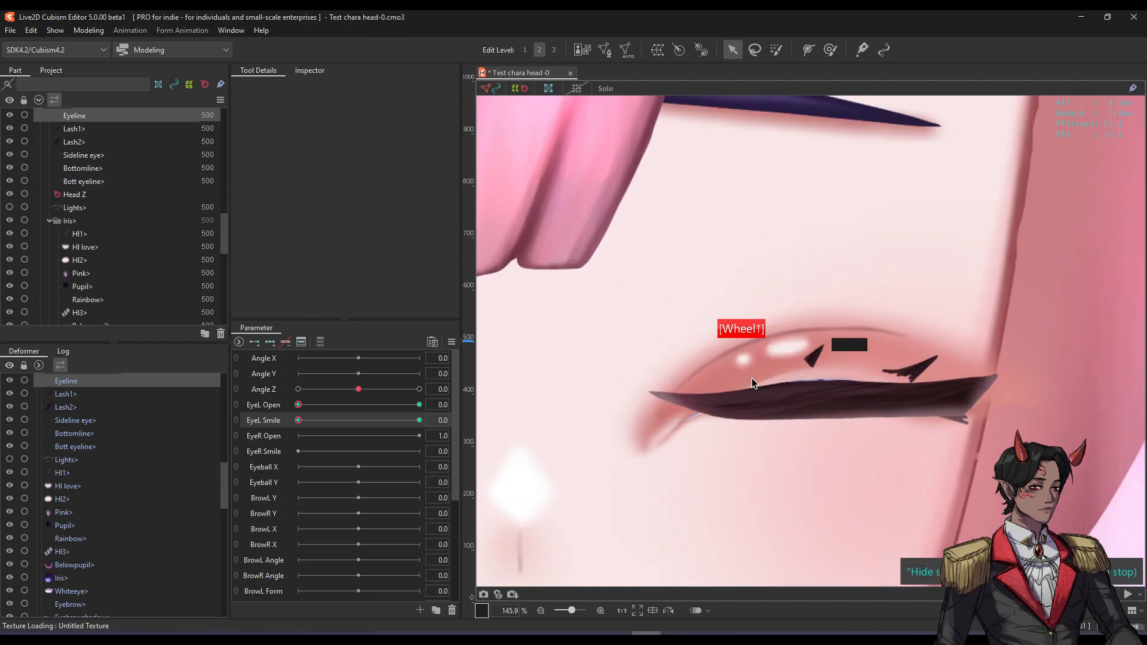
drag(318, 420, 297, 397)
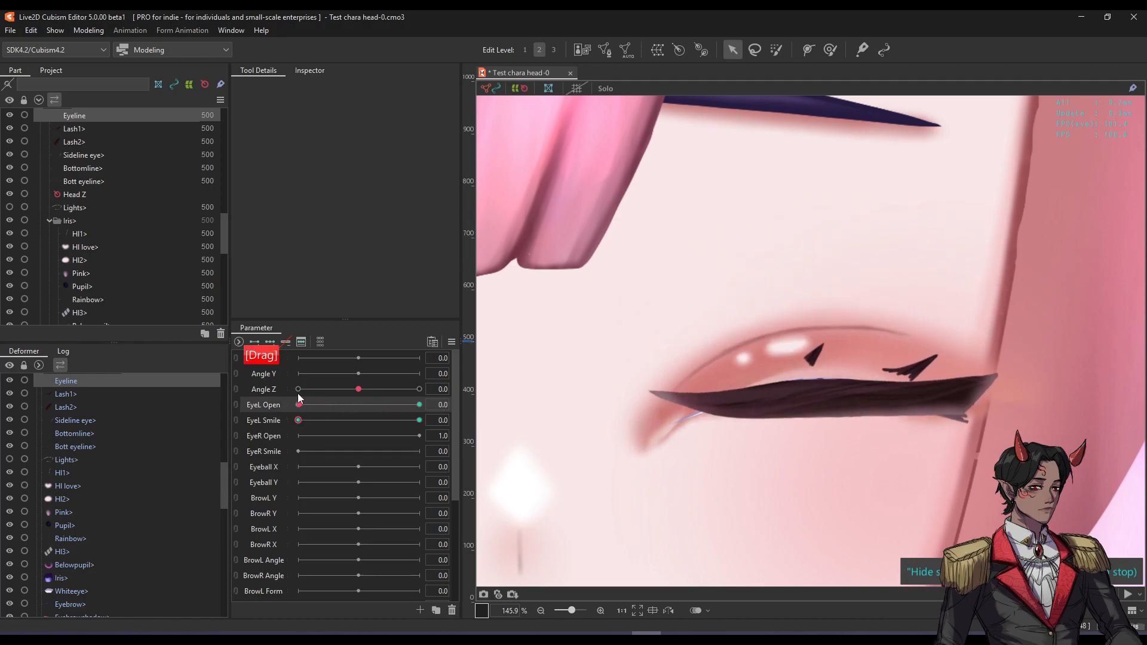
Reshape the closed left eyeline: stretch its right end outward and bend its middle and left side.
key(f)
drag(962, 399, 1001, 367)
key(f)
key(f)
drag(813, 397, 816, 400)
drag(708, 406, 712, 400)
drag(788, 397, 816, 402)
drag(708, 406, 708, 403)
Test the eyeline with the EyeL Open slider, nudge its lower edge, then select Lash2.
scroll(760, 388, down, 4)
key(space)
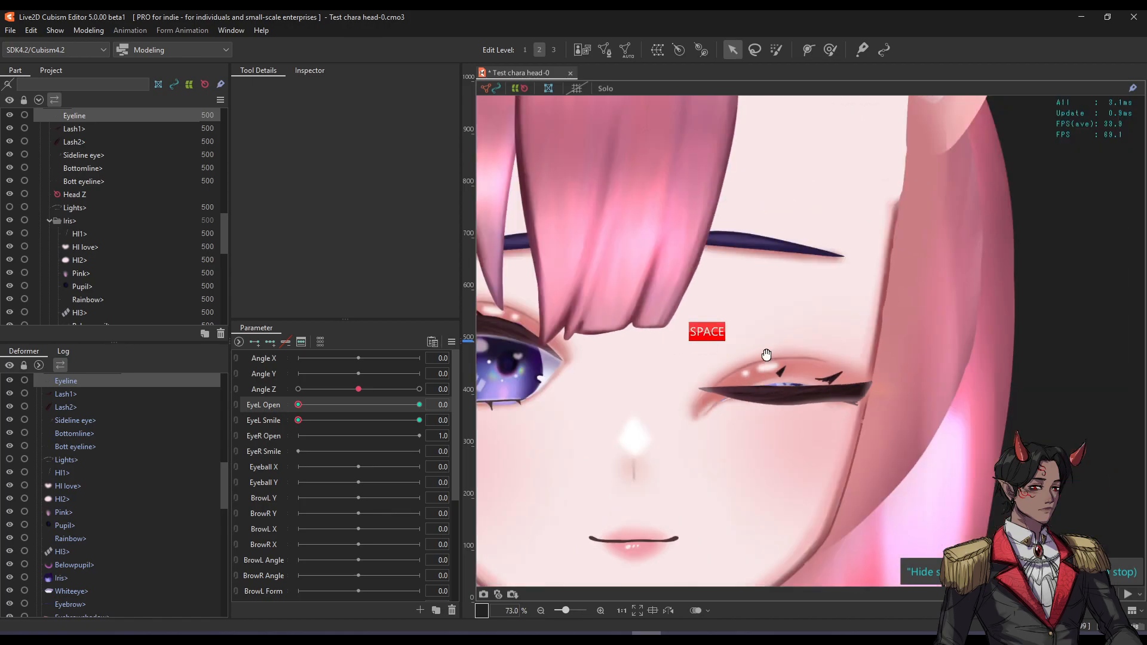
drag(765, 359, 767, 386)
drag(309, 413, 200, 418)
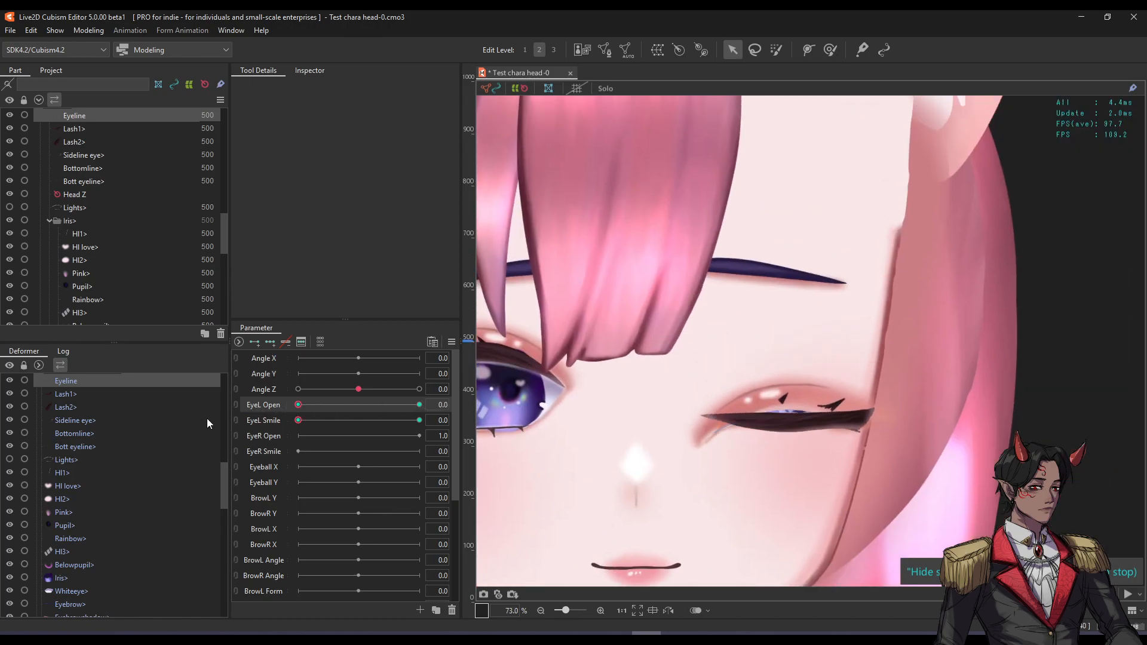
scroll(829, 442, up, 4)
drag(849, 402, 927, 375)
key(h)
key(h)
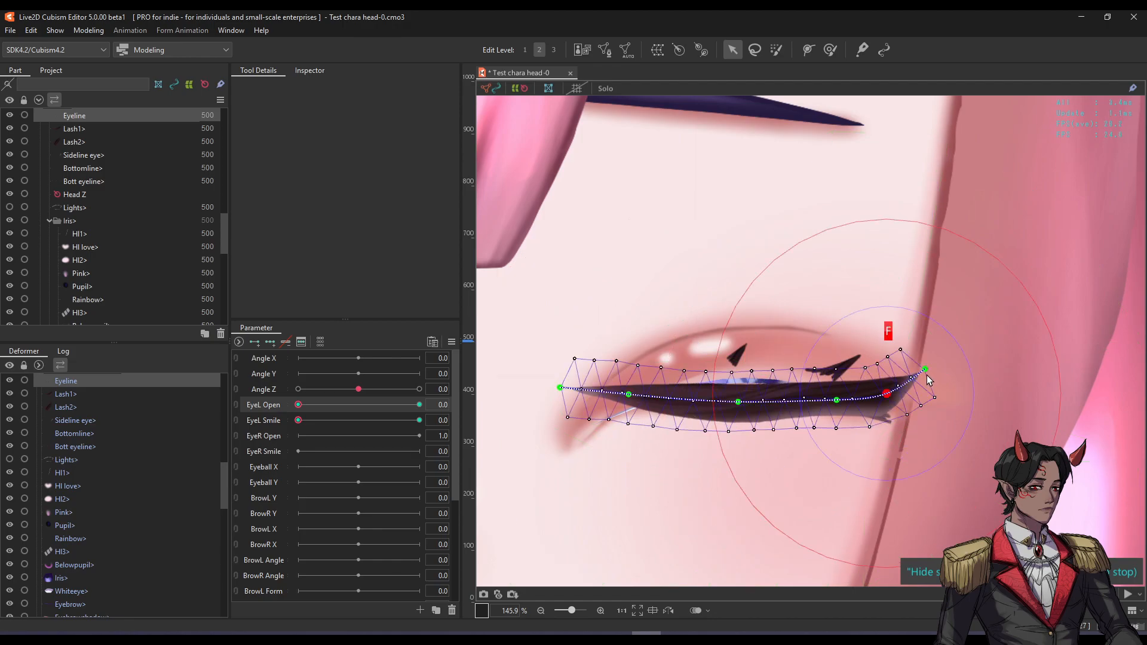
drag(298, 404, 233, 412)
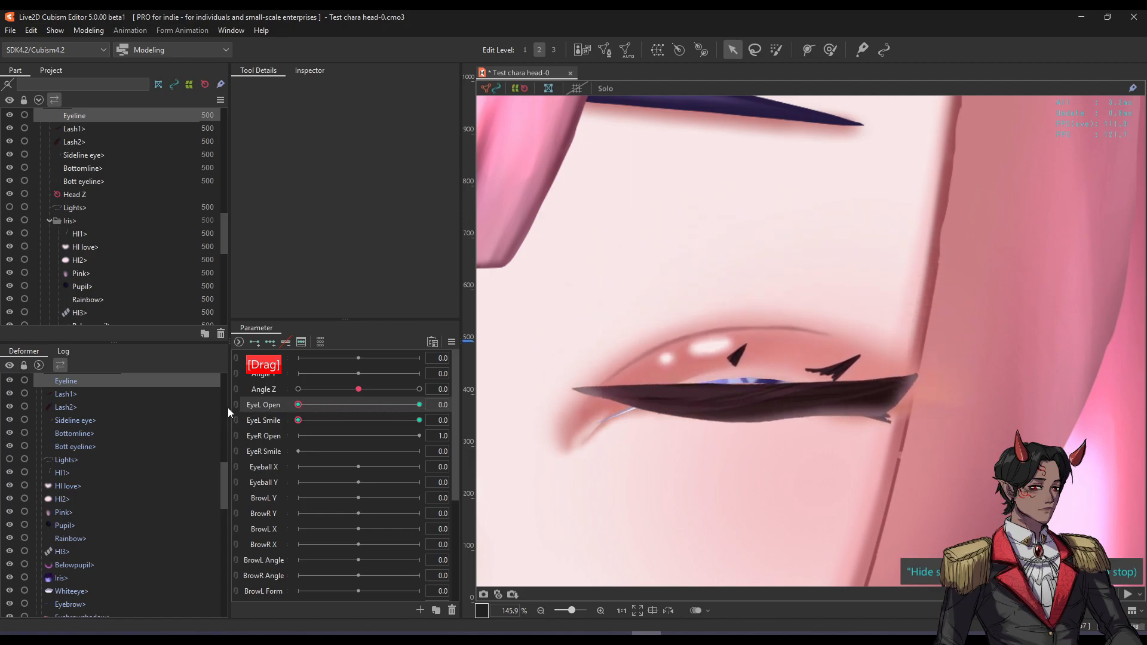
scroll(650, 392, up, 3)
click(751, 336)
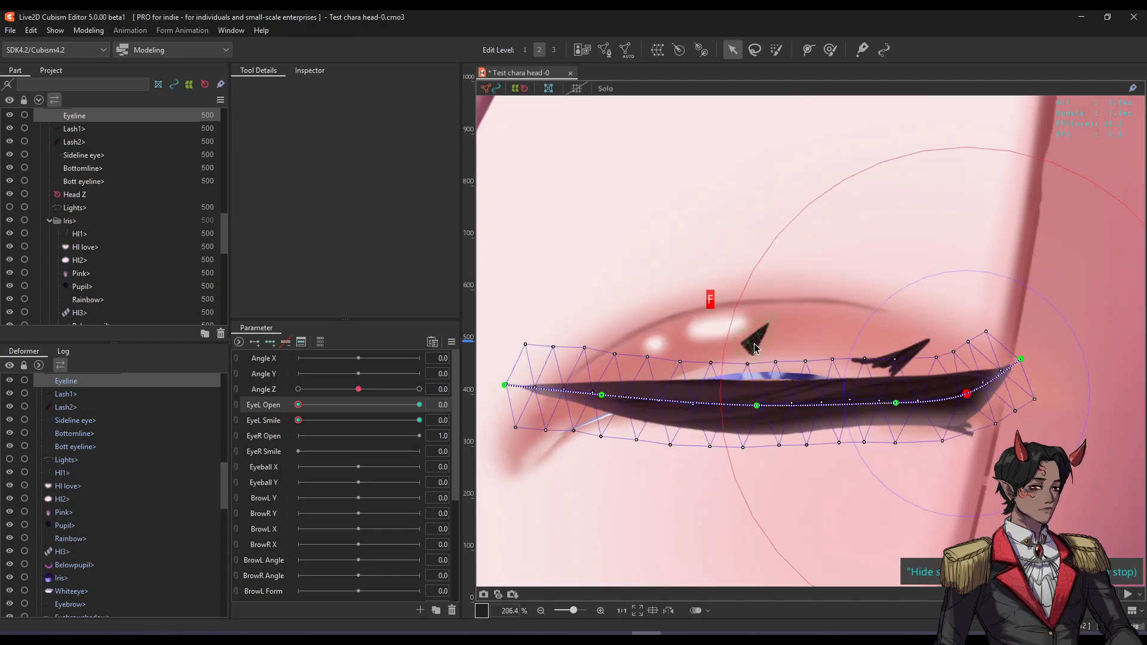
Move Lash1 and Lash2 together down onto the closed lid, squash them flat, and preview.
shift+click(887, 357)
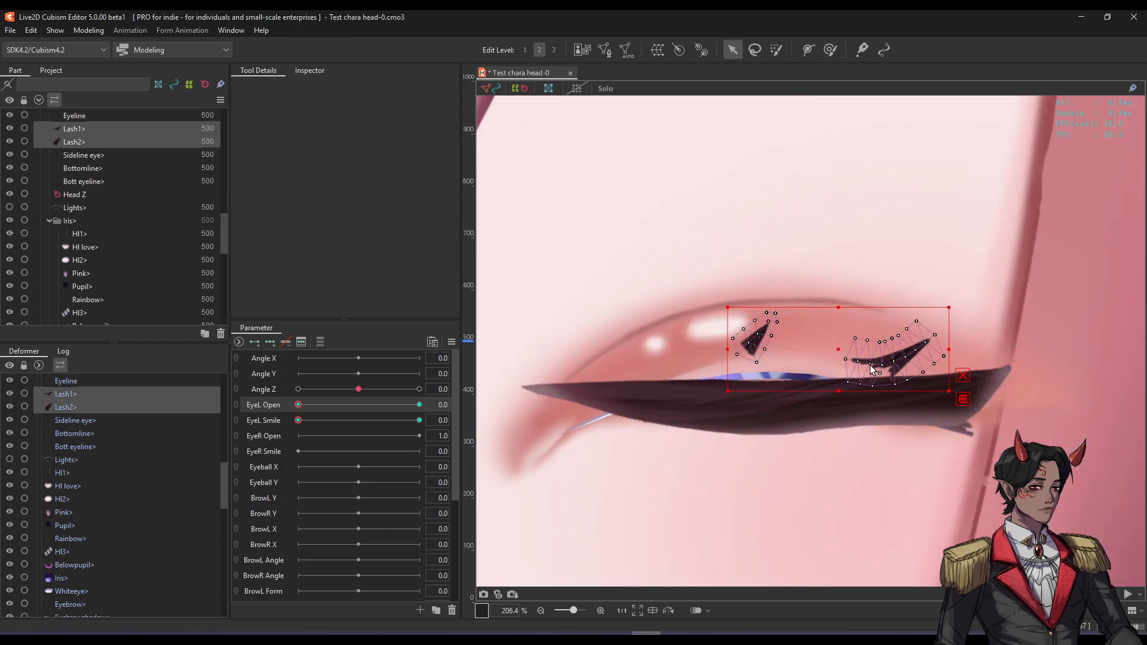
drag(837, 353, 838, 439)
key(ctrl+t)
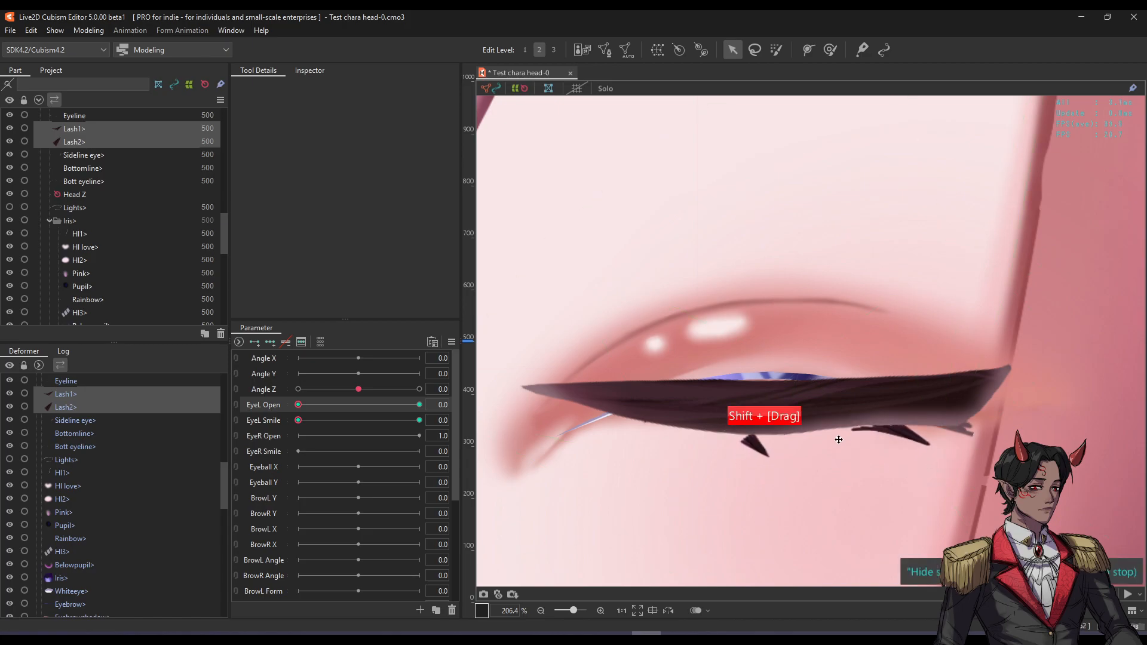
mouse_move(298, 405)
mouse_down()
mouse_move(421, 404)
mouse_move(263, 418)
mouse_move(395, 415)
mouse_move(296, 418)
mouse_up()
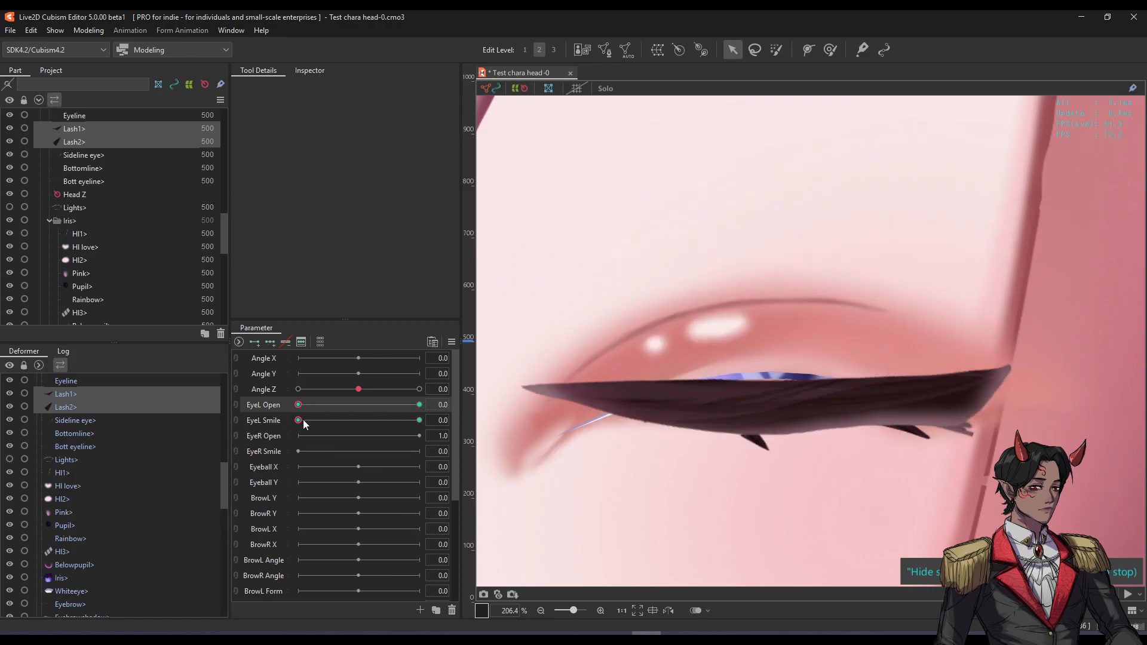
Select Topshadow and draw a four-point deform path along the lid.
click(884, 342)
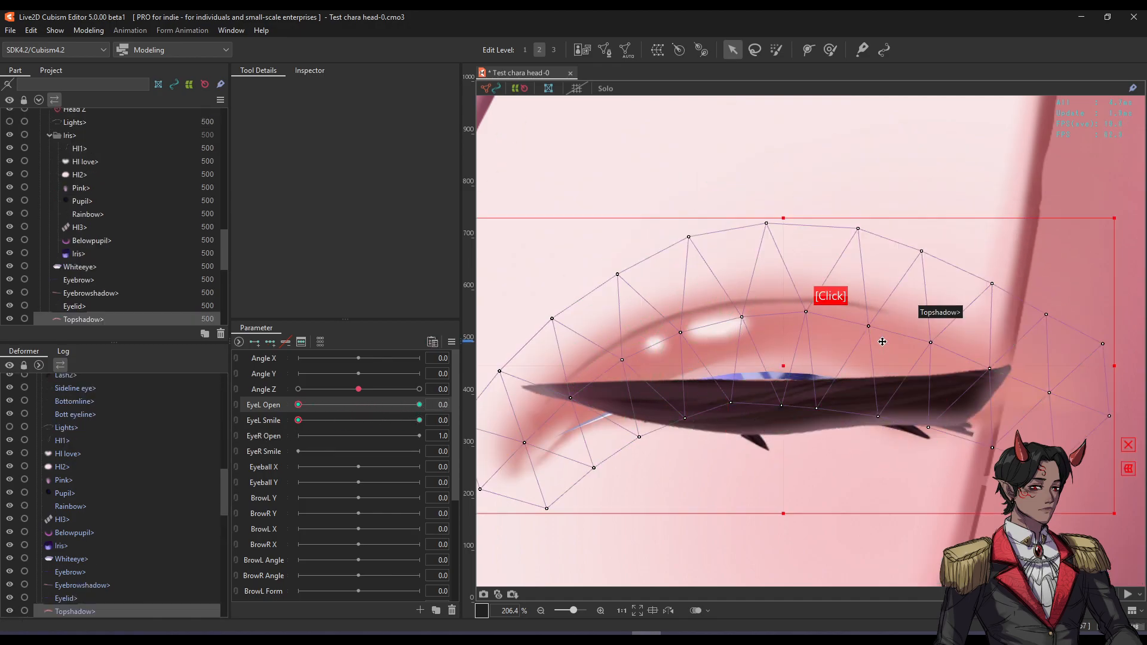
key(s)
scroll(883, 343, down, 2)
scroll(790, 344, up, 1)
key(s)
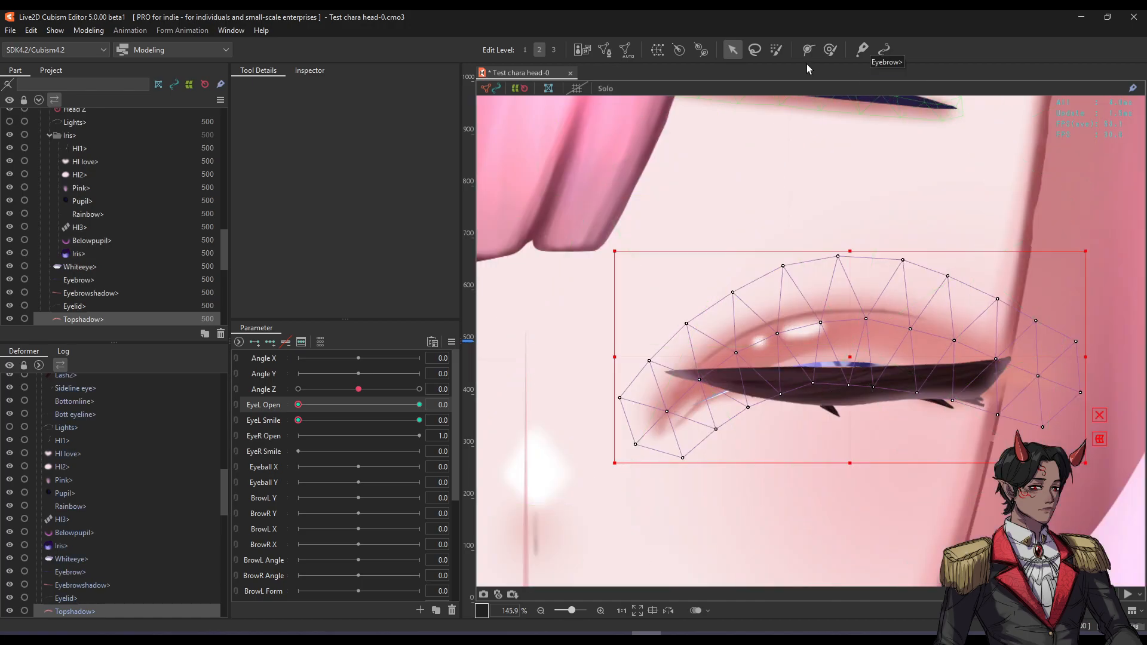
click(808, 51)
click(637, 445)
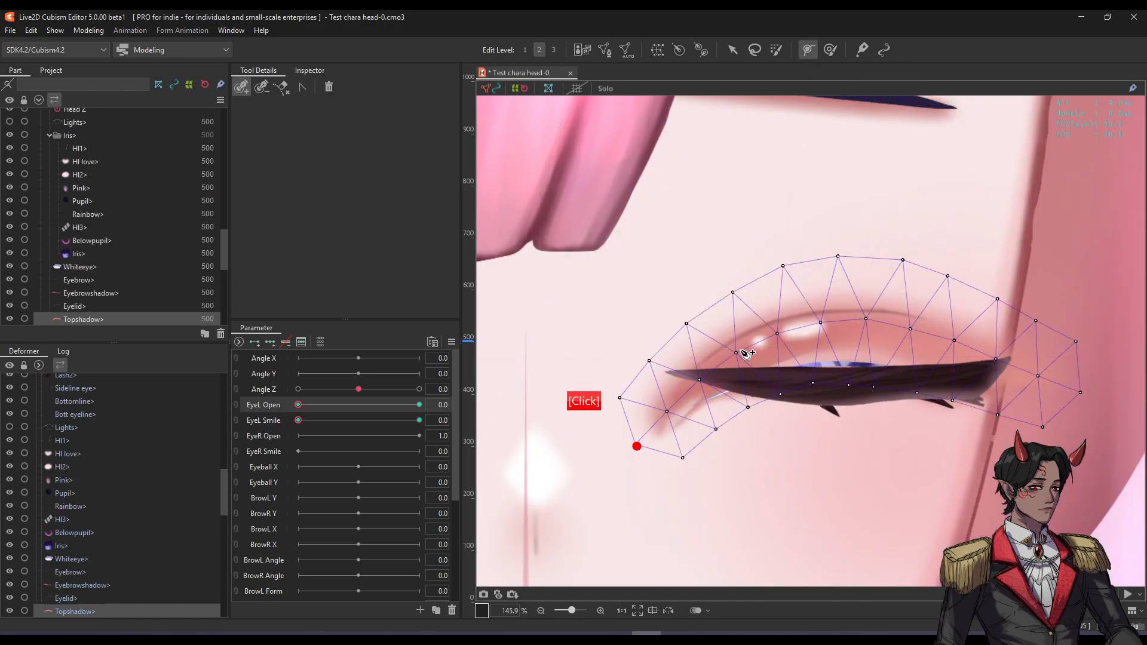
click(775, 334)
click(955, 341)
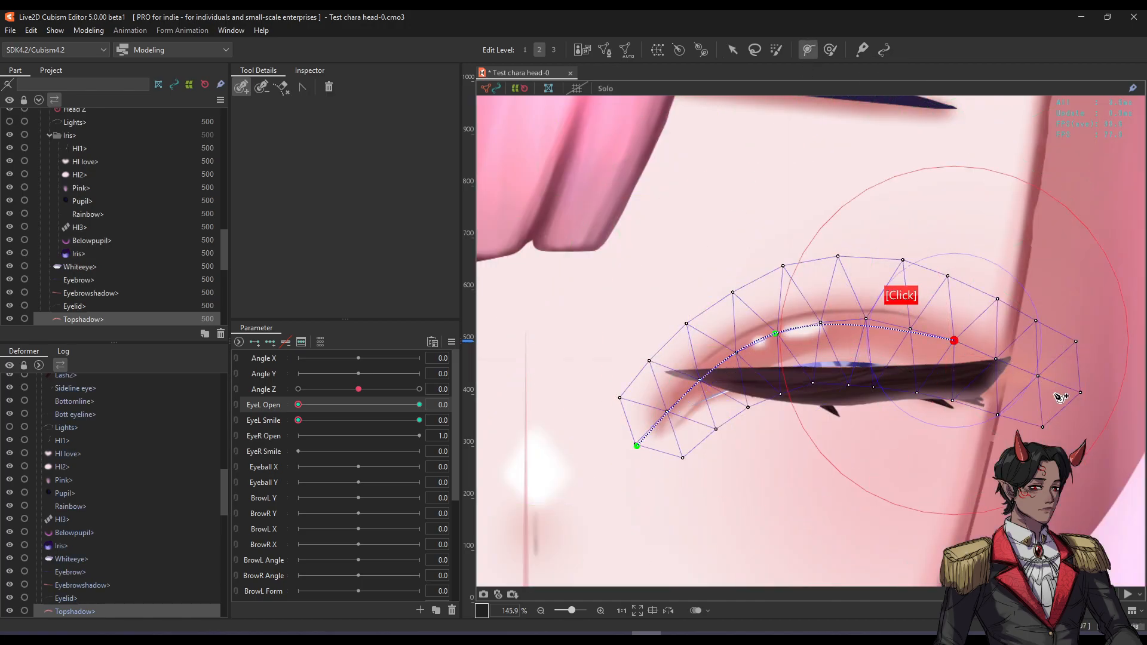
click(1082, 391)
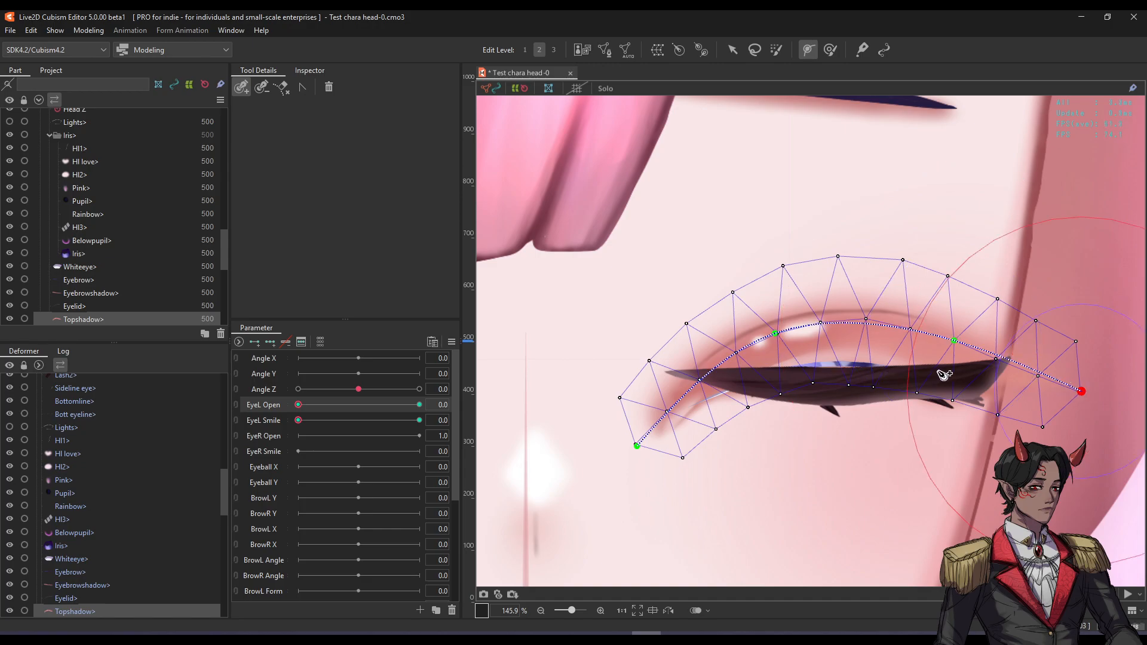
Drag the deform path points so the top shadow bends along the closed lid.
key(v)
key(h)
drag(637, 445, 651, 374)
drag(776, 330, 782, 345)
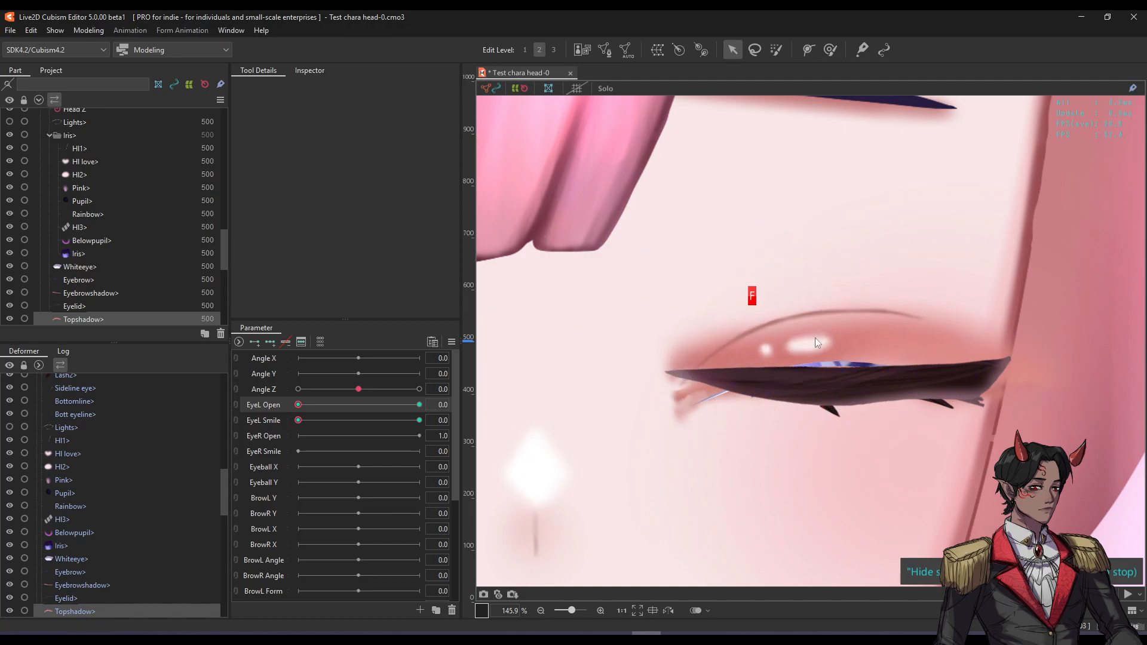
key(ctrl+t)
key(ctrl+t)
key(ctrl+t)
drag(956, 339, 946, 347)
key(ctrl+t)
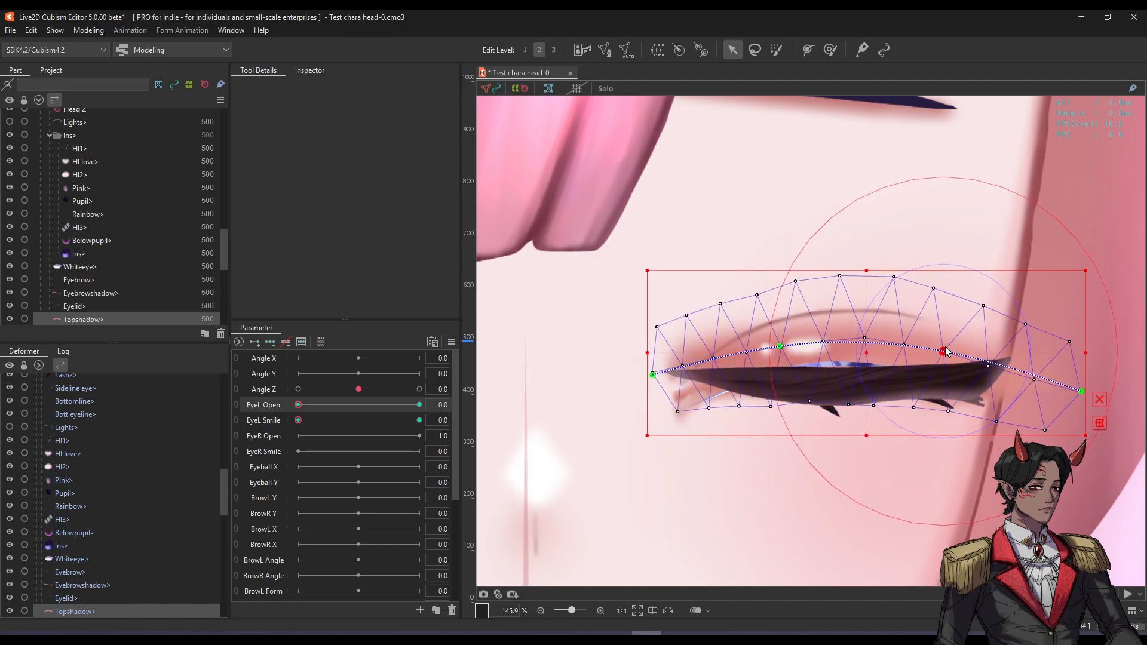
key(ctrl+t)
Preview the eye opening and closing, then select the white of the eye.
key(ctrl+t)
drag(1081, 391, 1027, 347)
key(ctrl+t)
key(ctrl+t)
drag(780, 355, 784, 352)
mouse_move(298, 404)
mouse_down()
mouse_move(418, 404)
mouse_move(298, 409)
mouse_up()
key(ctrl+t)
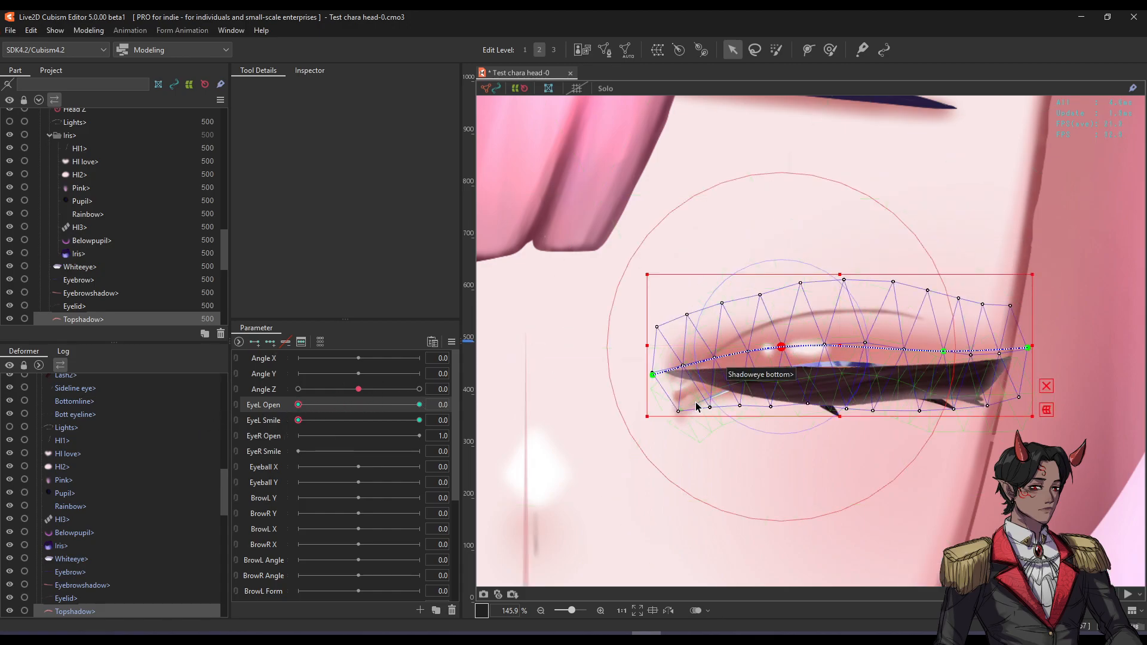
click(717, 394)
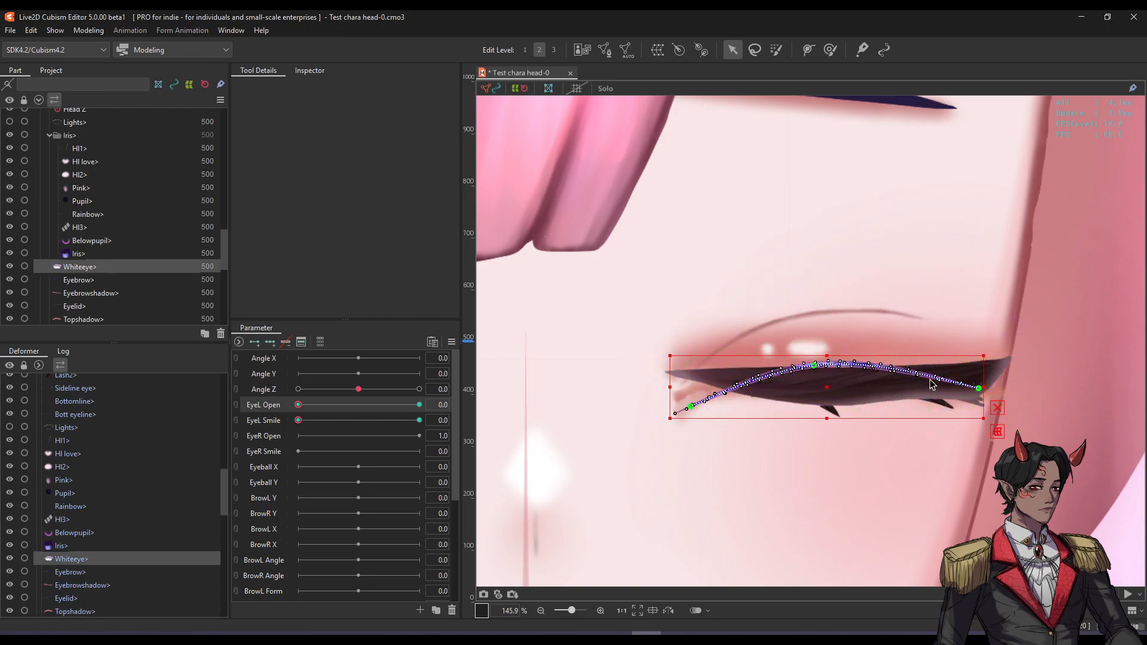
Flatten the Whiteeye curve and raise its ends, then preview the eye opening.
click(997, 410)
drag(817, 370, 836, 389)
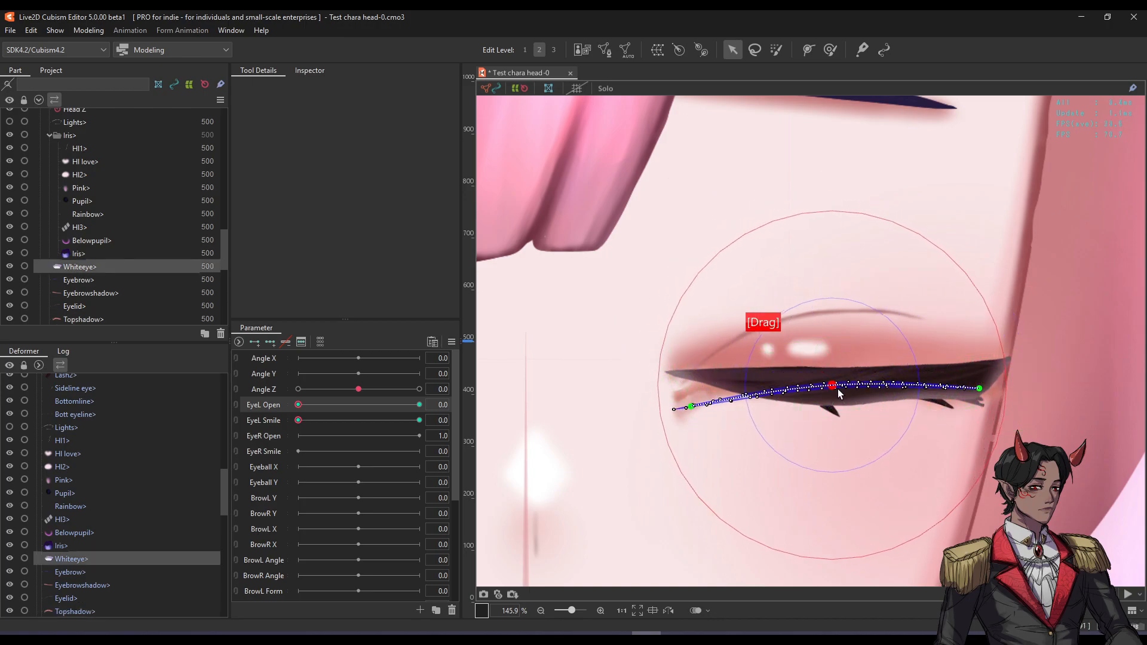
drag(688, 413, 703, 382)
drag(979, 389, 979, 376)
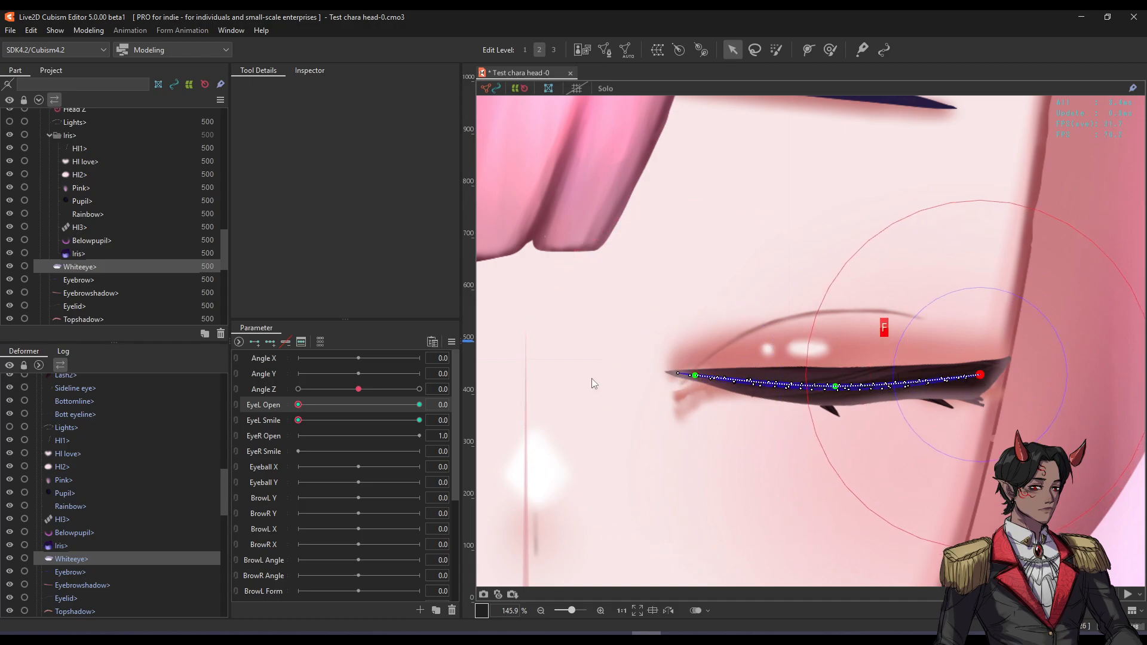
key(ctrl+h)
drag(298, 409, 129, 412)
key(ctrl+h)
Bend Shadoweye bottom along the closed lid, test EyeL Open, then select the Eyelid mesh.
click(694, 370)
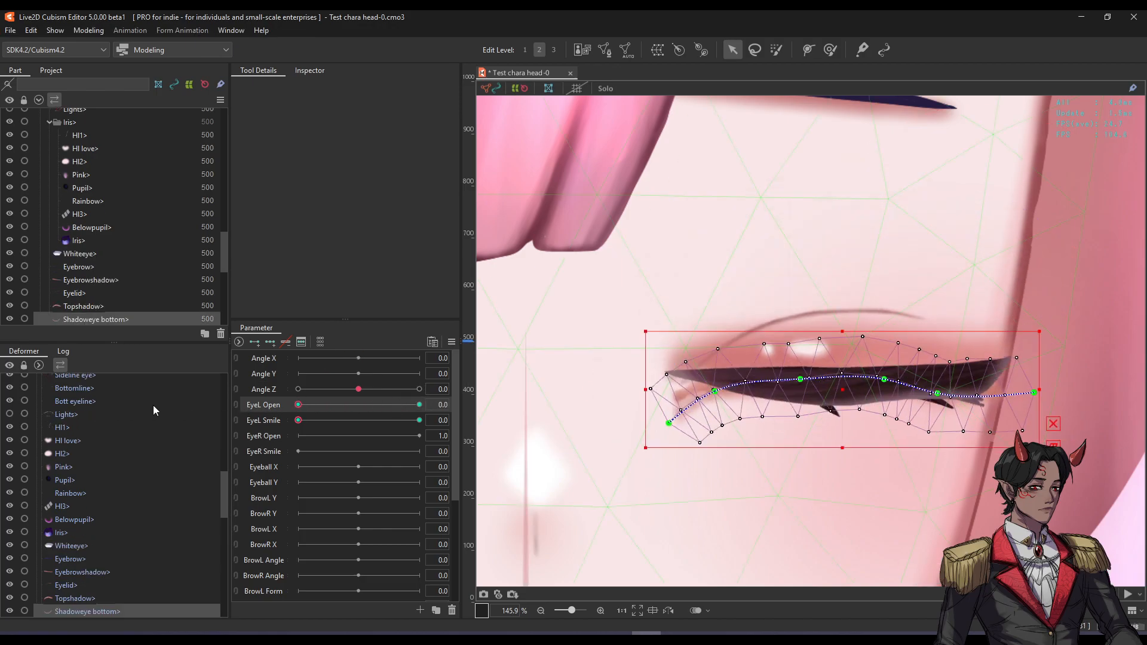
mouse_move(809, 381)
mouse_down()
mouse_move(747, 361)
mouse_move(744, 384)
mouse_move(711, 396)
mouse_move(669, 380)
mouse_move(724, 384)
mouse_up()
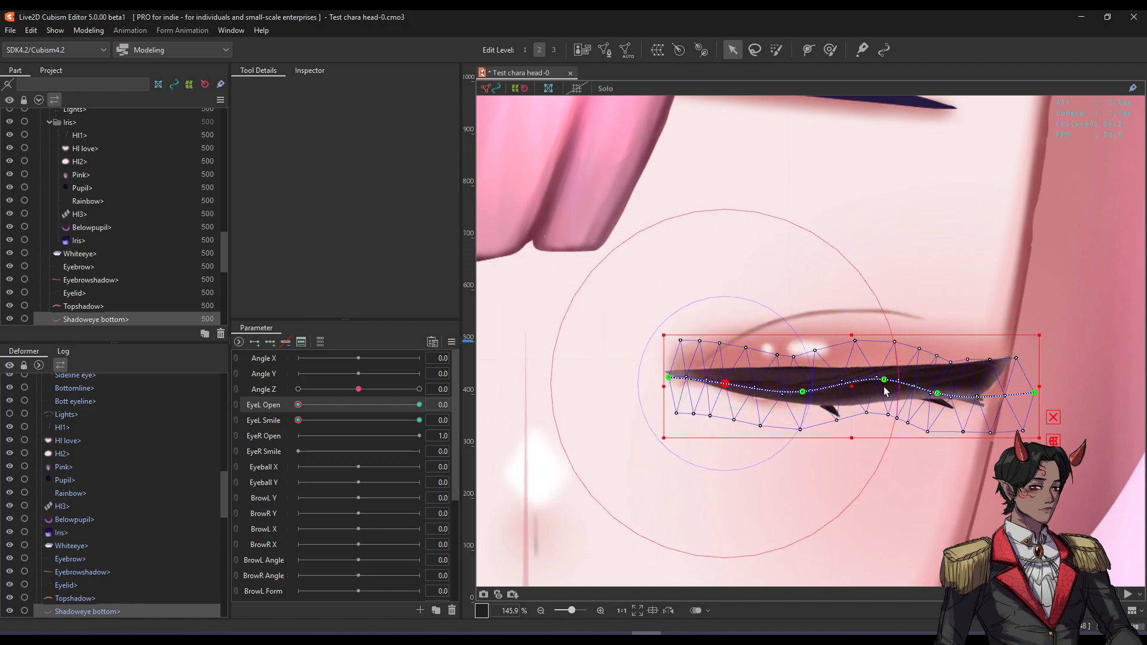
drag(886, 382, 937, 387)
drag(1034, 393, 1016, 361)
click(589, 401)
drag(311, 407, 291, 395)
click(827, 372)
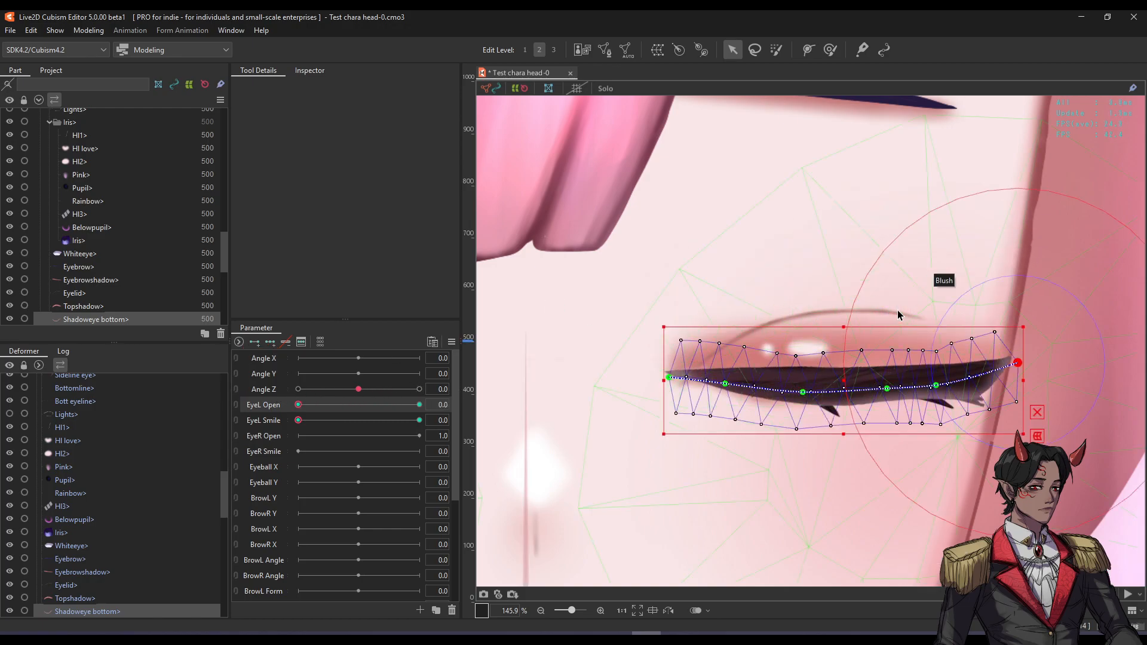
click(905, 318)
Draw a four-point deform path along the Eyelid layer.
scroll(798, 310, up, 2)
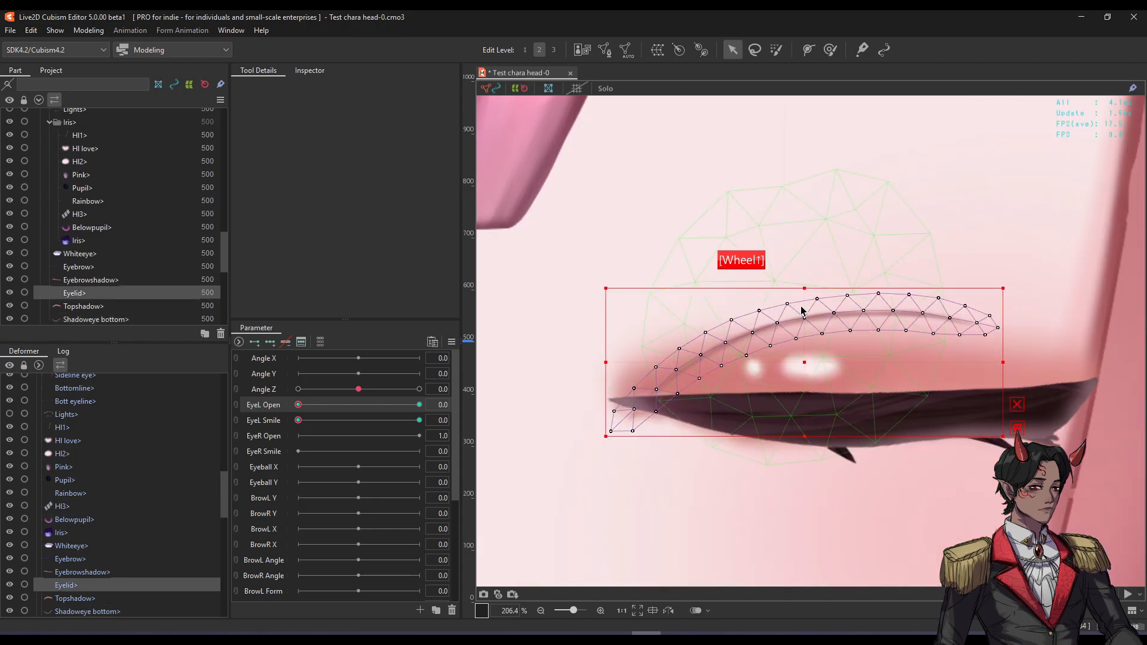
click(807, 49)
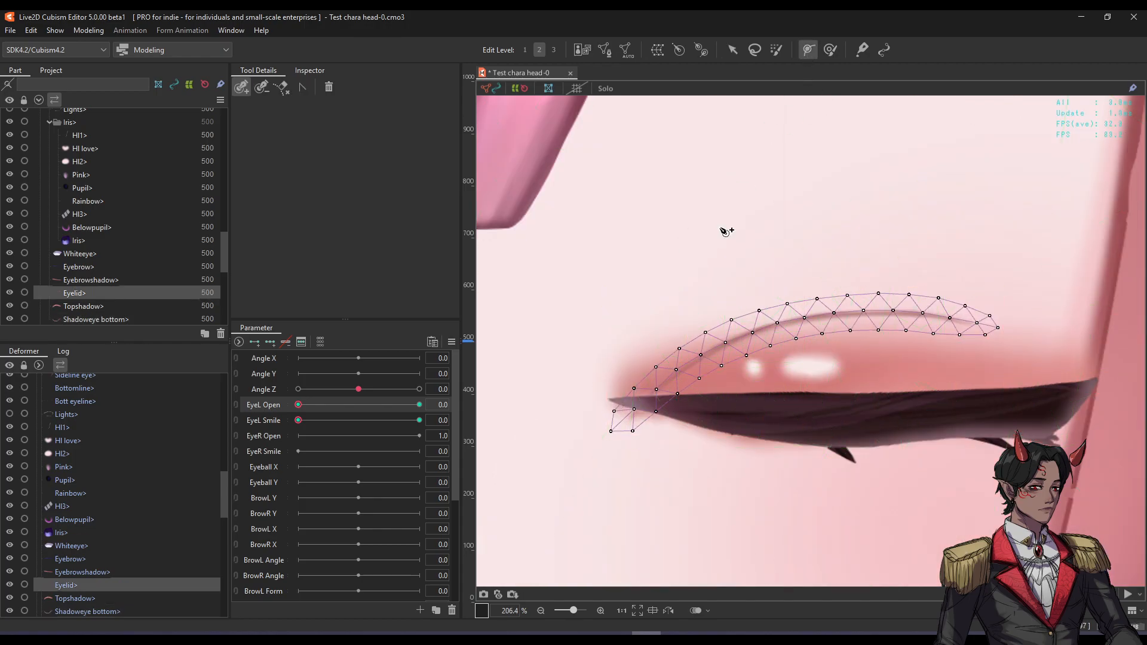
click(694, 359)
click(808, 317)
click(909, 310)
click(997, 326)
key(v)
Drag the eyelid path points down so the crease sits thinly above the closed lash, then preview.
drag(621, 431, 638, 371)
click(1017, 368)
key(ctrl+t)
scroll(730, 338, down, 4)
scroll(755, 298, up, 2)
drag(785, 335, 847, 353)
key(f)
key(f)
key(f)
key(f)
key(f)
drag(777, 353, 776, 355)
key(f)
drag(698, 367, 699, 361)
mouse_move(298, 405)
mouse_down()
mouse_move(397, 397)
mouse_move(285, 405)
mouse_up()
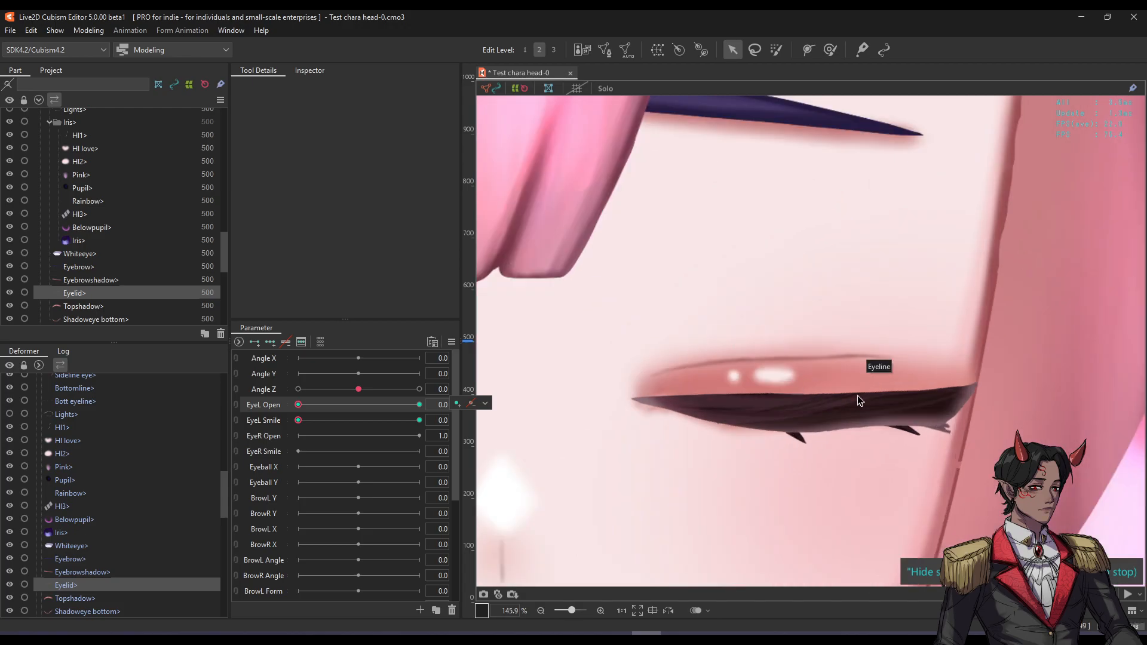
Centre the left eye on the canvas and open it fully to inspect.
scroll(831, 411, down, 5)
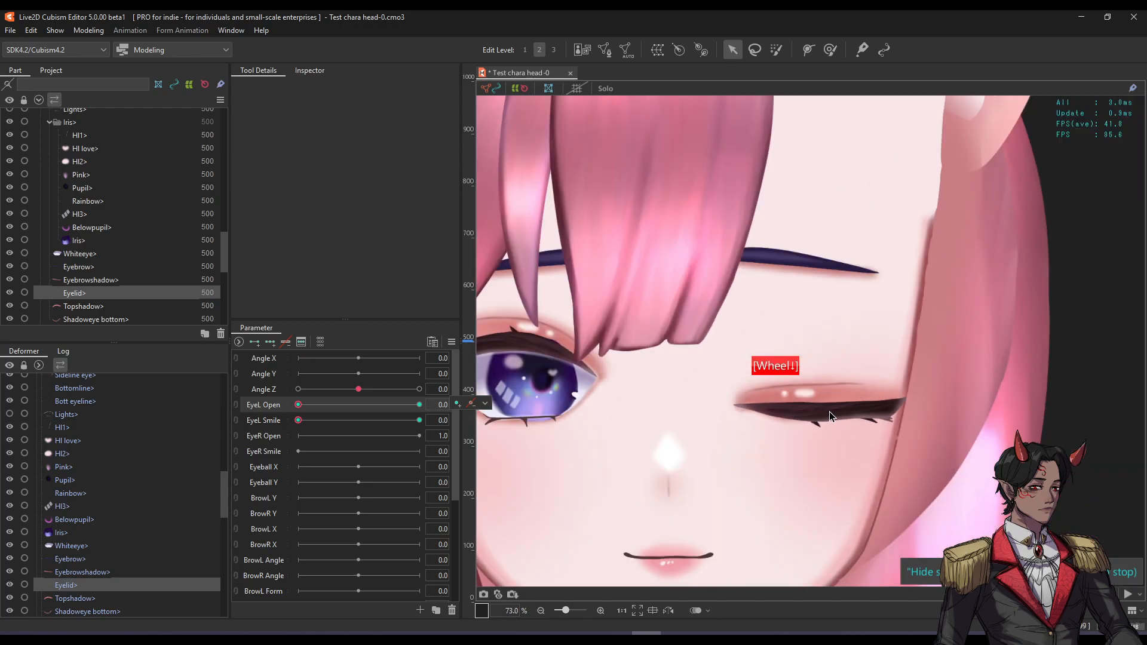
scroll(829, 411, up, 4)
scroll(739, 424, up, 1)
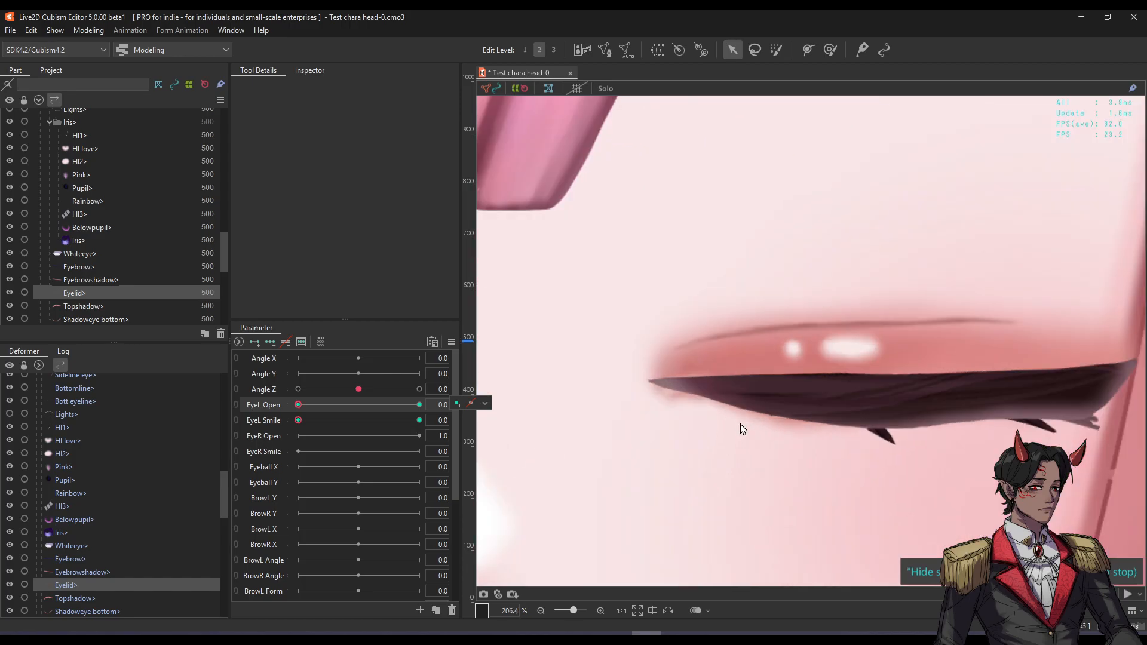
scroll(739, 425, down, 1)
key(space)
drag(854, 385, 826, 383)
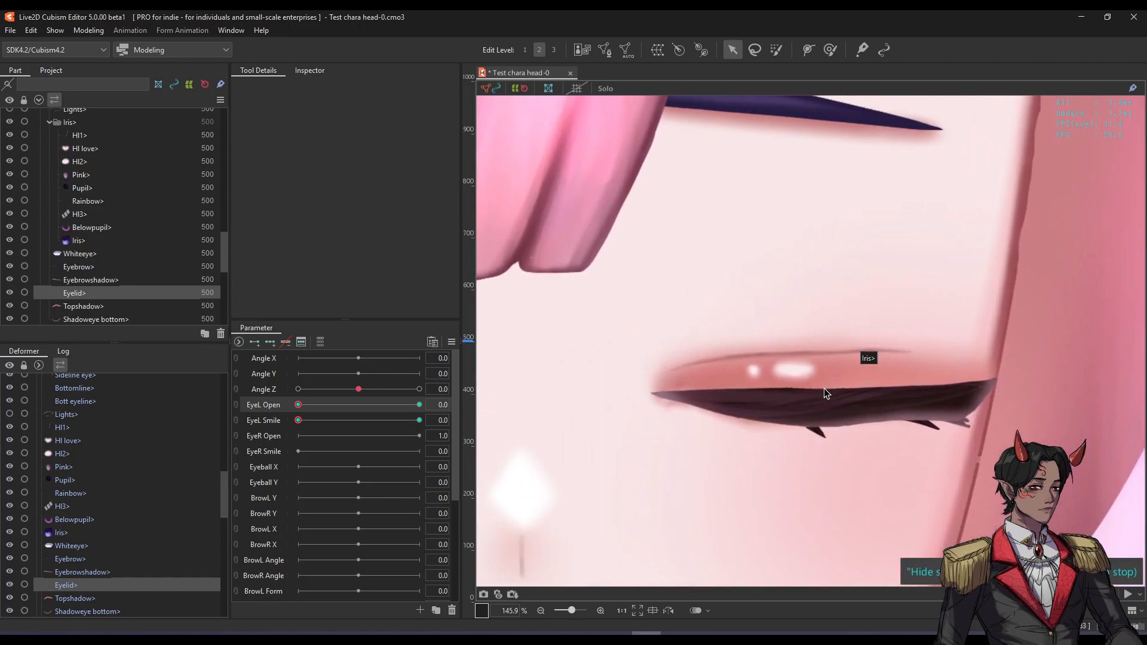
drag(325, 399, 850, 391)
With EyeL Open at 0, move the Sideline eye mesh into the lid and rotate it to fit.
click(940, 339)
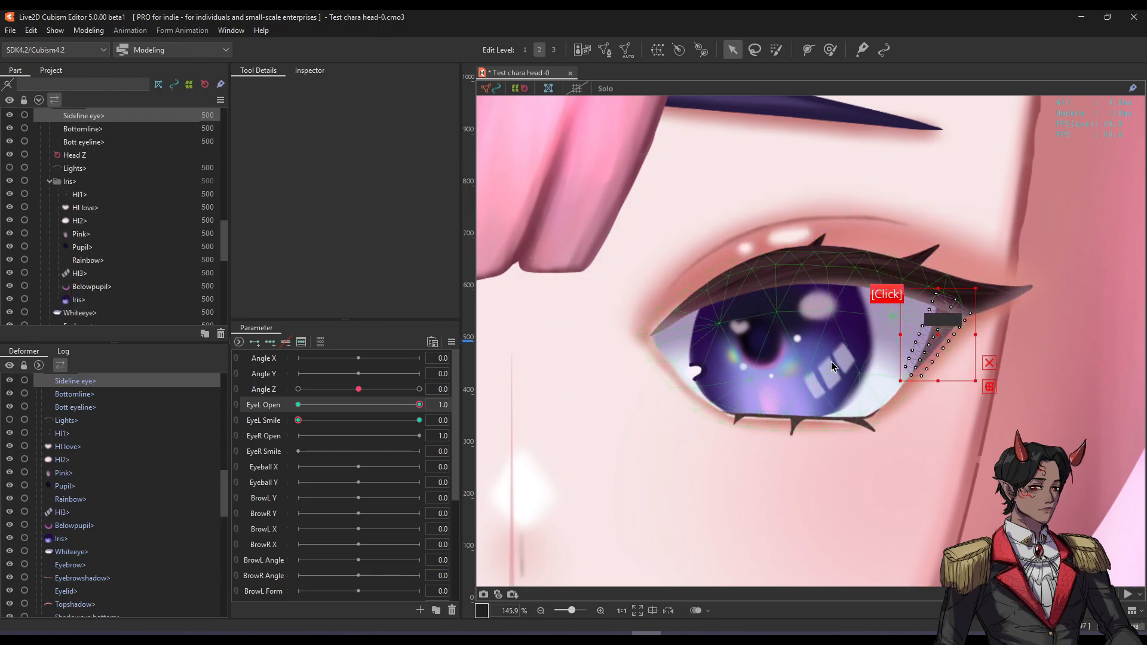
drag(399, 405, 294, 403)
scroll(933, 412, up, 2)
drag(934, 415, 908, 391)
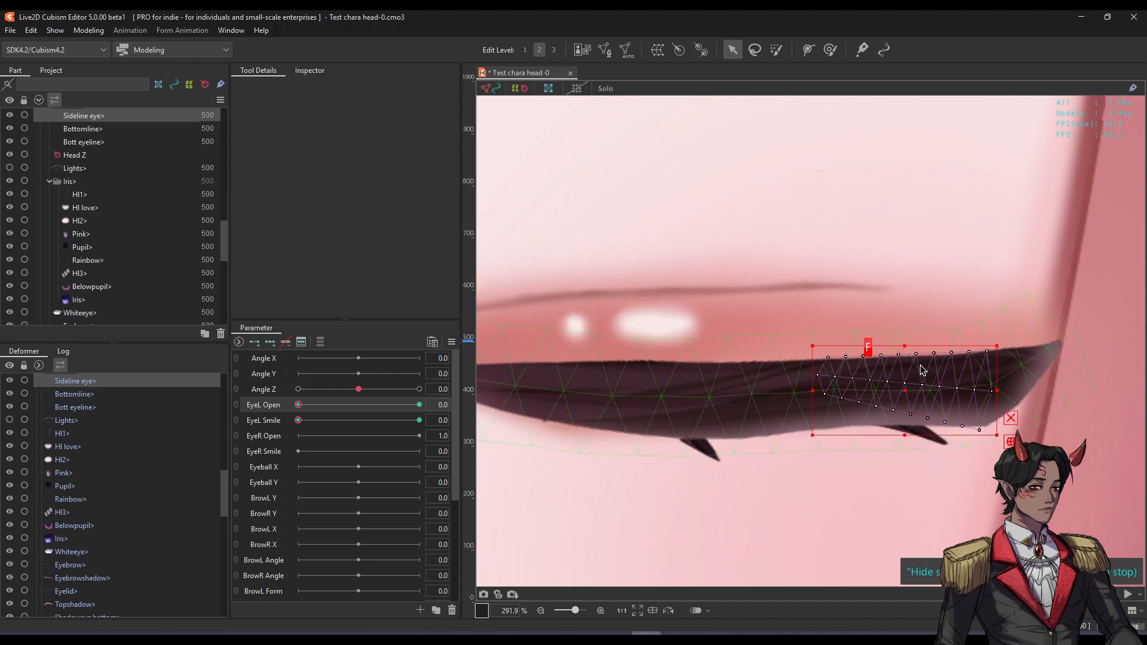
drag(806, 342, 779, 366)
drag(920, 382, 922, 400)
key(ctrl+z)
drag(1002, 322, 1004, 339)
Preview the wink, rotate the sideline slightly counter-clockwise, and preview again.
key(f)
drag(900, 378, 900, 390)
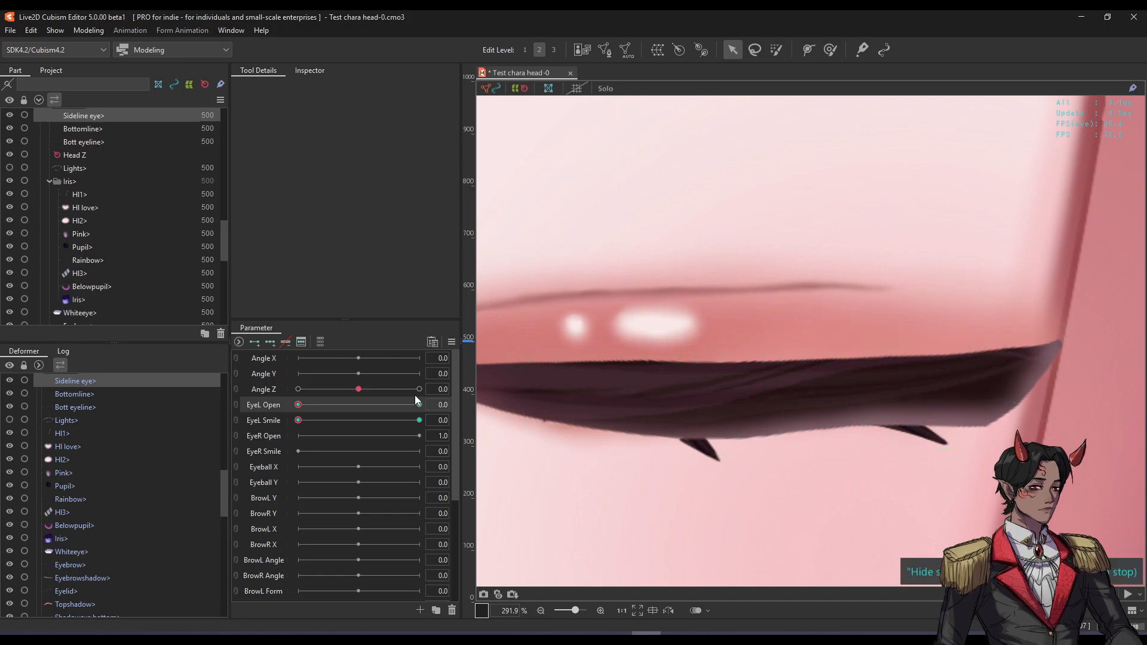
drag(315, 408, 294, 421)
key(f)
drag(993, 346, 983, 327)
click(912, 389)
drag(927, 389, 924, 390)
key(f)
key(f)
mouse_move(307, 405)
mouse_down()
mouse_move(426, 400)
mouse_move(293, 407)
mouse_up()
Link EyeL Open and EyeL Smile into a 2D pad and test open, closed and smiling states, ending at 1.0.
scroll(869, 399, down, 10)
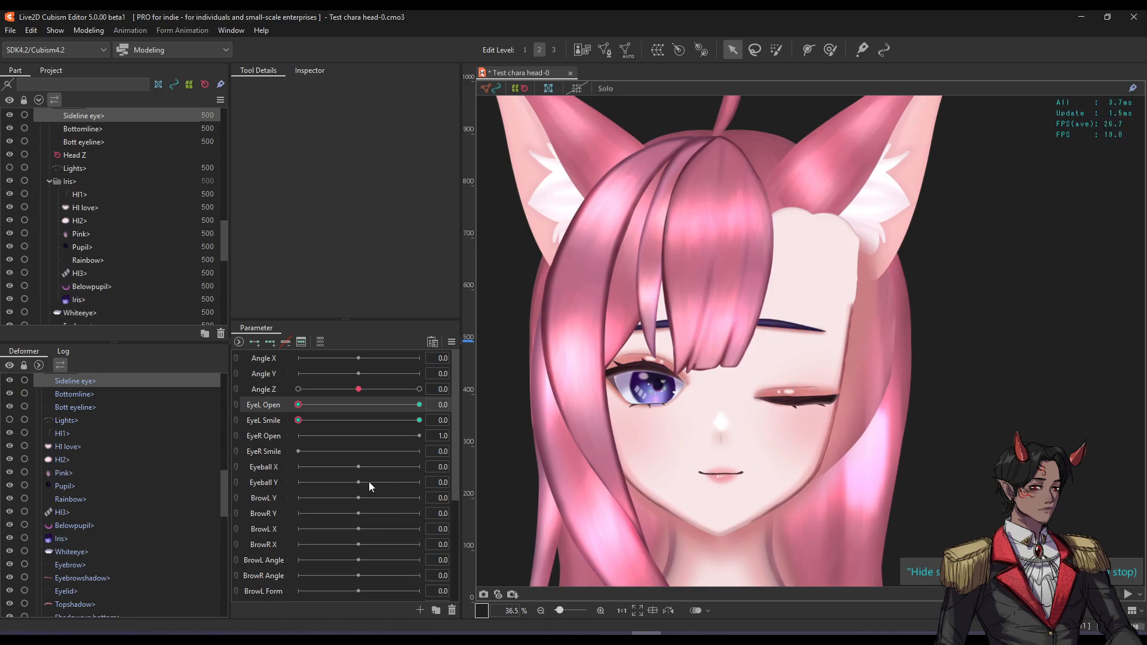
click(234, 407)
drag(335, 415, 248, 371)
scroll(818, 365, up, 3)
drag(349, 402, 344, 494)
drag(200, 477, 407, 430)
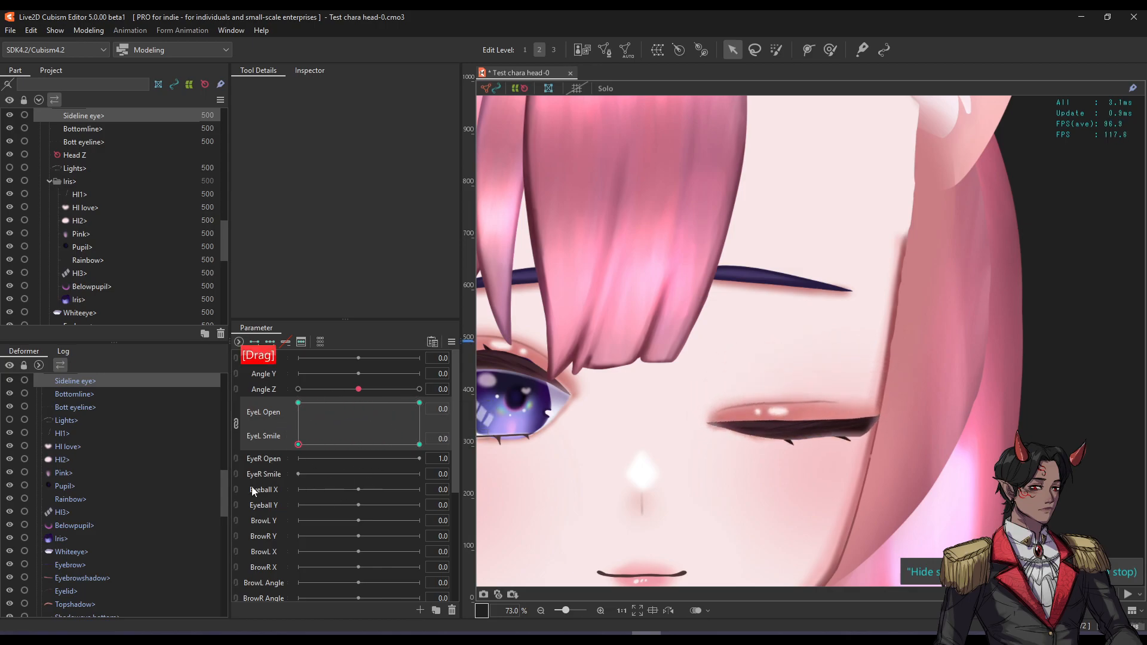
drag(313, 405, 419, 403)
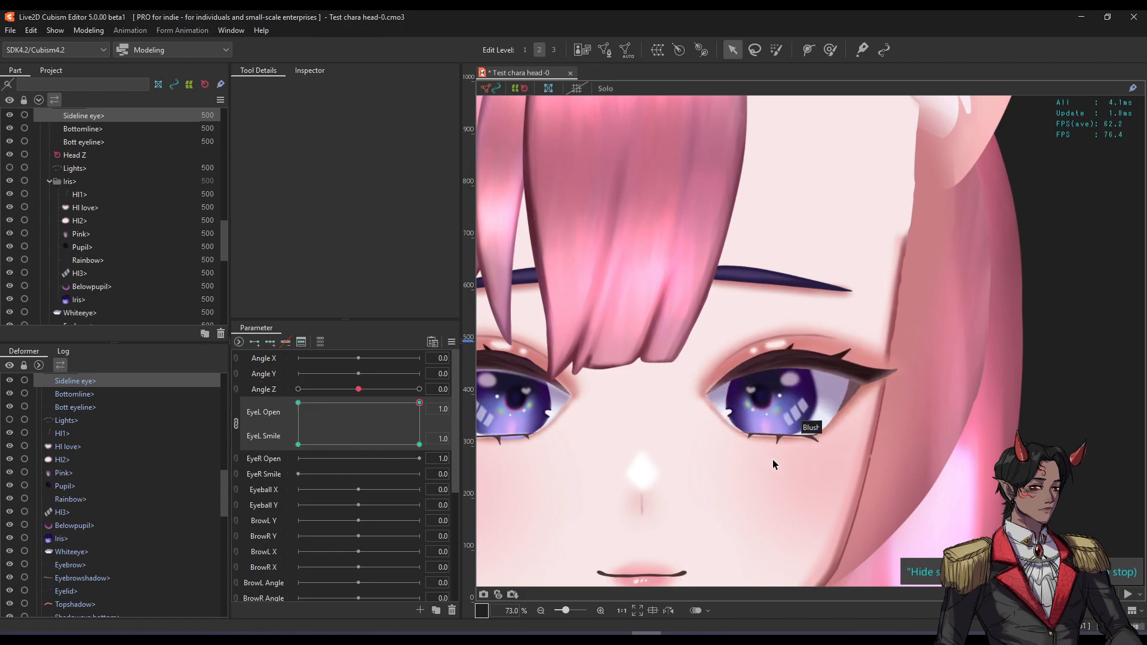
scroll(777, 418, up, 5)
With the eye nearly closed, move Bottomline and Bott eyeline down under the lid and raise their ends.
click(807, 371)
shift+click(795, 383)
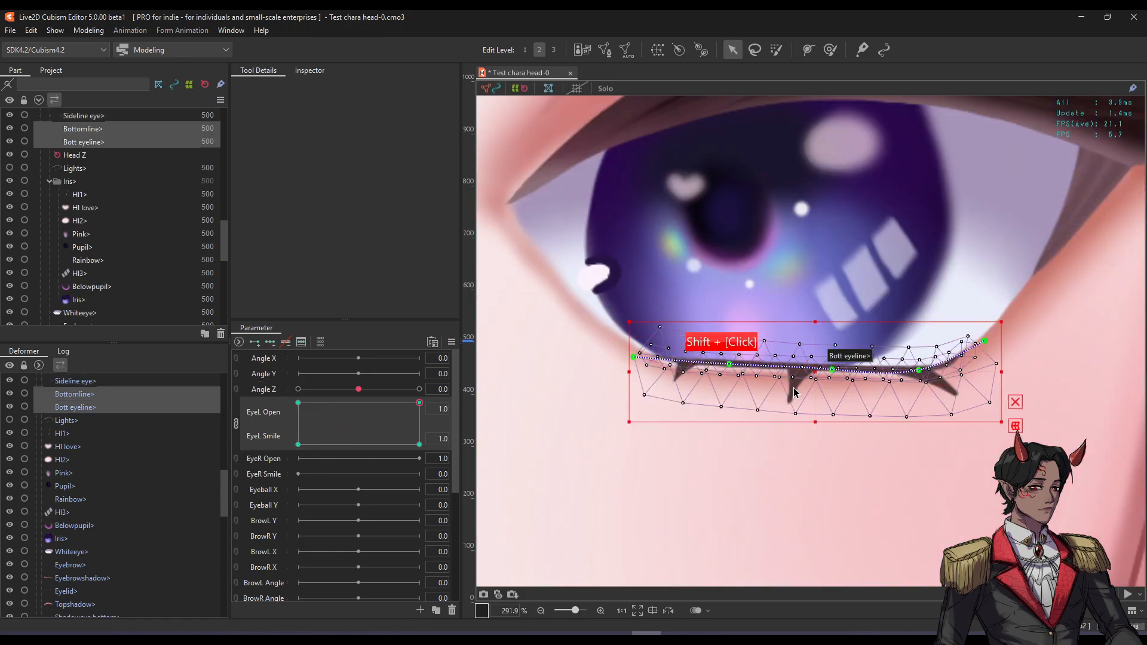
drag(420, 403, 298, 445)
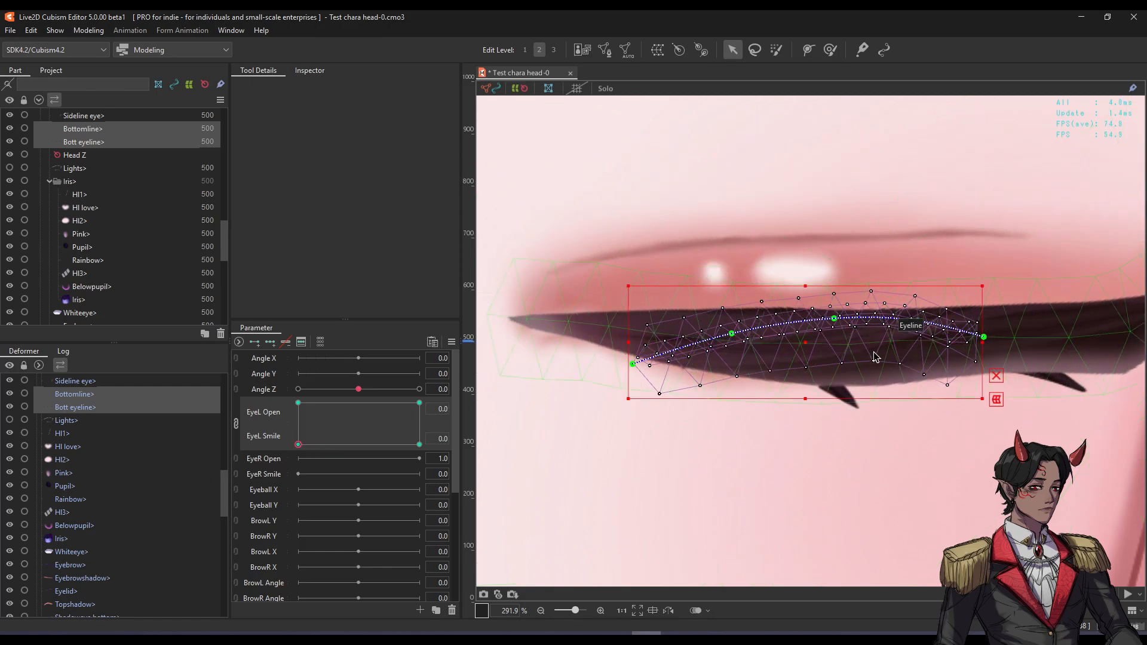
mouse_move(810, 341)
mouse_down()
mouse_move(733, 391)
mouse_move(735, 380)
mouse_up()
drag(636, 423, 662, 363)
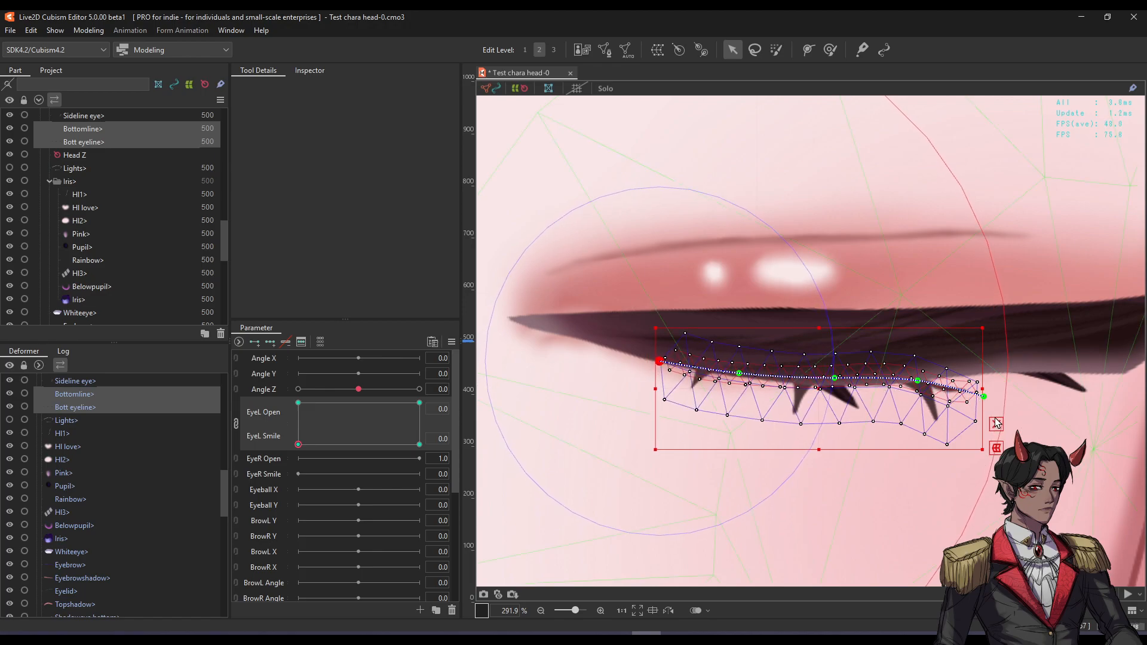
drag(984, 396, 993, 368)
drag(920, 379, 924, 373)
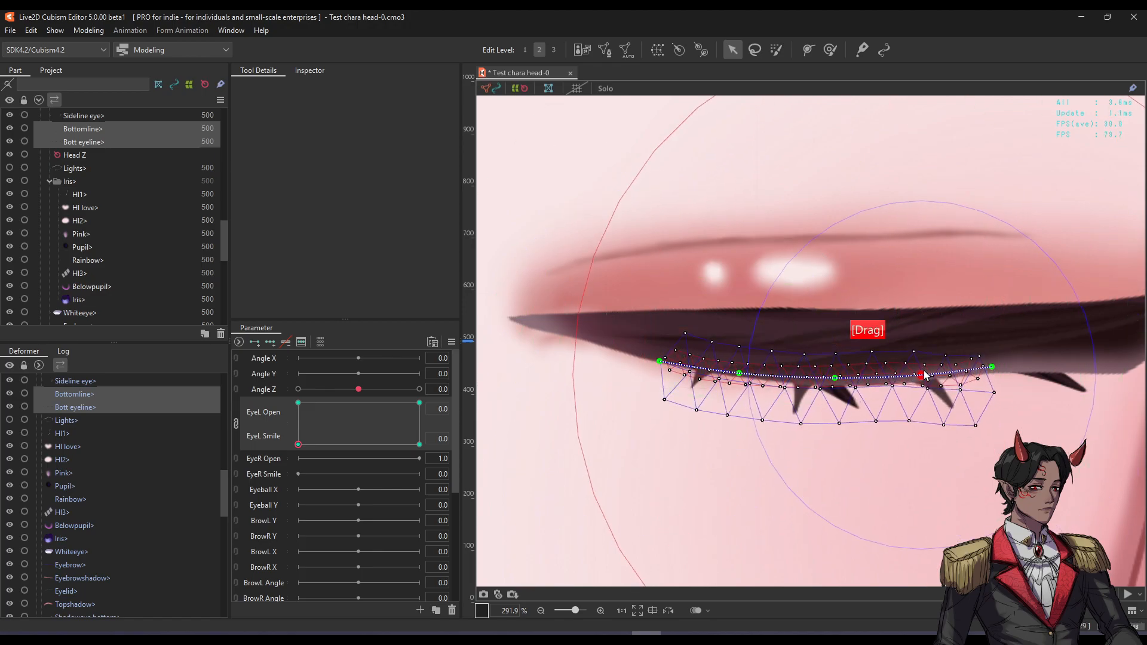
Test the new lower lids on the pad and return the eye to closed, non-smiling at 0.
scroll(894, 375, down, 3)
drag(316, 444, 249, 463)
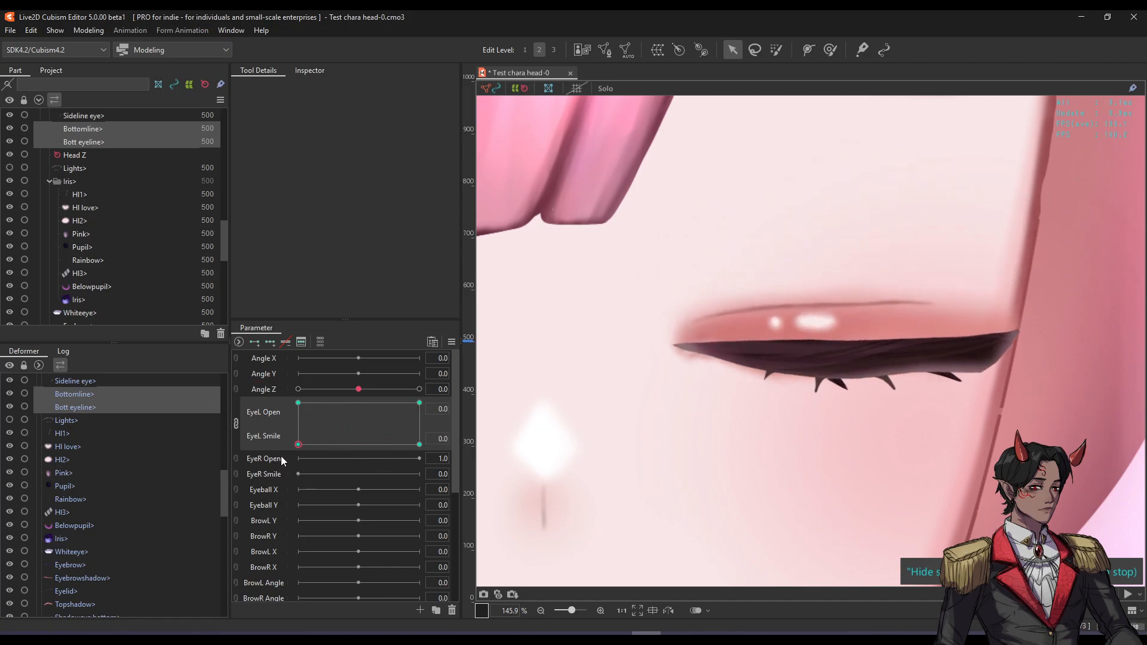
scroll(797, 378, up, 2)
shift+click(853, 379)
key(f)
key(f)
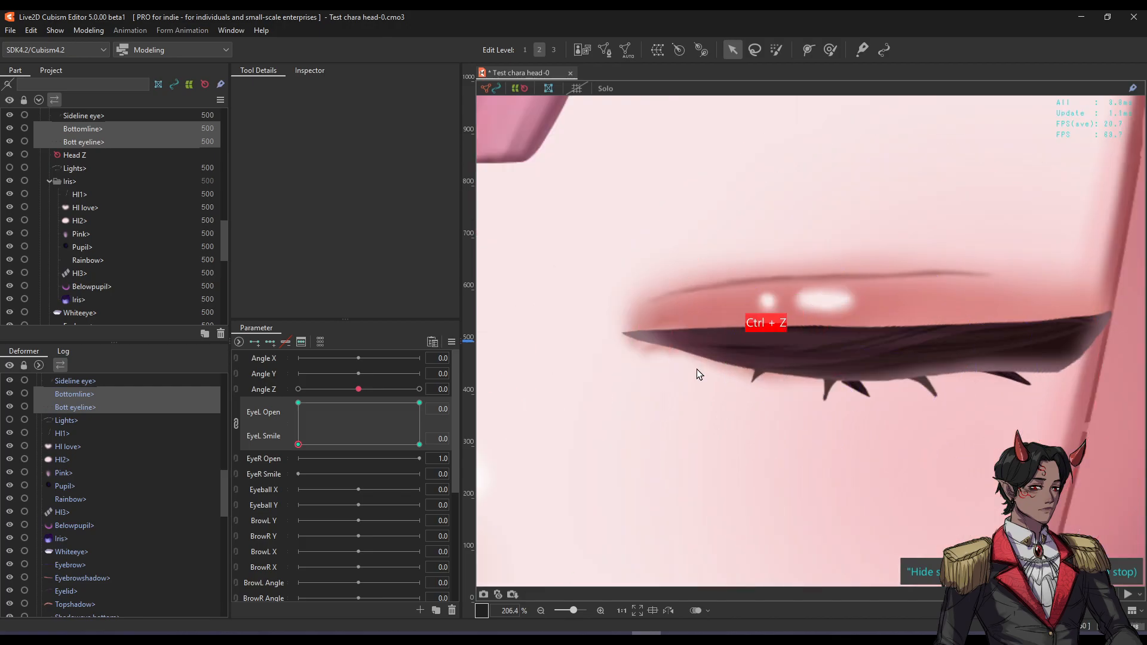
scroll(82, 200, up, 3)
drag(299, 444, 249, 467)
Hide the Eyeline art and select the Shadoweye bottom shadow on the canvas.
click(94, 173)
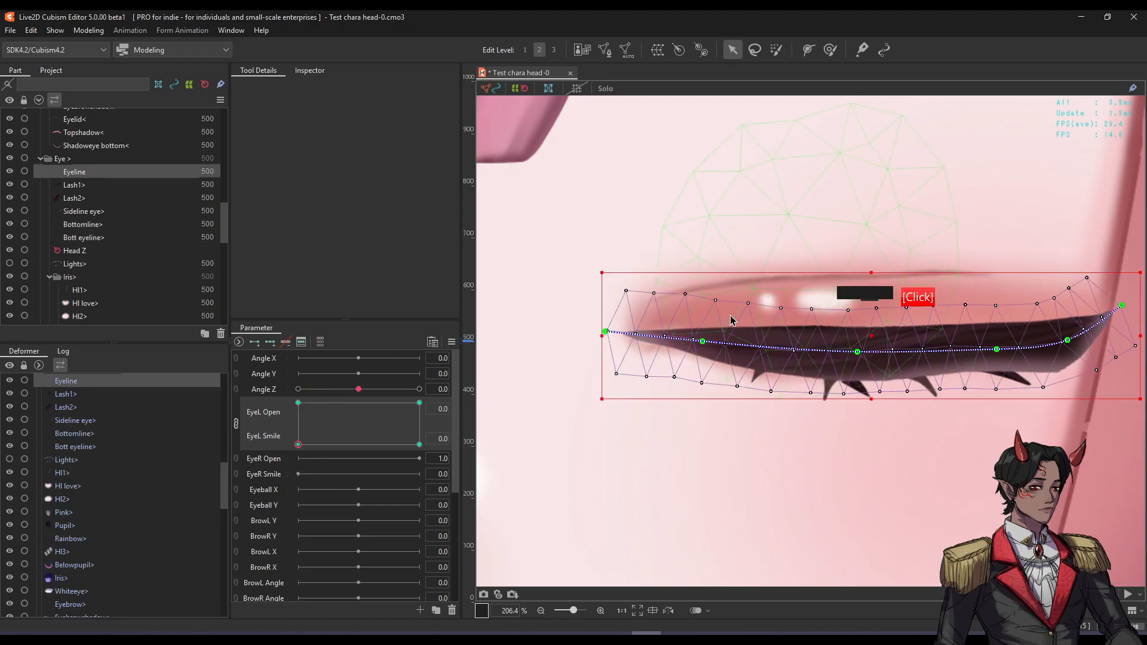
click(10, 172)
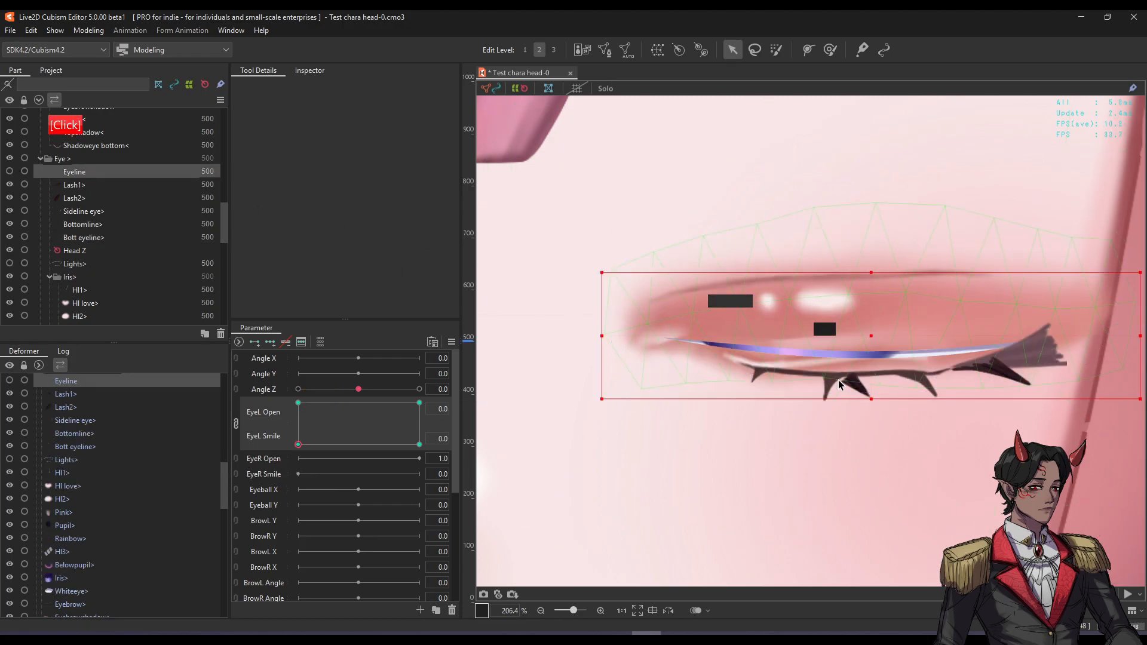
click(709, 360)
scroll(813, 363, up, 2)
key(h)
Pull the bottom shadow down and reshape it along the closed lid's lashes.
mouse_move(823, 363)
mouse_down()
mouse_move(826, 378)
mouse_move(826, 367)
mouse_up()
key(f)
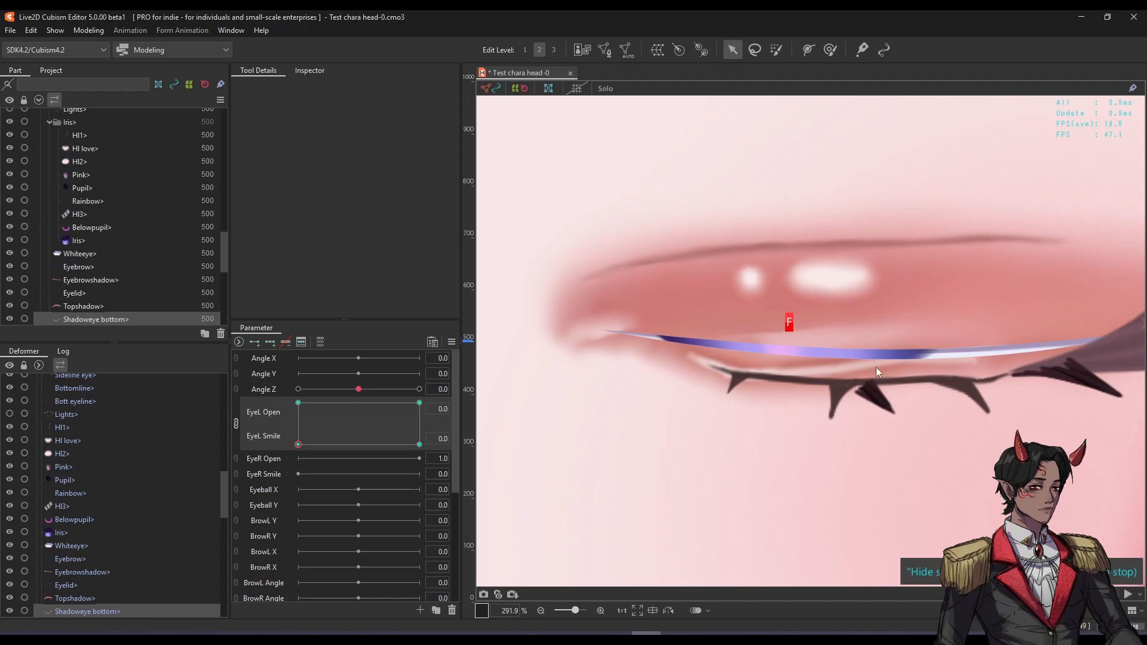
key(f)
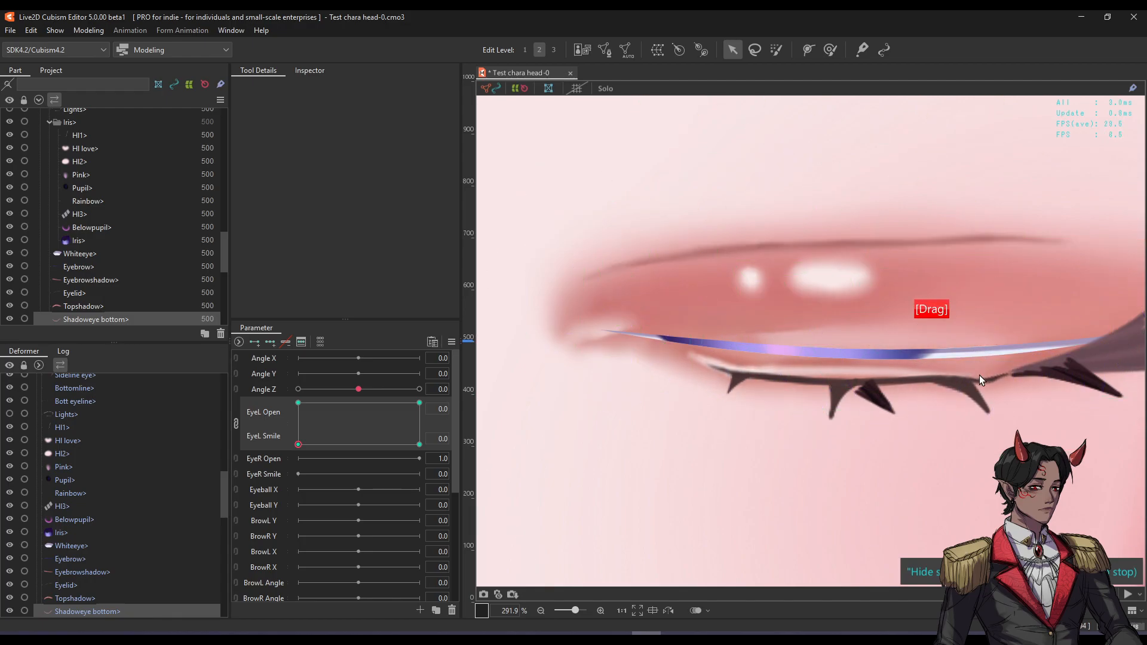
key(f)
key(f)
drag(827, 373, 837, 378)
Lift the shadow's left end and adjust its right end and outer corner.
key(f)
key(f)
drag(673, 347, 671, 339)
key(f)
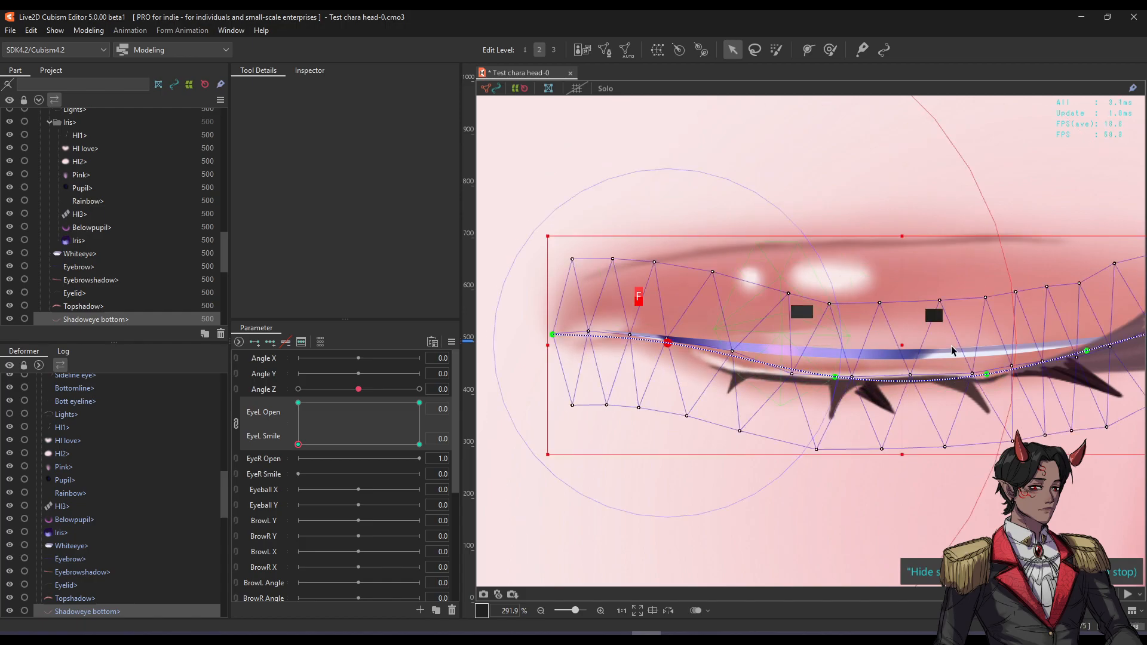
key(f)
drag(1095, 345, 901, 336)
key(f)
key(f)
drag(843, 360, 866, 358)
key(f)
key(f)
Preview the eye opening, then lower and nudge the lower lash shadow points.
scroll(829, 357, down, 2)
mouse_move(299, 447)
mouse_down()
mouse_move(409, 461)
mouse_move(299, 464)
mouse_up()
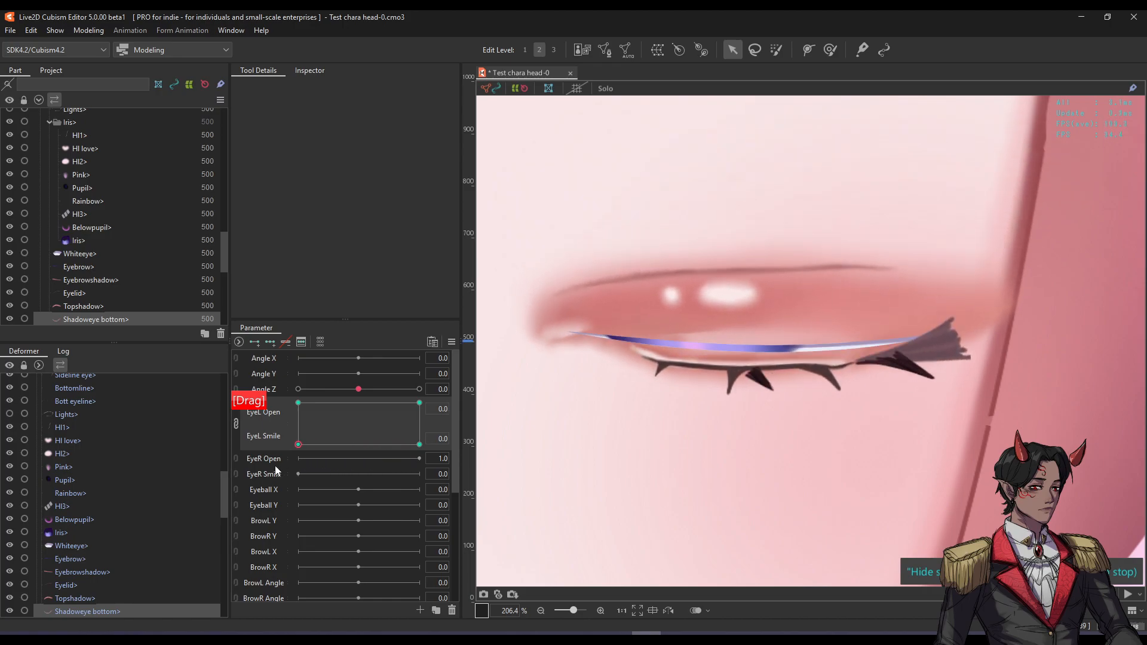
key(f)
key(f)
drag(735, 361, 734, 365)
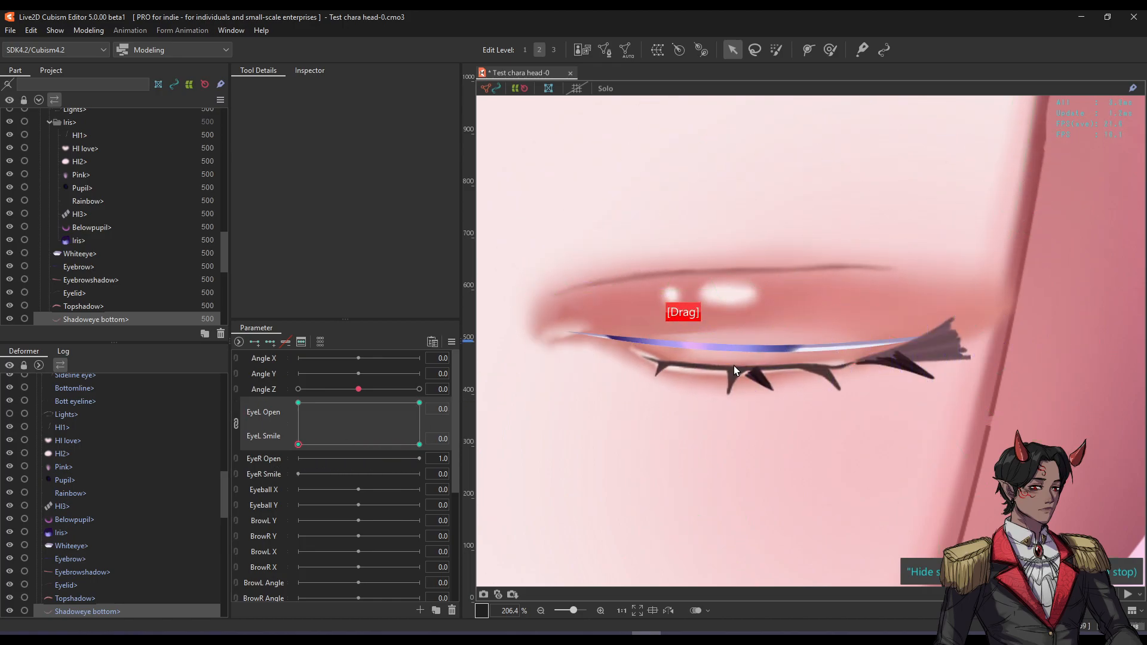
key(f)
key(f)
drag(632, 352, 629, 349)
key(f)
key(f)
drag(847, 359, 843, 367)
Open the eye to check the shadow, comparing the last change with undo and redo.
drag(302, 444, 293, 473)
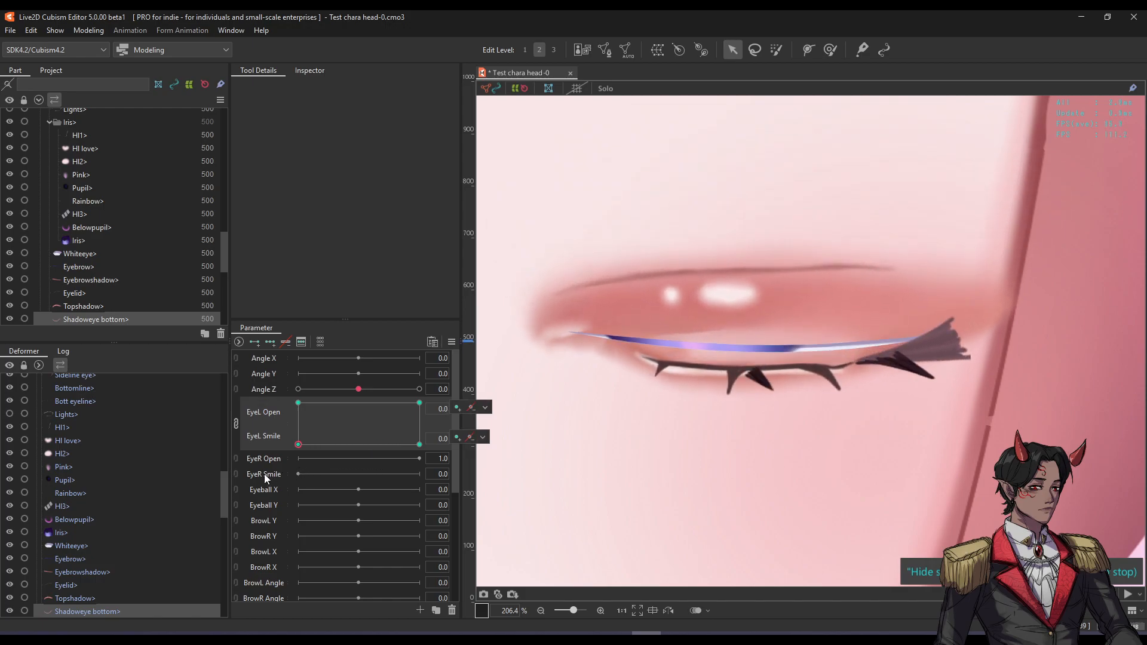
key(ctrl+z)
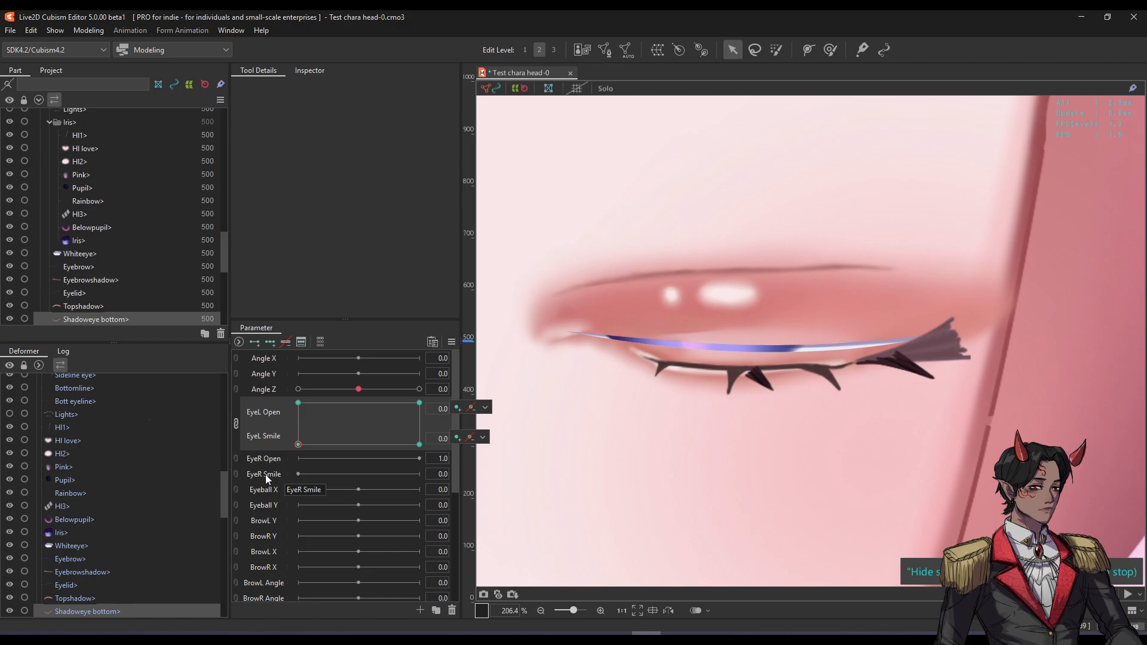
key(ctrl+shift+z)
Select the Whiteeye part and try pulling its shape down, then undo it.
click(605, 340)
scroll(605, 341, up, 3)
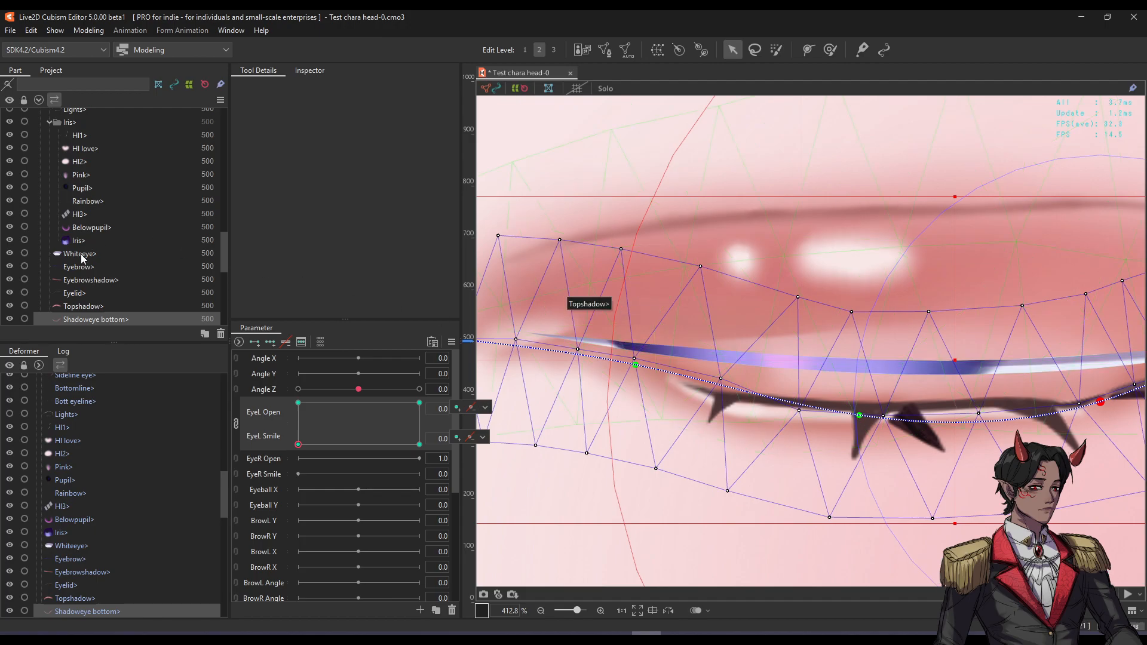
click(80, 254)
scroll(797, 319, down, 2)
key(h)
drag(895, 353, 891, 371)
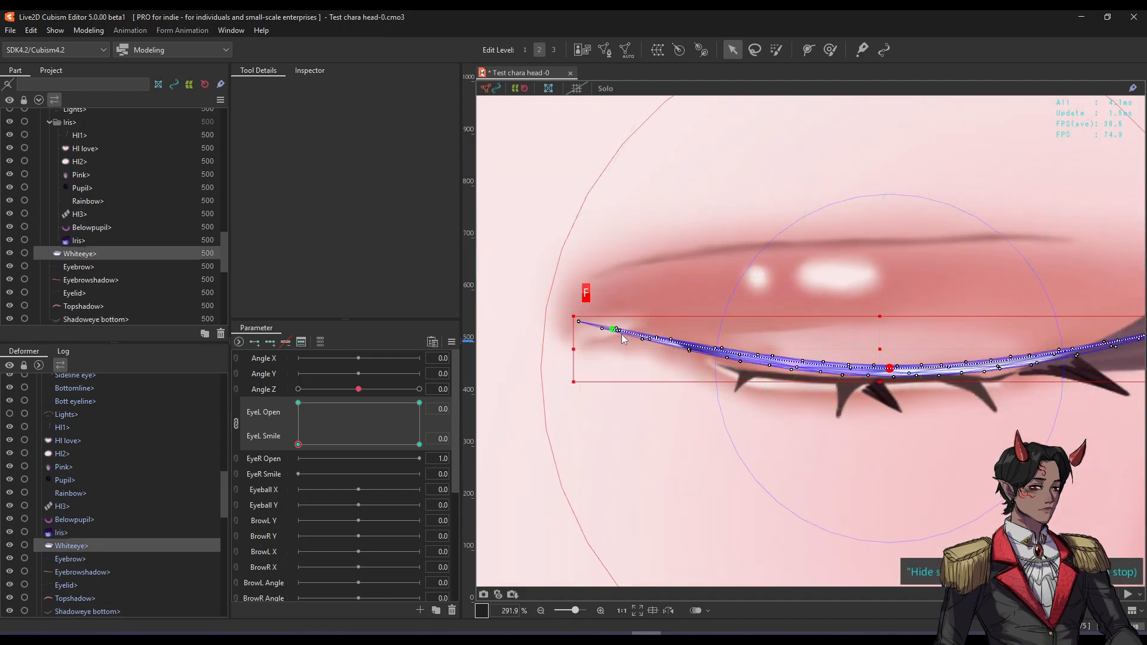
key(ctrl+z)
key(ctrl+z)
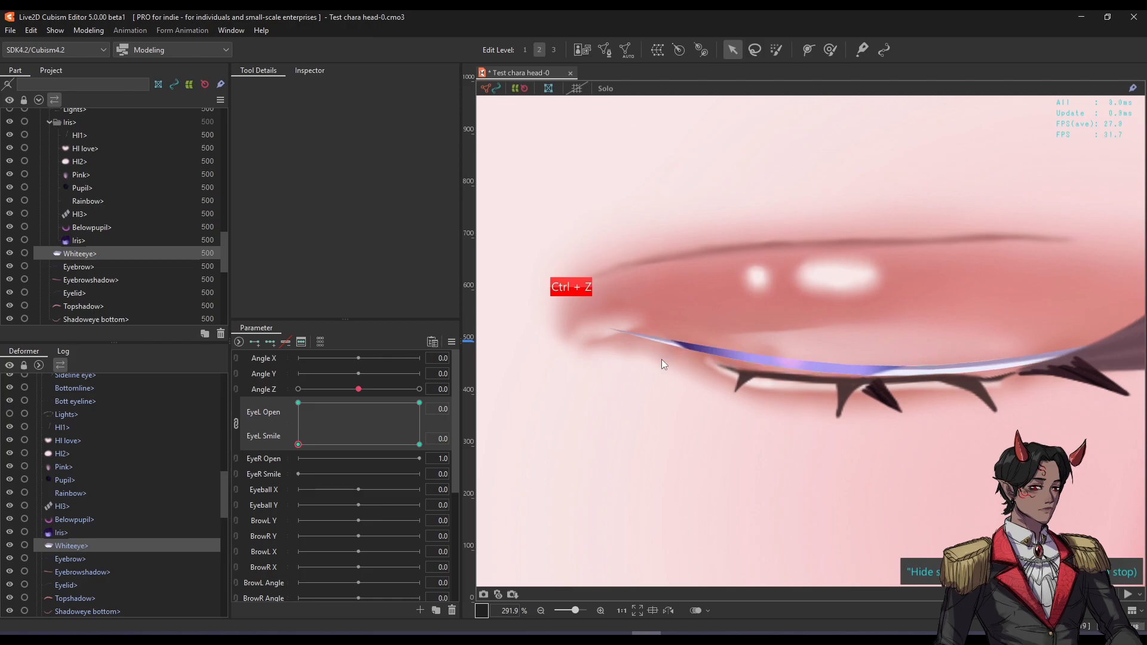
Move the Whiteeye's outer end down and to the left.
drag(1068, 339, 924, 317)
drag(1033, 313, 990, 332)
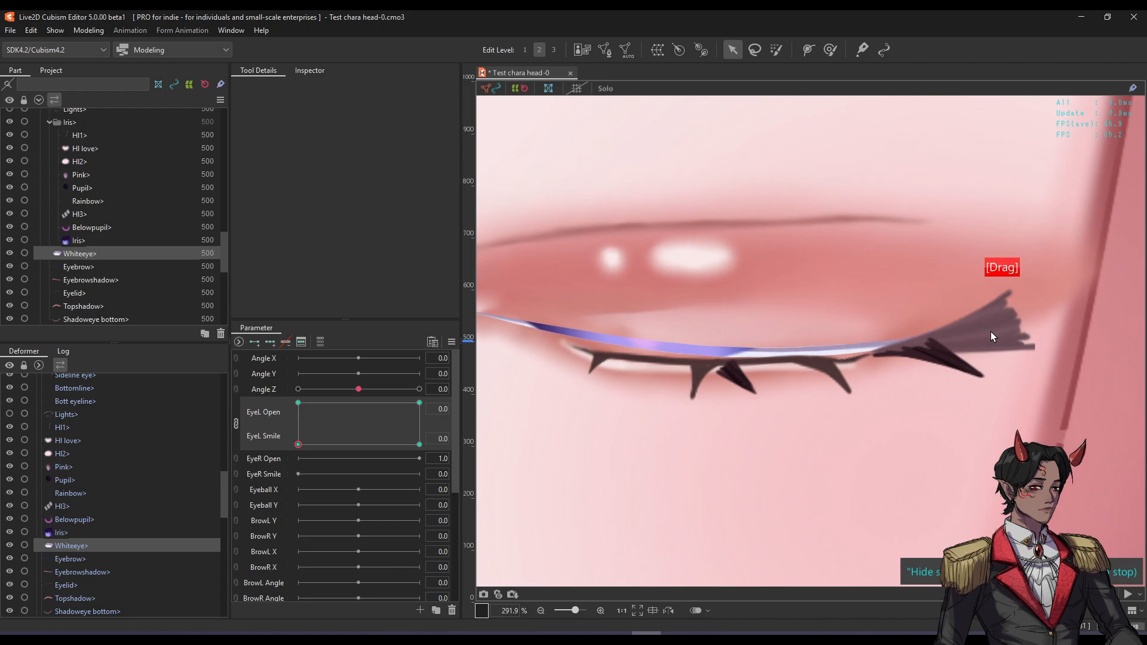
drag(685, 312, 772, 319)
key(f)
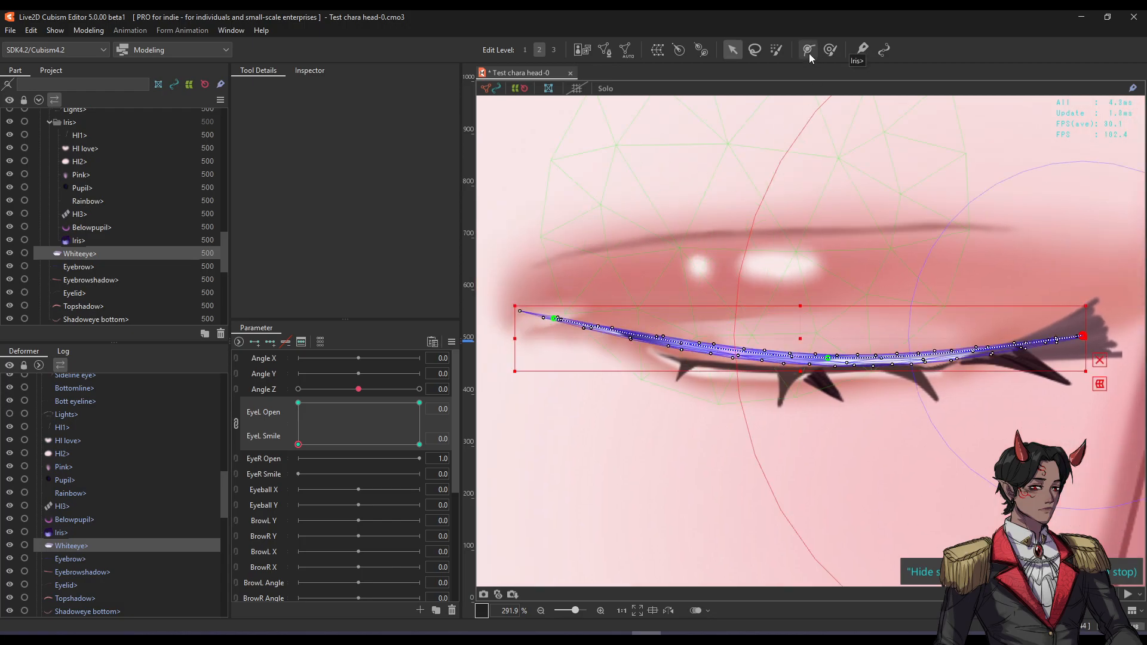
Add a deform-path point on Whiteeye and pull it down into a thin curve along the lid.
click(809, 52)
click(666, 343)
drag(667, 342, 672, 356)
key(f)
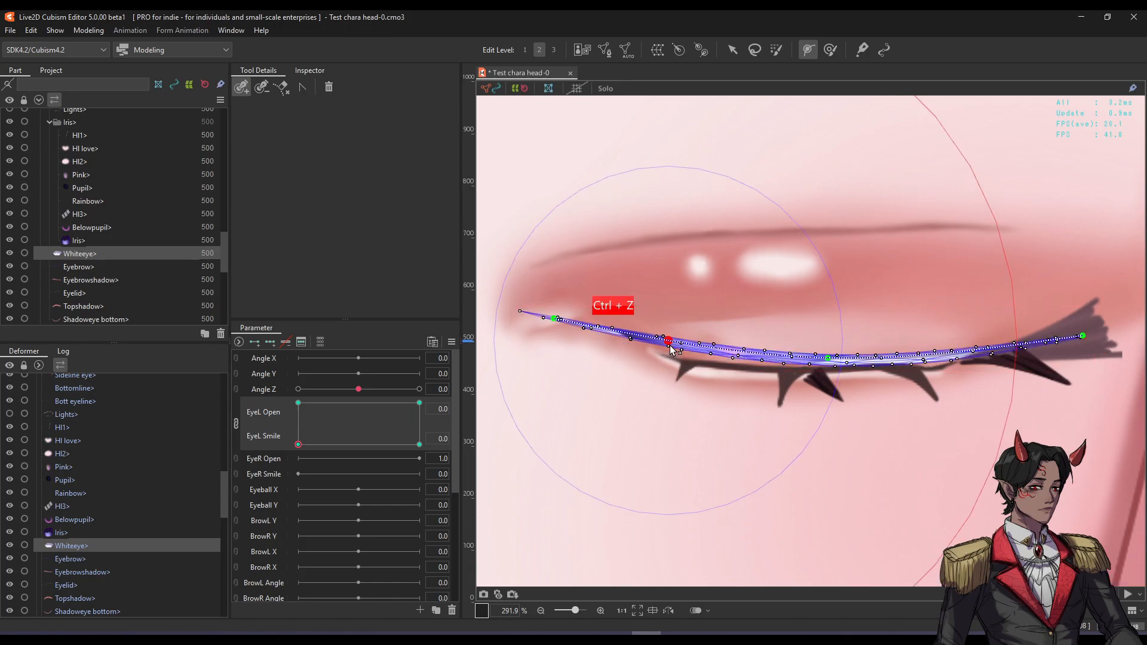
key(v)
key(f)
drag(828, 358, 831, 360)
key(f)
key(f)
drag(302, 448, 279, 456)
key(f)
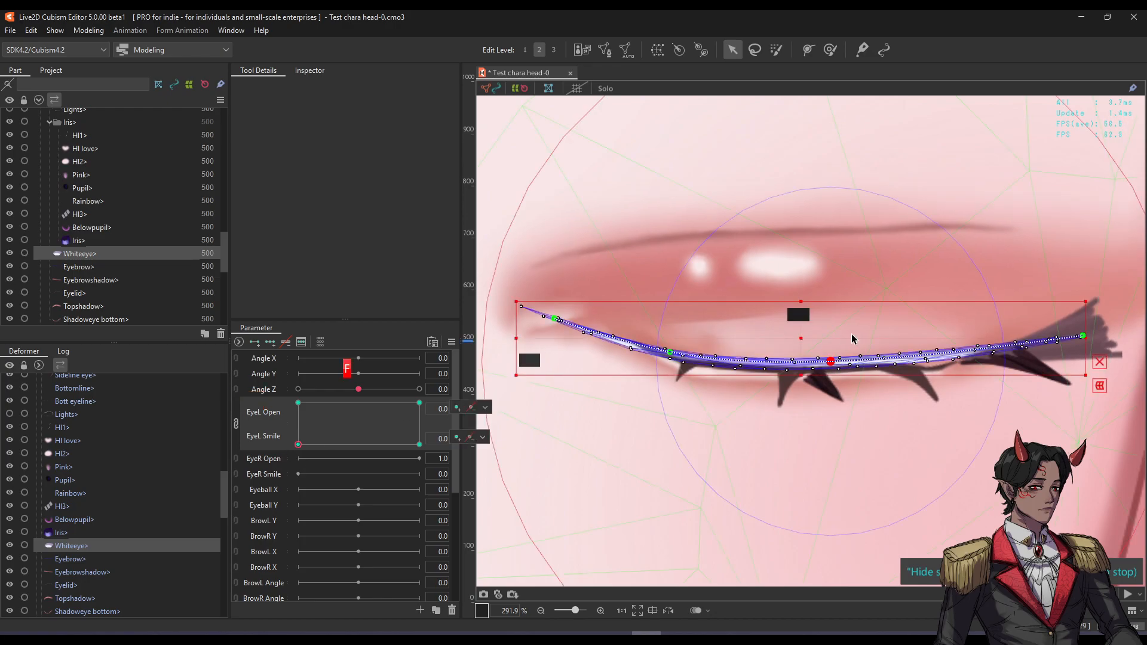
Select Bottomline and Bott eyeline and shift their outer end up and right.
click(919, 374)
shift+click(926, 388)
key(f)
drag(914, 372, 976, 351)
key(f)
key(f)
key(f)
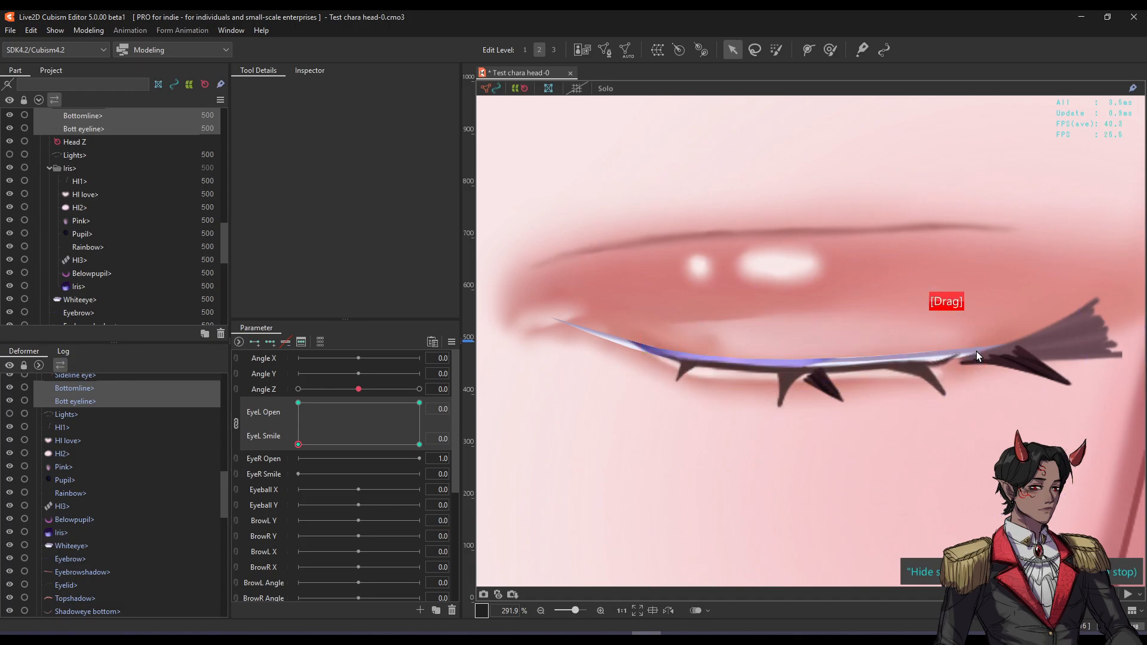
drag(412, 458, 242, 459)
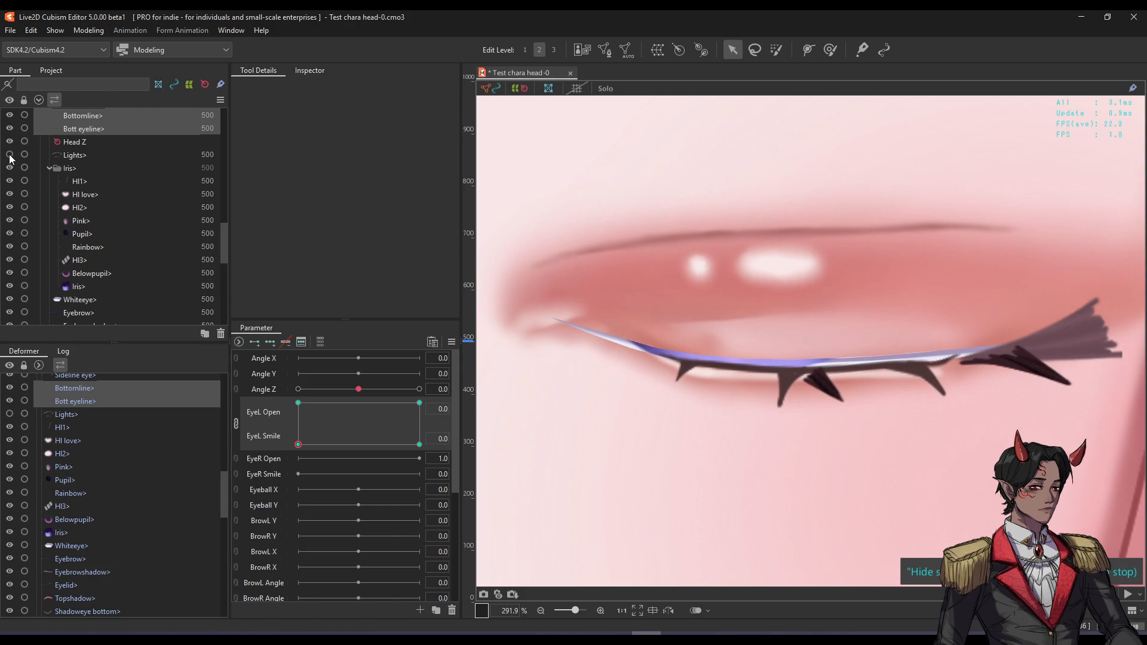
Show the Eyeline art again and test the eye opening and closing.
key(f)
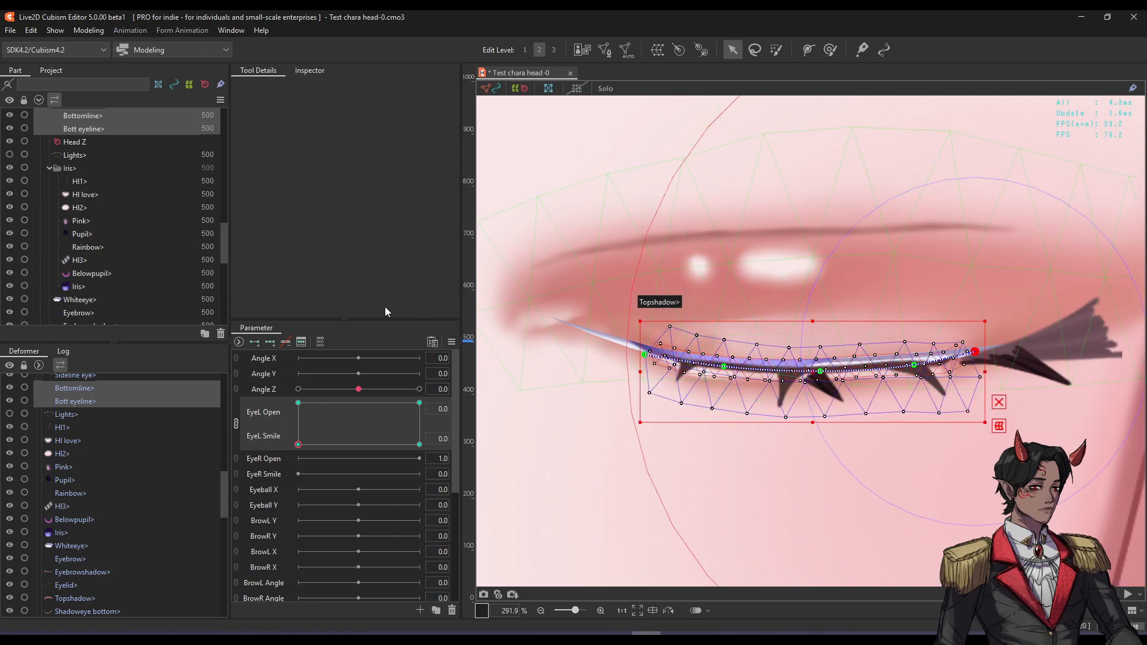
scroll(82, 220, up, 3)
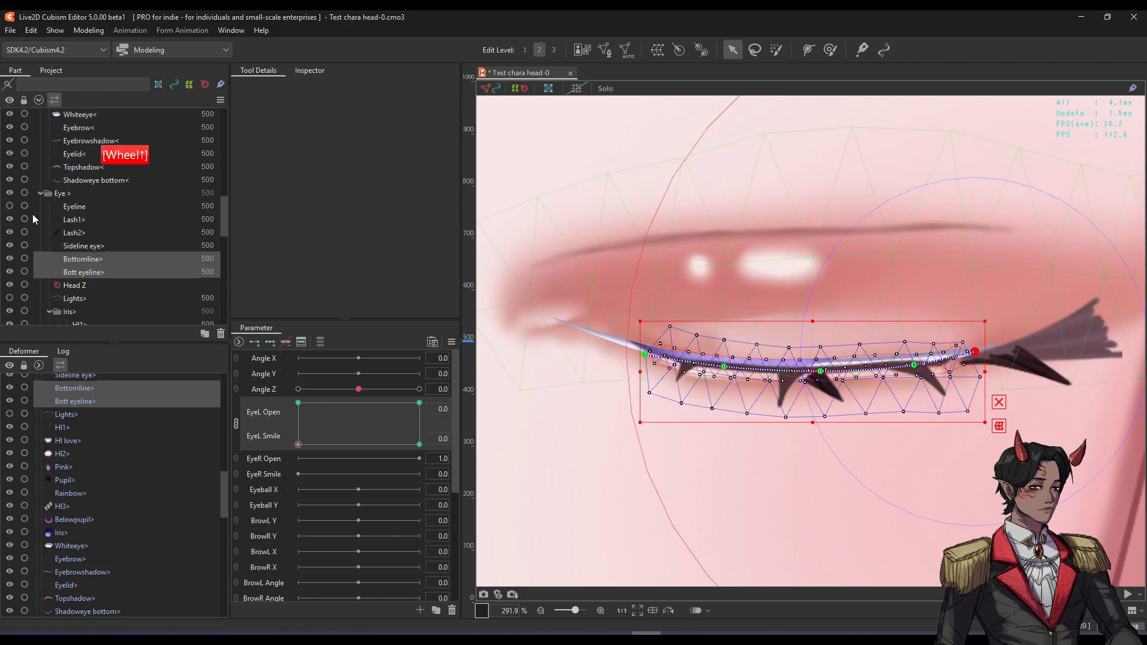
click(10, 206)
scroll(696, 268, down, 4)
key(f)
scroll(732, 221, up, 2)
drag(403, 409, 295, 472)
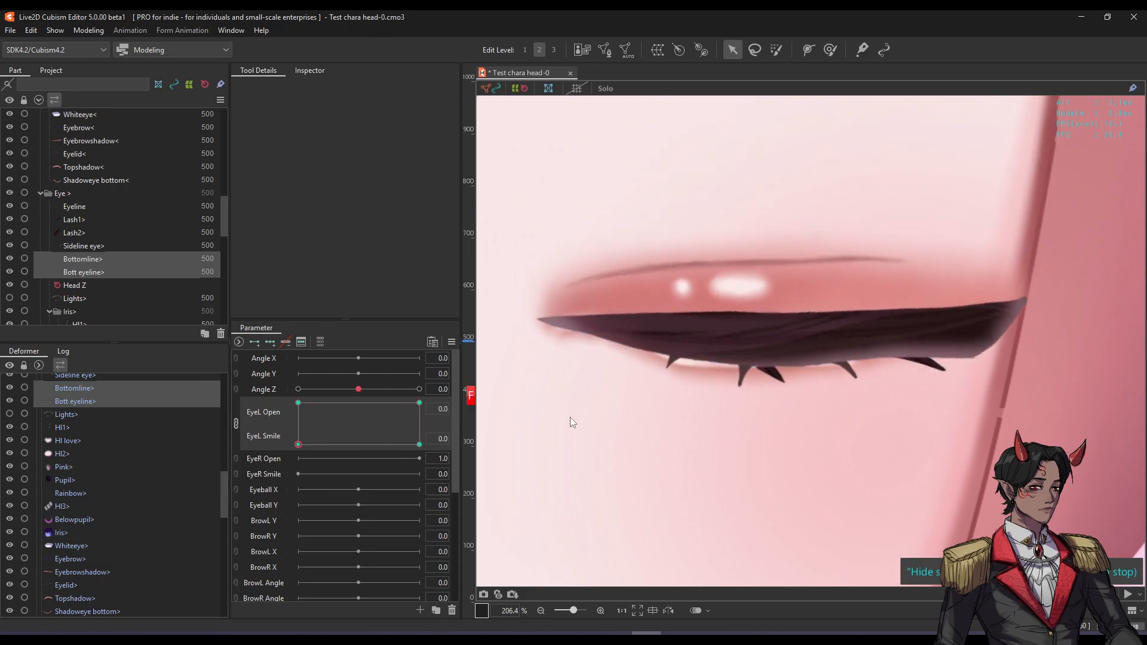
Raise the Shadoweye bottom shadow's points and left end to fit the closed lid.
scroll(639, 400, up, 3)
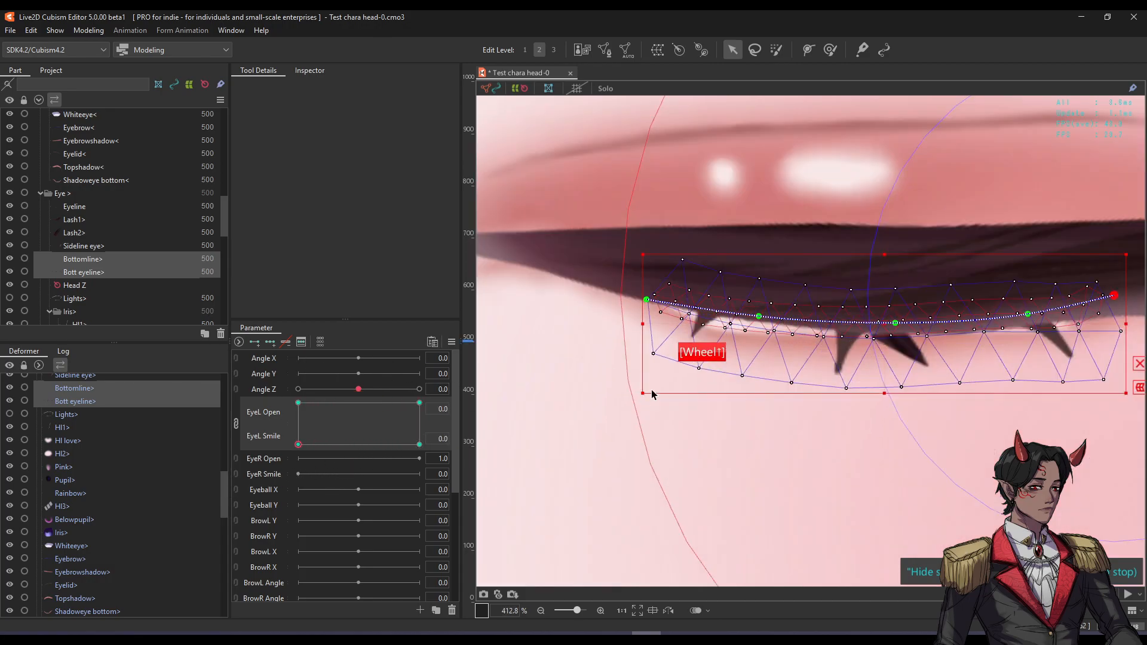
click(630, 312)
key(ctrl+h)
drag(841, 328, 840, 316)
key(ctrl+t)
drag(624, 282, 626, 273)
key(ctrl+t)
scroll(684, 355, down, 2)
drag(710, 324, 693, 358)
drag(299, 445, 237, 457)
Close the left eye fully, then drag the EyeL pad back toward fully open.
scroll(731, 359, down, 6)
drag(737, 328, 755, 338)
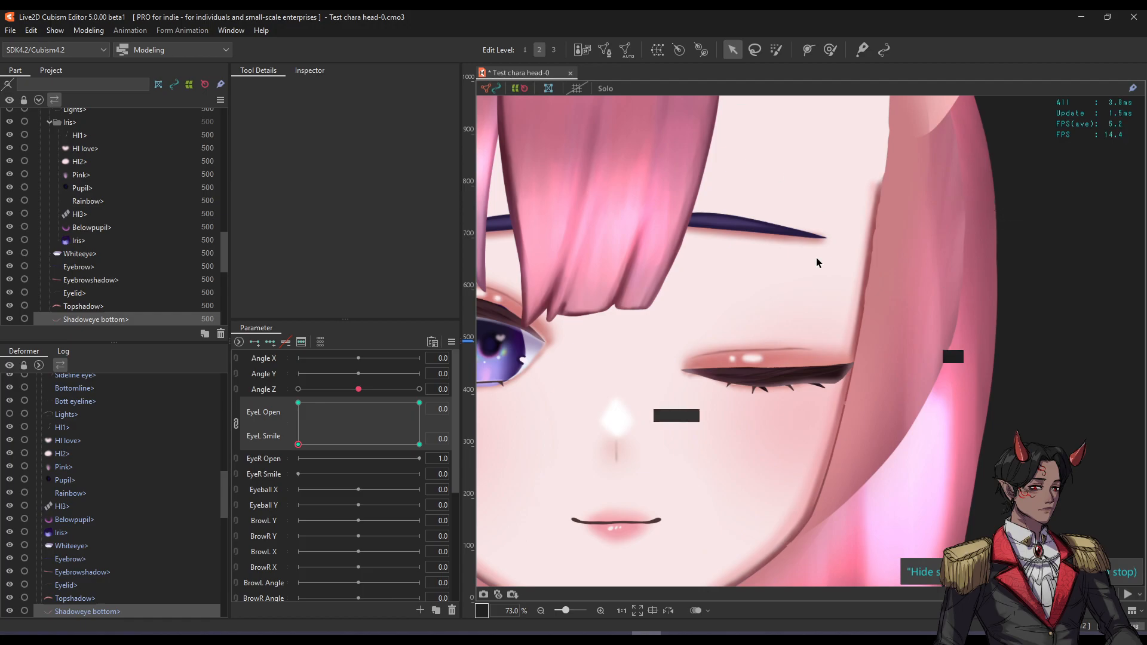
drag(298, 445, 517, 382)
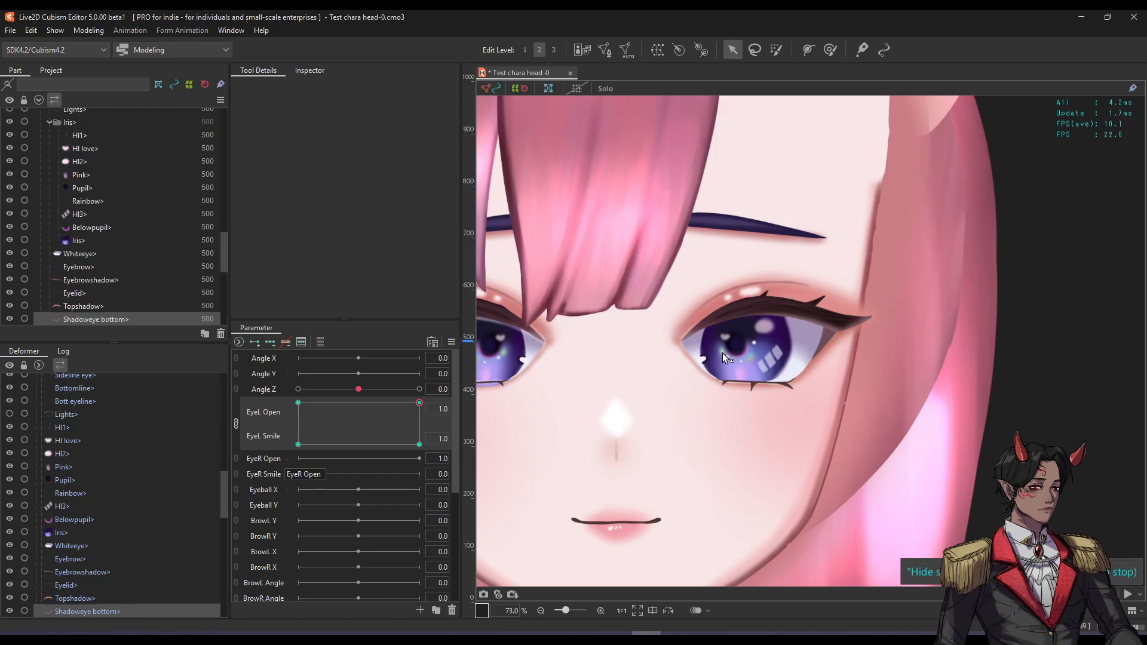
Select the Iris mesh and test-move it, then undo the move.
scroll(722, 353, up, 5)
click(879, 316)
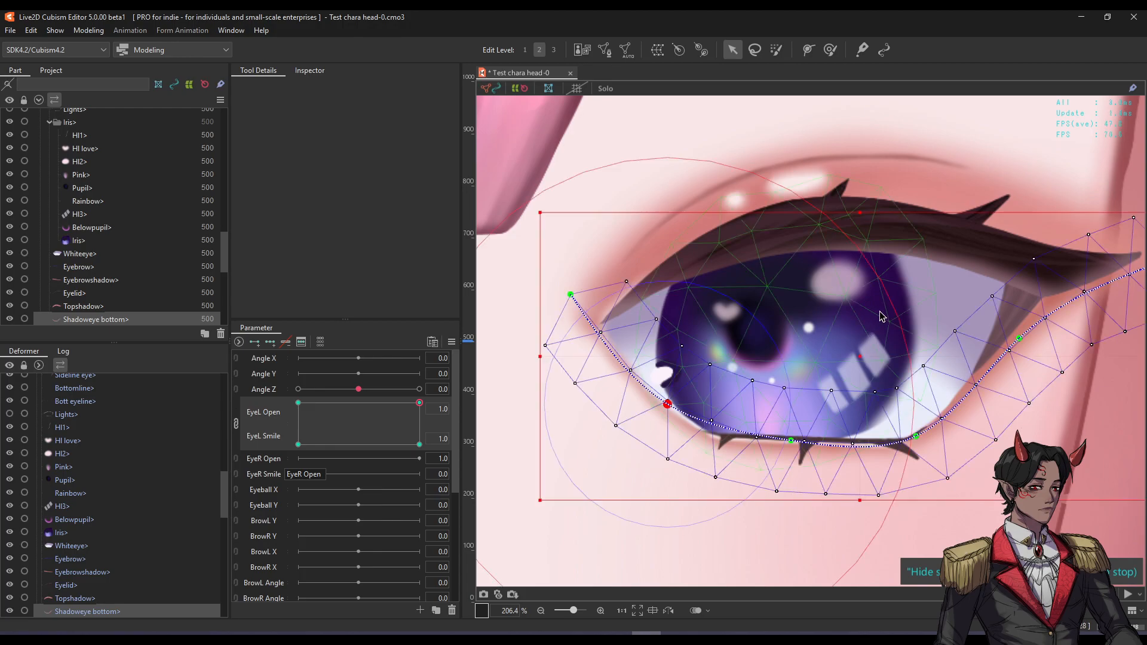
click(824, 303)
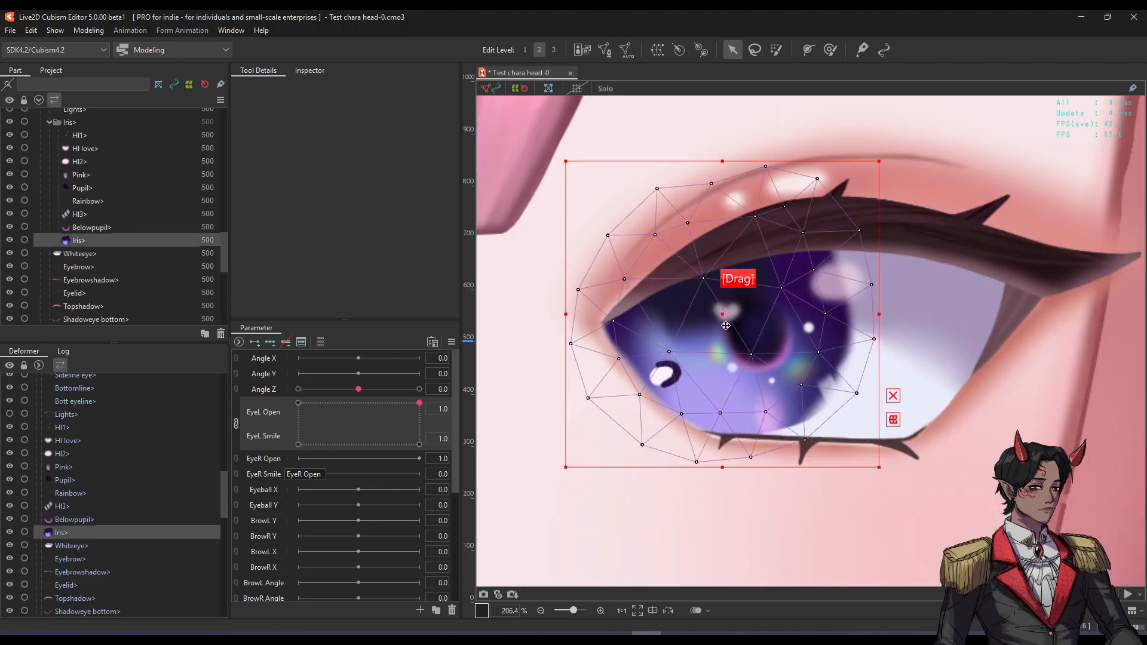
drag(725, 325, 764, 332)
key(ctrl+z)
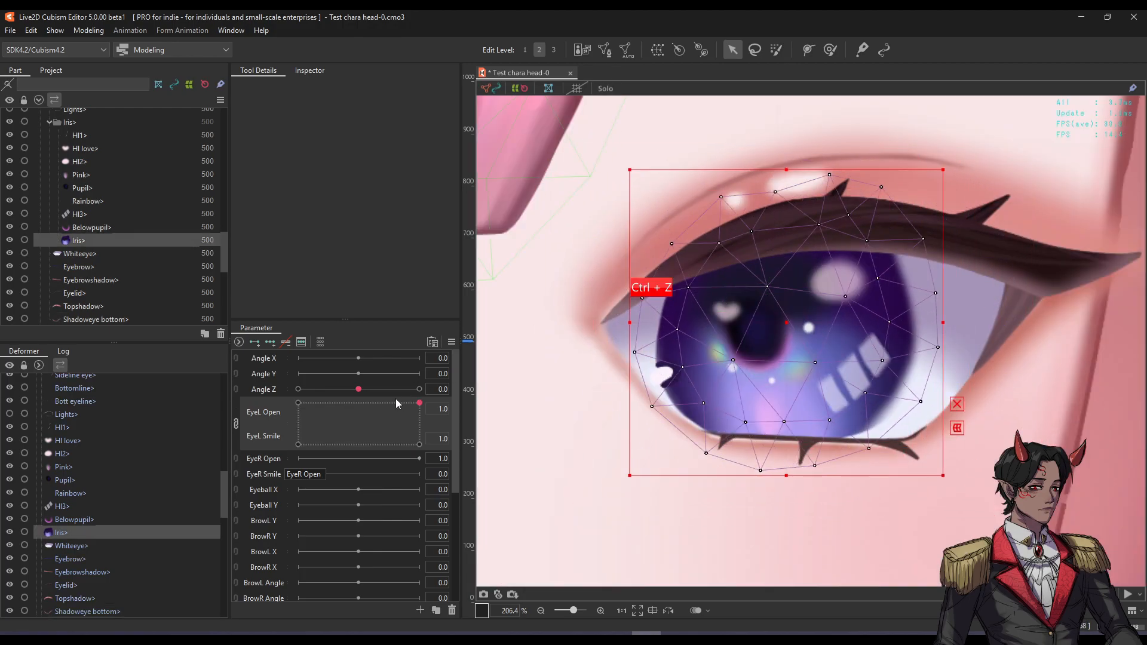
Unlink EyeL Open and EyeL Smile, and lower EyeL Open to 0.4.
click(236, 423)
drag(422, 405, 346, 397)
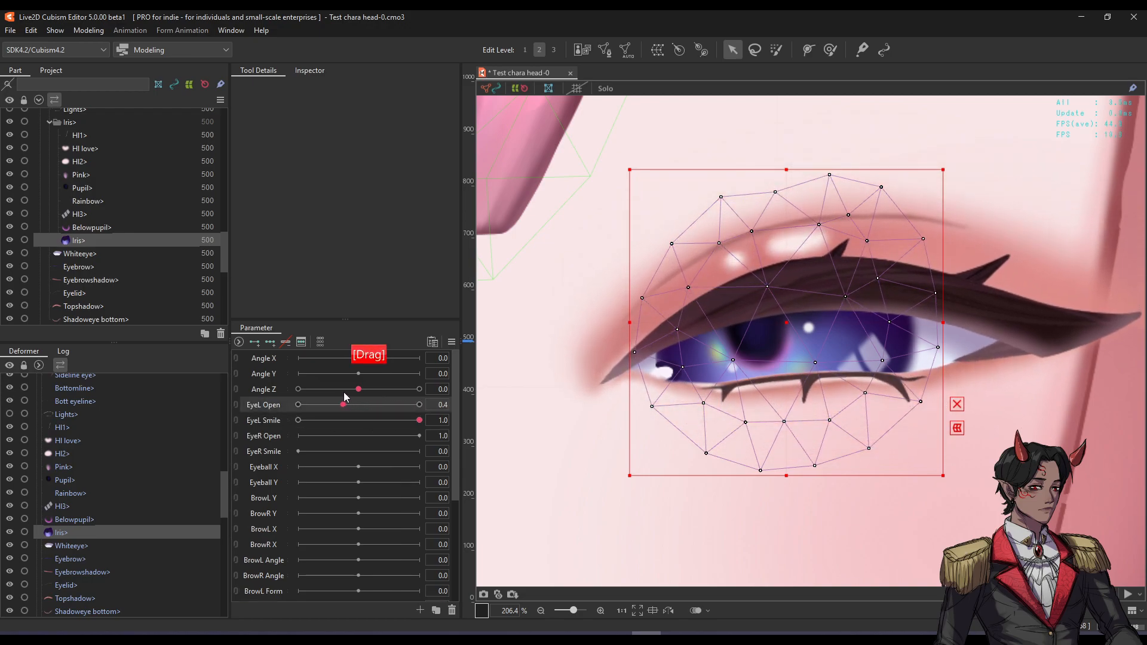
scroll(764, 375, down, 3)
scroll(762, 364, up, 2)
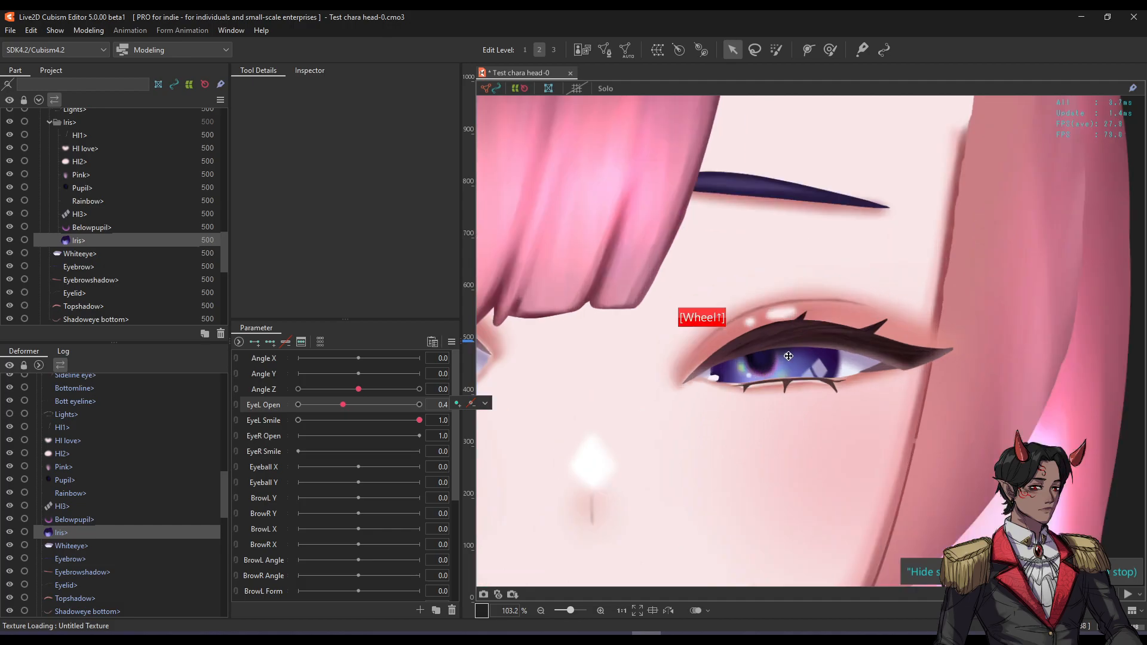
scroll(776, 356, up, 4)
key(f)
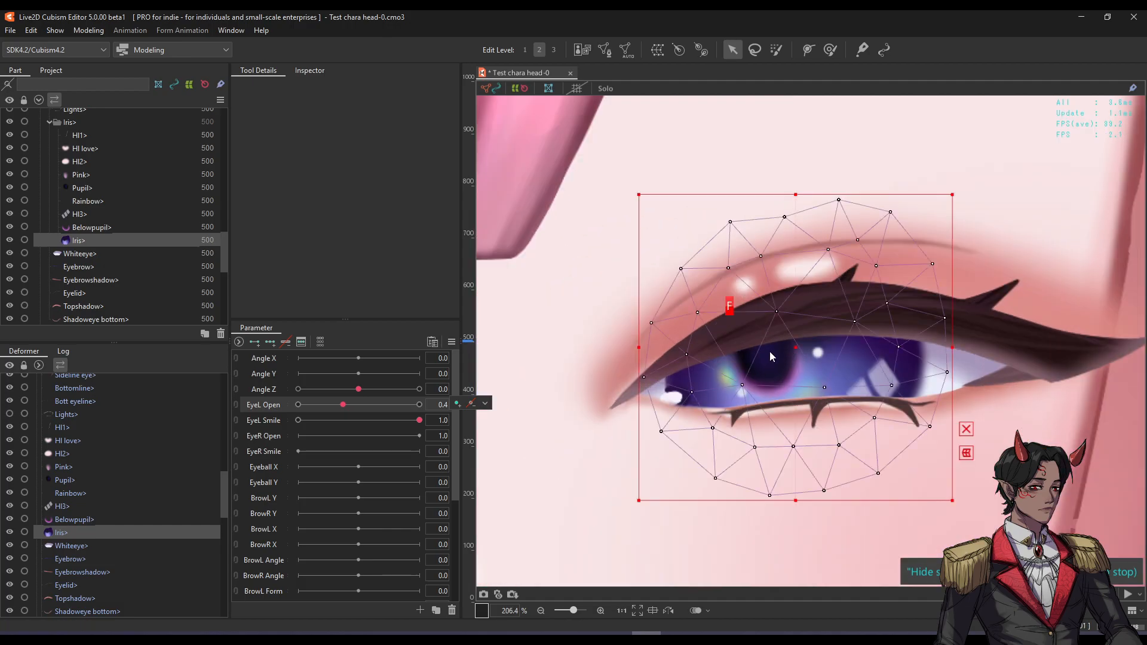
key(f)
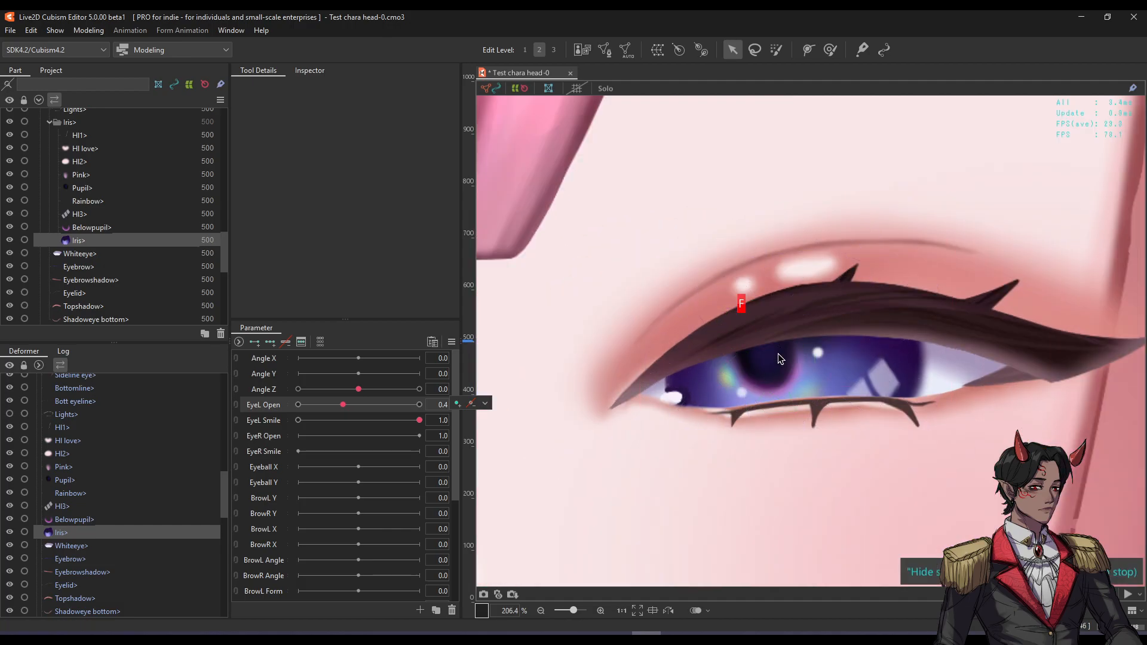
key(f)
key(f)
key(f)
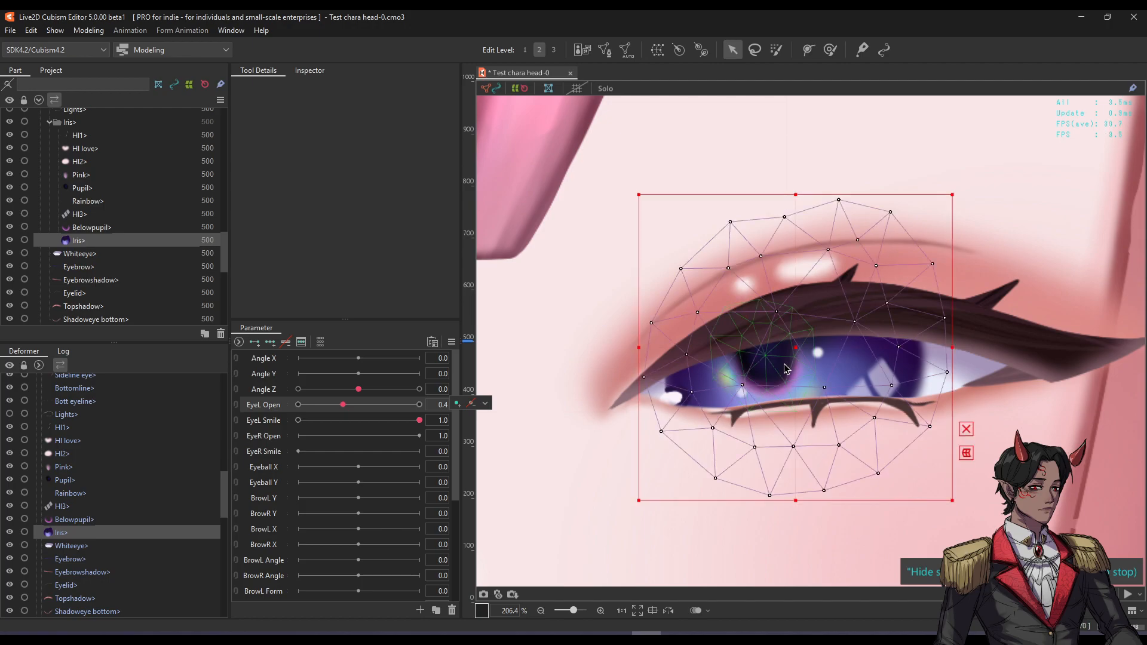
Set EyeL Open to 0.2 then 0.8, and test-shift iris parts HI1 through Iris.
mouse_move(343, 404)
mouse_down()
mouse_move(316, 405)
mouse_move(419, 405)
mouse_move(382, 423)
mouse_move(411, 424)
mouse_move(400, 404)
mouse_move(347, 406)
mouse_up()
scroll(788, 382, down, 2)
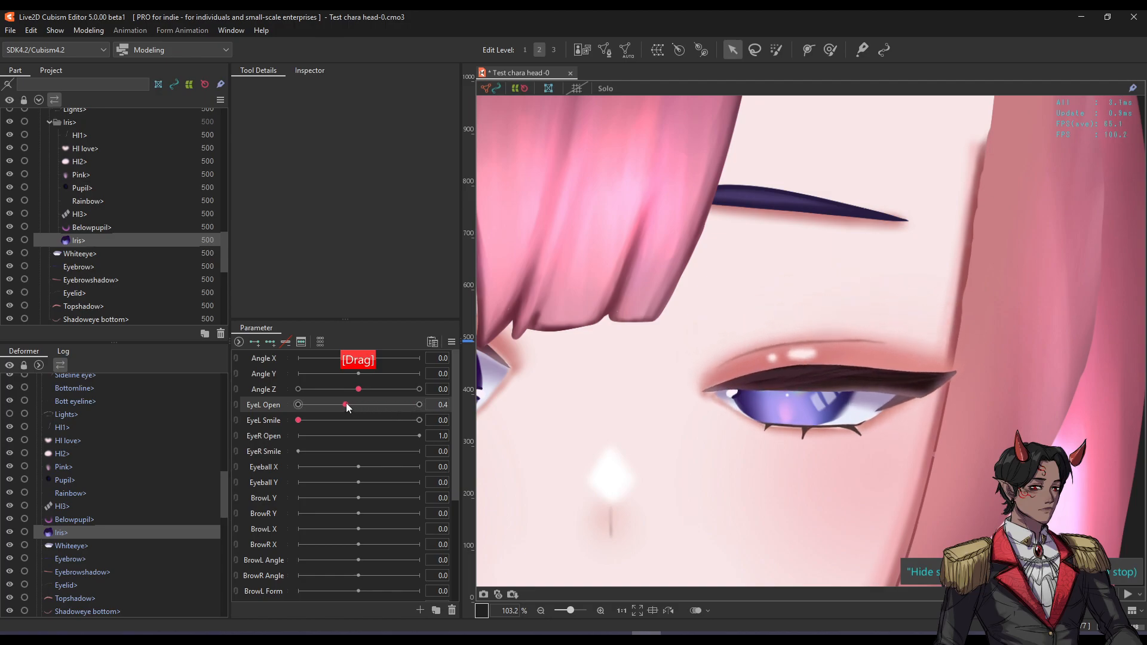
scroll(819, 328, down, 3)
scroll(837, 382, up, 5)
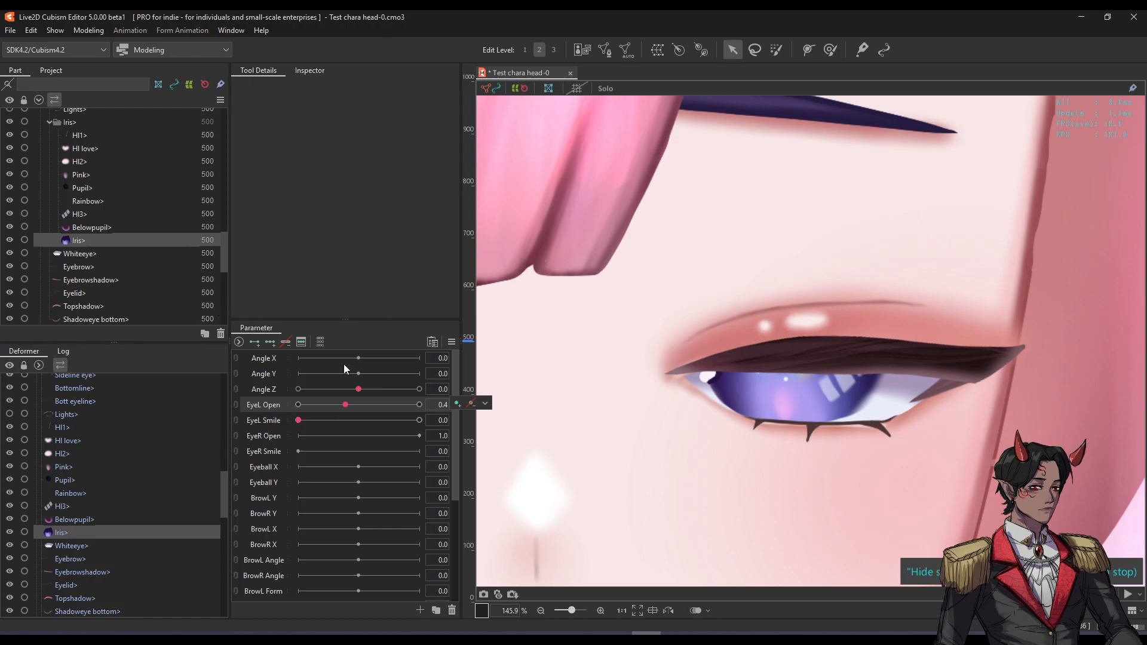
drag(347, 404, 421, 404)
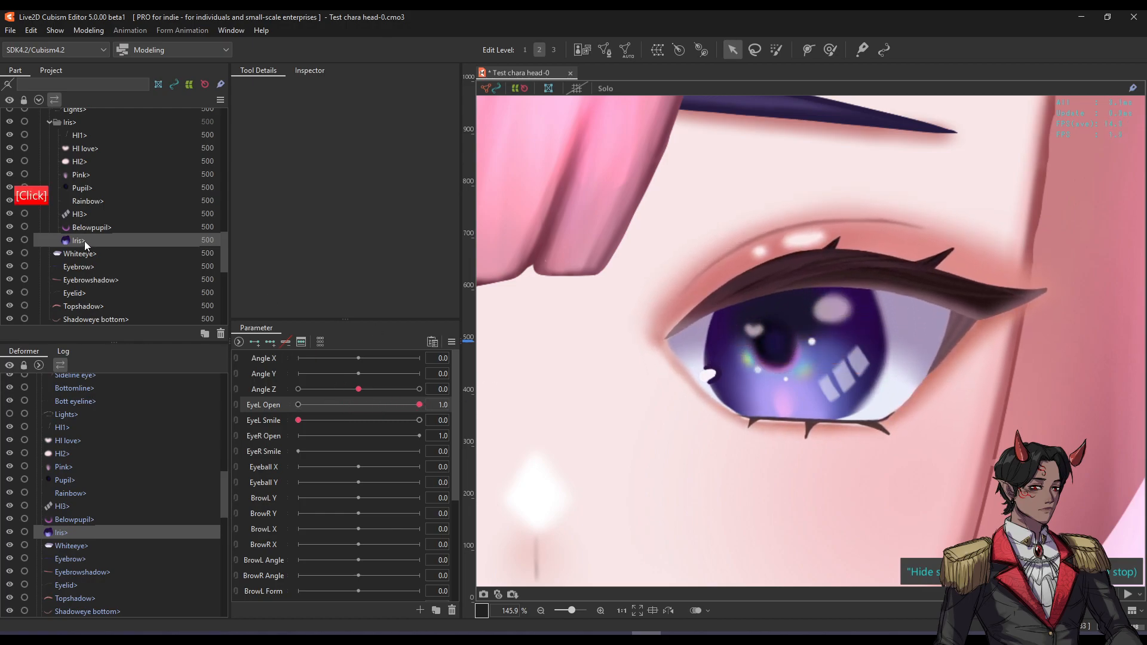
shift+click(96, 135)
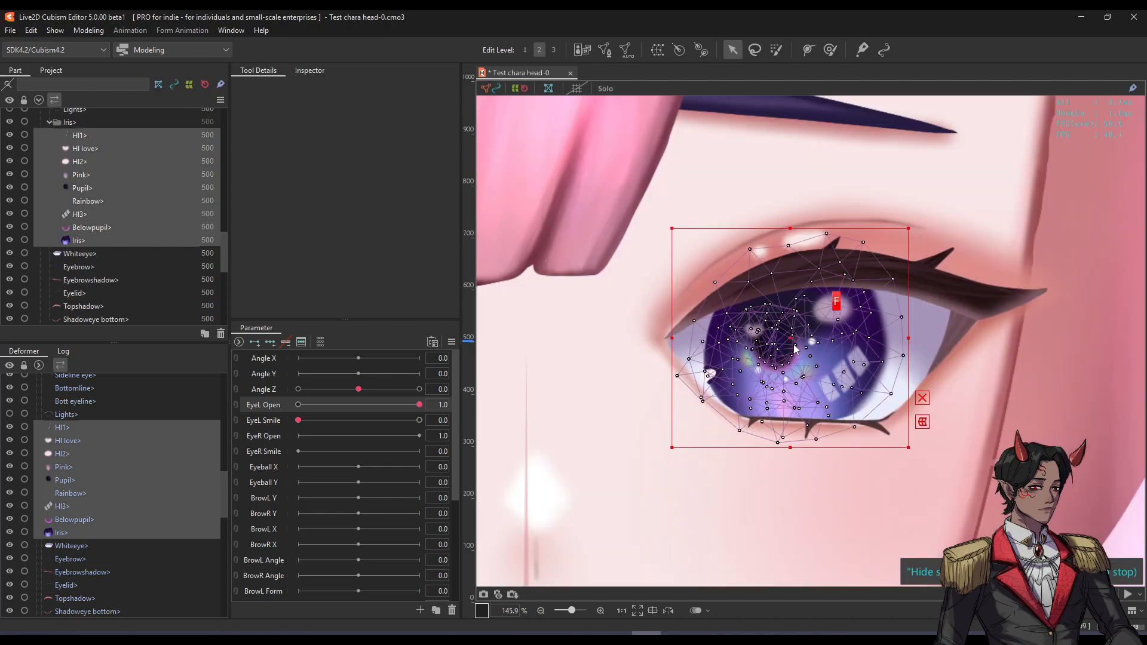
drag(789, 344, 818, 314)
Undo the iris move and try creating a PUPIL CLOSE warp deformer, then undo it.
key(ctrl+z)
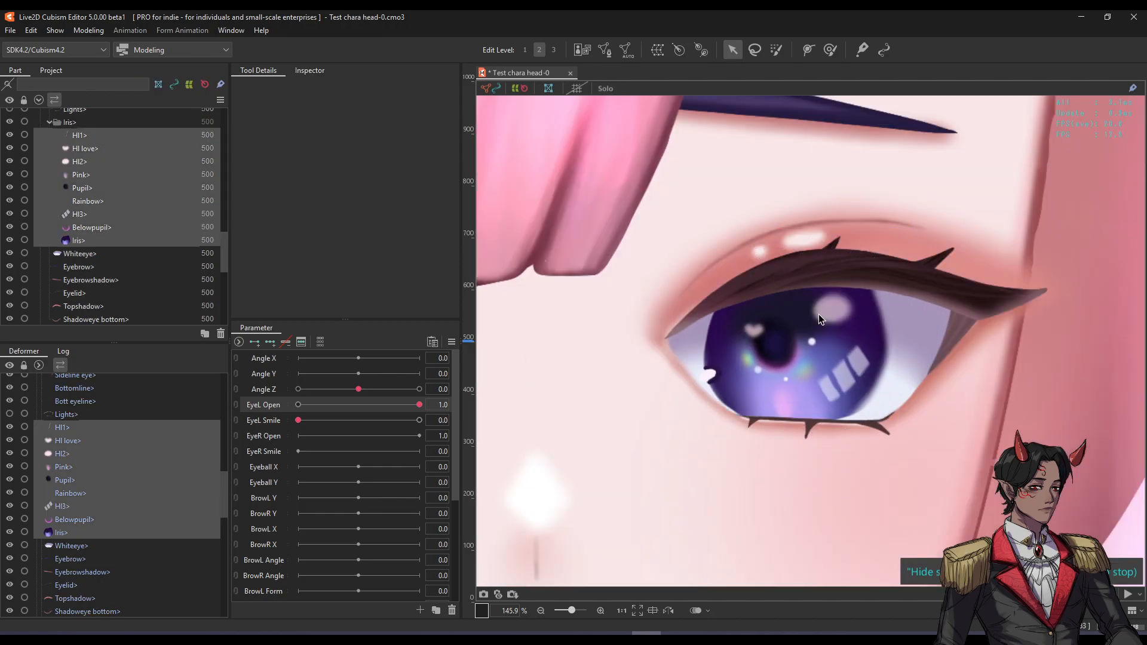
key(ctrl+d)
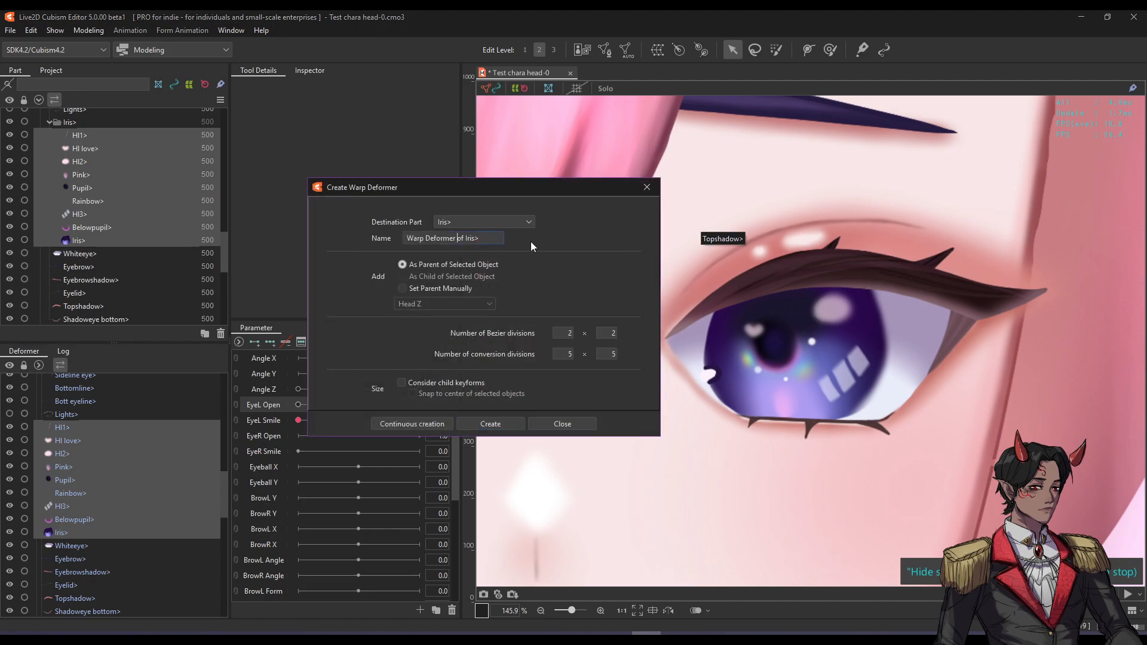
key(ctrl+a)
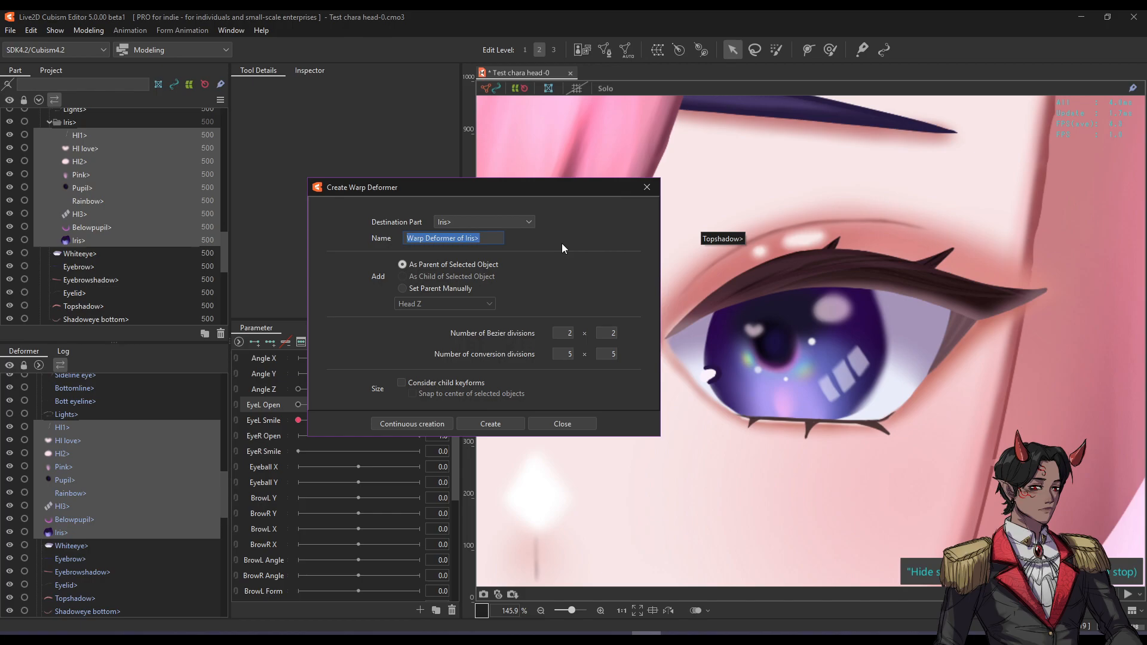
text(PUPIL CLOSE)
click(503, 421)
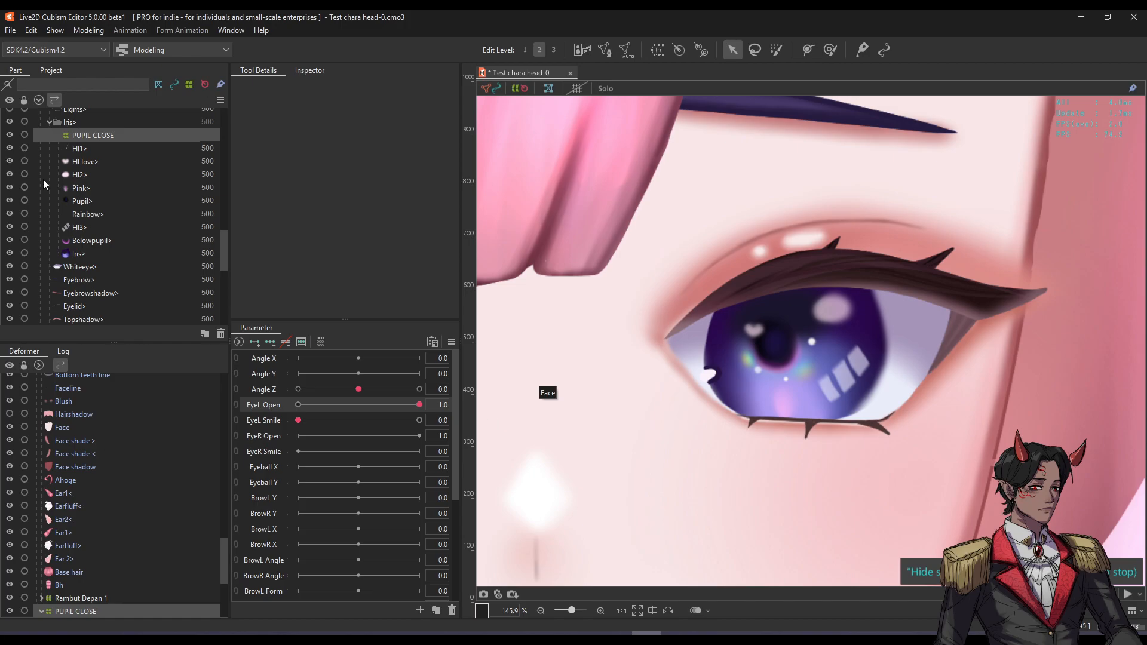
key(ctrl+z)
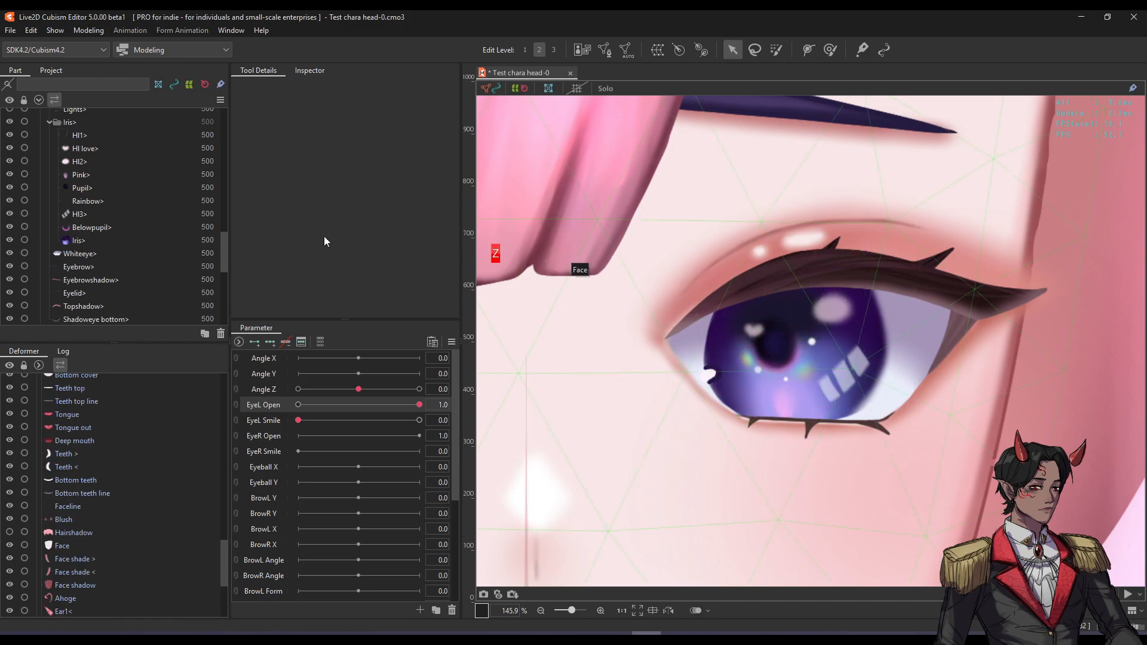
Reselect iris parts HI1 through Iris and wrap them in a PUPIL CLOSE warp deformer.
click(99, 133)
shift+click(86, 240)
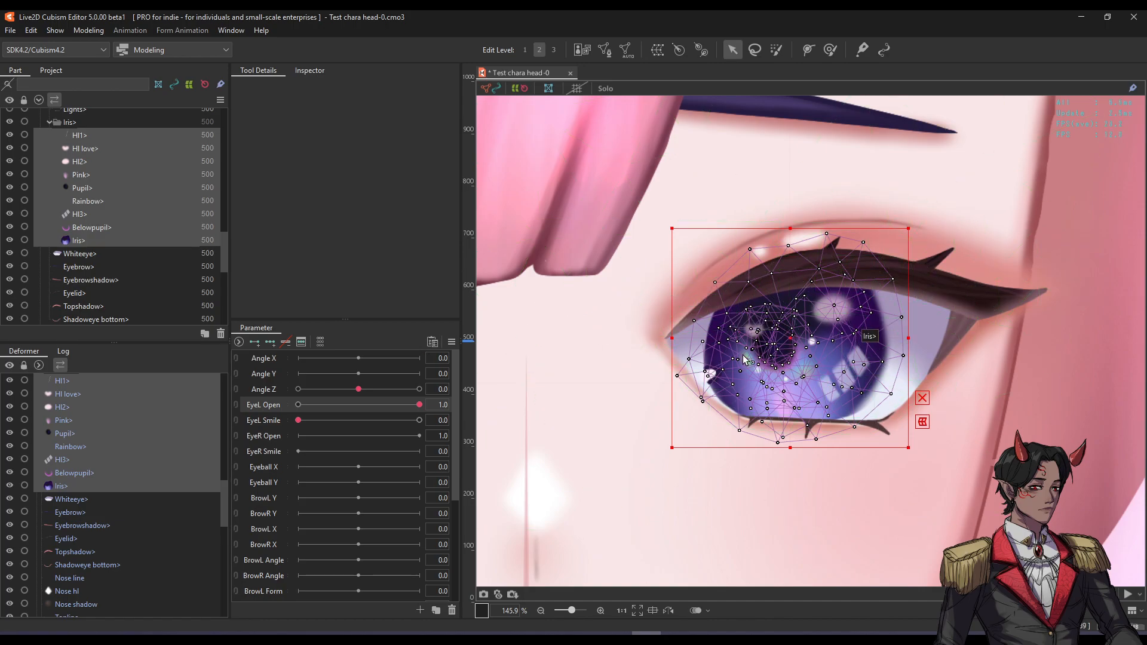
click(657, 50)
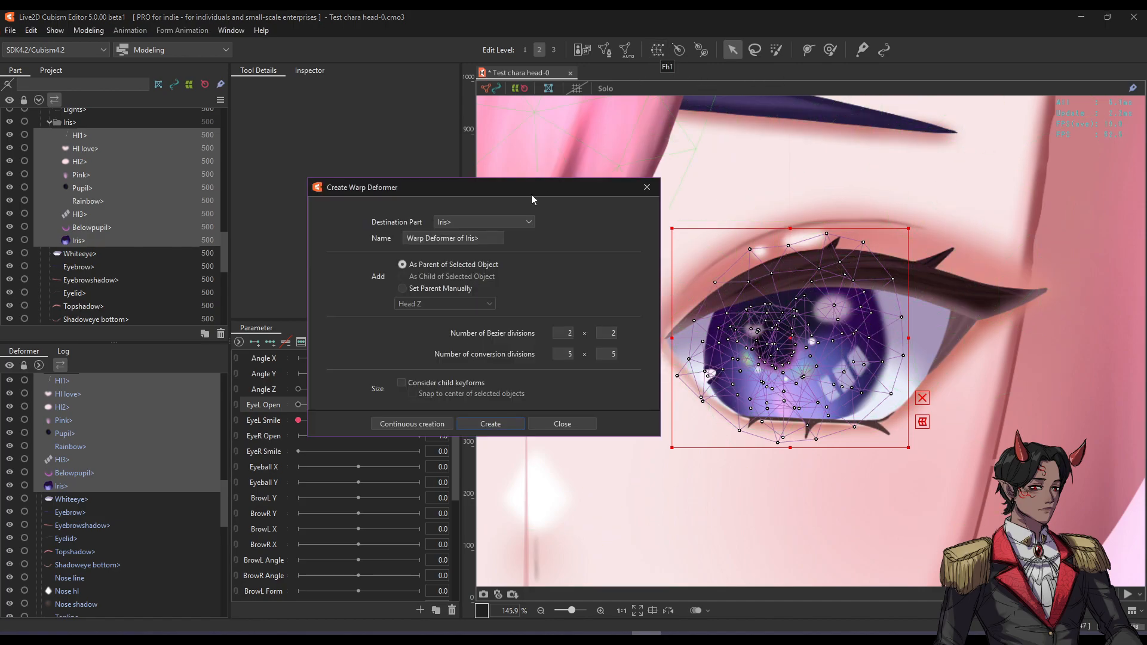
triple_click(490, 236)
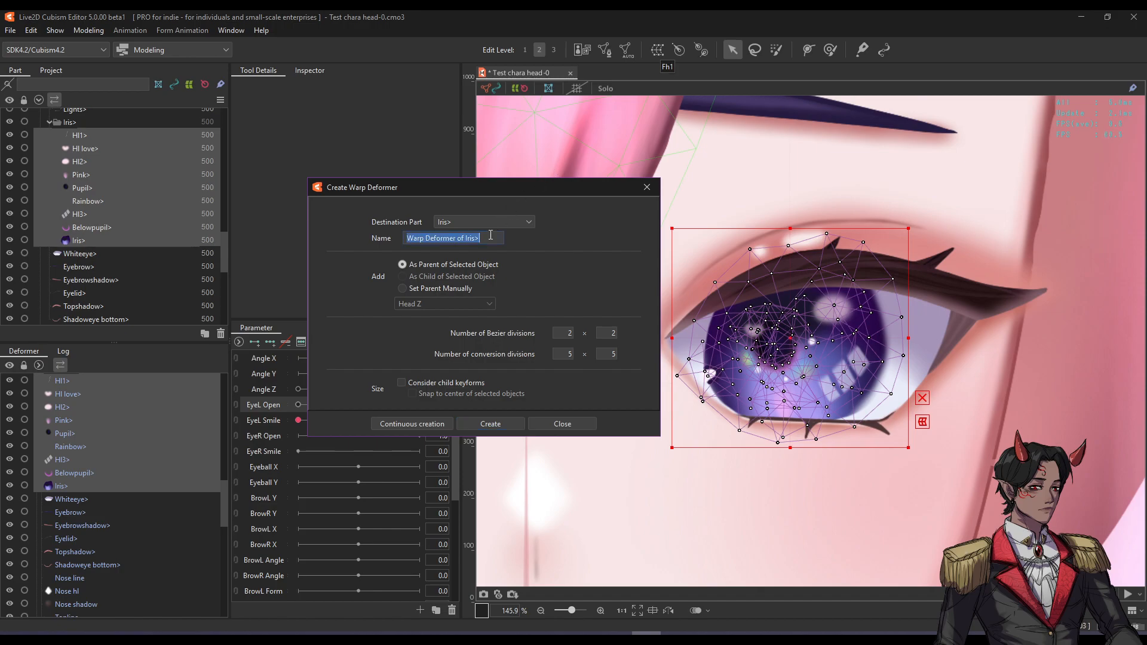
text(PU)
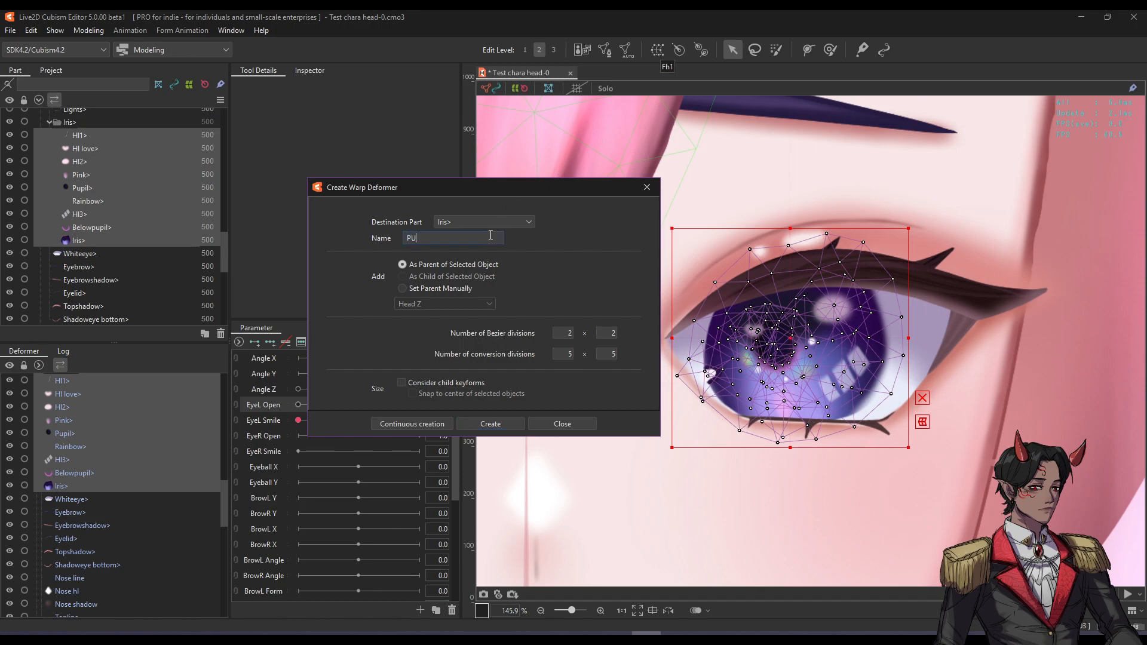
text(PIL CLOSE)
click(488, 426)
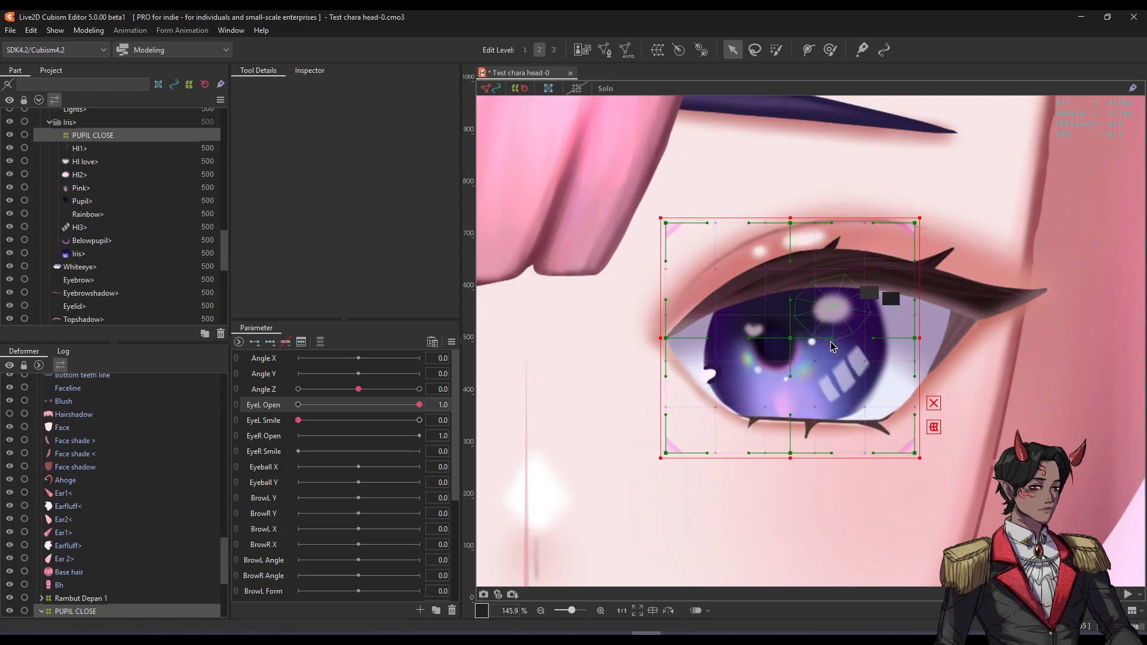
ctrl+click(923, 338)
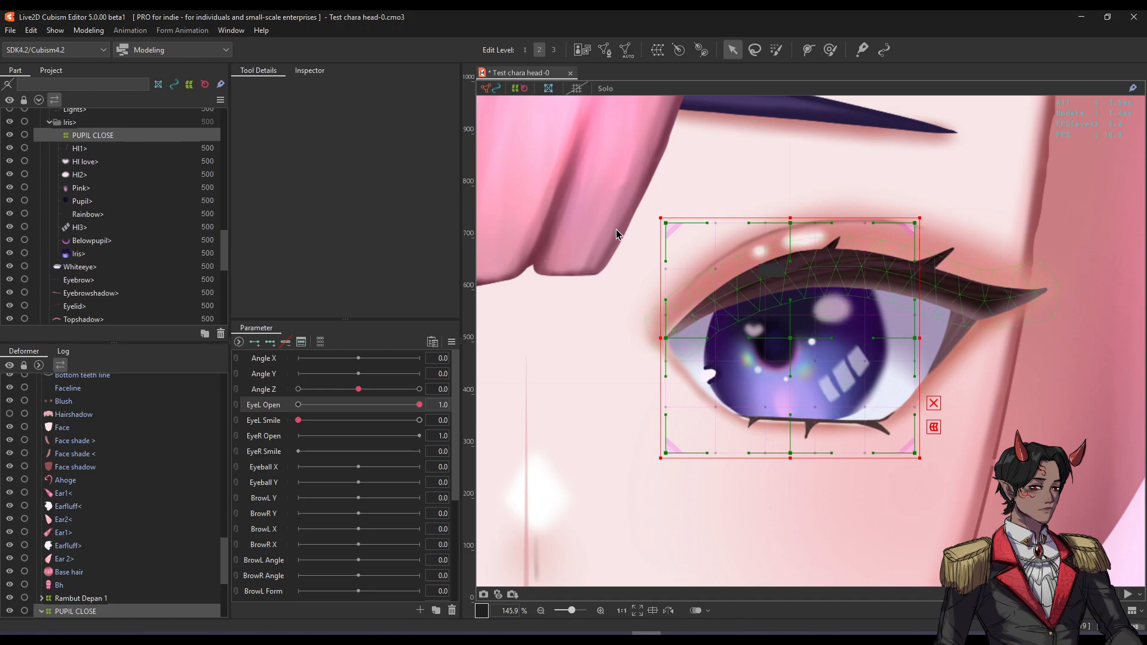
click(554, 50)
click(525, 49)
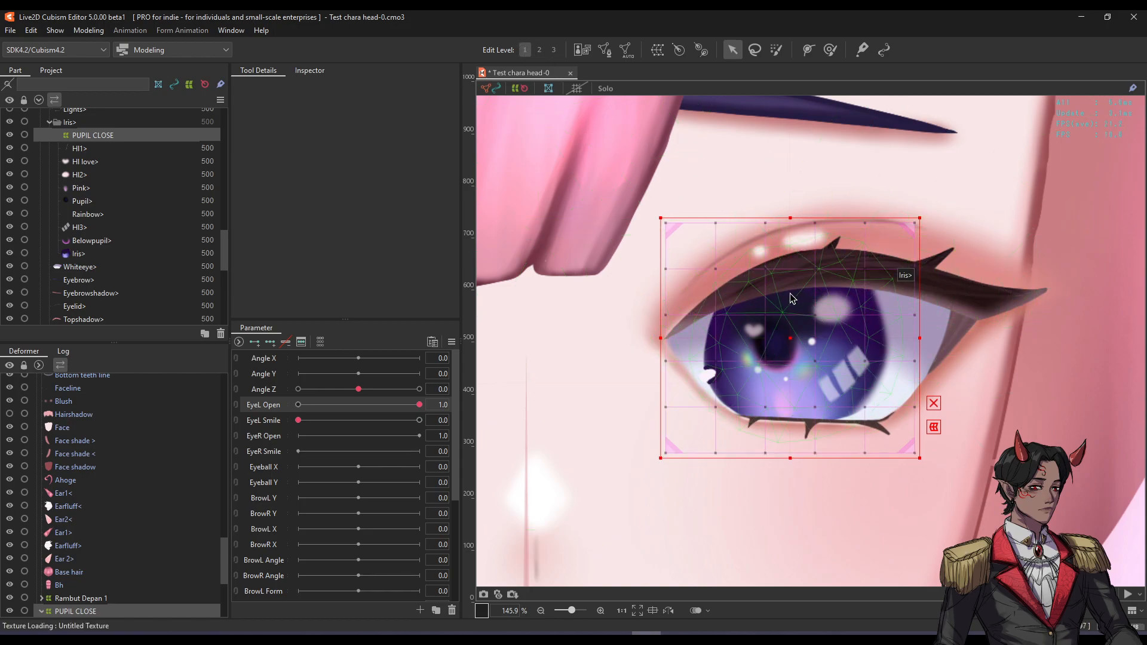
click(543, 48)
click(553, 50)
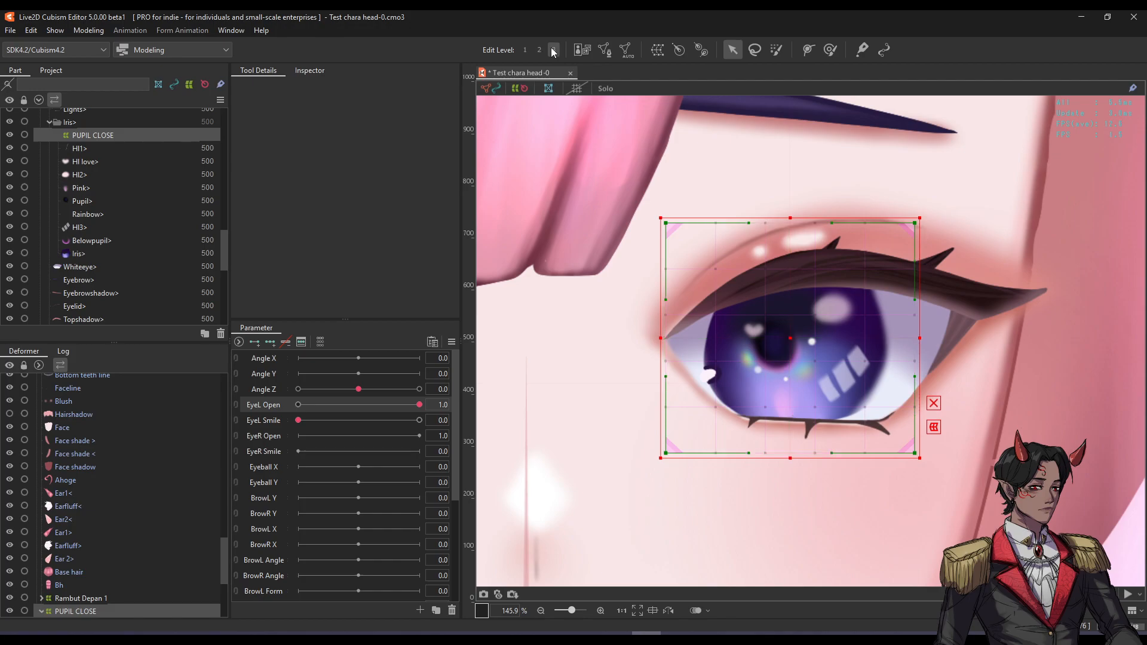
click(539, 49)
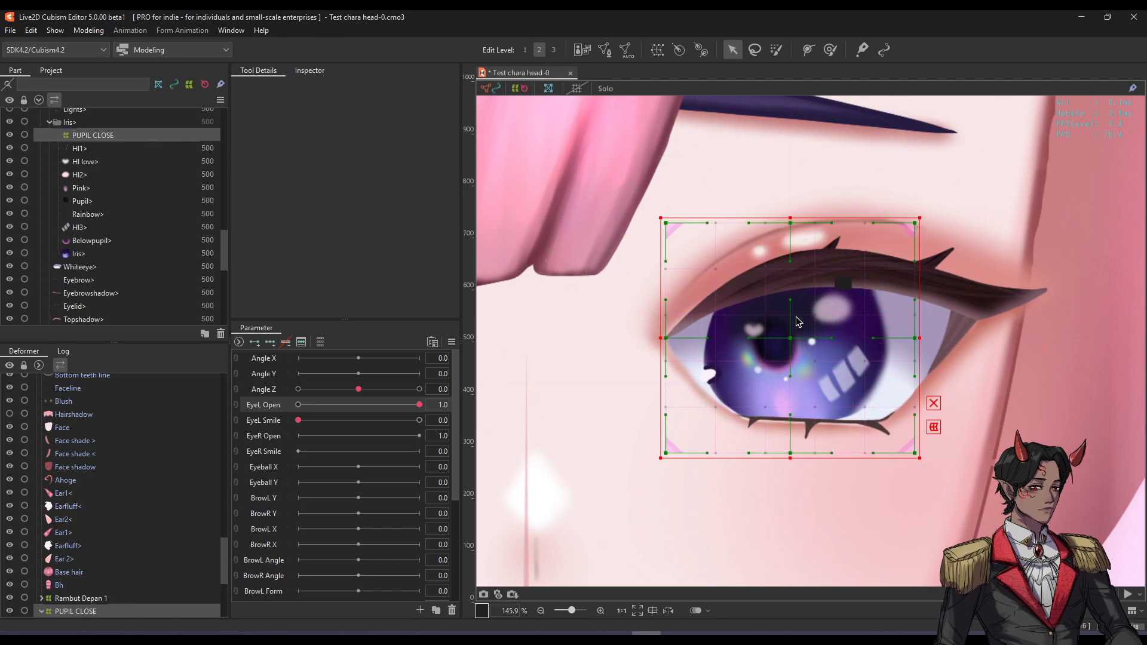
click(551, 50)
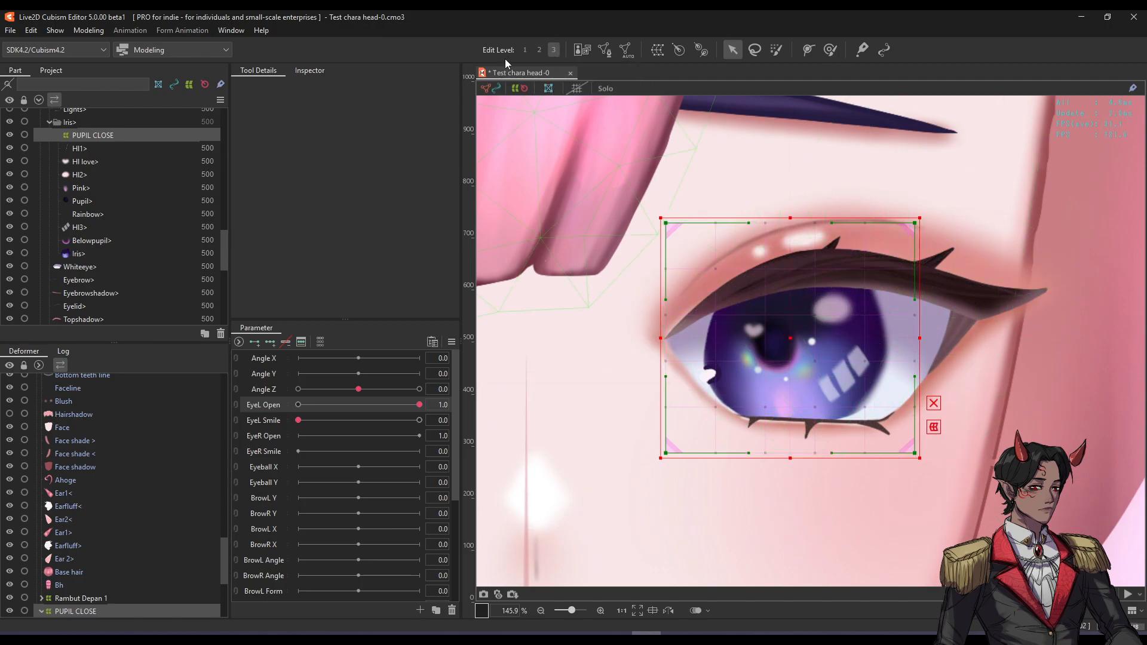
click(524, 51)
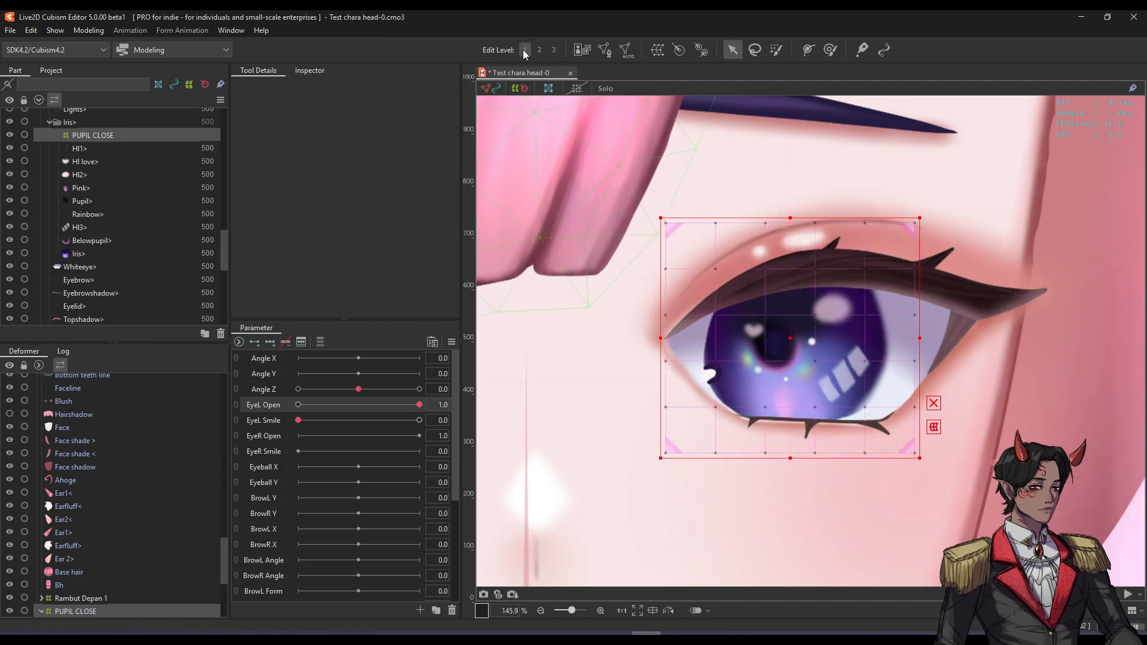
click(830, 51)
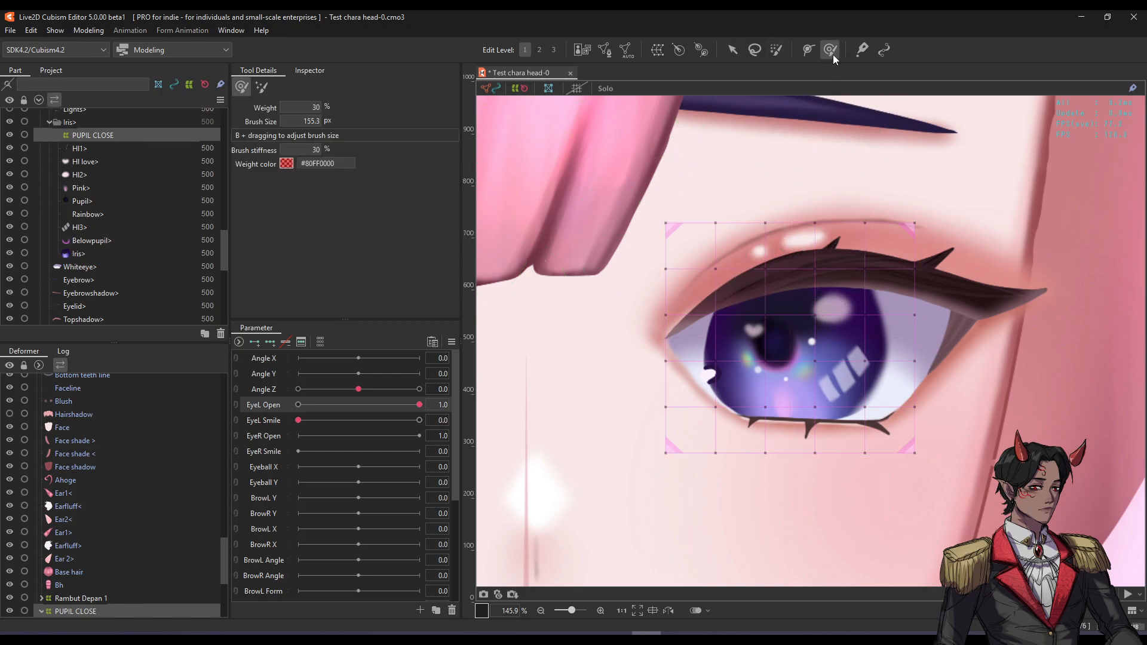
mouse_move(768, 302)
mouse_down()
mouse_move(739, 311)
mouse_move(824, 289)
mouse_move(794, 317)
mouse_move(800, 335)
mouse_up()
key(ctrl+z)
click(728, 51)
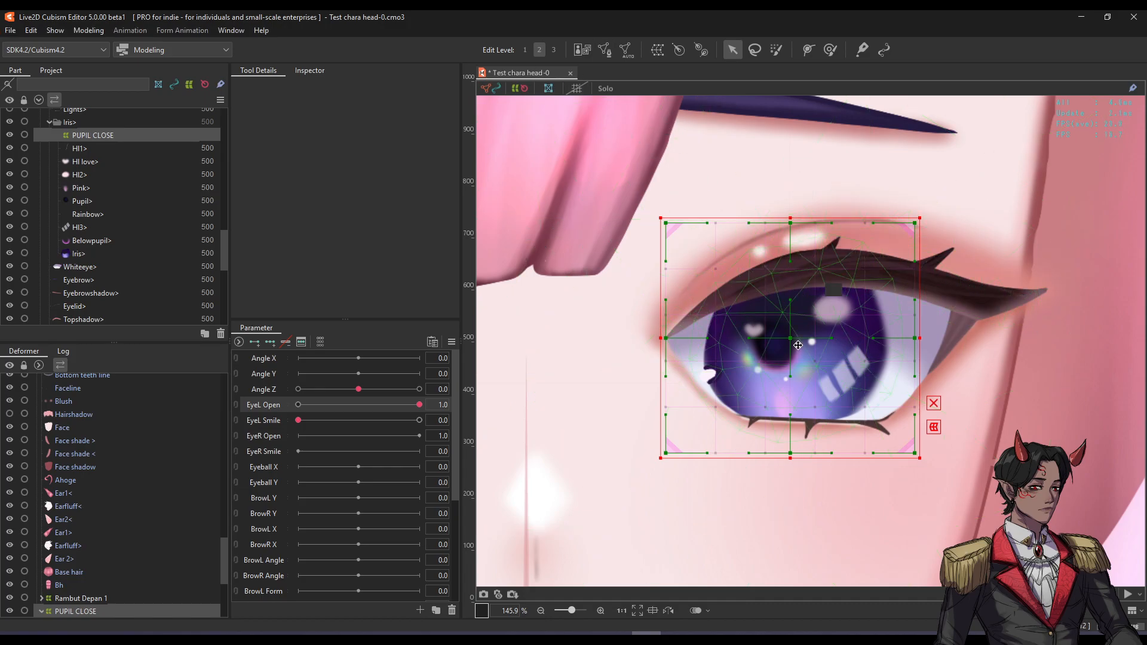
mouse_move(794, 338)
mouse_down()
mouse_move(793, 406)
mouse_move(794, 311)
mouse_move(785, 343)
mouse_move(794, 343)
mouse_up()
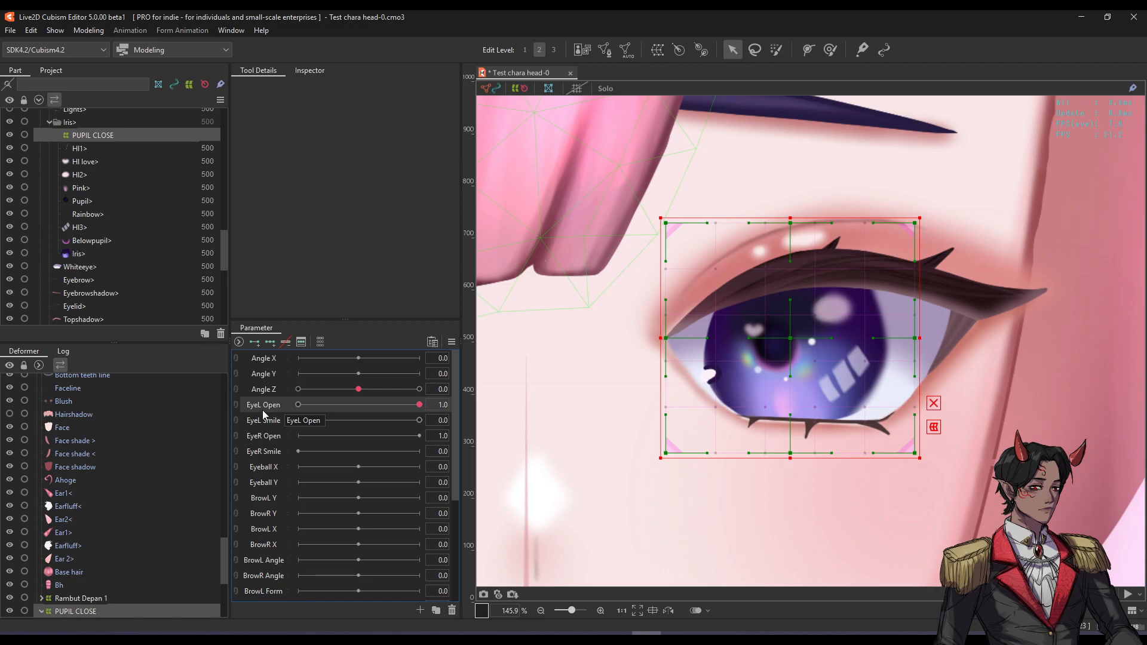
Add EyeL Open keyforms and lower the PUPIL CLOSE deformer for the closed pose.
click(255, 343)
drag(405, 404, 224, 388)
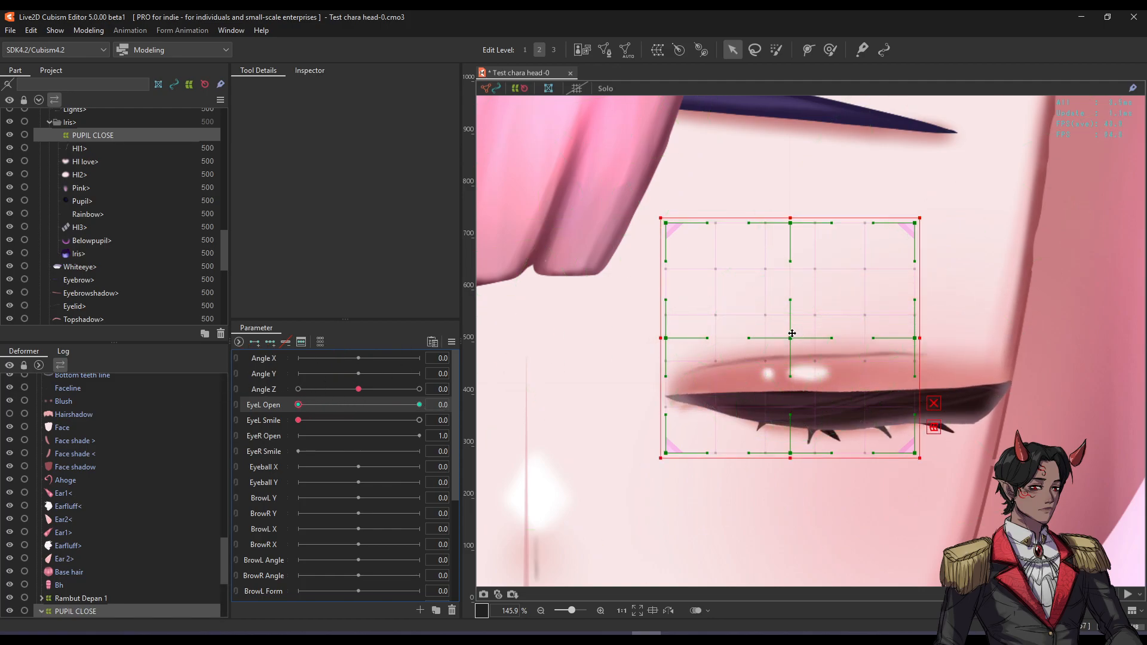
drag(343, 404, 442, 403)
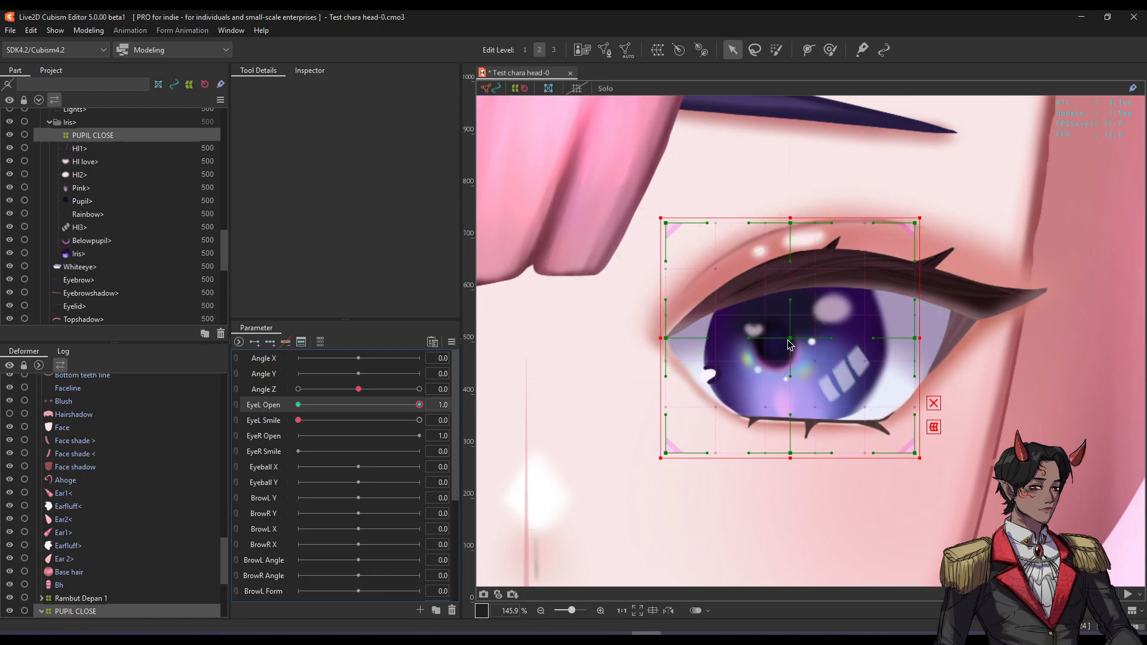
drag(403, 408, 213, 406)
drag(794, 338, 794, 405)
mouse_move(298, 405)
mouse_down()
mouse_move(418, 405)
mouse_move(280, 407)
mouse_move(406, 405)
mouse_move(289, 407)
mouse_move(321, 421)
mouse_move(464, 420)
mouse_move(326, 412)
mouse_move(395, 407)
mouse_move(288, 411)
mouse_up()
Raise the pupil deformer for the EyeL Smile pose, then relink Open and Smile as one 2D parameter.
click(263, 420)
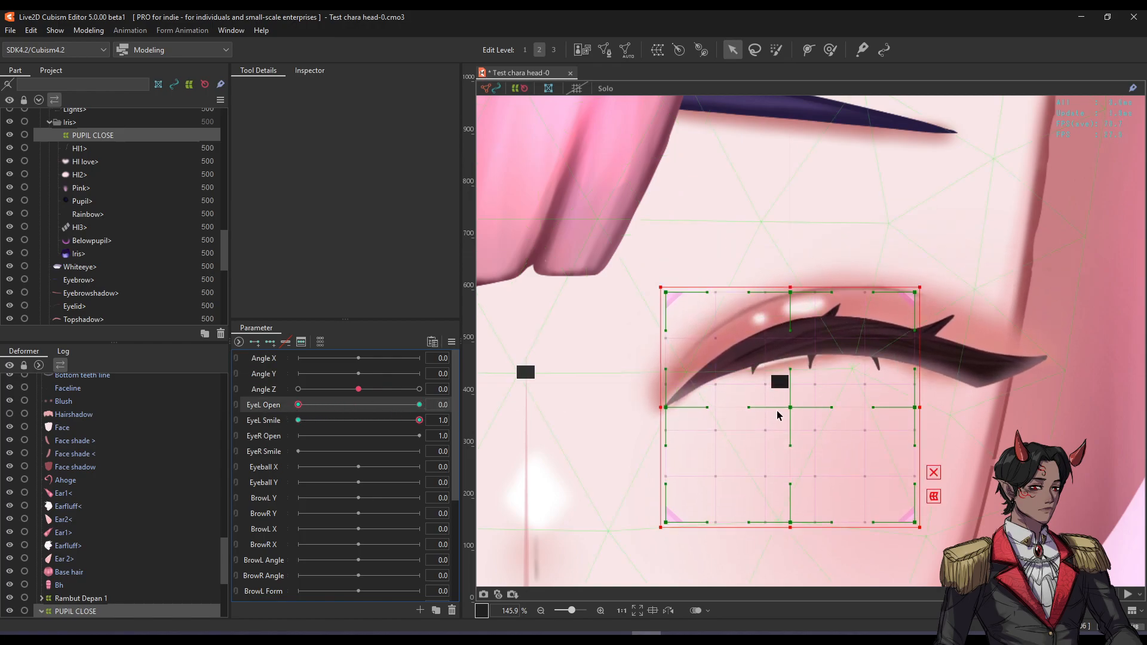
drag(776, 414, 792, 346)
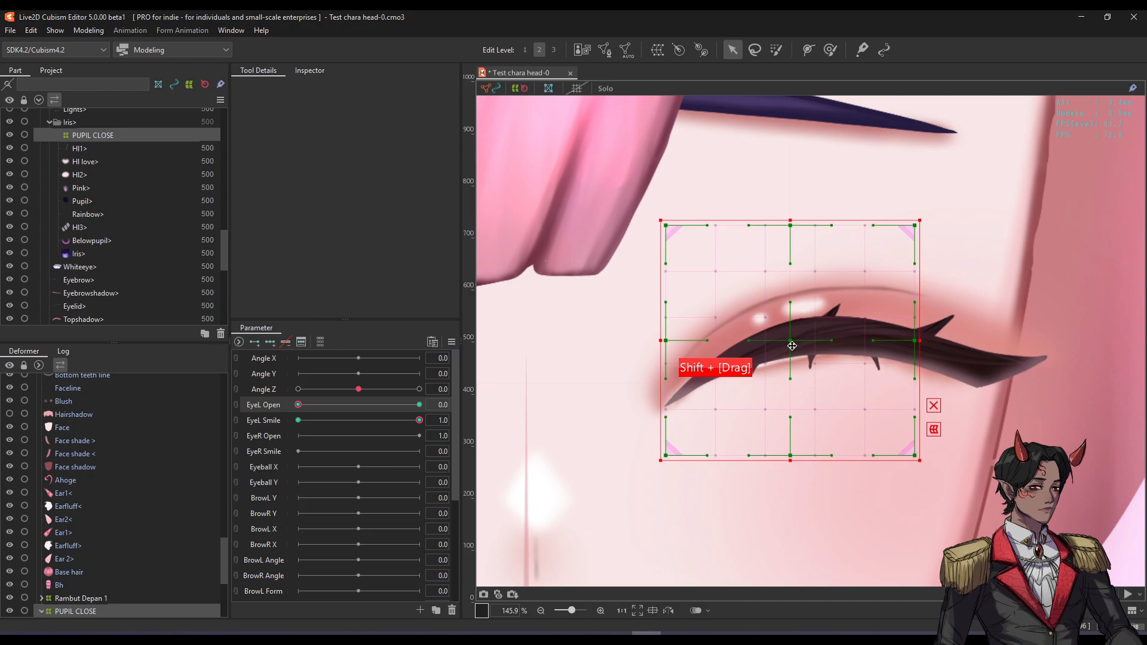
key(h)
drag(310, 406, 477, 385)
click(235, 406)
drag(407, 417, 336, 508)
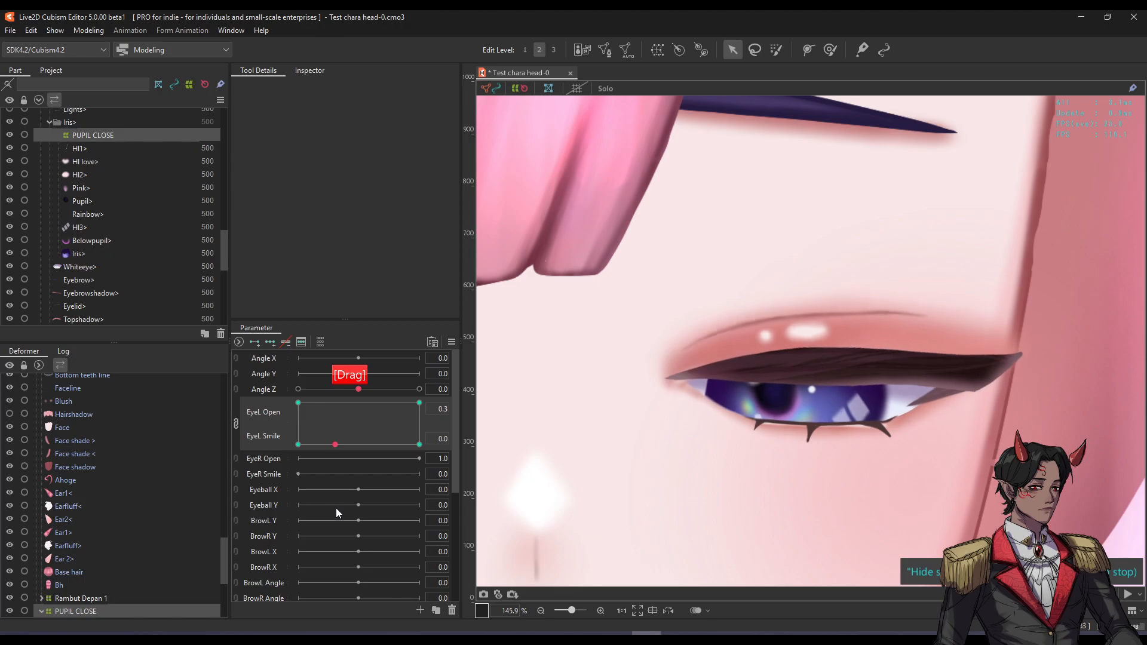
Sweep the linked EyeL pad through open, closed and half-closed smile blends.
scroll(670, 417, down, 3)
drag(741, 403, 771, 394)
scroll(771, 394, up, 2)
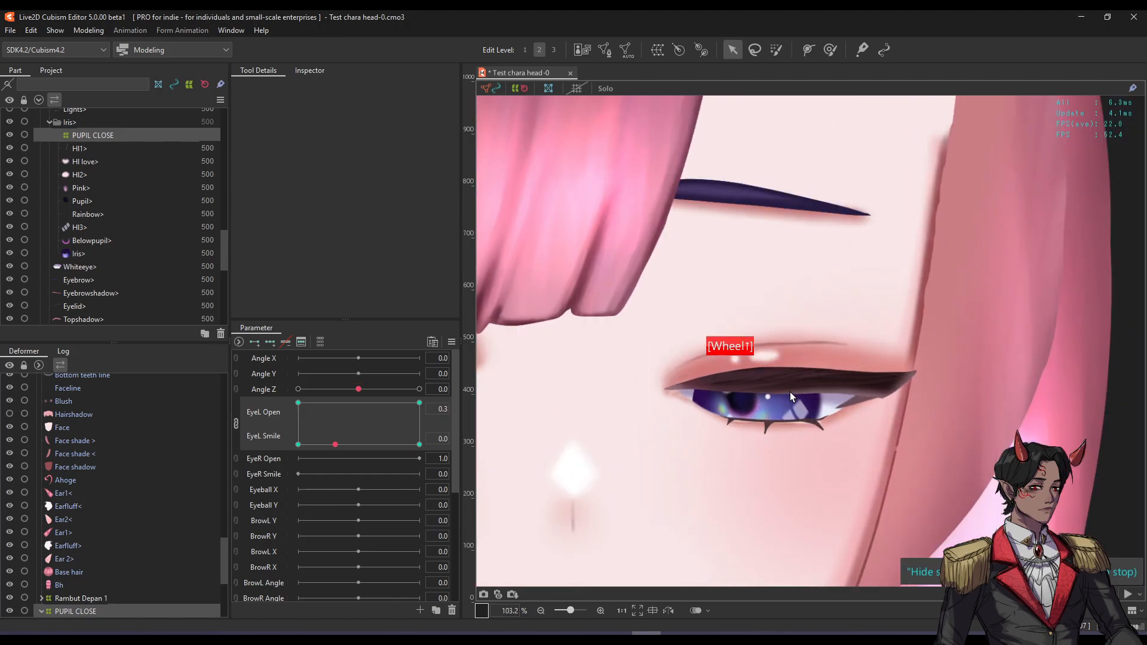
drag(335, 445, 419, 423)
click(750, 325)
drag(362, 389, 364, 447)
drag(337, 485, 431, 394)
Zoom out to centre the face, toggle the deformer frame, and select the Eyeline mesh.
key(space)
scroll(860, 345, down, 3)
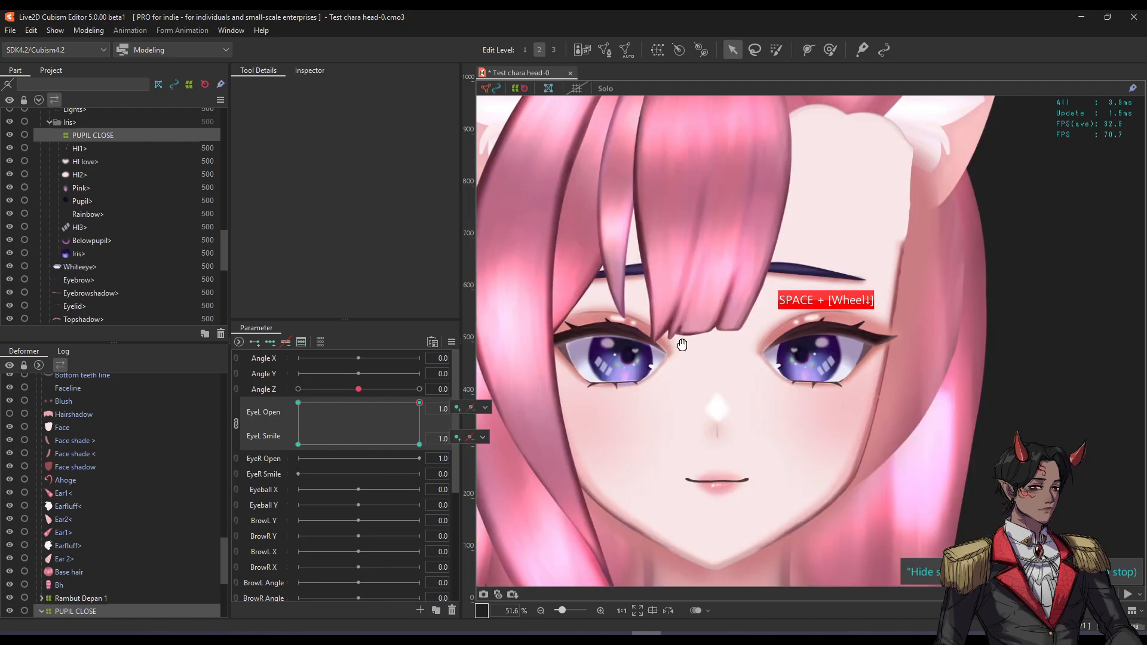
drag(691, 347, 781, 343)
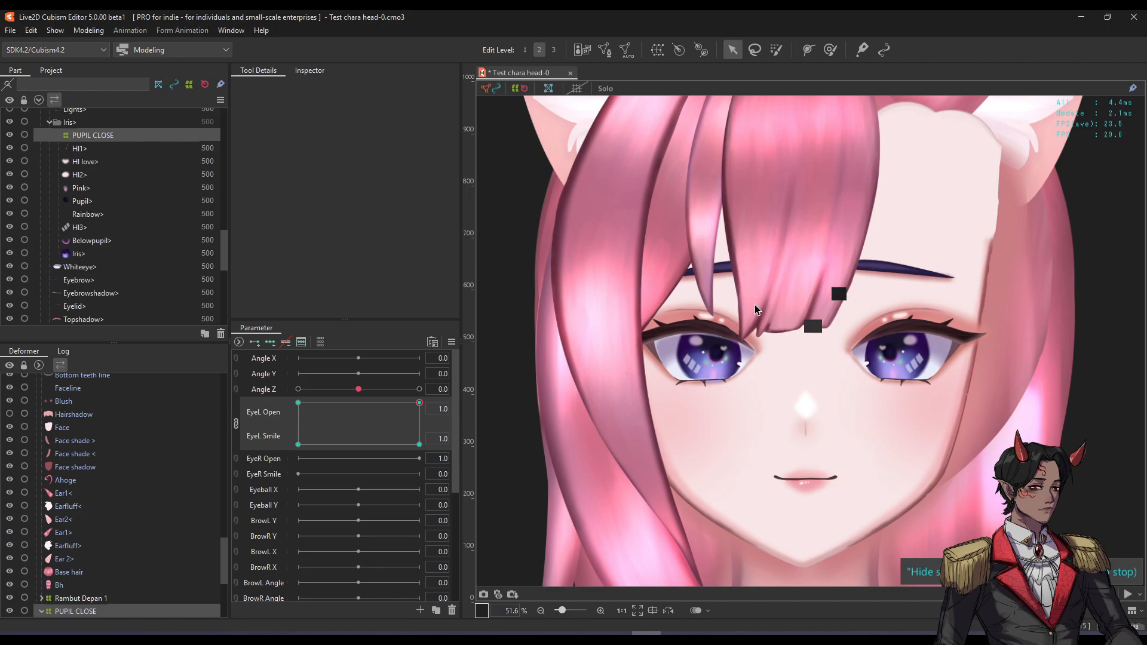
scroll(927, 338, up, 3)
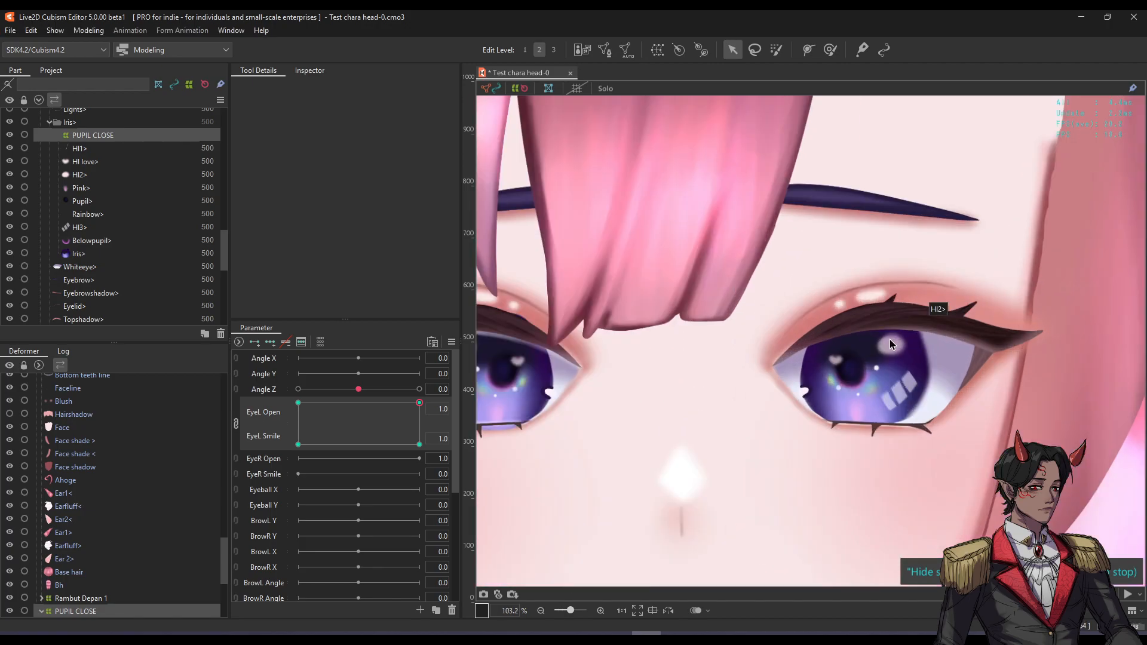
key(f)
key(f)
click(902, 313)
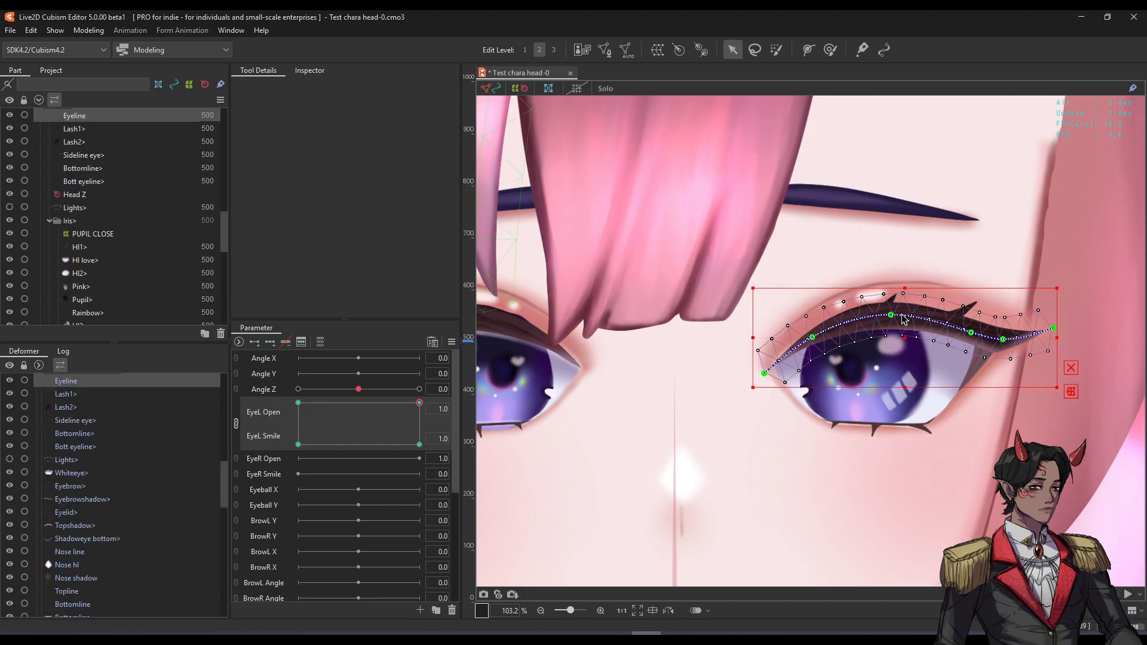
Test-move the PUPIL CLOSE deformer, undo it, then reselect it via the pupil parts list.
click(860, 366)
drag(873, 366, 890, 398)
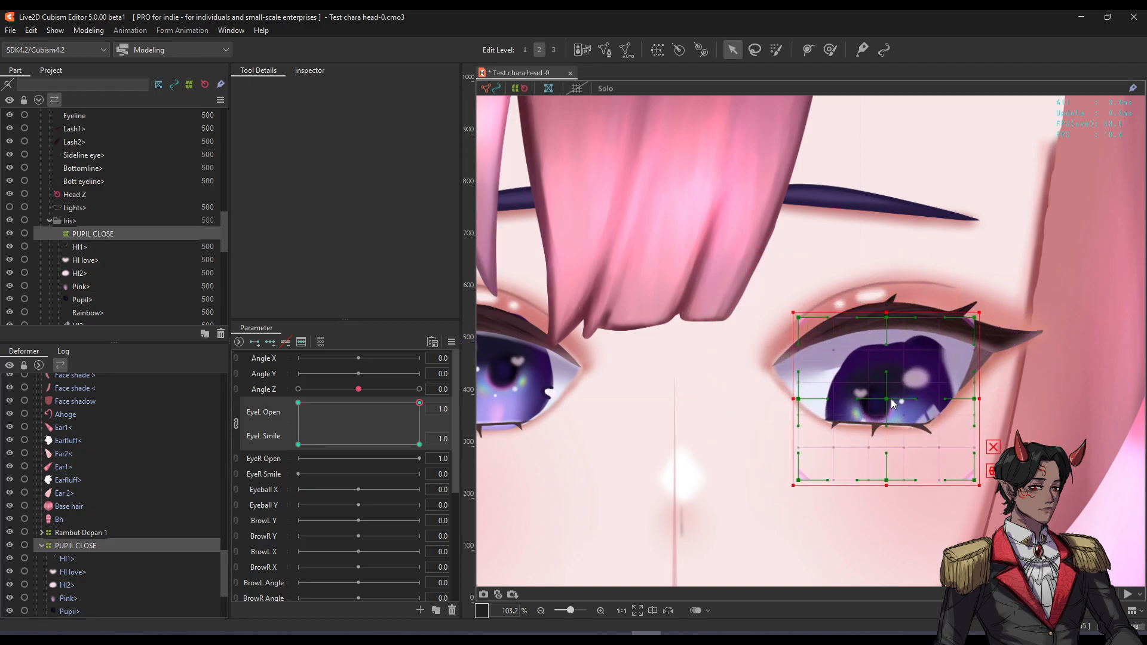
key(ctrl+z)
scroll(137, 446, down, 3)
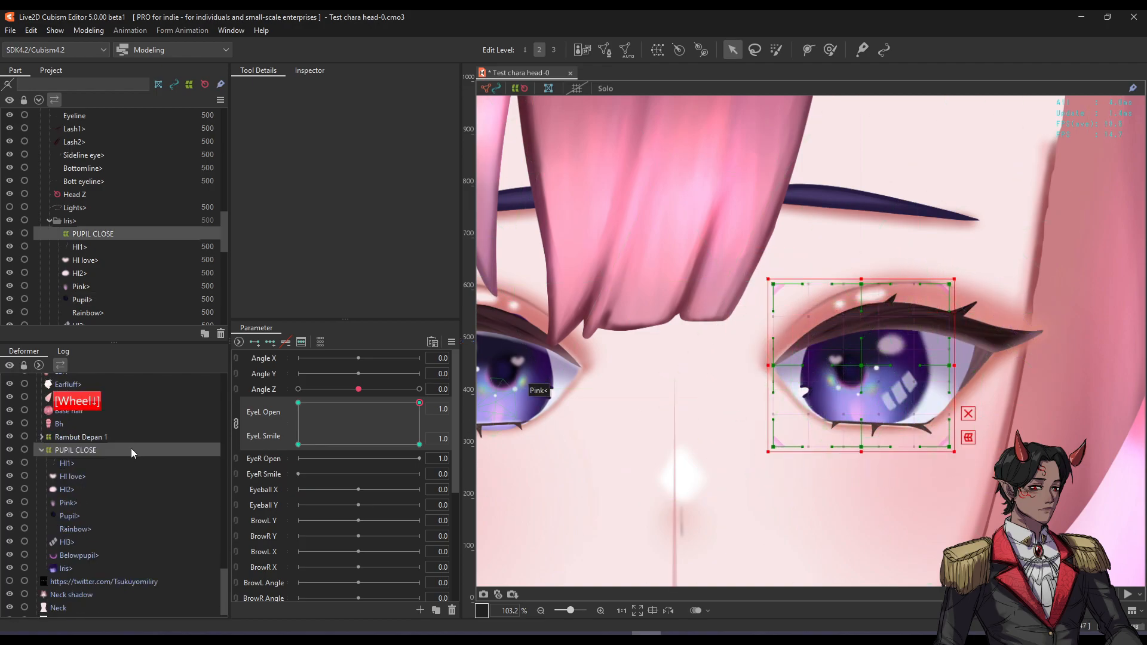
click(77, 463)
shift+click(65, 566)
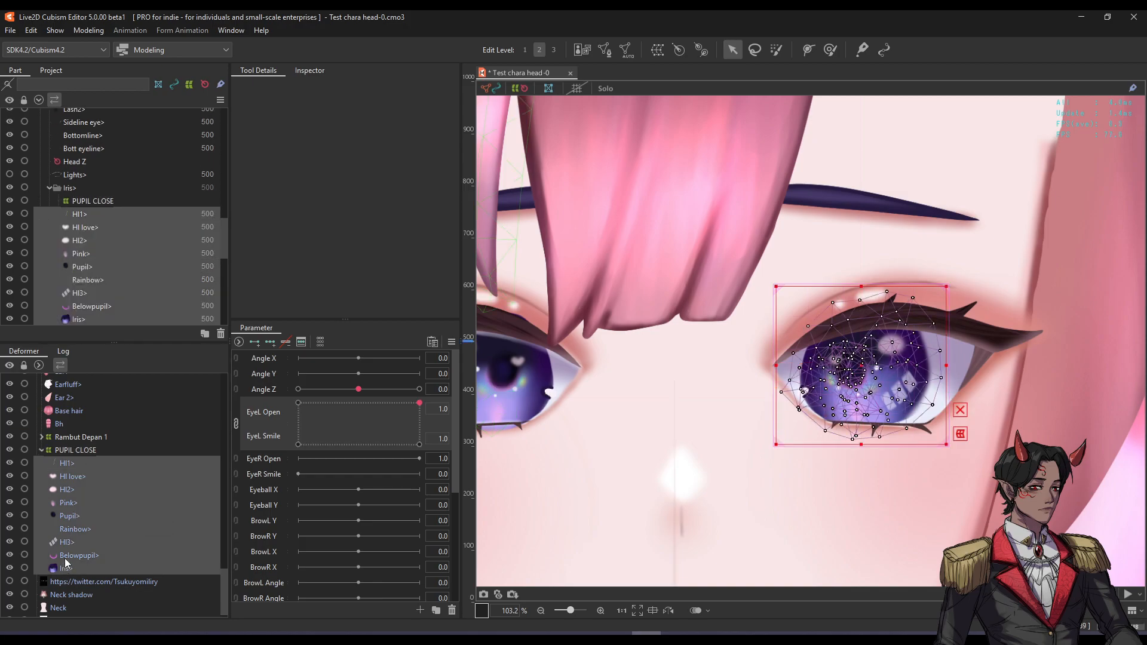
click(95, 450)
scroll(872, 364, up, 3)
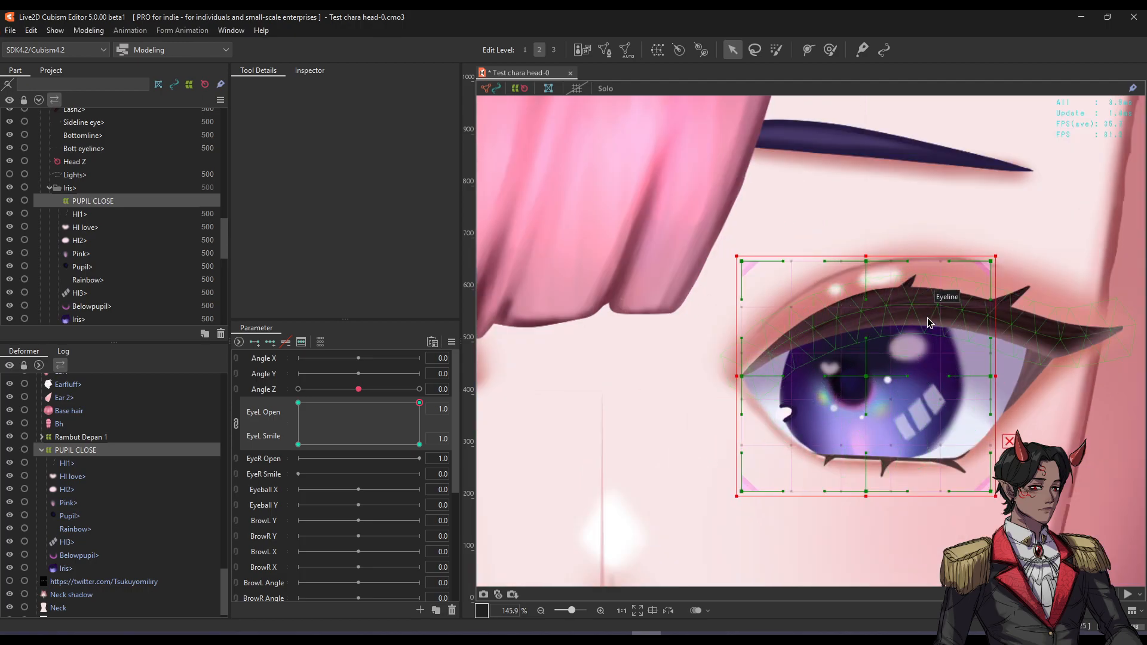
Select Eyeline and add Lash2, Lash1, Topshadow, Eyelid, Sideline eye and Shadoweye bottom.
click(914, 284)
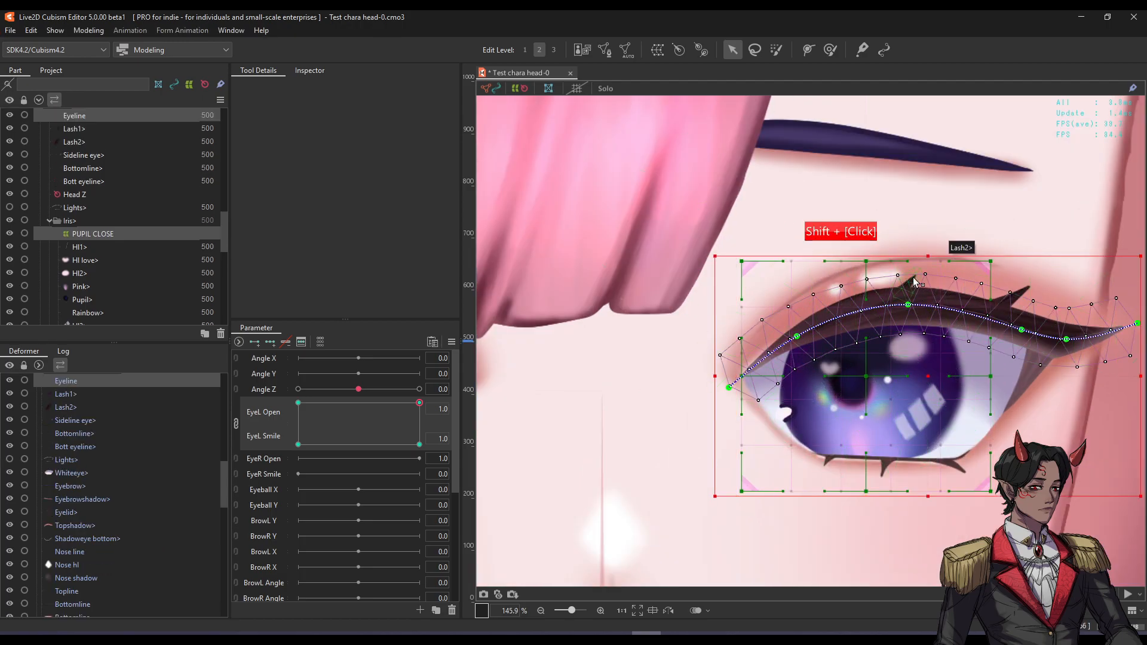
shift+click(911, 281)
shift+click(1007, 288)
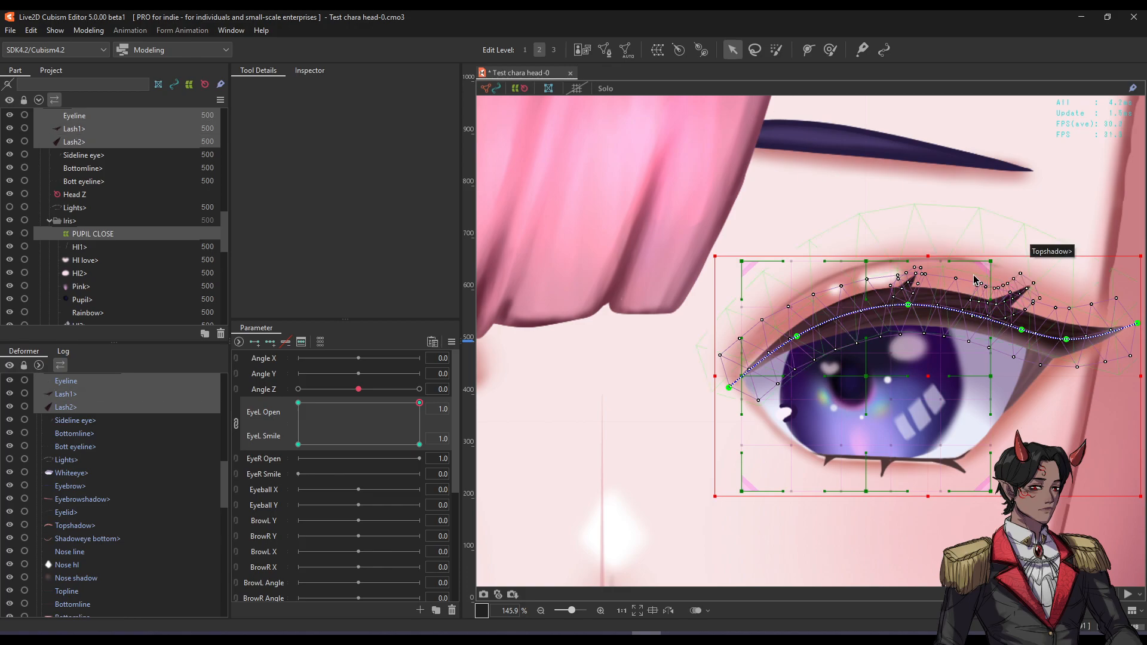
shift+click(981, 277)
shift+click(833, 276)
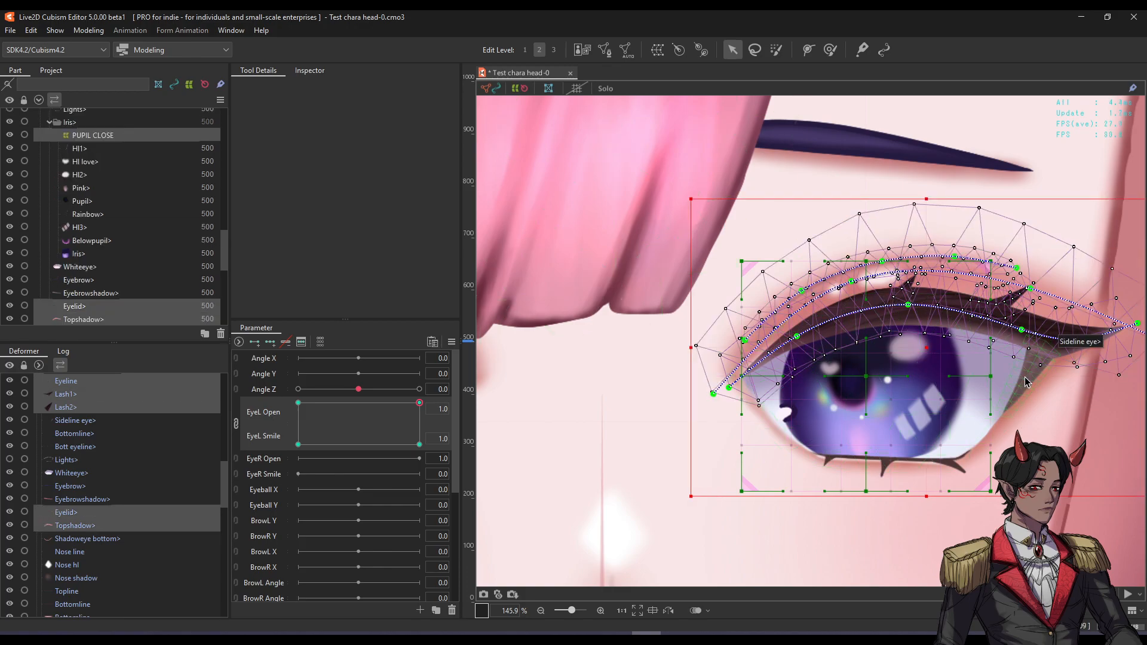
shift+click(1026, 401)
shift+click(980, 445)
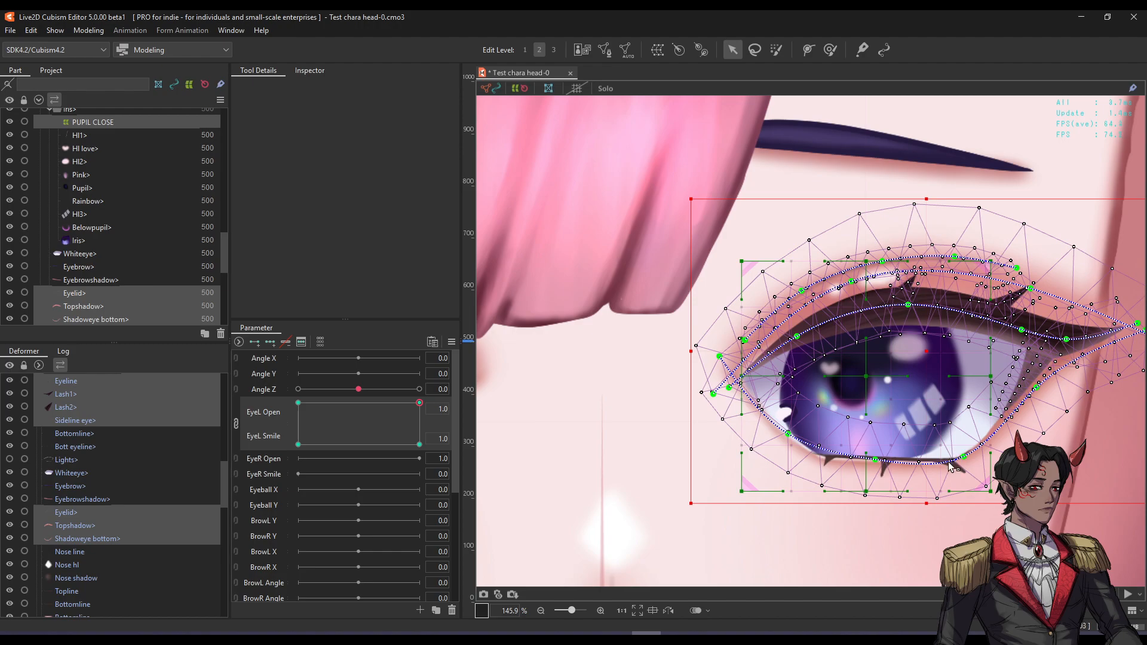
Add Bott eyeline, Bottomline and Whiteeye to the eye-part selection.
scroll(935, 483, up, 4)
scroll(933, 478, up, 1)
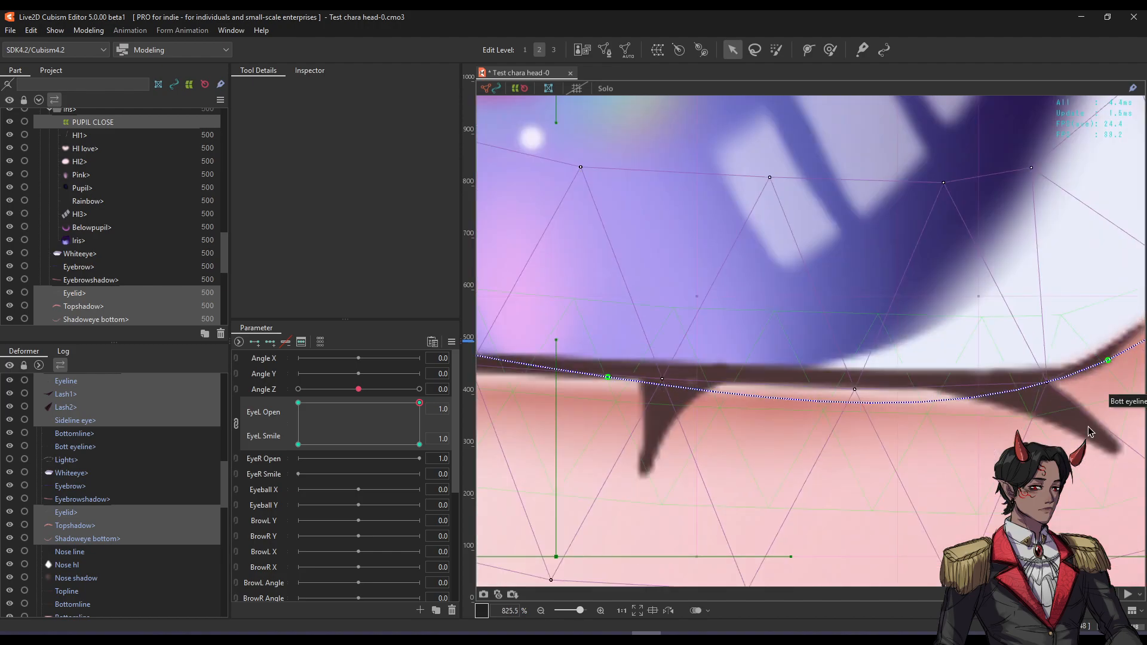
shift+click(1087, 425)
shift+click(943, 379)
scroll(856, 403, down, 3)
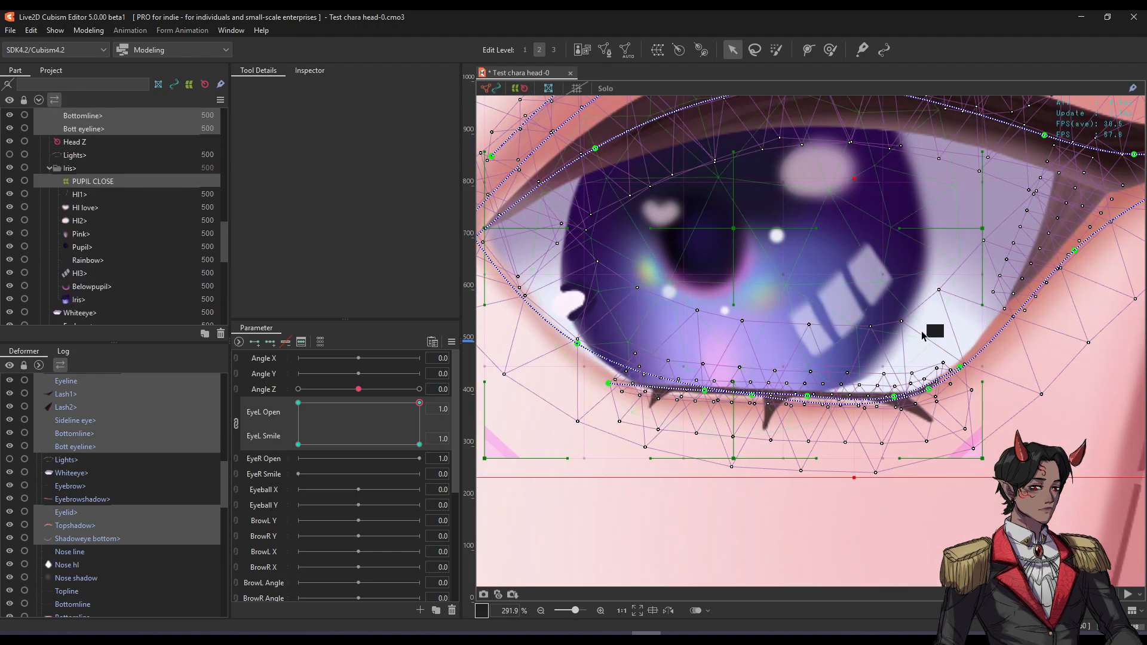
shift+click(809, 355)
scroll(809, 353, down, 2)
With mesh overlays hidden, test-move the gathered eye parts, undo, and restore the overlays.
key(ctrl+t)
drag(832, 258, 872, 284)
key(ctrl+z)
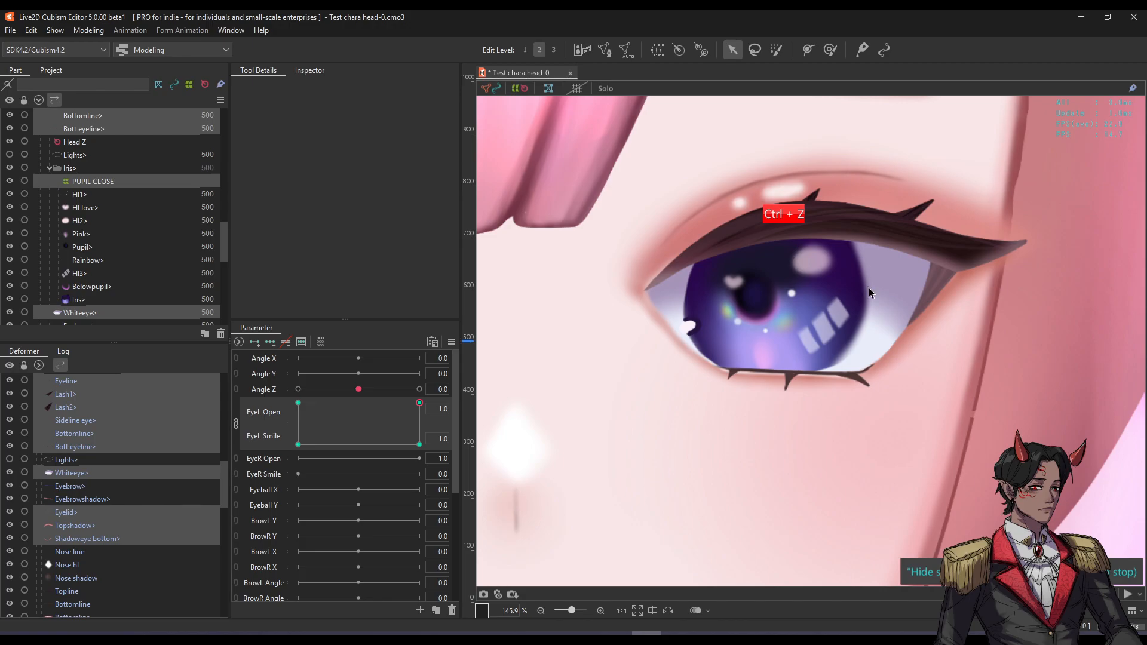
scroll(870, 288, down, 1)
key(ctrl+t)
scroll(804, 264, up, 1)
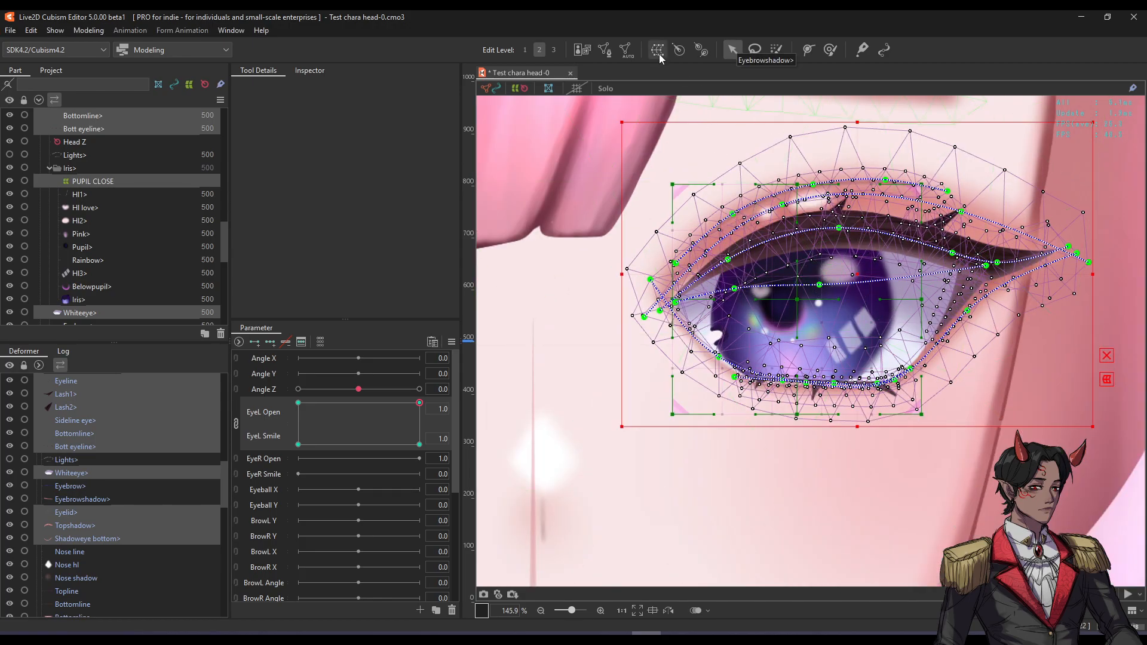
Start a warp deformer for the selected eye parts and begin naming it EYE L.
click(658, 54)
triple_click(502, 236)
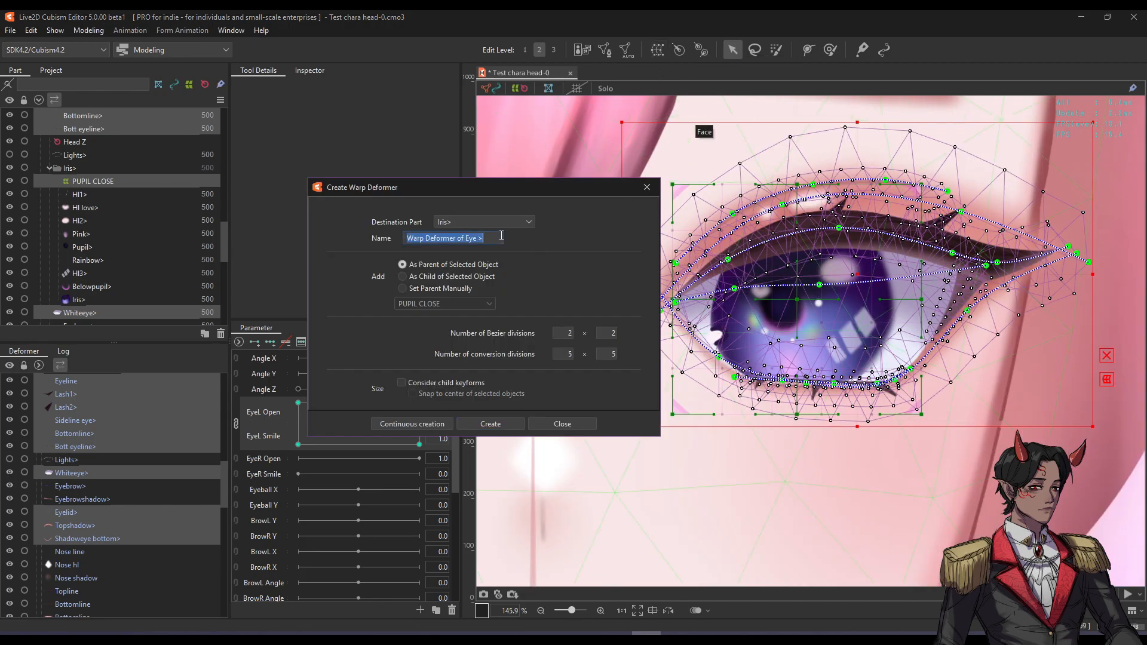
text(EYE)
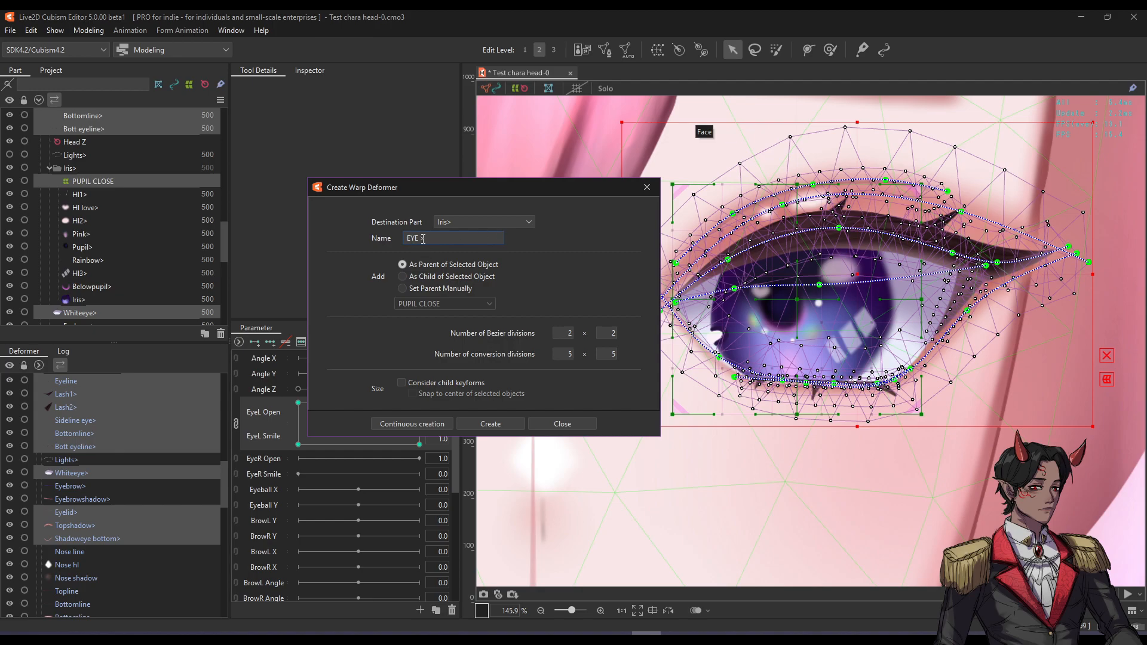
Create the EYE > warp deformer, undoing an accidental move of it.
click(491, 424)
scroll(797, 291, down, 4)
mouse_move(797, 291)
mouse_down()
mouse_move(817, 351)
mouse_move(808, 280)
mouse_up()
key(ctrl+z)
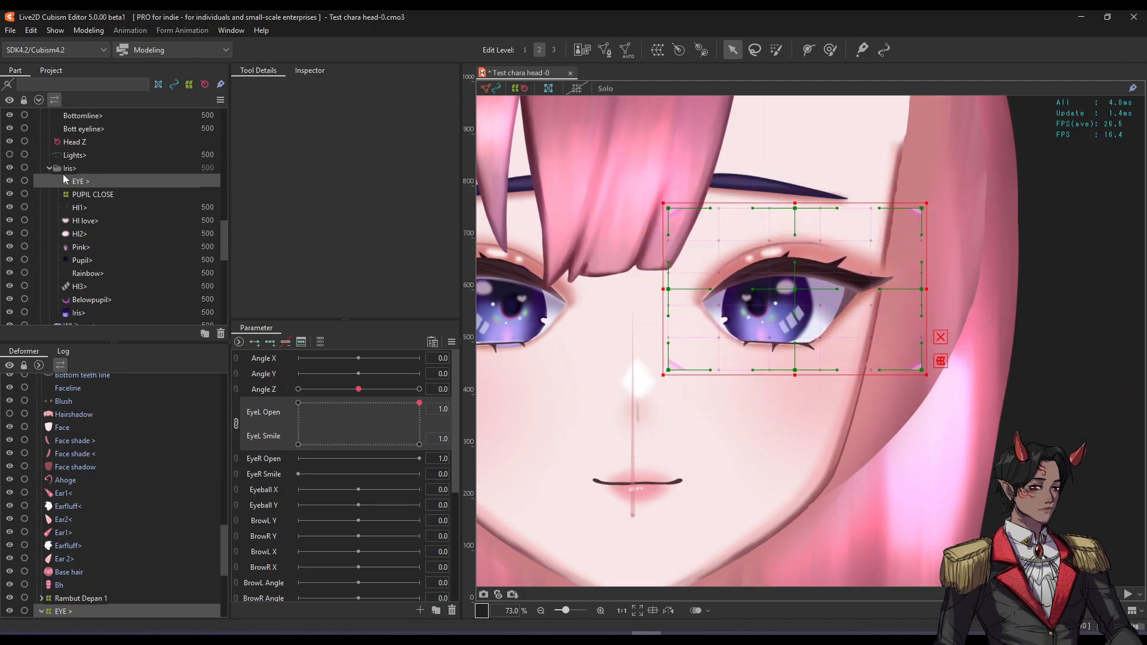
scroll(95, 197, up, 3)
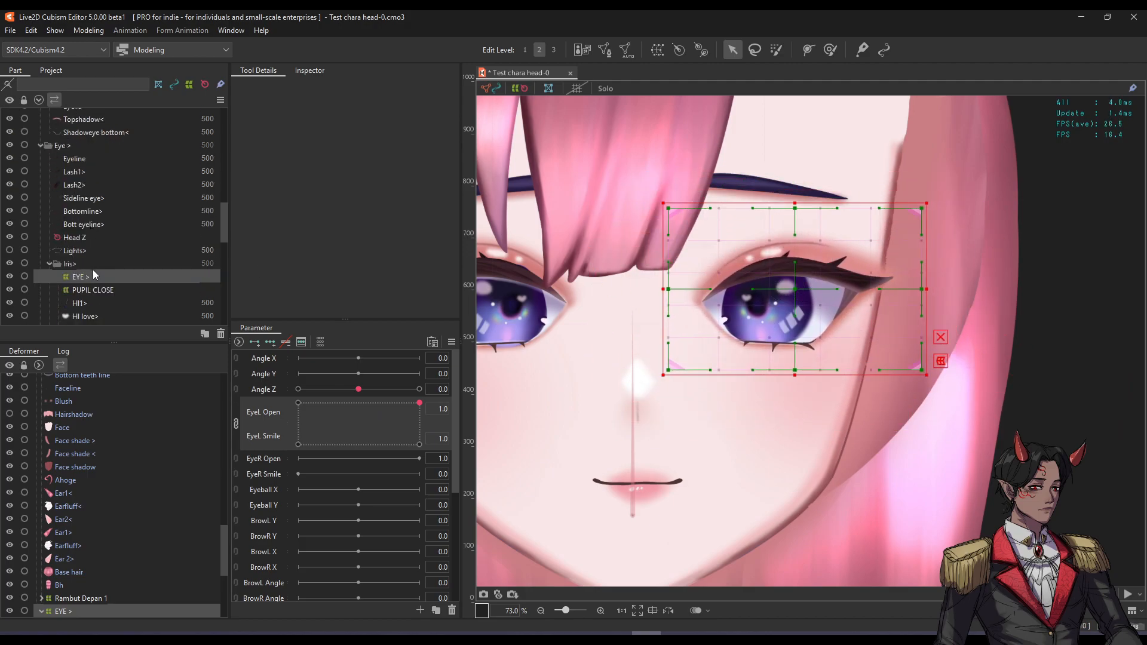
Move EYE > into the Eye > folder and toggle the eye's visibility to check it.
drag(75, 285, 95, 155)
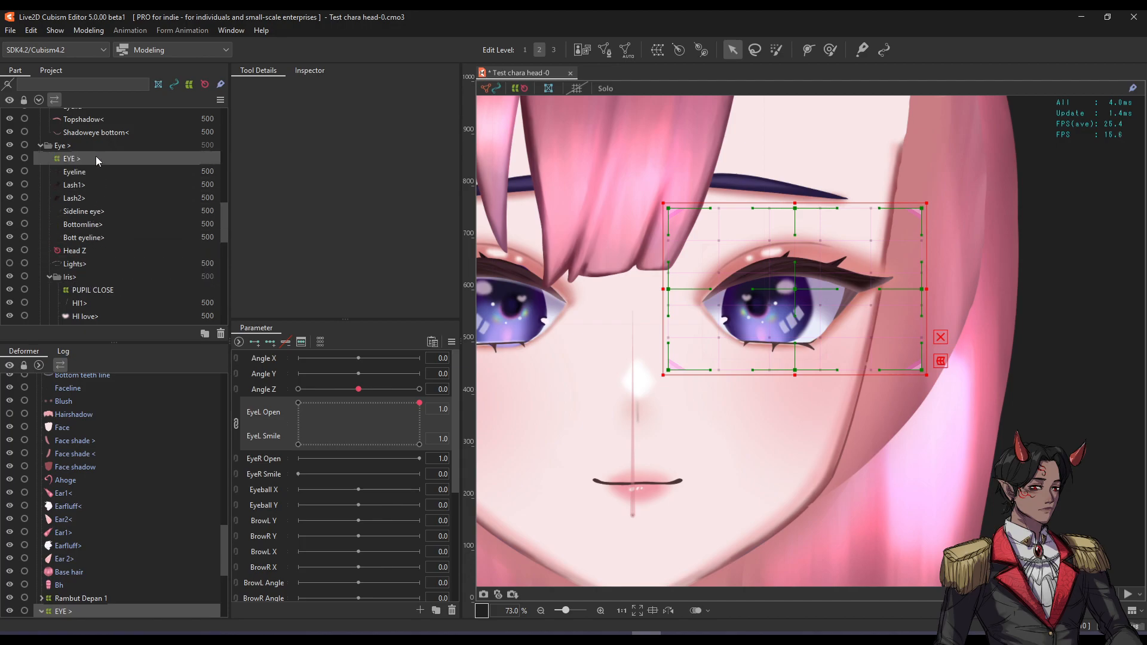
scroll(95, 193, up, 2)
click(10, 202)
click(9, 201)
click(10, 198)
click(10, 197)
click(9, 197)
click(9, 197)
click(9, 197)
click(9, 197)
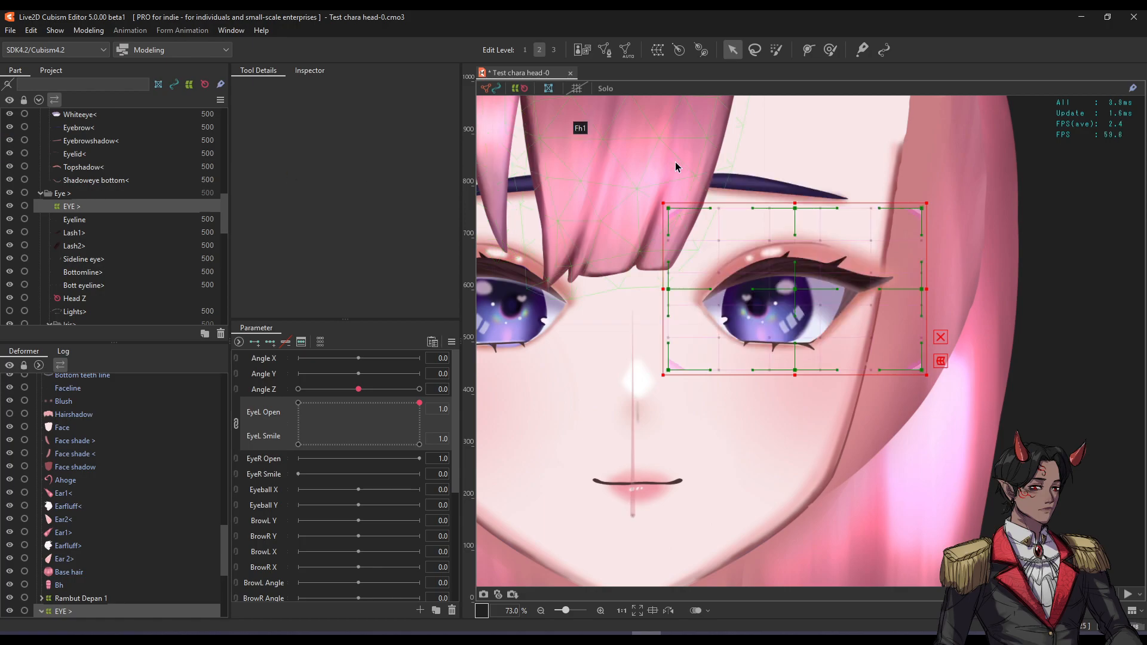
Move Eyebrow> and Eyebrowshadow> out of the eye folder and check their visibility.
click(747, 189)
shift+click(747, 190)
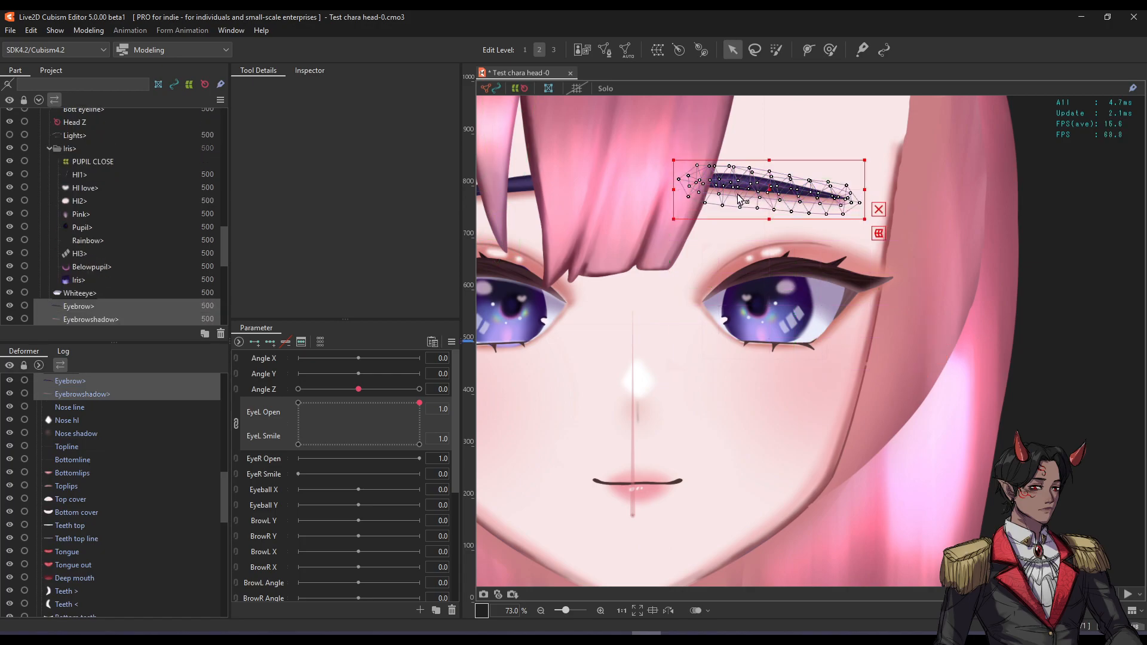
scroll(107, 257, down, 3)
scroll(72, 287, up, 2)
scroll(81, 304, down, 2)
scroll(91, 260, up, 4)
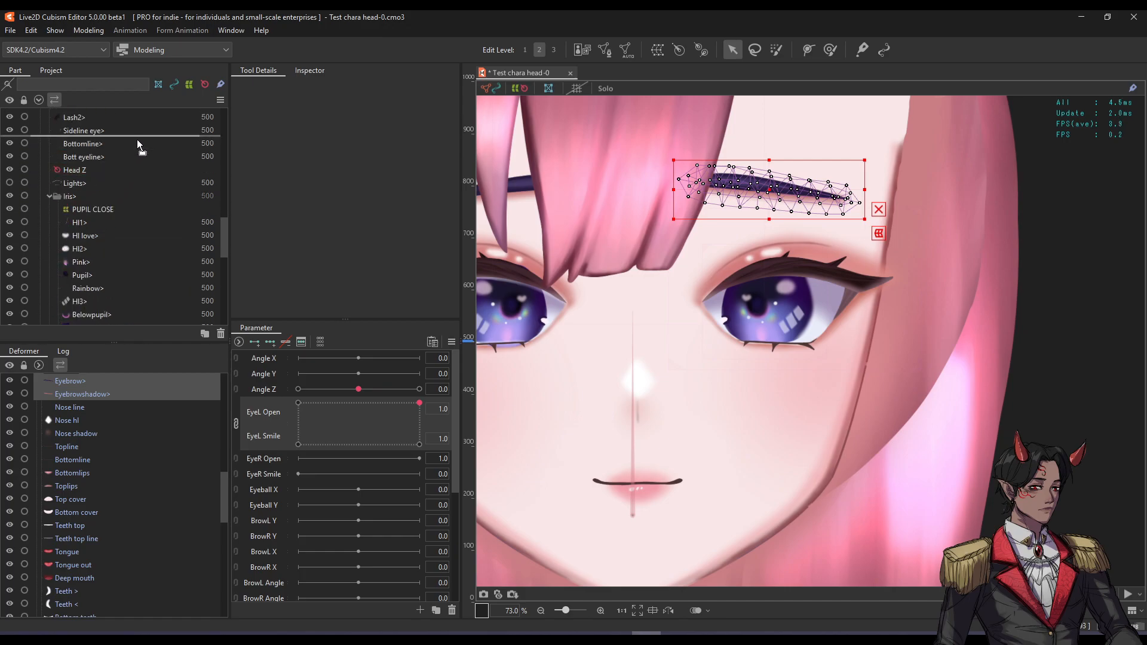
scroll(145, 112, up, 2)
drag(144, 113, 142, 121)
scroll(113, 225, down, 2)
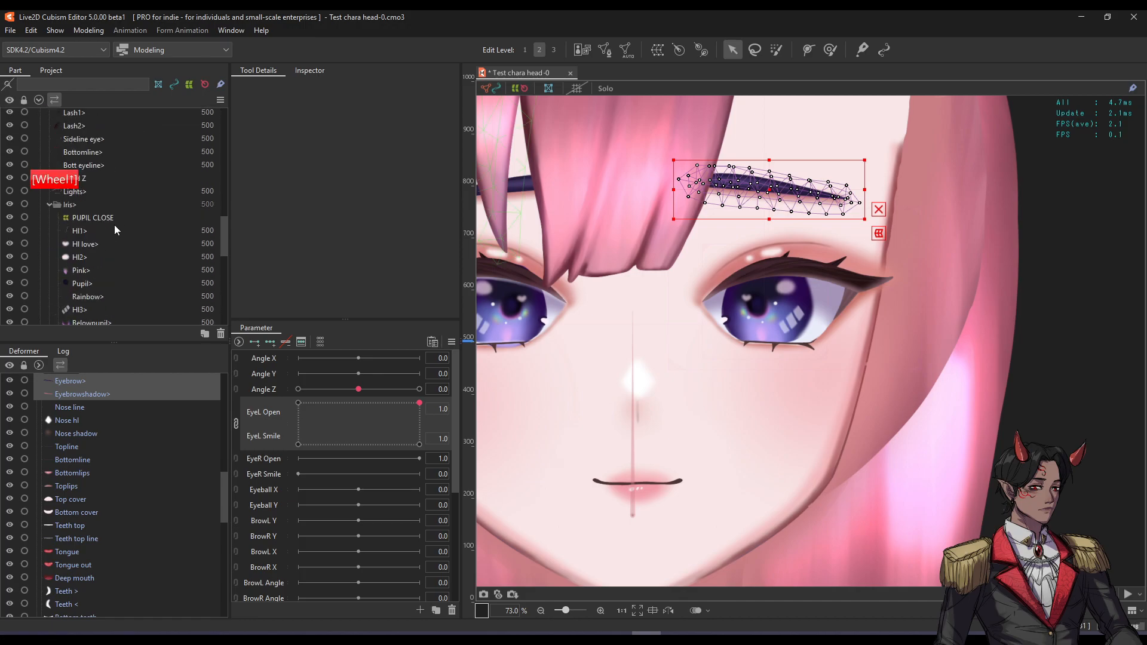
click(11, 270)
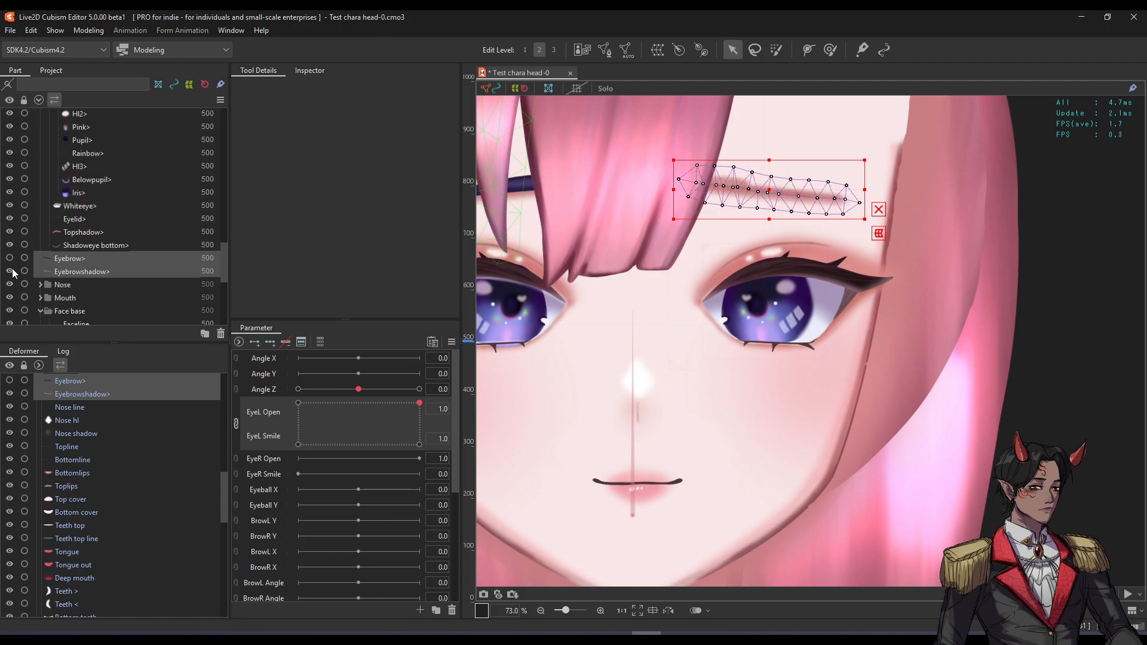
click(10, 271)
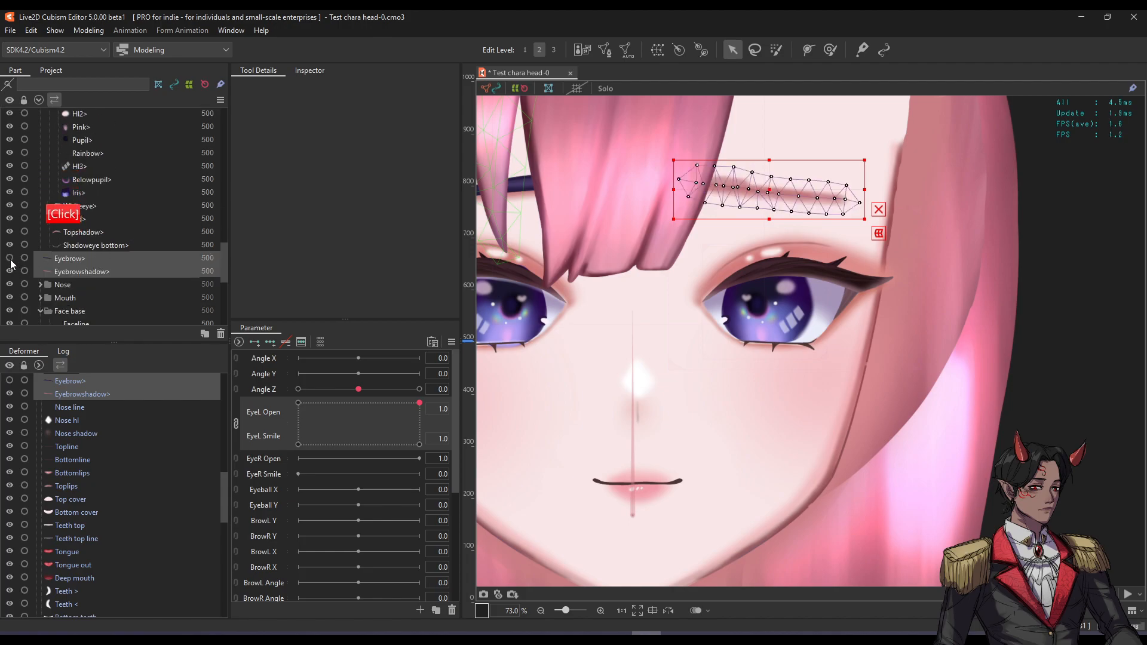
Move the Eyebrow< and Eyebrowshadow< pair out of its eye folder, below Fh7>.
click(80, 260)
click(81, 270)
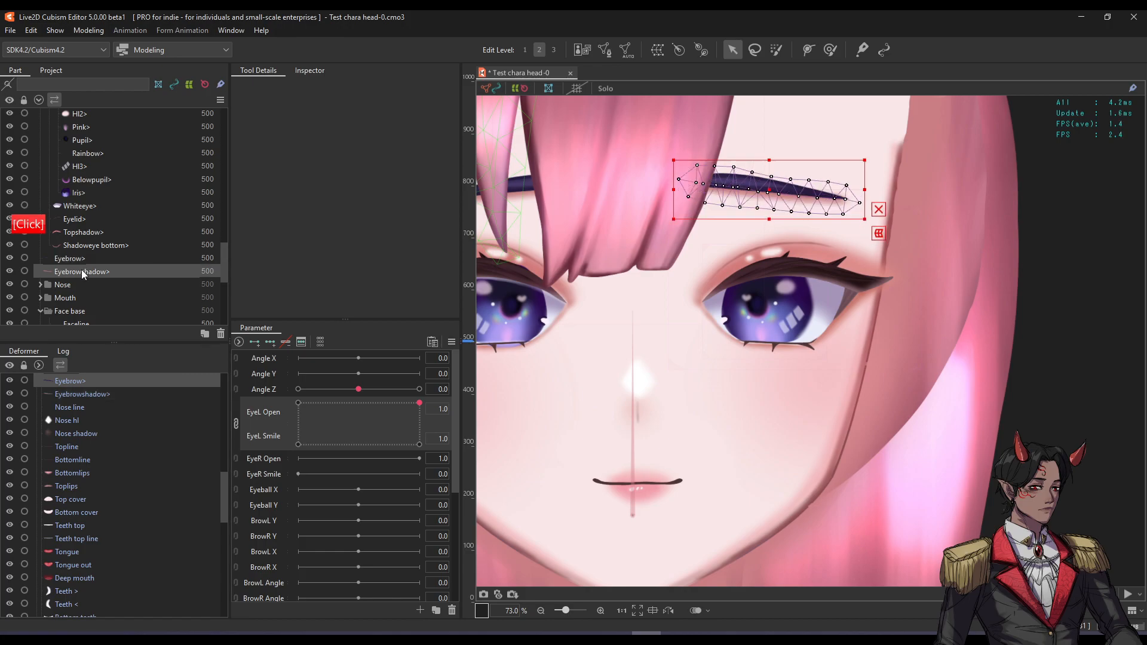
scroll(82, 270, up, 3)
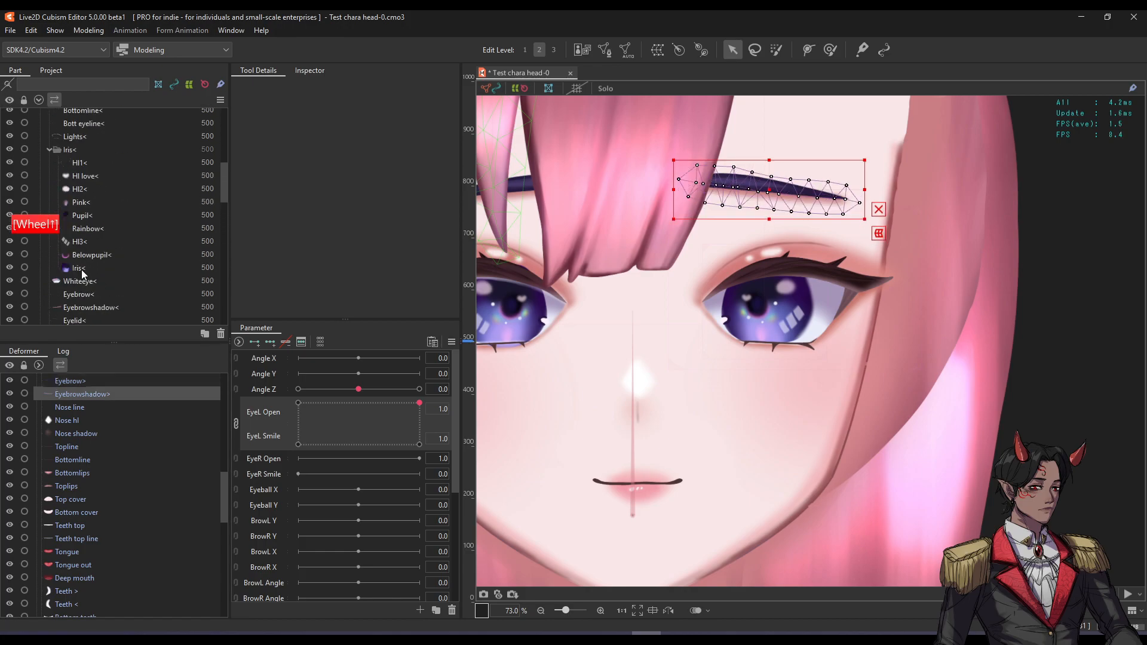
scroll(81, 270, up, 2)
click(80, 247)
ctrl+click(81, 260)
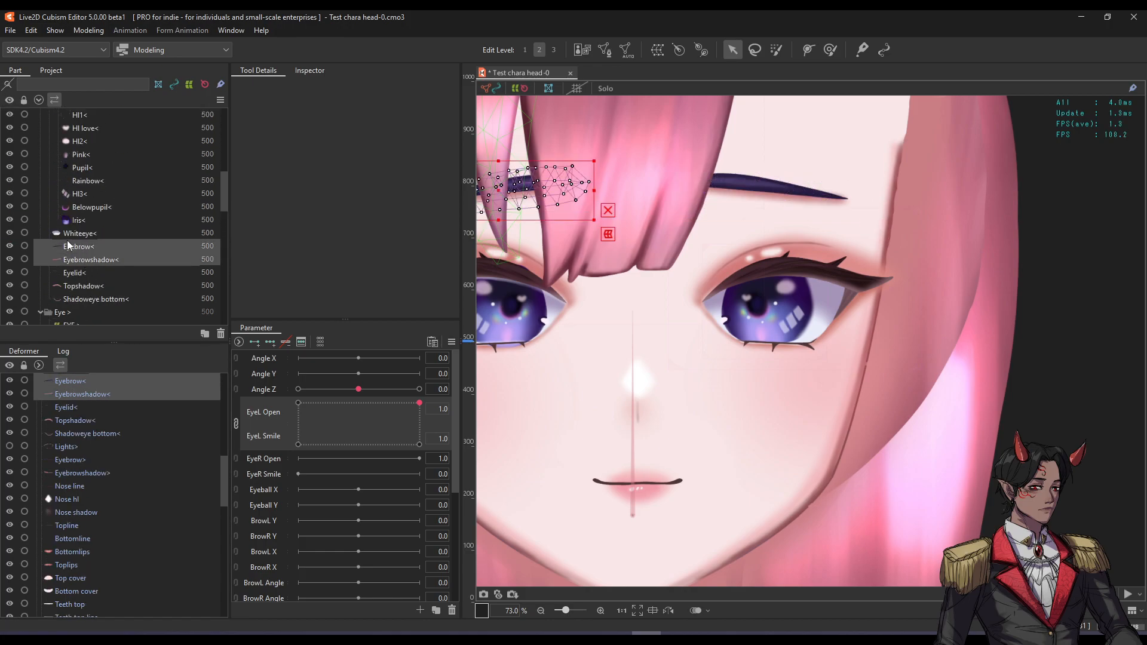
scroll(86, 174, up, 5)
drag(86, 171, 95, 184)
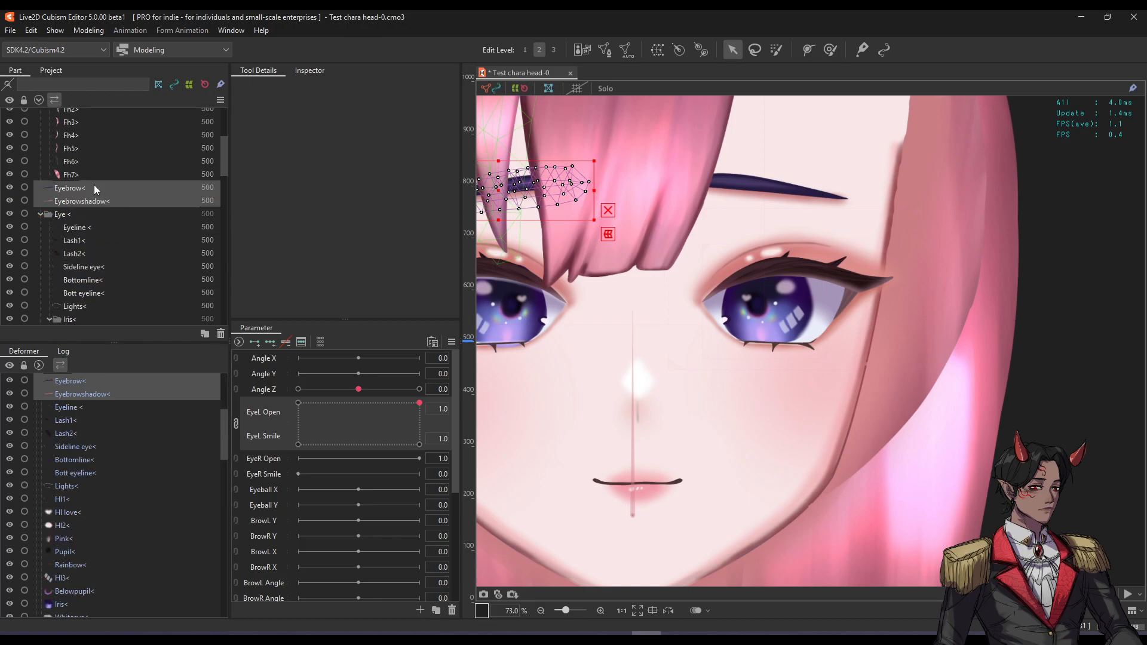
Collapse and hide the Eye < and Eye > folders, then make a new part for the Eyebrow> pair.
click(40, 213)
click(9, 214)
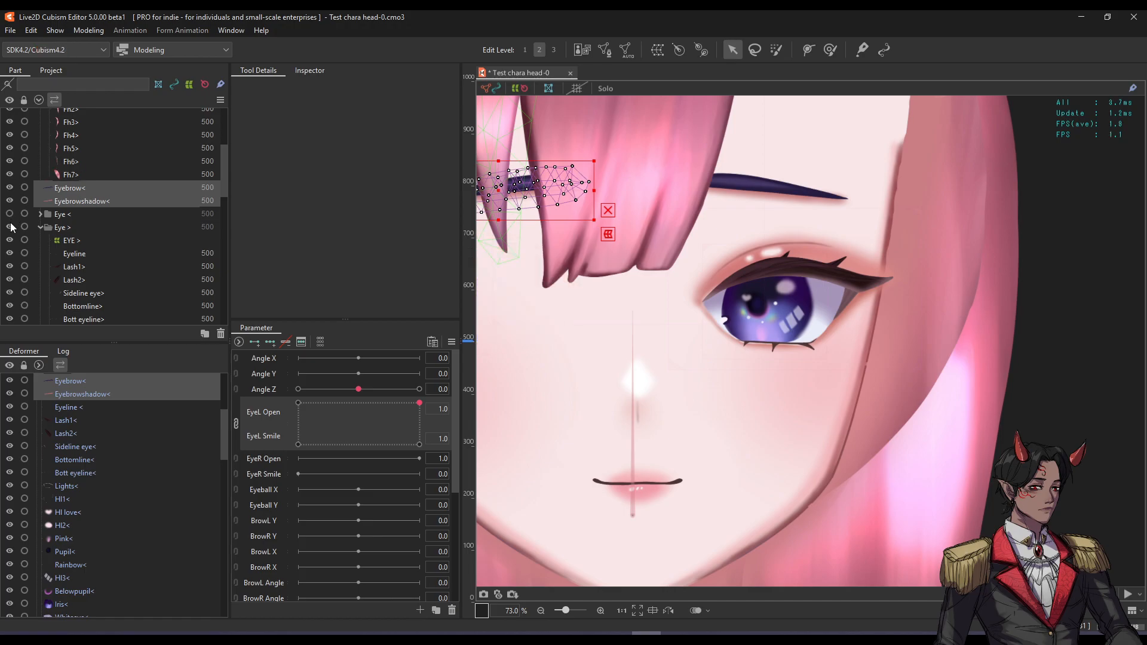
click(41, 227)
click(9, 227)
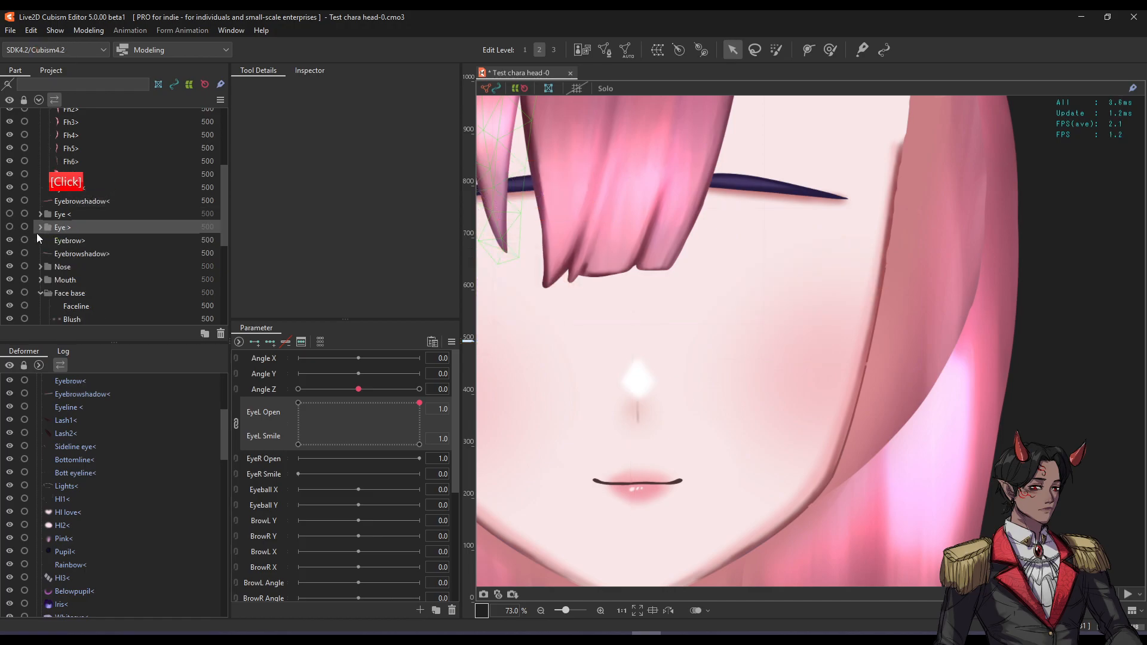
click(61, 241)
ctrl+click(67, 252)
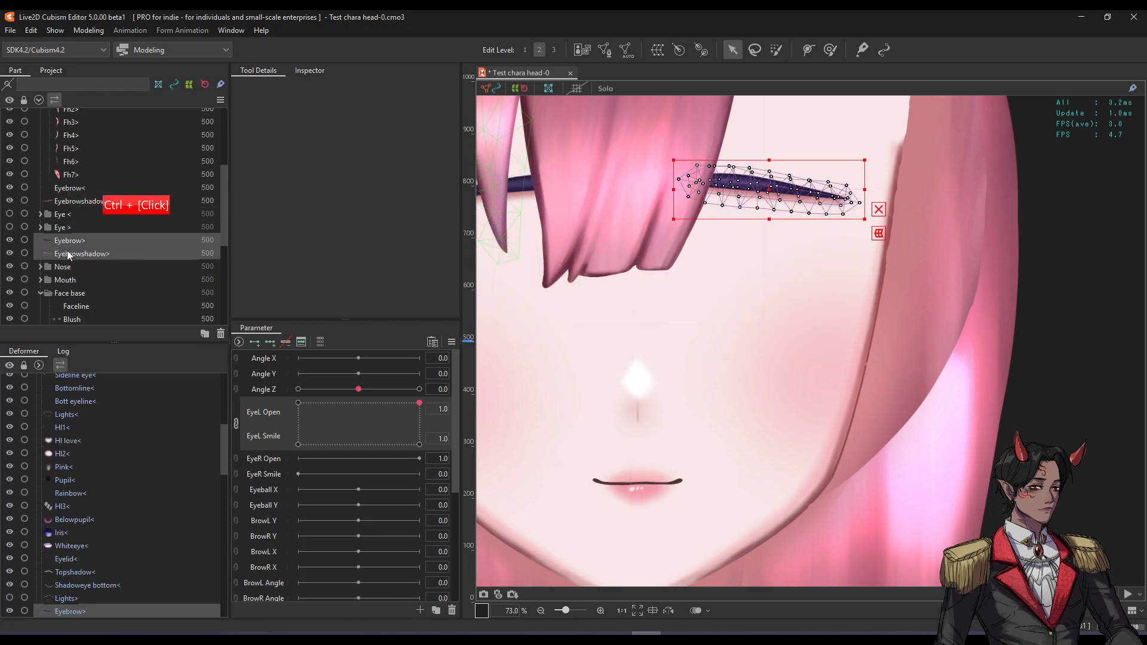
click(200, 332)
Name the new part EYEBROW >, then group the Eyebrow< pair into a new EYEBROW < part.
text(EYE)
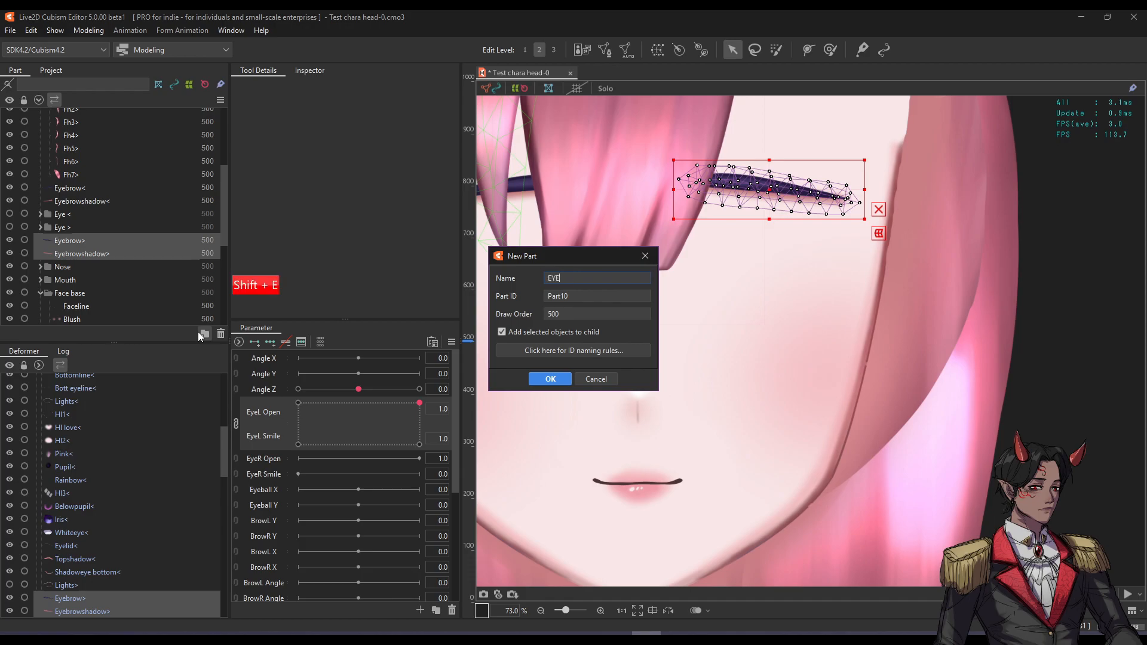
text(BROW >)
key(Return)
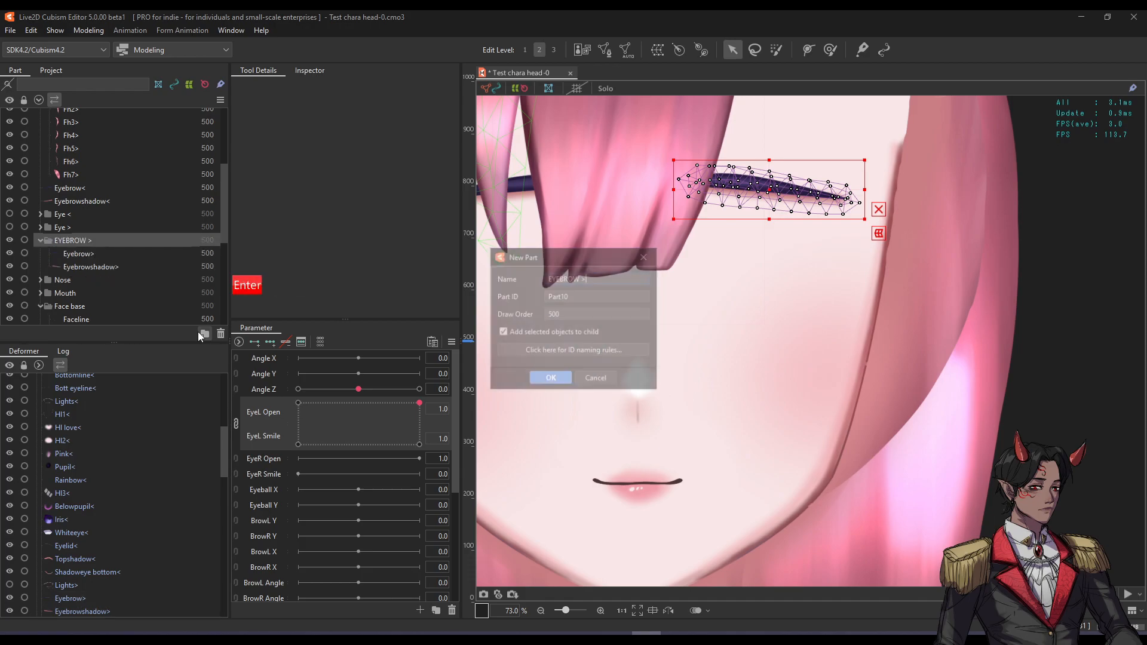
click(86, 202)
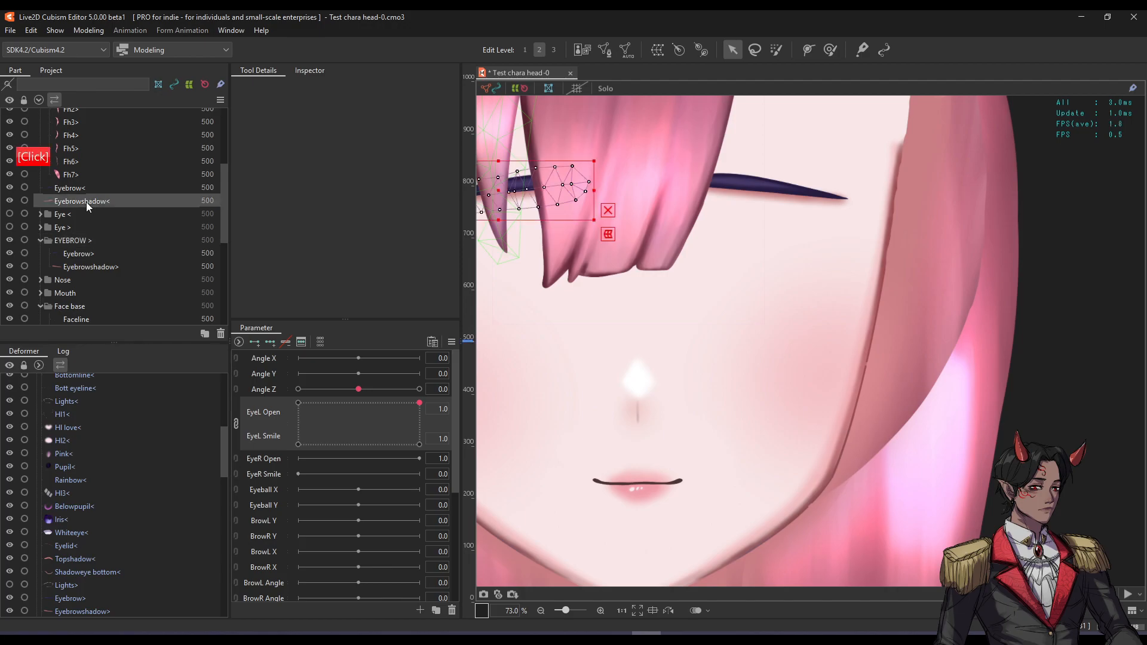
ctrl+click(91, 189)
click(204, 333)
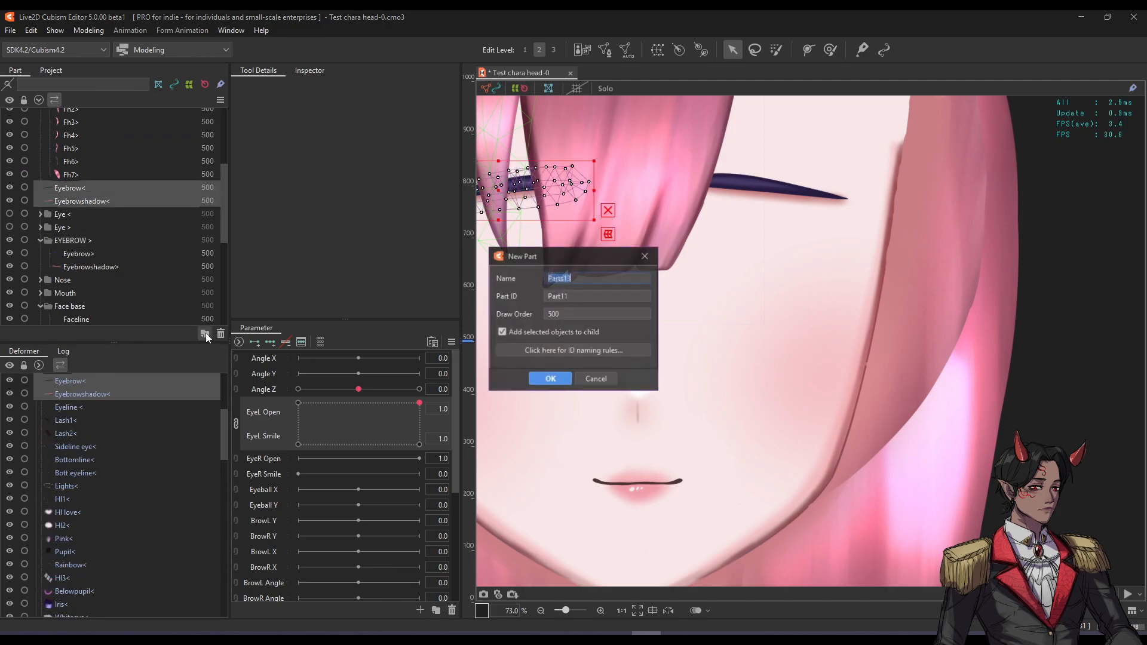
text(EYEBROW <)
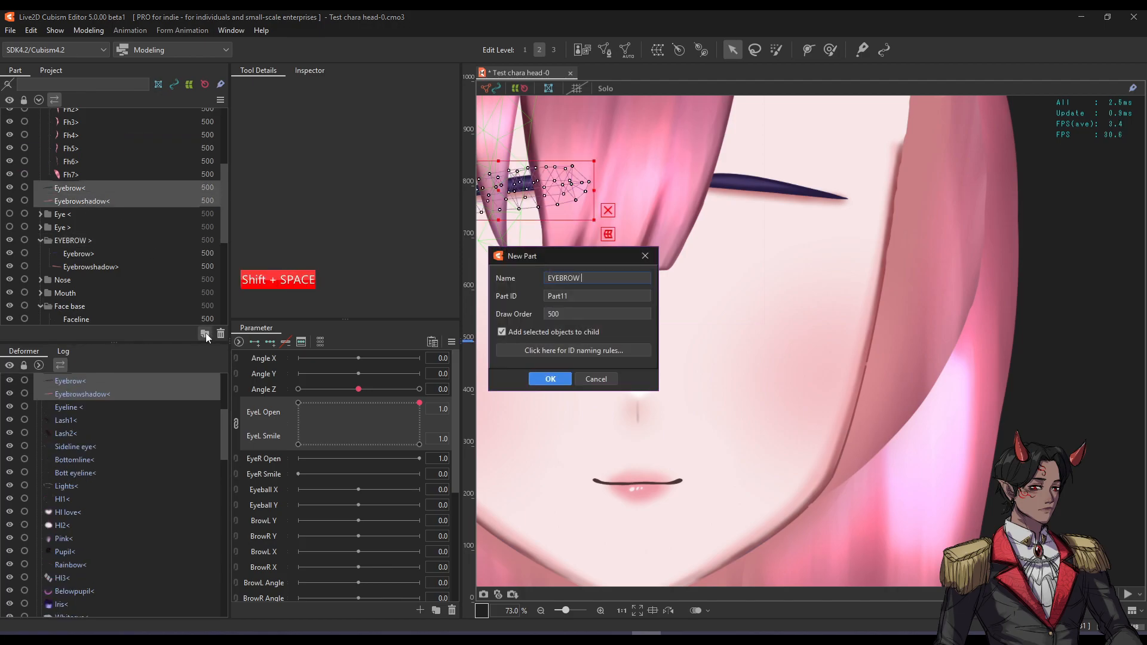
key(Return)
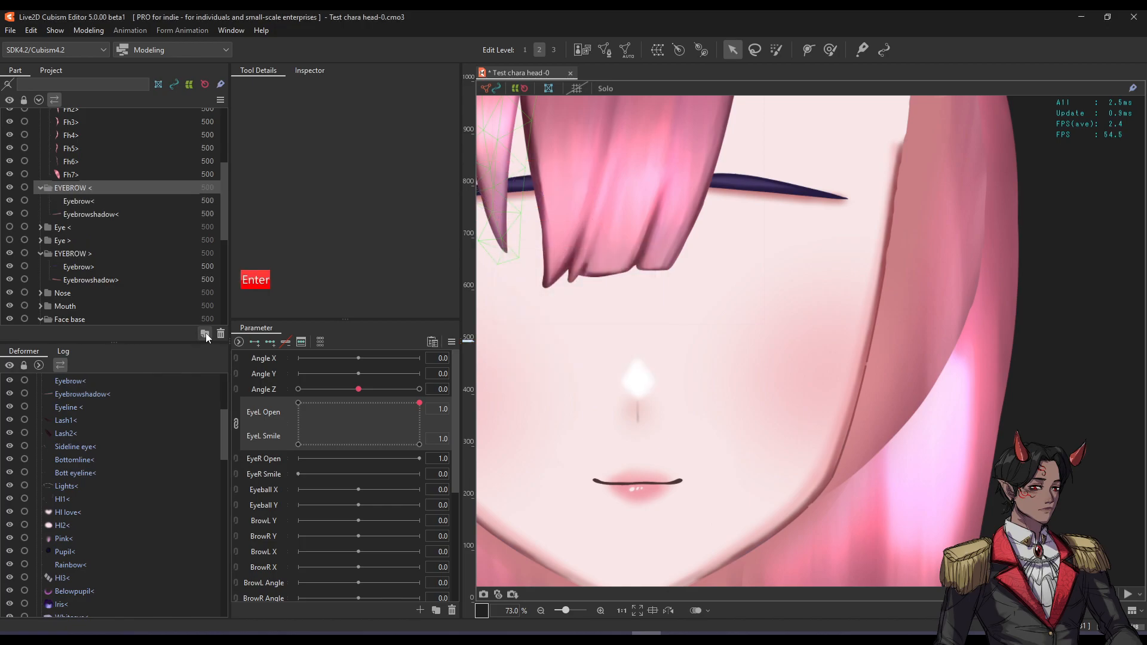
Show the Eye > and Eye < eyes again and select both eye folders.
click(62, 240)
click(10, 240)
click(10, 226)
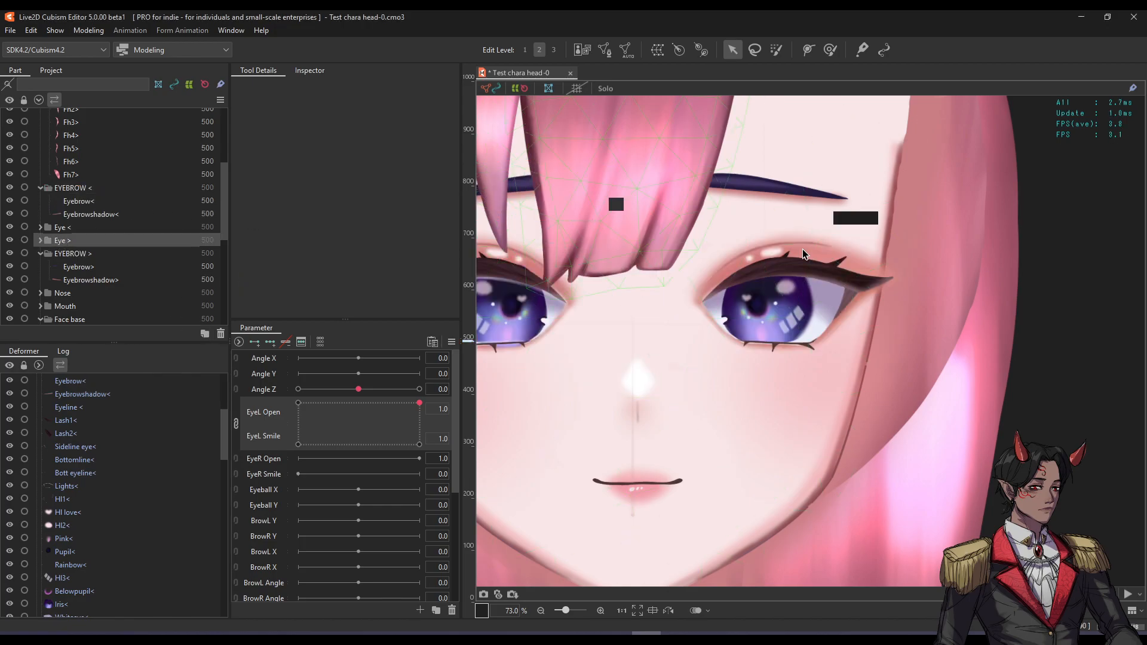
scroll(776, 239, down, 3)
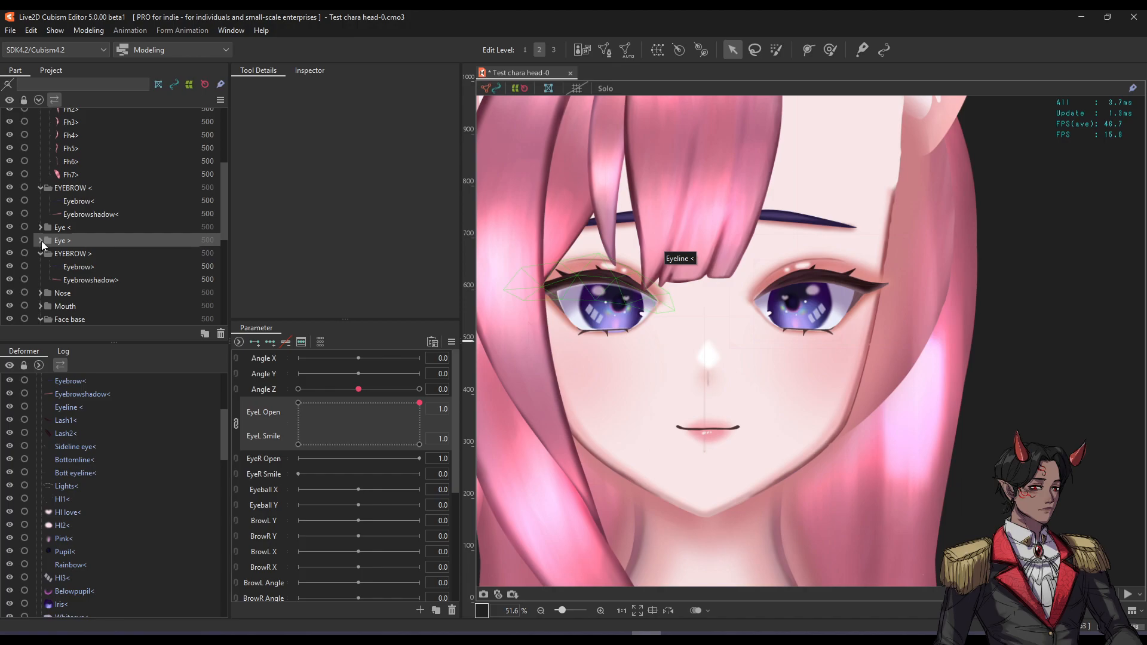
click(40, 241)
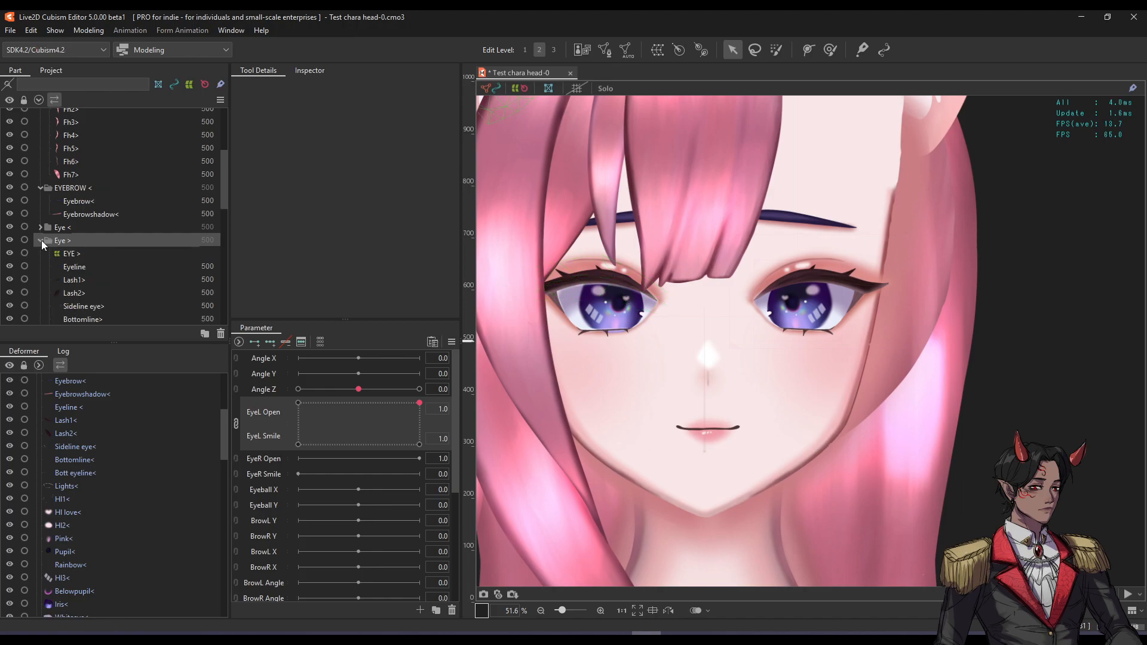
double_click(42, 240)
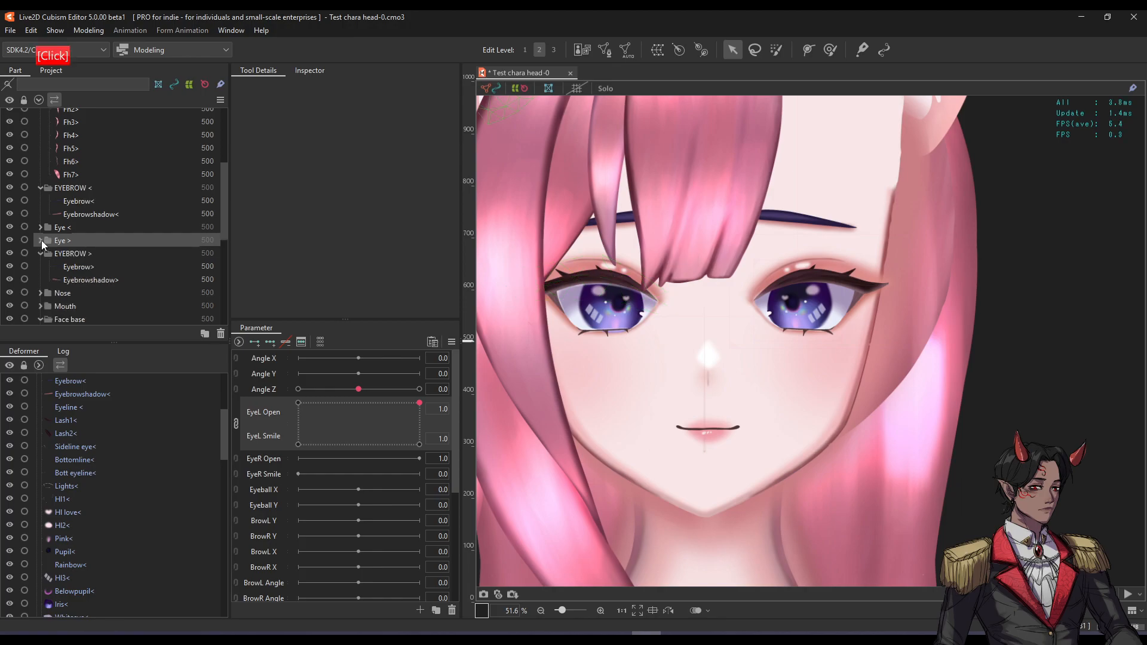
ctrl+click(81, 228)
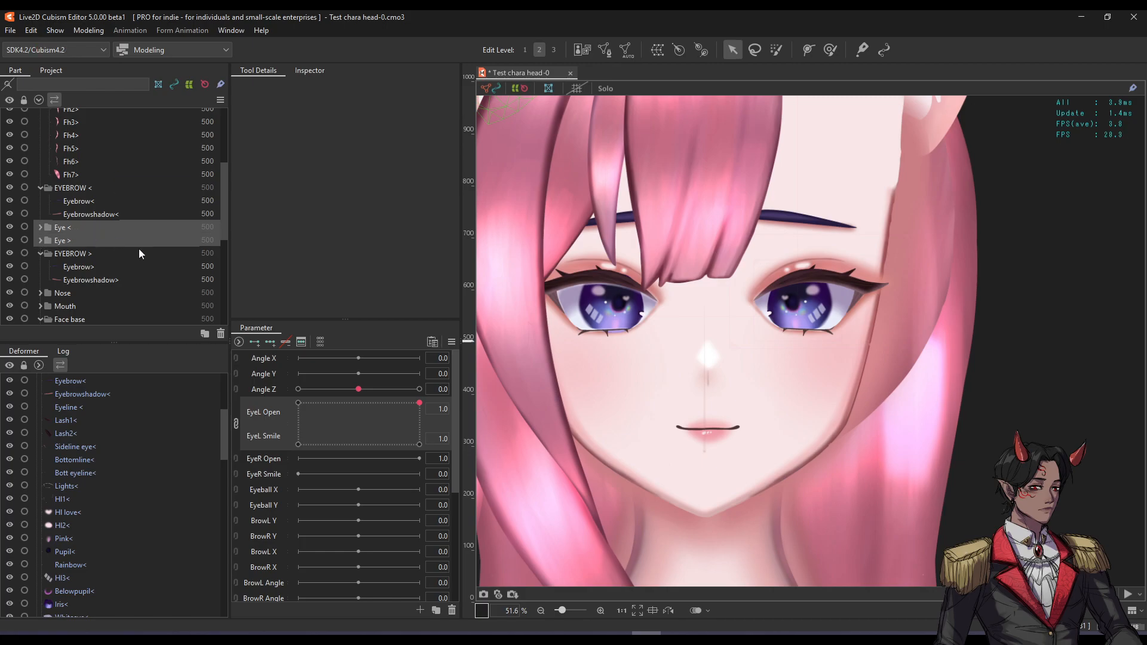
Create the EYES part holding Eye < and Eye >.
click(204, 332)
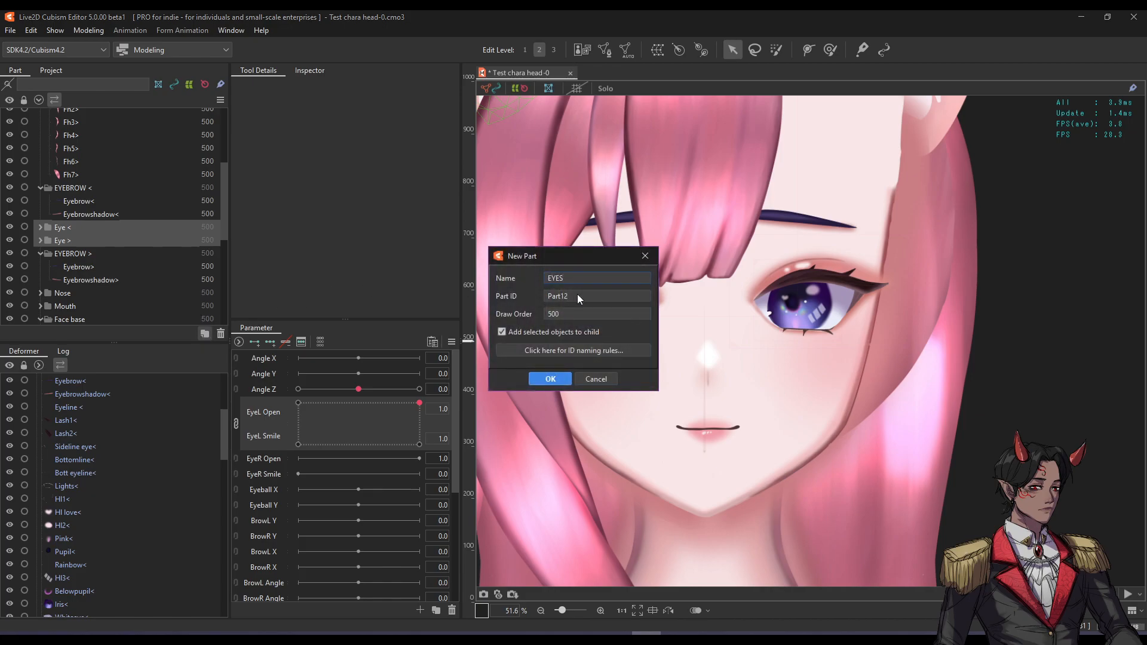
key(Return)
click(75, 240)
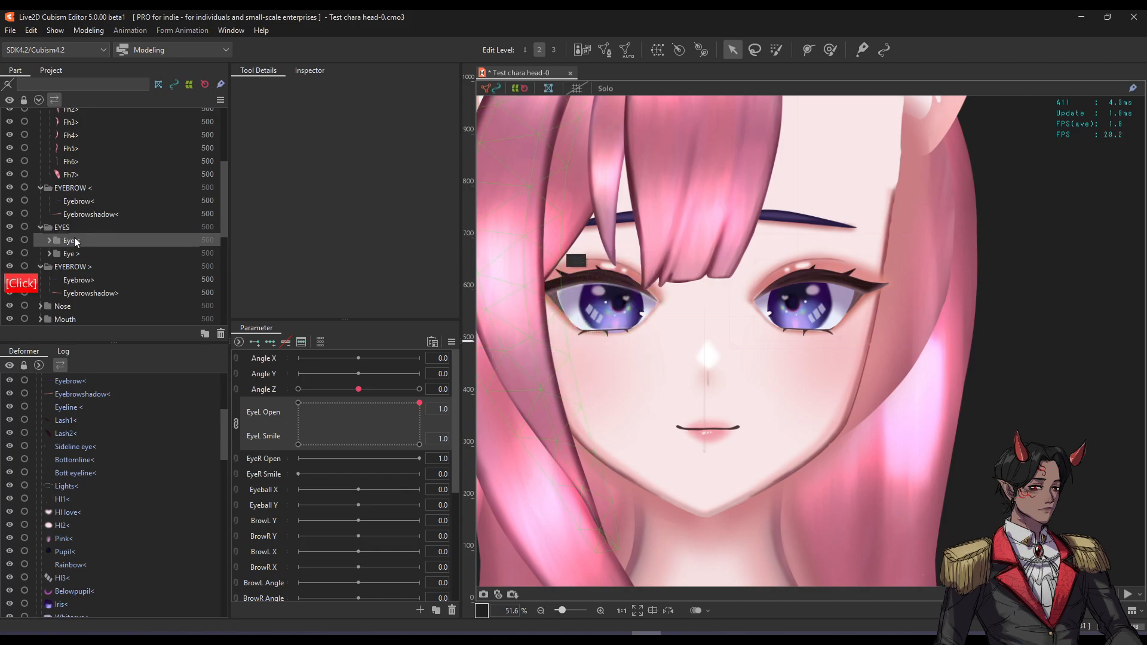
click(75, 253)
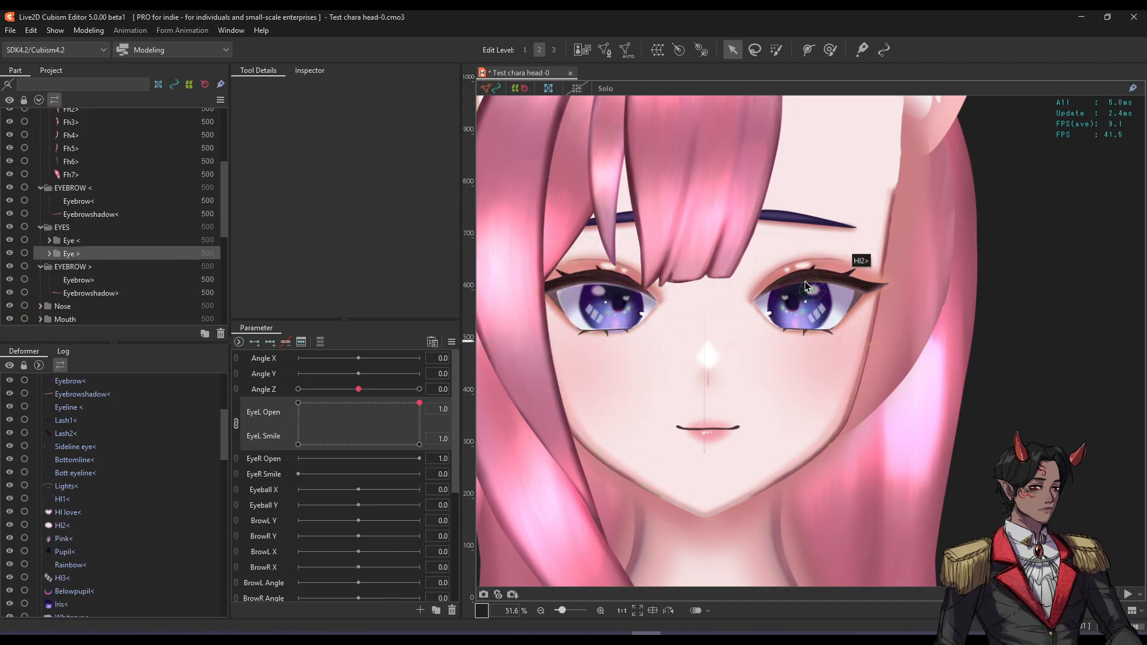
Toggle the right eye's visibility to check it, then copy the Eye > part.
click(8, 254)
click(6, 253)
click(6, 253)
click(6, 254)
click(6, 253)
click(6, 253)
click(6, 253)
click(6, 254)
click(7, 254)
key(ctrl+c)
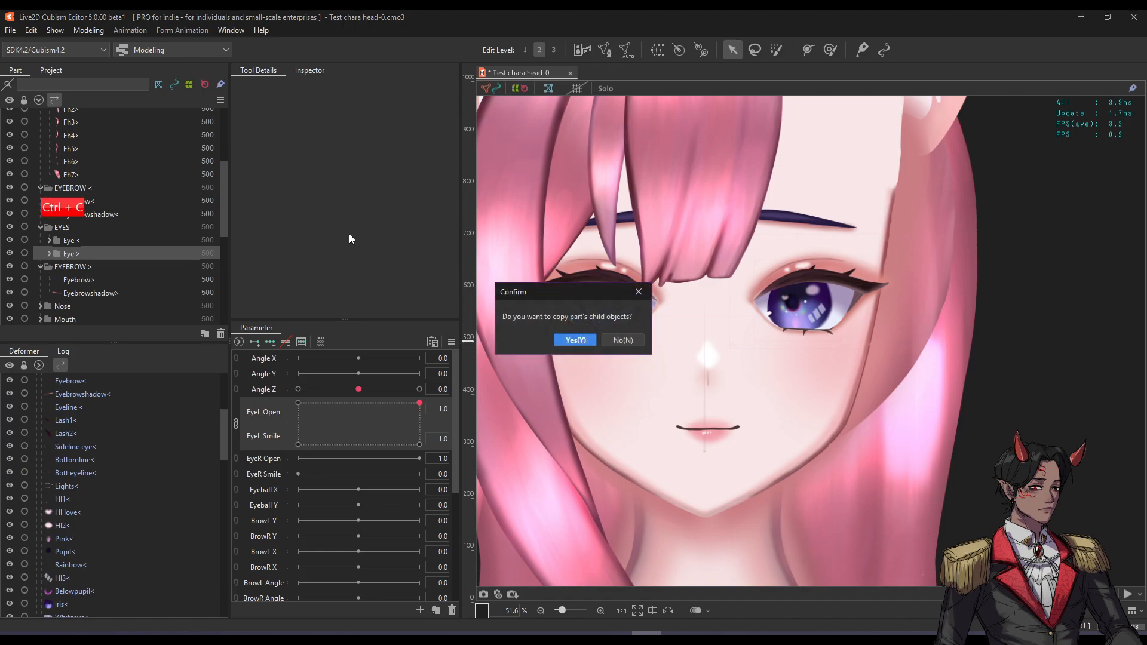
Copy Eye > with its child objects and paste it into EYES, then zoom in.
click(575, 340)
key(ctrl+v)
scroll(123, 248, up, 8)
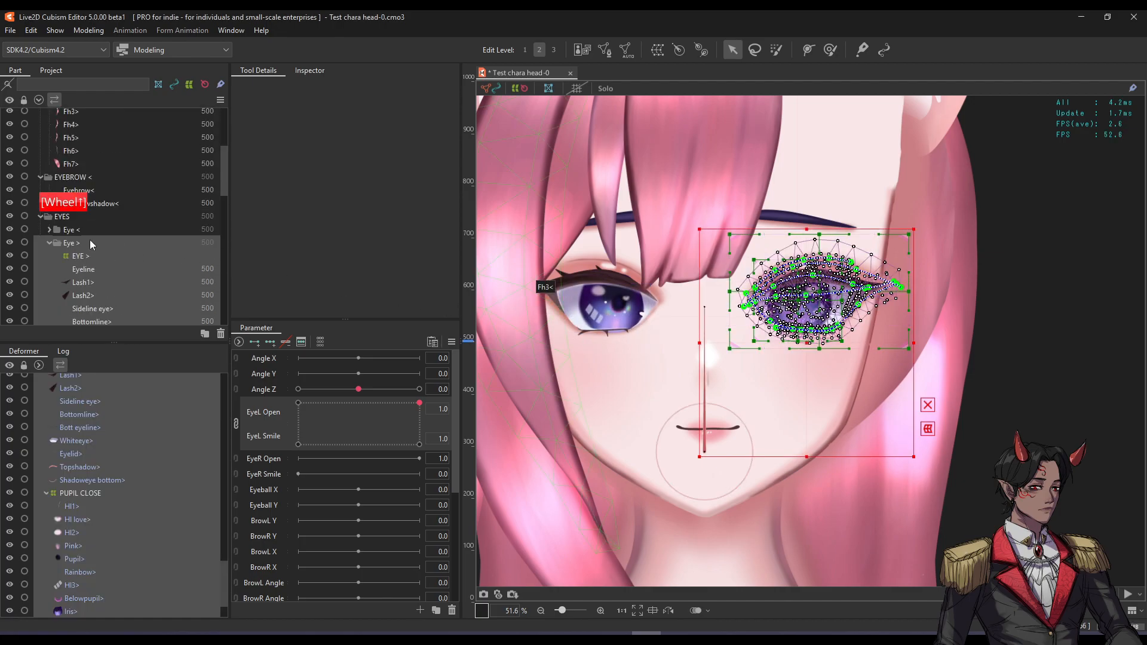
click(75, 219)
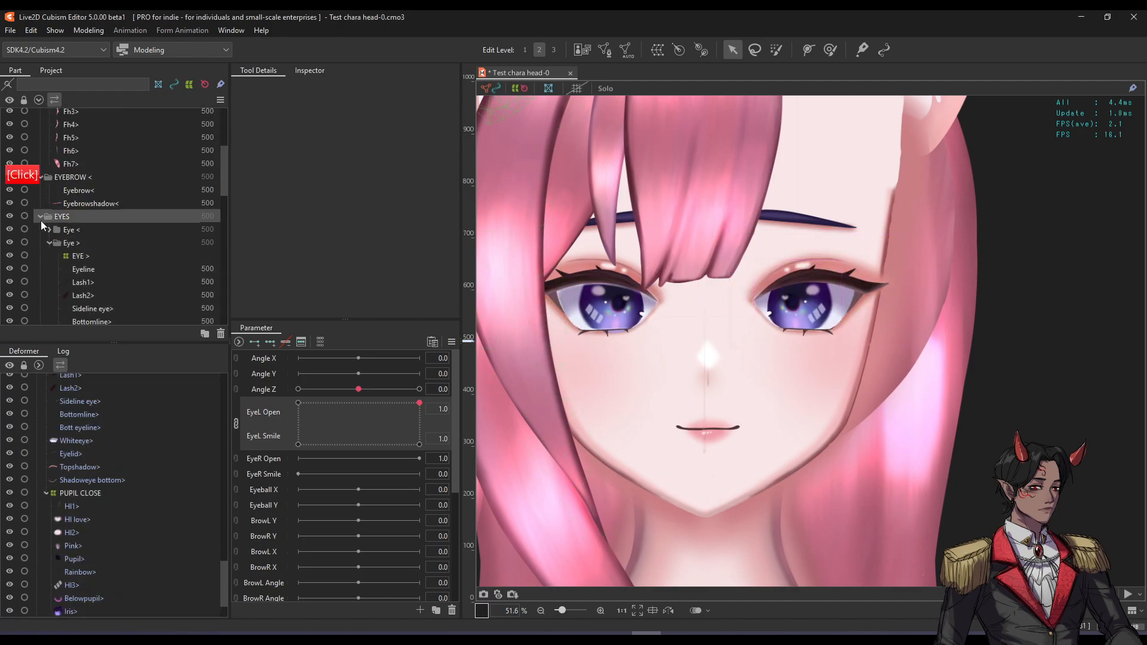
key(ctrl+v)
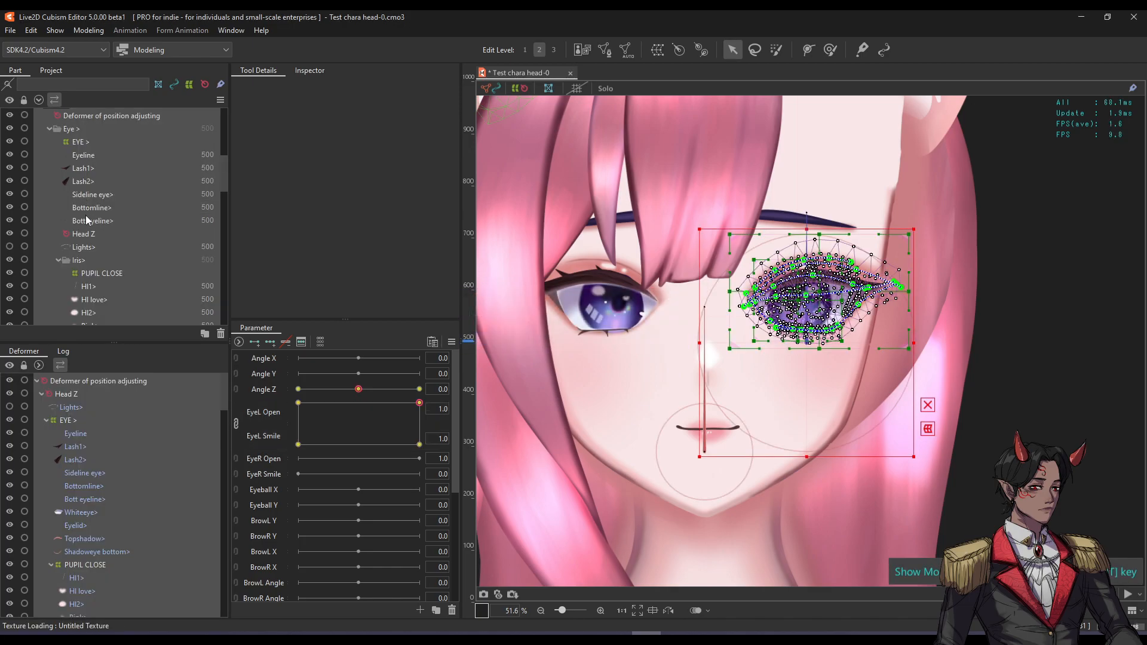
scroll(89, 221, up, 1)
scroll(809, 290, up, 2)
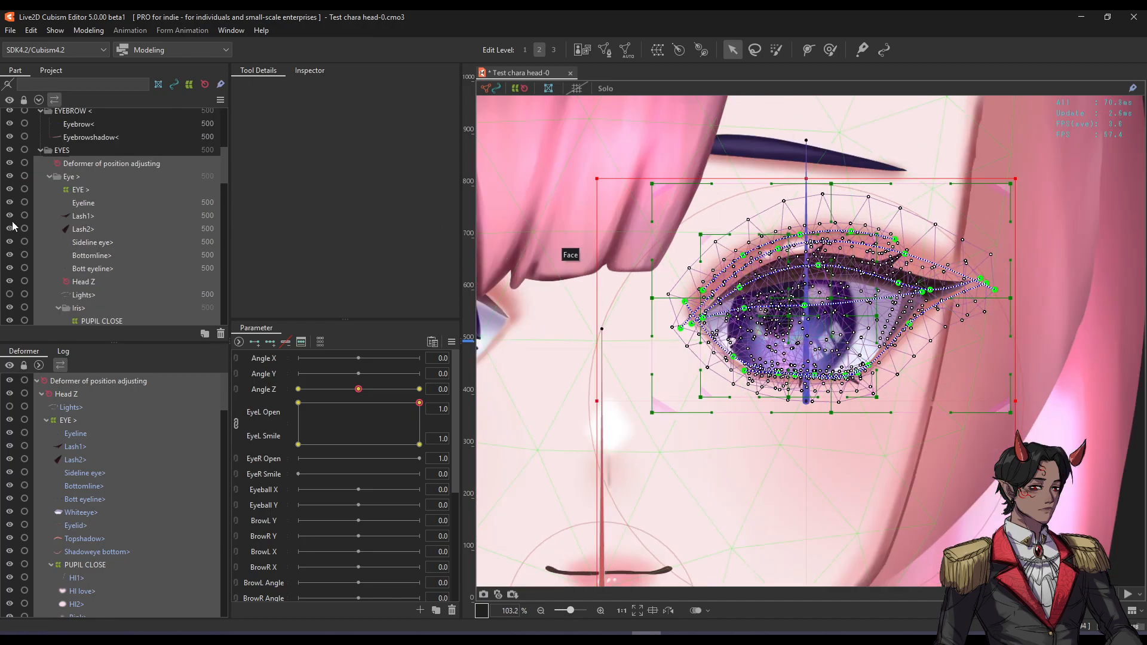
Remove the position-adjusting deformer from the right eye after a test drag.
click(113, 162)
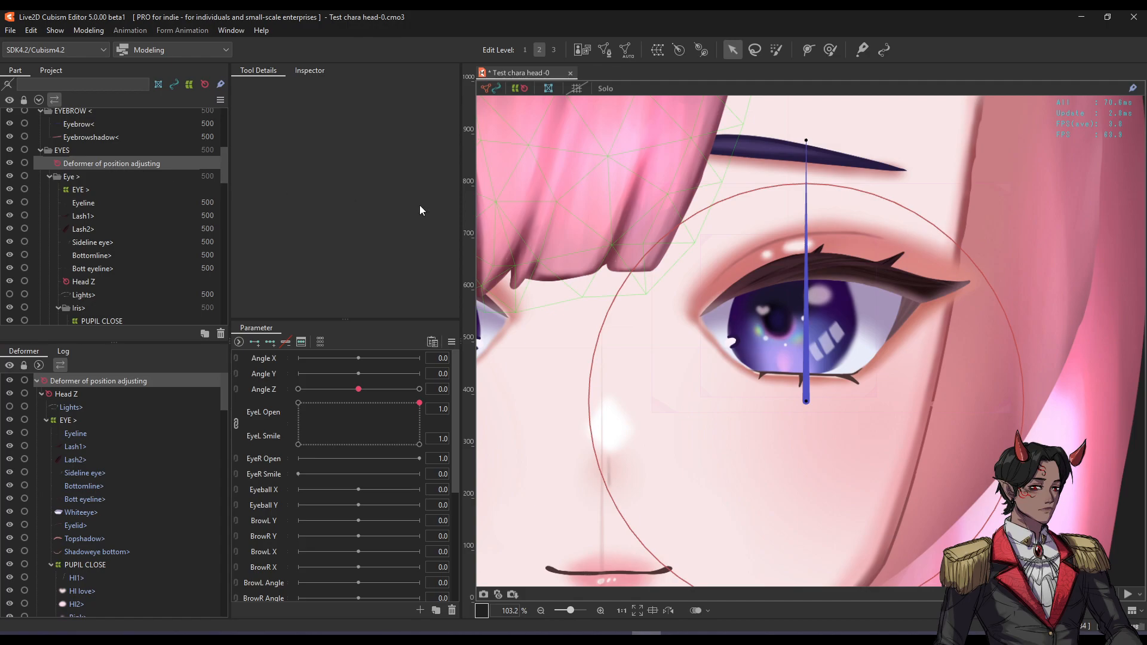
drag(806, 400, 844, 311)
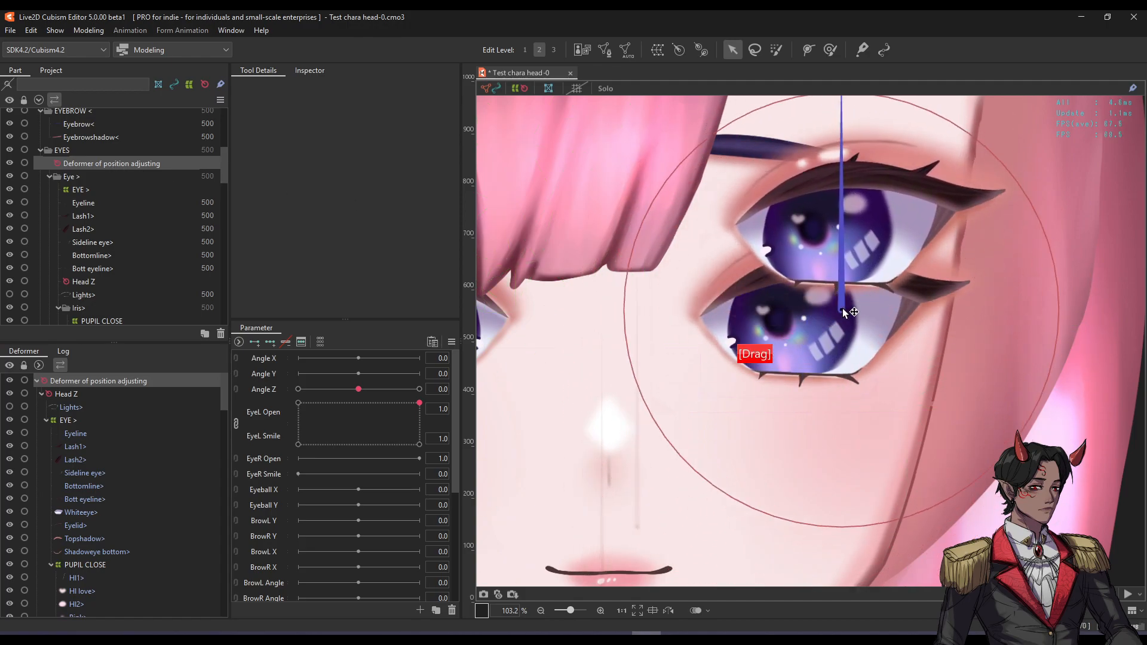
key(ctrl+z)
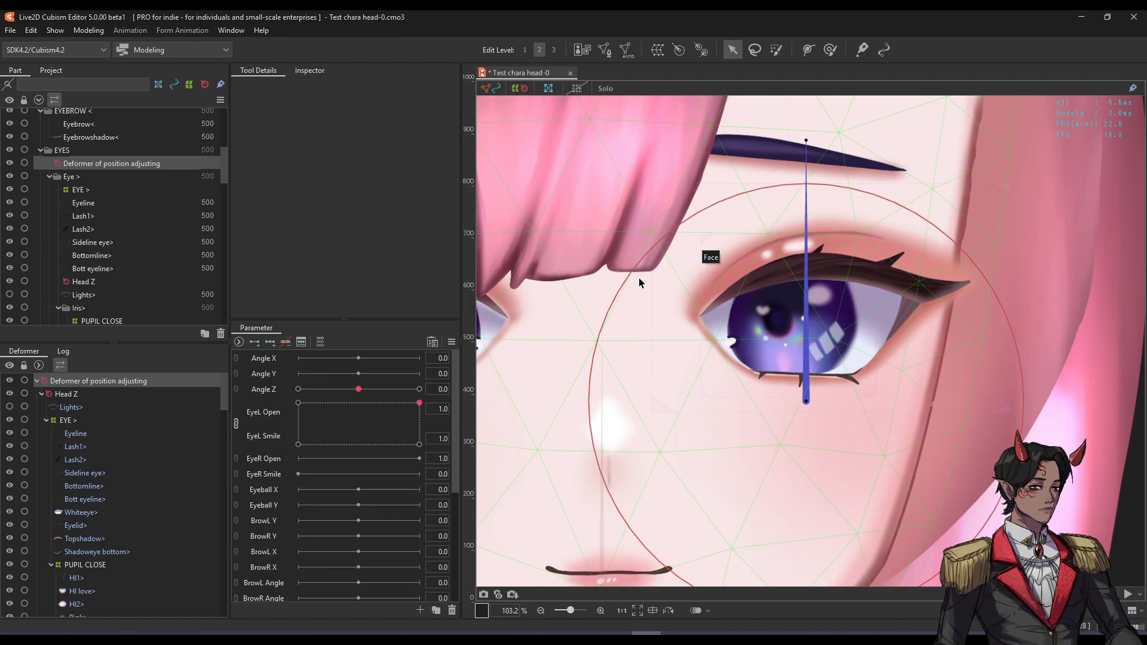
key(ctrl+z)
Test-shift the EYE > deformer, undo it, and begin a new warp deformer around it.
click(92, 180)
scroll(888, 311, down, 3)
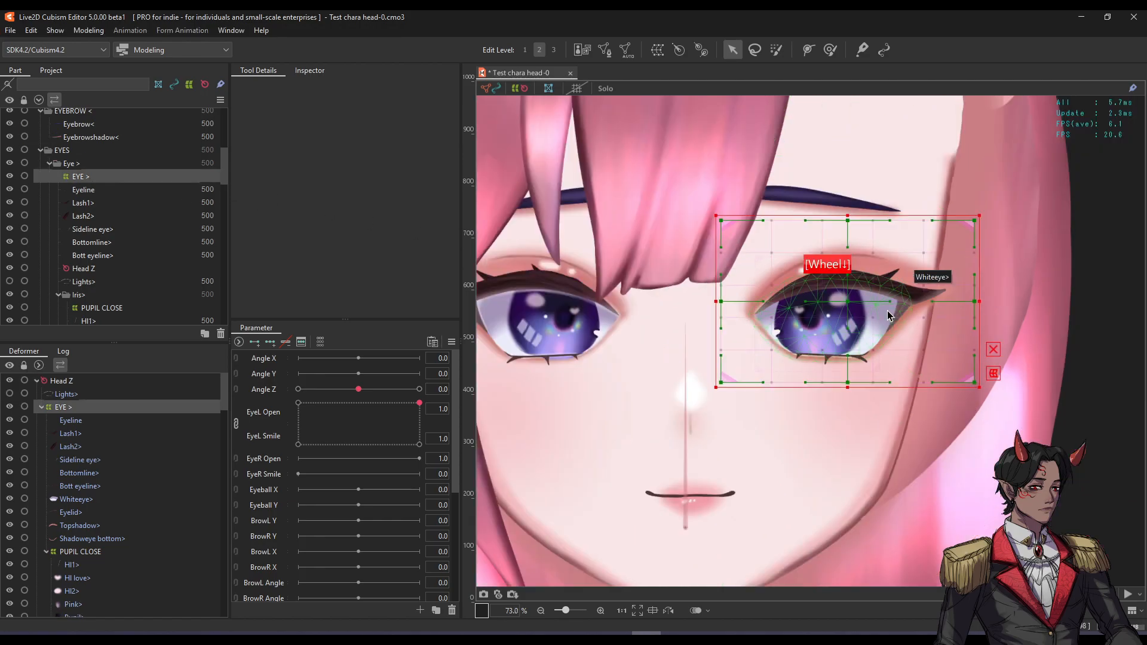
drag(848, 302, 914, 335)
key(ctrl+z)
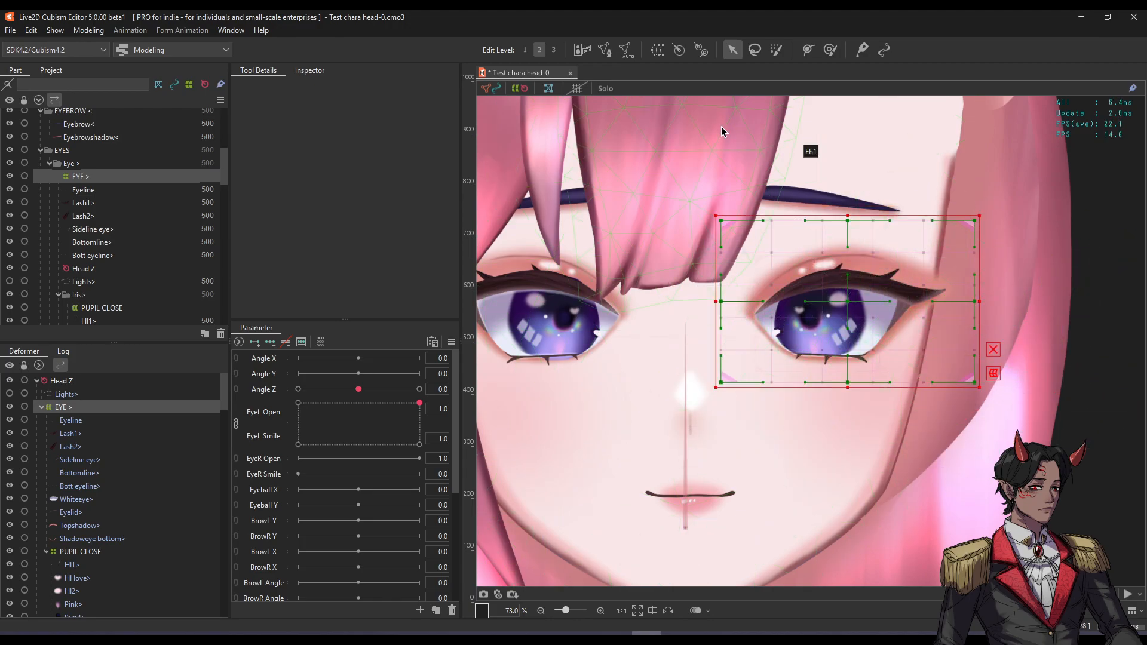
click(657, 49)
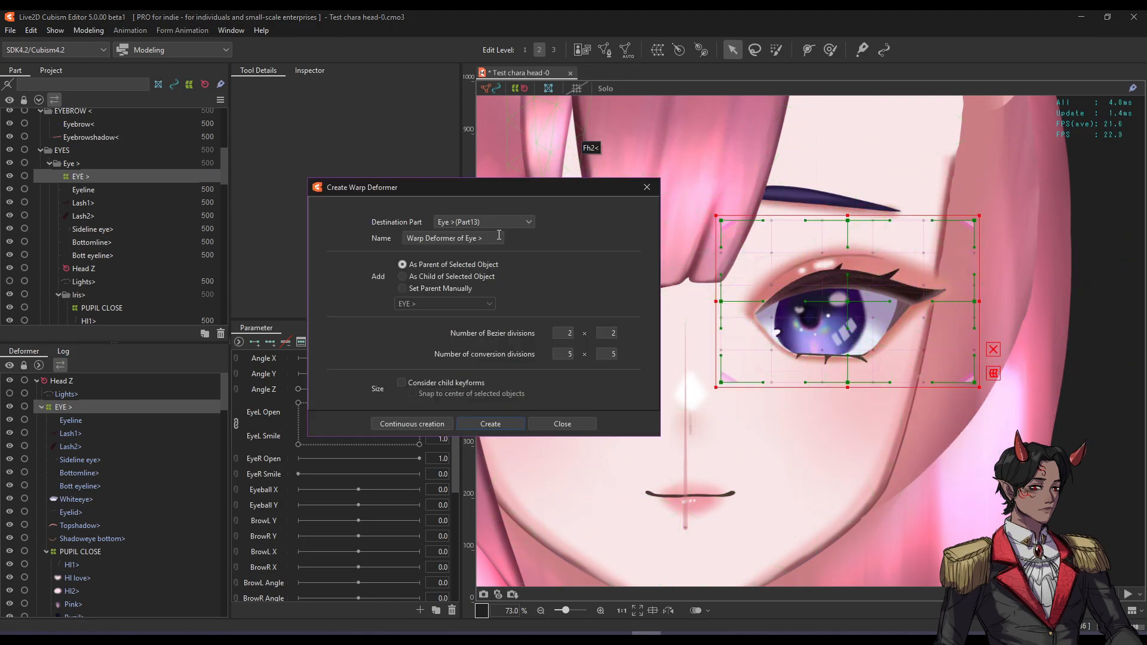
Name the warp deformer Copy EYE > and create it as parent of EYE >.
key(ctrl+a)
text(C)
click(491, 424)
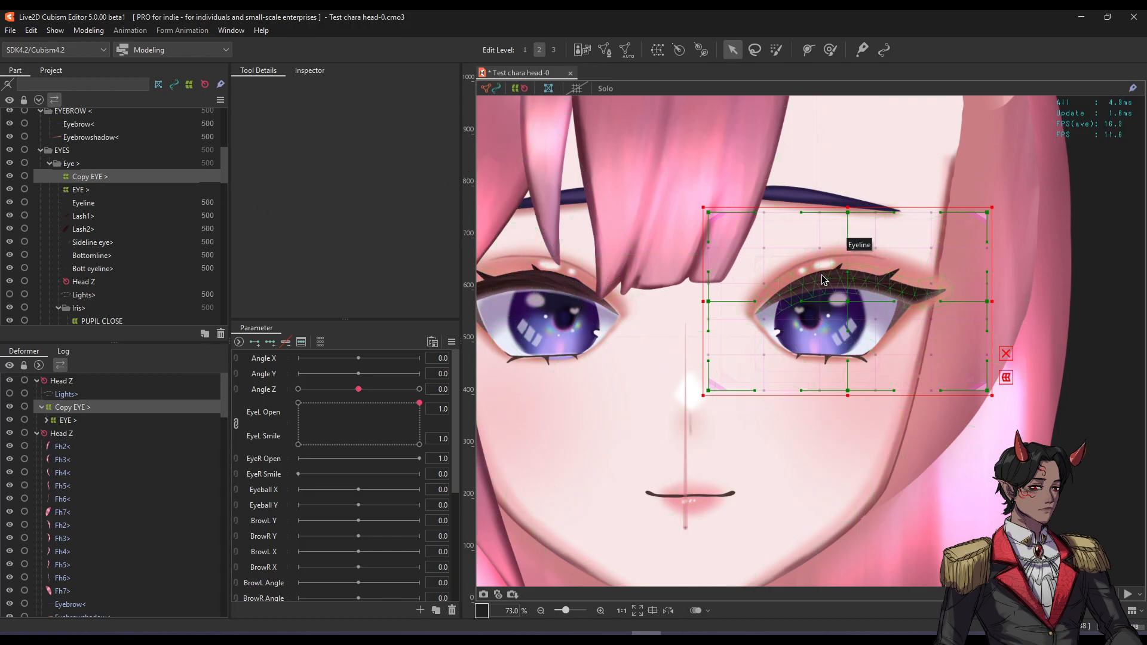
Reflect Copy EYE > horizontally, undo a stray shift, and zoom in on the eye.
right_click(790, 275)
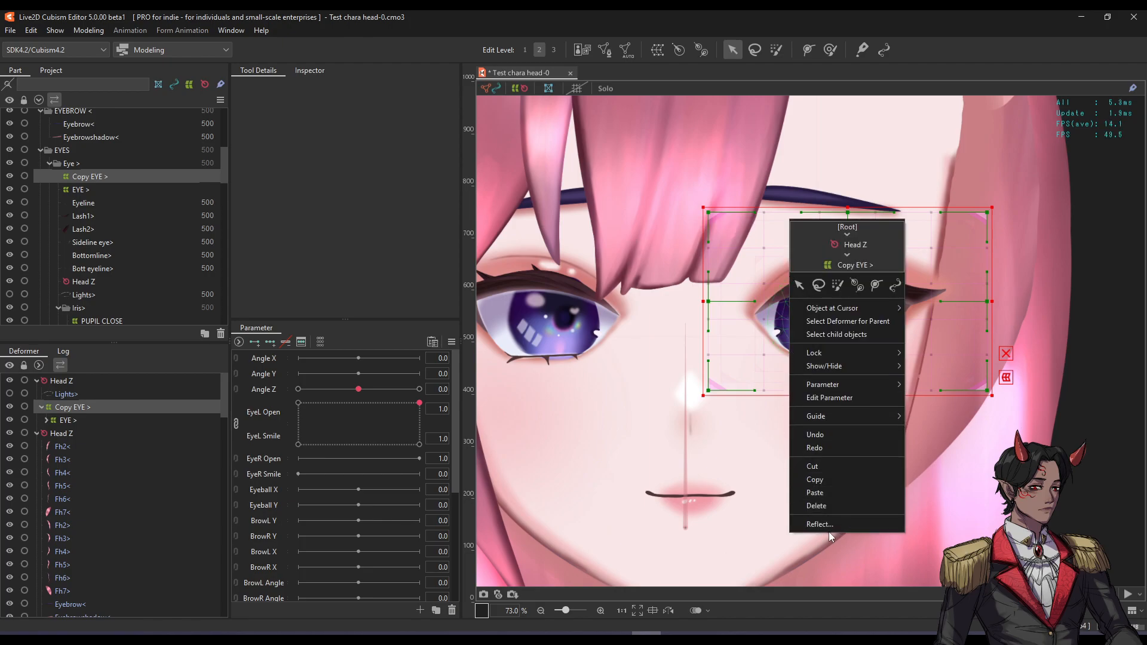
click(847, 525)
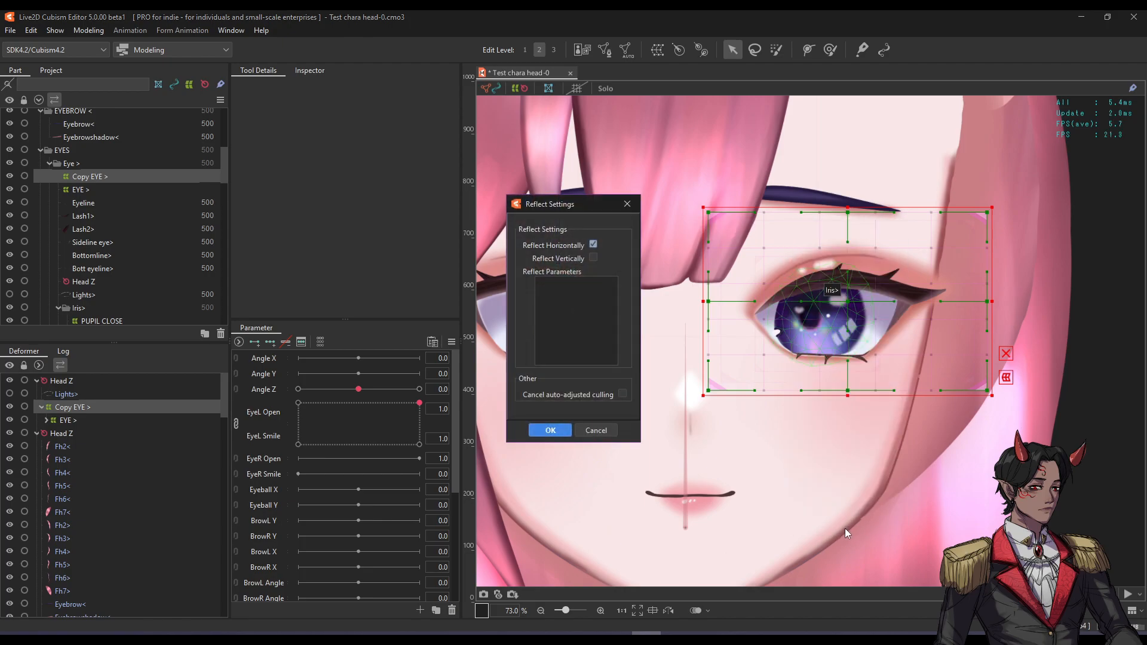
click(593, 244)
click(542, 434)
drag(524, 305, 661, 296)
key(ctrl+z)
scroll(679, 327, up, 5)
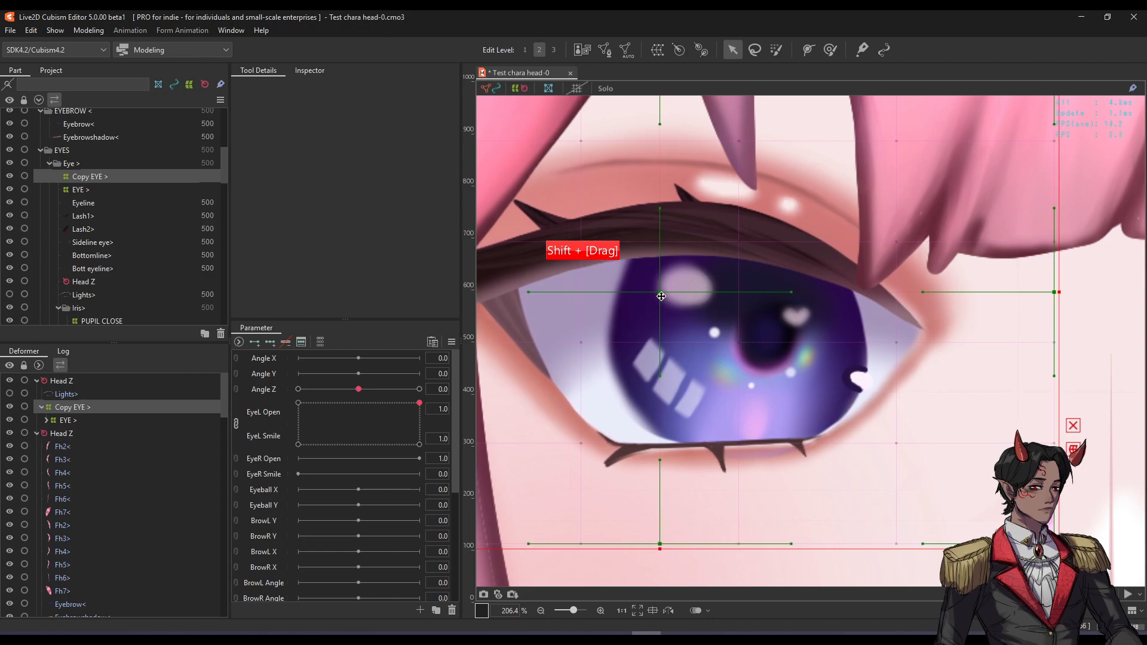
Nudge Copy EYE > slightly right, down and left so it lines up over the eye.
drag(662, 297, 665, 297)
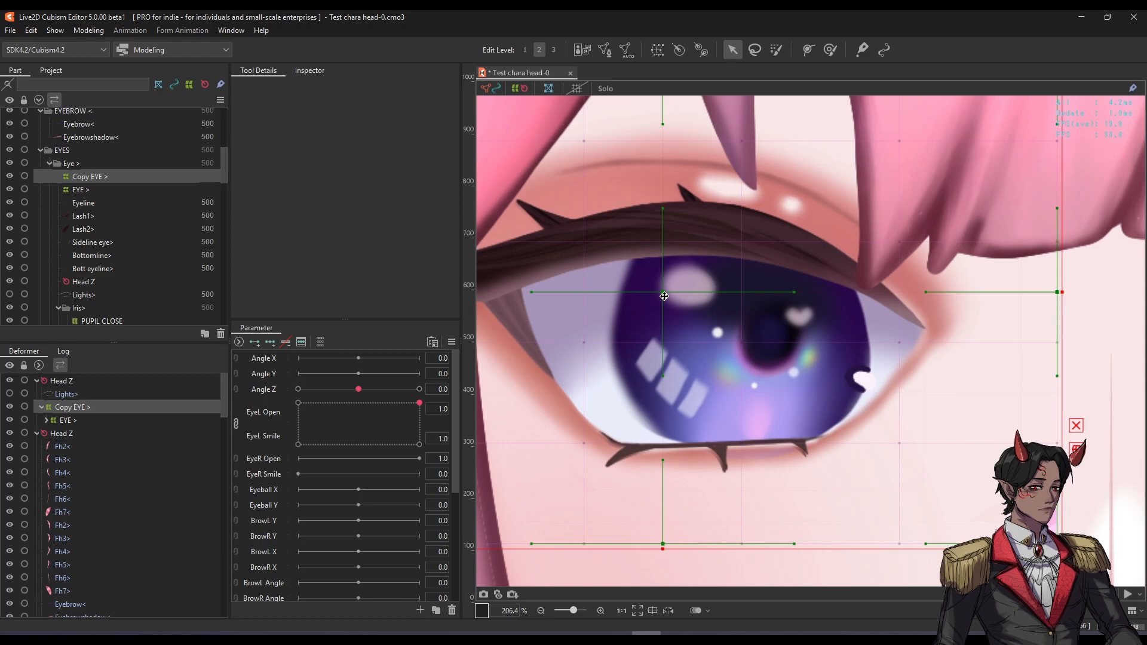
key(Down)
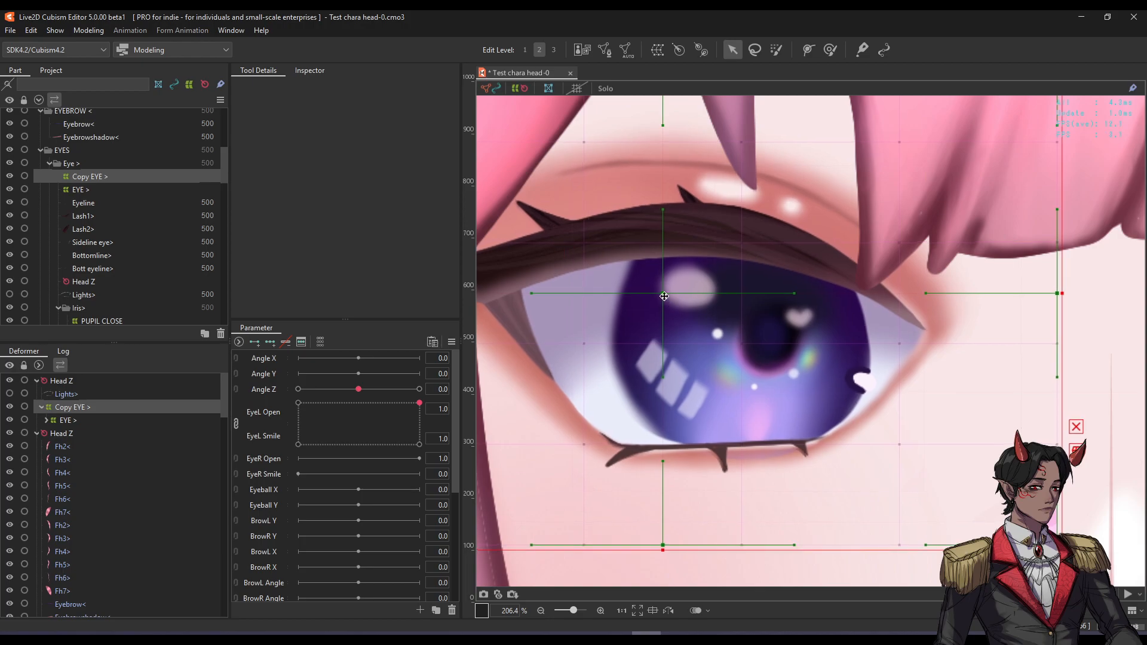
key(Left)
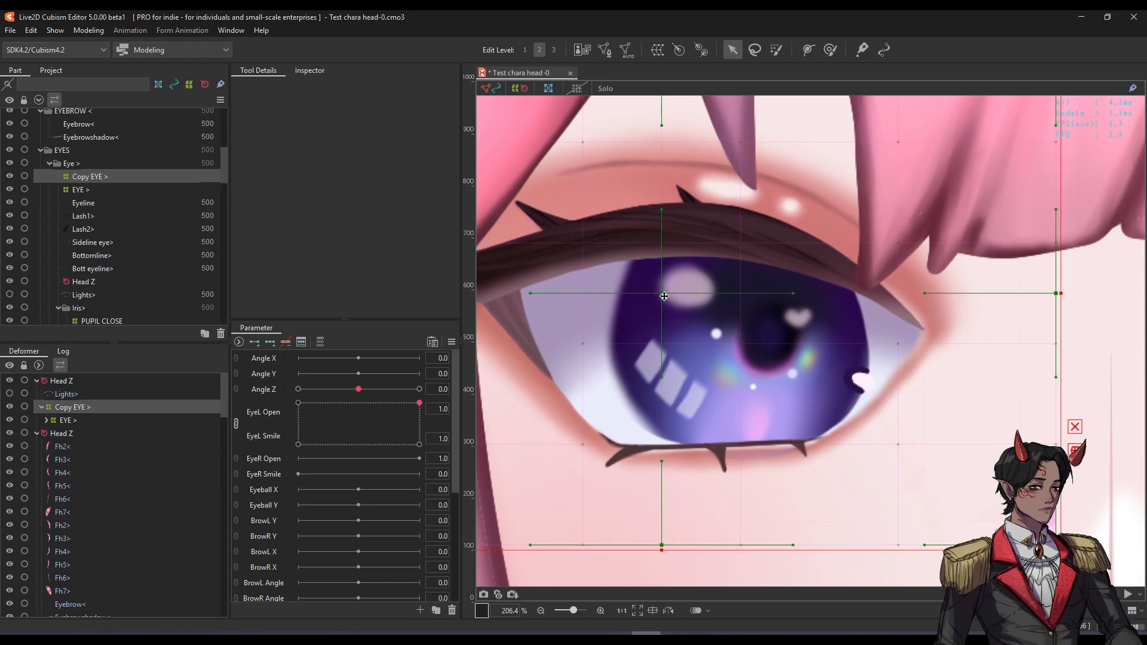
scroll(689, 347, down, 3)
key(space)
drag(685, 293, 700, 293)
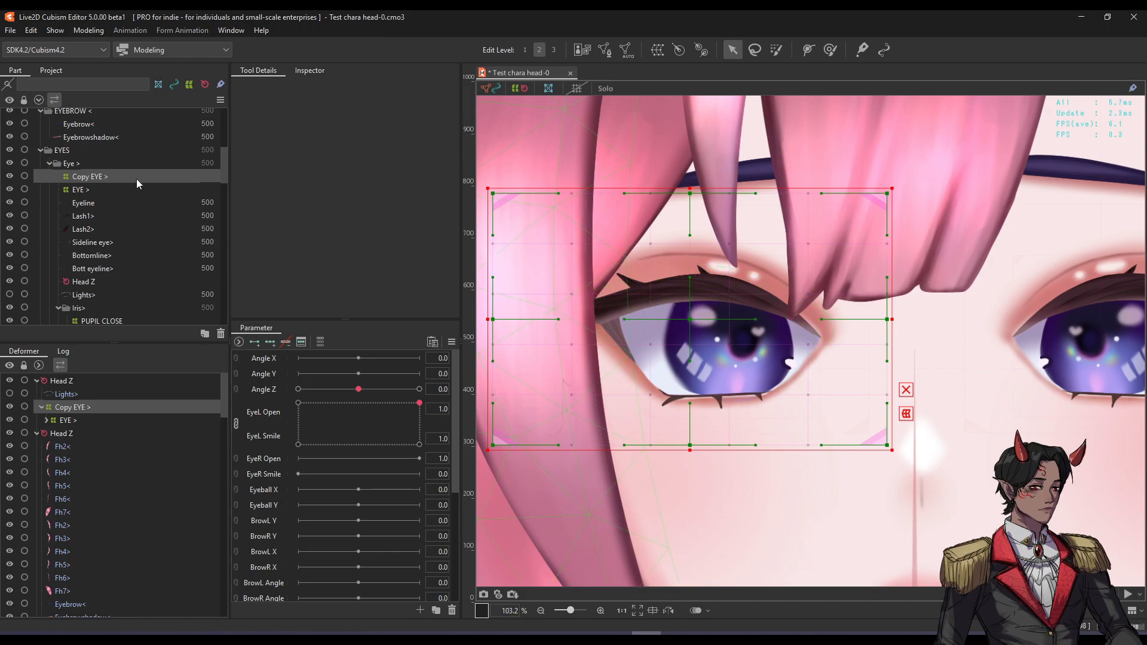
Delete Copy EYE > and partly close the left eye via EyeL Open to test the blink.
key(Delete)
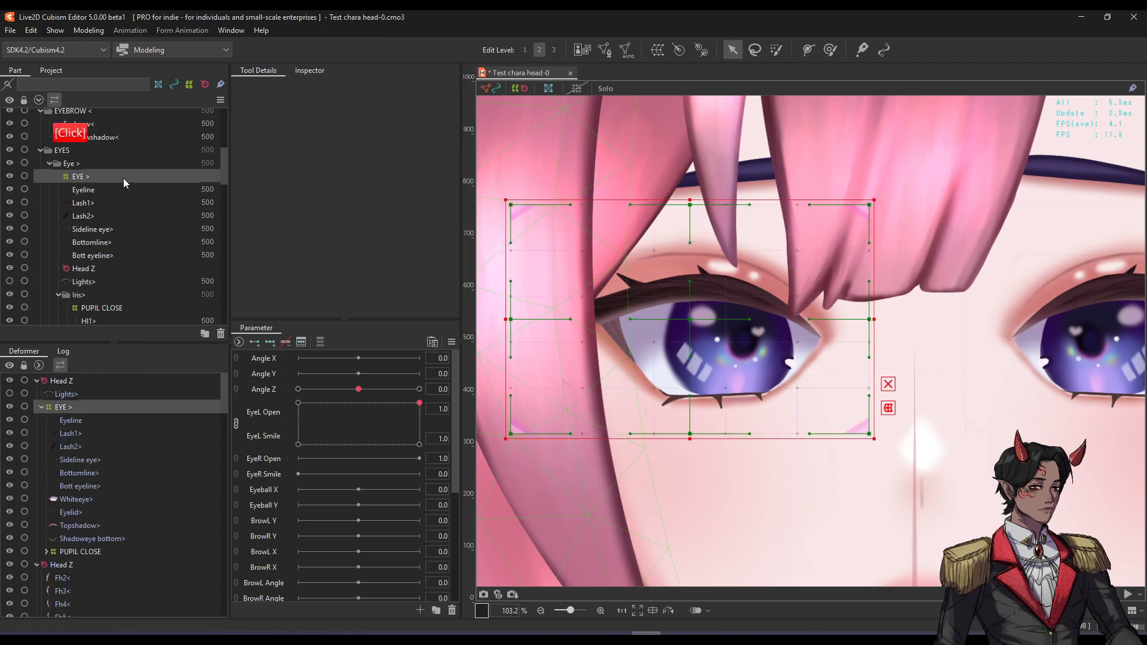
scroll(669, 296, down, 3)
drag(419, 403, 207, 466)
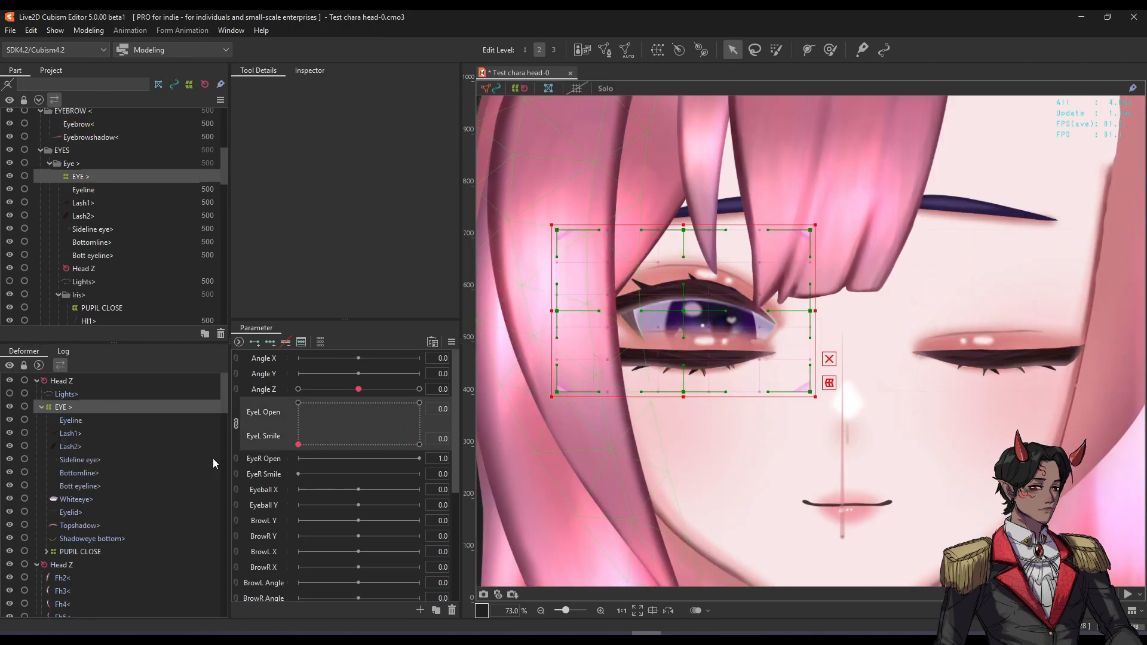
Hide the left eye's open-eye art and set both eyes to the closed smile, EyeL Smile 1.0.
click(661, 291)
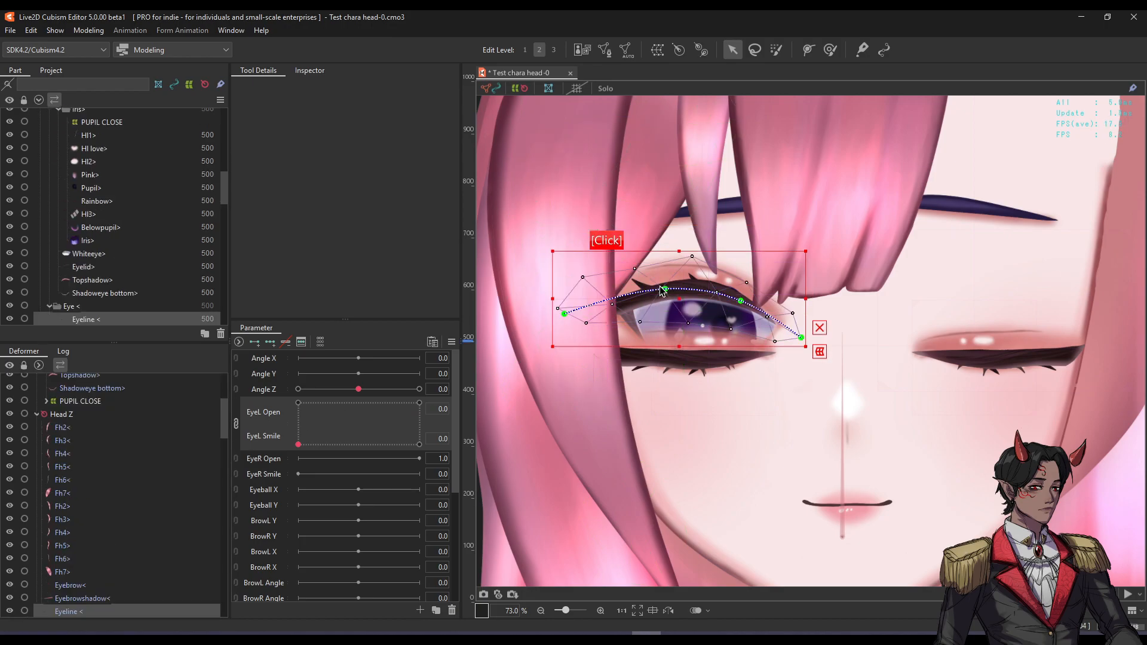
click(10, 306)
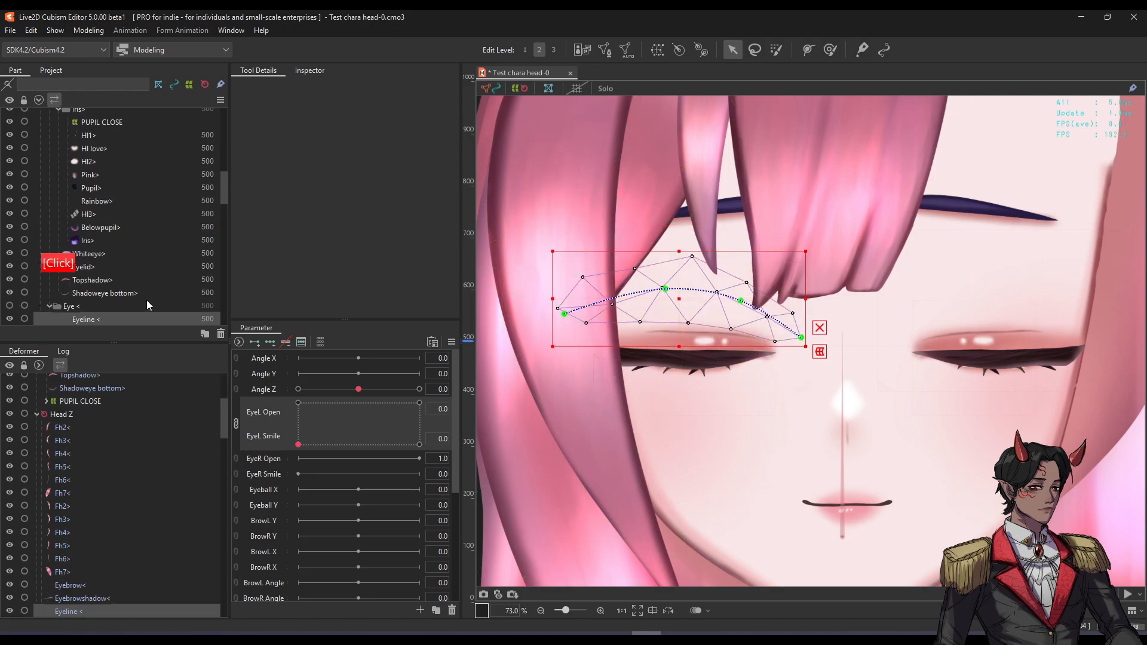
scroll(694, 307, down, 2)
key(h)
scroll(744, 312, down, 2)
drag(756, 307, 755, 331)
scroll(741, 335, up, 2)
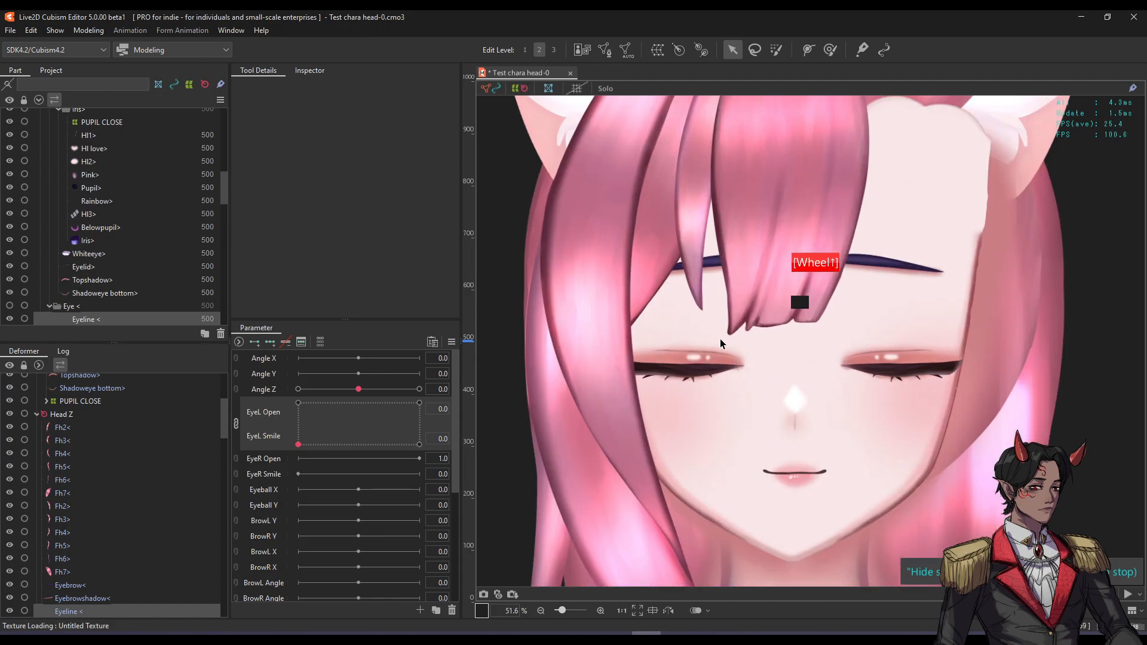
drag(349, 436, 263, 341)
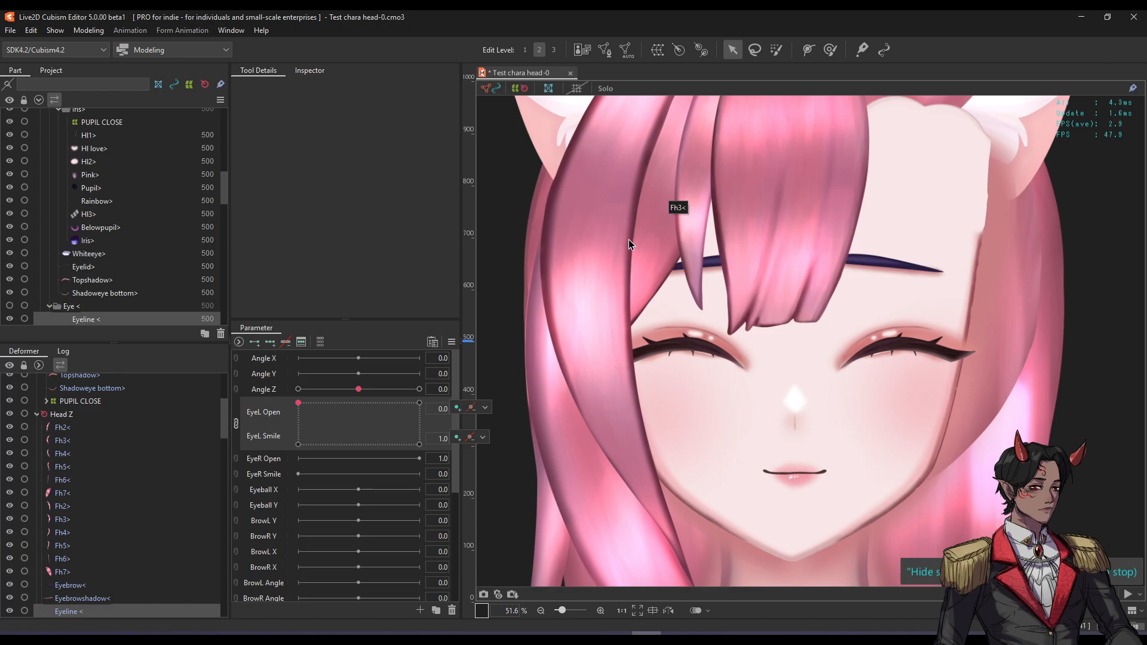
Test the left eye blink in the EyeL Open/EyeL Smile box, ending at Open 1.0, Smile 1.0.
click(485, 407)
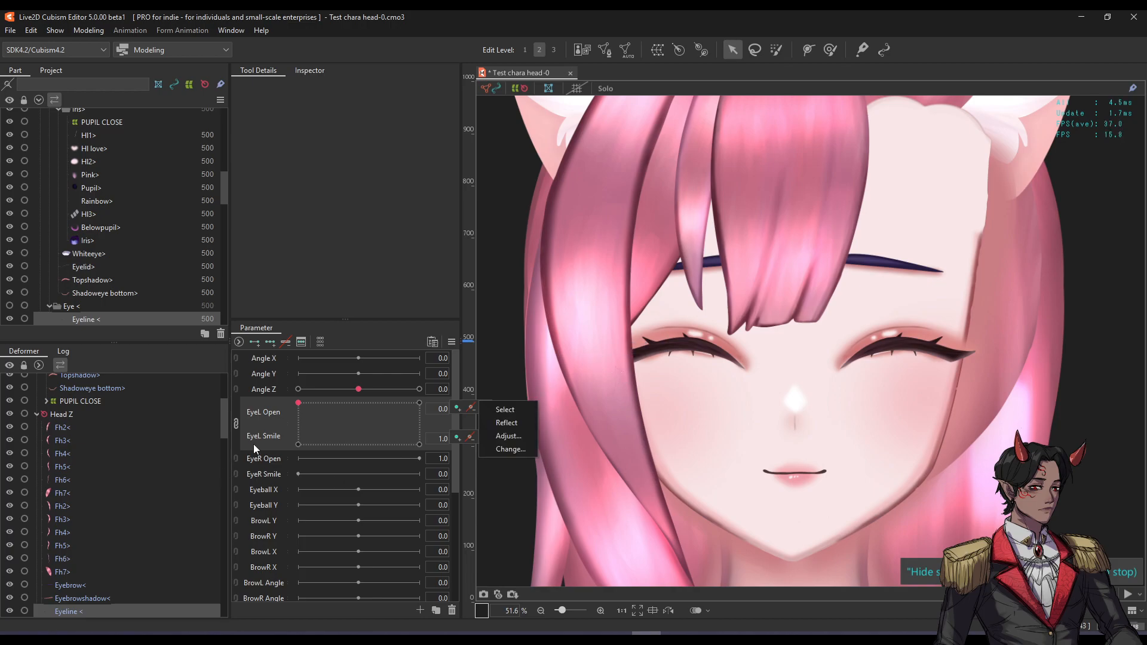
drag(312, 407, 221, 513)
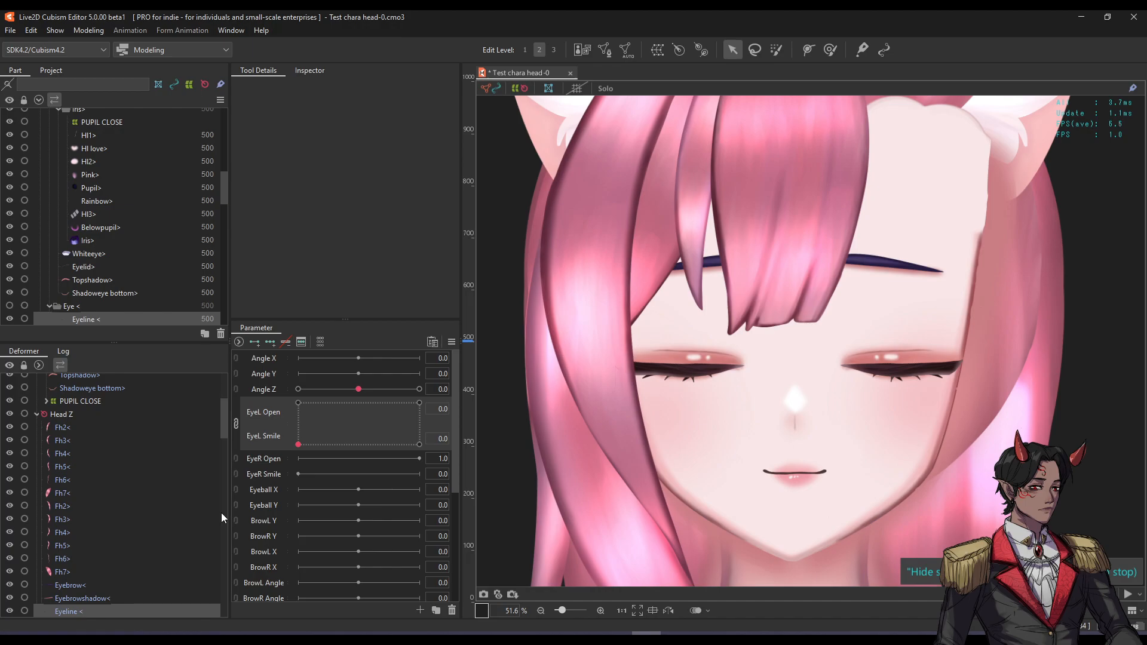
drag(298, 444, 419, 403)
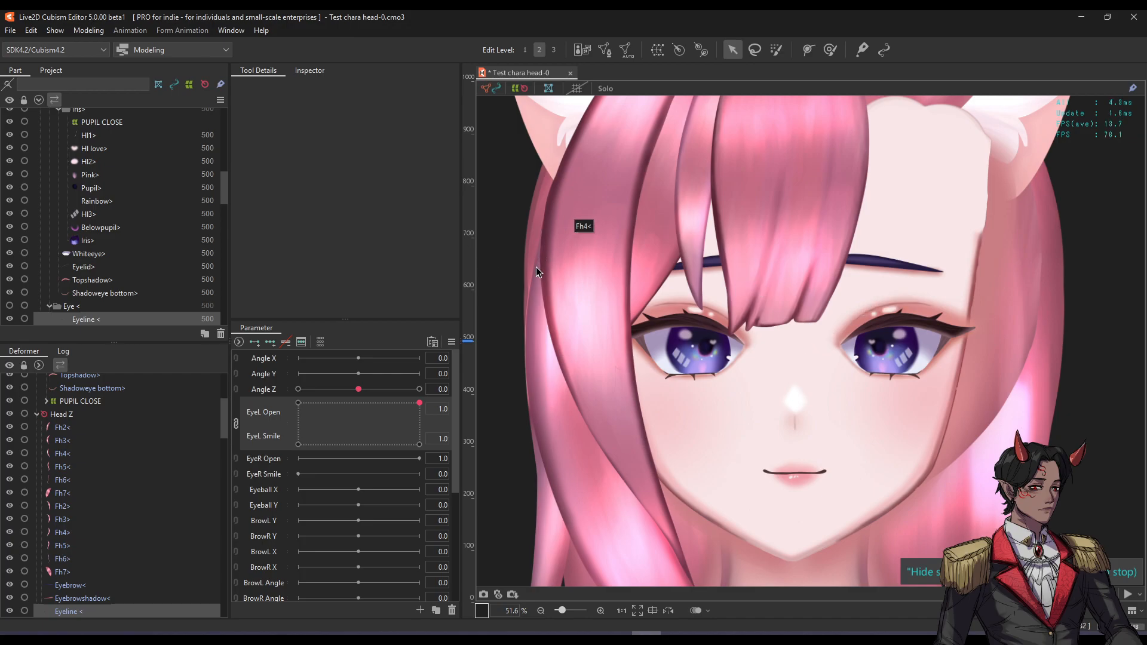
drag(403, 423, 436, 374)
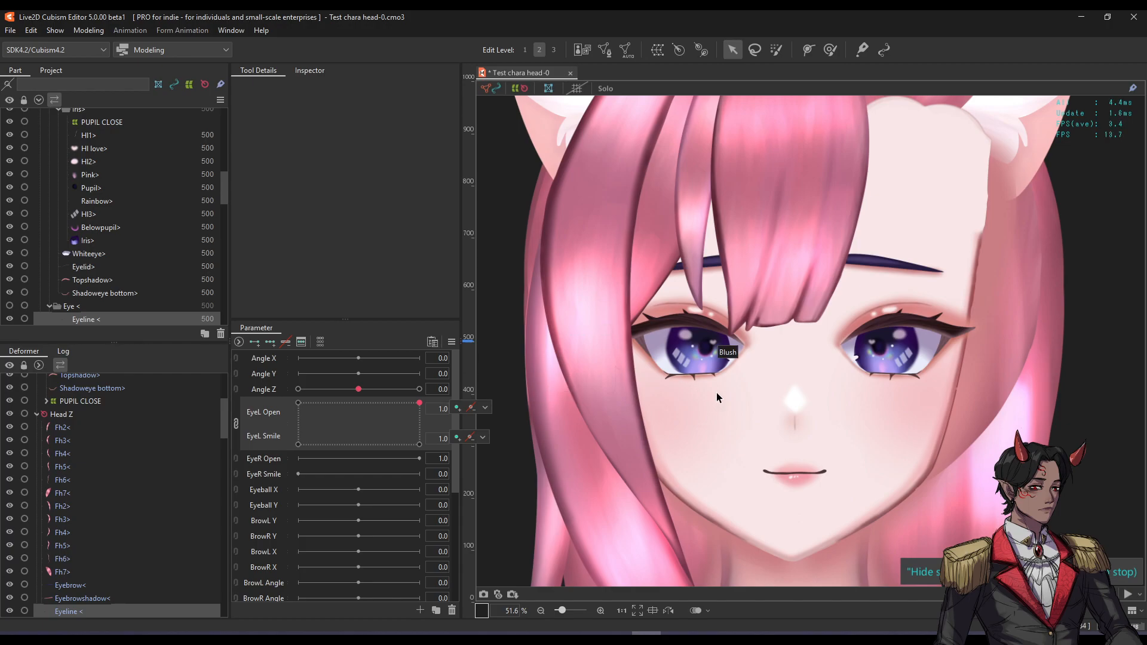
scroll(783, 364, up, 1)
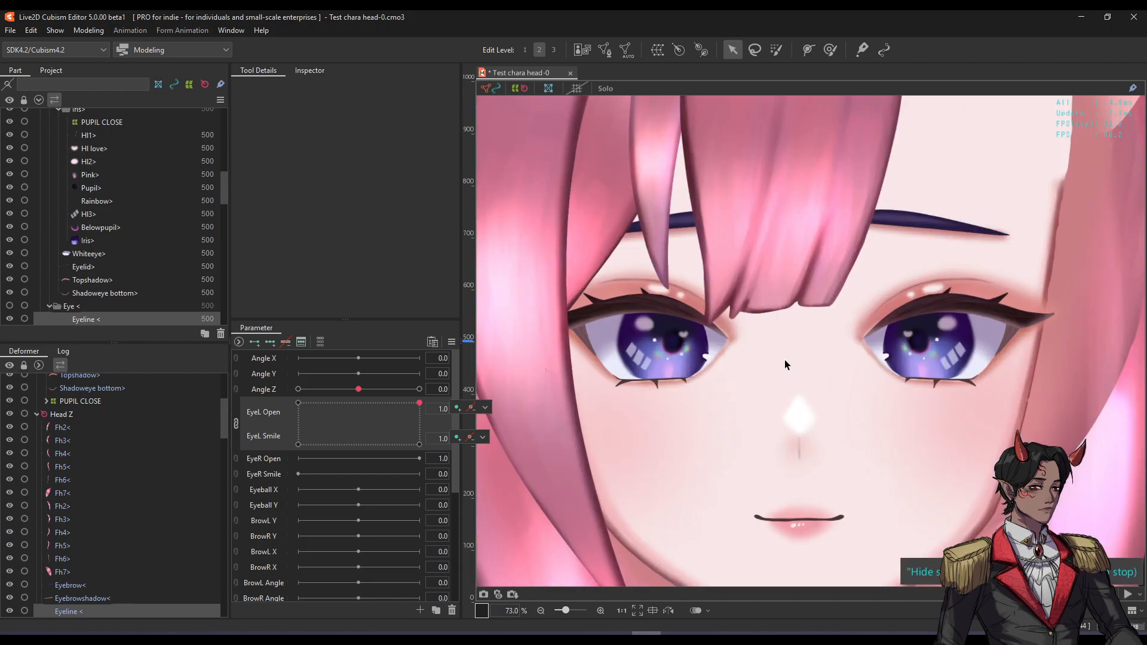
scroll(785, 365, down, 1)
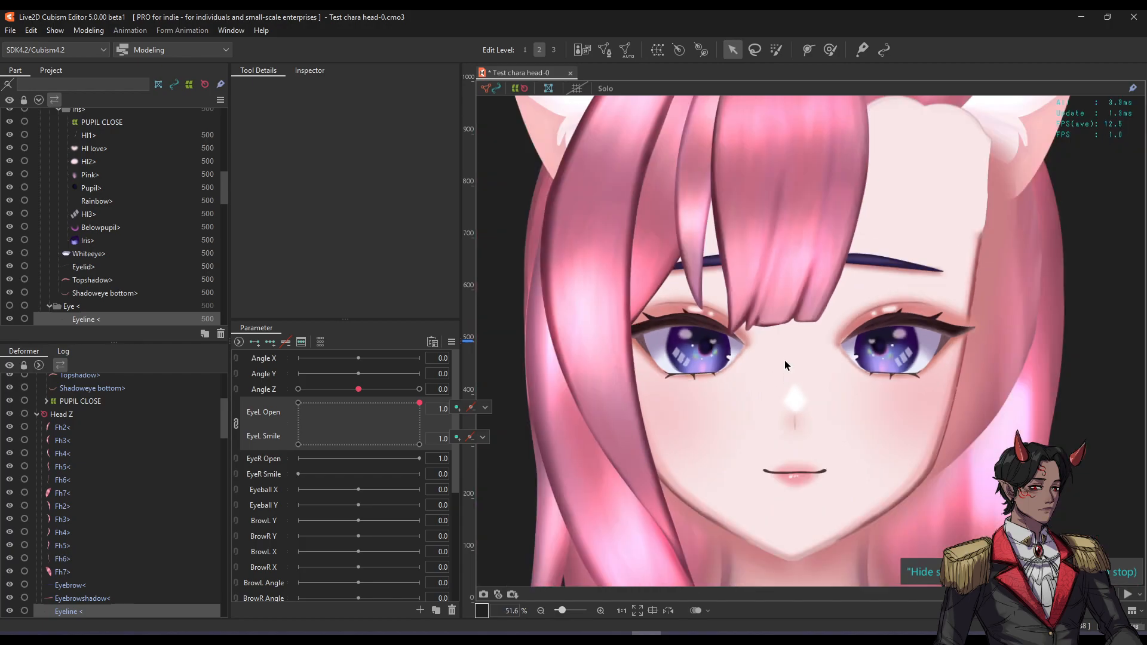
mouse_move(419, 403)
mouse_down()
mouse_move(300, 439)
mouse_move(378, 398)
mouse_move(308, 427)
mouse_move(389, 432)
mouse_move(318, 400)
mouse_move(393, 420)
mouse_move(425, 388)
mouse_up()
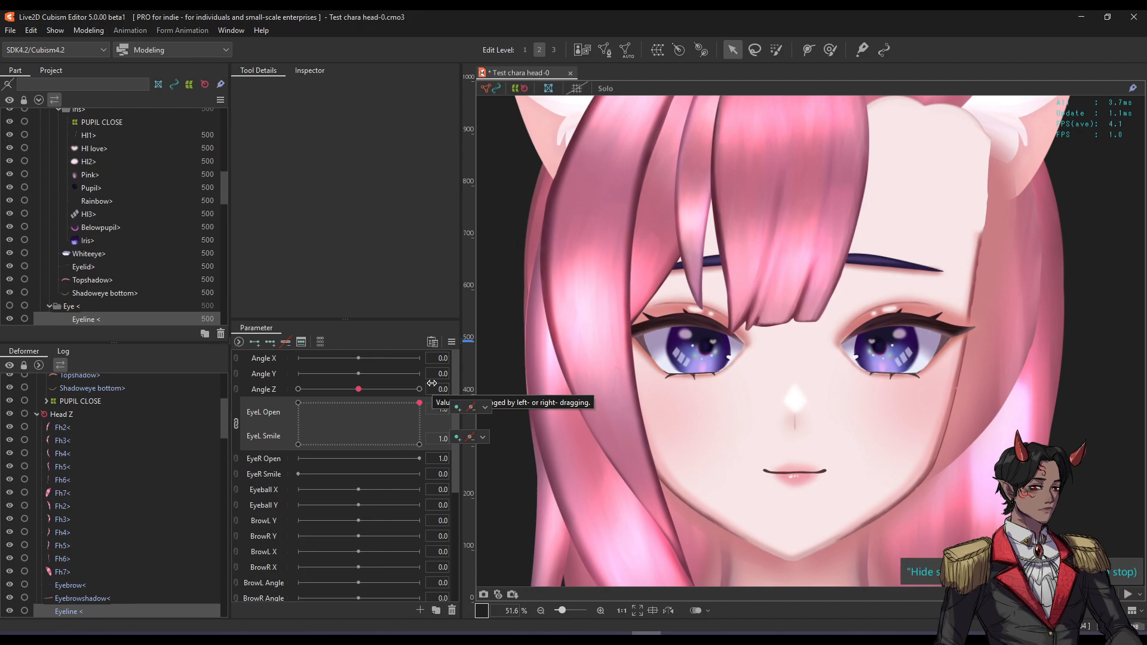
click(89, 33)
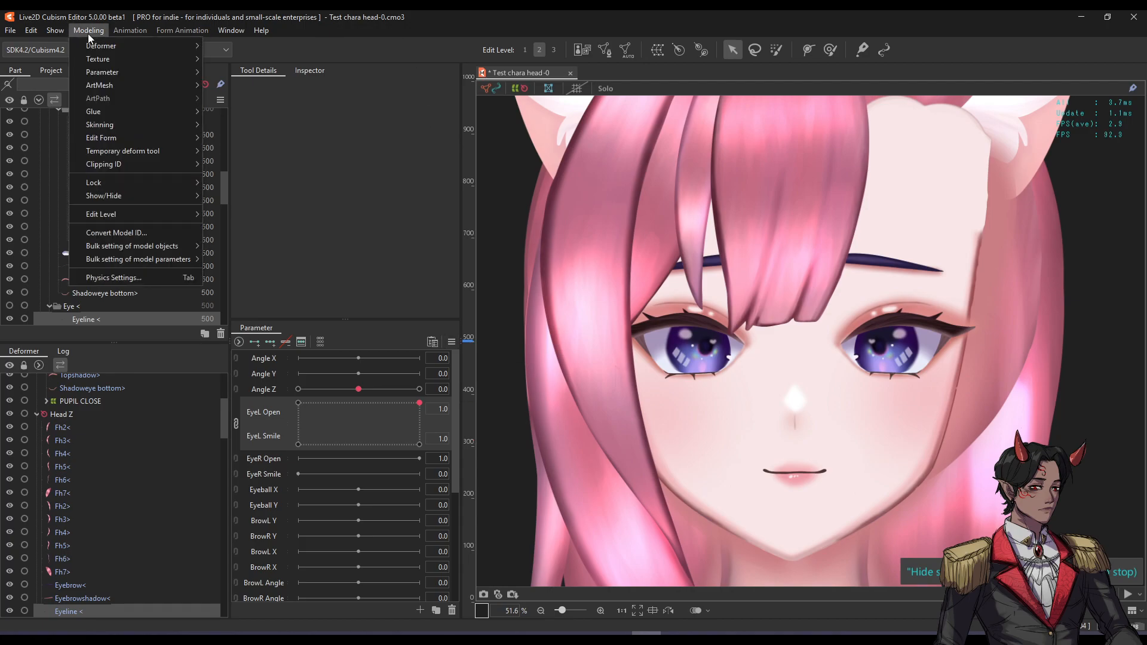
click(125, 278)
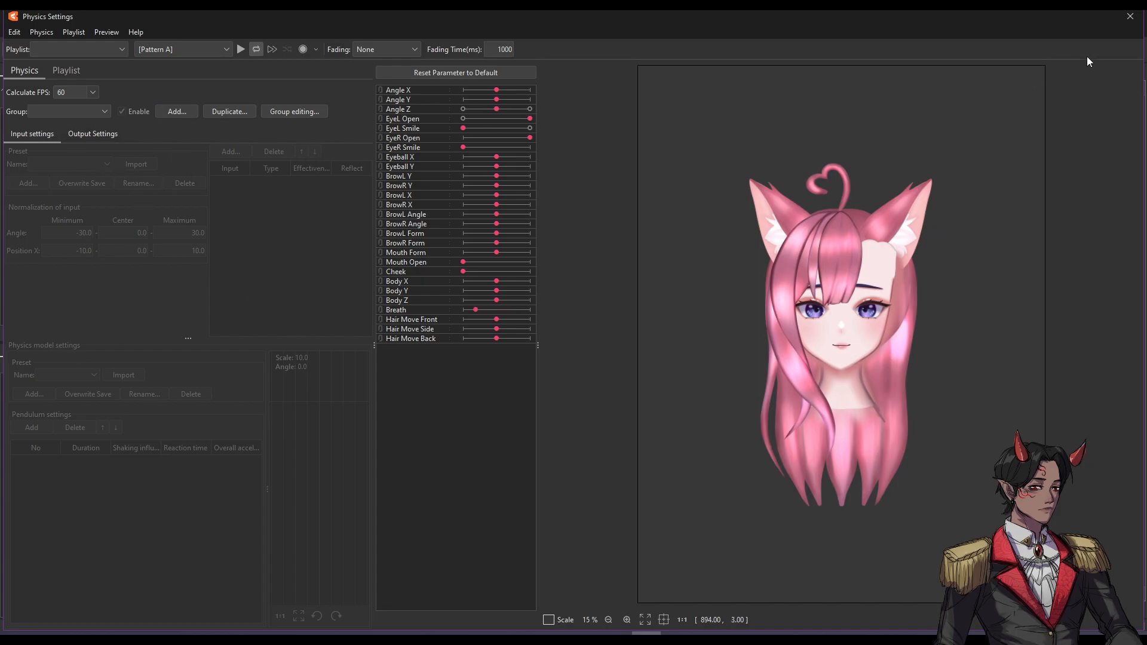
click(1129, 16)
Select the Eyebrow mesh and the Toplips mouth mesh to inspect them.
scroll(693, 306, down, 1)
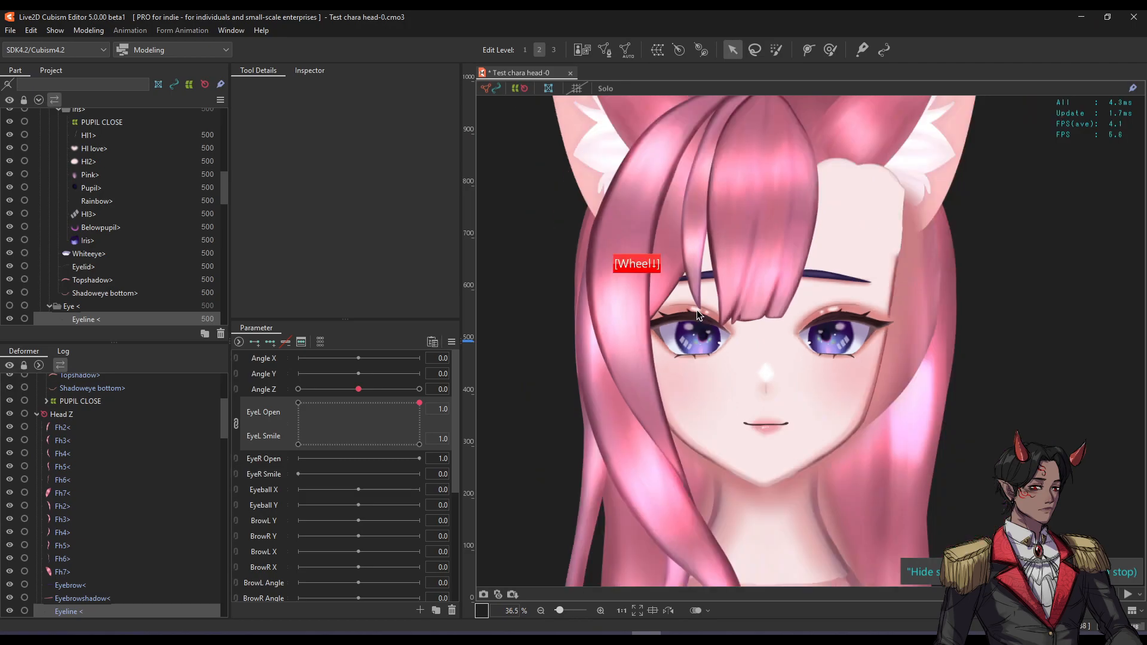
scroll(736, 329, up, 1)
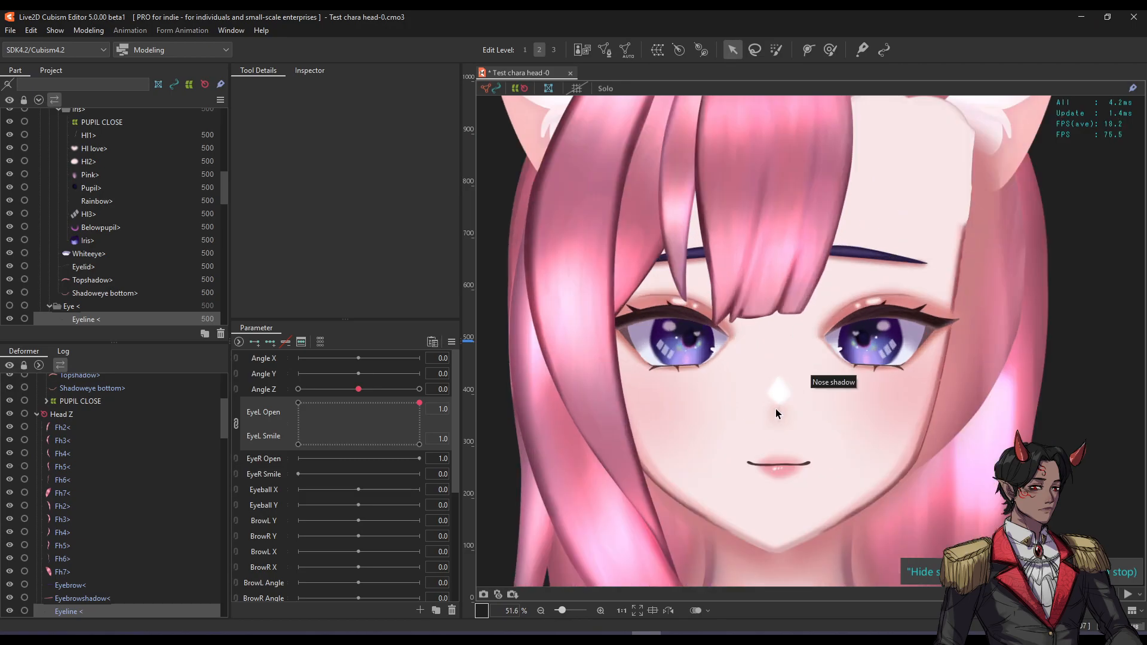
click(857, 257)
click(858, 257)
click(786, 446)
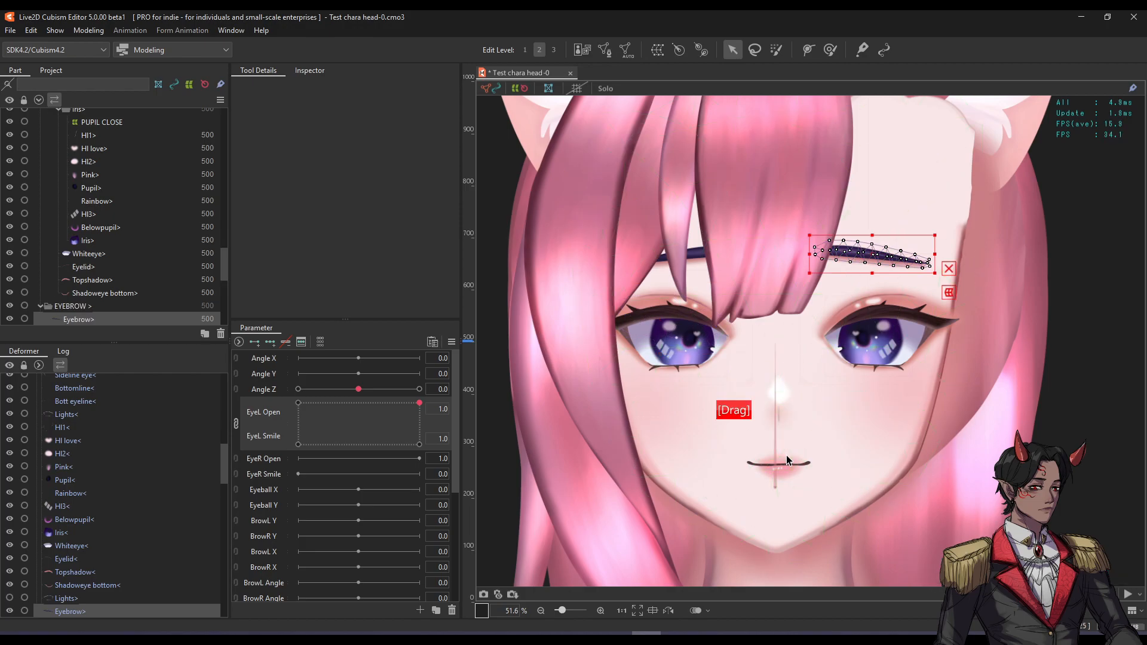
scroll(747, 343, down, 2)
drag(743, 328, 751, 347)
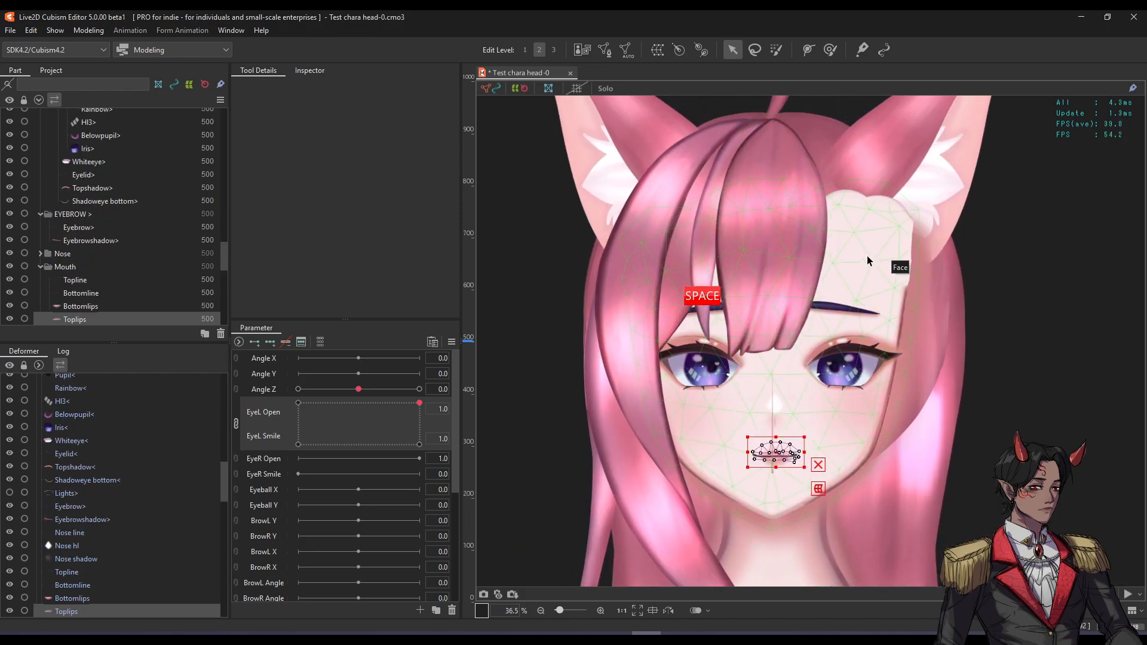
Inspect the eye's Topshadow, the mouth's Top cover and the Face mesh vertices.
click(844, 347)
click(700, 343)
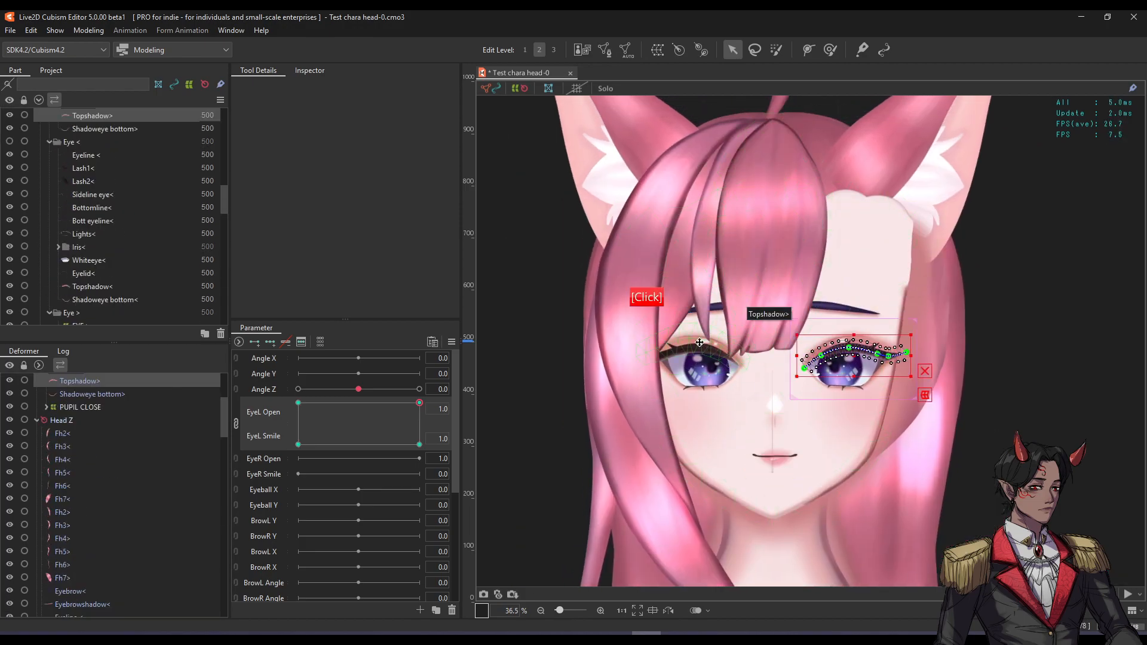
click(764, 452)
scroll(774, 445, up, 2)
scroll(805, 301, down, 2)
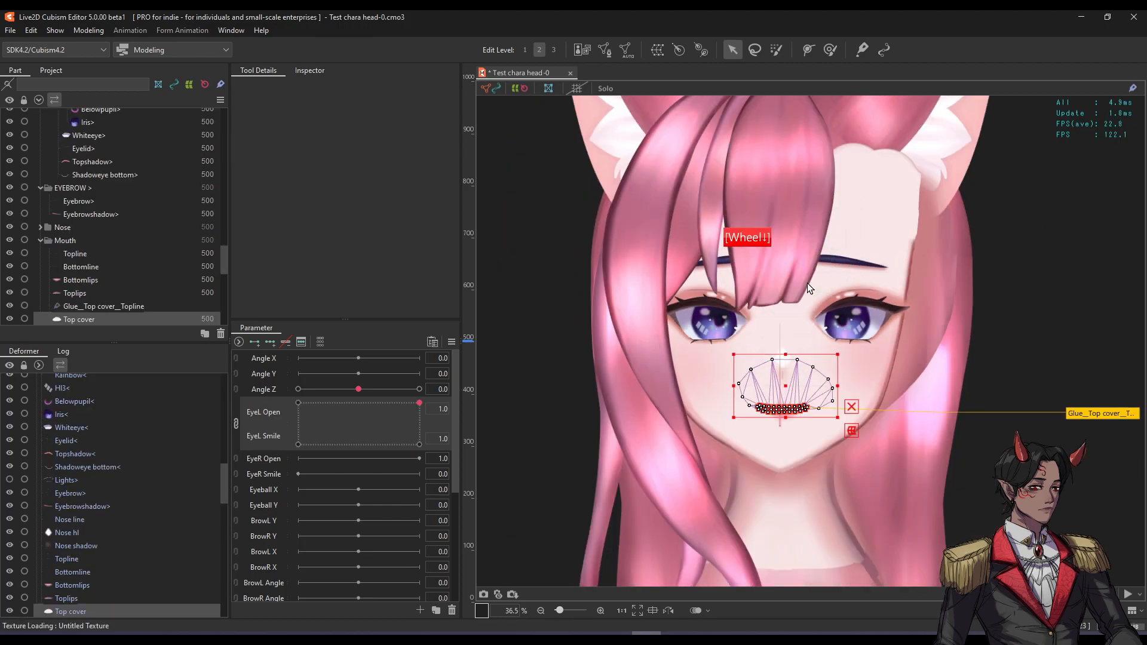
click(901, 217)
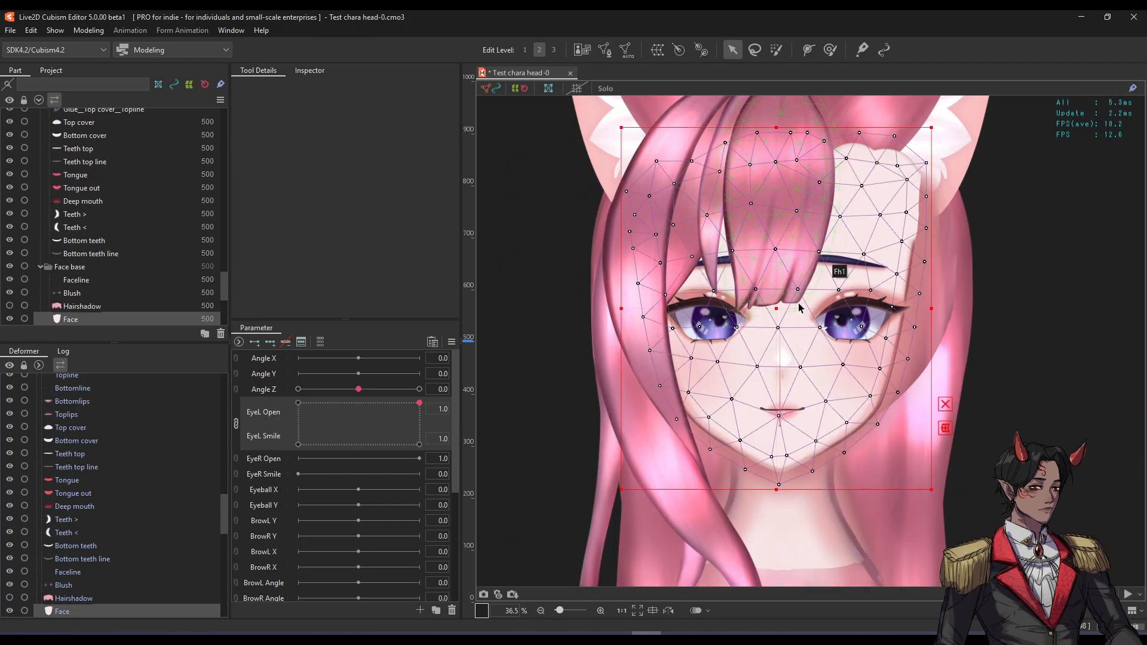
Tilt the Head Z rotation deformer about -18 degrees, then undo the tilt.
drag(762, 368, 765, 328)
click(780, 387)
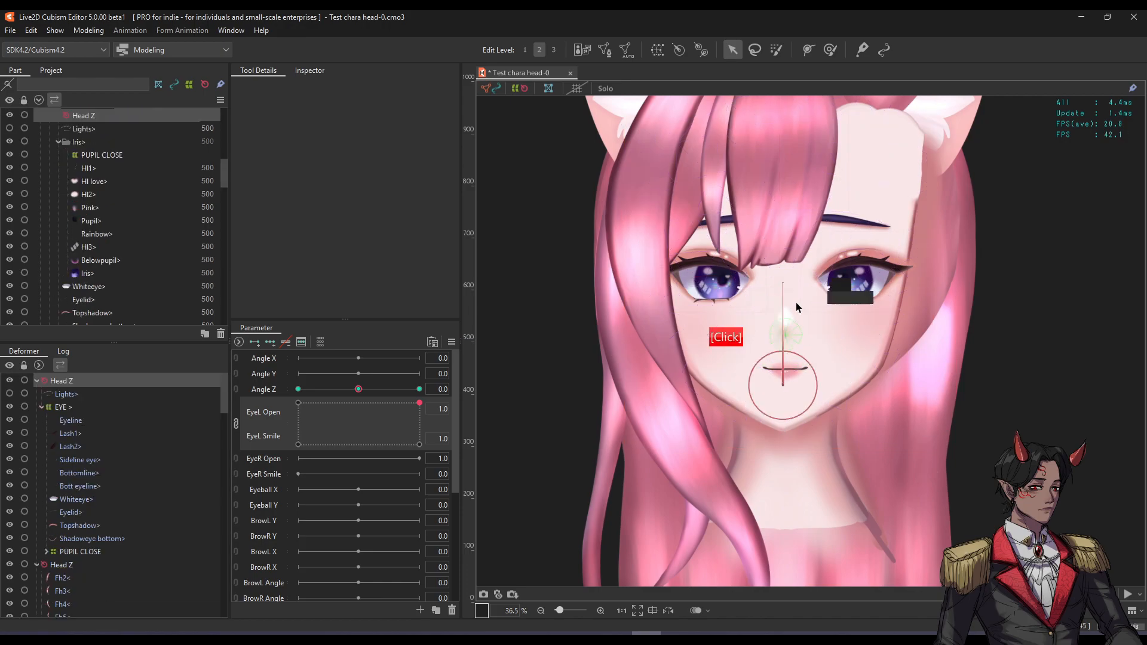
drag(780, 278, 742, 277)
key(ctrl+z)
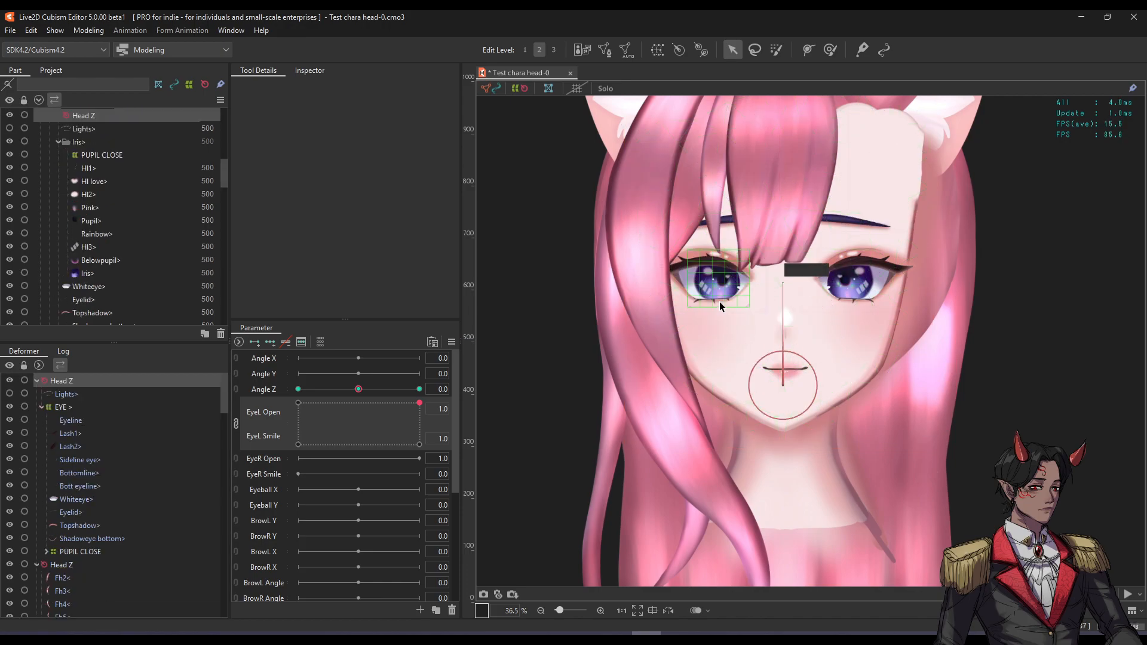
scroll(751, 268, down, 2)
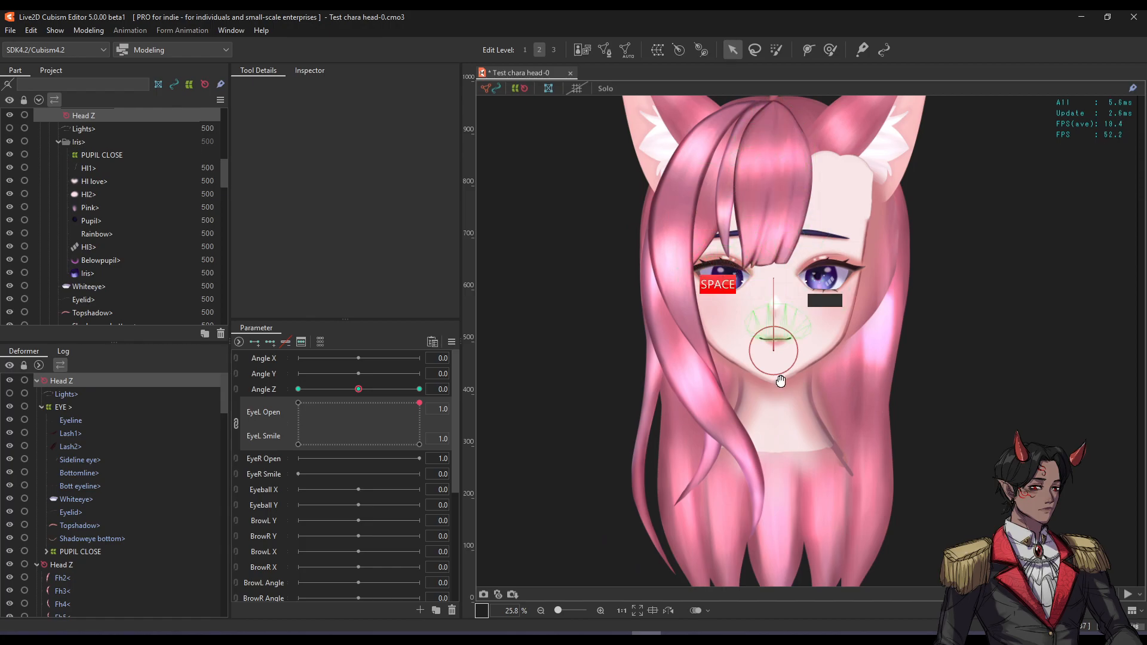
drag(779, 380, 785, 334)
key(ctrl+z)
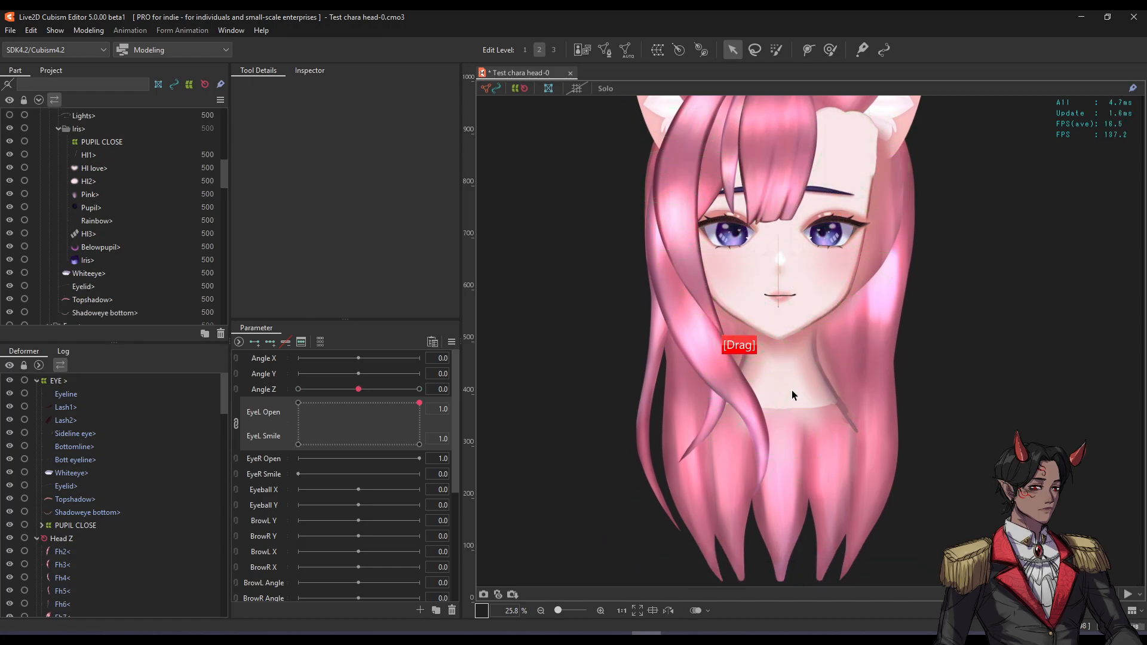
Select the Neck shadow mesh to inspect it, then deselect it.
click(791, 389)
scroll(792, 356, down, 2)
drag(787, 338, 787, 417)
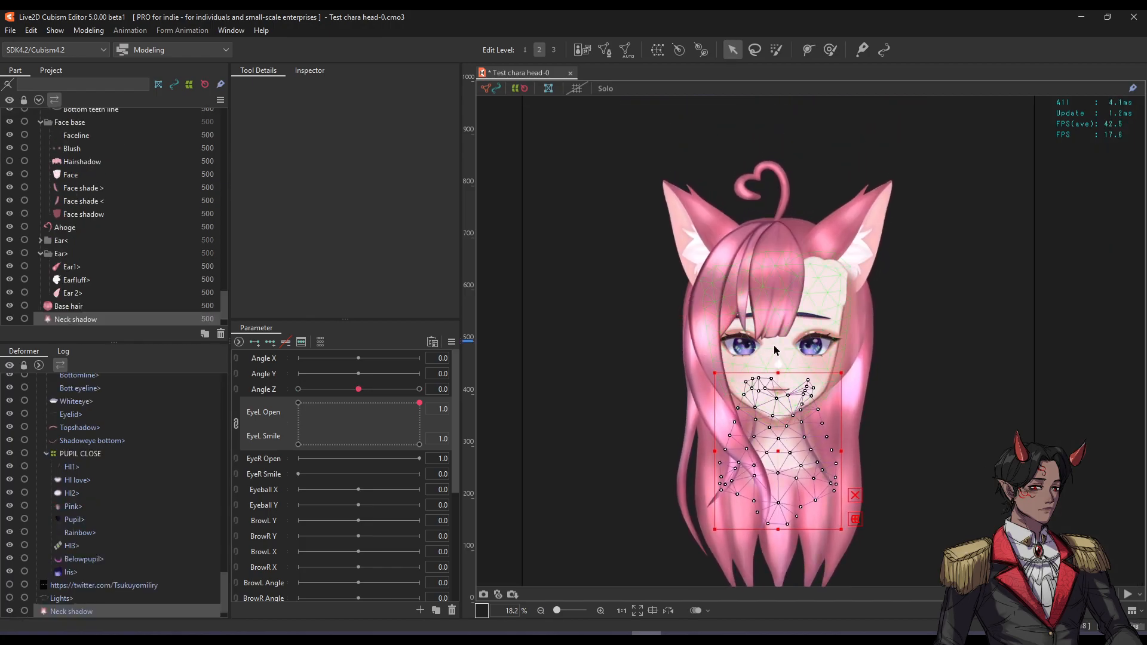
scroll(774, 346, up, 2)
drag(829, 322, 851, 339)
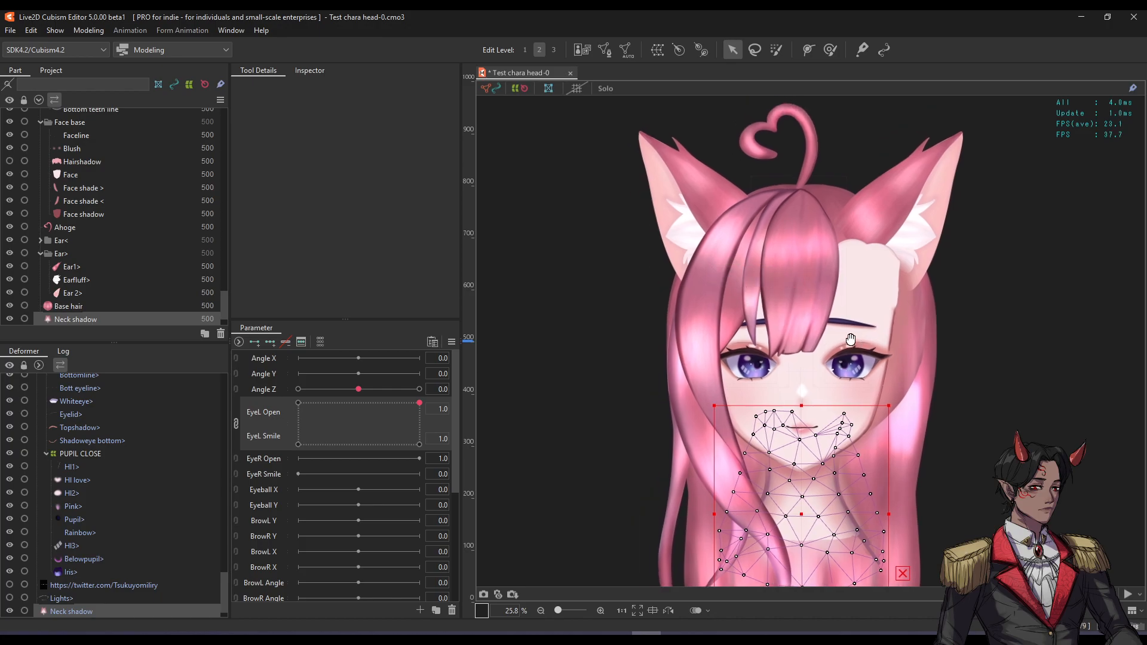
click(1022, 309)
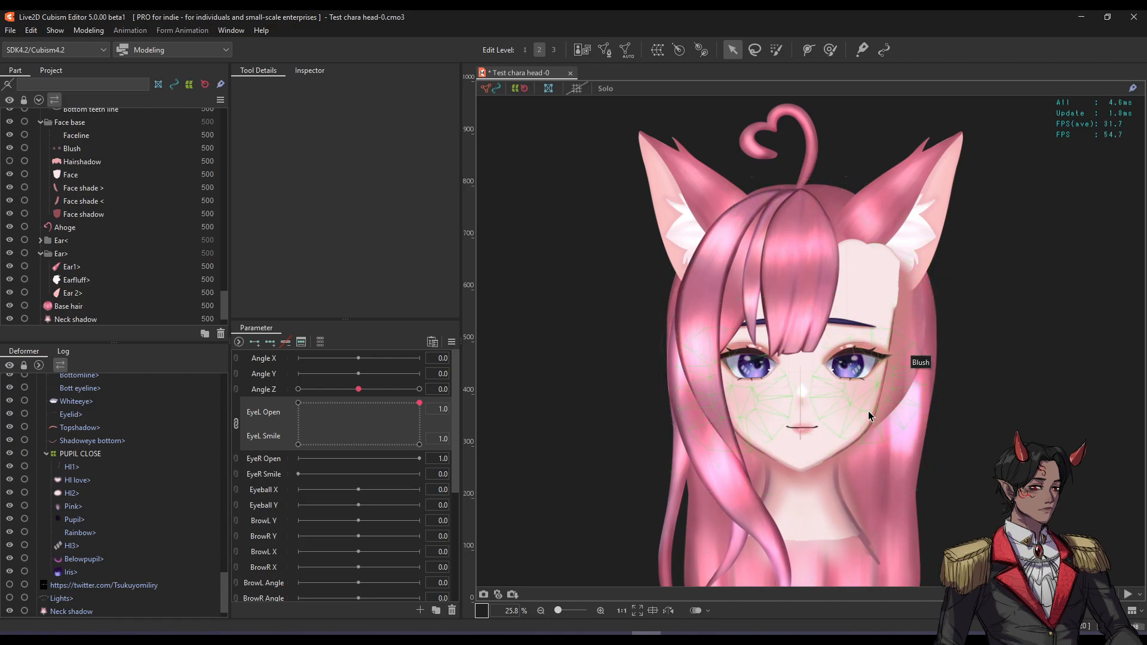
Inspect the Face, Fh1 bangs and Fh3< hair strand meshes.
click(838, 436)
scroll(819, 323, up, 2)
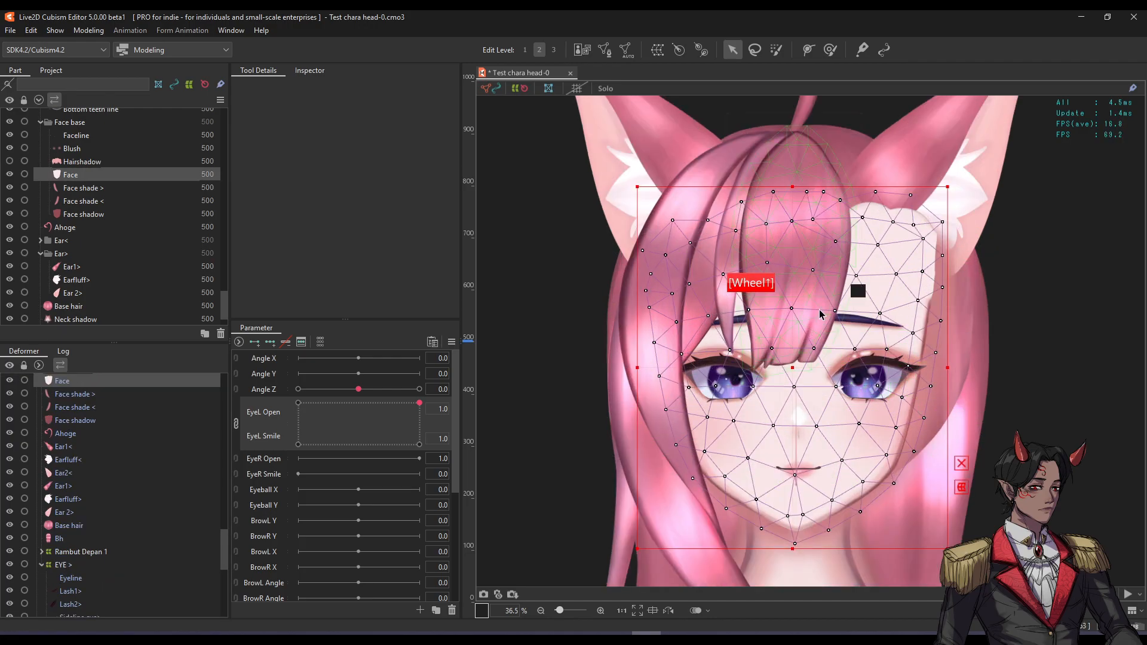
click(826, 250)
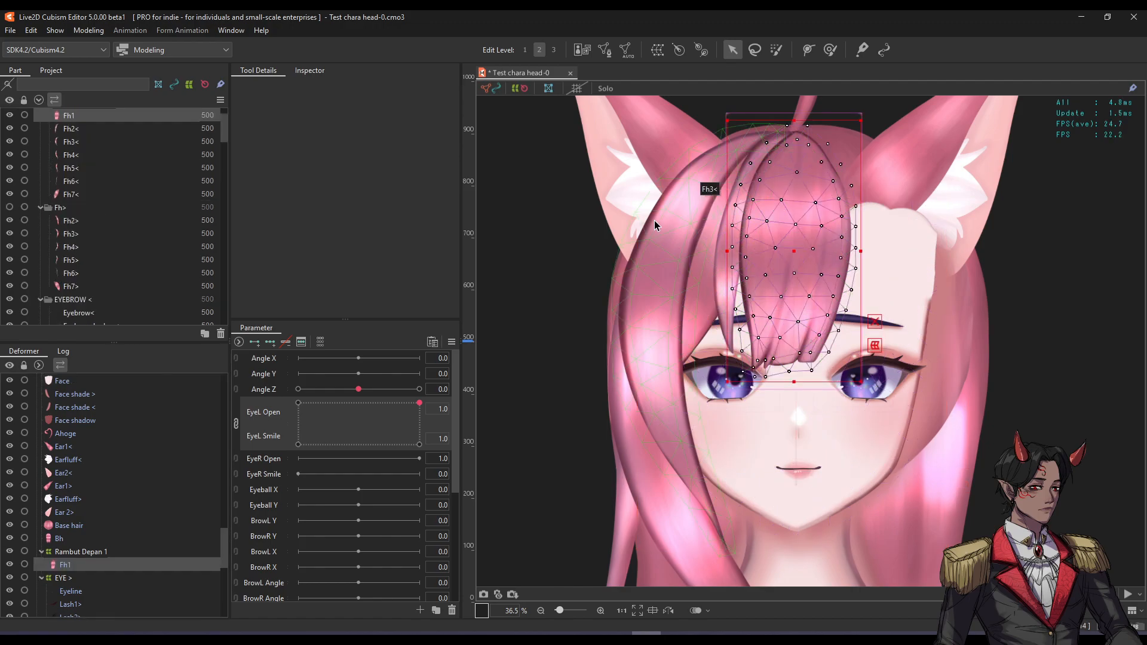
click(662, 235)
click(847, 489)
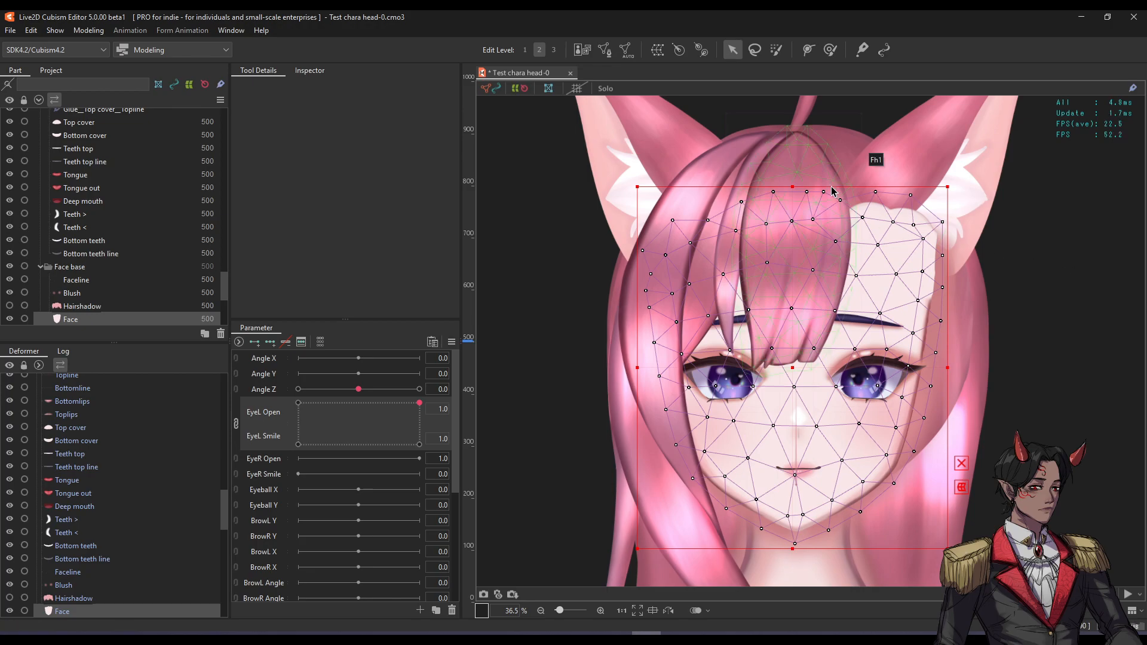
click(803, 172)
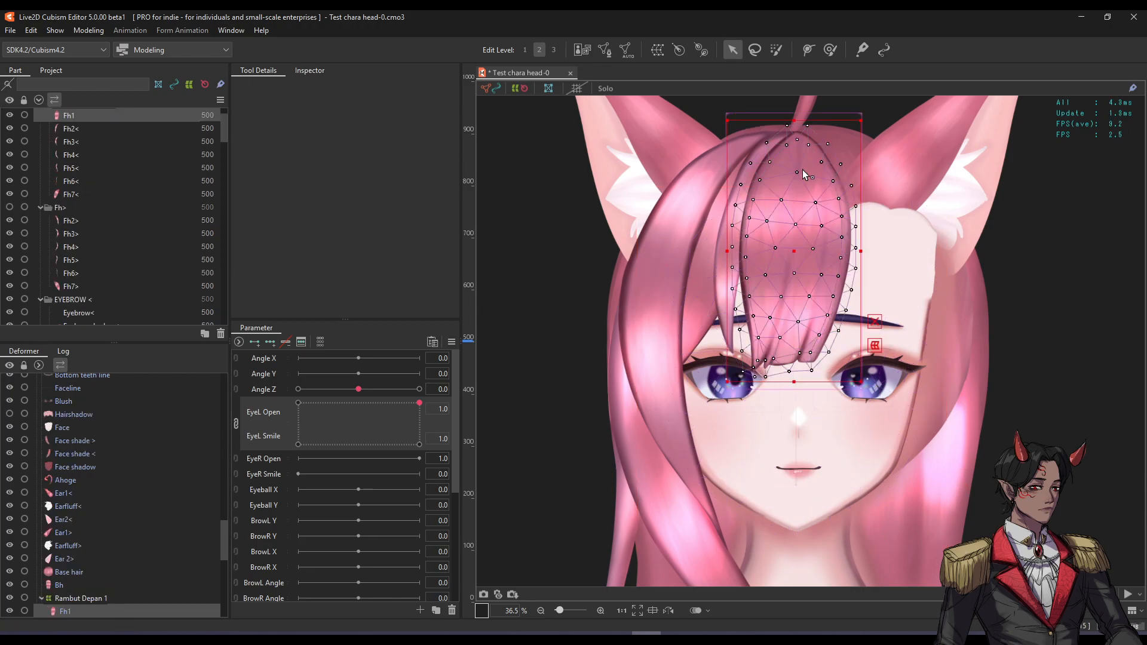